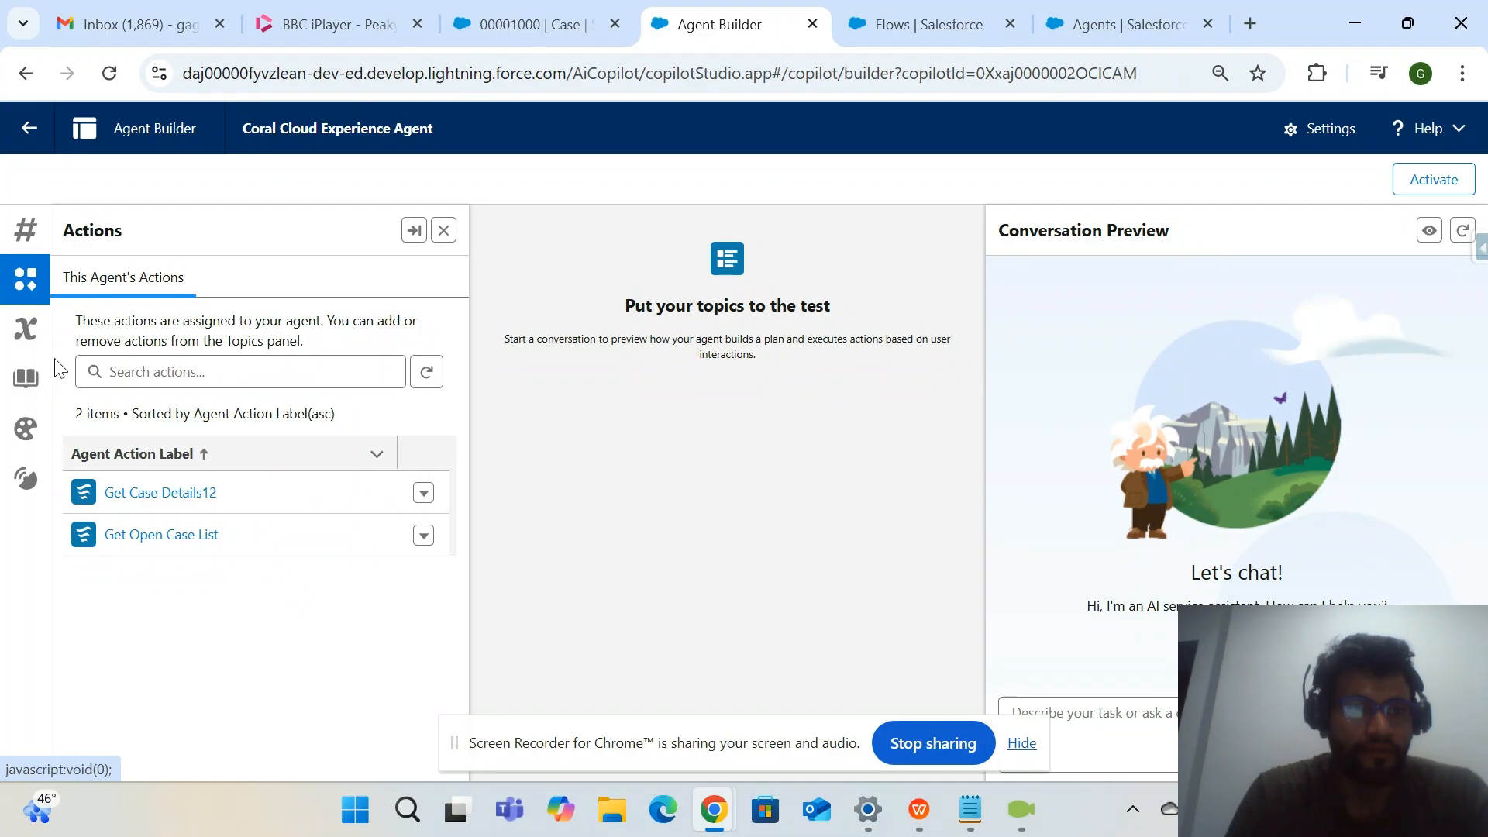
Open the "Get Counts of open Cases" topic from the agent's topics and look over its configuration.
click(26, 279)
click(25, 235)
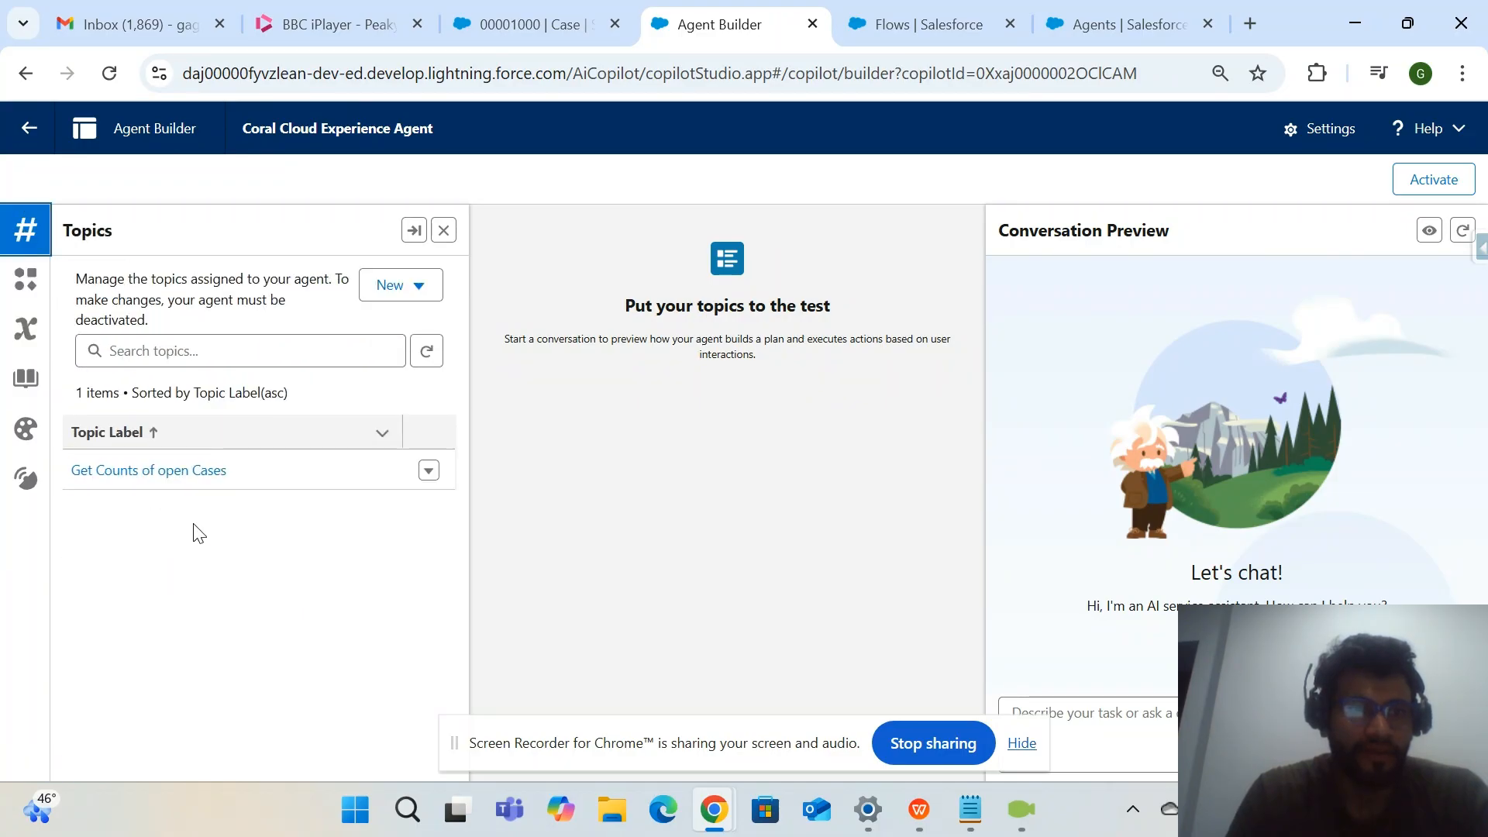
click(392, 293)
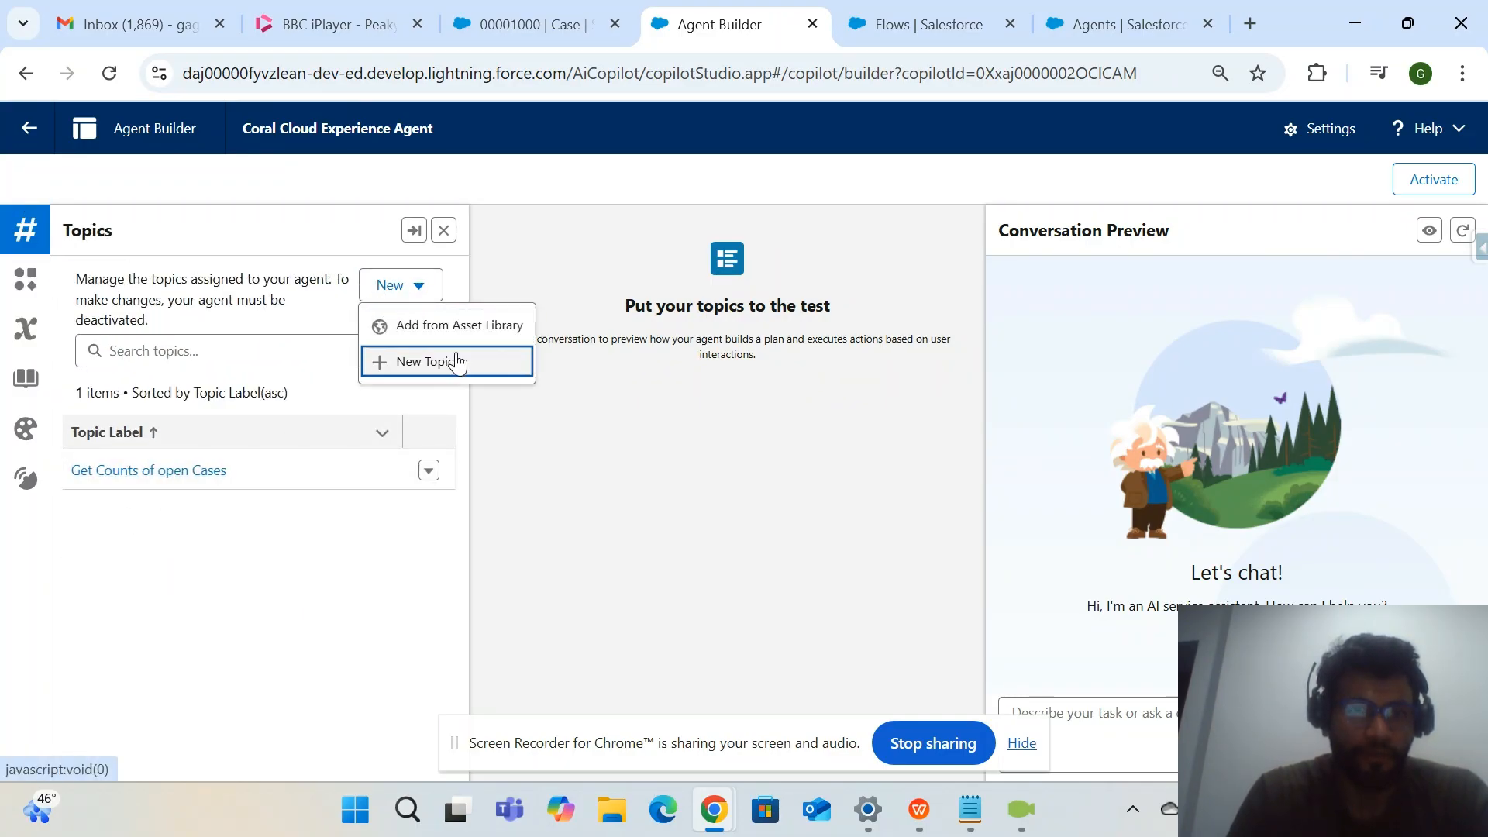
click(287, 573)
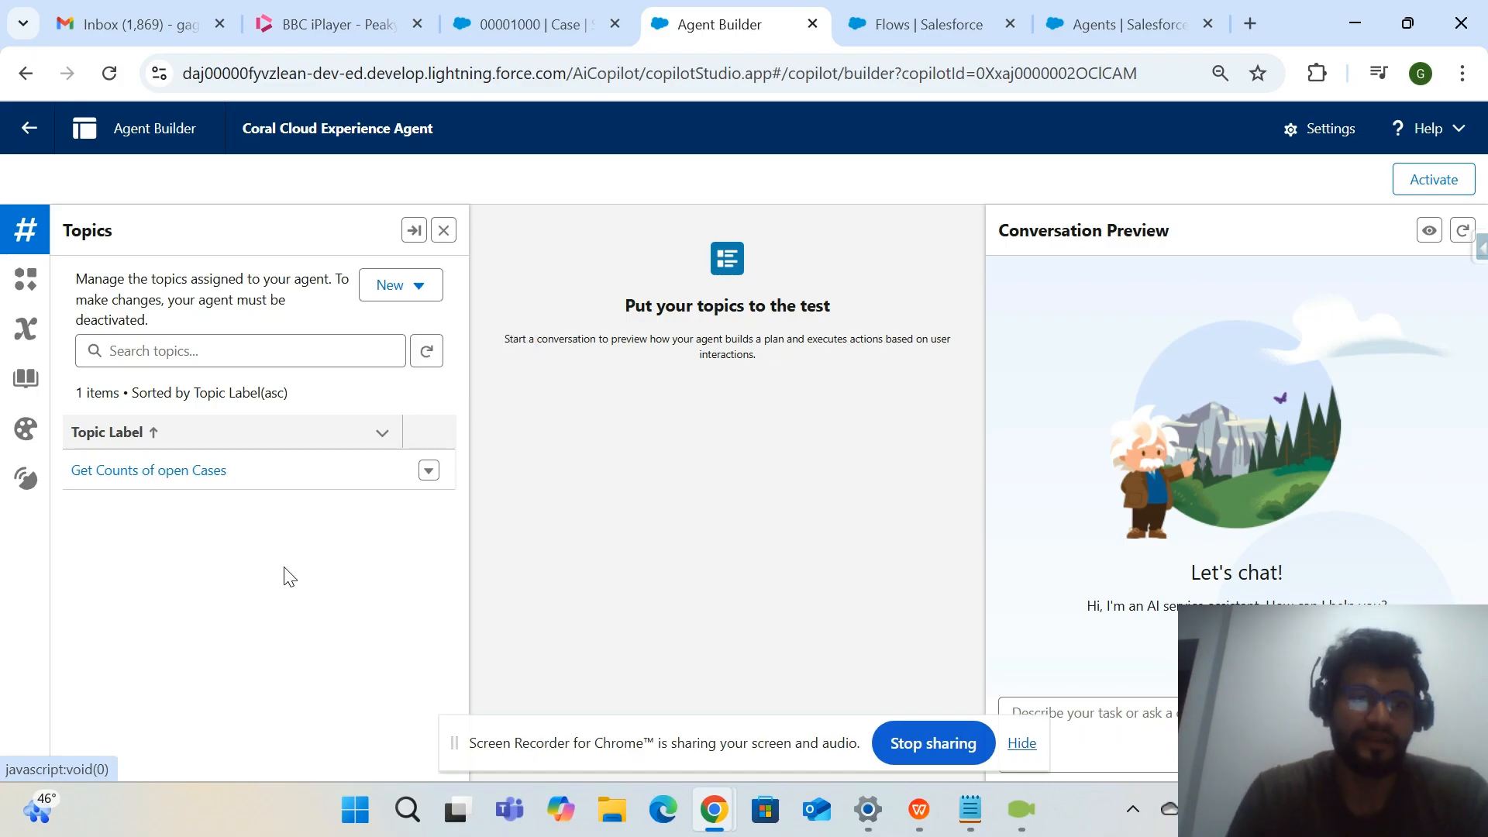
click(200, 483)
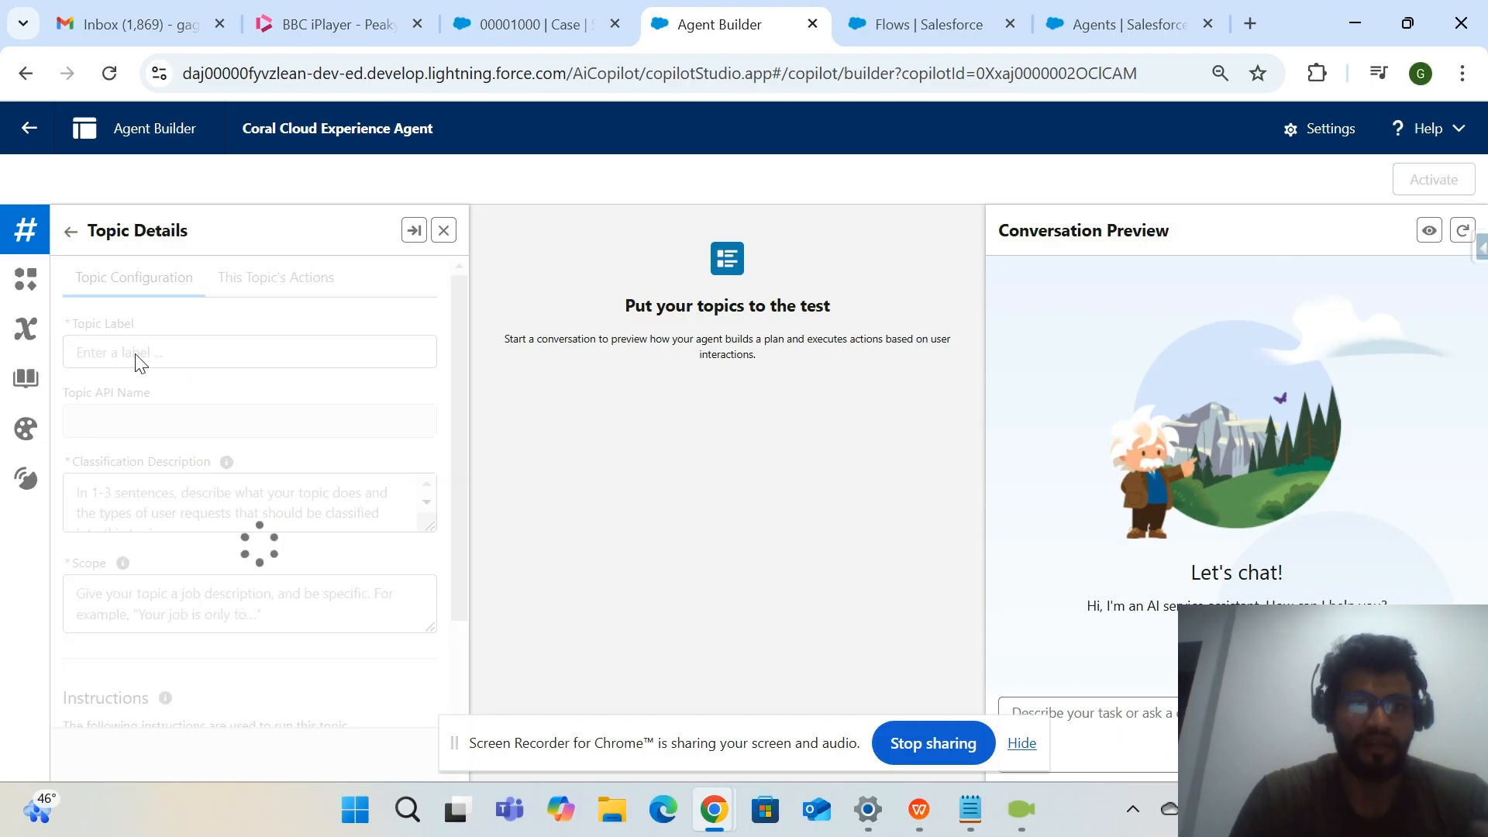
drag(461, 424, 454, 310)
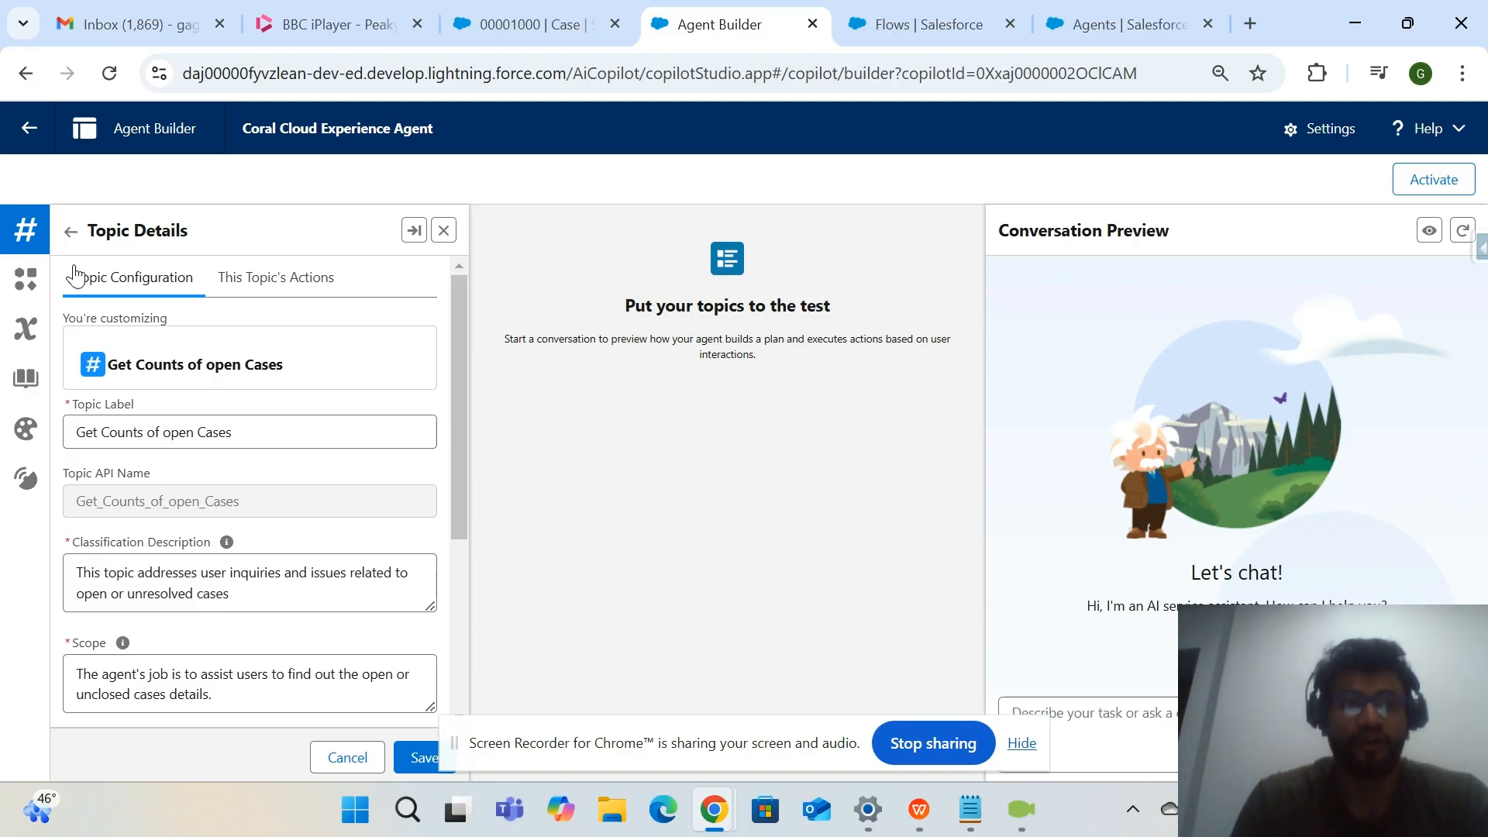
Check the actions assigned to the agent and return to the list of topics.
click(26, 279)
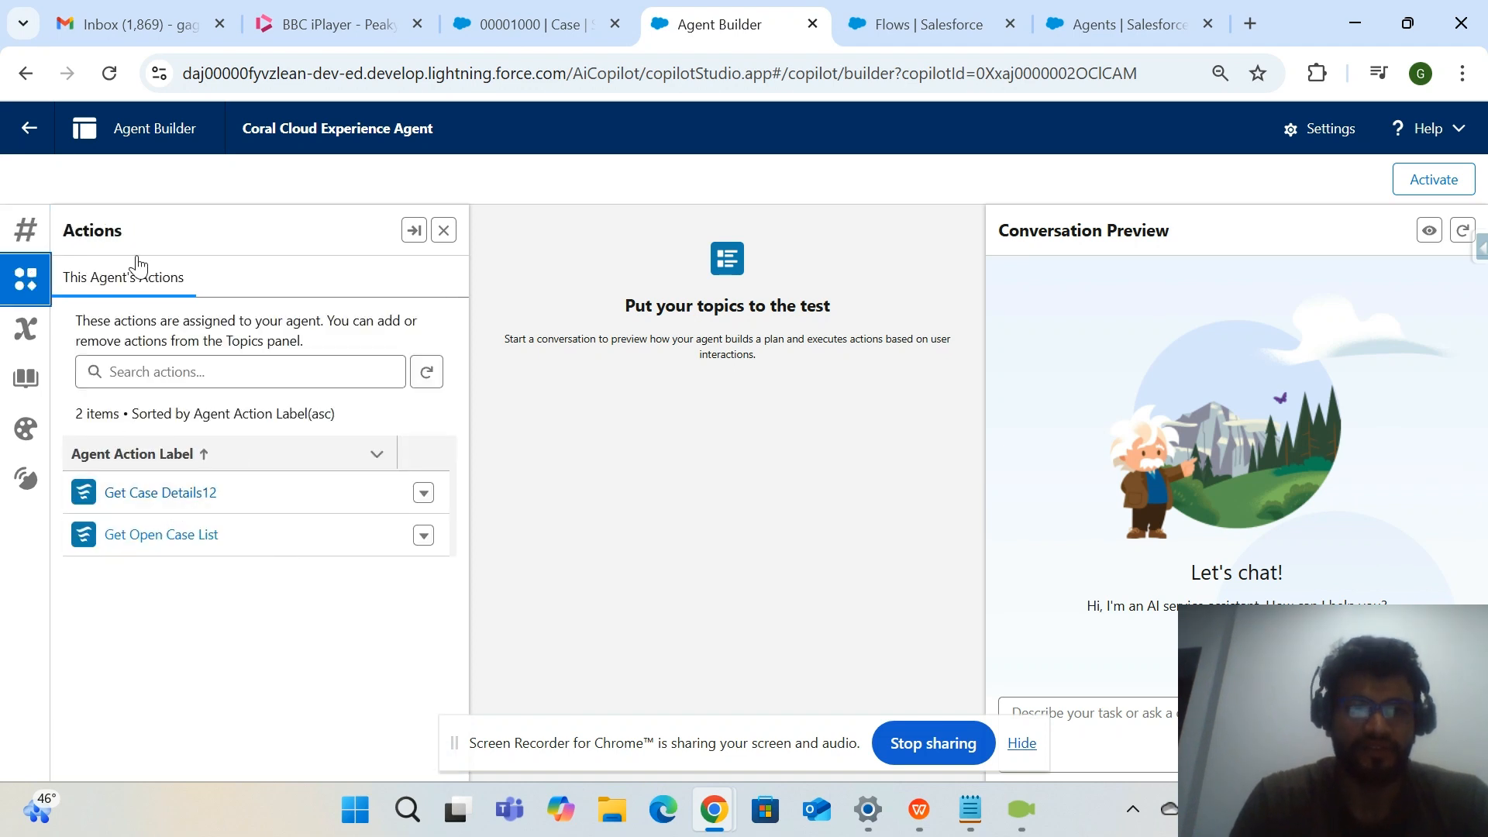
click(38, 250)
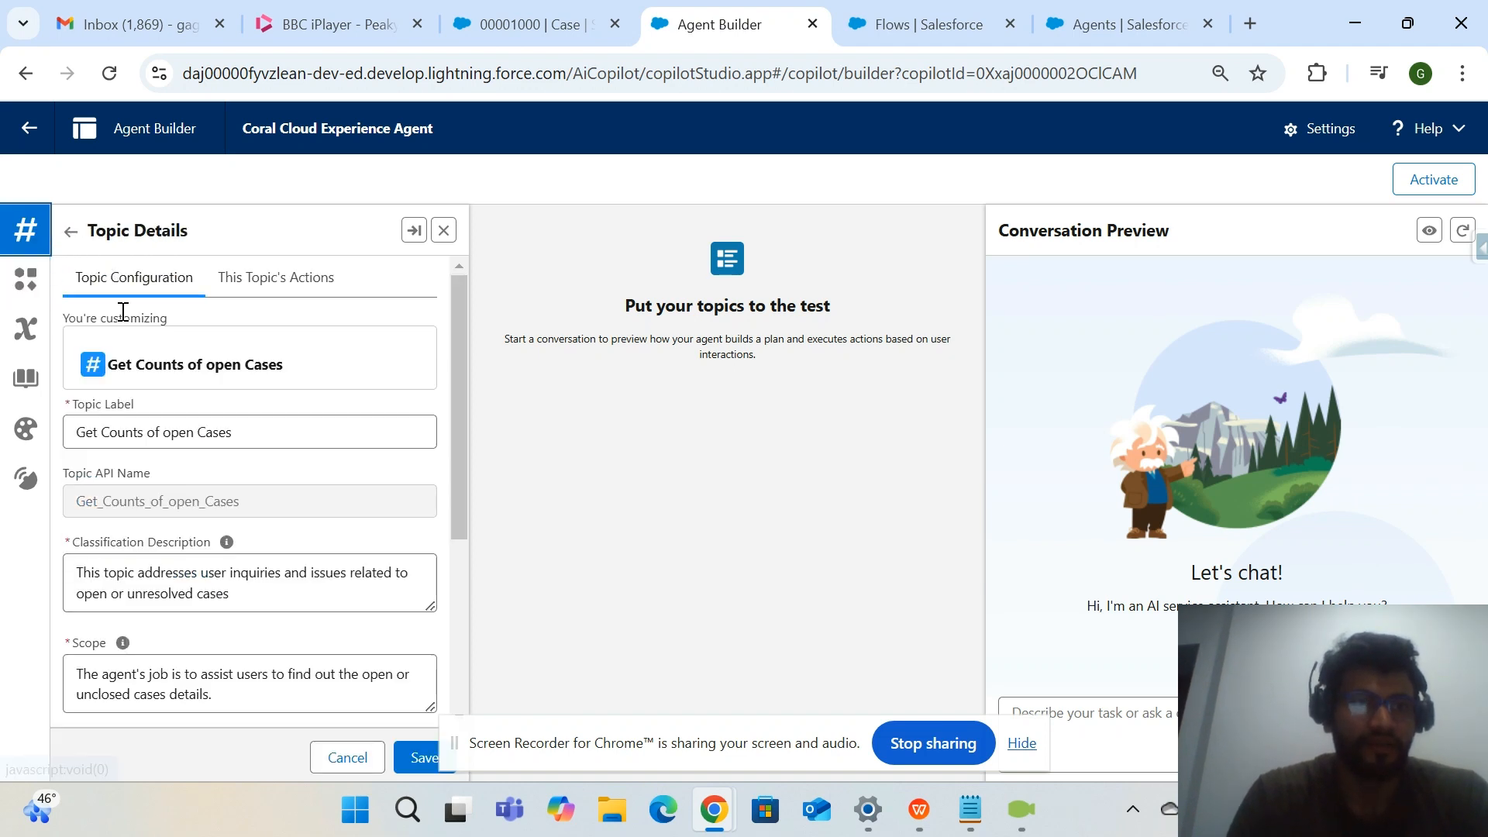
click(72, 231)
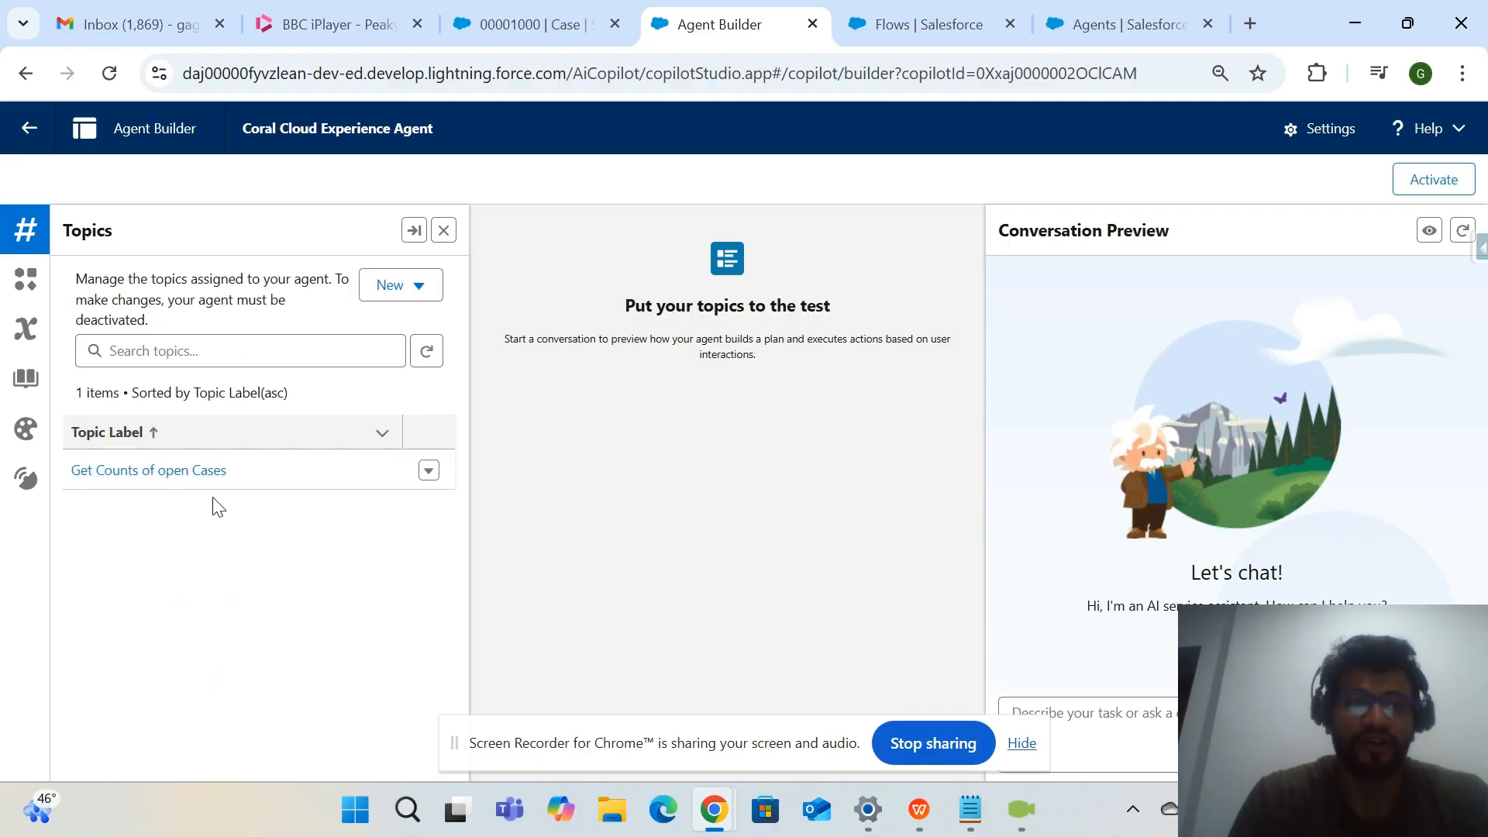
Open the "Get Counts of open Cases" topic again and examine its classification description, scope and instructions.
click(148, 472)
scroll(202, 527, down, 2)
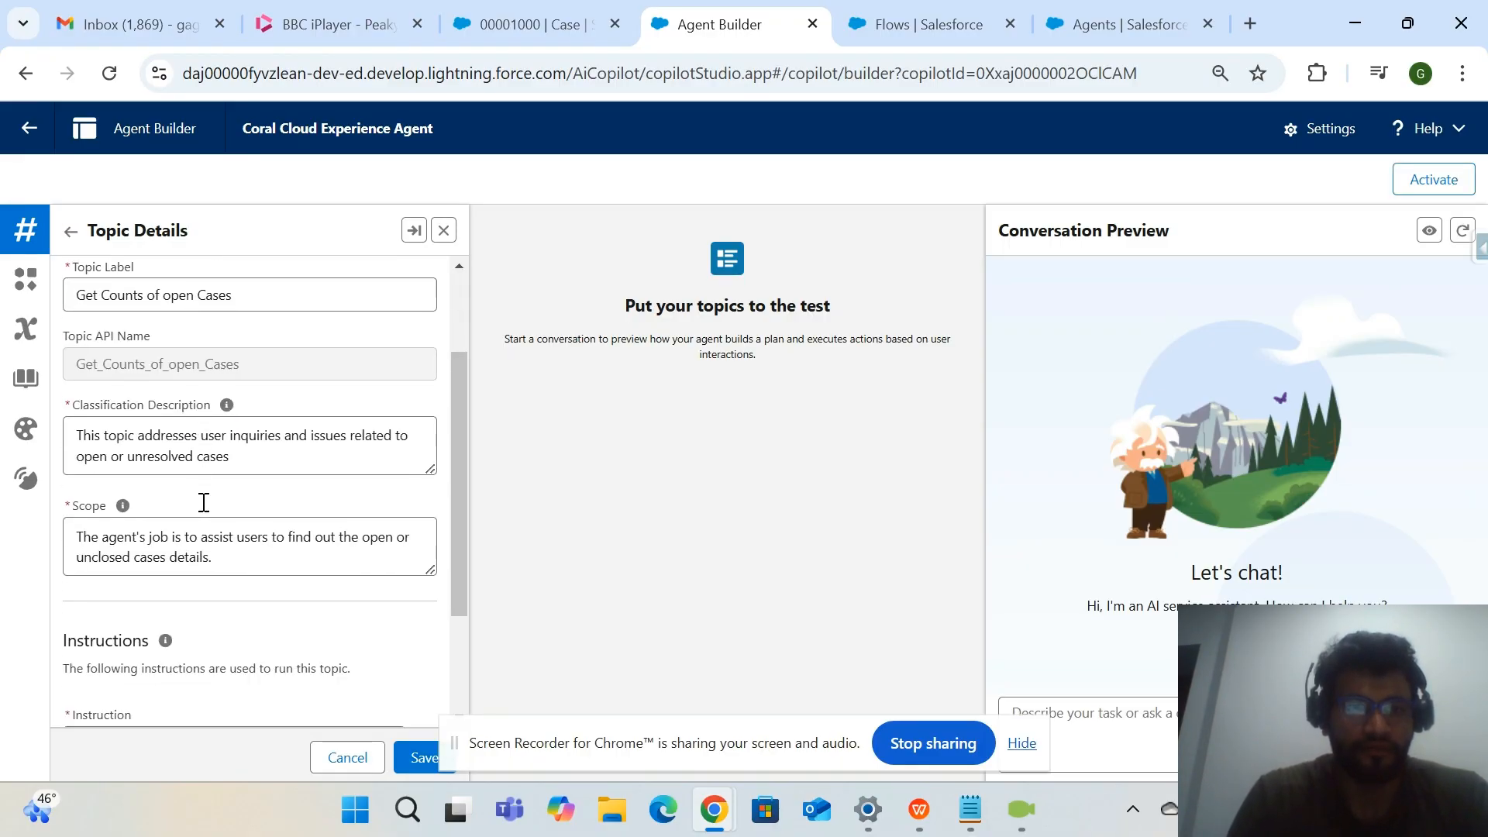
mouse_move(77, 435)
mouse_down()
mouse_move(216, 451)
mouse_move(98, 440)
mouse_up()
click(227, 455)
click(241, 463)
scroll(233, 456, down, 2)
drag(136, 373, 99, 374)
click(218, 369)
scroll(133, 434, up, 3)
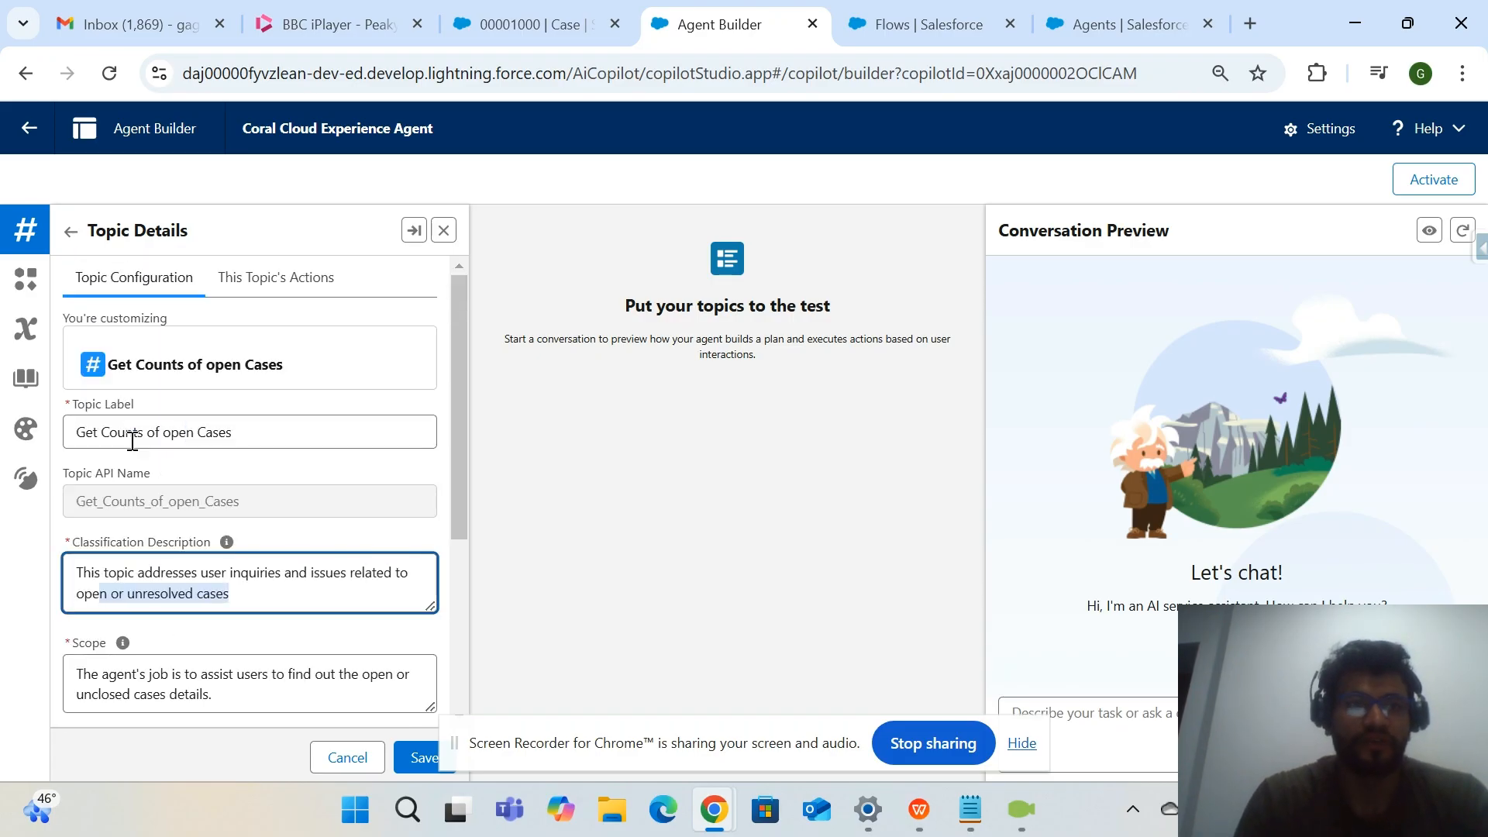
Open the "Get Case Details12" action from the topic's actions and look over its input and output instructions.
click(266, 285)
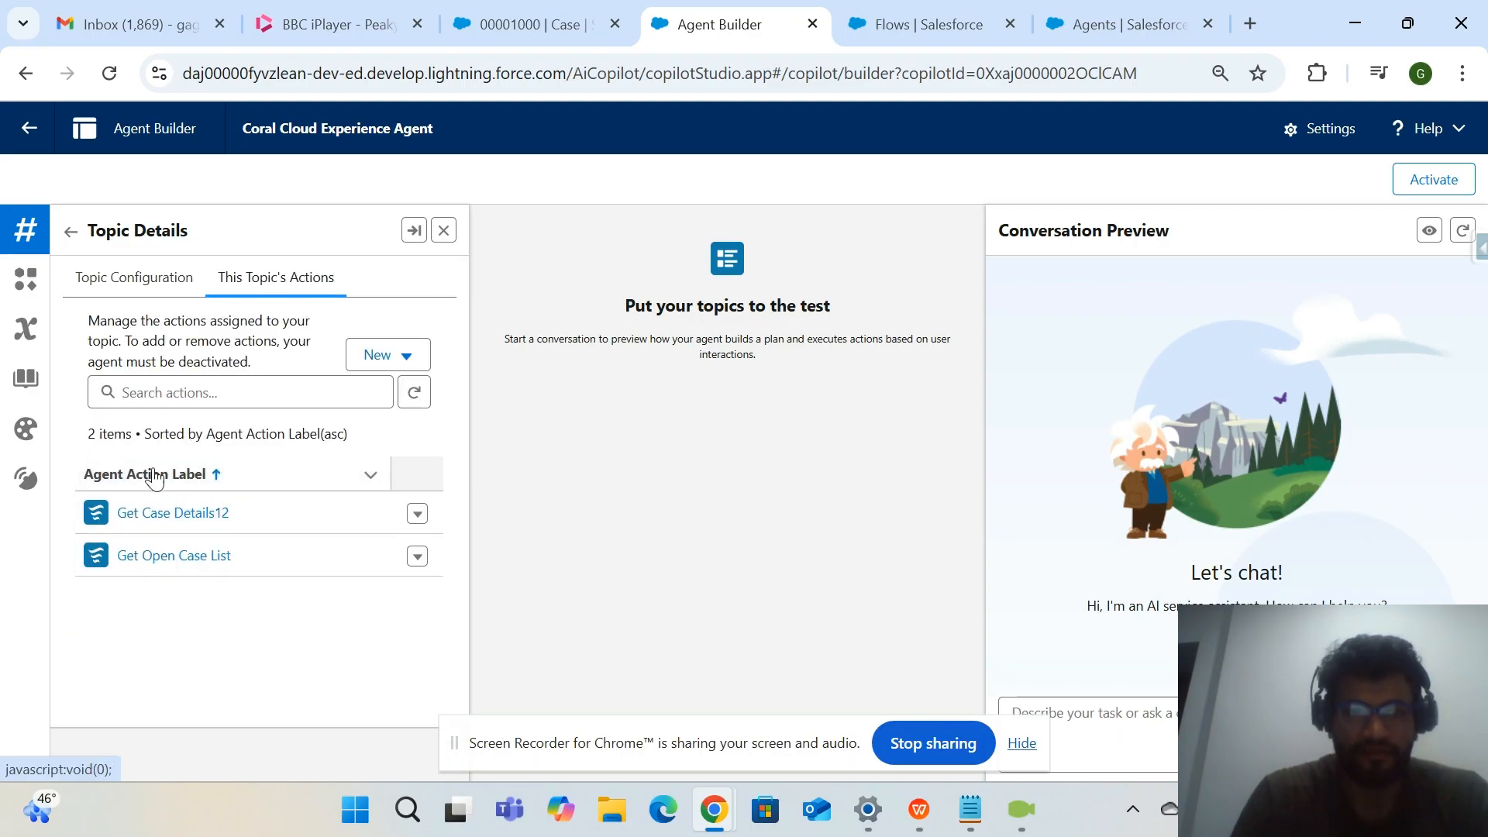
click(203, 517)
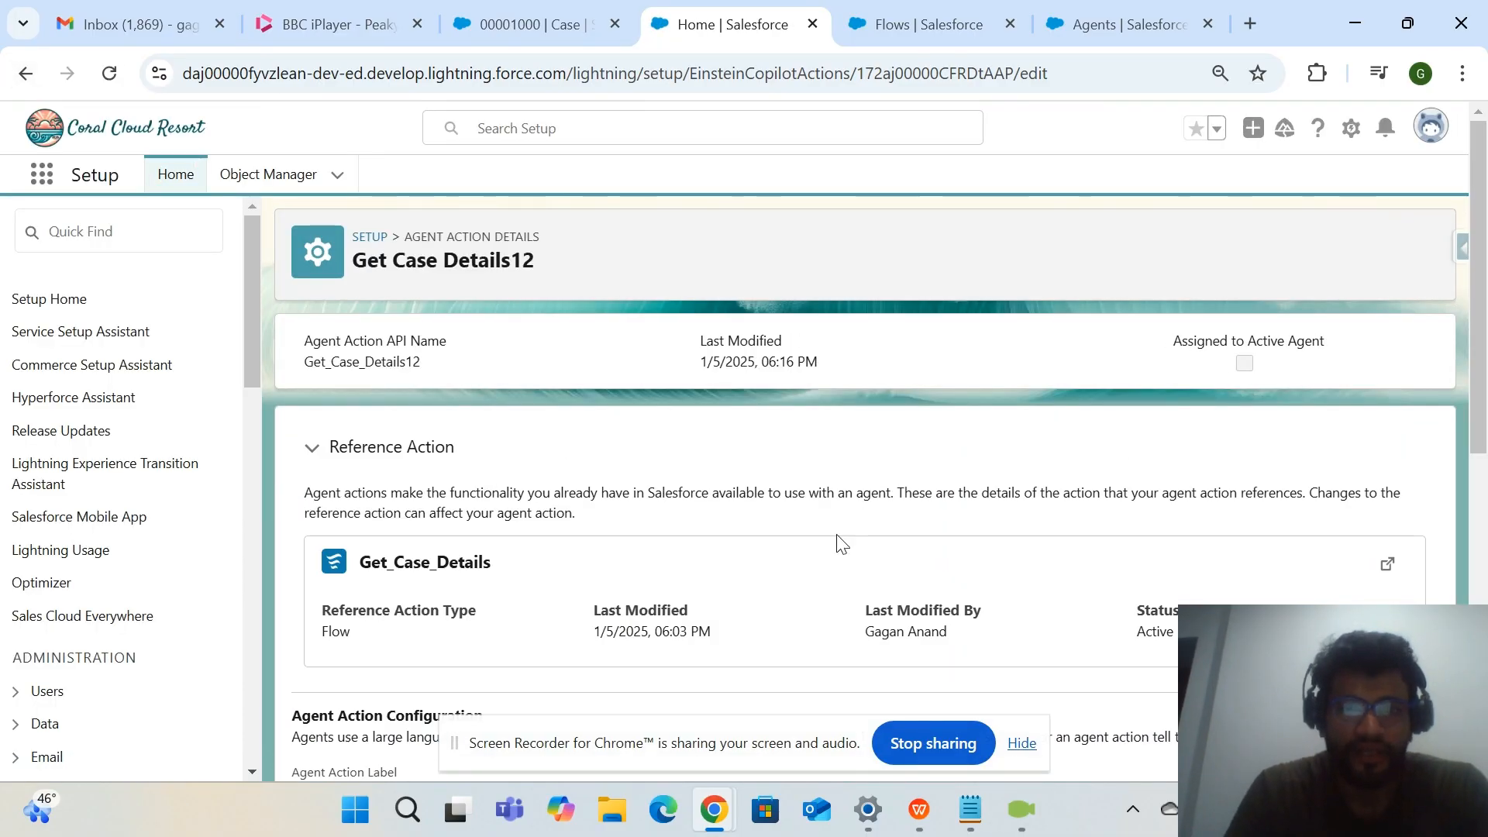
scroll(841, 543, down, 4)
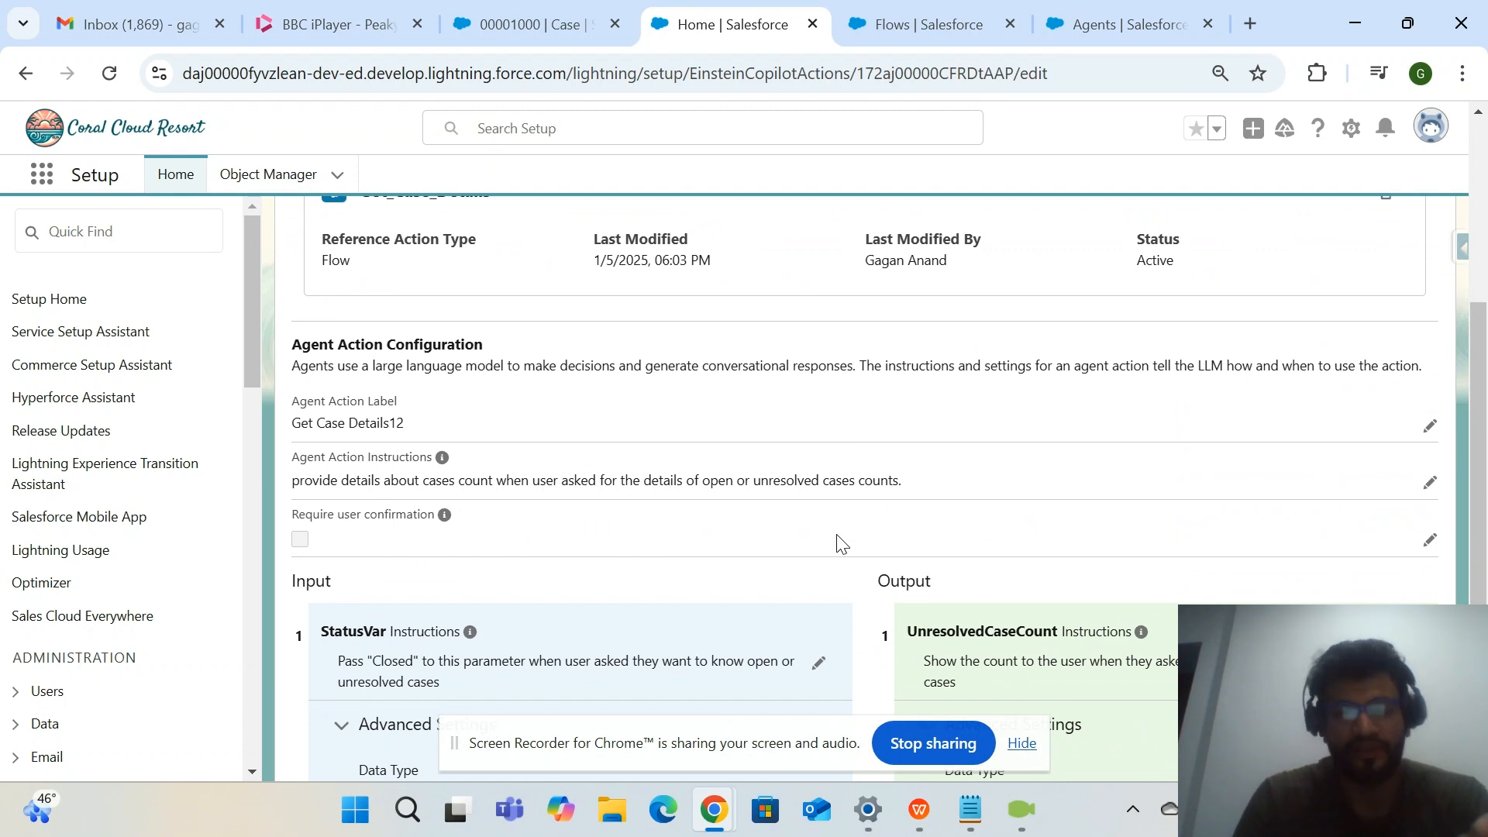
scroll(841, 543, down, 1)
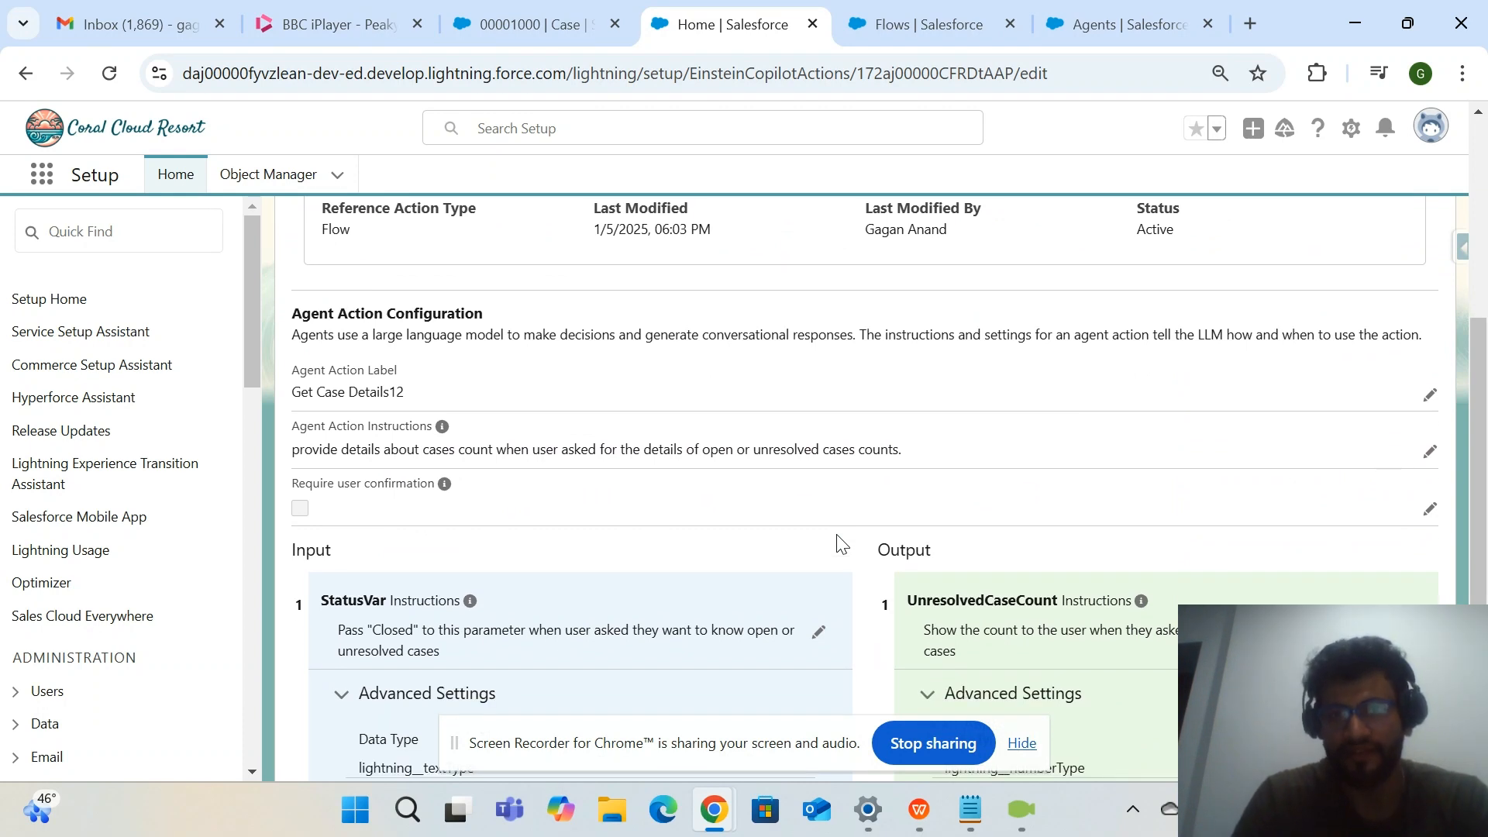
scroll(836, 533, down, 3)
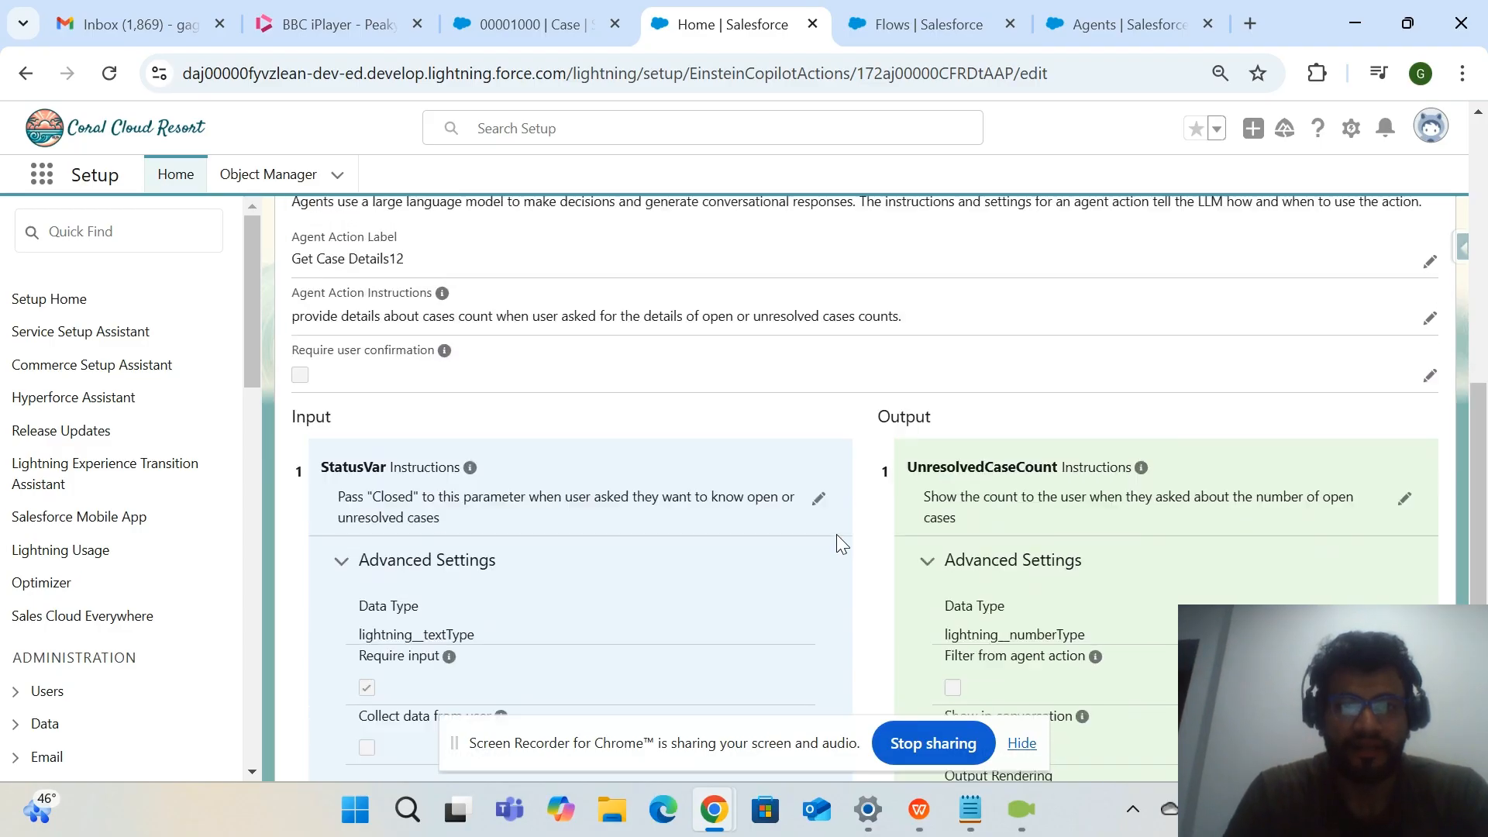
scroll(698, 403, up, 8)
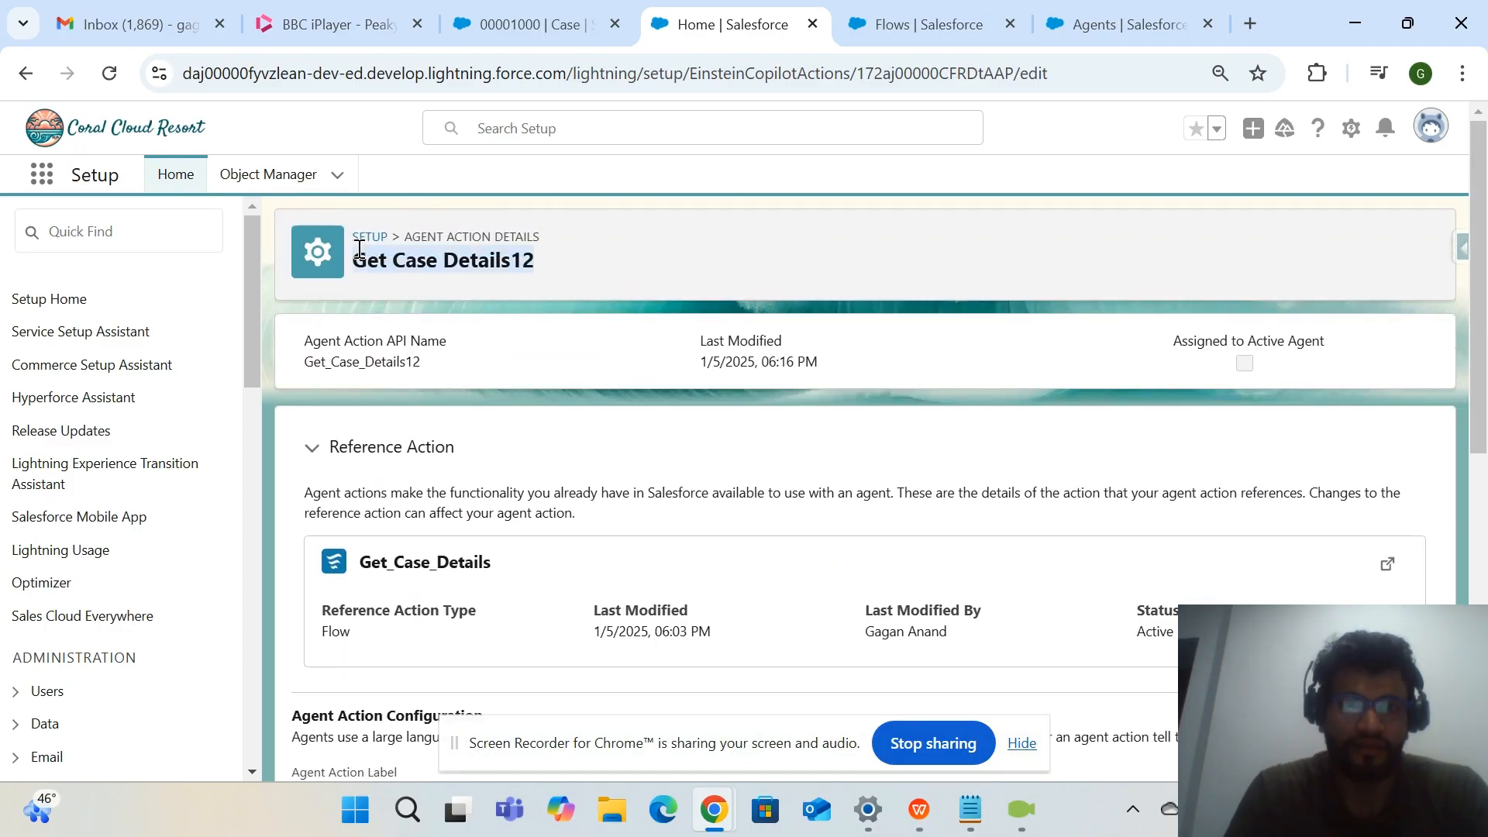
Examine the general details and the Agent Action Configuration label of the "Get Case Details12" action.
scroll(571, 439, down, 3)
scroll(570, 439, up, 1)
scroll(574, 445, down, 4)
scroll(574, 444, up, 4)
scroll(573, 448, down, 1)
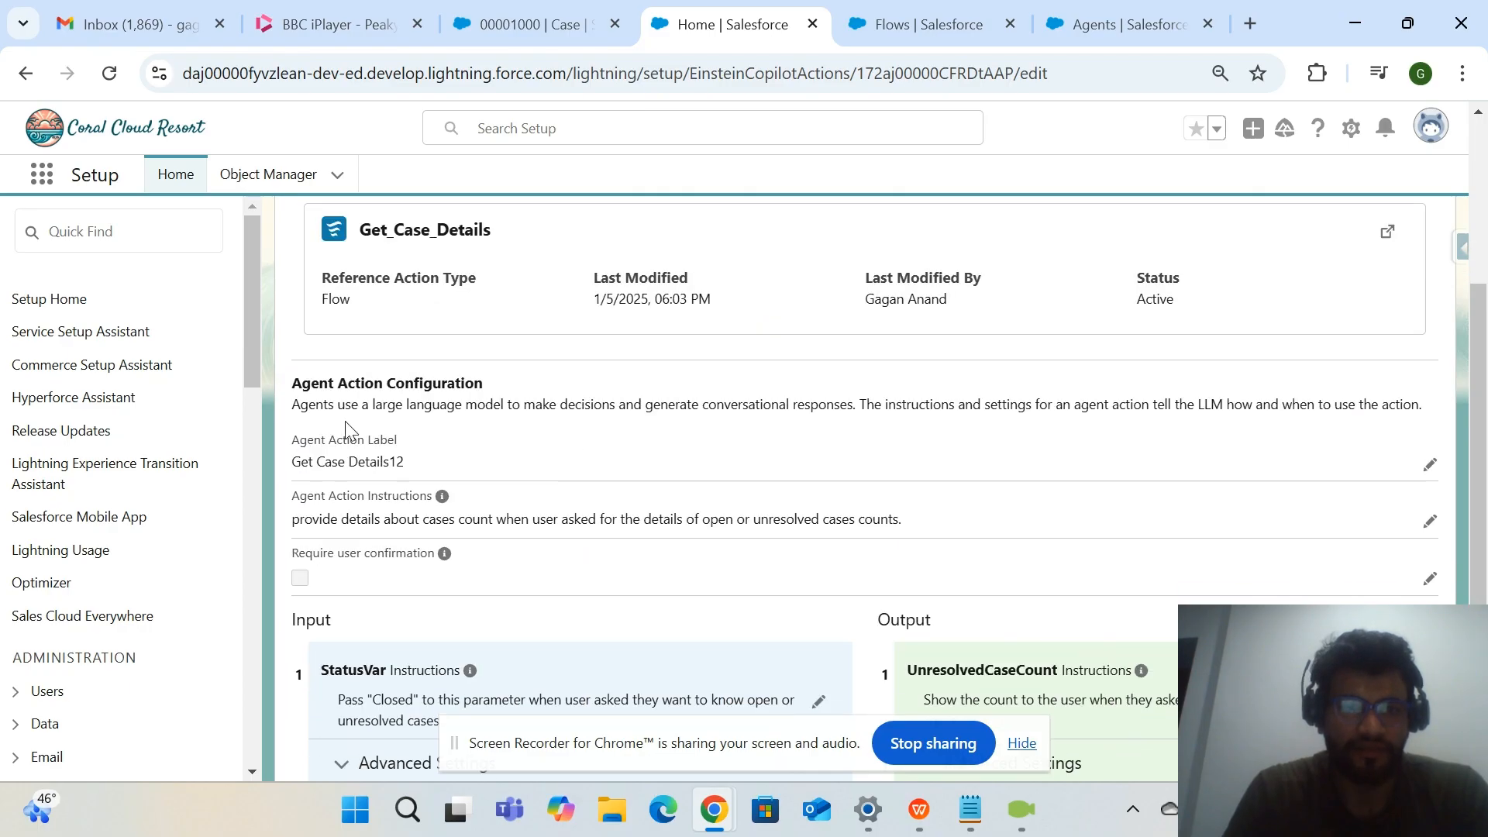
drag(291, 409, 396, 403)
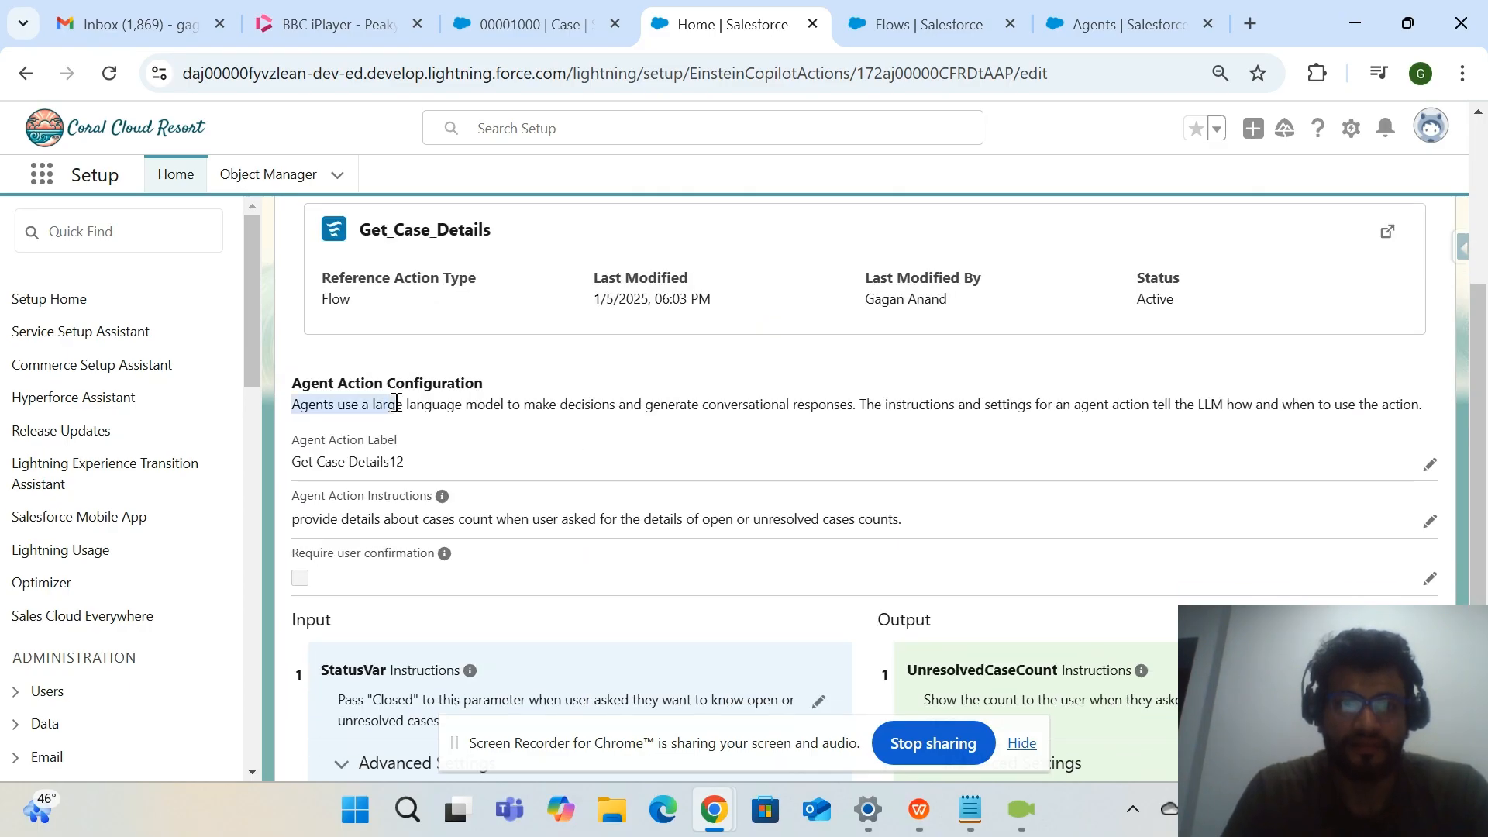
click(431, 467)
Read the Agent Action Instructions that tell the agent when to use the "Get Case Details12" action.
drag(310, 517, 839, 527)
click(718, 522)
scroll(495, 521, down, 1)
scroll(494, 521, down, 2)
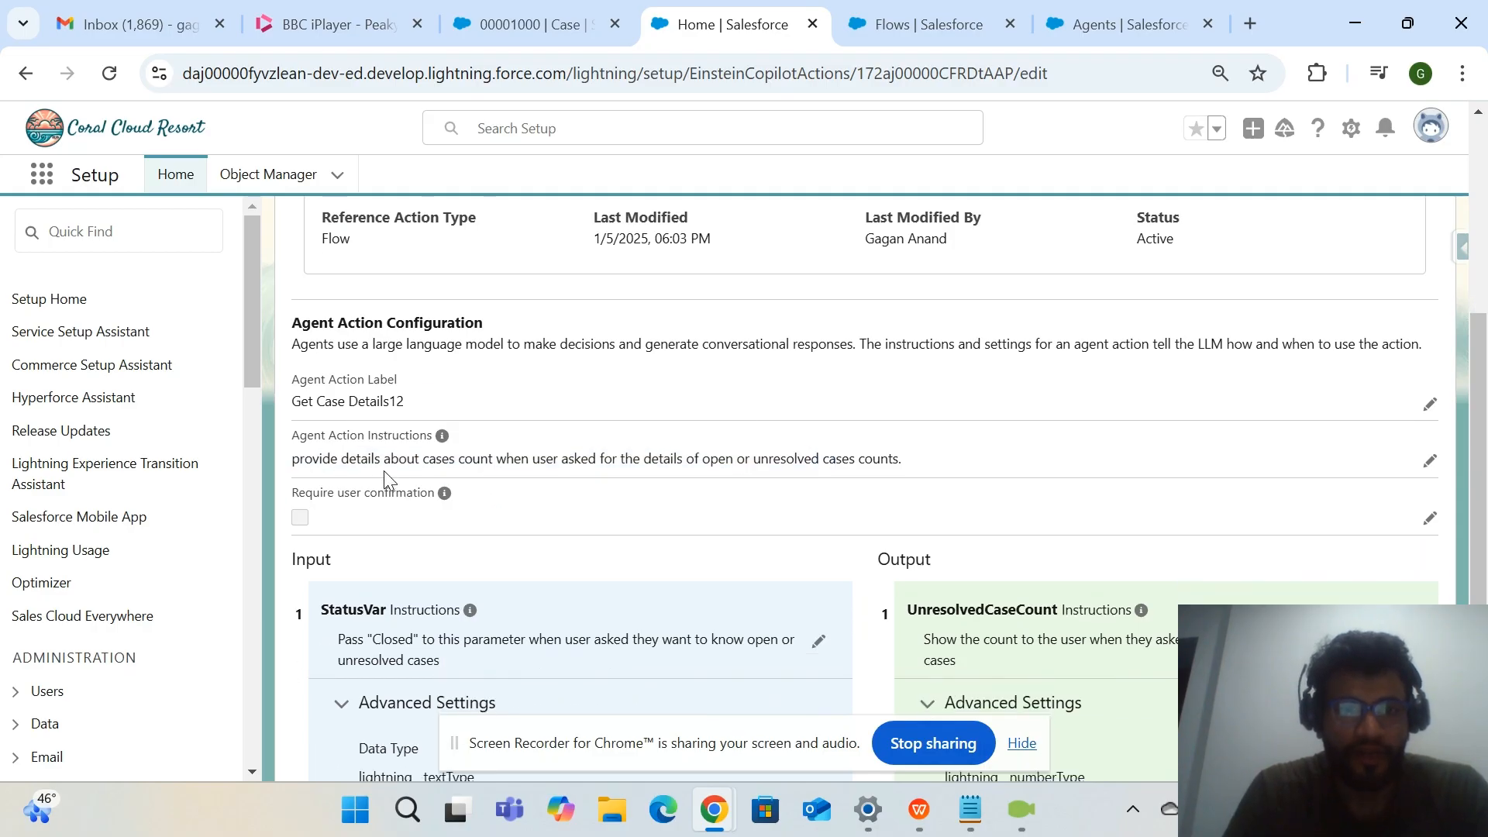
drag(305, 461, 747, 465)
click(731, 459)
drag(902, 462, 719, 458)
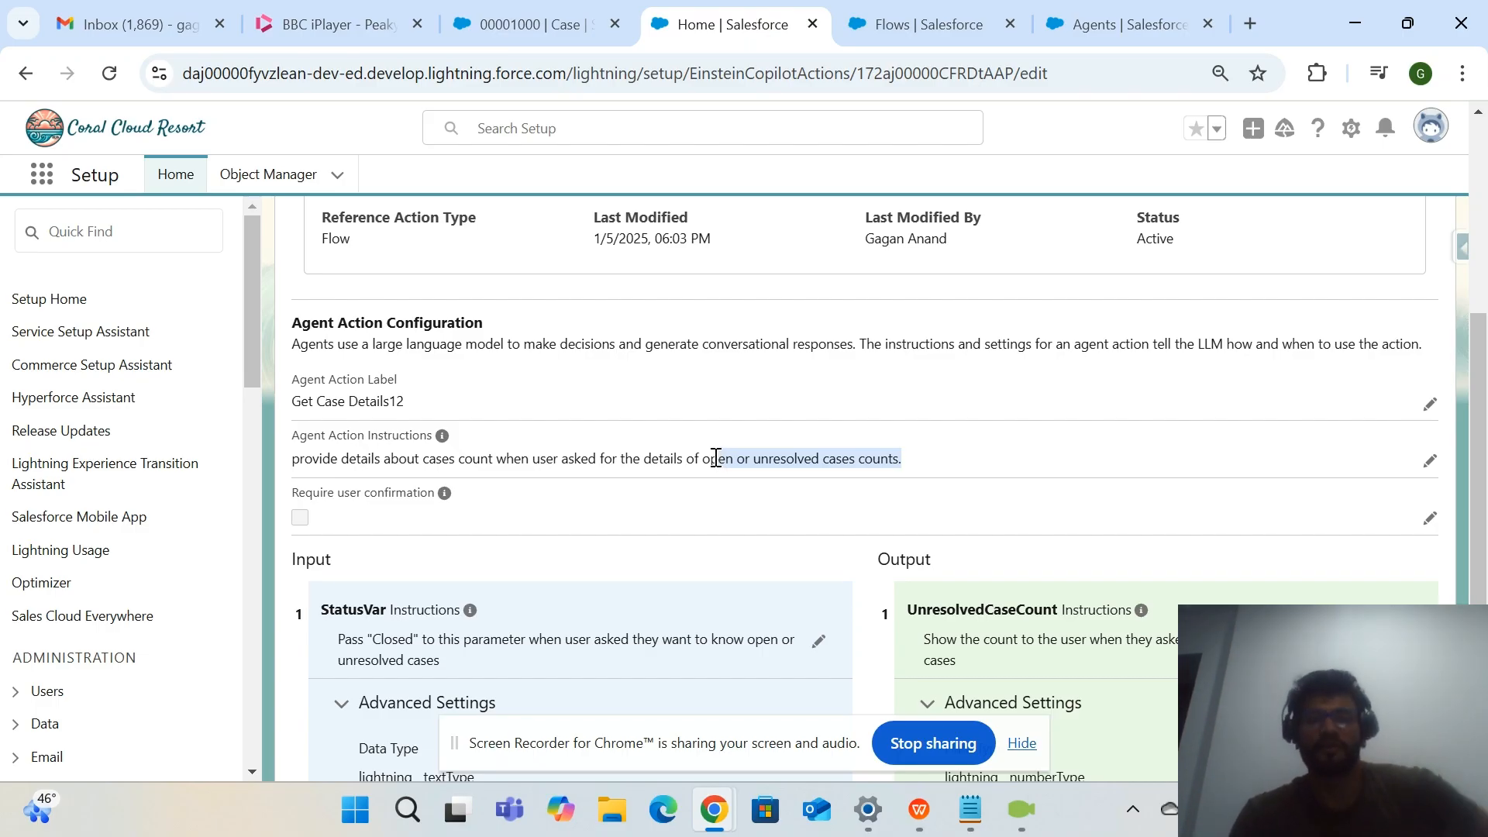
click(836, 451)
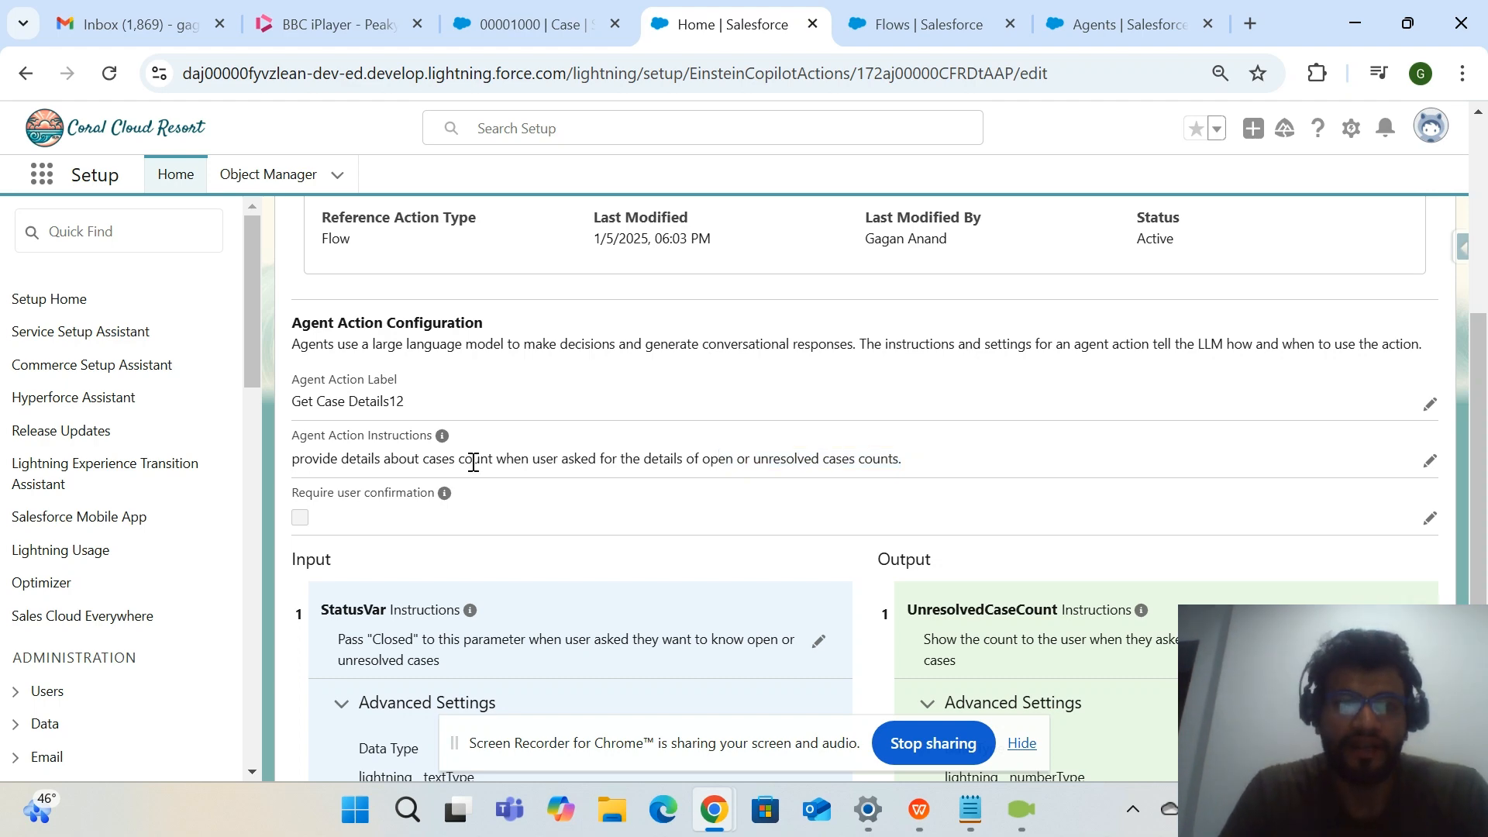
Examine the Reference Action section for the name and type of what "Get Case Details12" calls.
scroll(322, 465, up, 2)
scroll(548, 522, down, 4)
scroll(561, 271, up, 7)
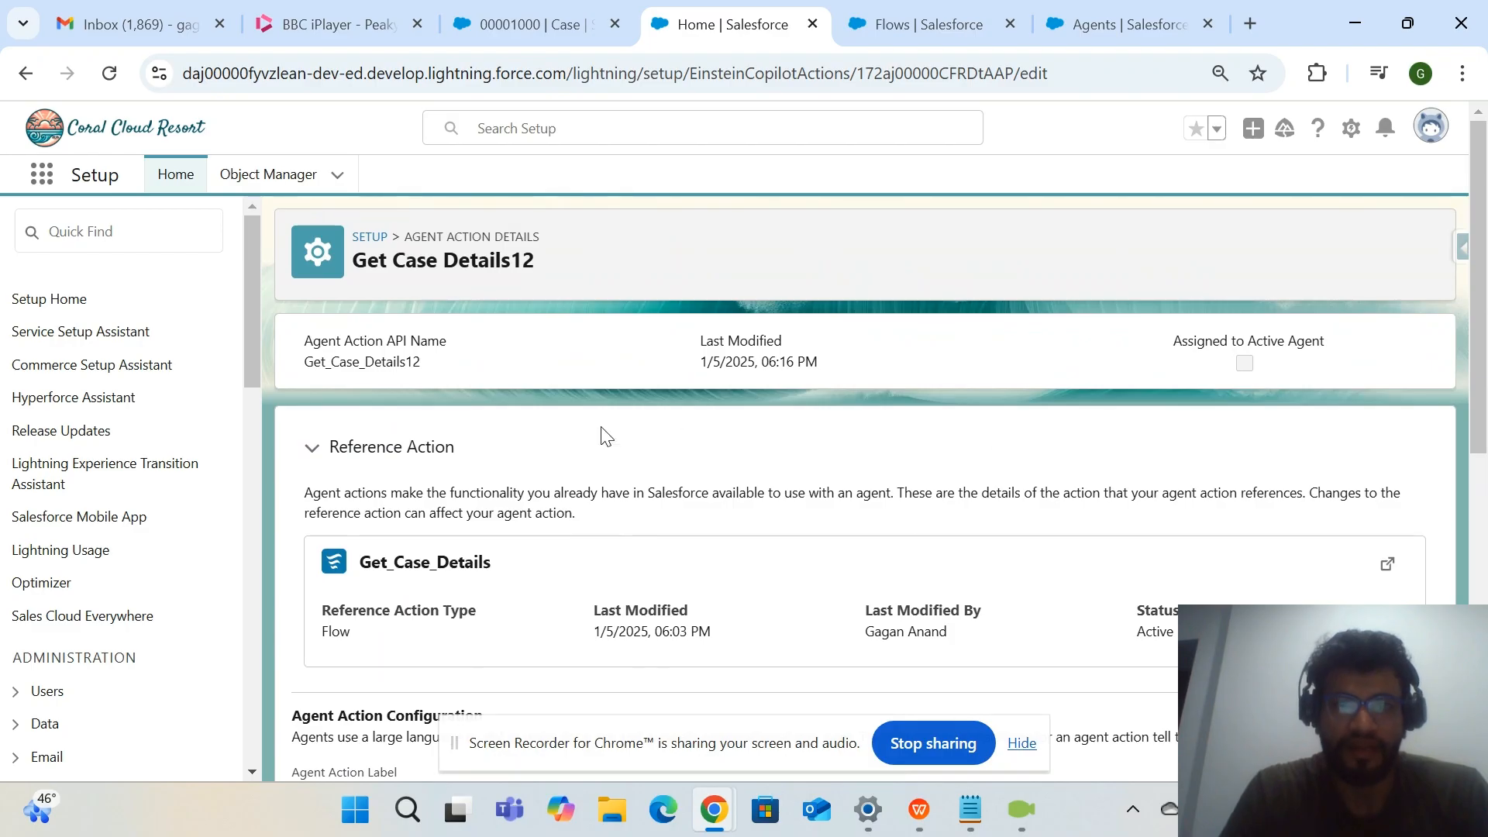
scroll(631, 488, down, 2)
scroll(645, 484, up, 1)
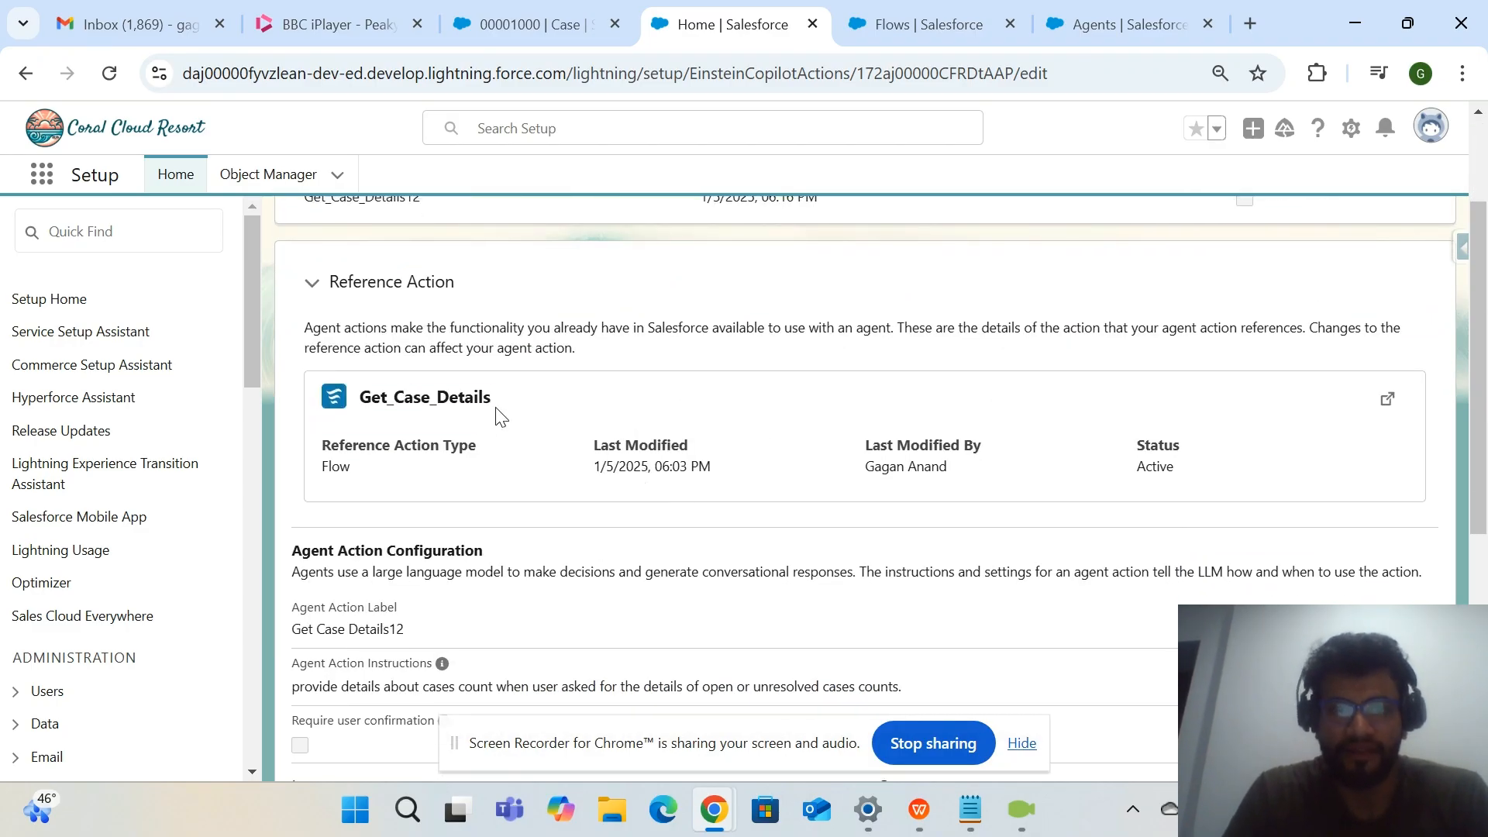
drag(376, 480, 320, 400)
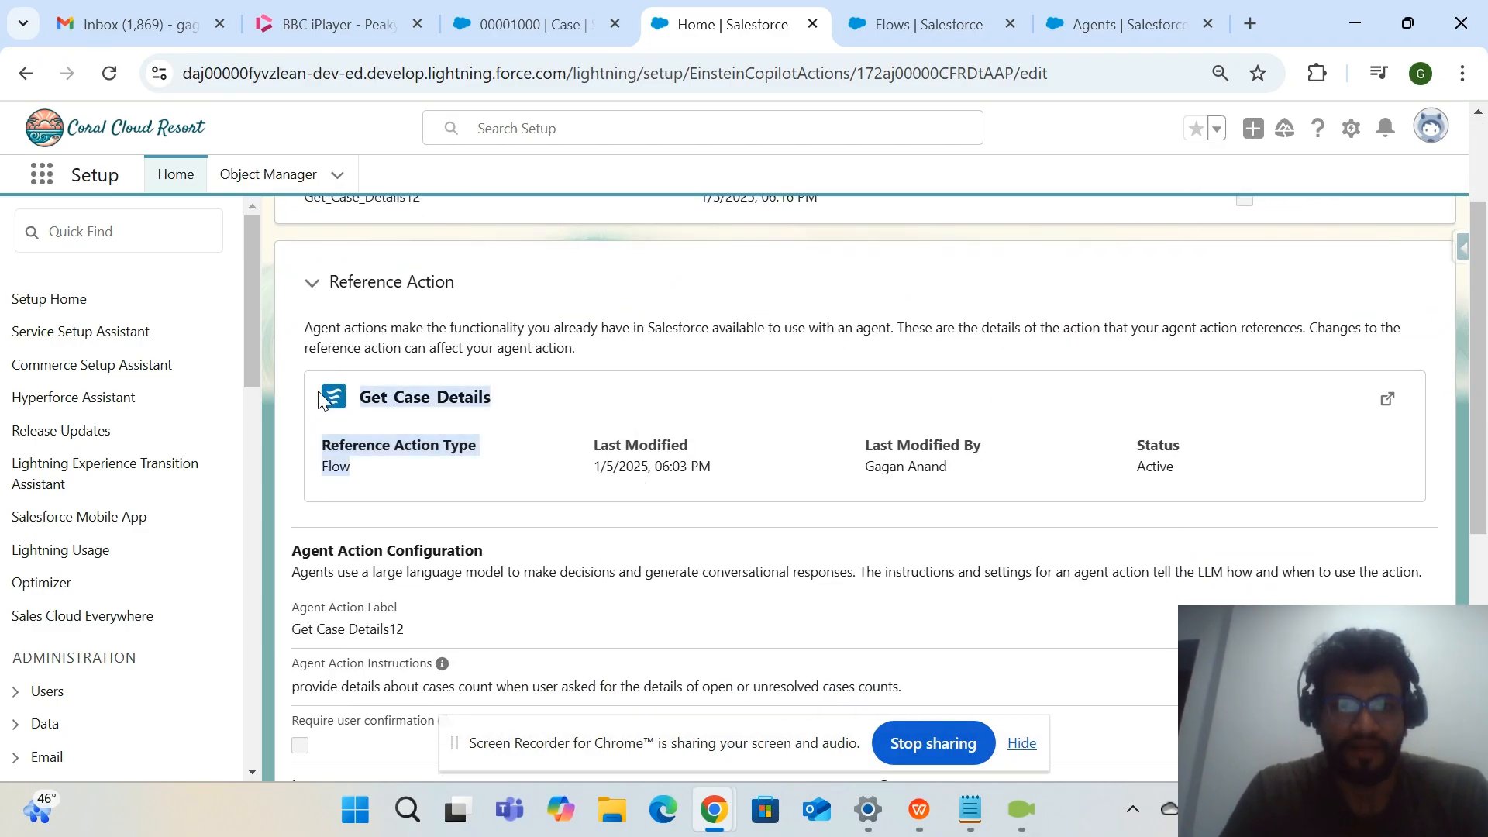
drag(496, 401, 362, 403)
click(454, 457)
drag(350, 470, 315, 475)
scroll(1138, 506, up, 2)
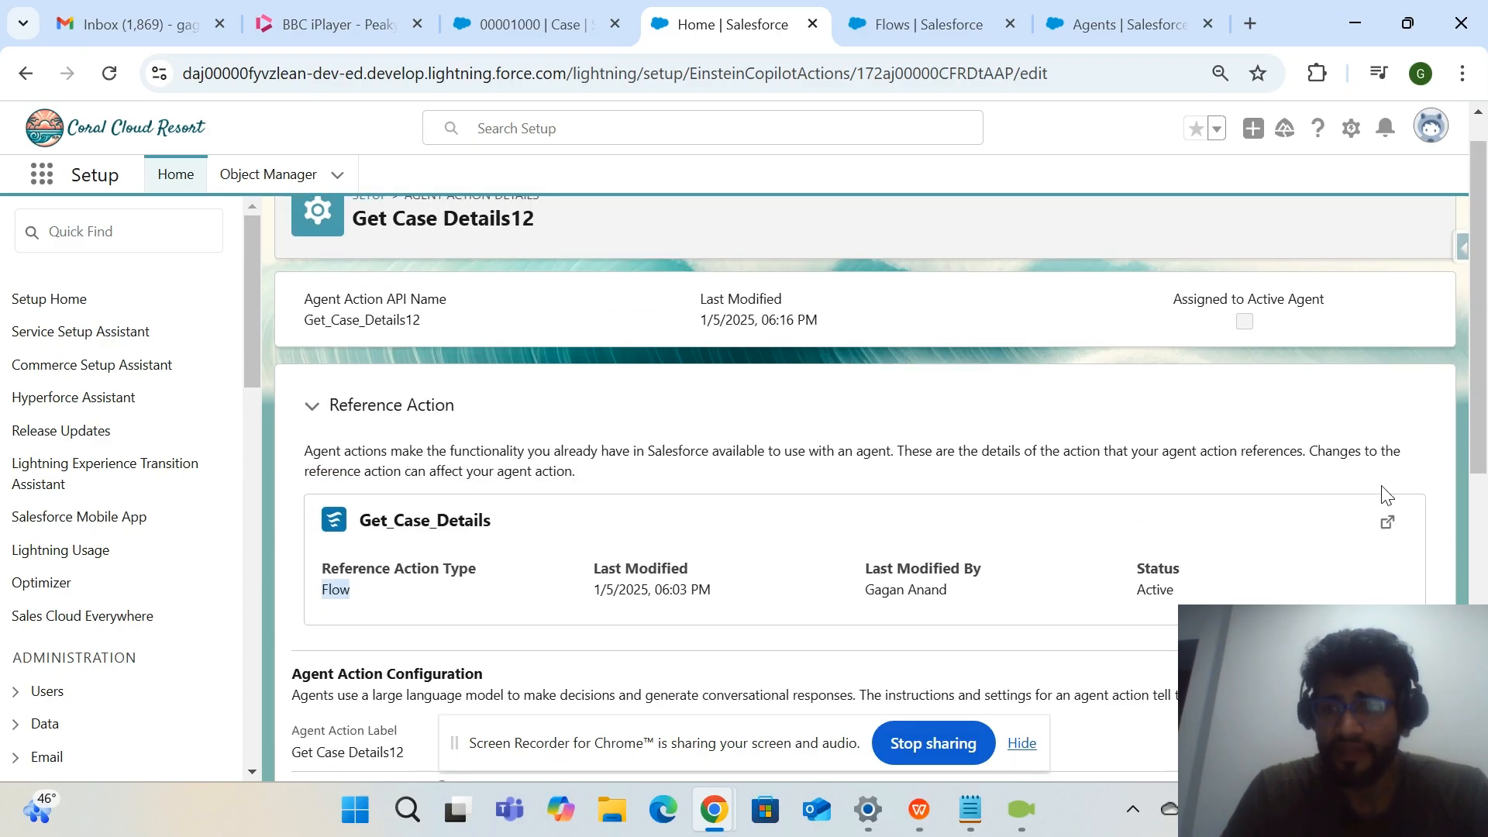
Open the referenced Get_Case_Details flow in Flow Builder, glance at the case record and Flows pages, and return to the action details.
click(1386, 526)
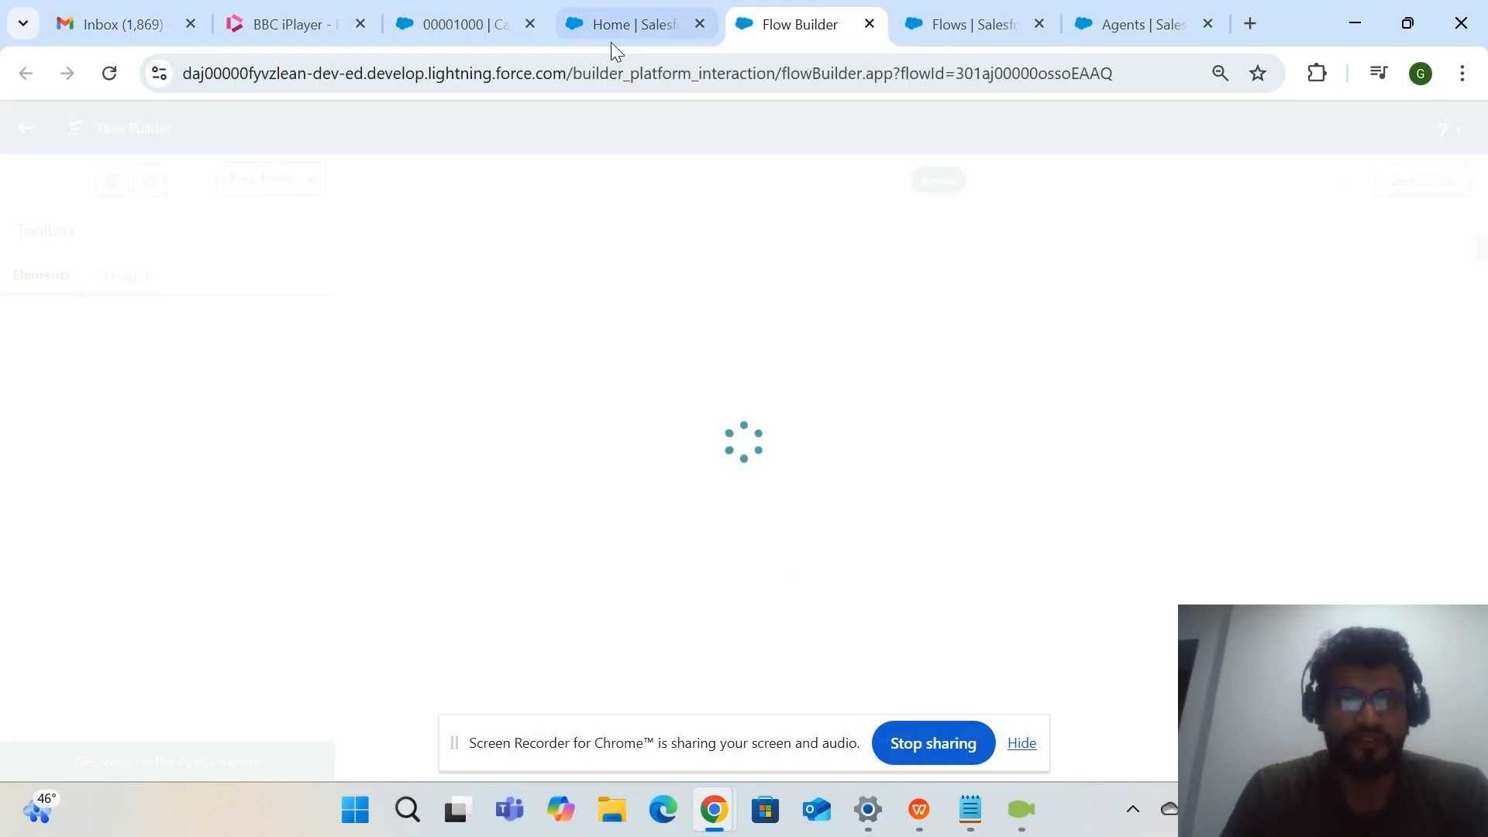
click(612, 35)
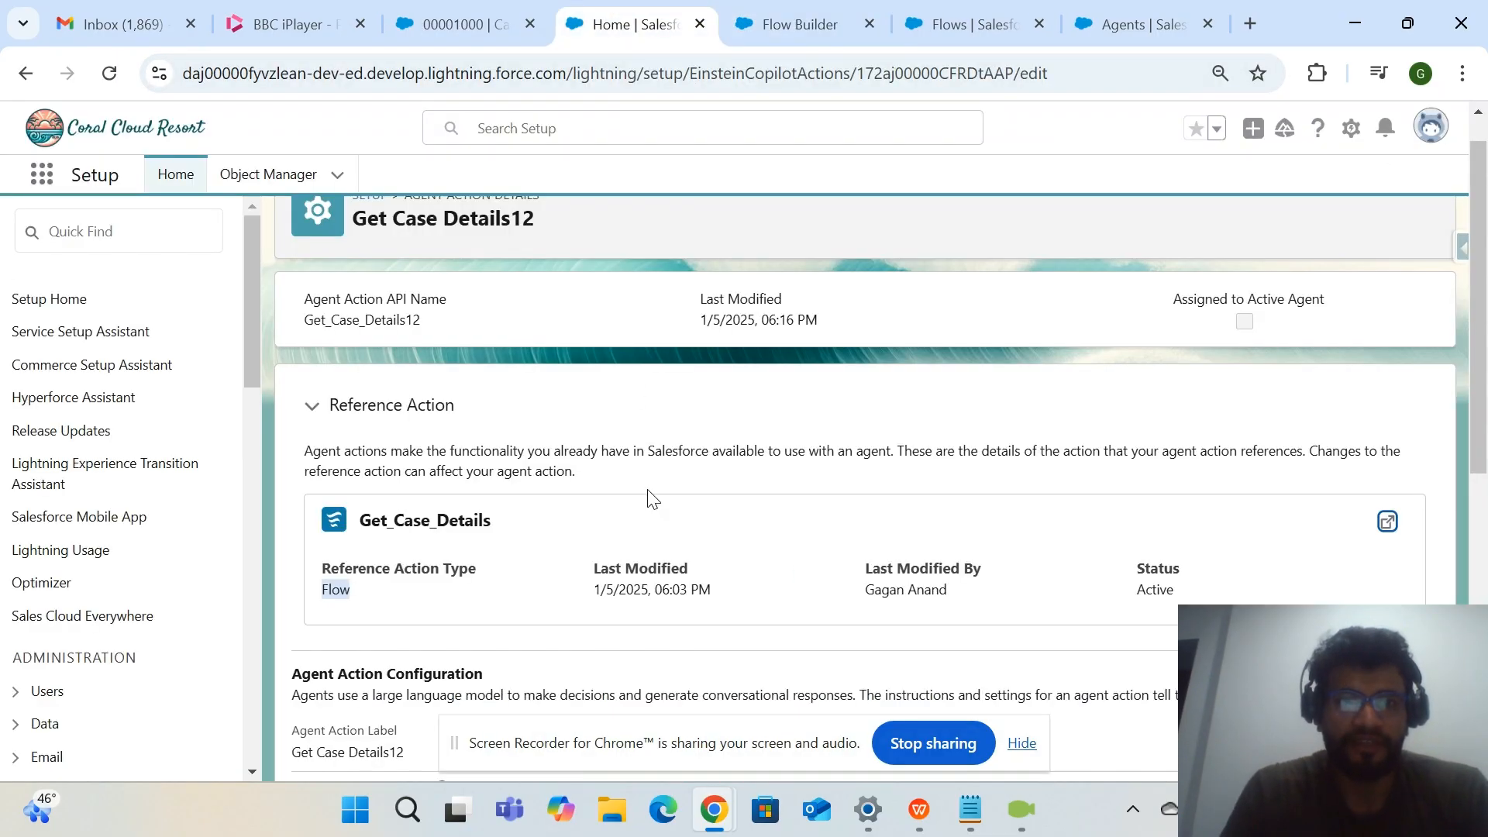
click(465, 25)
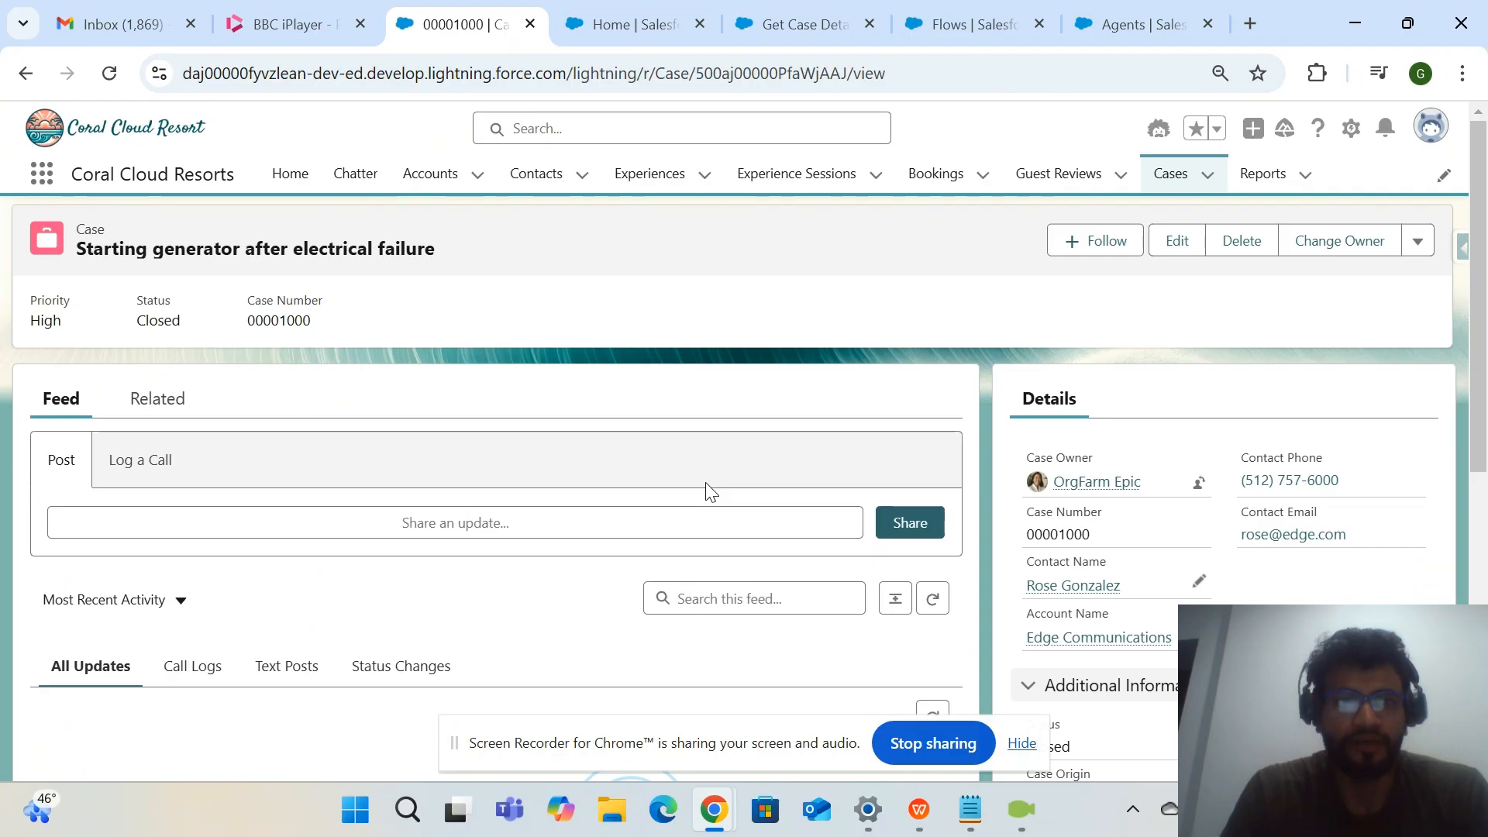
click(763, 22)
click(956, 22)
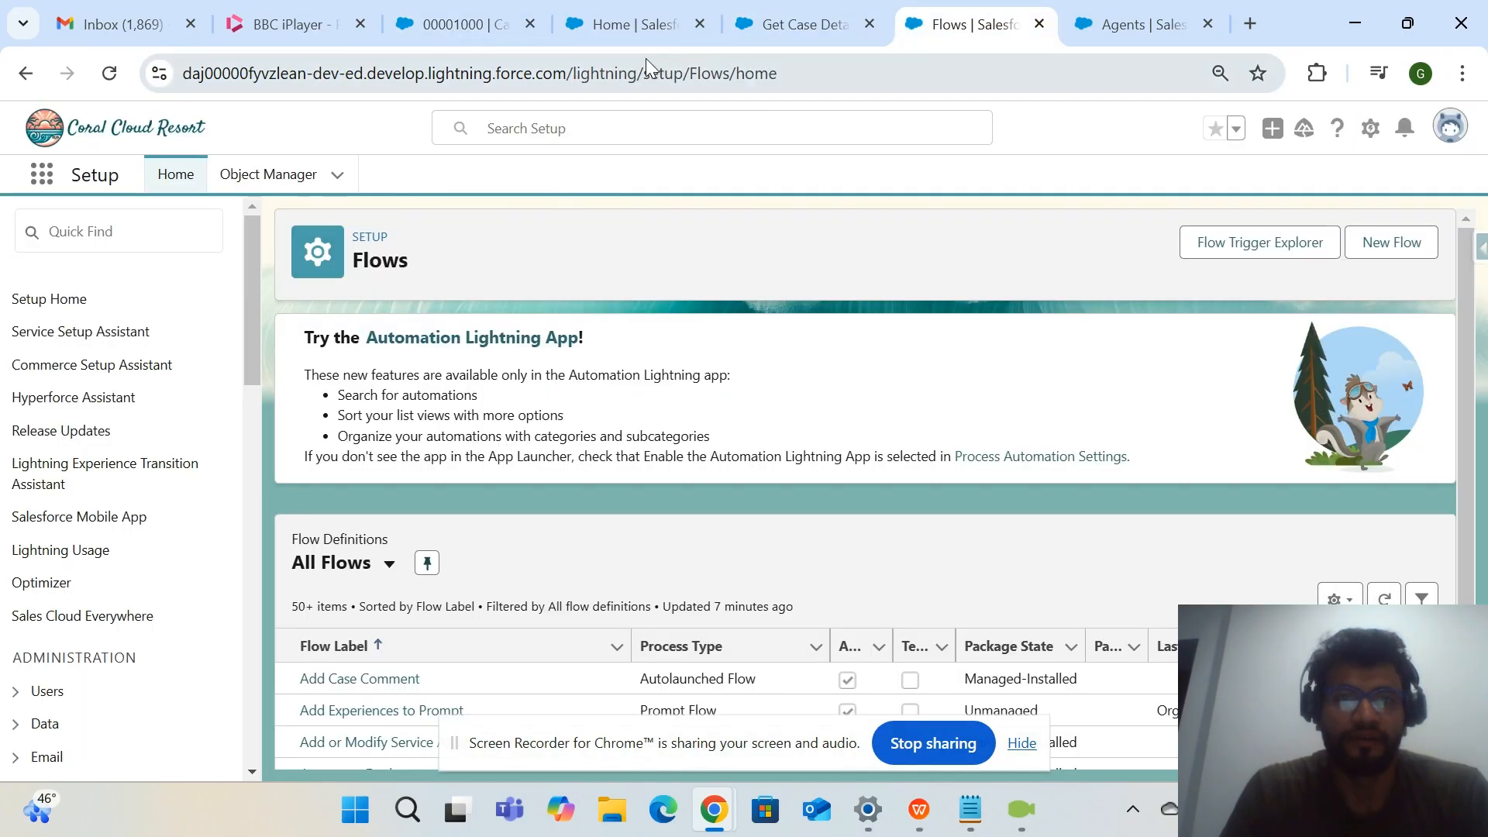
click(622, 31)
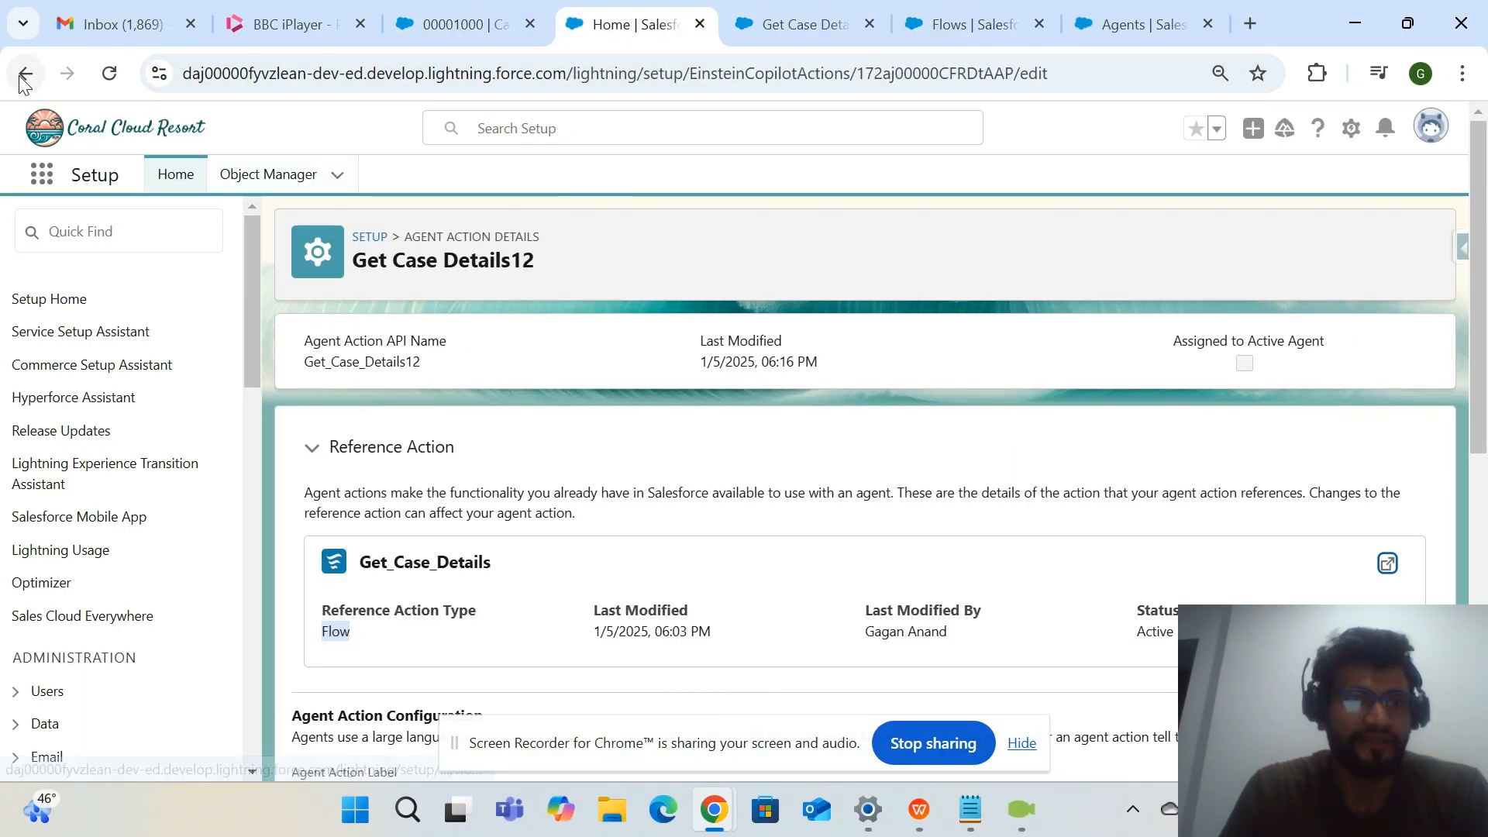
Search Setup for "agent", open the Agents page and bring up its list of agents.
click(166, 246)
text(agent buil)
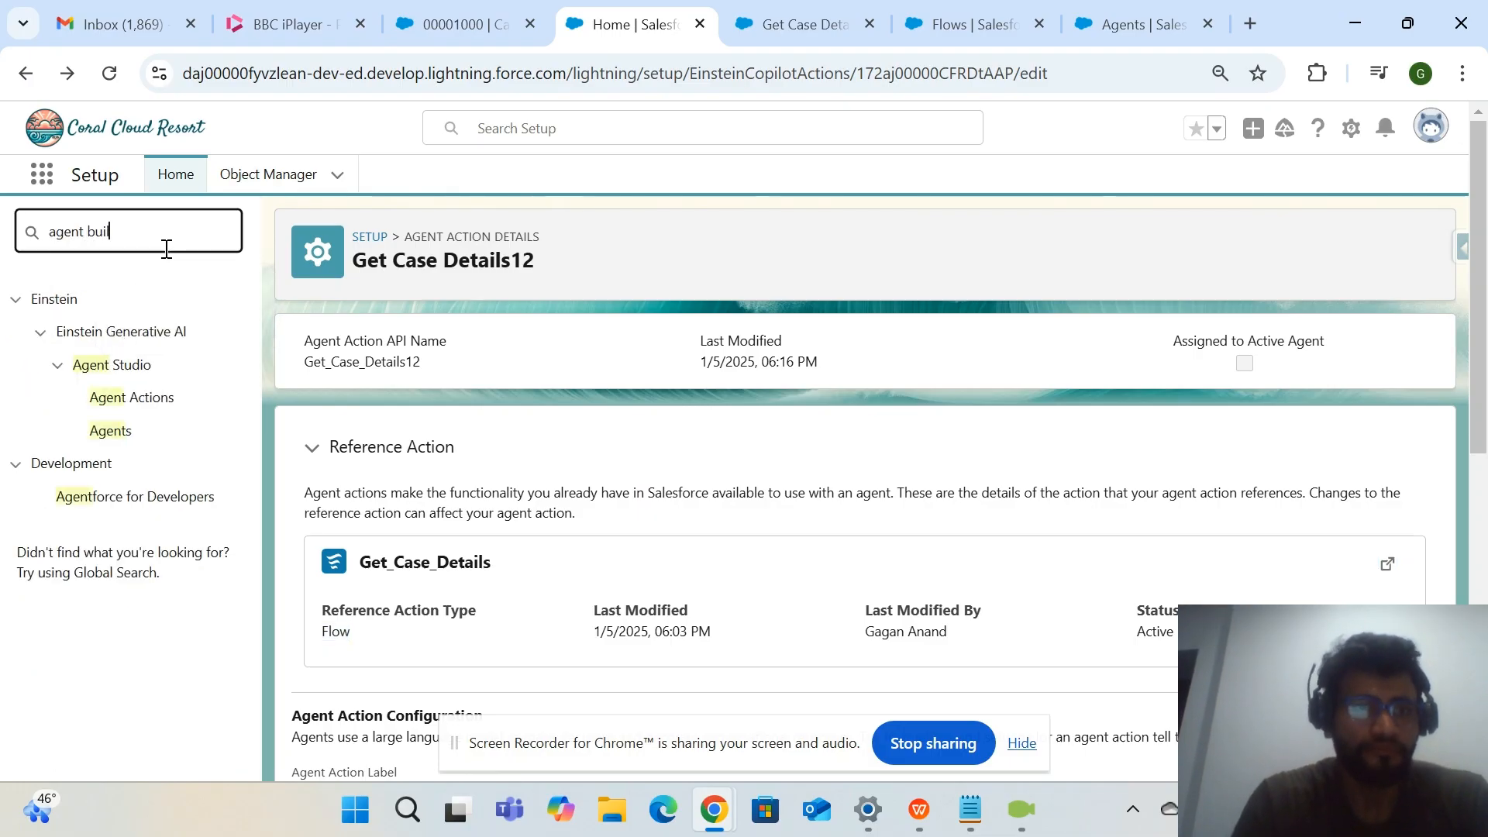
key(BackSpace)
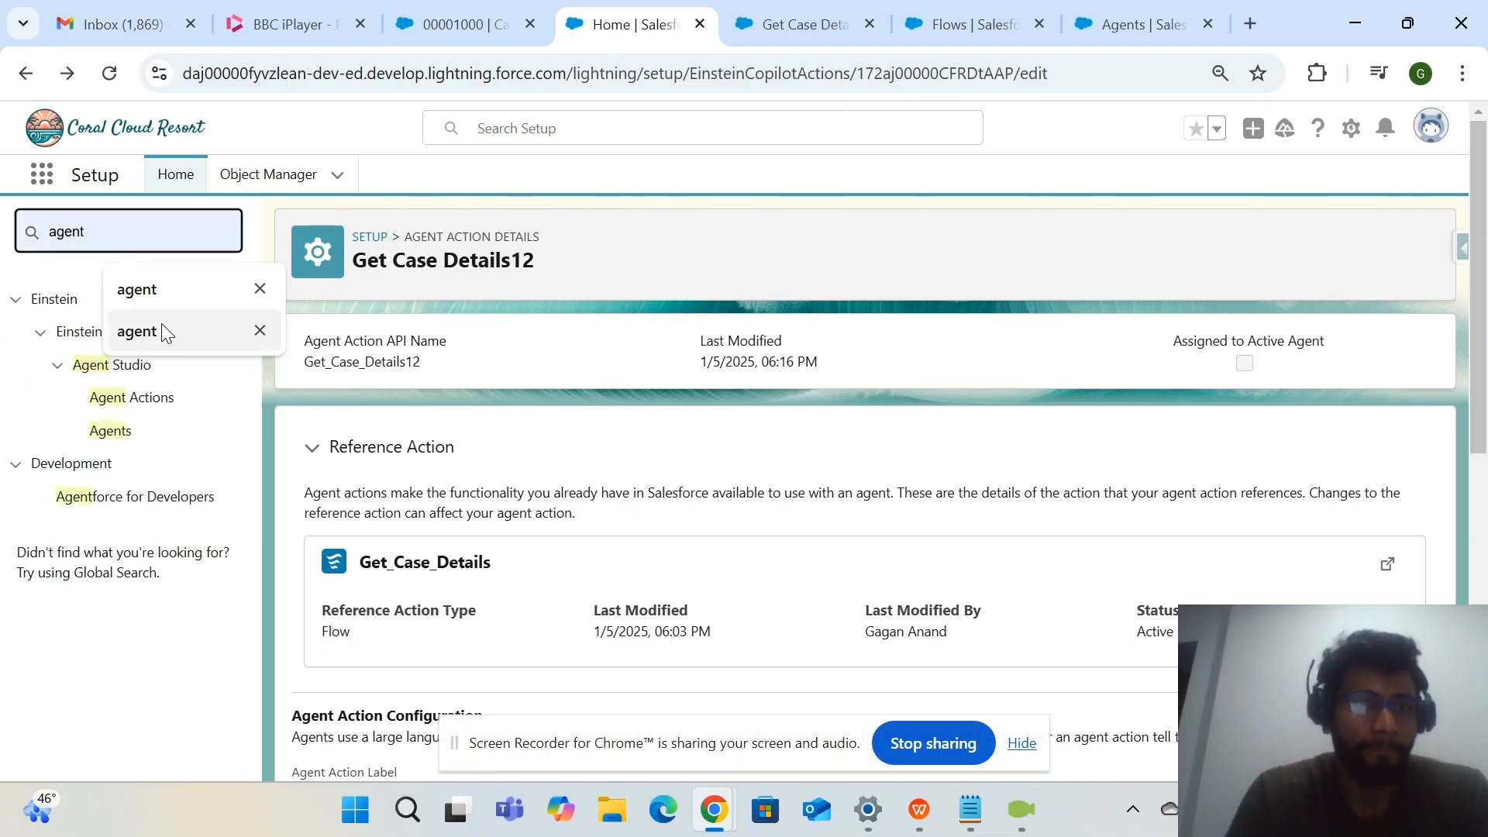
click(344, 415)
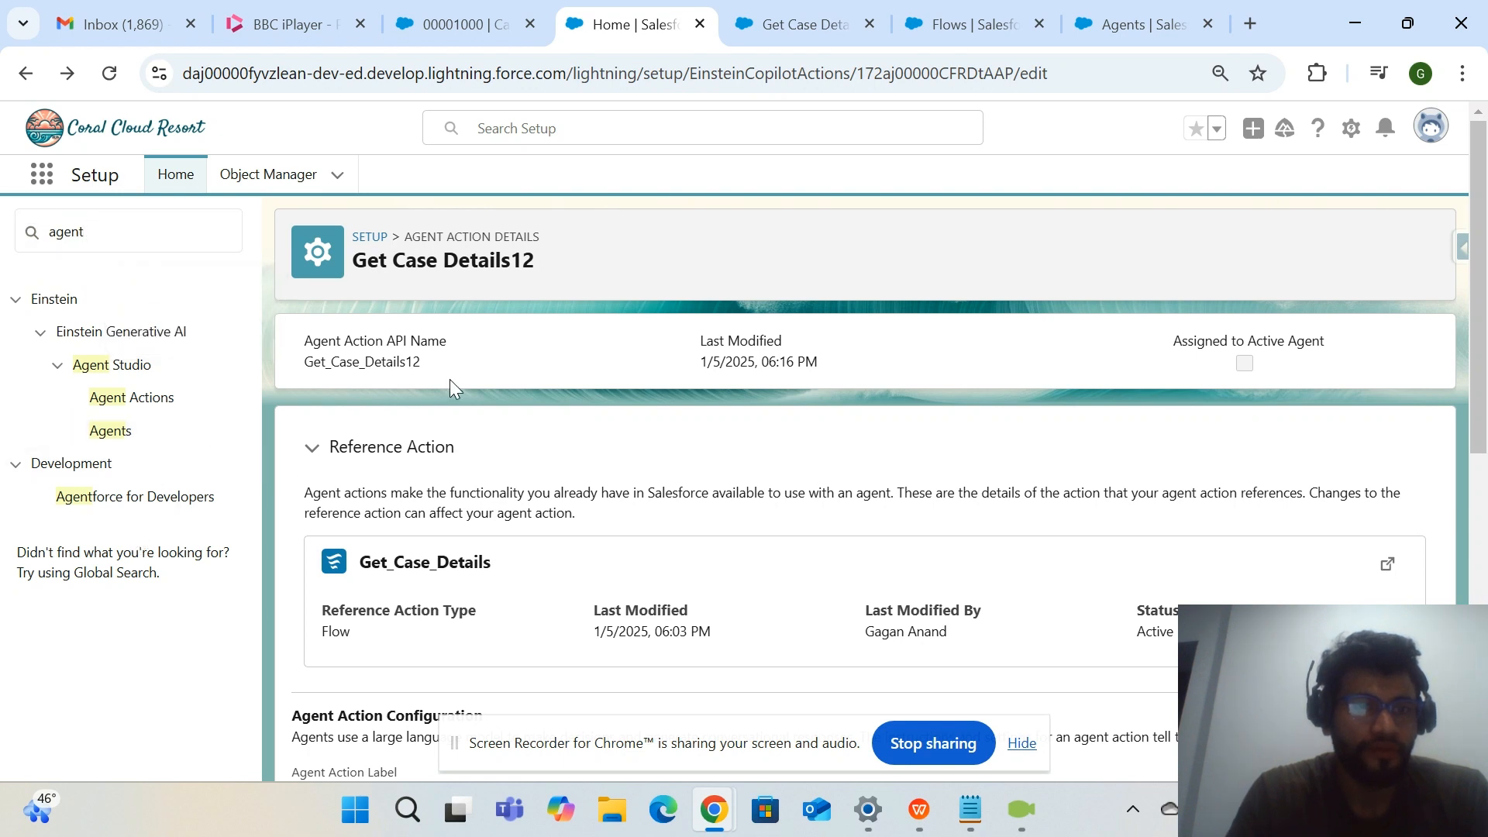
click(120, 436)
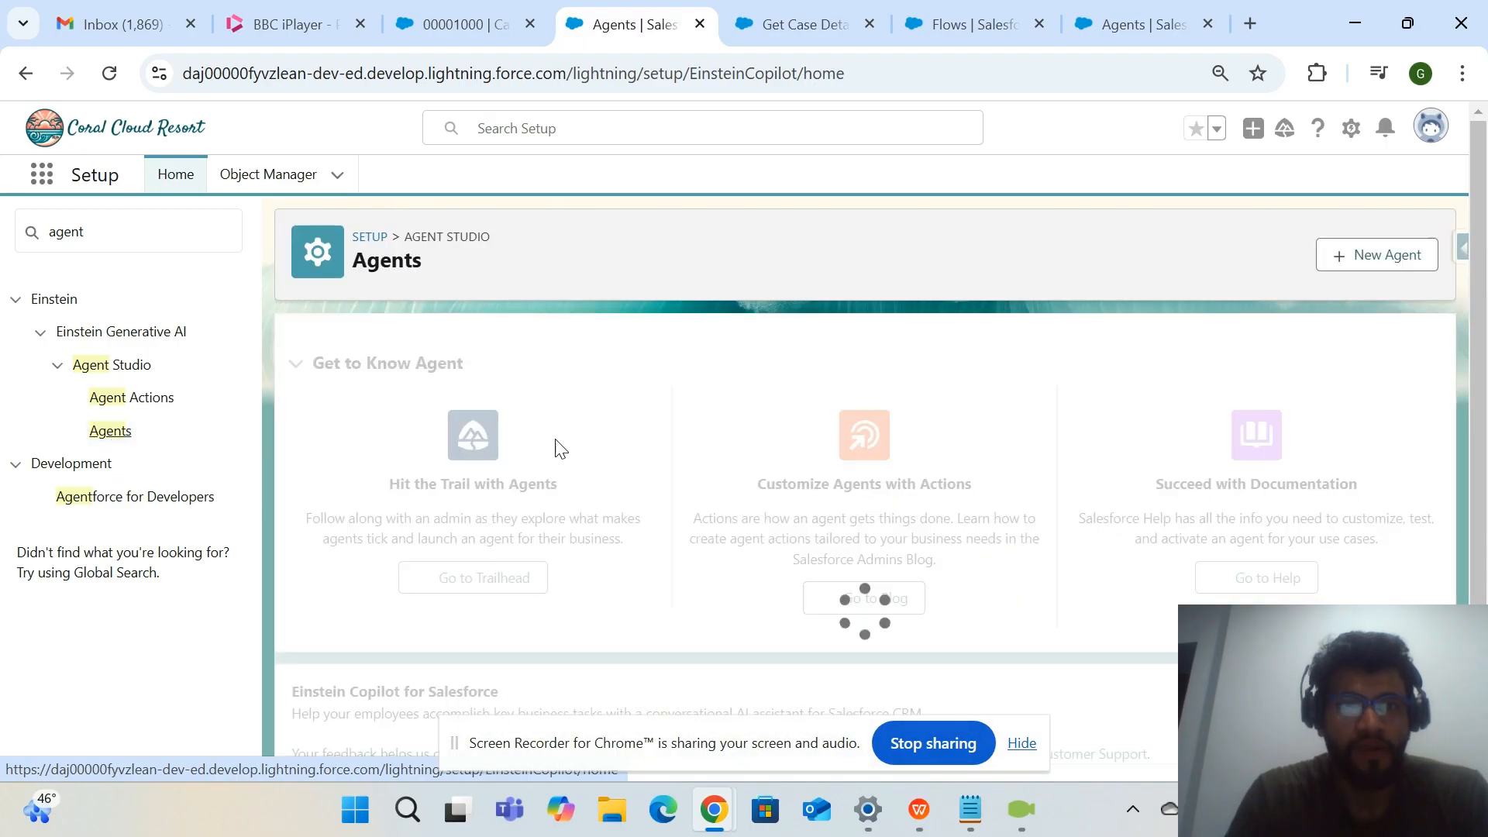
scroll(687, 612, down, 3)
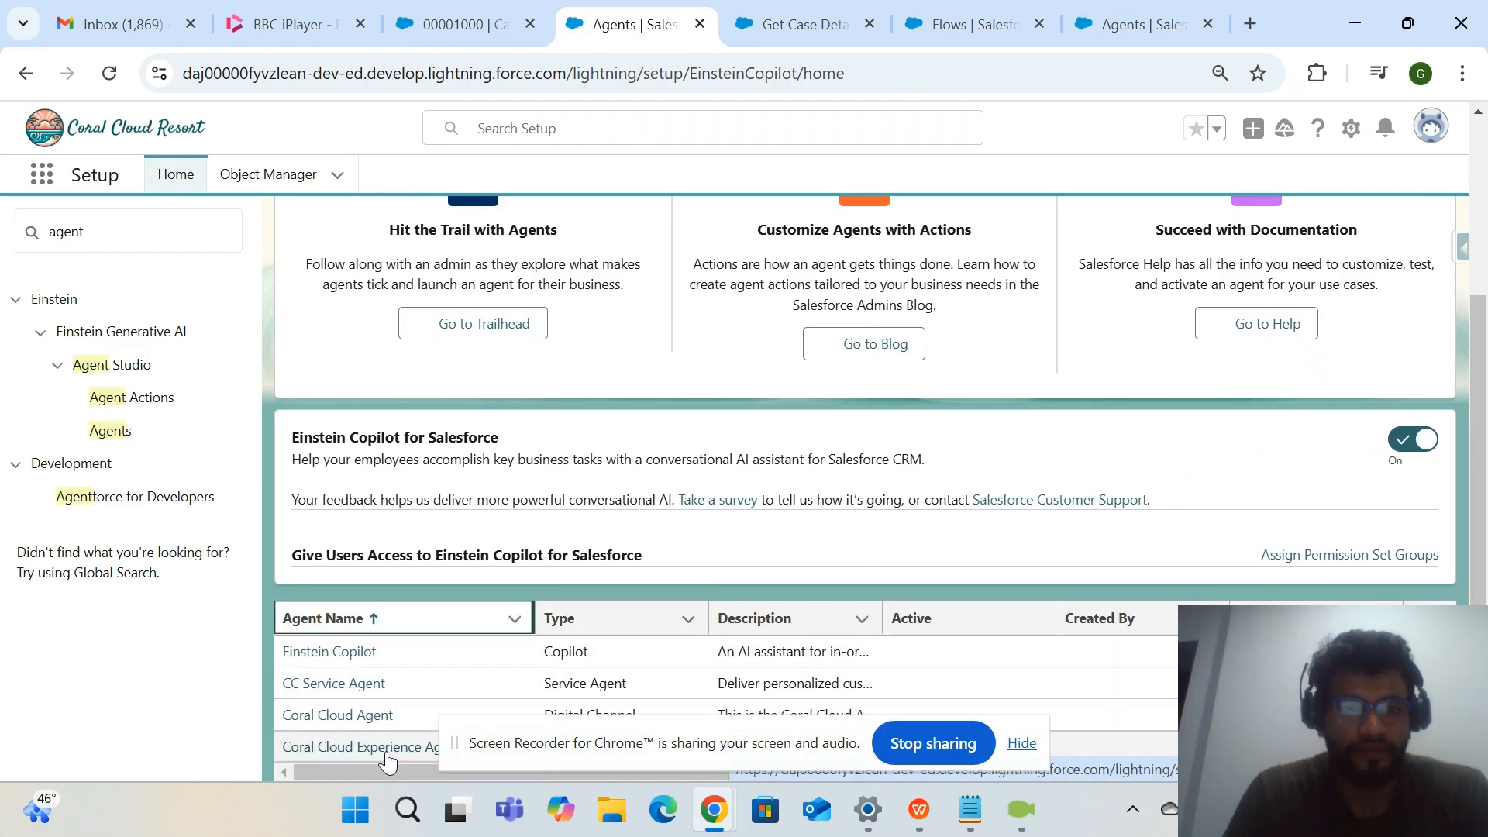
Open the Coral Cloud Experience Agent in Agent Builder and ask its conversation preview "Hey can you give me the count of open cases".
click(341, 714)
scroll(914, 515, down, 3)
scroll(915, 519, up, 3)
click(1399, 244)
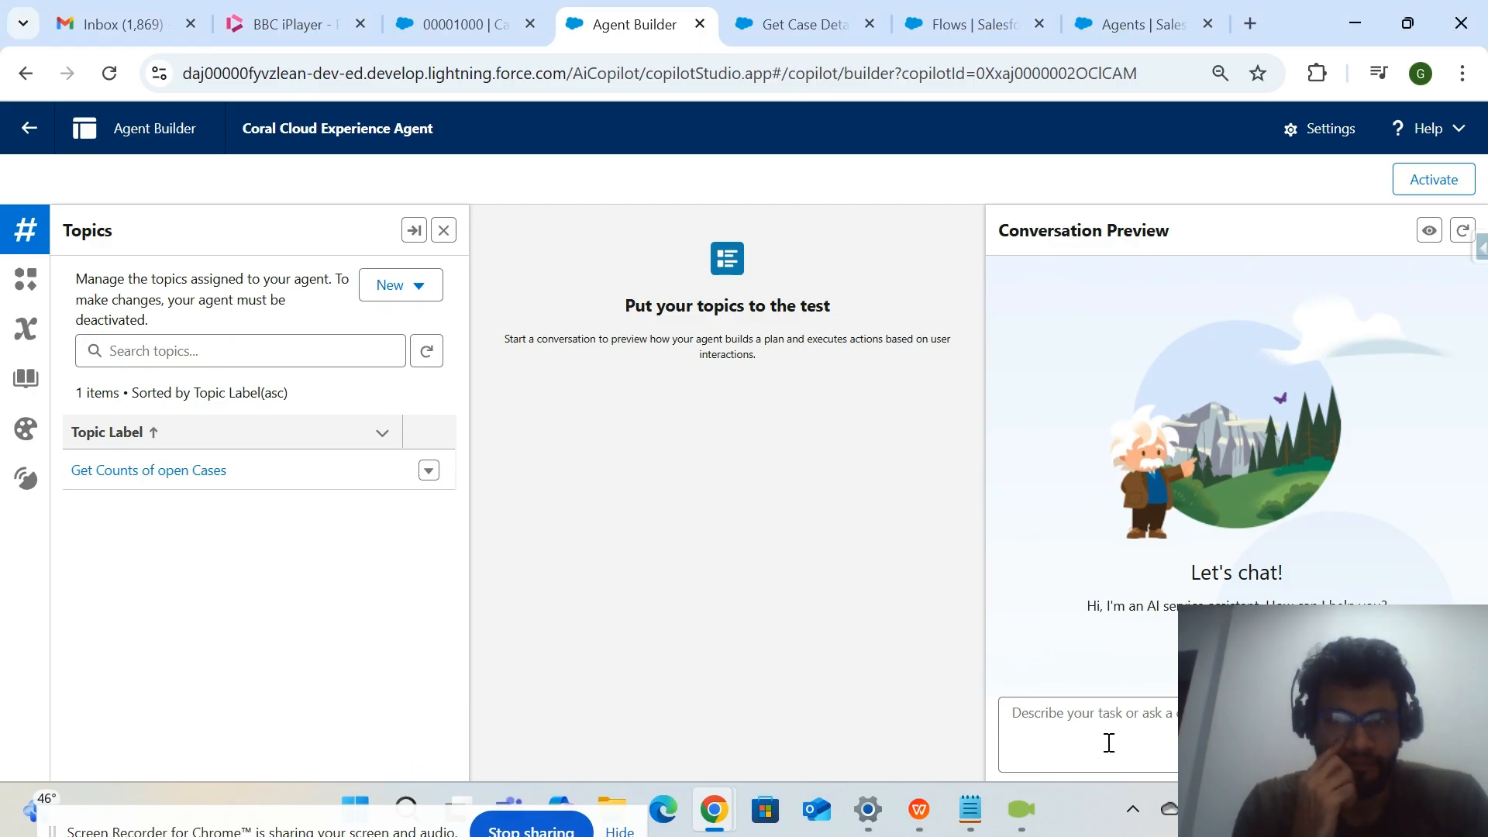
text(Hey can you give me the co)
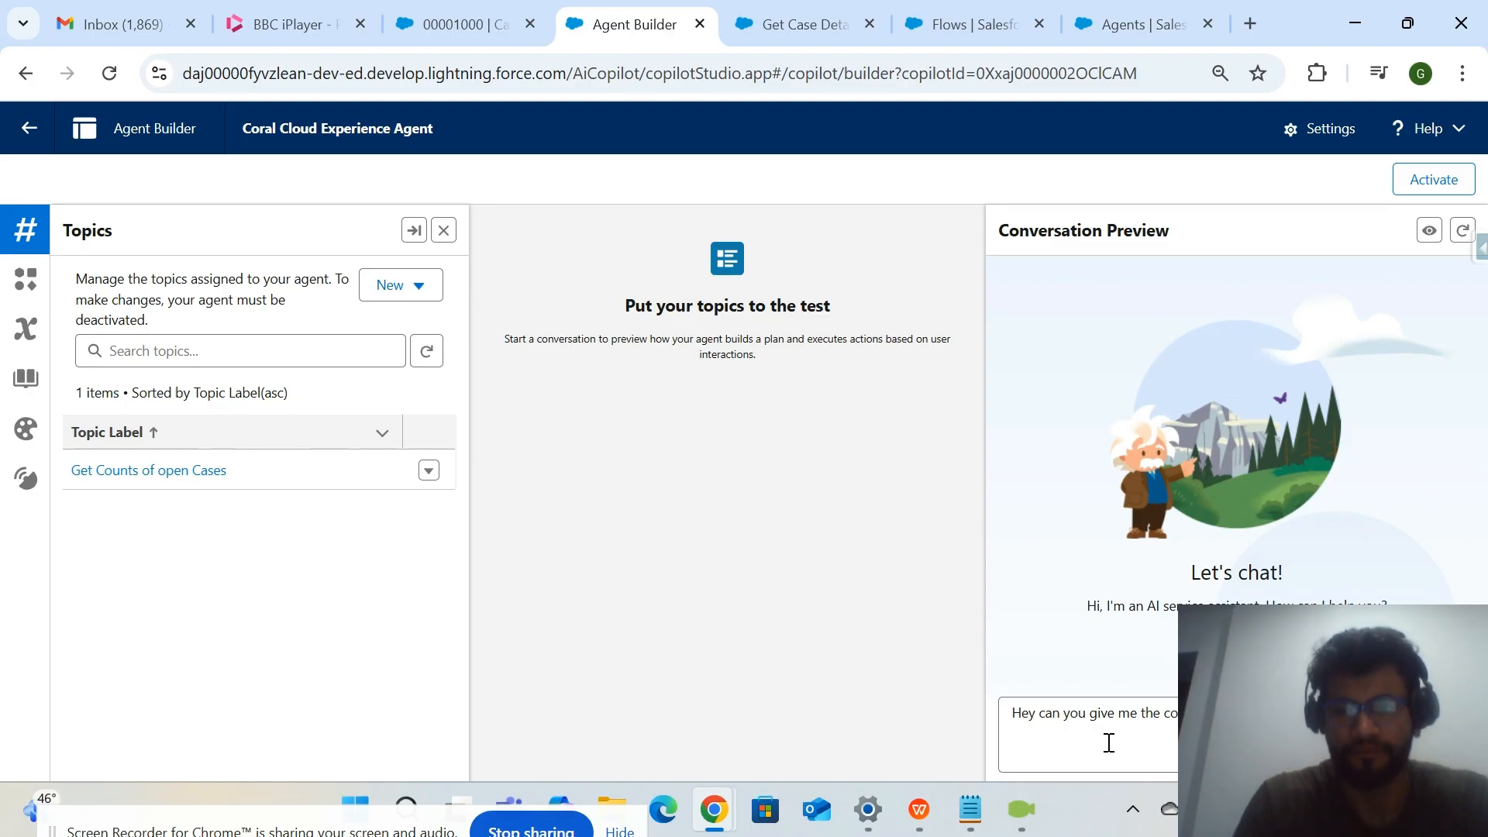
key(Return)
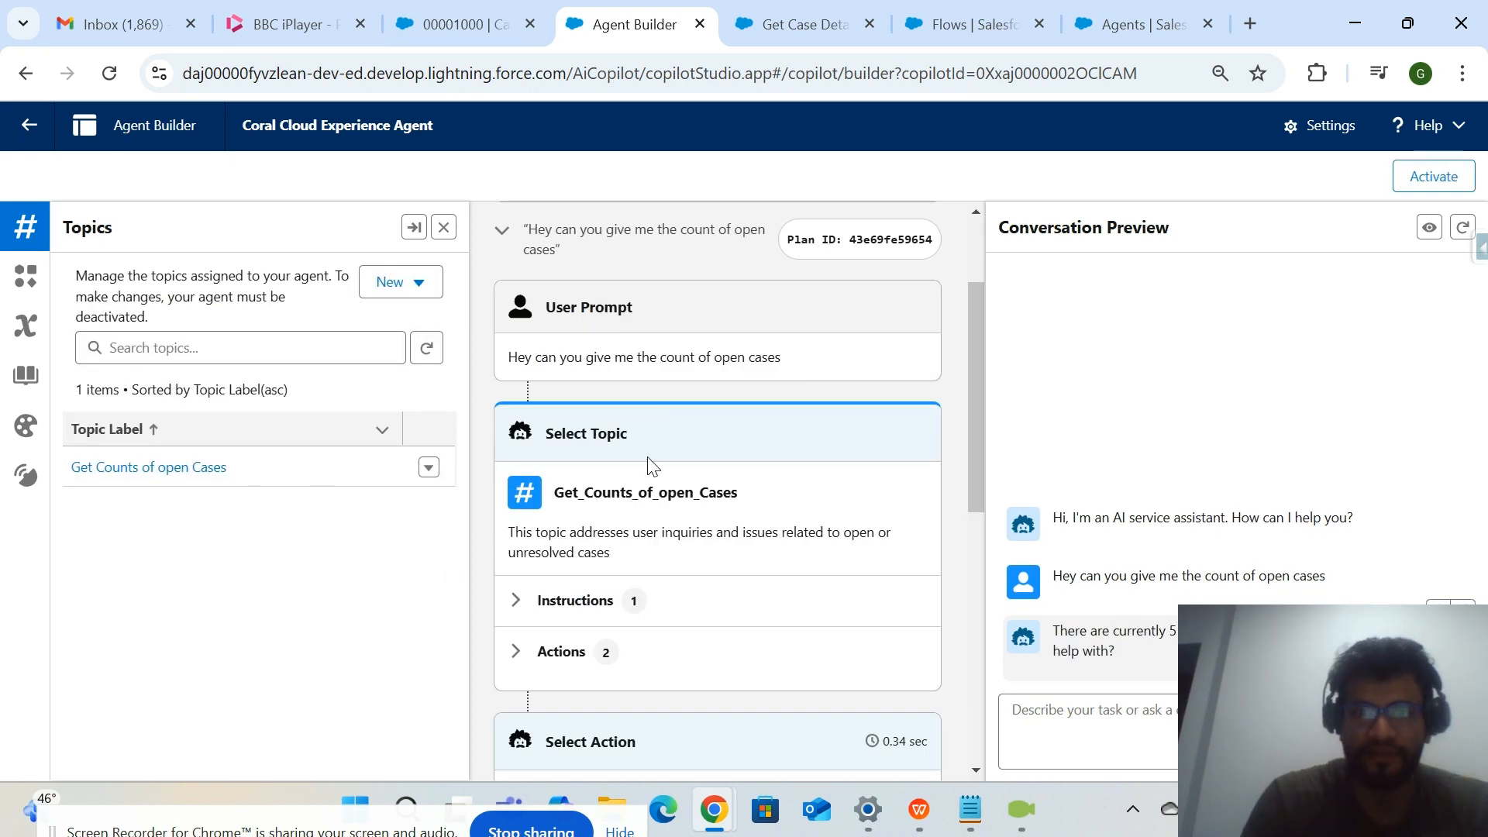
Review the plan for the count question, checking the selected topic, the executed action and the agent's reply.
scroll(648, 458, up, 3)
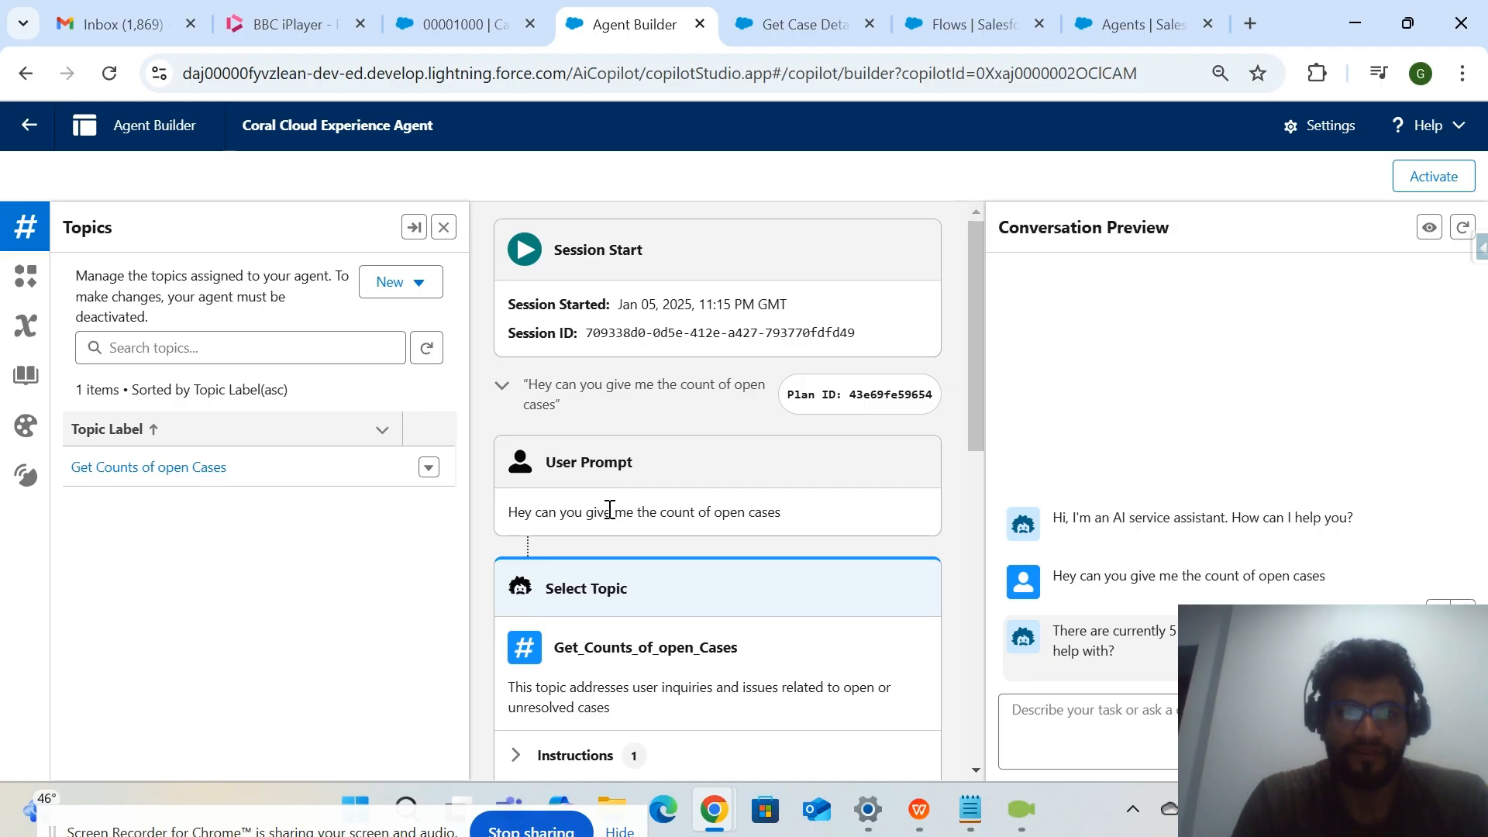
scroll(610, 509, down, 1)
drag(741, 537, 555, 544)
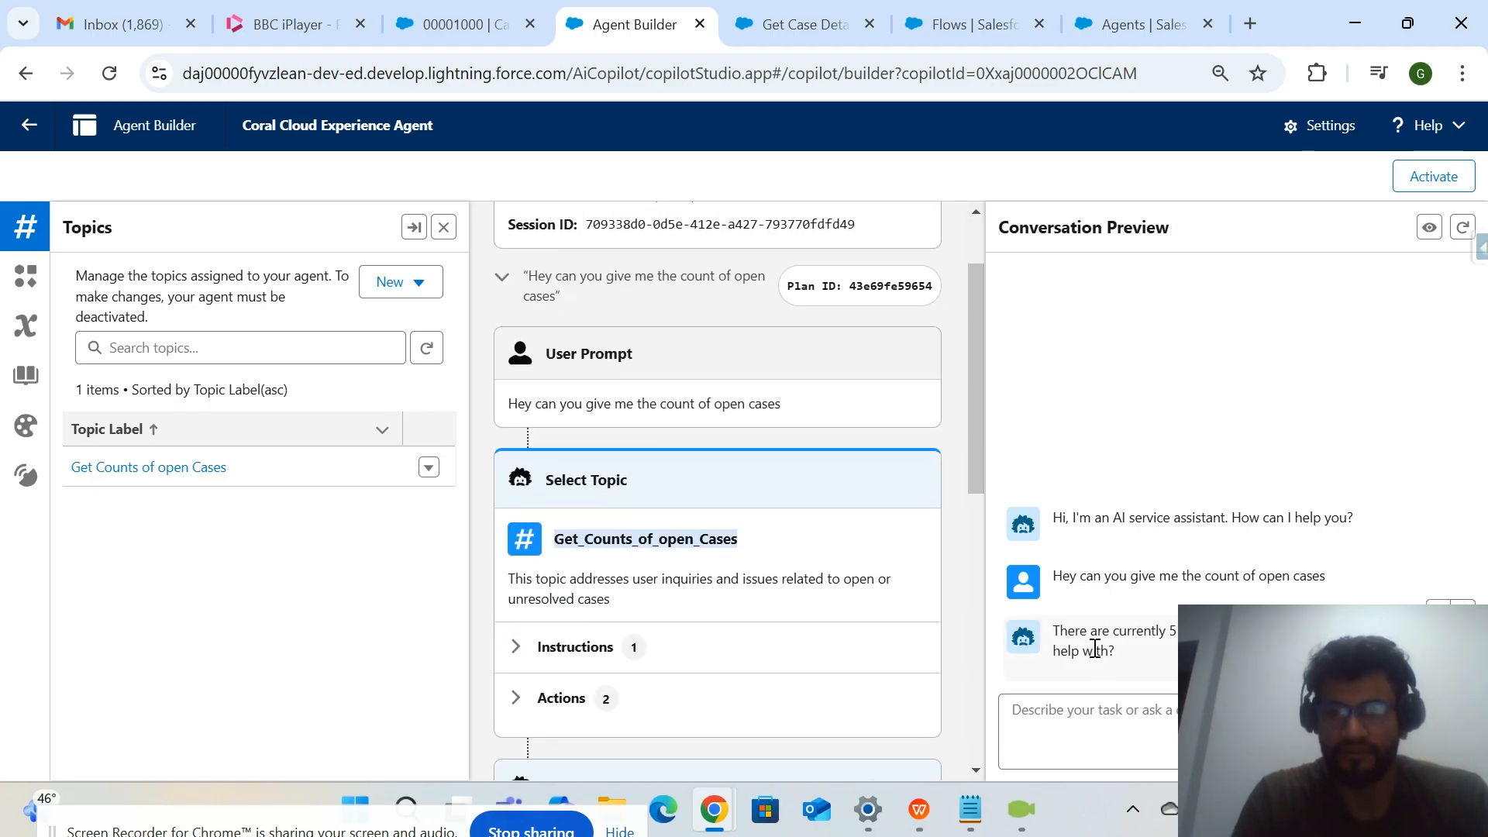
click(1055, 629)
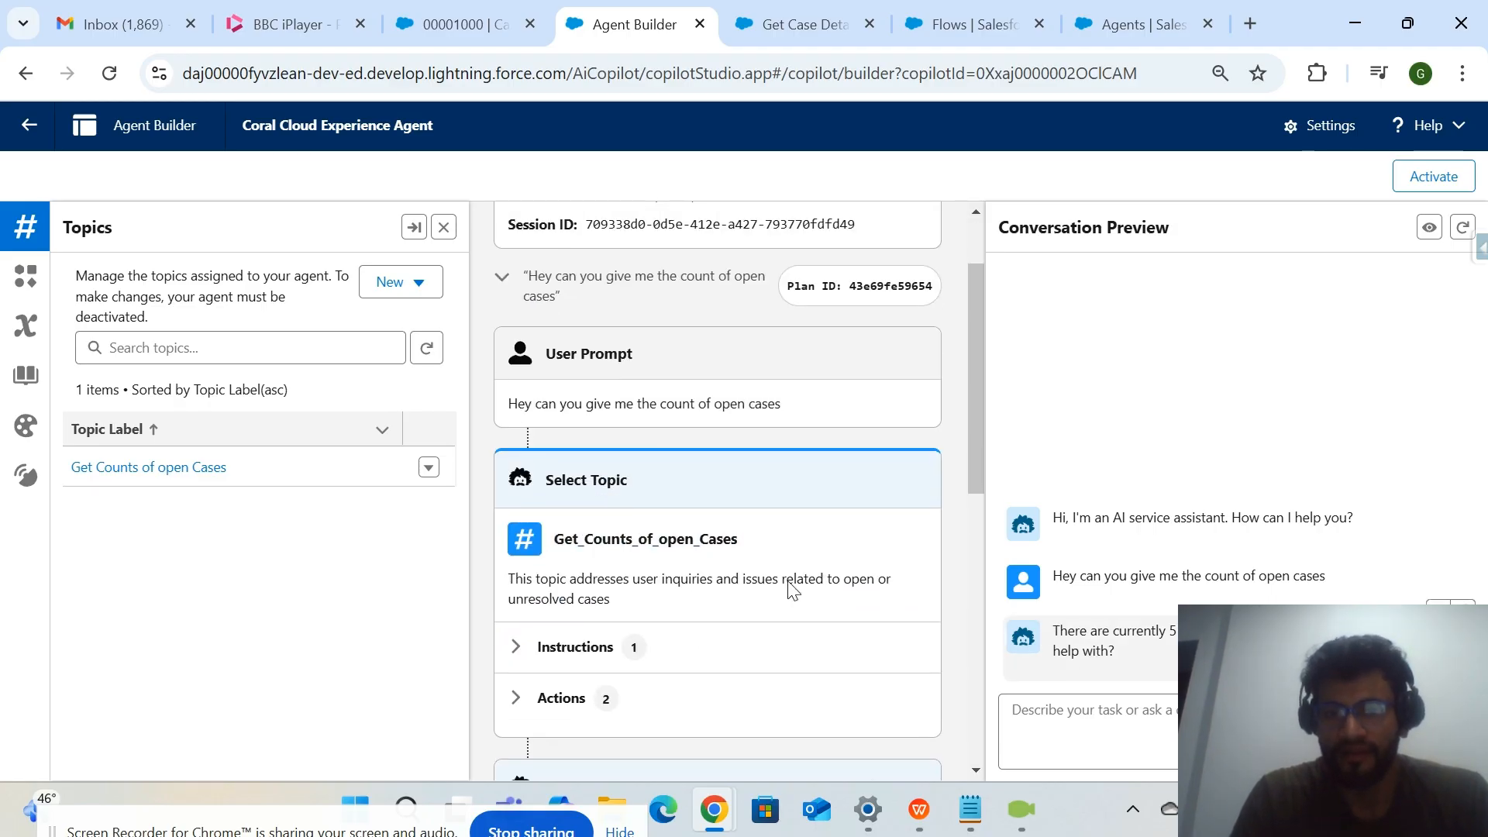
scroll(747, 574, down, 3)
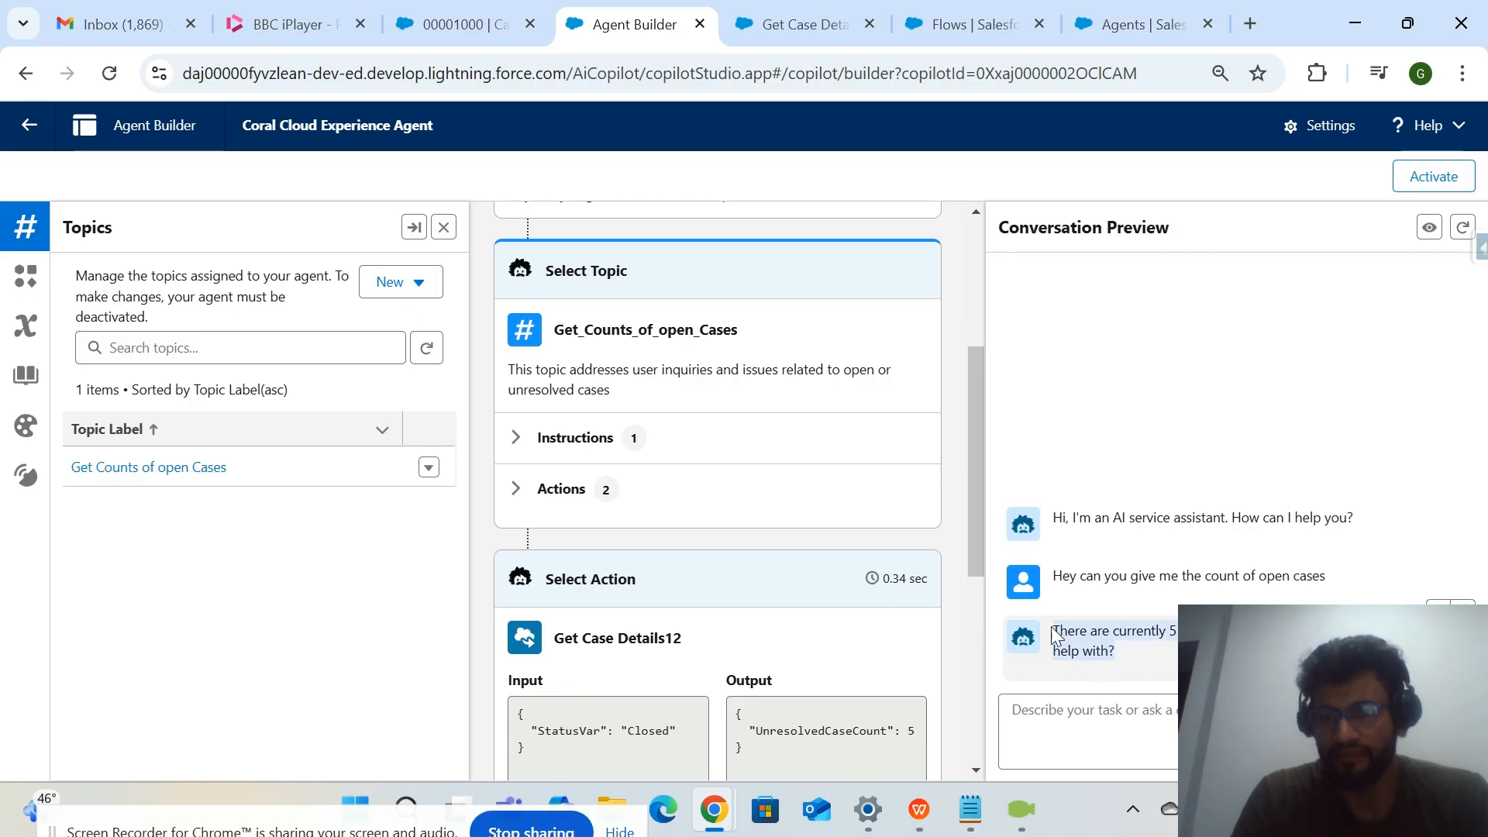
click(1096, 629)
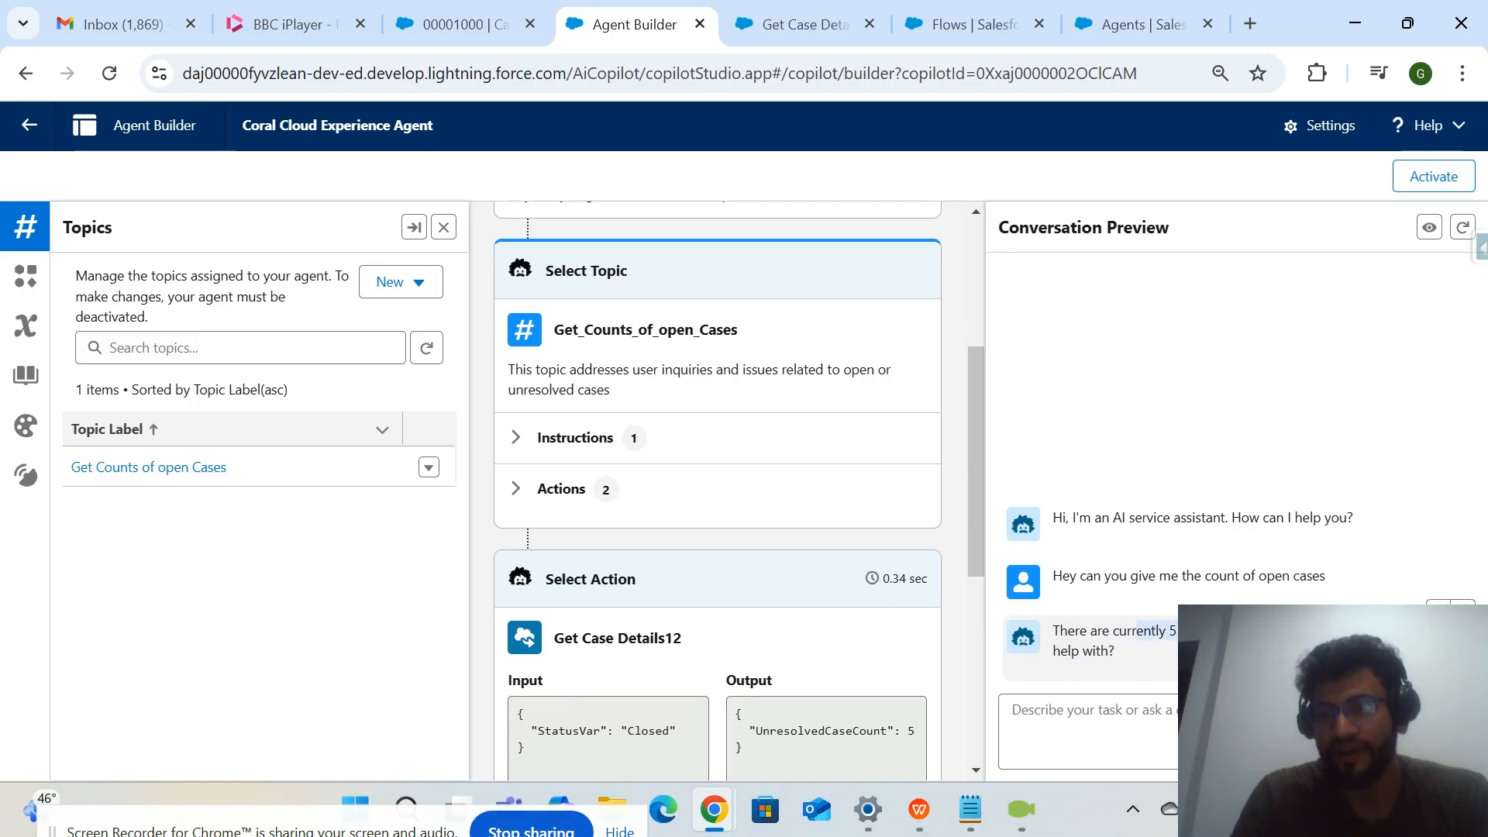
Ask the agent in the preview "Can you give me the list of open cases ..", comparing the wording with the earlier count question.
click(1114, 712)
text(Can)
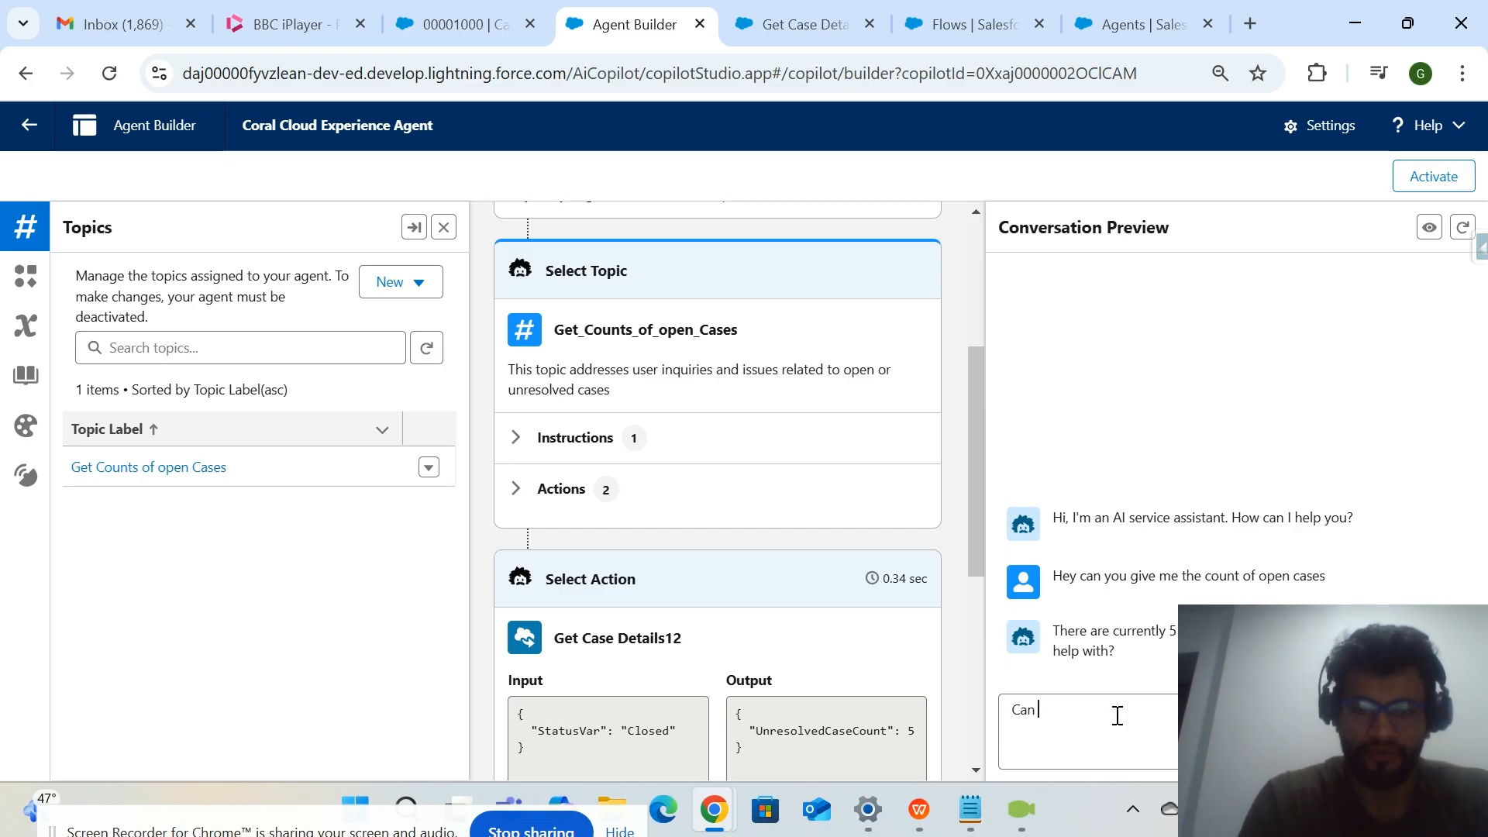
text( you give me th)
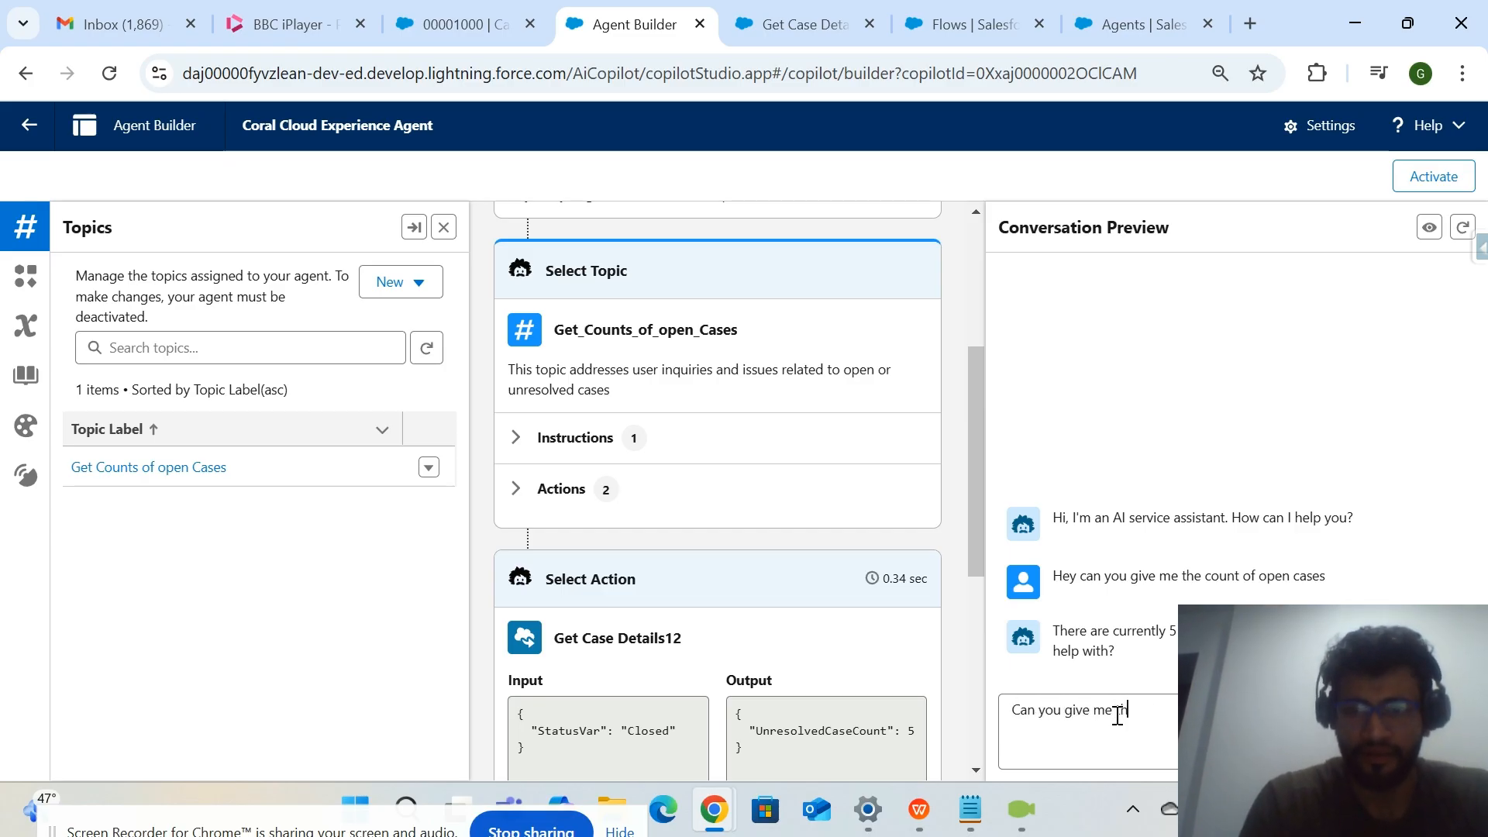
text(e list of c)
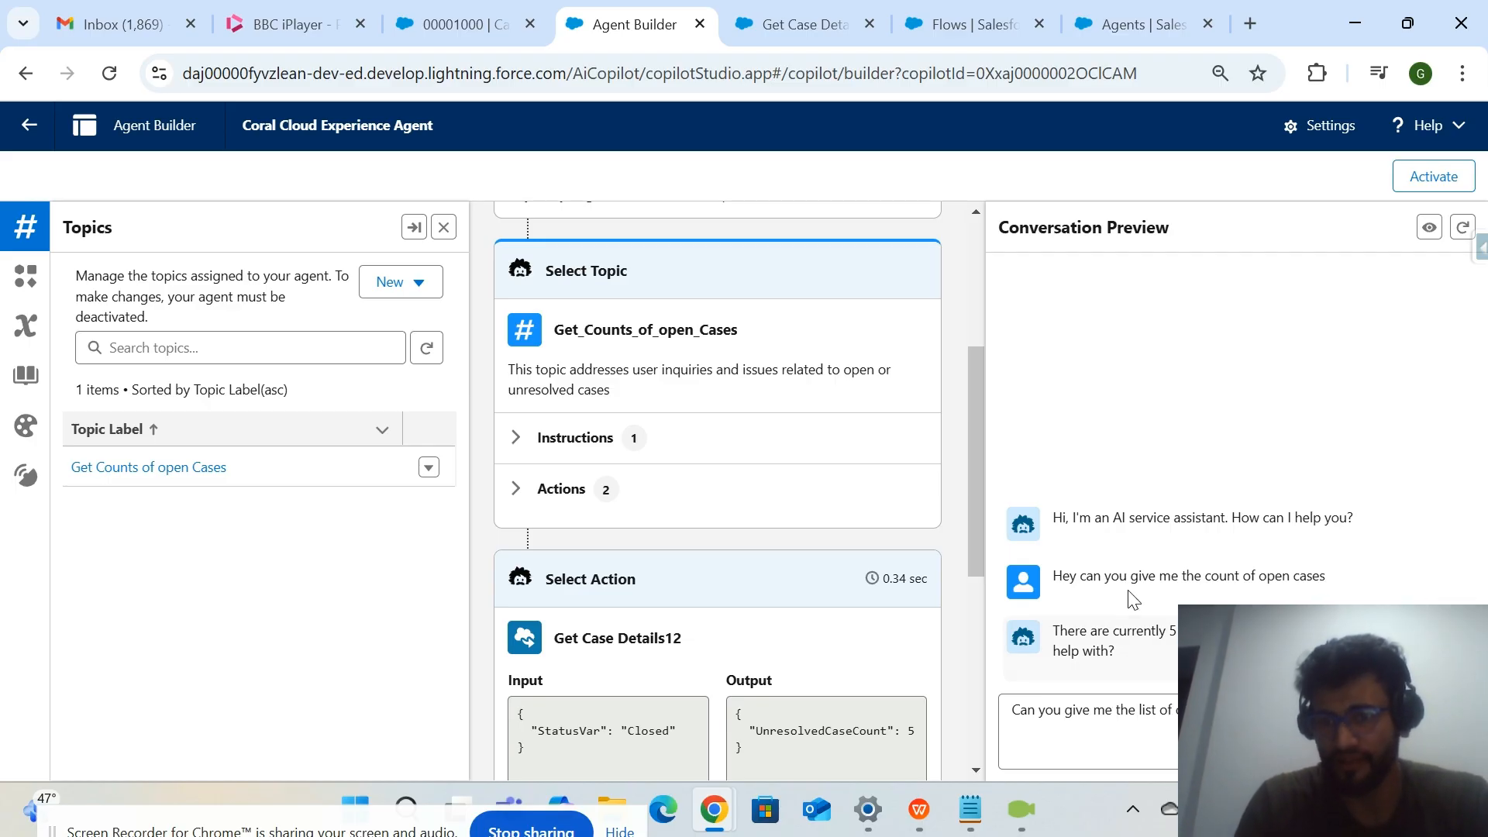
drag(1184, 575, 1257, 577)
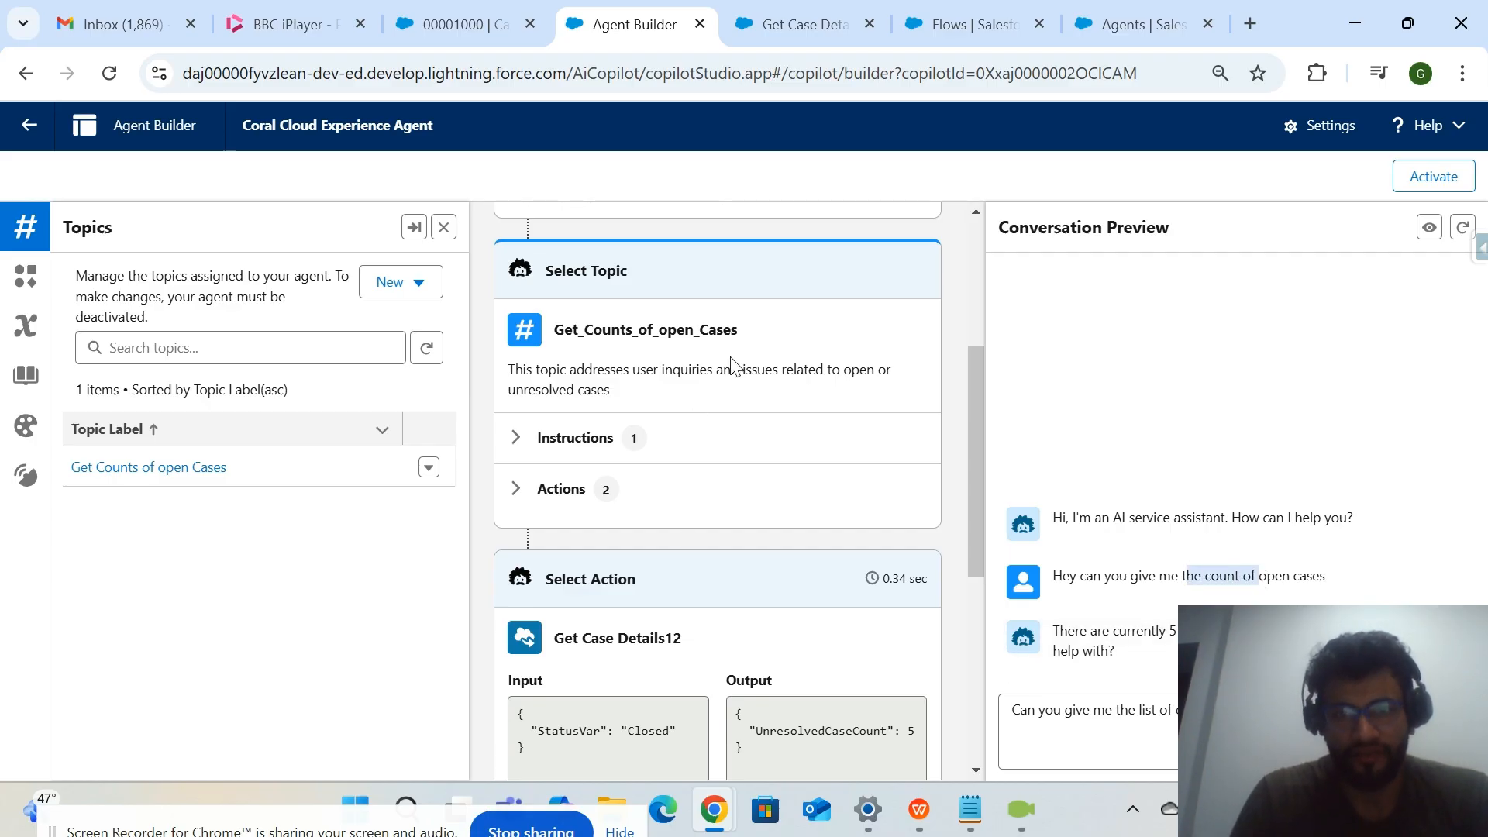
drag(783, 339, 561, 324)
click(1145, 638)
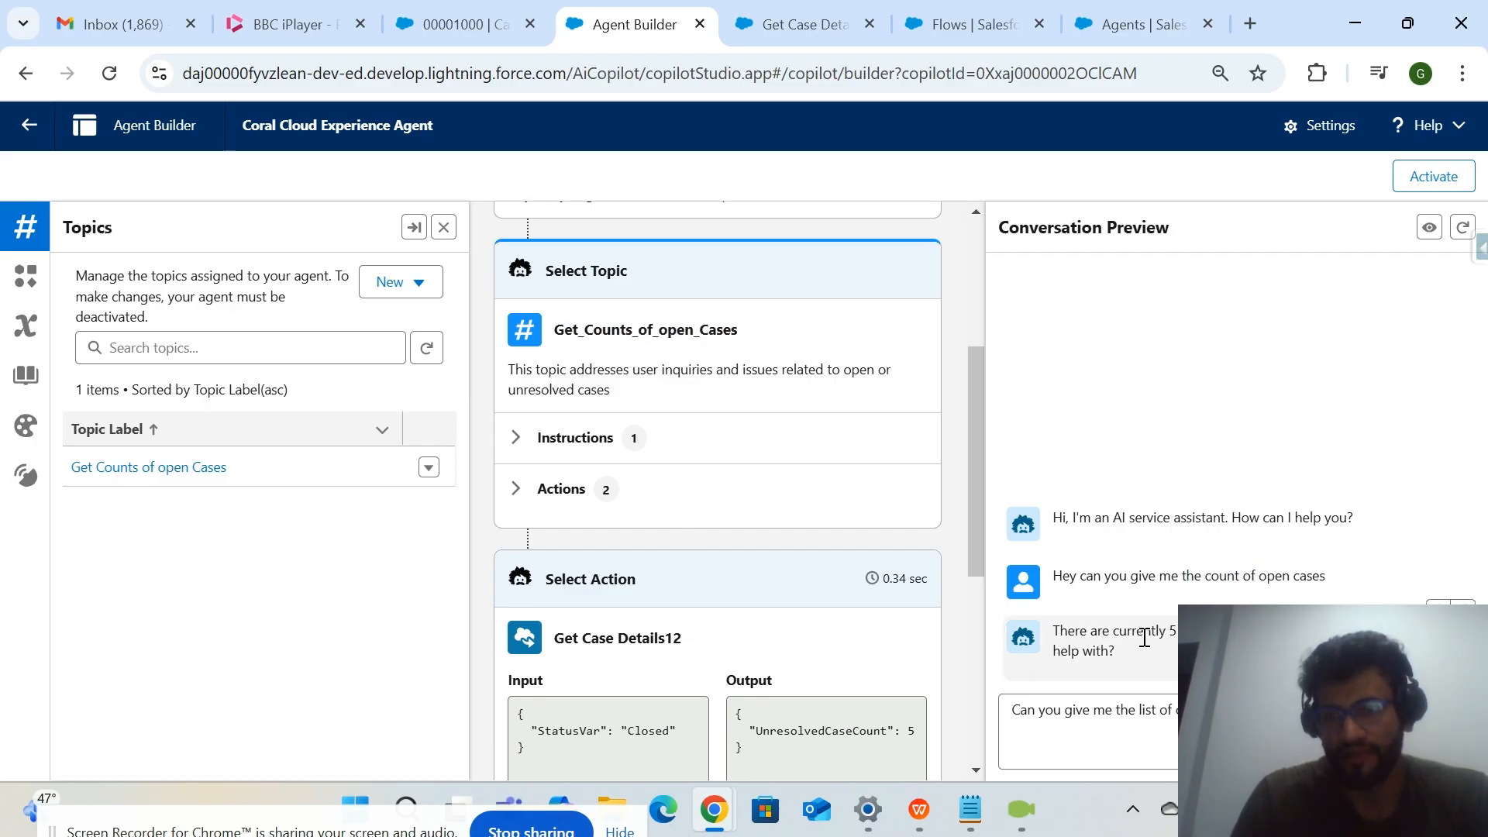
click(1240, 727)
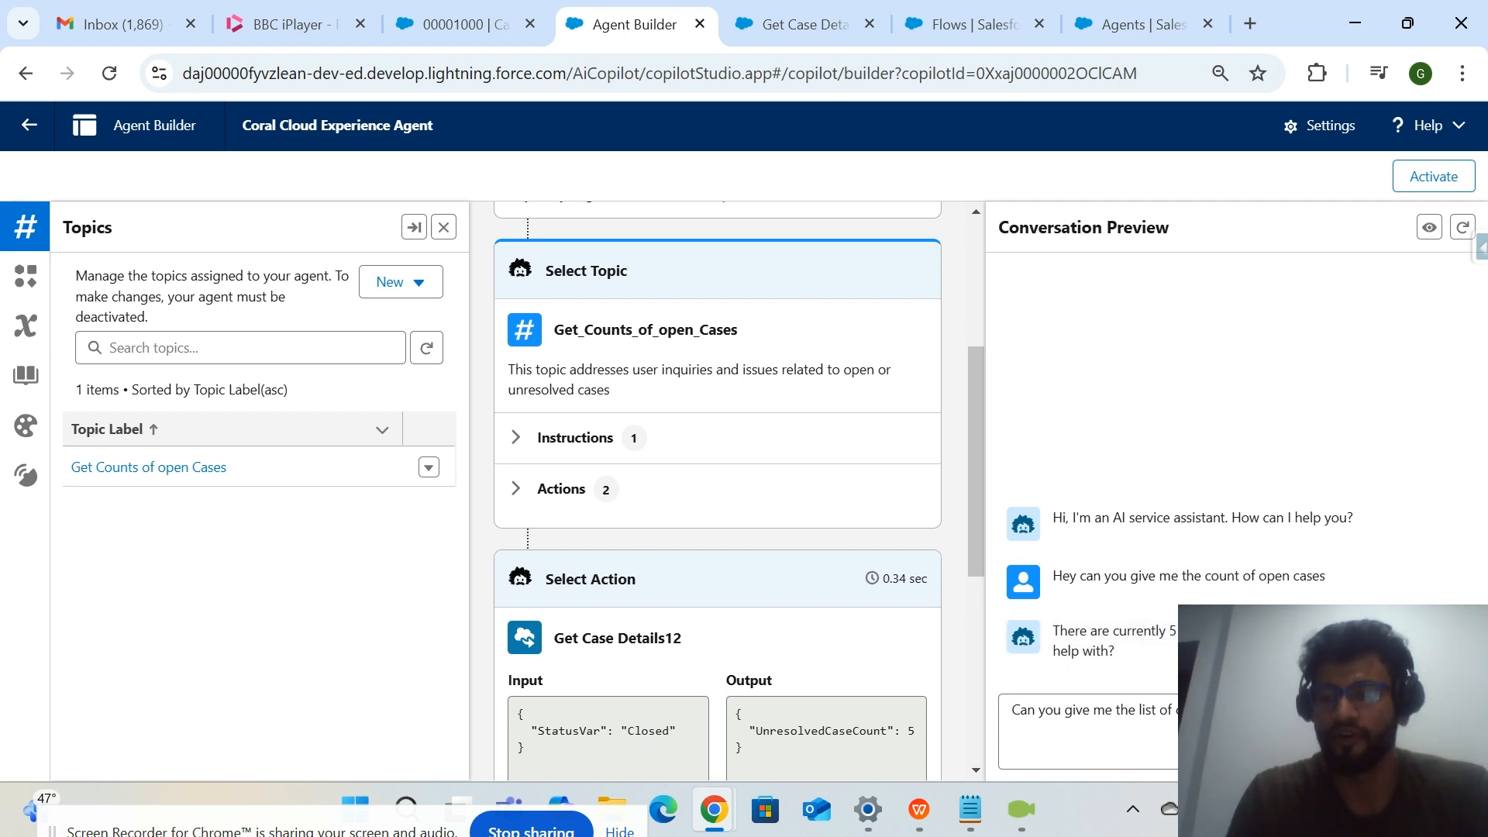
key(Return)
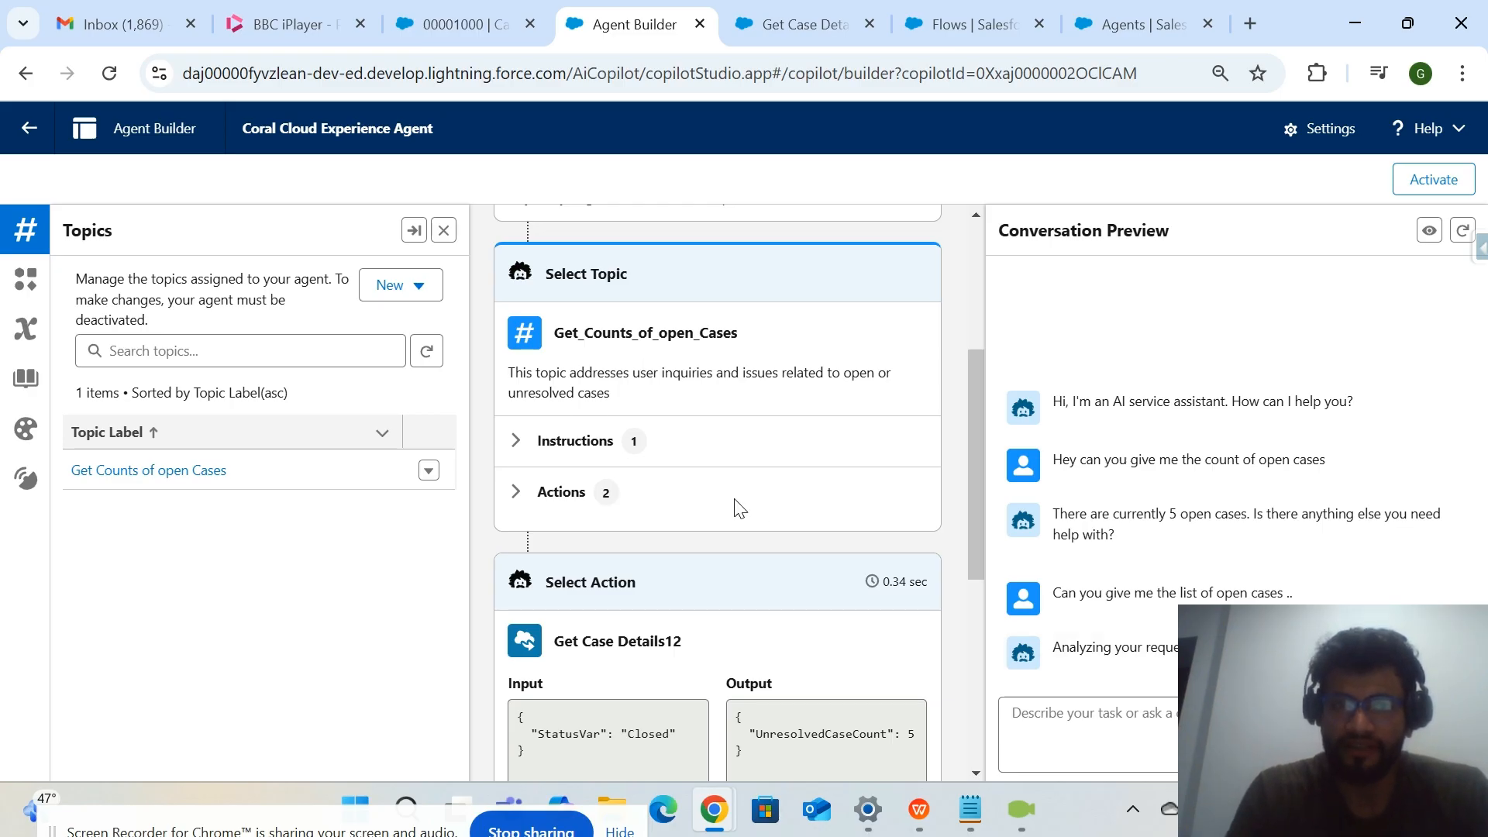
drag(1277, 462, 1056, 460)
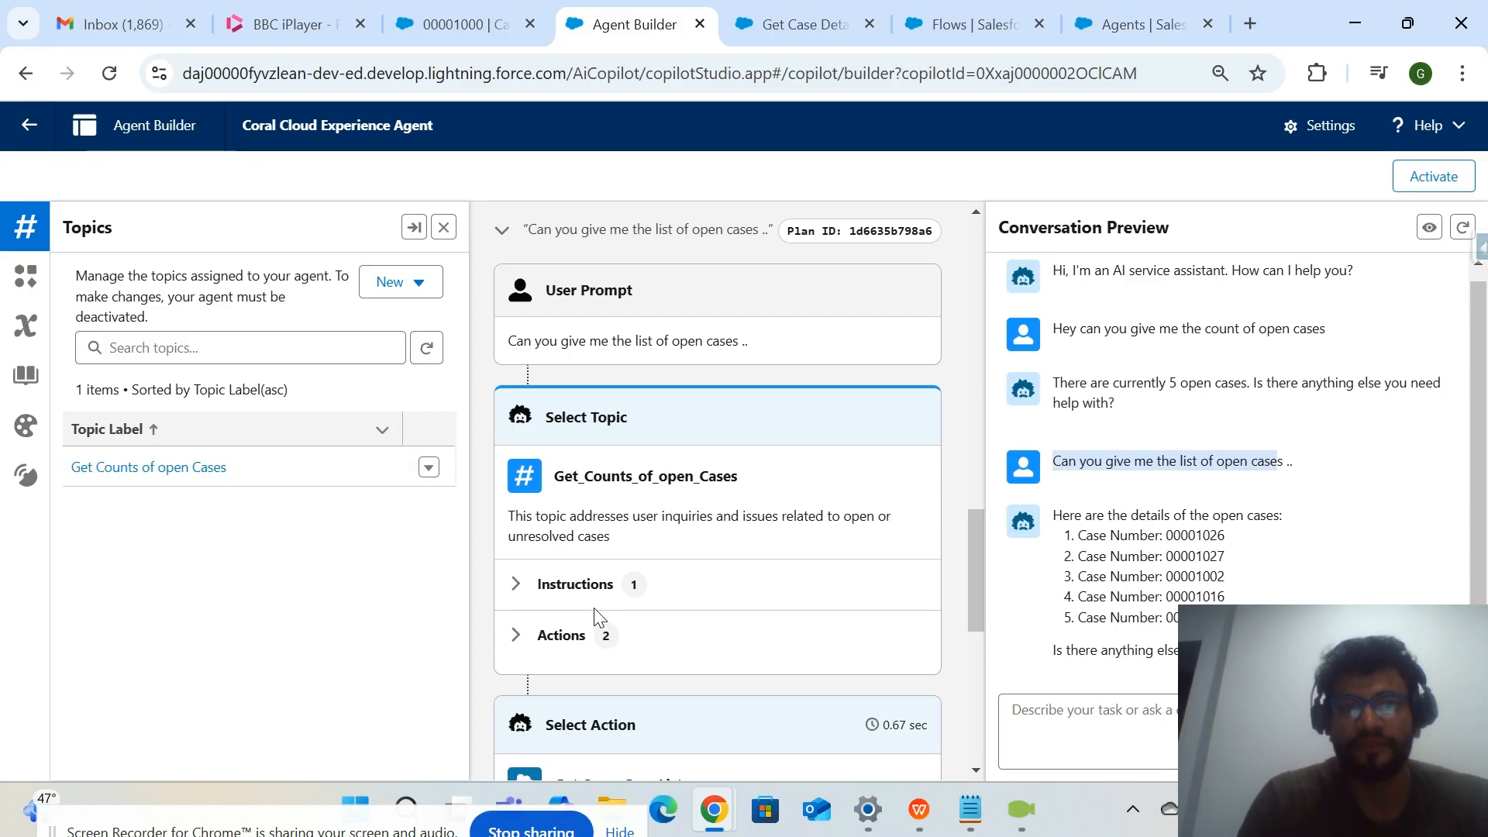
Glance at the Get Case Details flow and the case record, open Setup in a new tab, and return to Agent Builder.
click(789, 24)
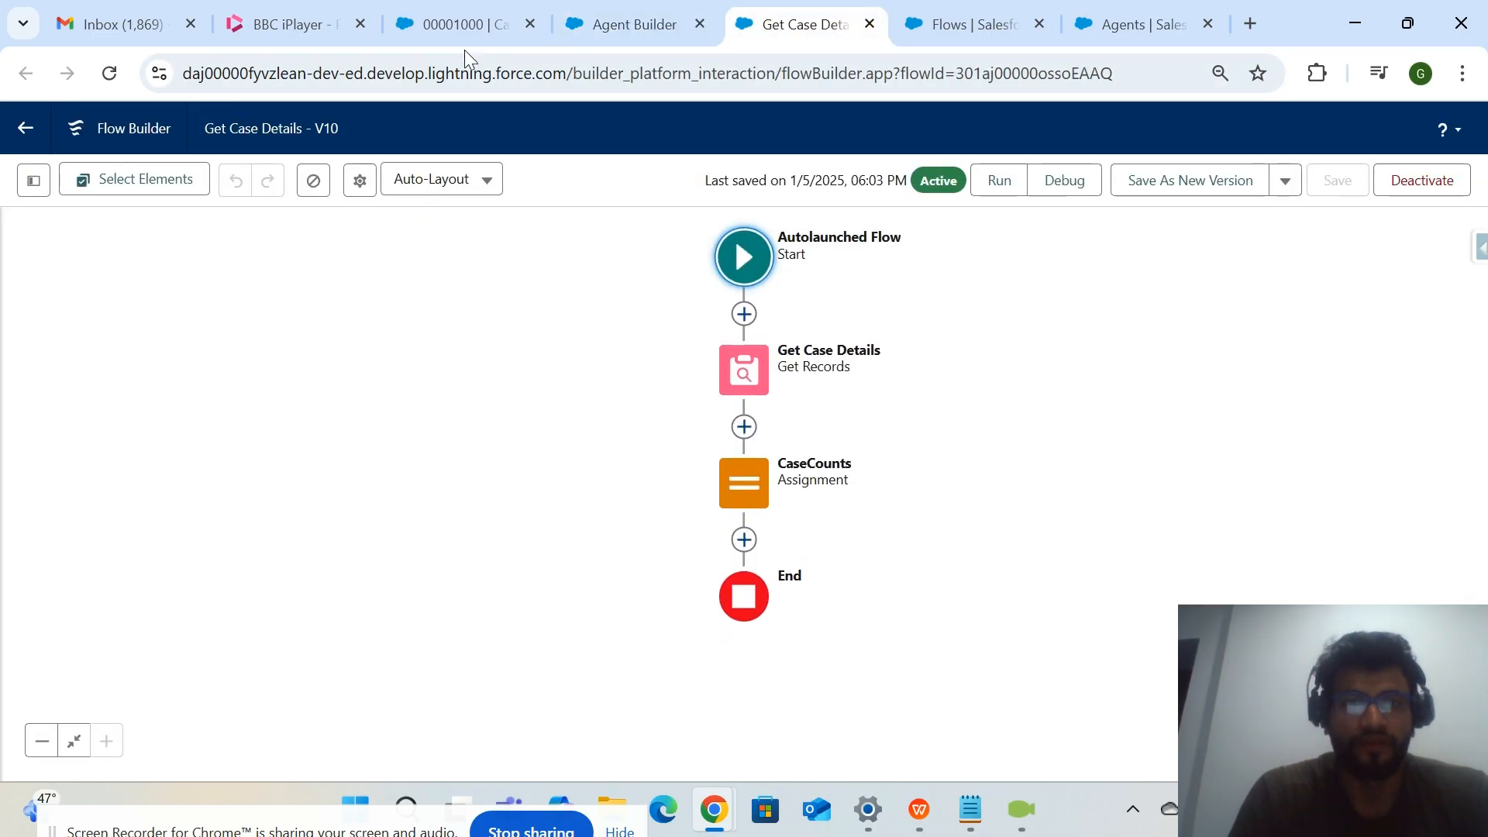
click(479, 20)
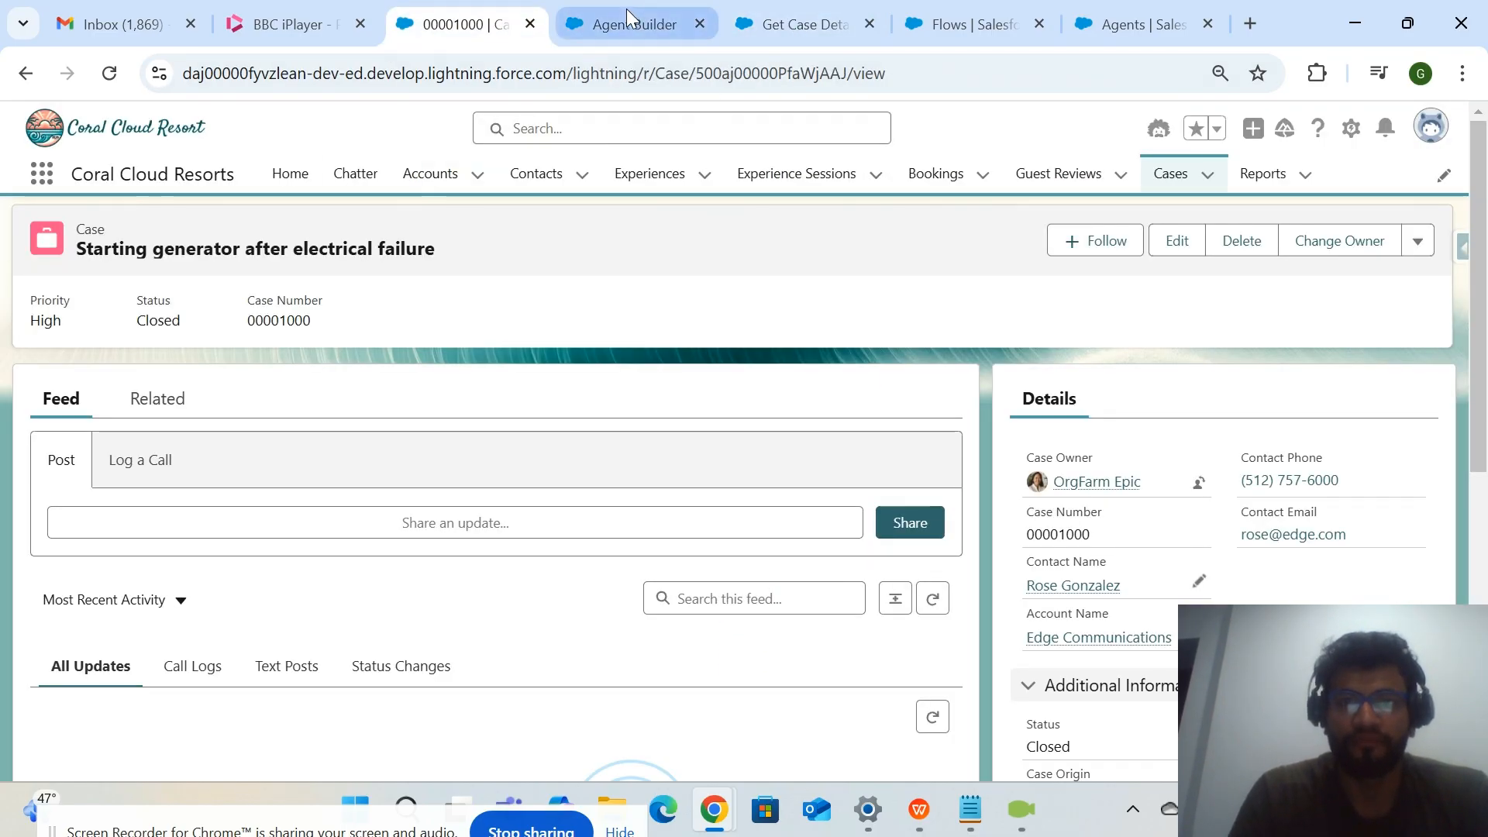
click(807, 35)
click(653, 24)
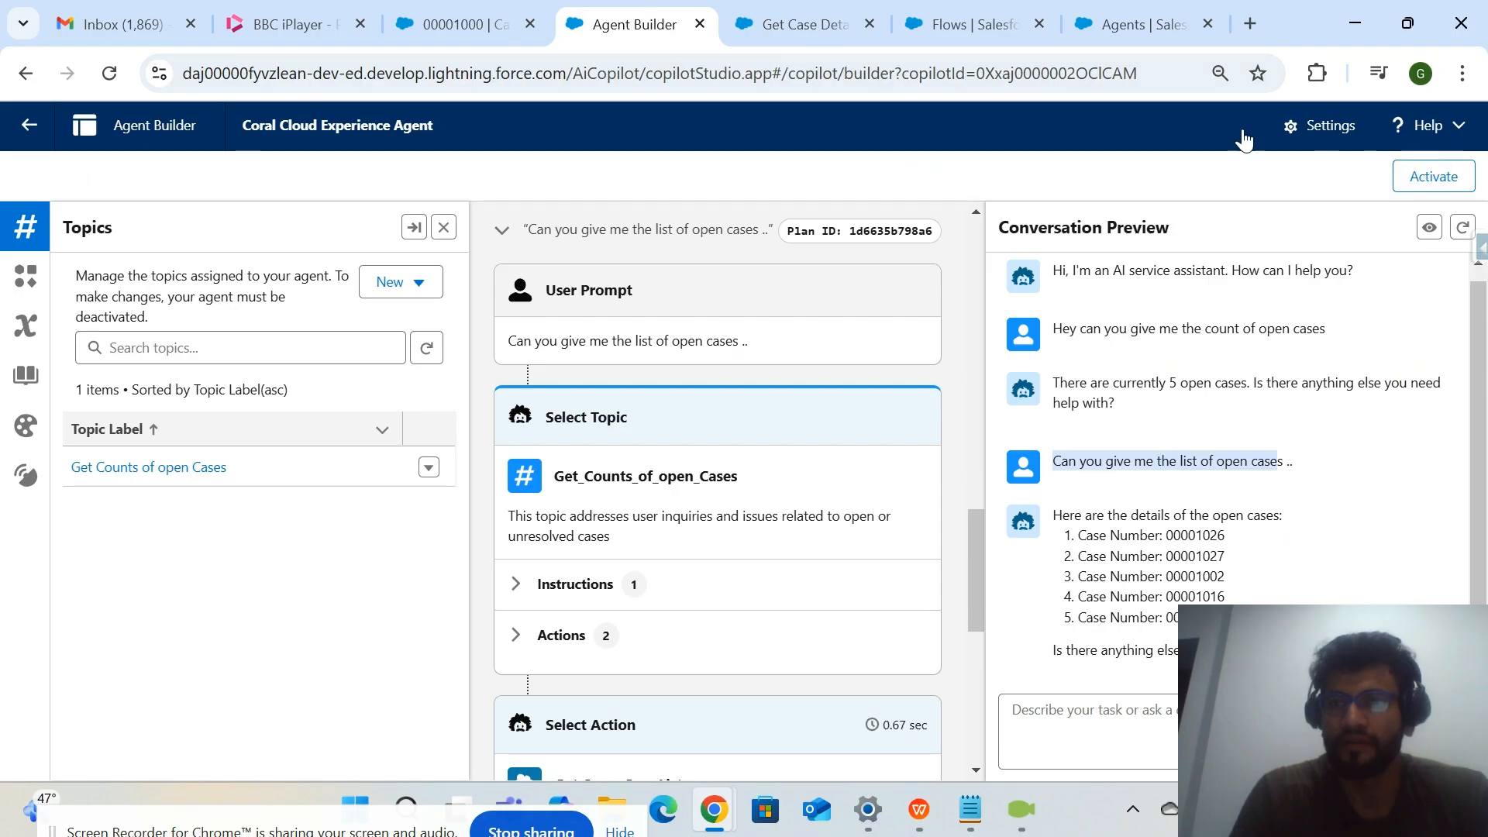
click(496, 30)
click(1351, 129)
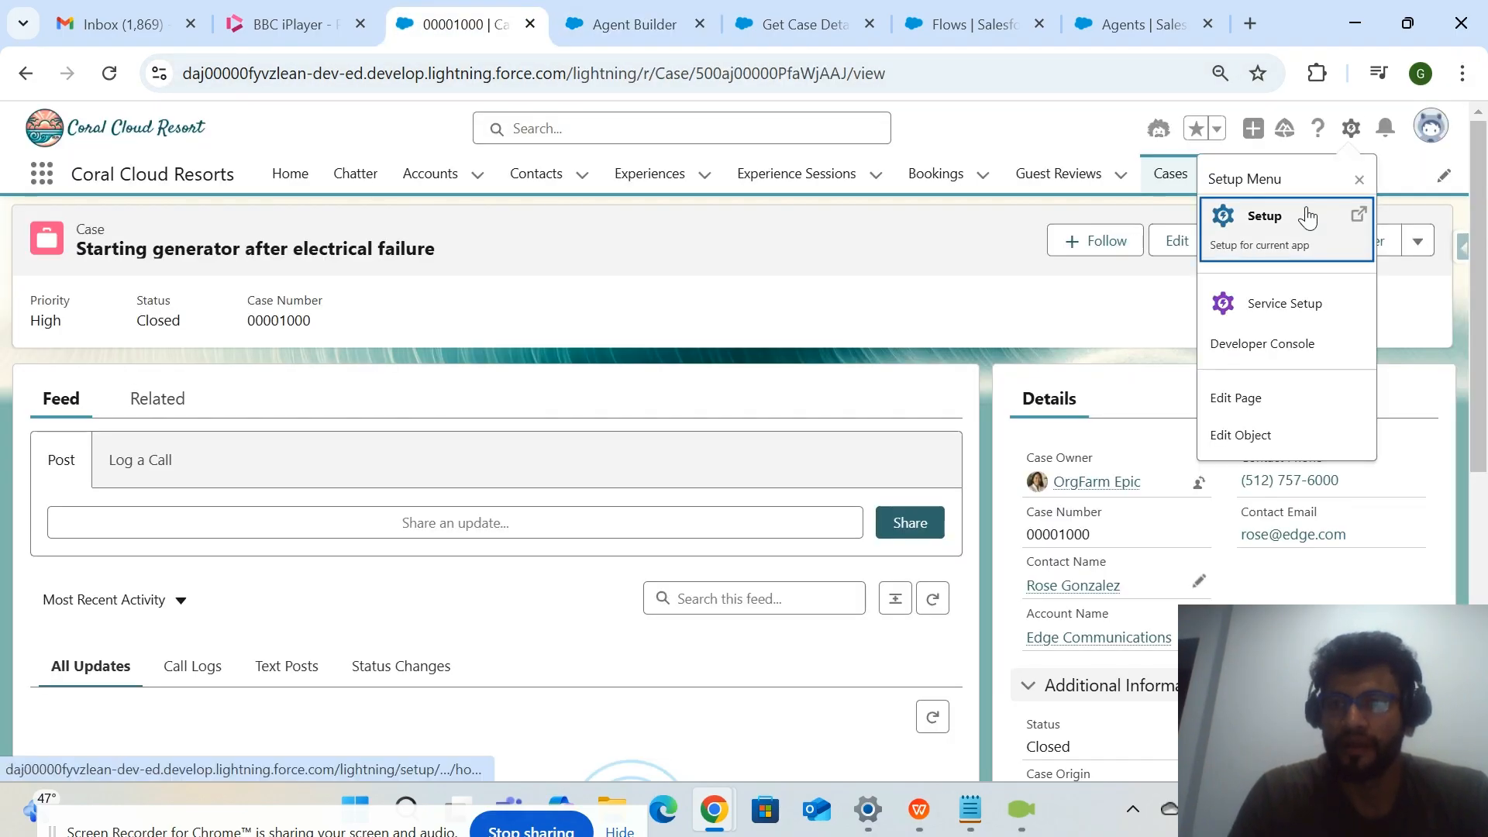
click(1302, 219)
click(658, 21)
click(518, 20)
click(697, 24)
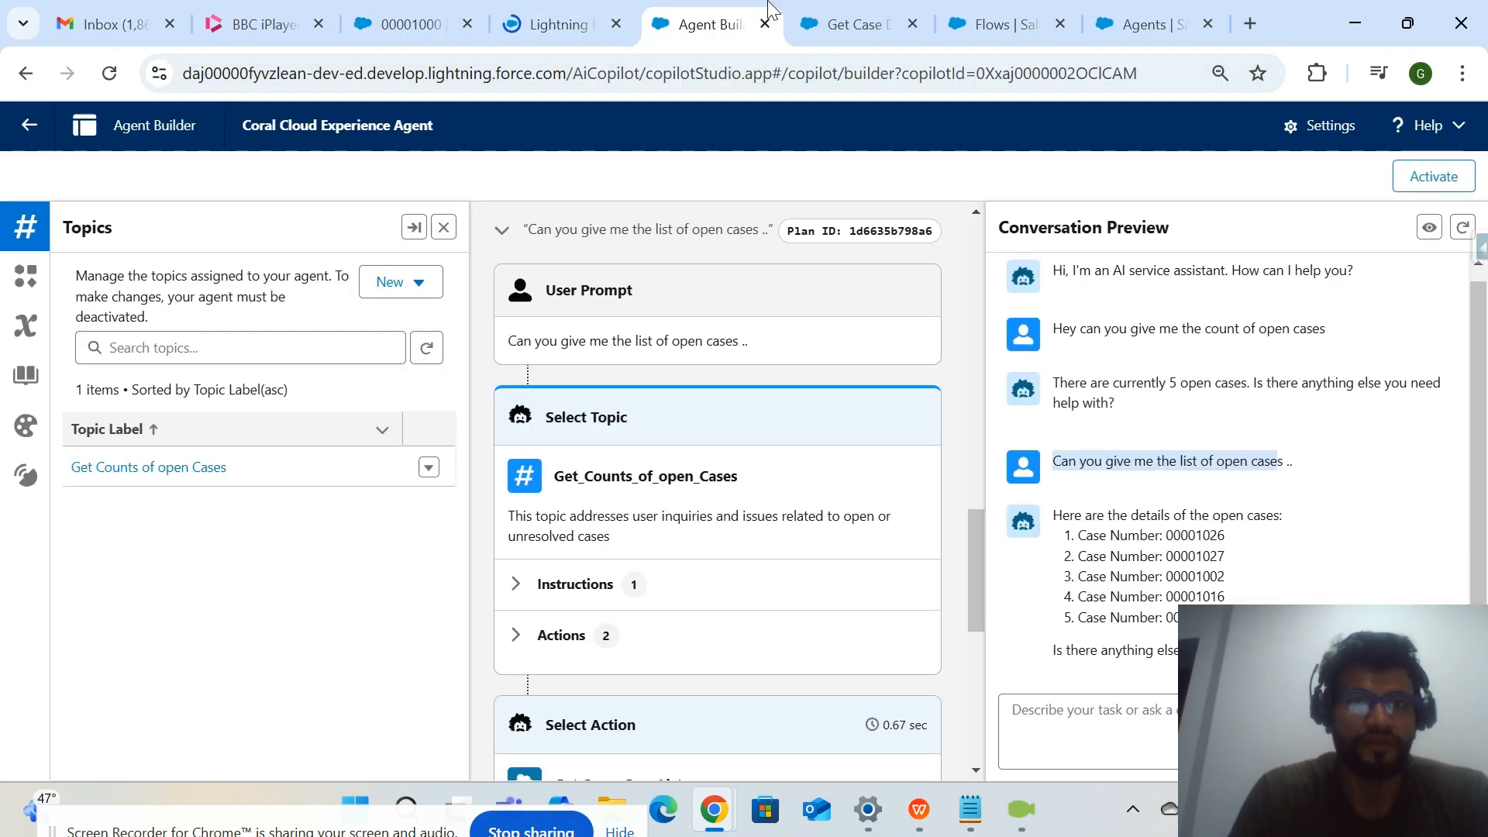
Show the actions of the "Get Counts of open Cases" topic and open "Get Case Details12" in a new tab.
click(186, 468)
scroll(232, 465, up, 1)
click(276, 275)
right_click(203, 520)
click(396, 156)
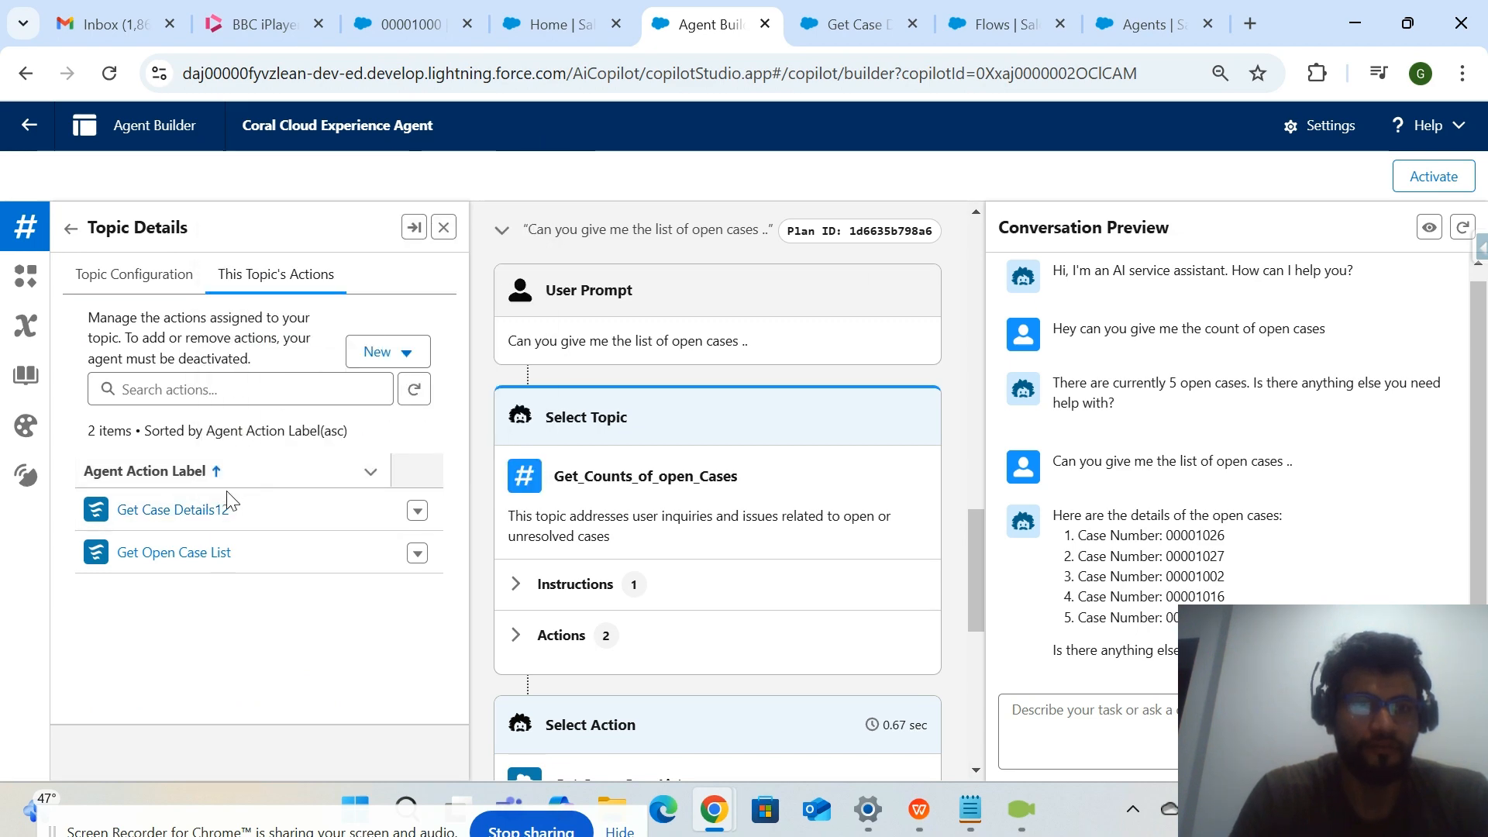
right_click(217, 509)
click(393, 175)
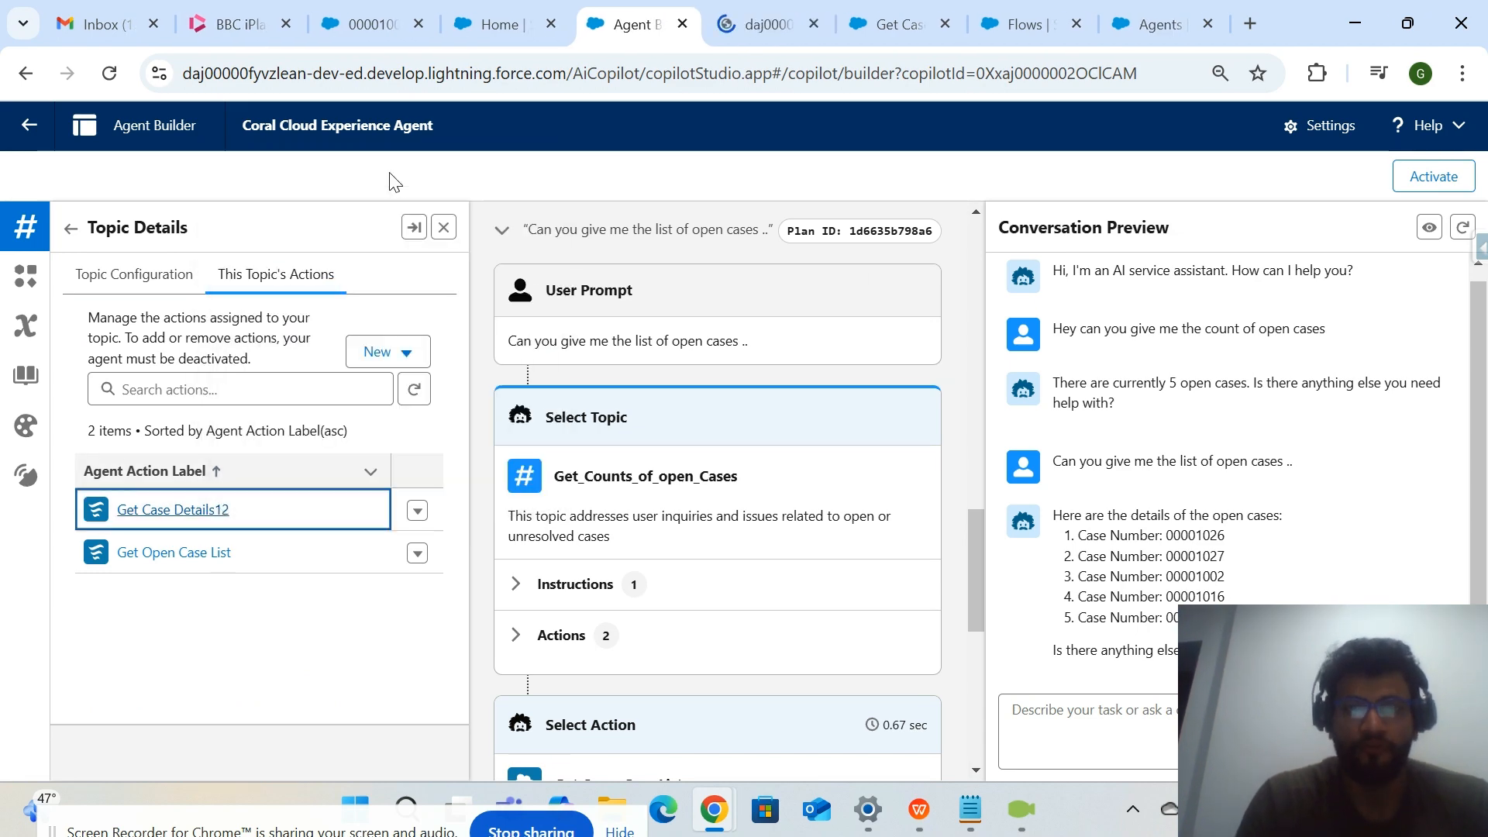
click(757, 25)
click(632, 26)
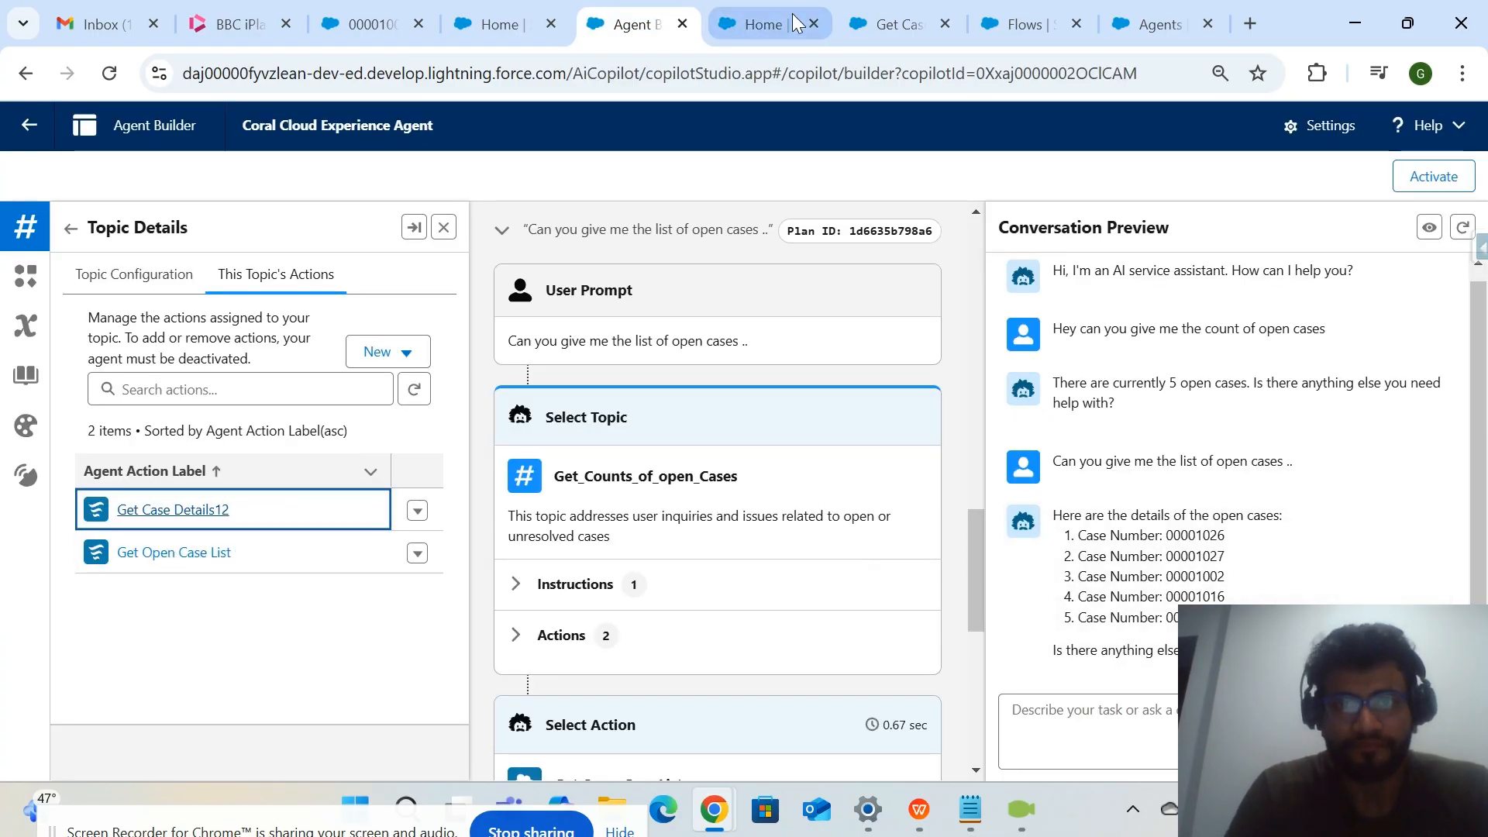
click(757, 25)
Read the StatusVar input instructions, Agent Action Instructions and title on the "Get Case Details12" action page.
scroll(657, 467, down, 5)
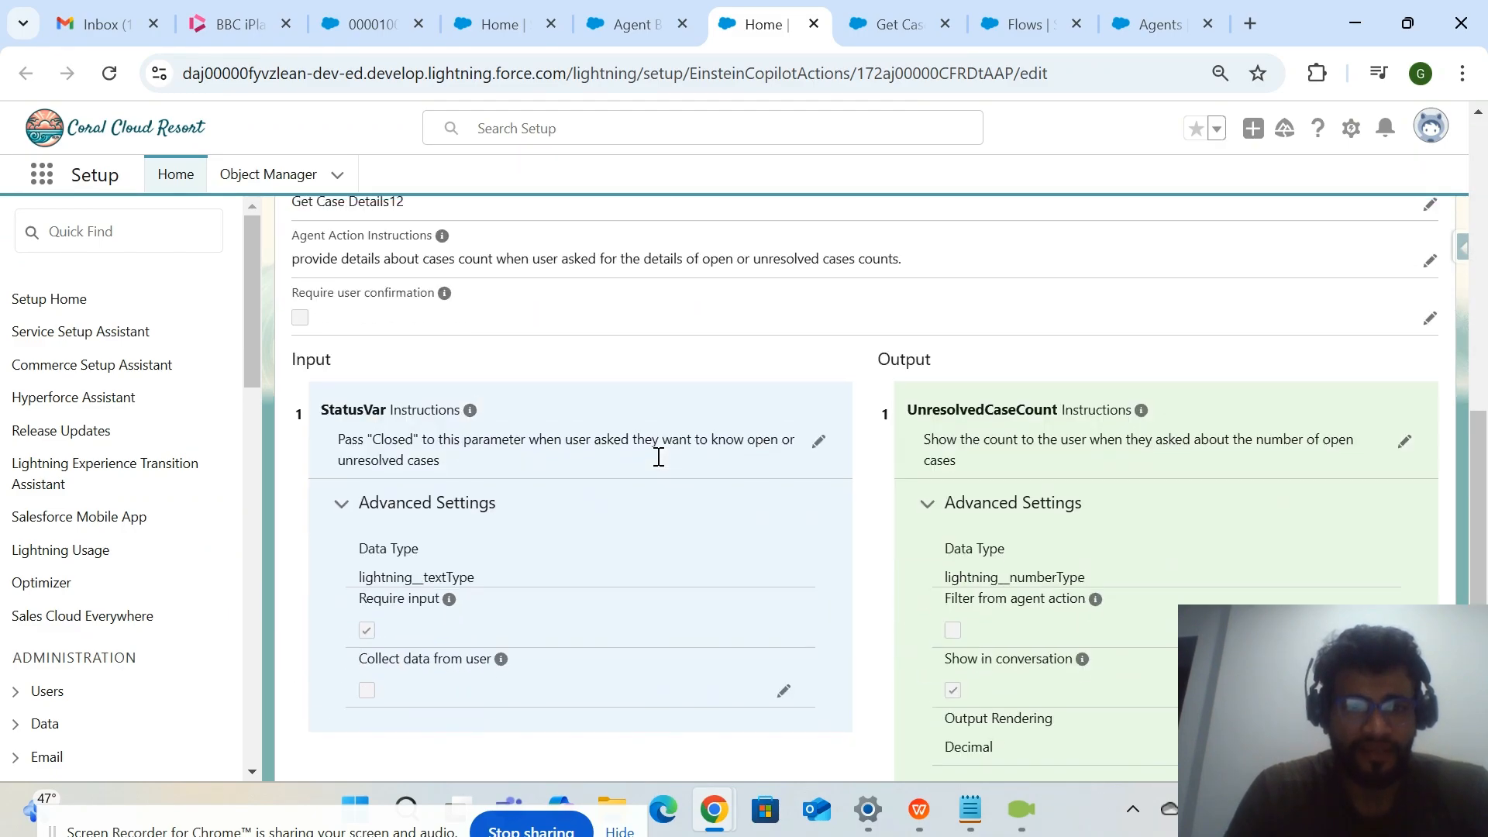
drag(313, 439, 523, 449)
click(523, 450)
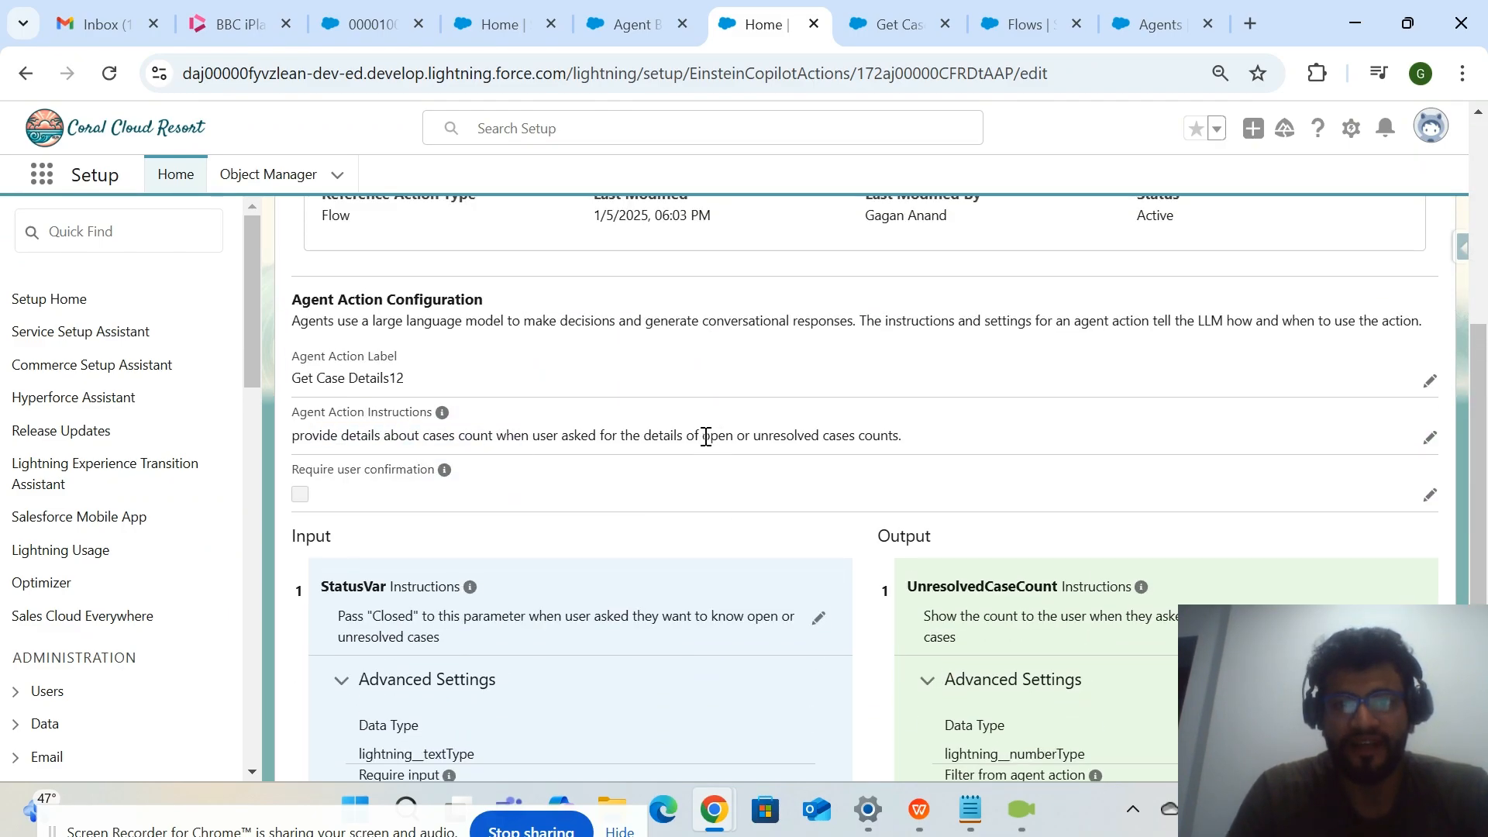
drag(688, 435, 920, 445)
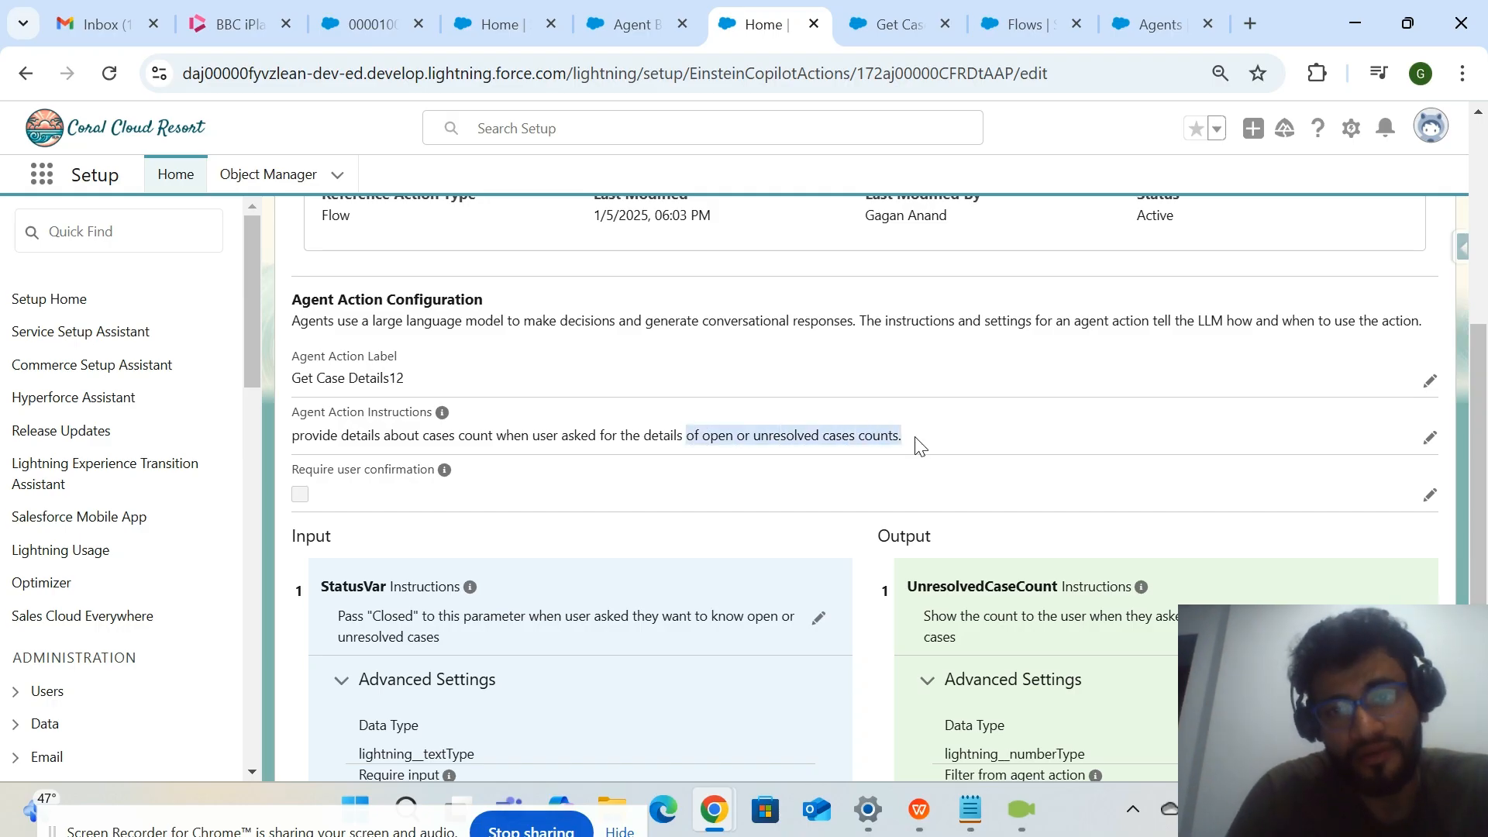
click(916, 439)
scroll(916, 439, down, 3)
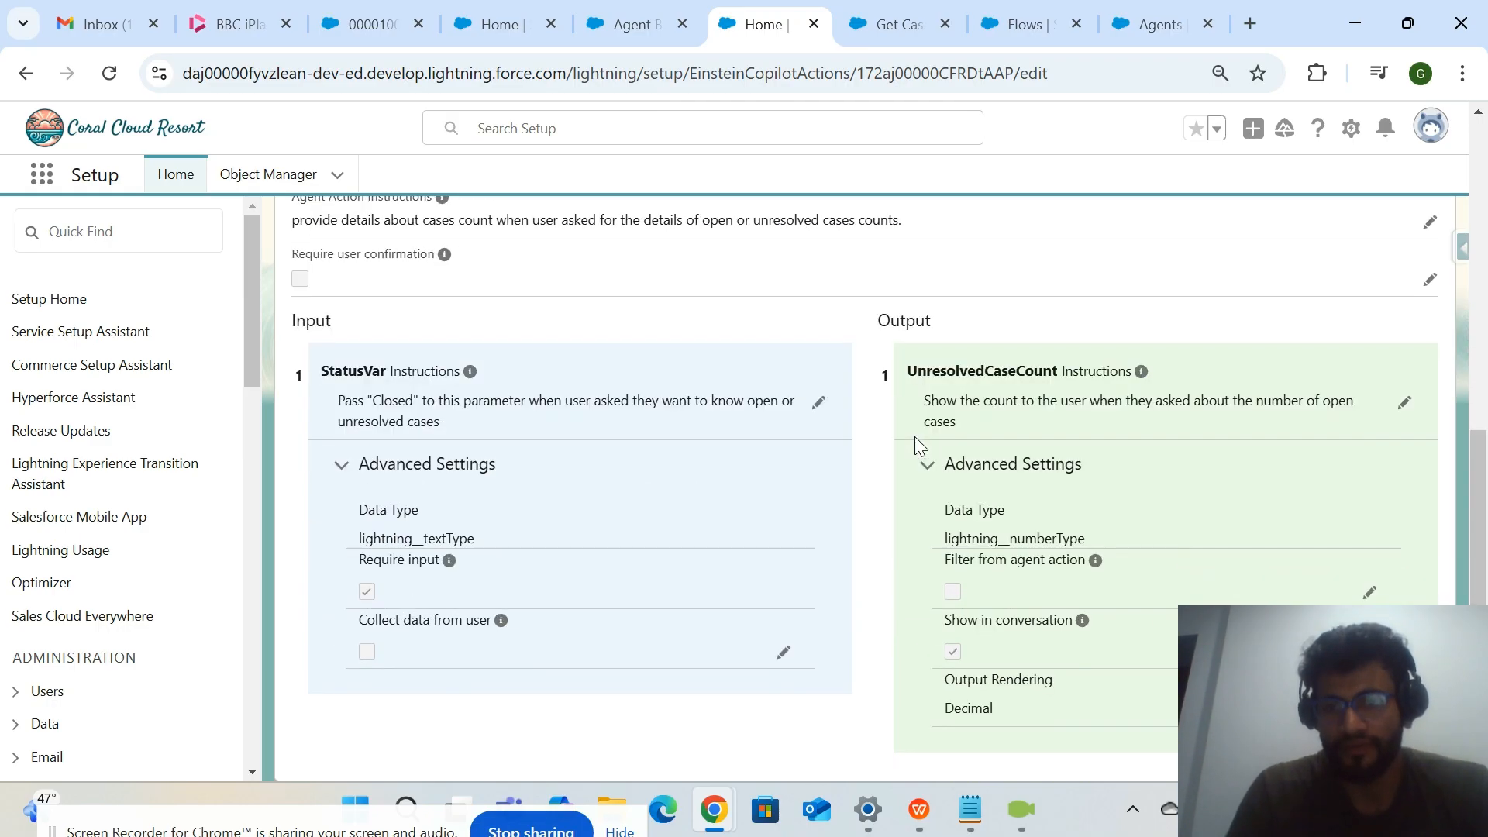
scroll(914, 435, up, 6)
drag(554, 260, 363, 270)
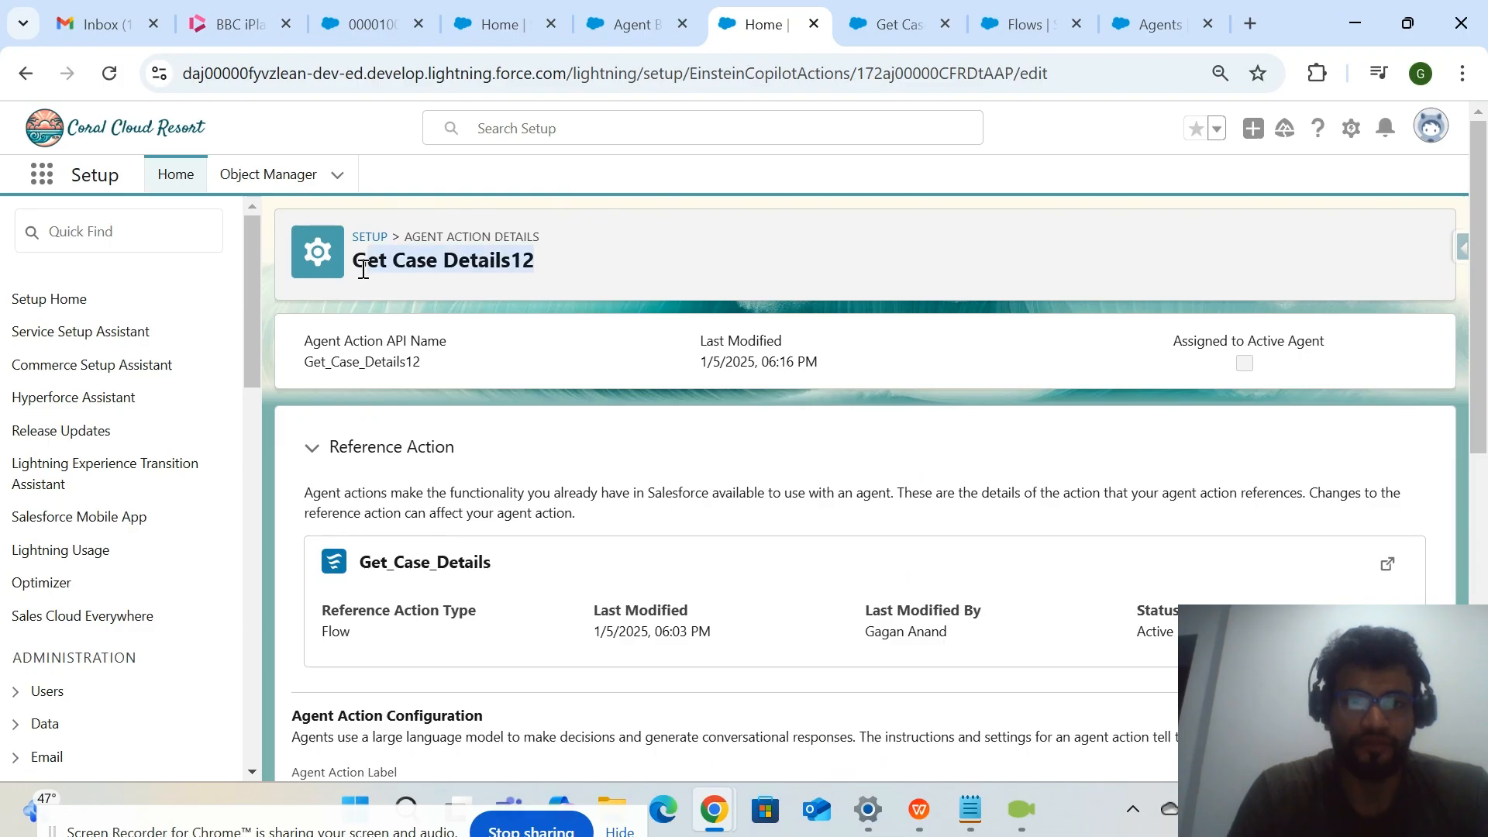
scroll(492, 469, down, 5)
scroll(491, 468, up, 3)
Reread the open case count question in the Agent Builder conversation preview and glance at the Setup Home page.
click(624, 24)
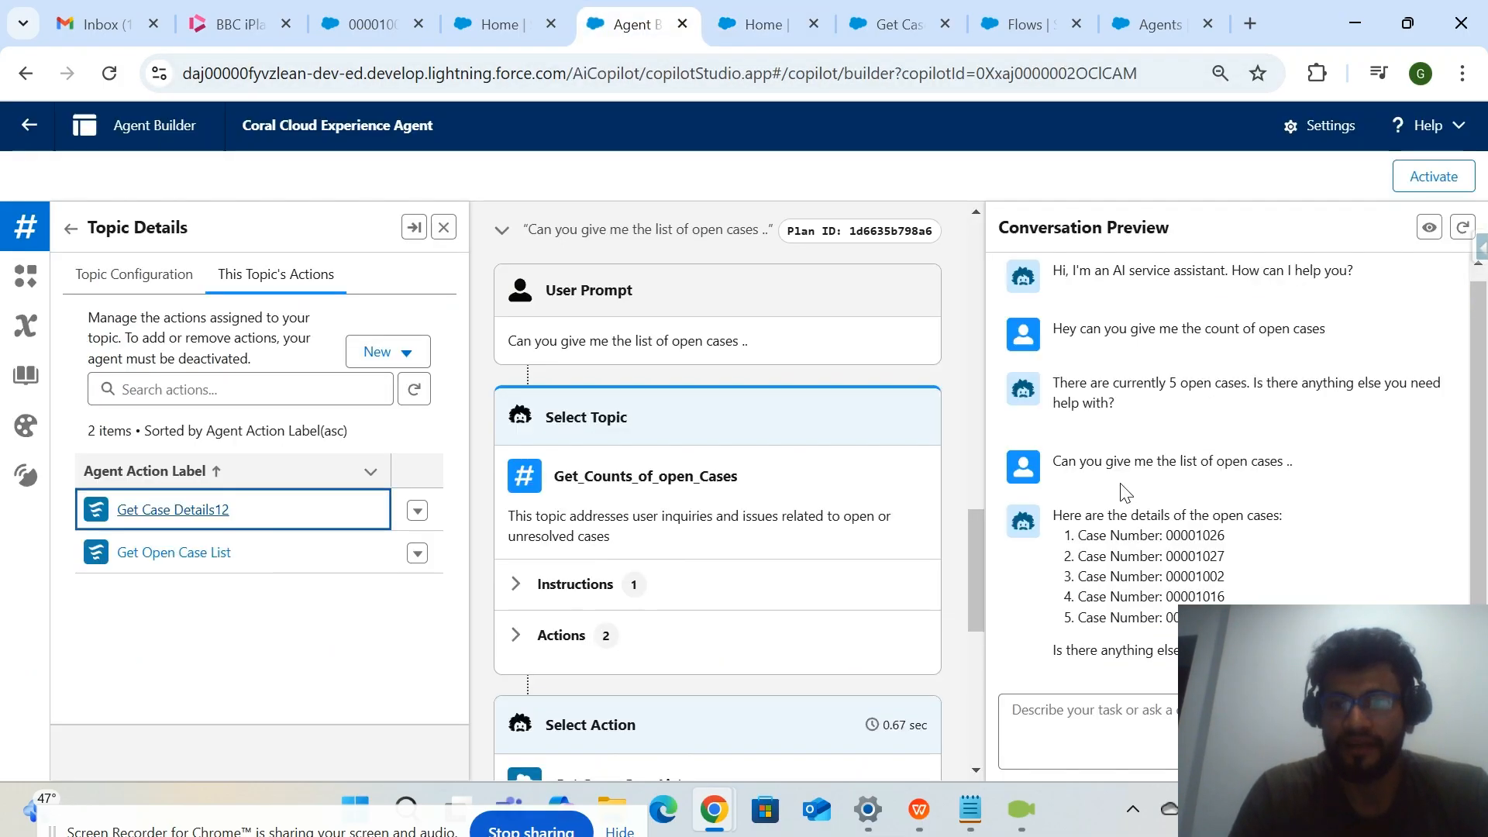
scroll(1121, 341, up, 1)
drag(1159, 338, 1323, 340)
click(1322, 339)
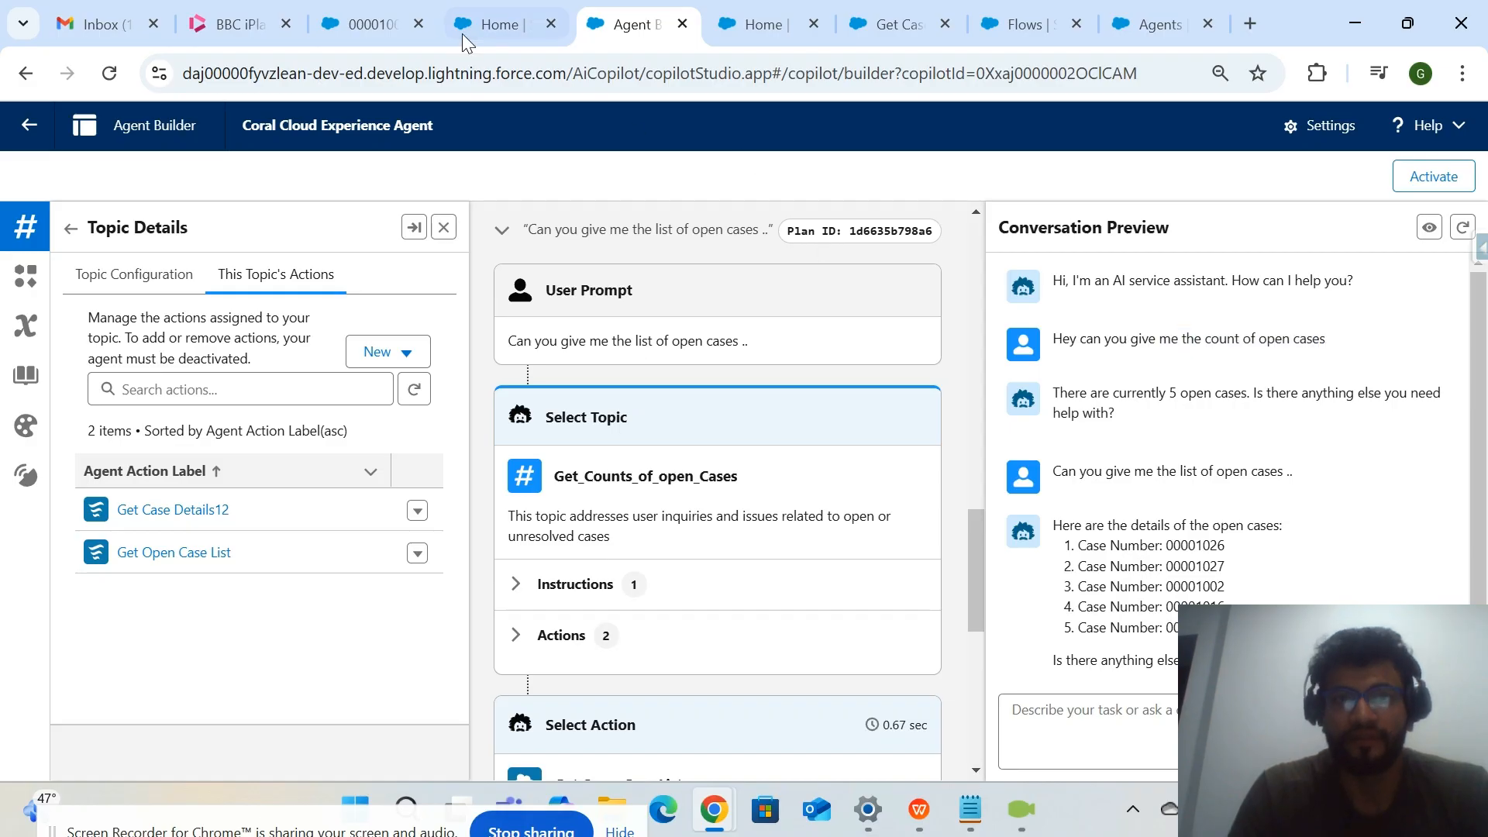
click(496, 22)
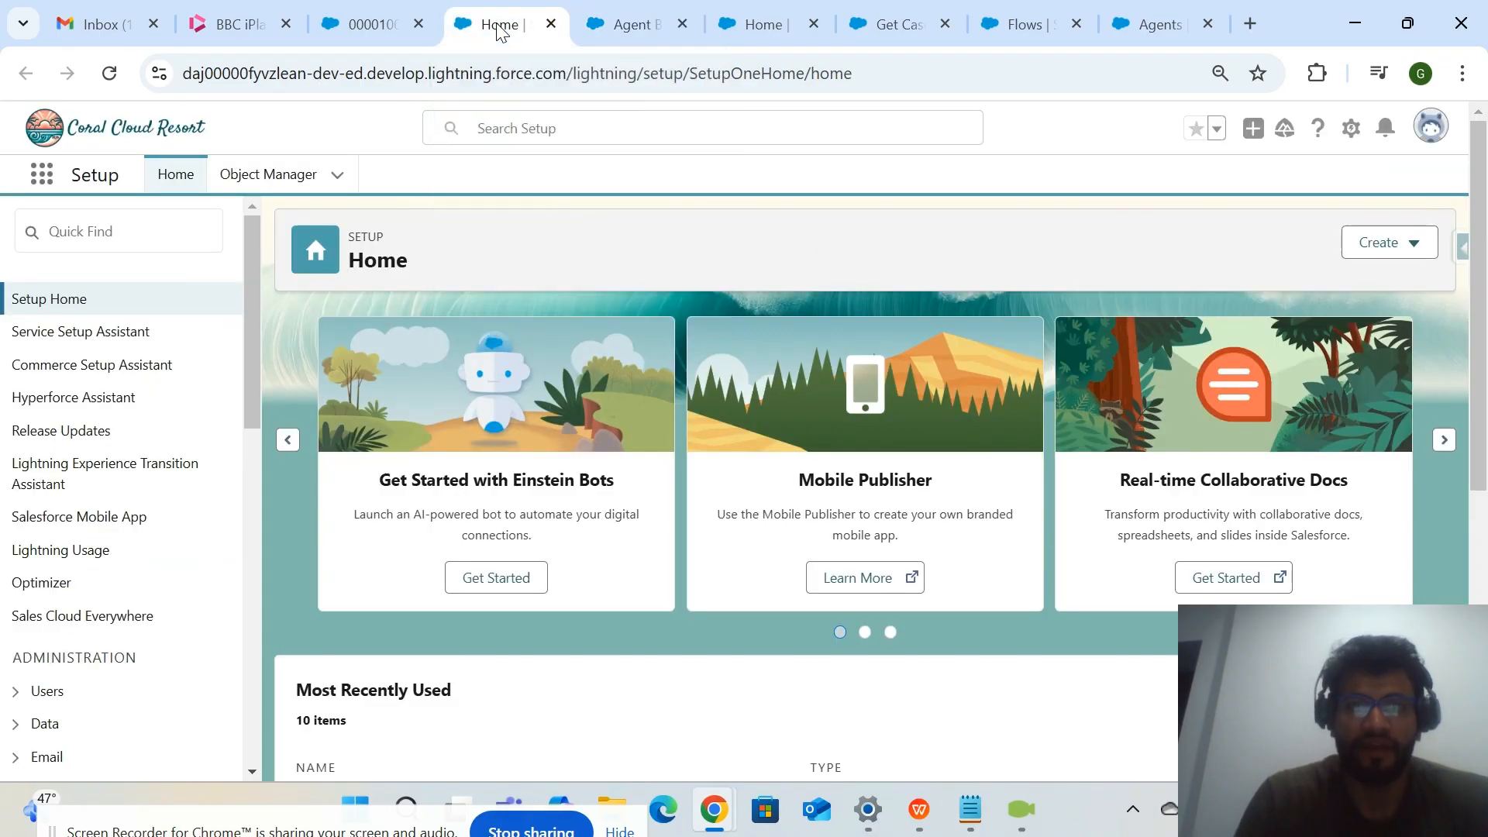
click(612, 25)
Examine the Agent Action Instructions and the UnresolvedCaseCount output settings on the "Get Case Details12" action page.
click(756, 25)
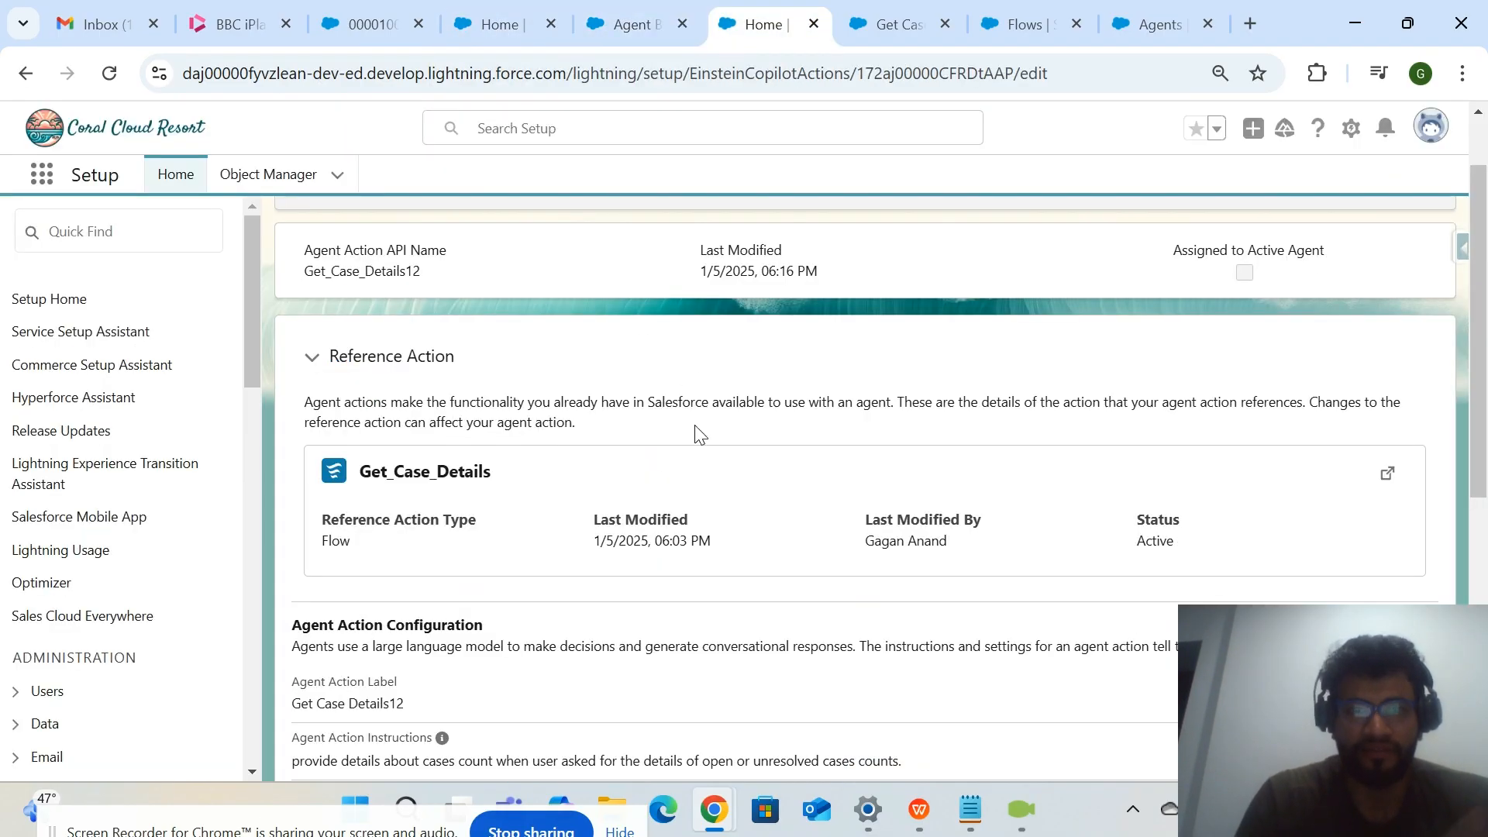
scroll(699, 434, down, 3)
drag(928, 521, 284, 496)
scroll(1073, 491, down, 4)
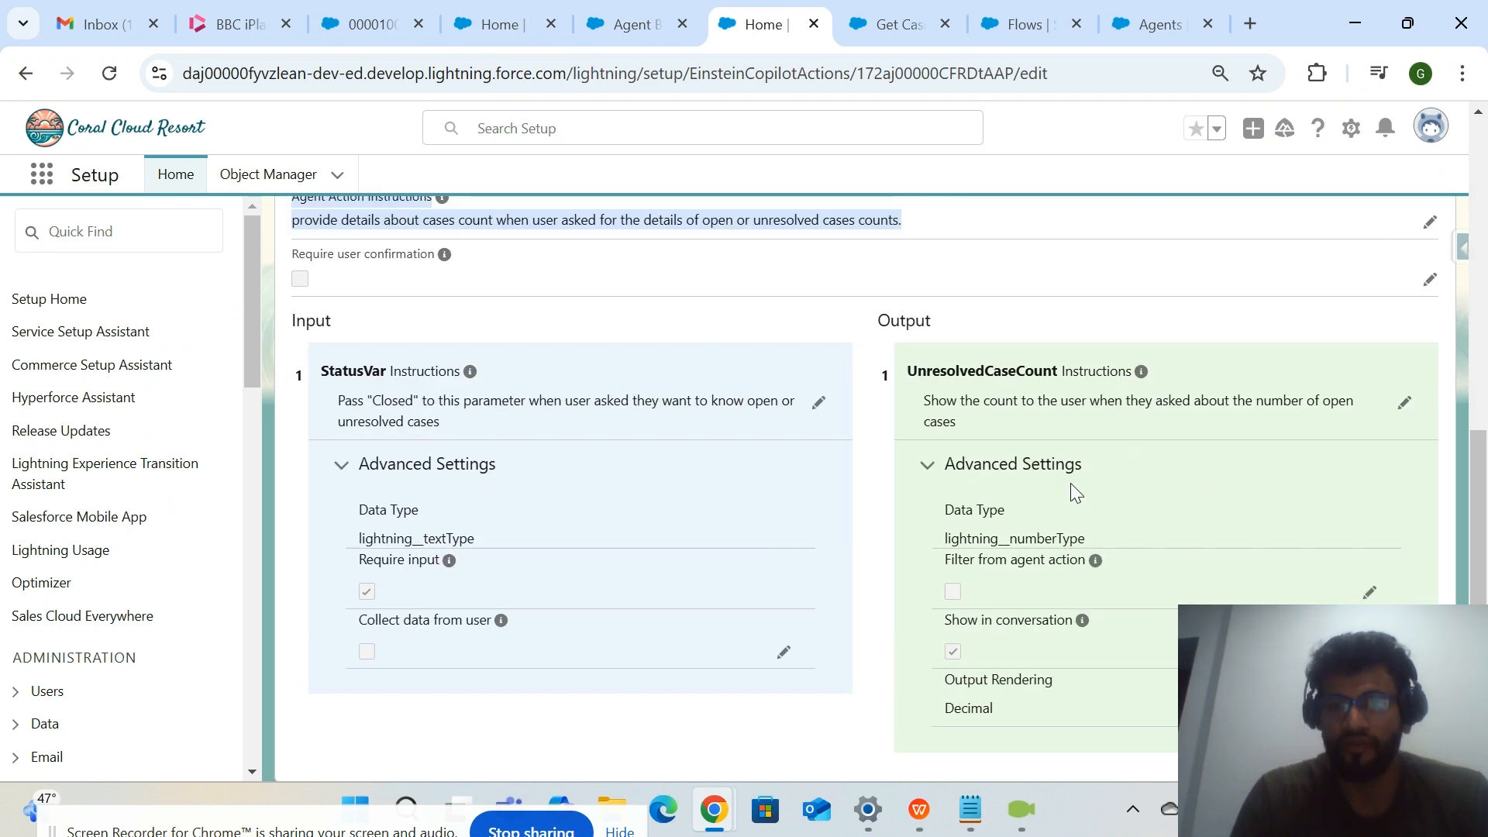
drag(897, 372, 1116, 765)
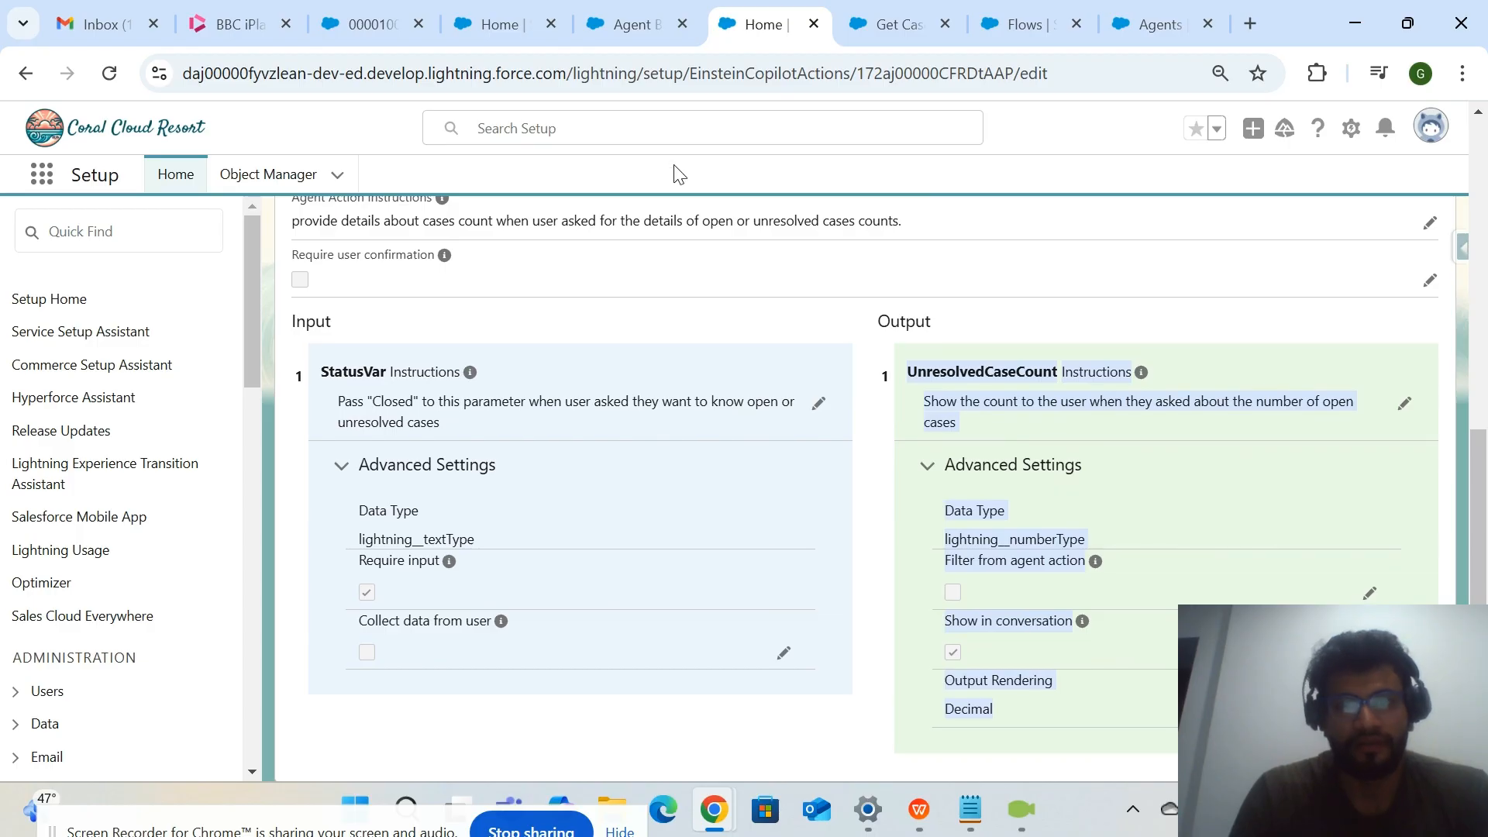
Reread the open case list question in the Agent Builder conversation preview and open the "Get Open Case List" action in a new tab.
click(612, 23)
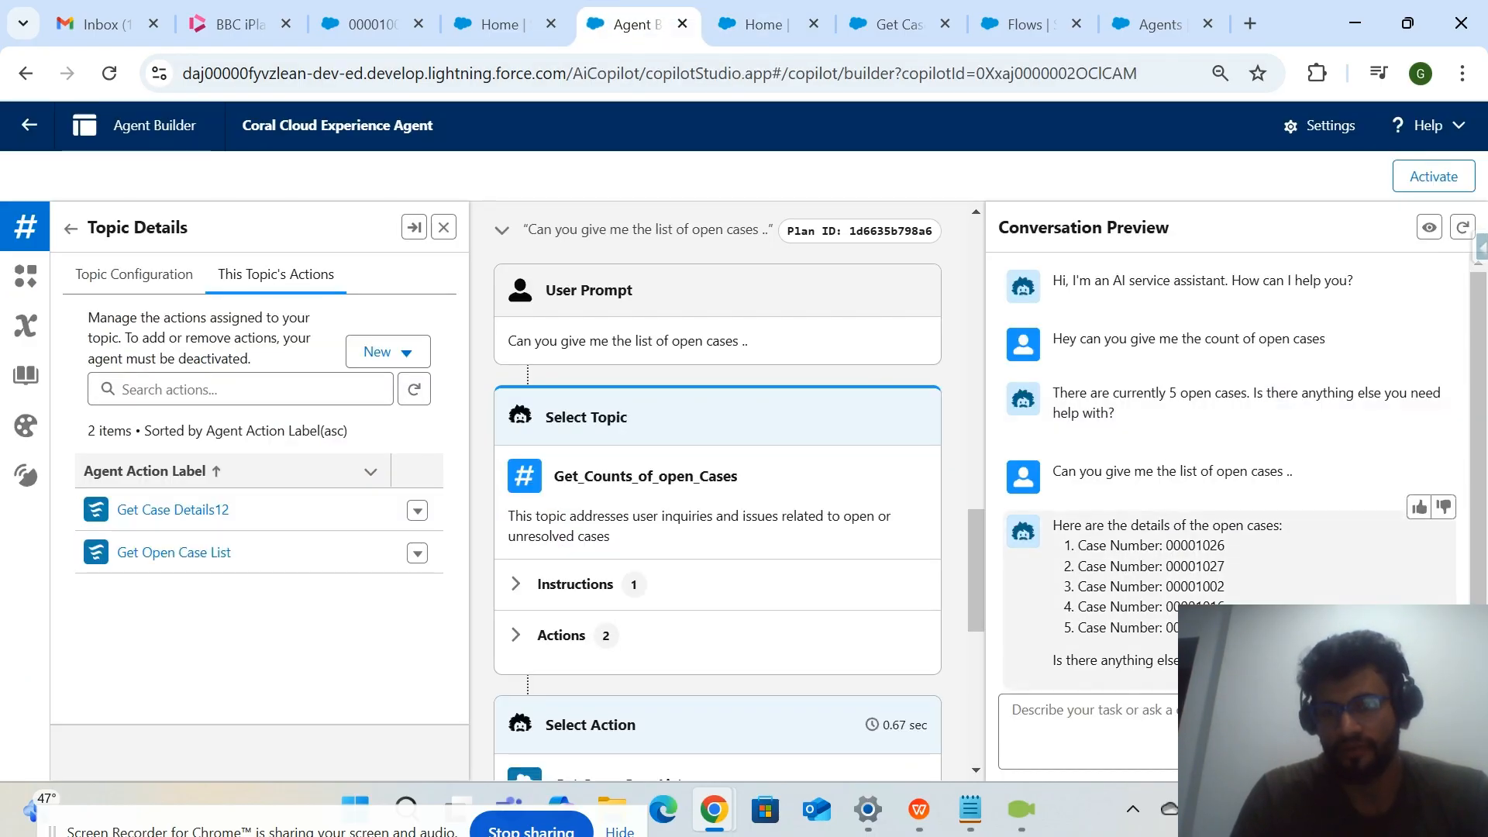
drag(1082, 465, 1268, 474)
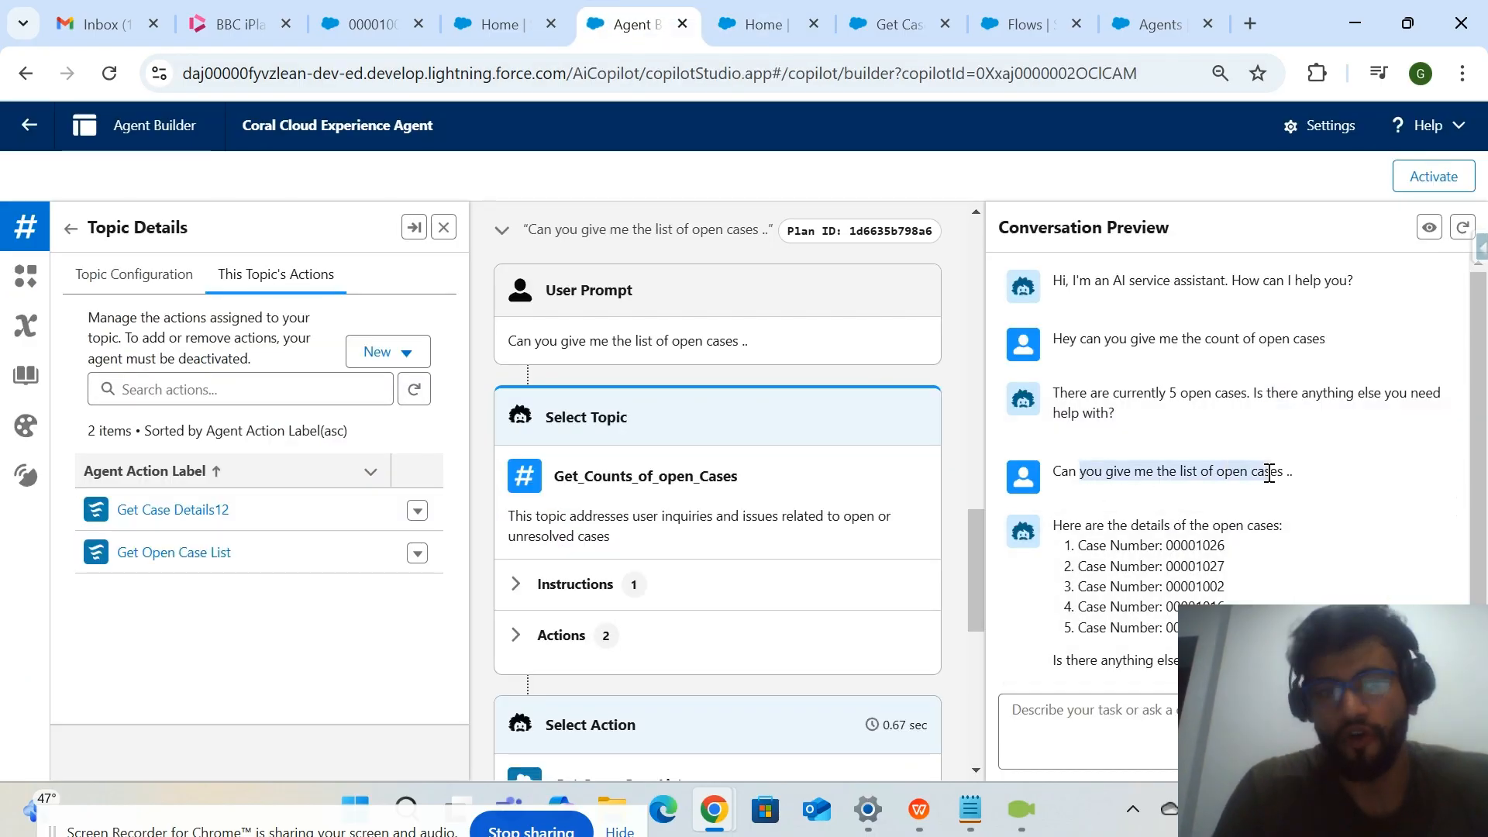
right_click(169, 561)
click(337, 219)
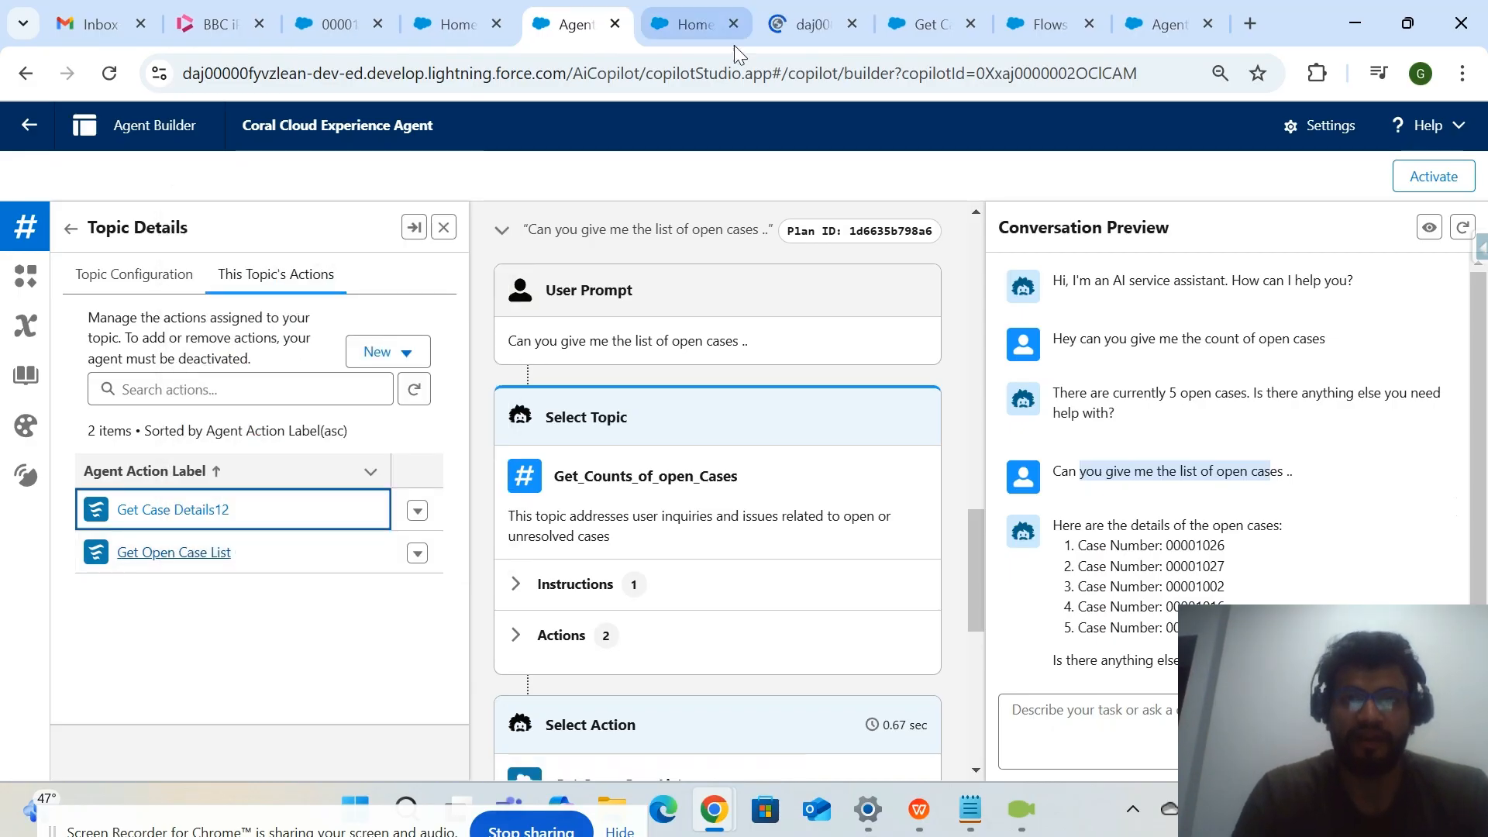
click(784, 29)
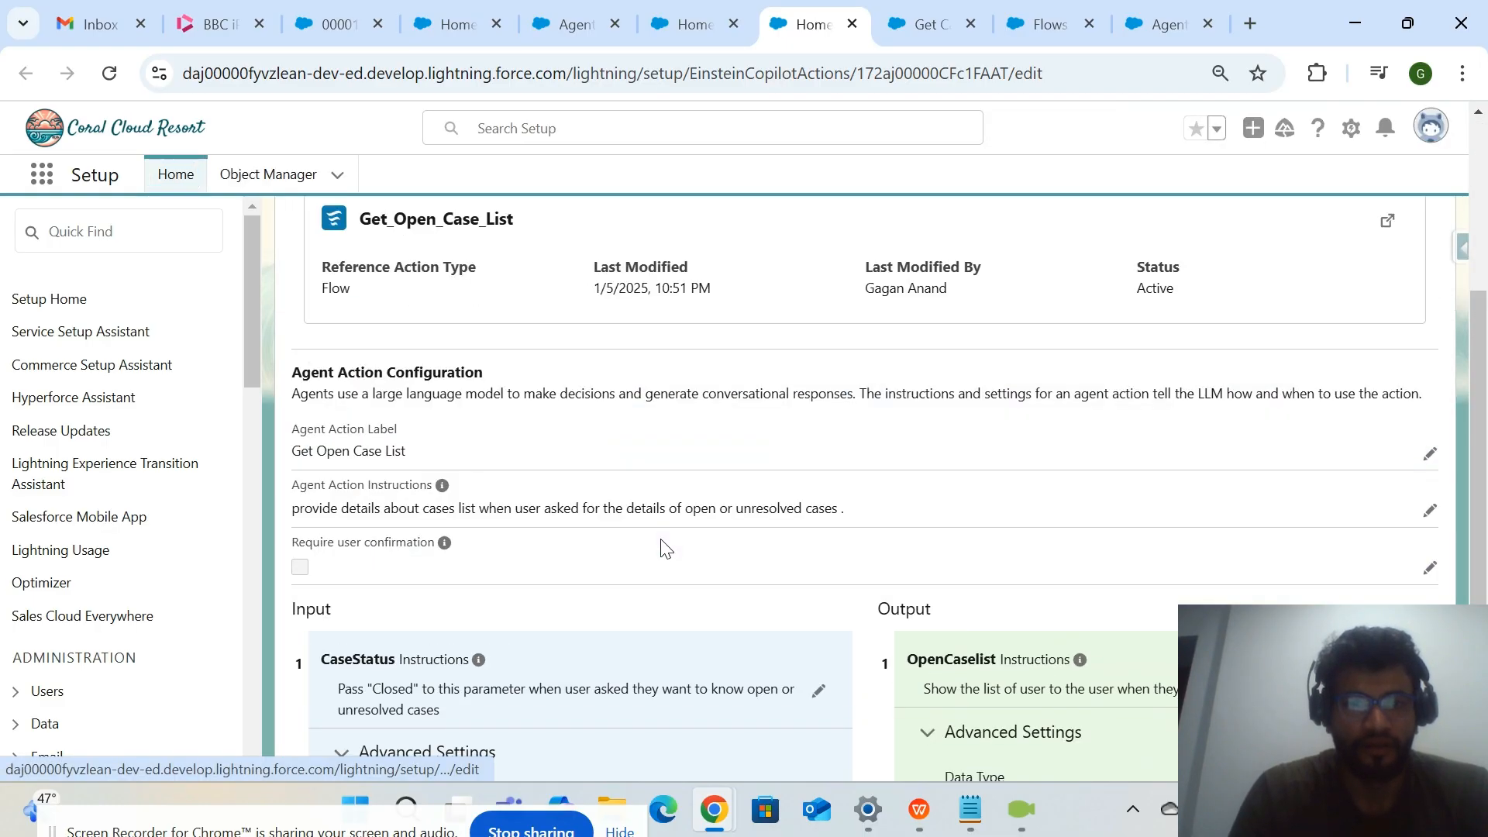
Read the Agent Action Instructions and the OpenCaselist output settings on the "Get Open Case List" action page.
drag(305, 516, 547, 515)
click(625, 520)
click(638, 515)
double_click(638, 515)
scroll(860, 578, down, 4)
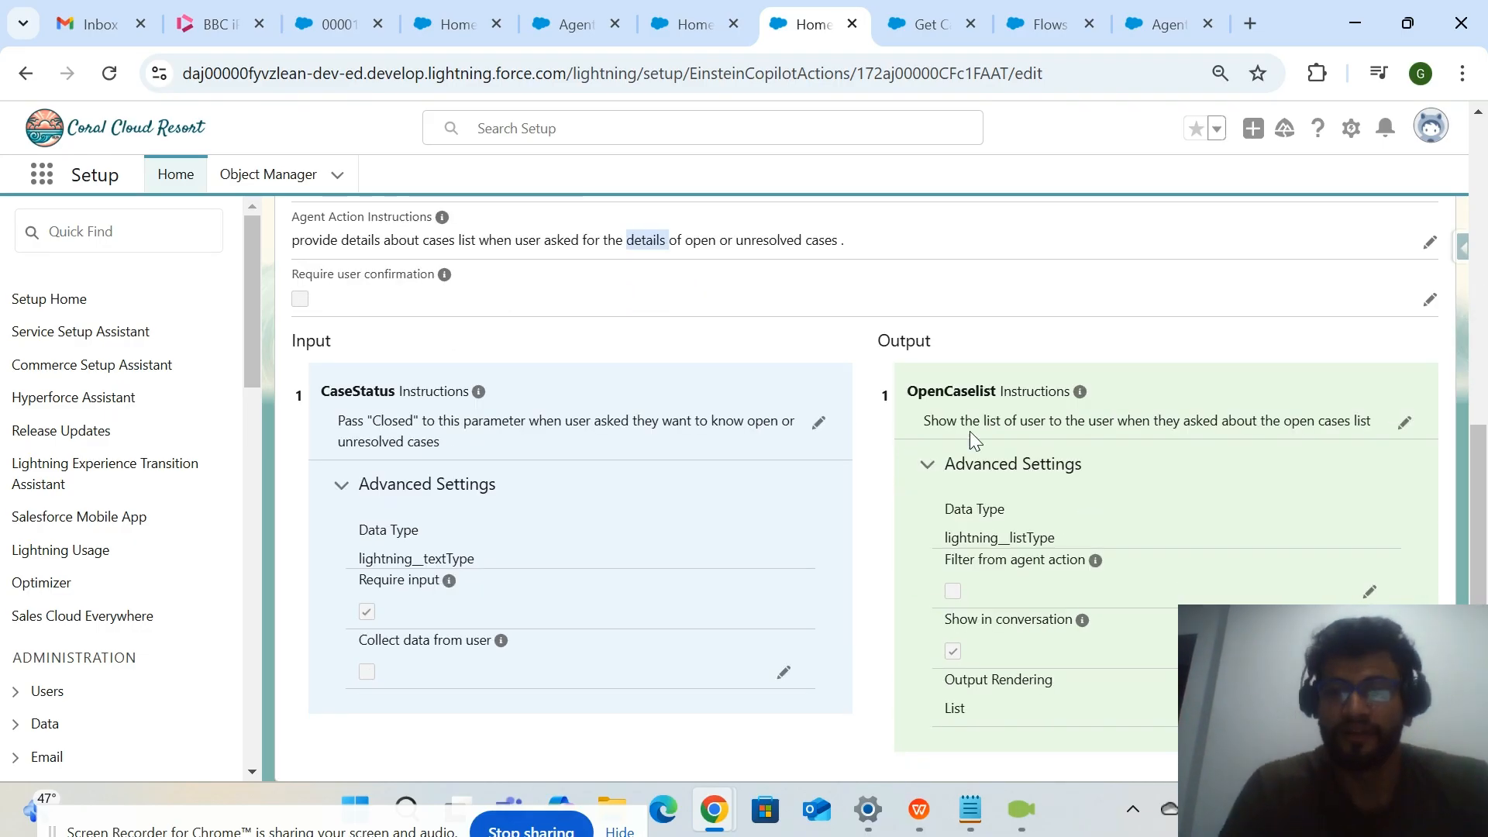
drag(906, 379, 1079, 724)
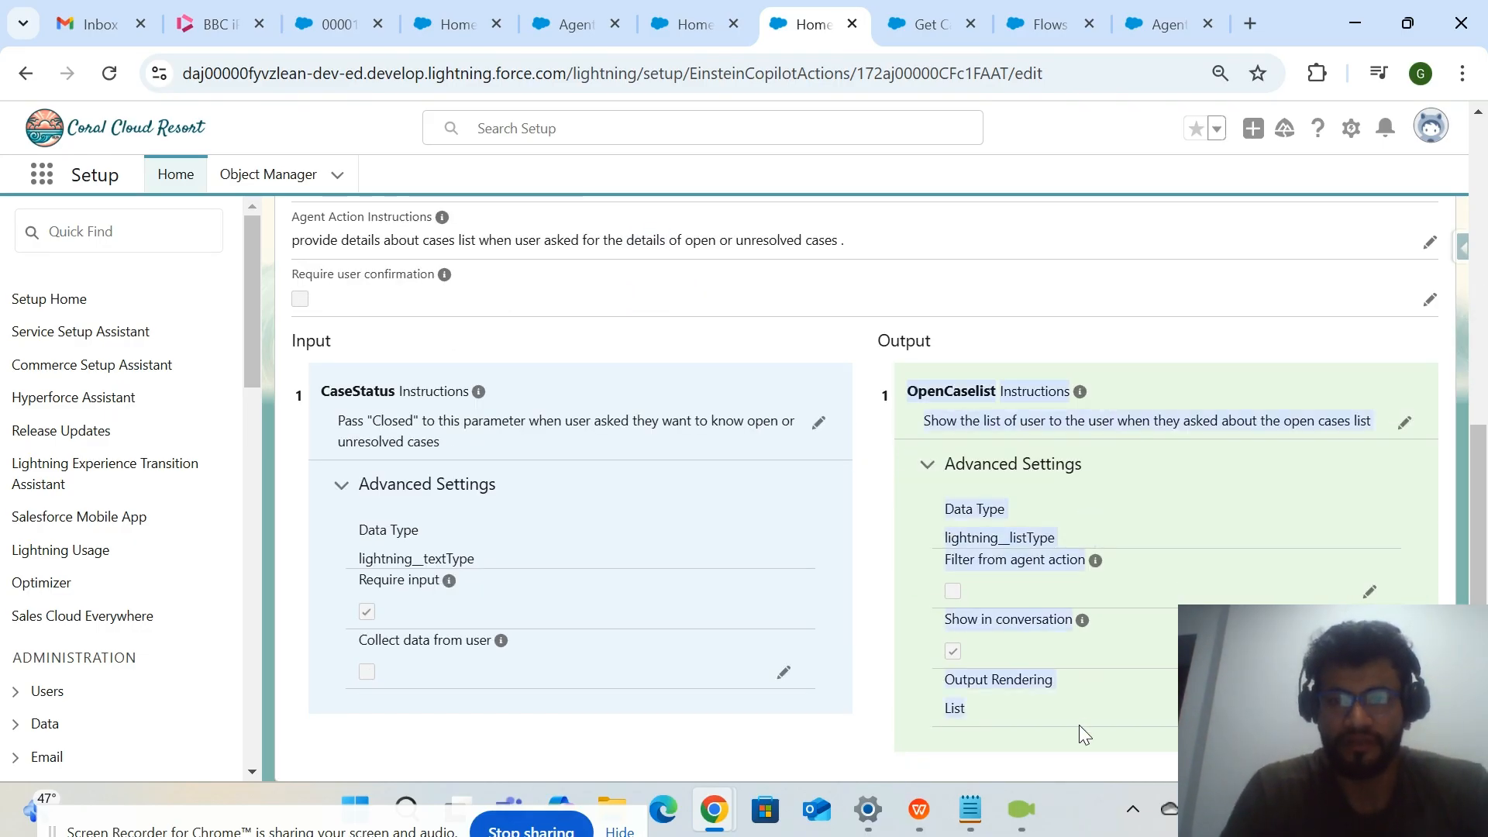
Return to the "Get Case Details12" action page and examine its StatusVar input and UnresolvedCaseCount output settings for comparison.
click(695, 24)
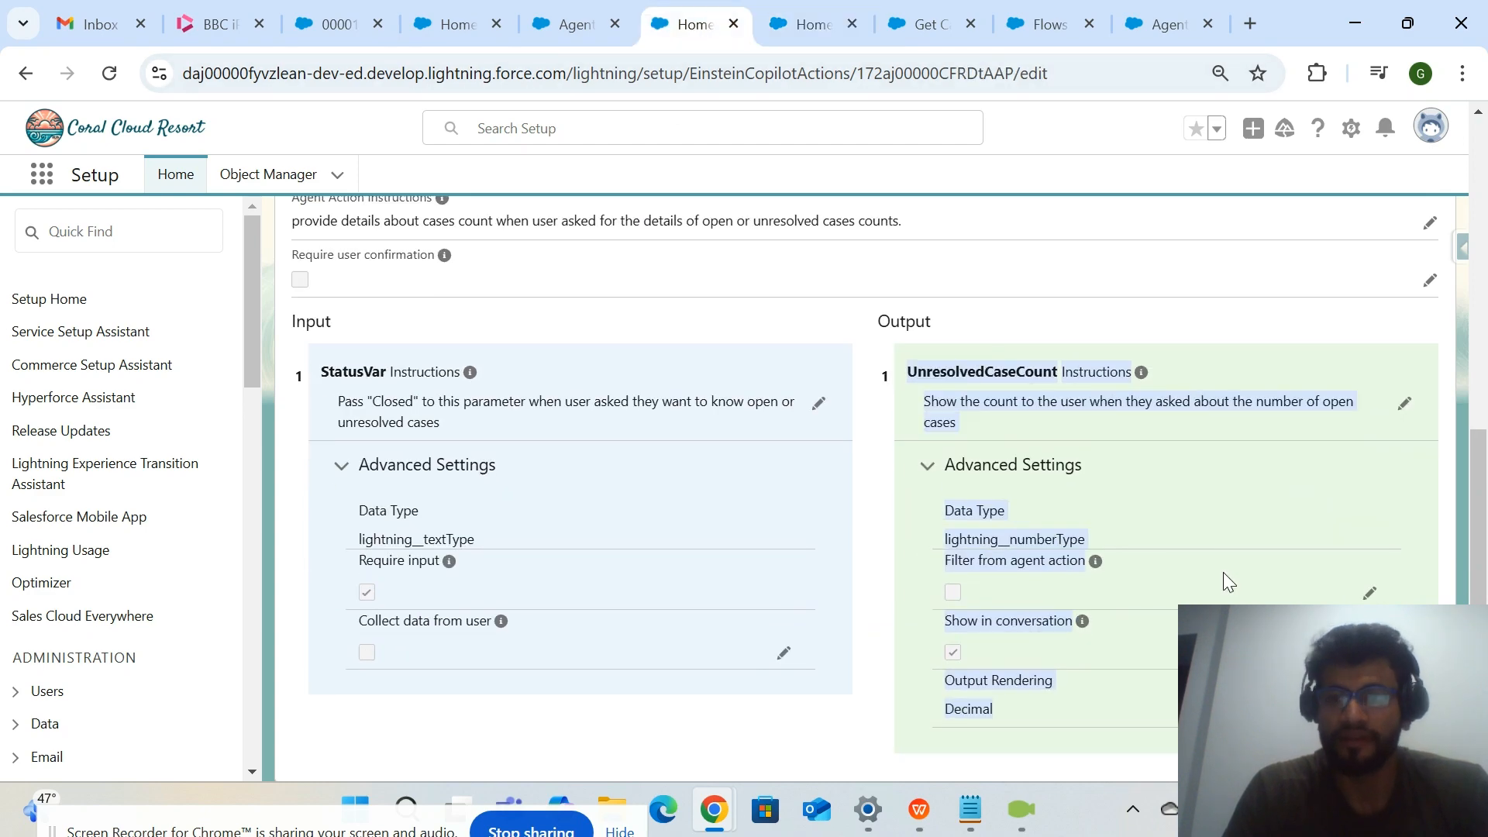
click(574, 24)
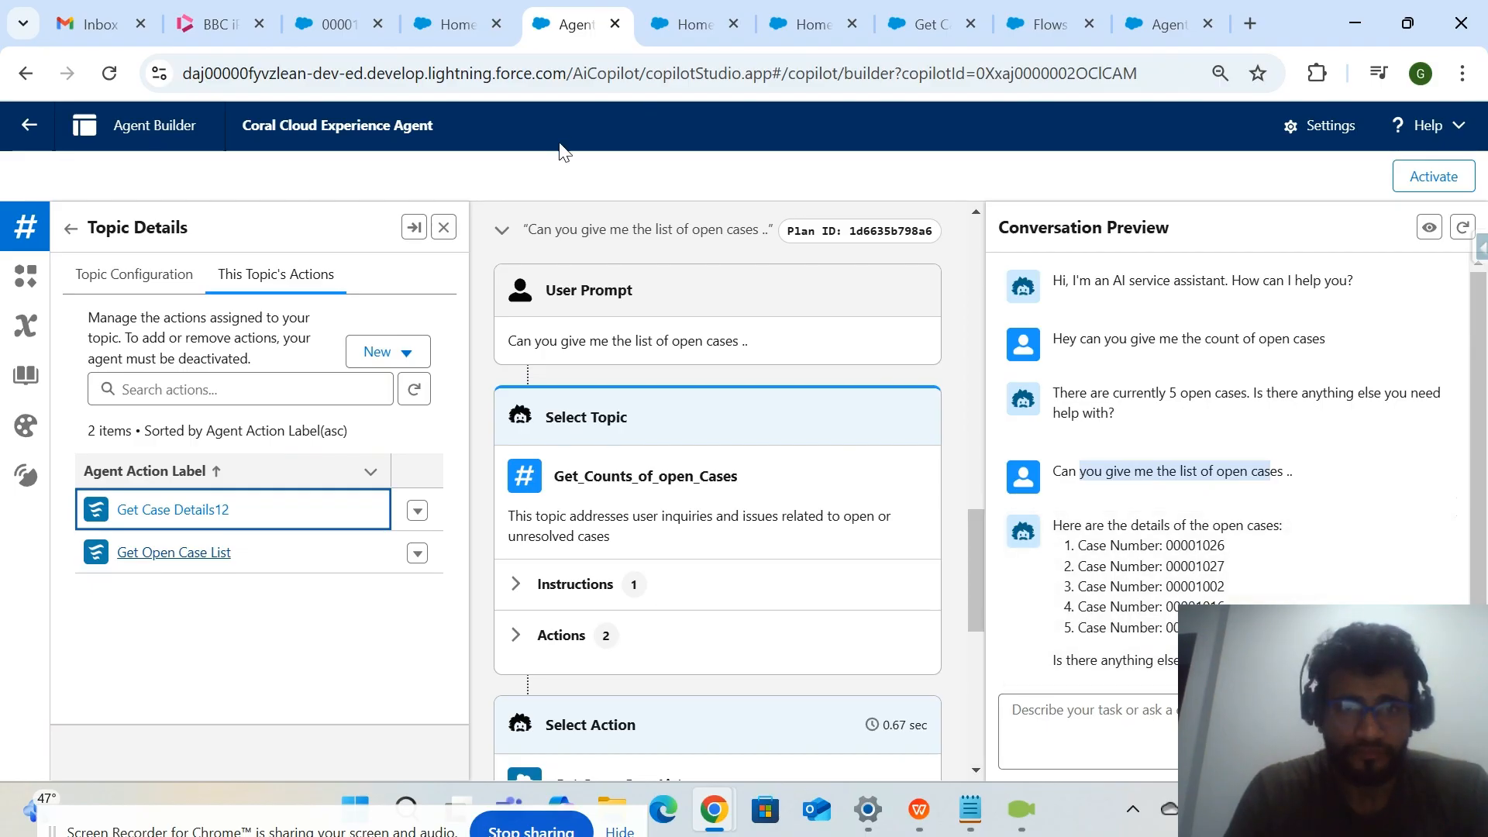
click(654, 28)
drag(897, 376, 1125, 746)
drag(549, 628, 265, 317)
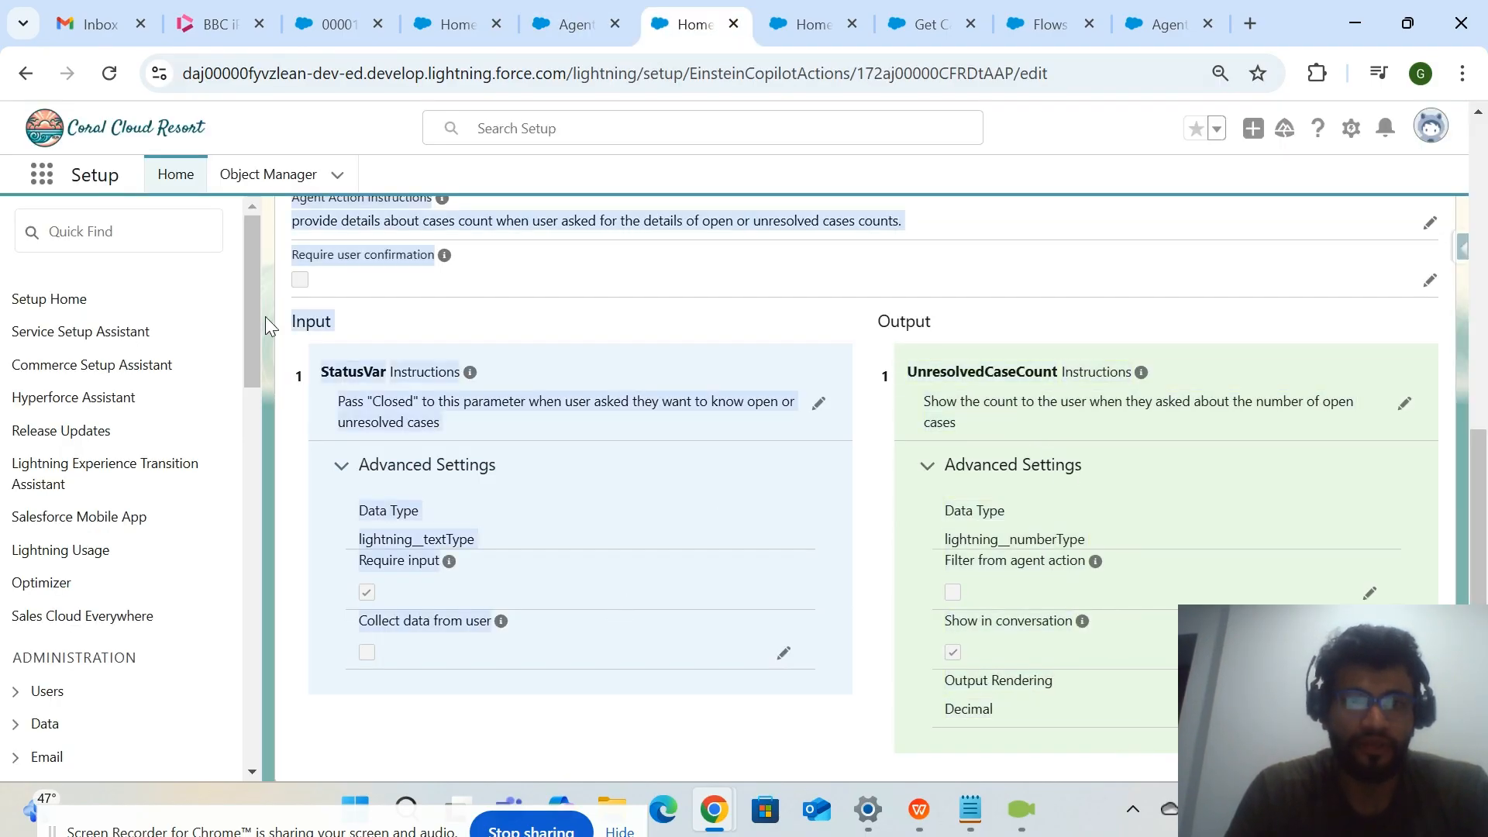
click(1029, 453)
click(978, 535)
scroll(935, 458, up, 4)
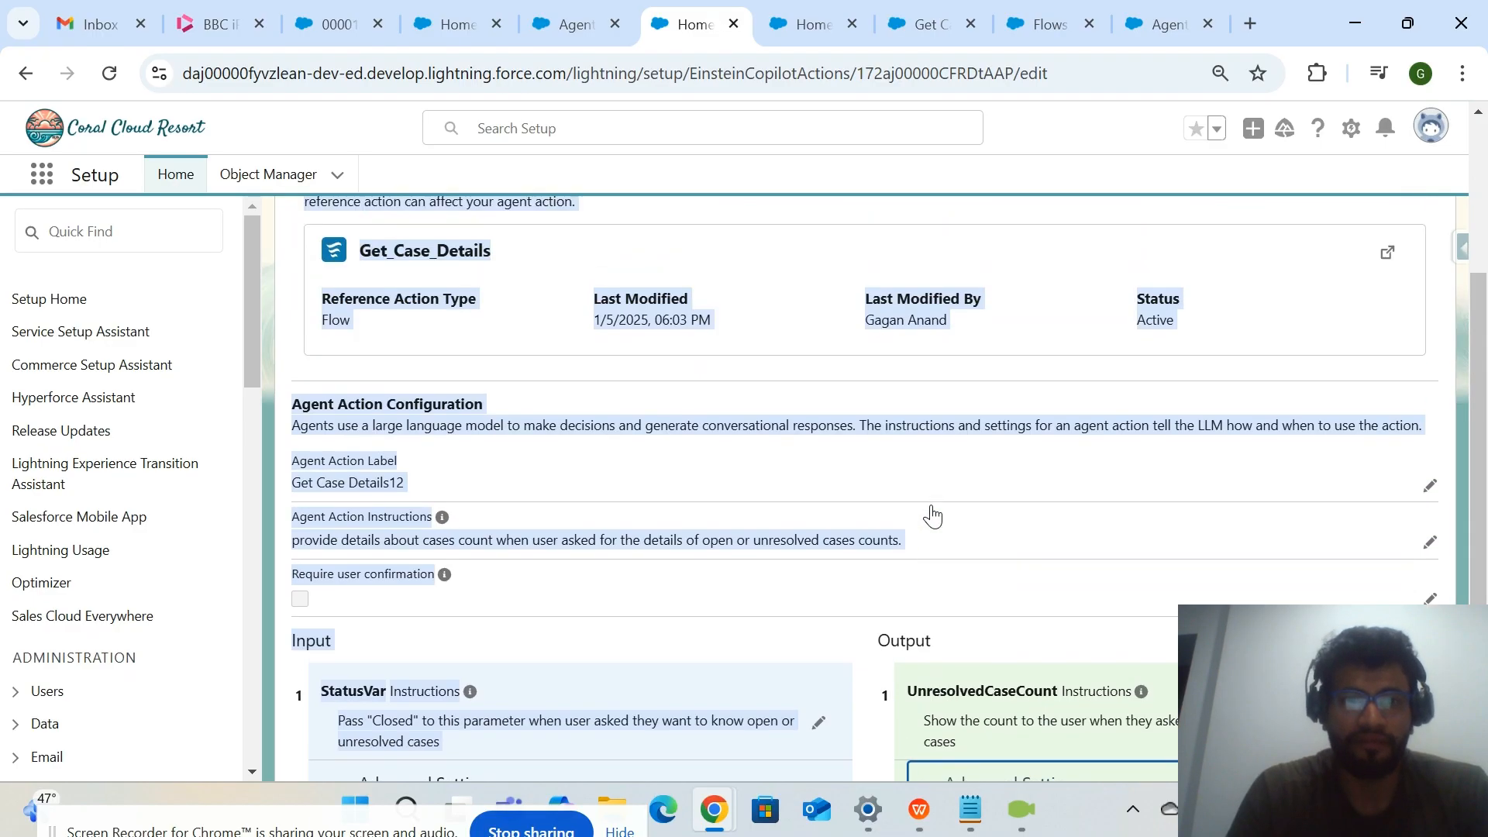
click(831, 552)
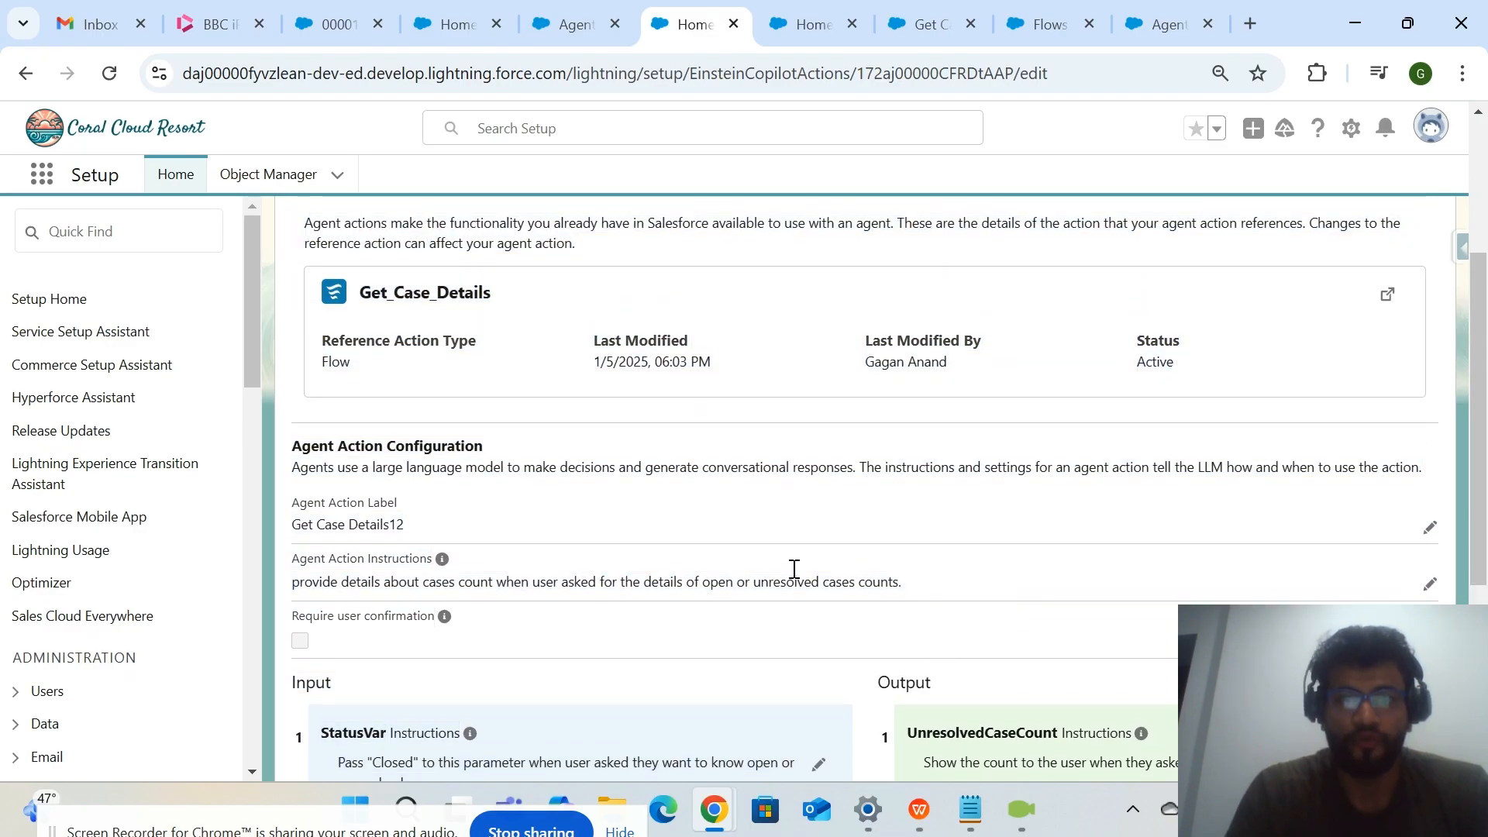
Review the agent's open case list reply in the Agent Builder conversation preview and glance at the Setup Home page.
click(578, 24)
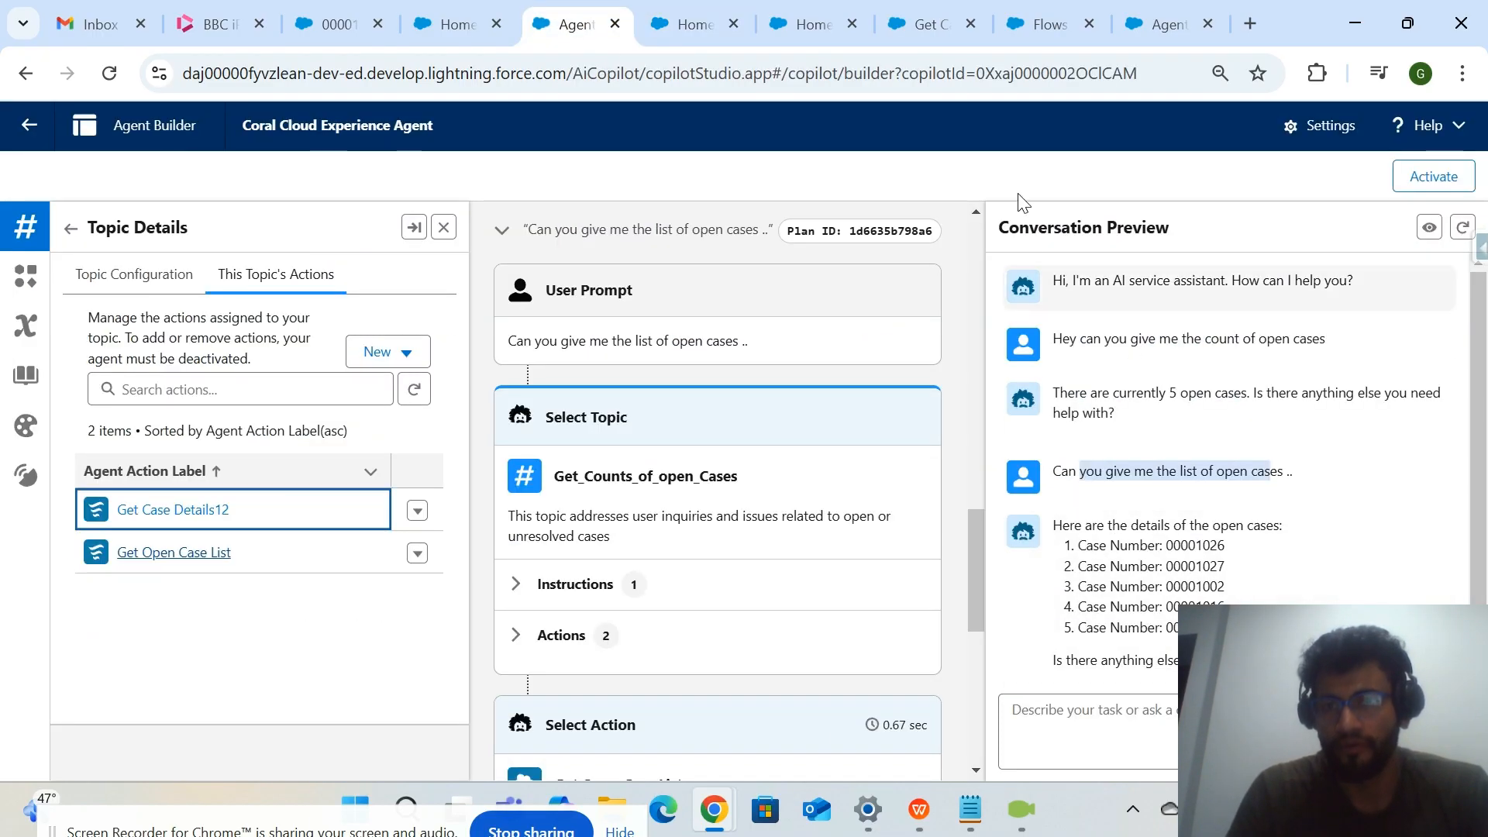
drag(1055, 524, 1271, 674)
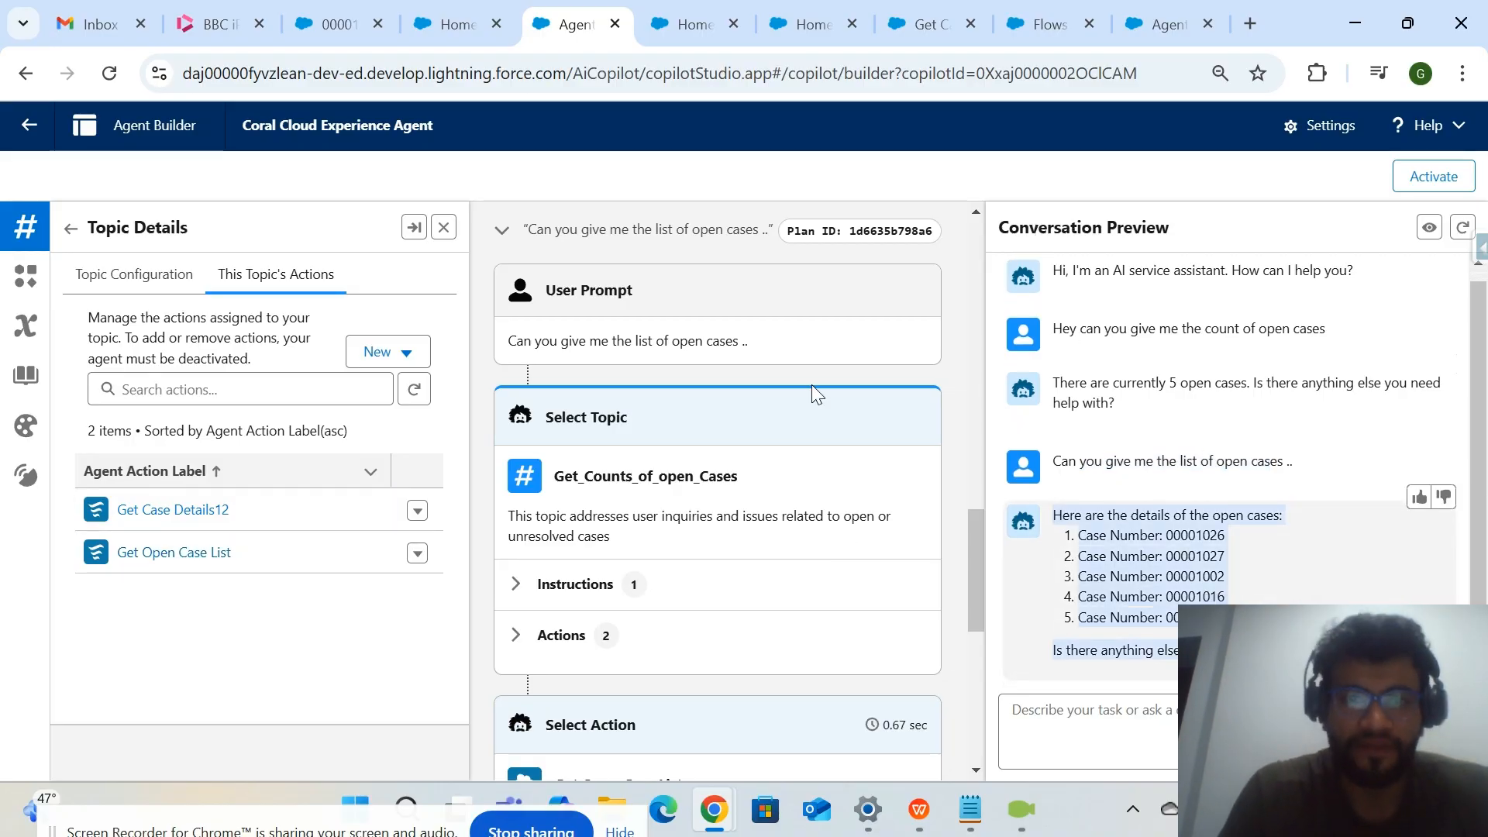
click(446, 30)
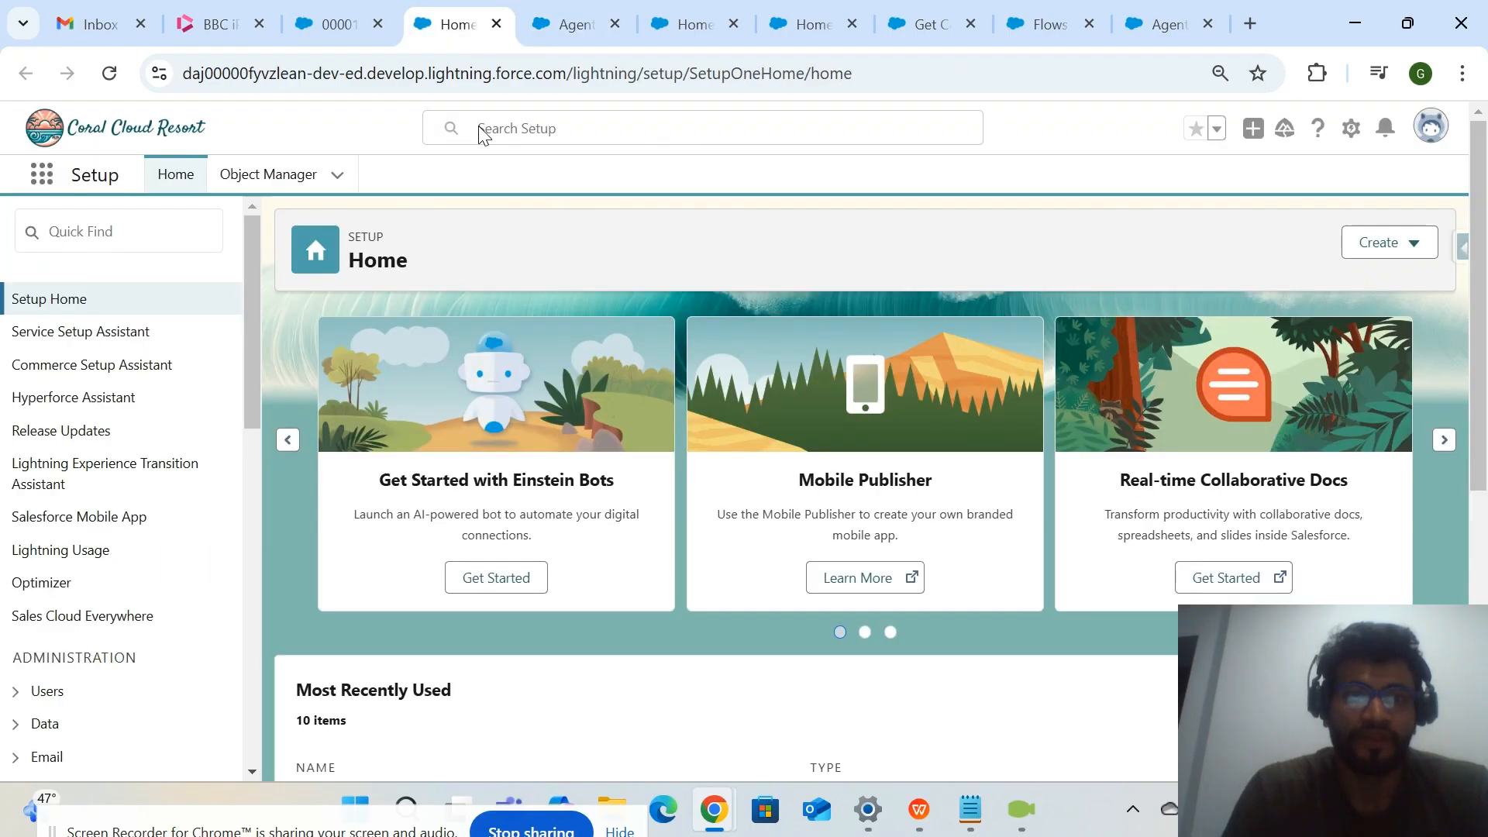
Open the Get_Case_Details flow referenced by the "Get Case Details12" action.
click(558, 35)
click(670, 45)
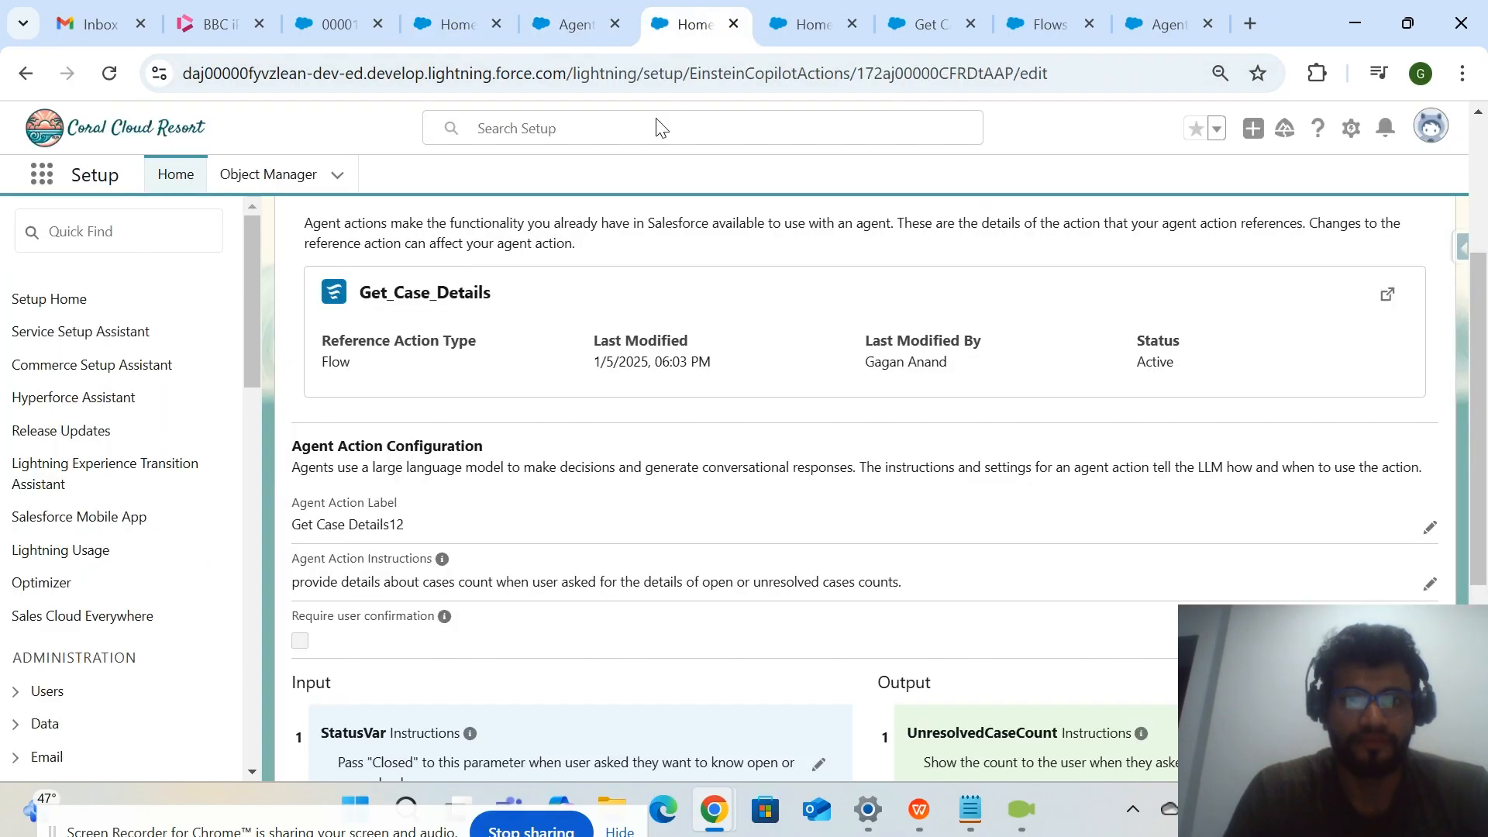
scroll(579, 422, up, 1)
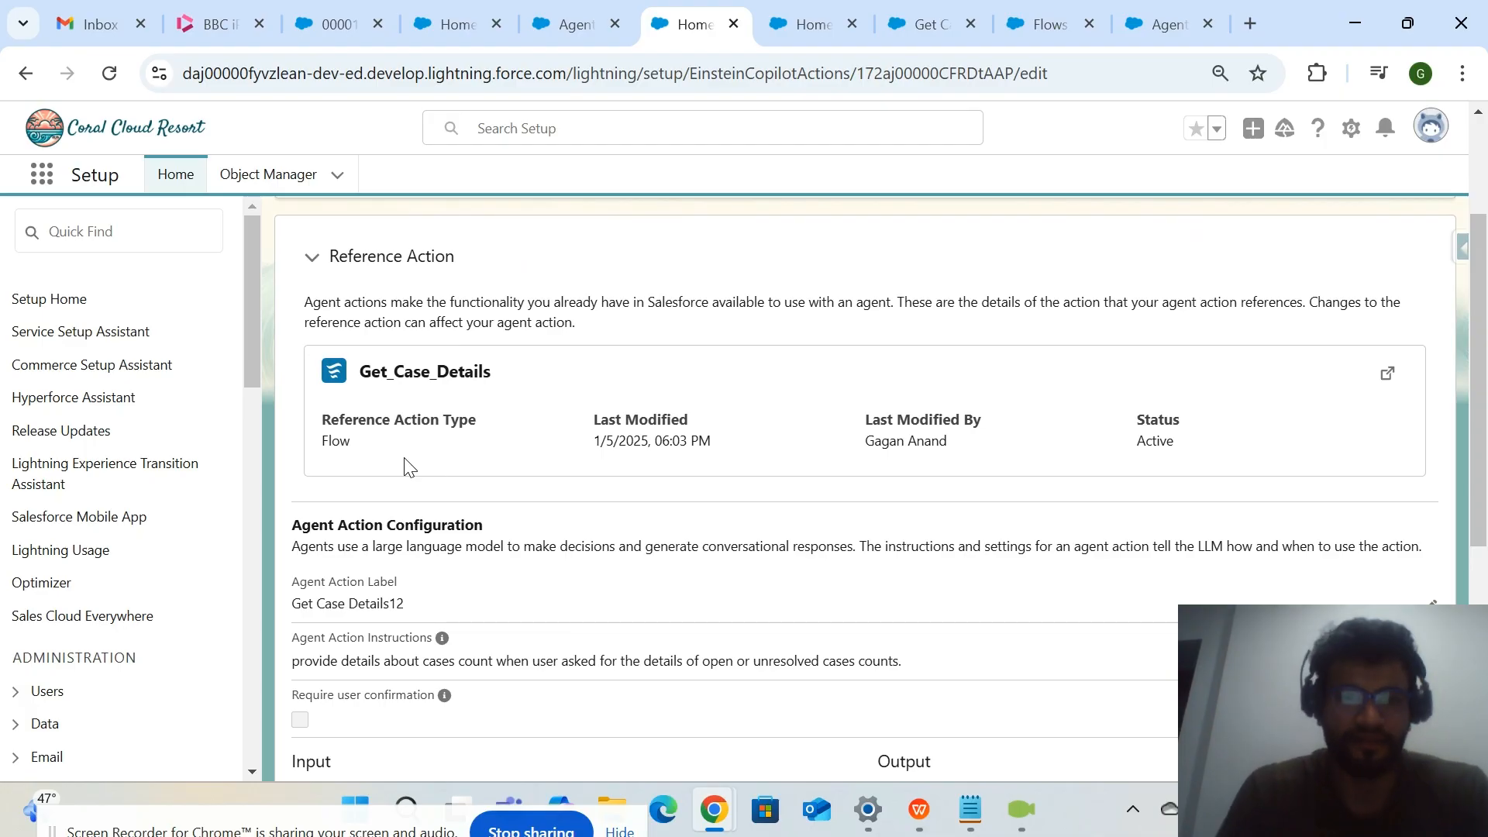
click(1385, 378)
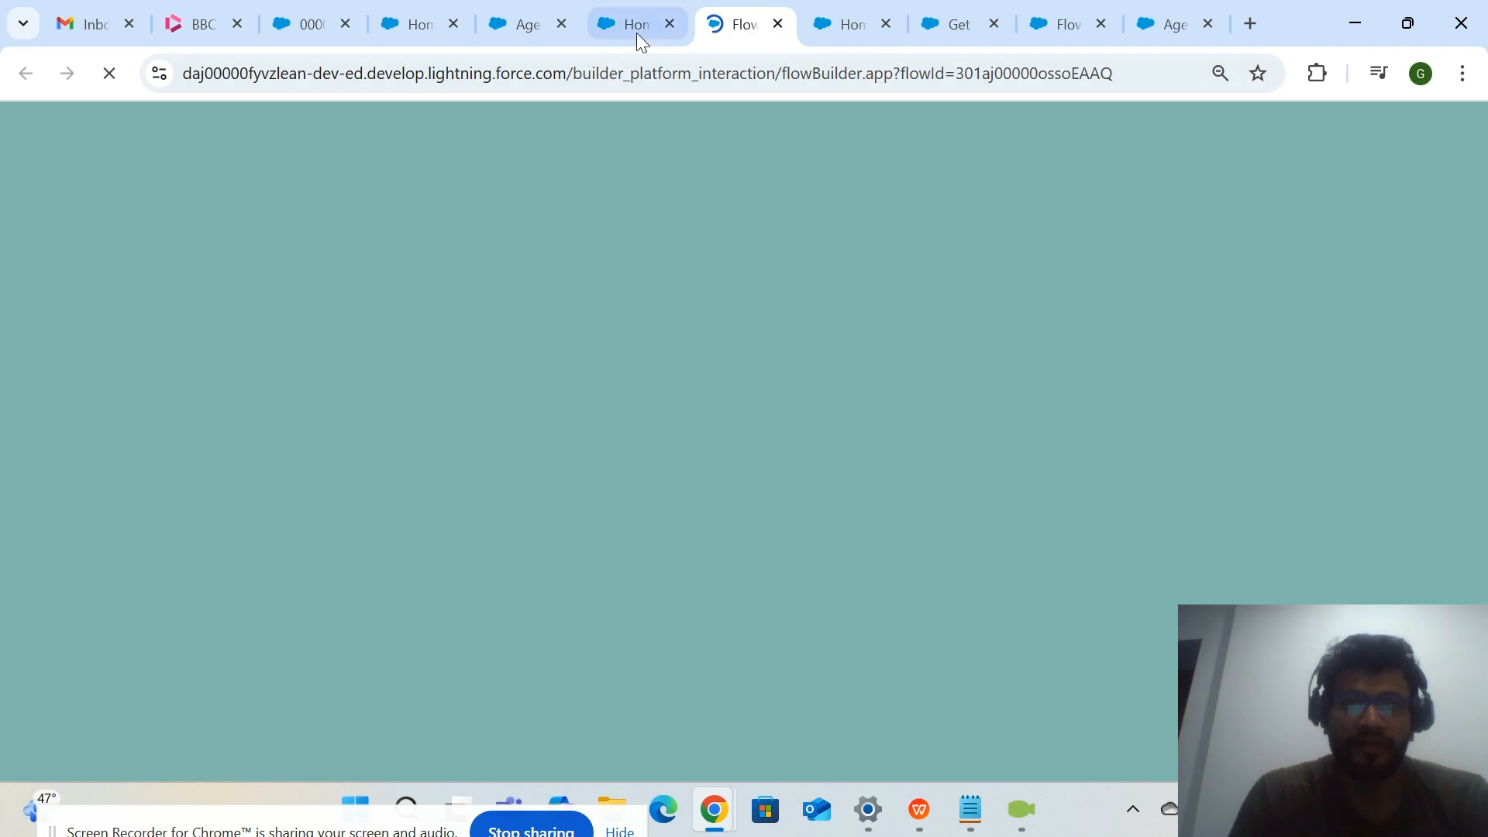
Go back to the "Get Case Details12" action page and look over its reference action, configuration, and input and output sections.
click(637, 34)
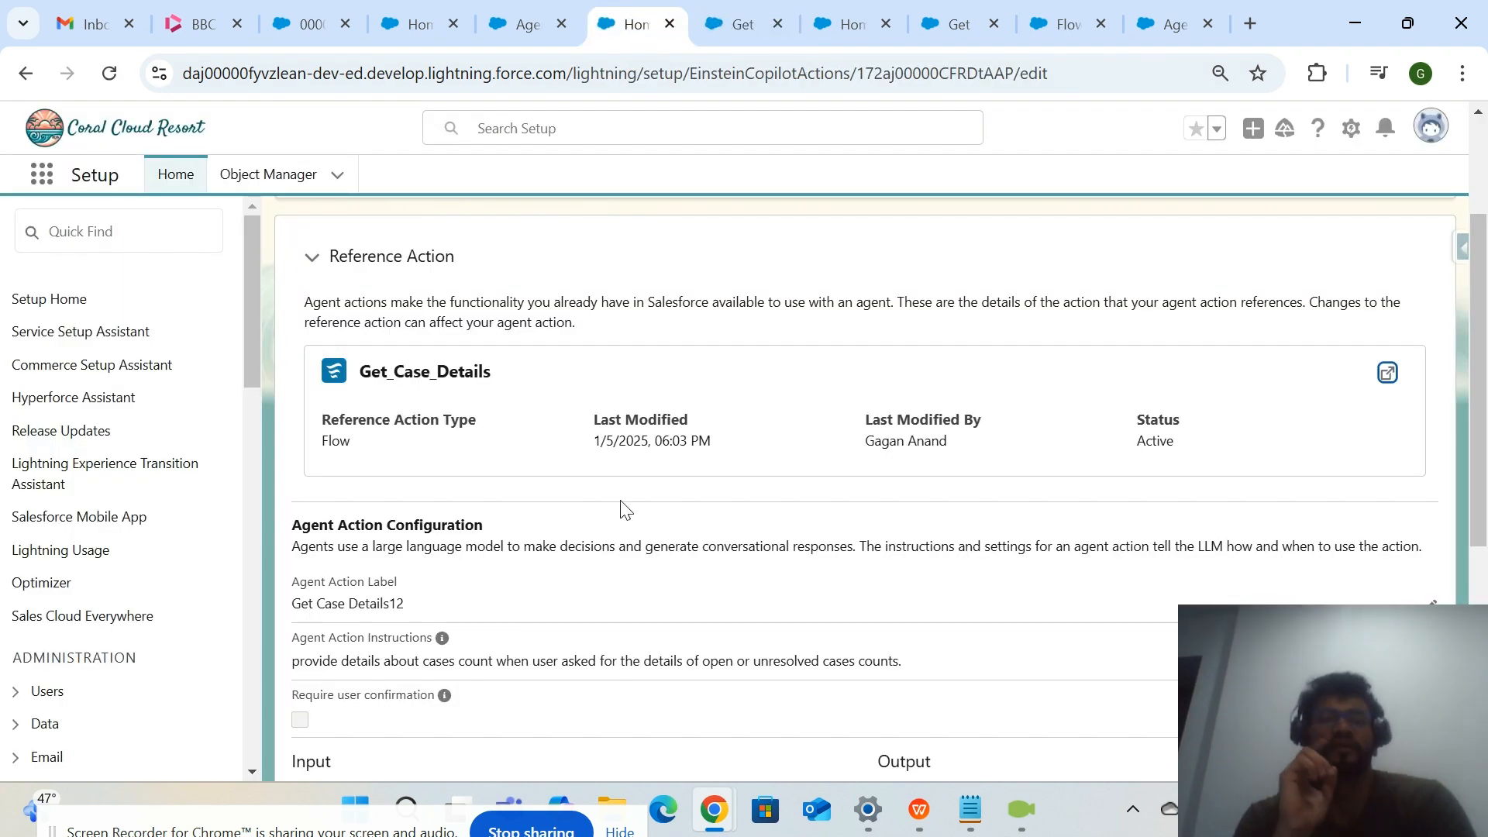
scroll(626, 509, down, 2)
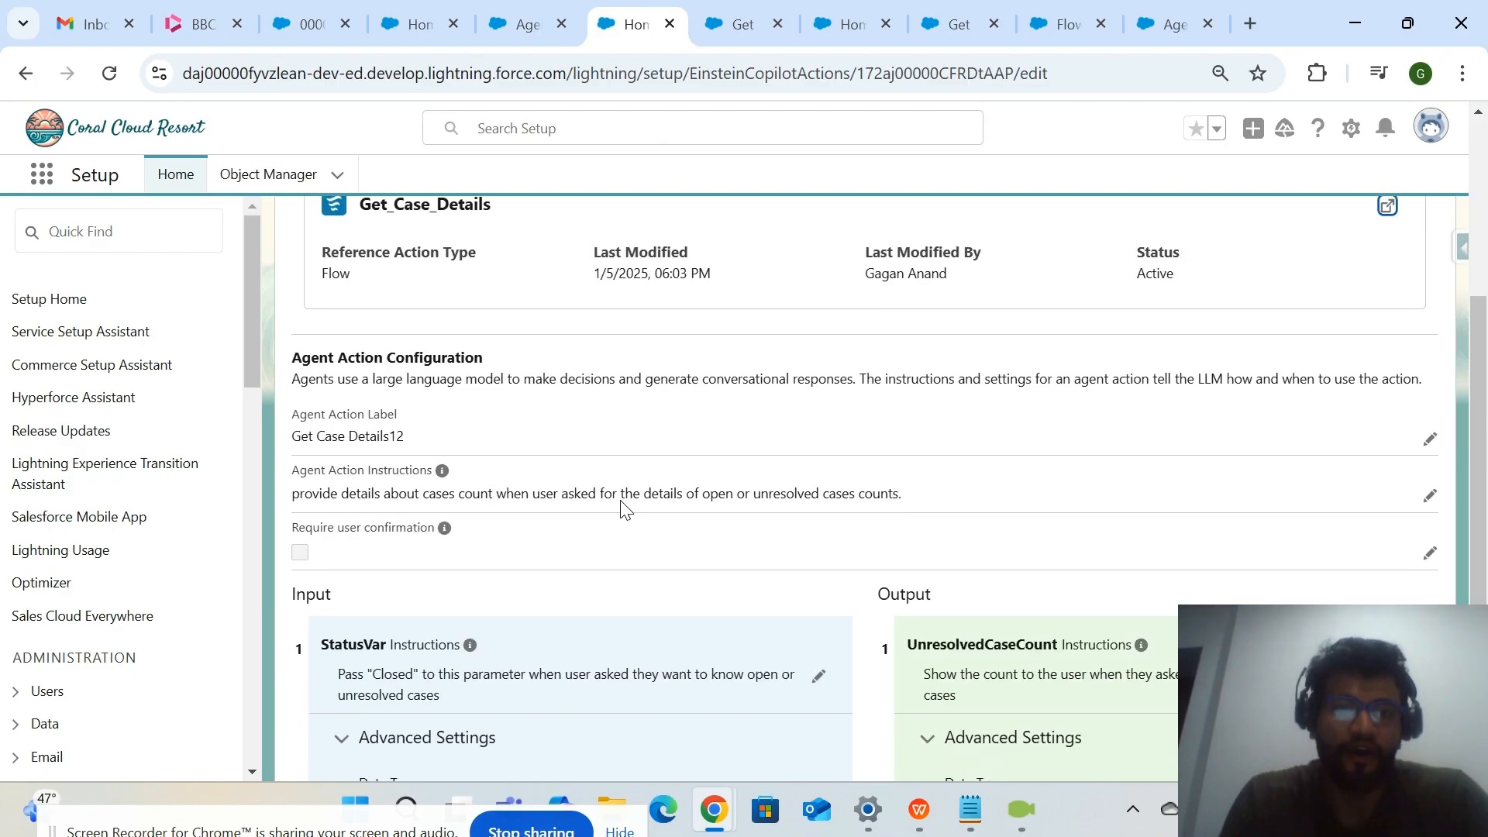
scroll(626, 510, down, 3)
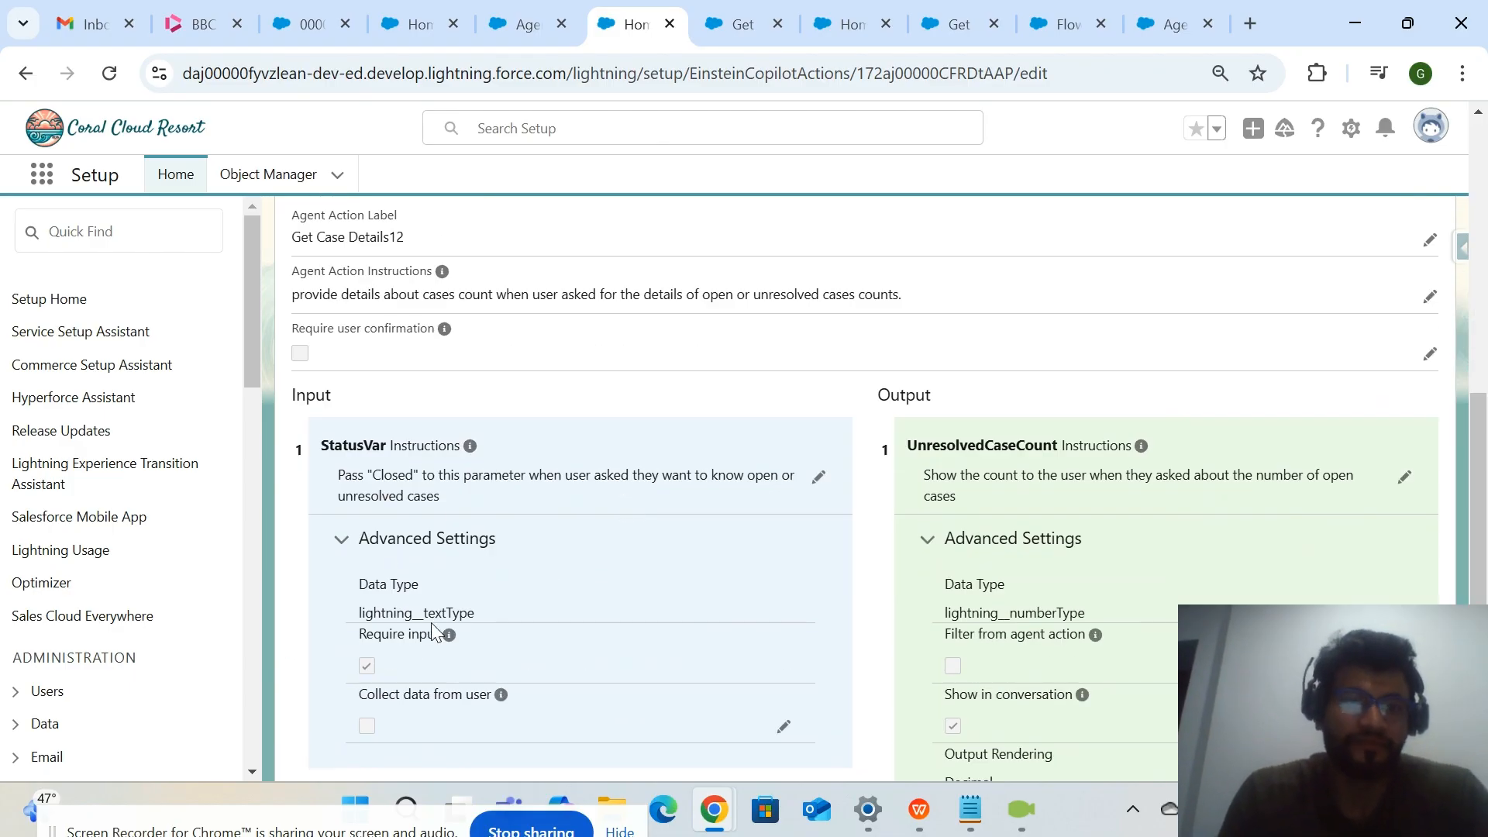
scroll(444, 585, up, 7)
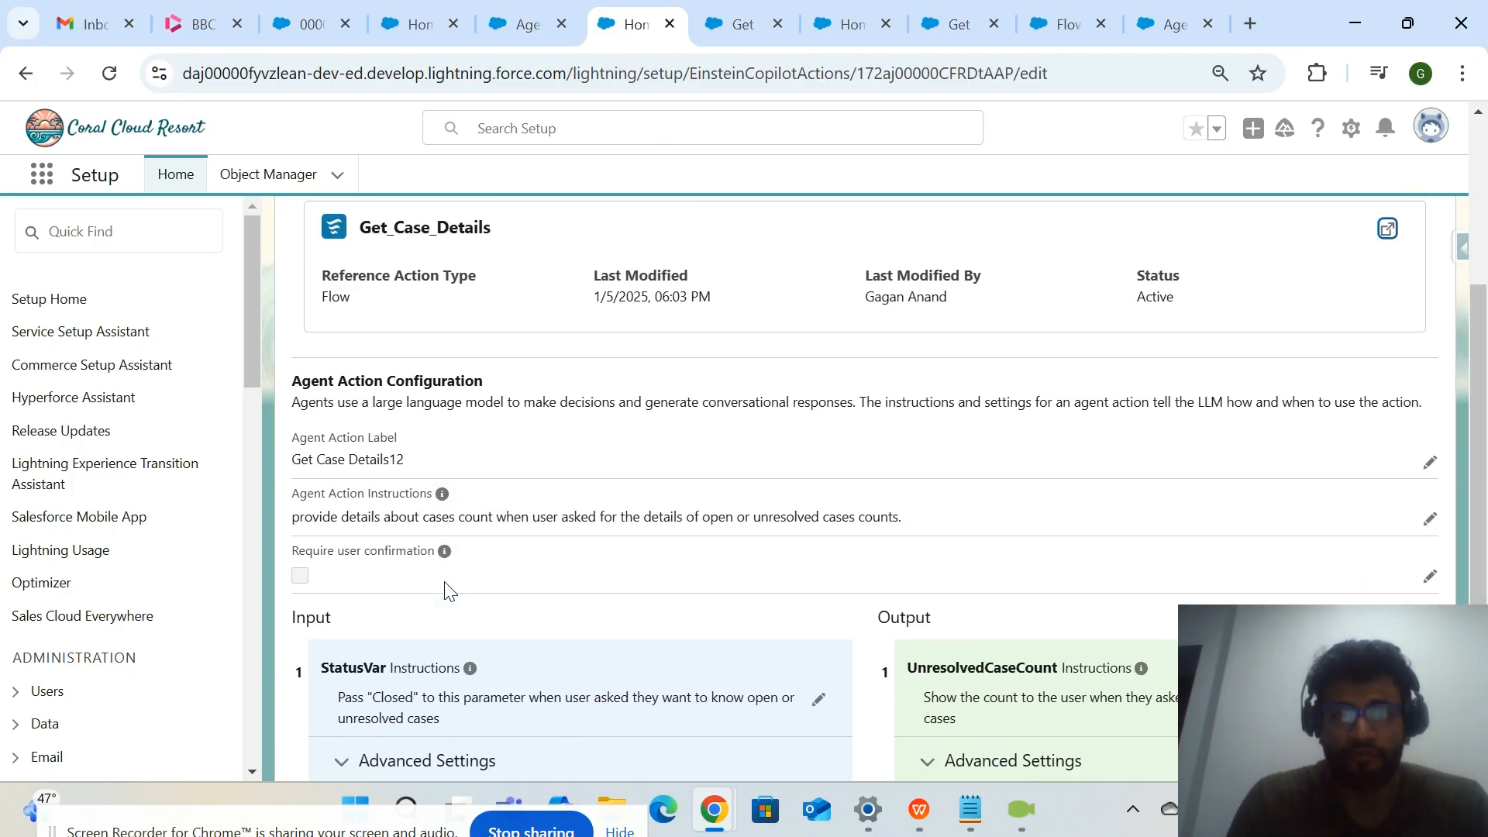
scroll(514, 597, down, 5)
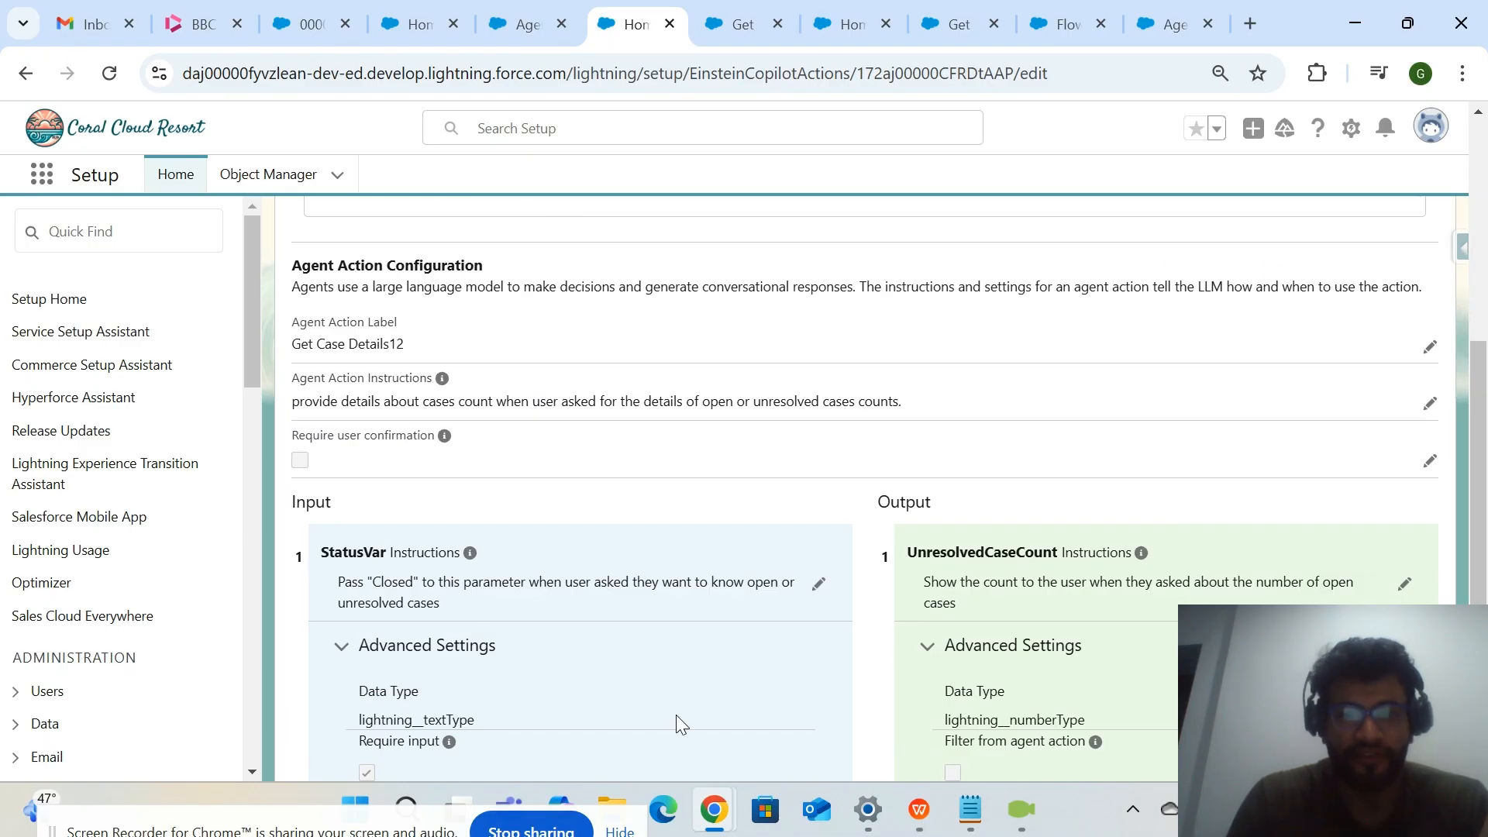
scroll(834, 630, up, 2)
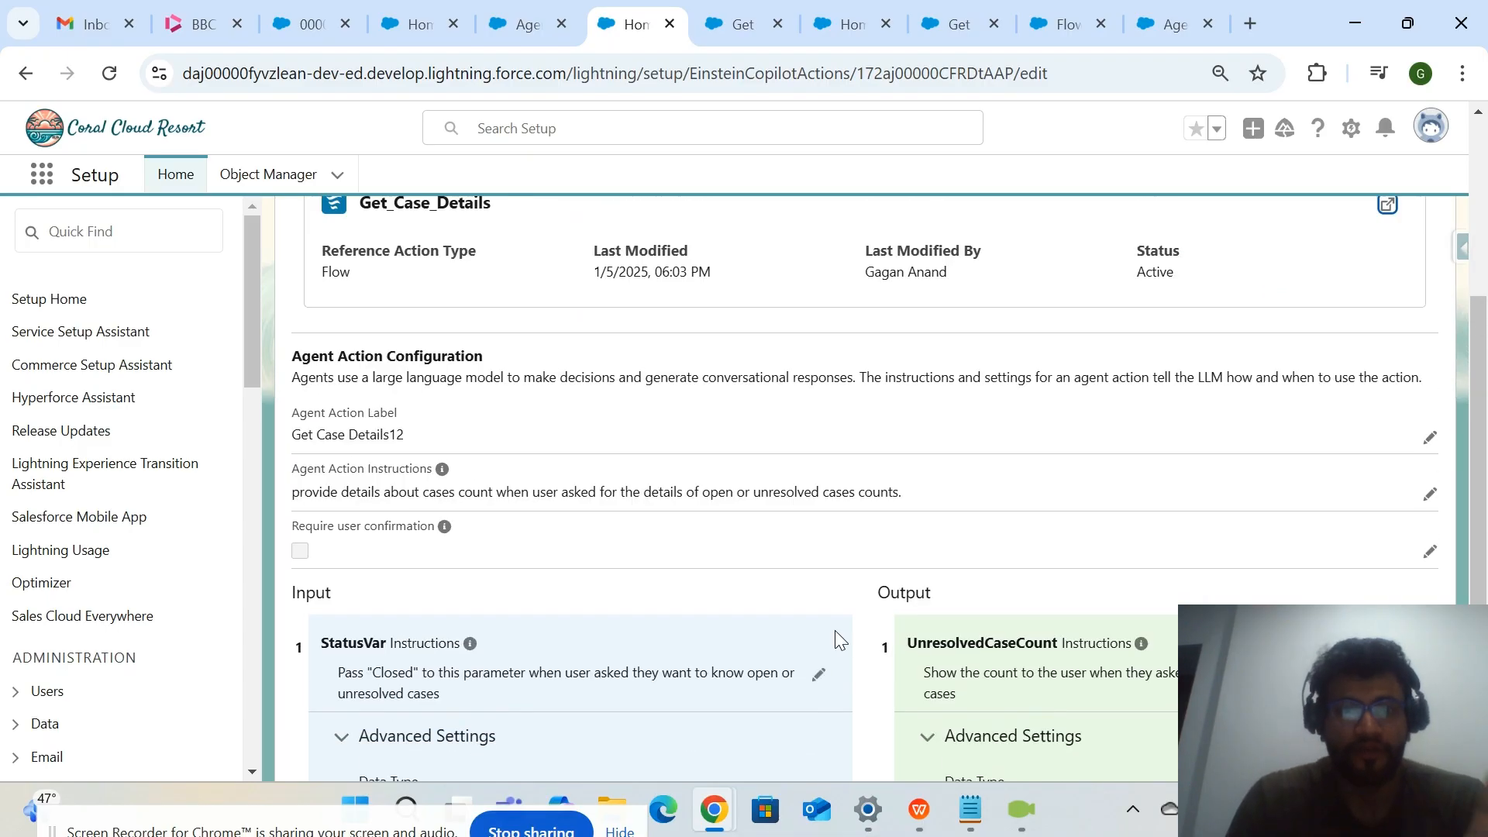
scroll(835, 630, up, 1)
scroll(835, 630, down, 3)
scroll(835, 630, up, 3)
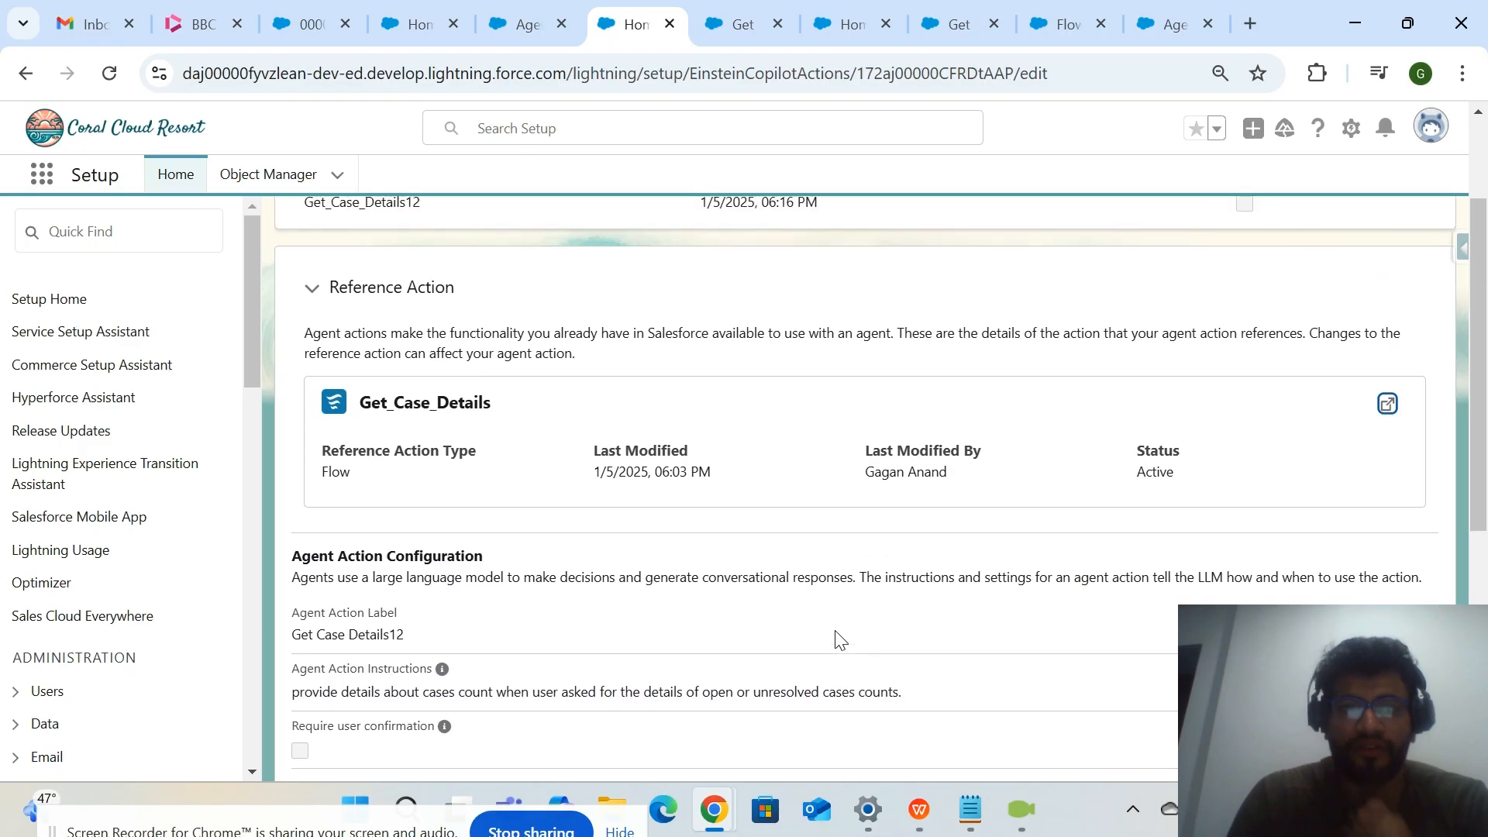
scroll(804, 582, down, 2)
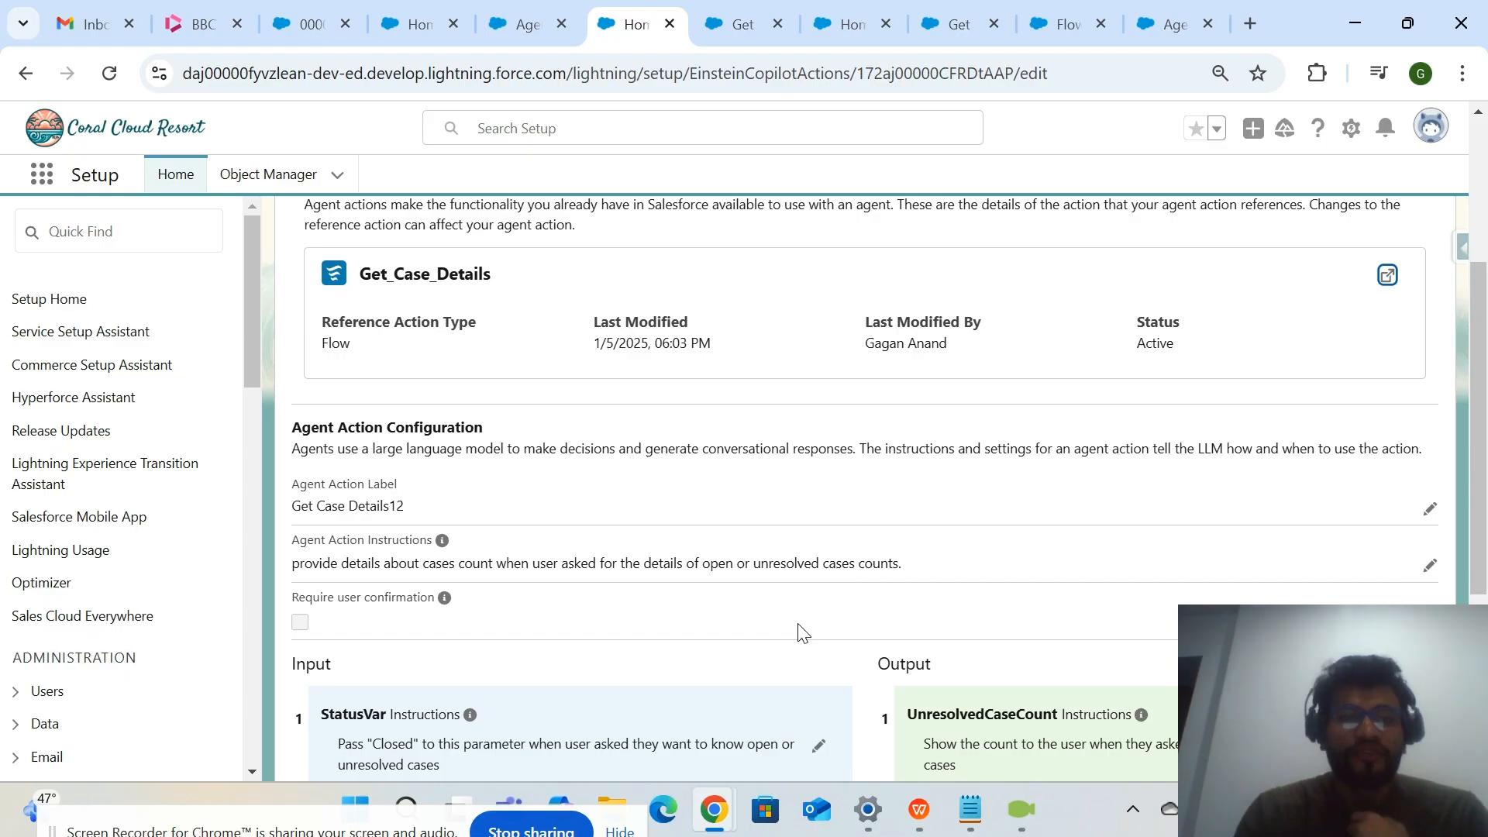
scroll(801, 631, down, 3)
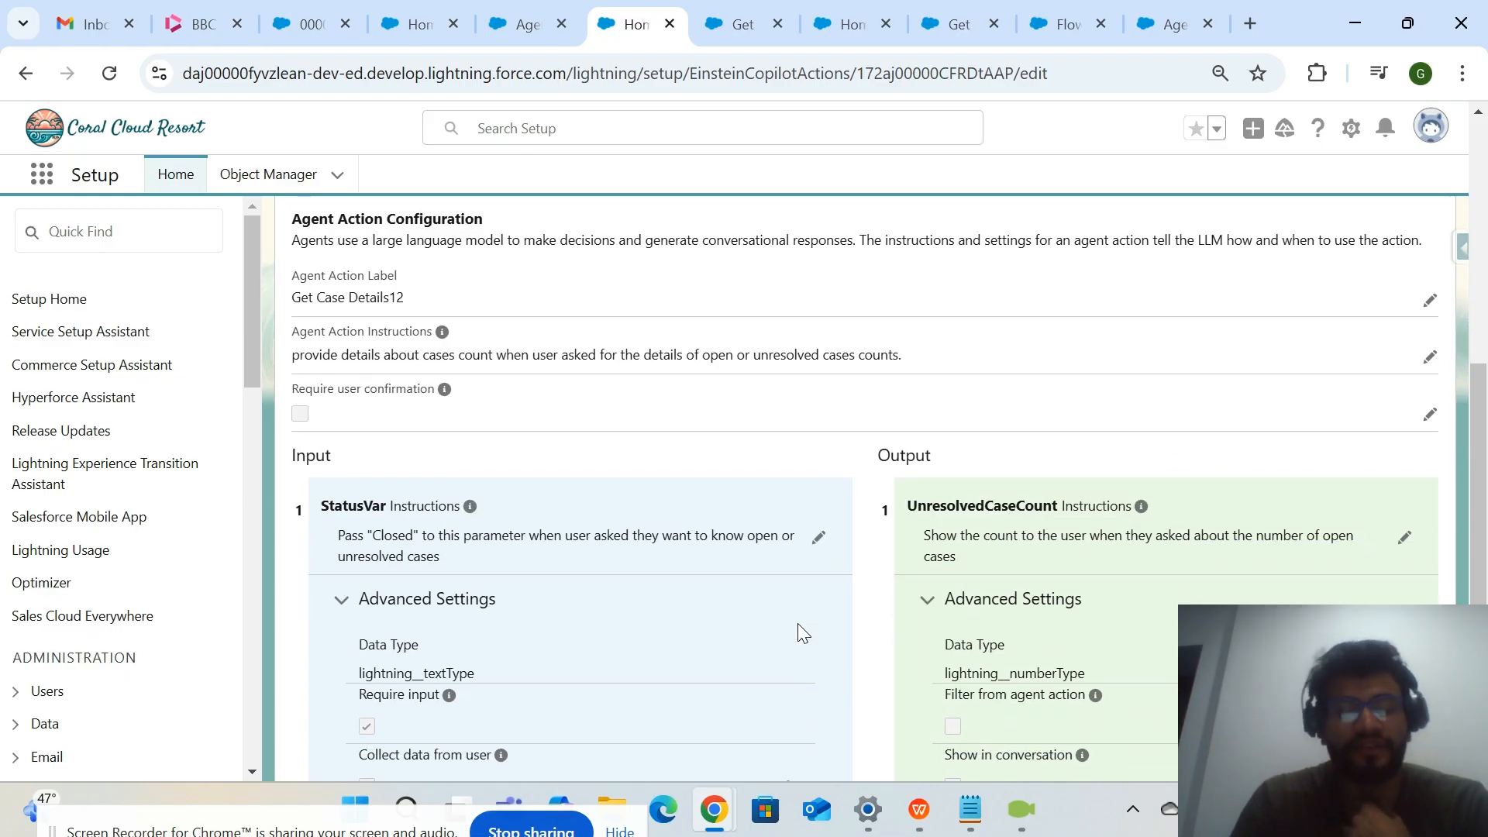
Examine the StatusVar instructions about passing "Closed" for open or unresolved cases, along with the adjacent UnresolvedCaseCount output settings.
double_click(397, 540)
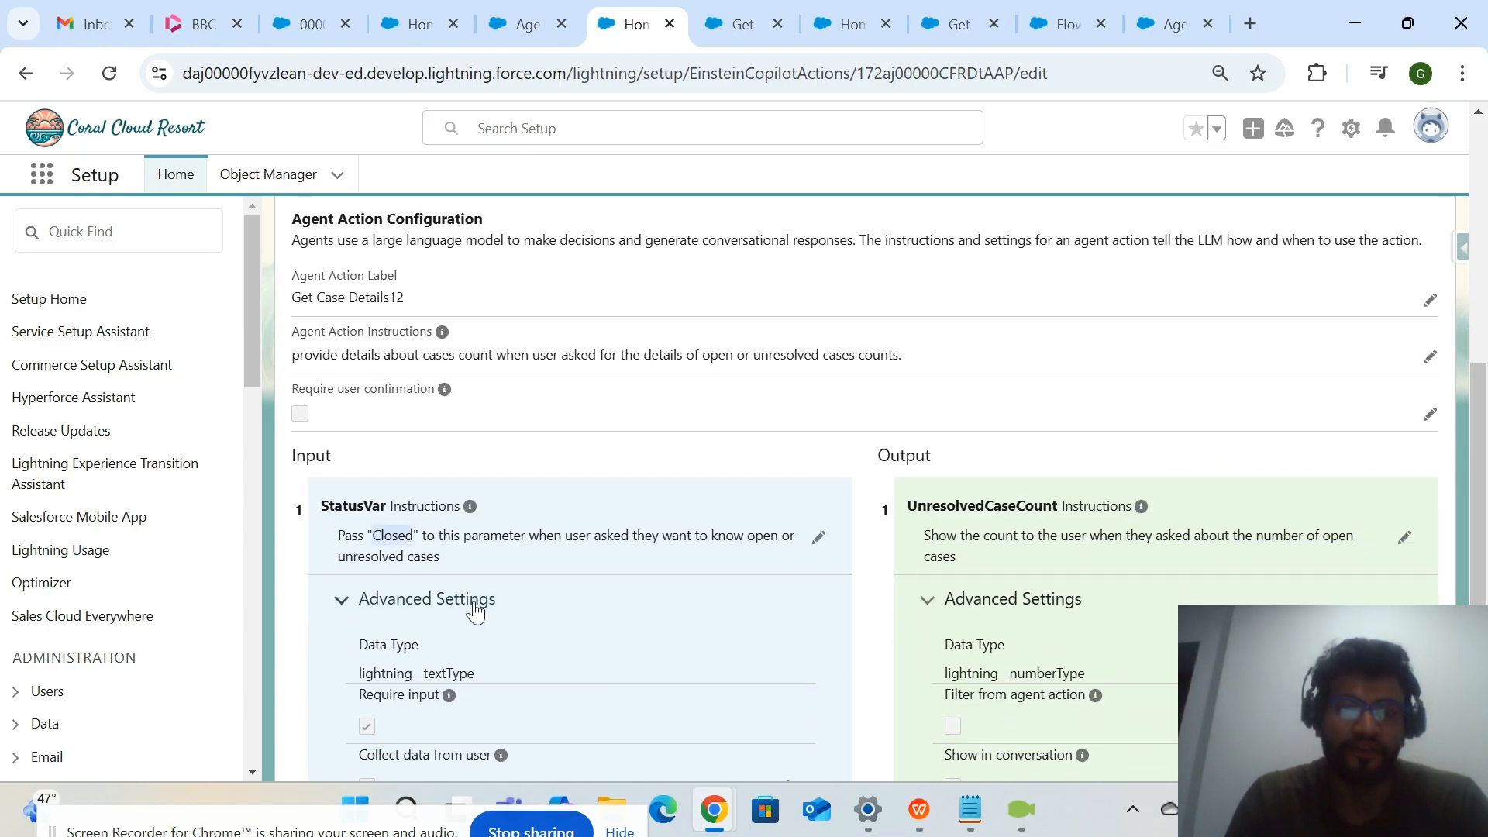
scroll(473, 602, up, 1)
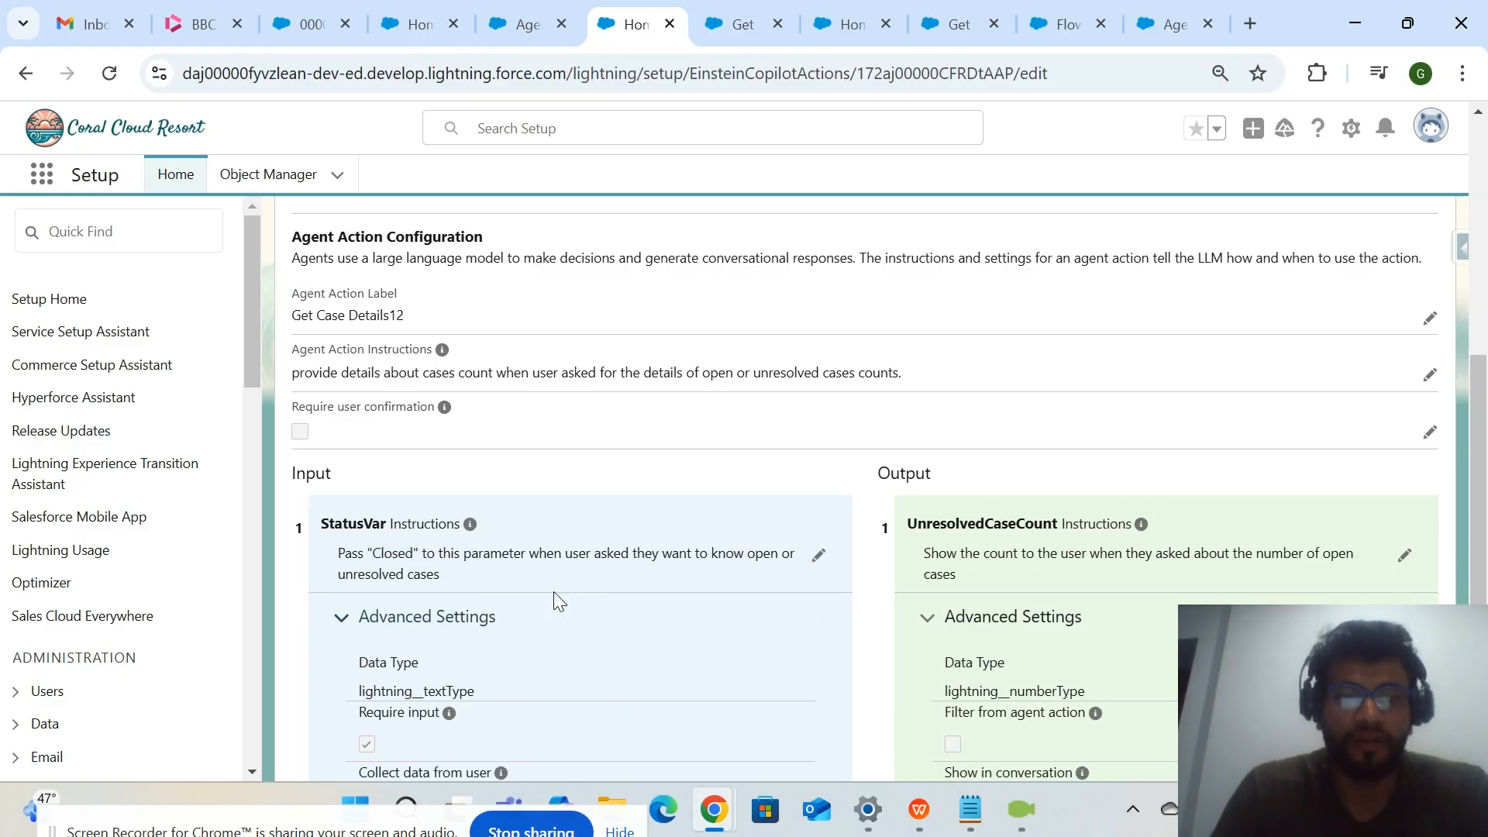
scroll(424, 573, down, 1)
drag(325, 465, 463, 490)
click(462, 490)
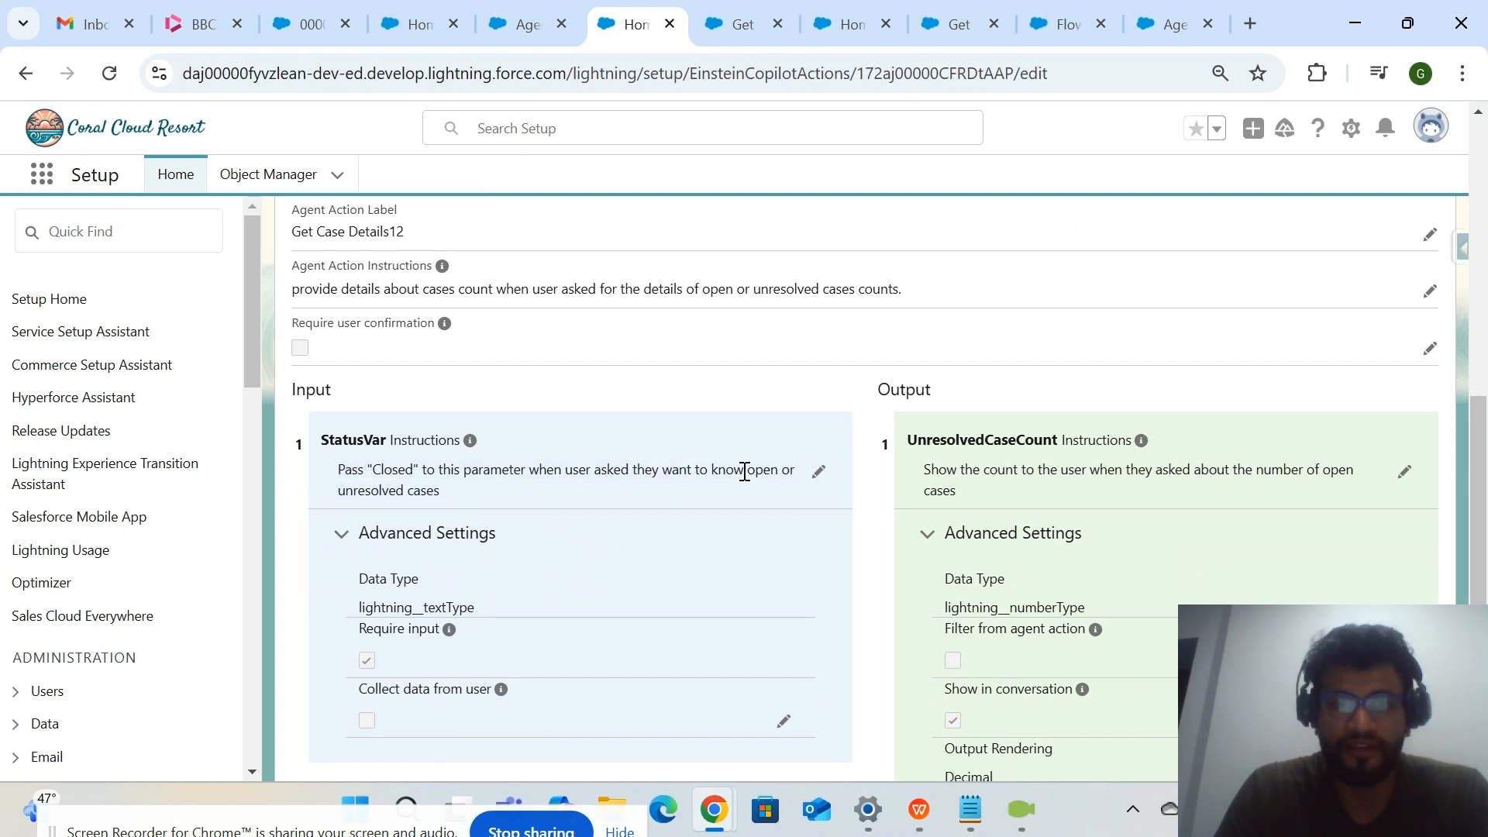
drag(795, 477, 760, 494)
click(760, 495)
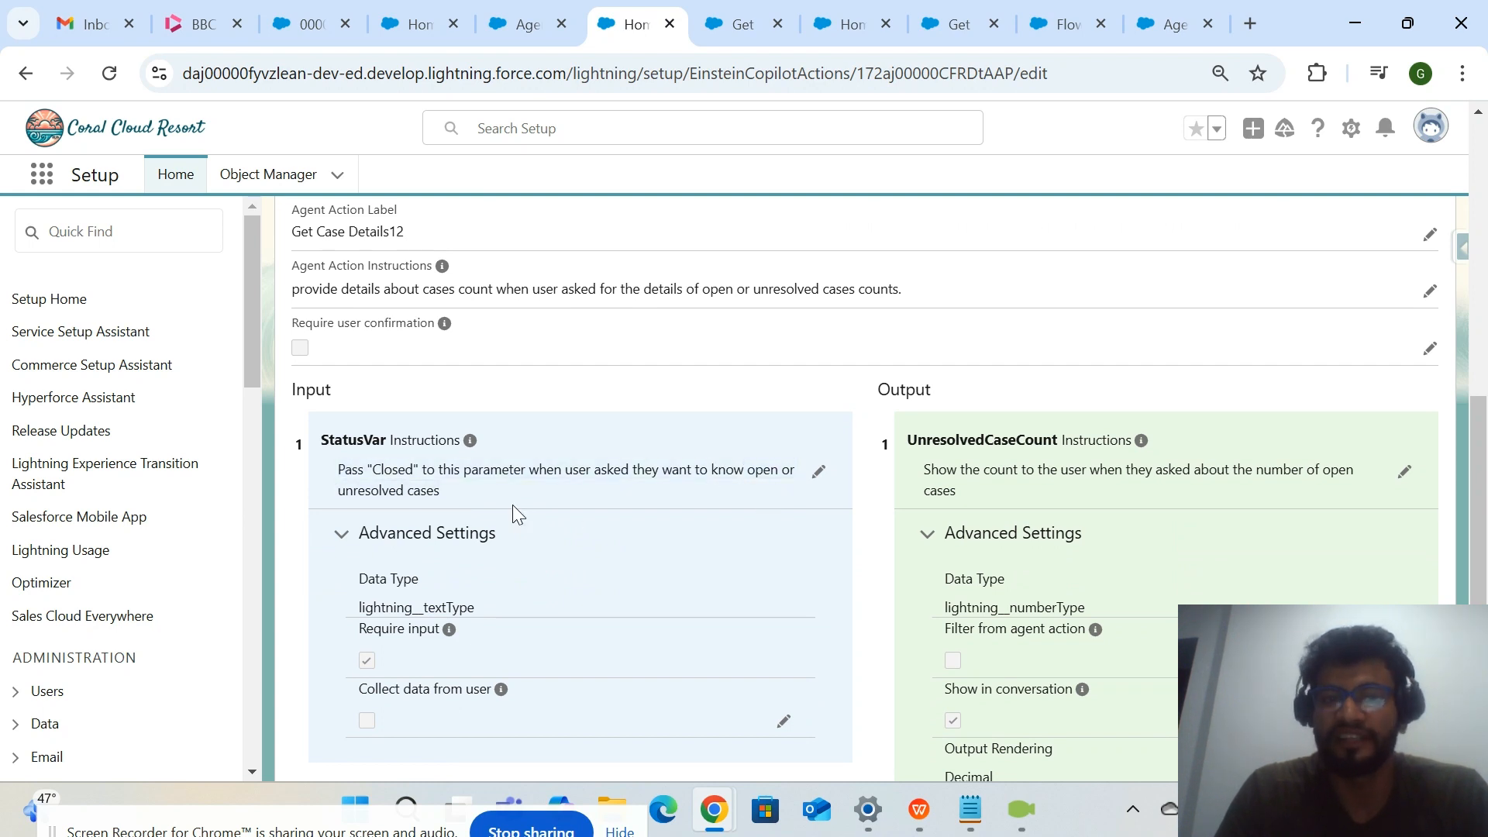
double_click(382, 471)
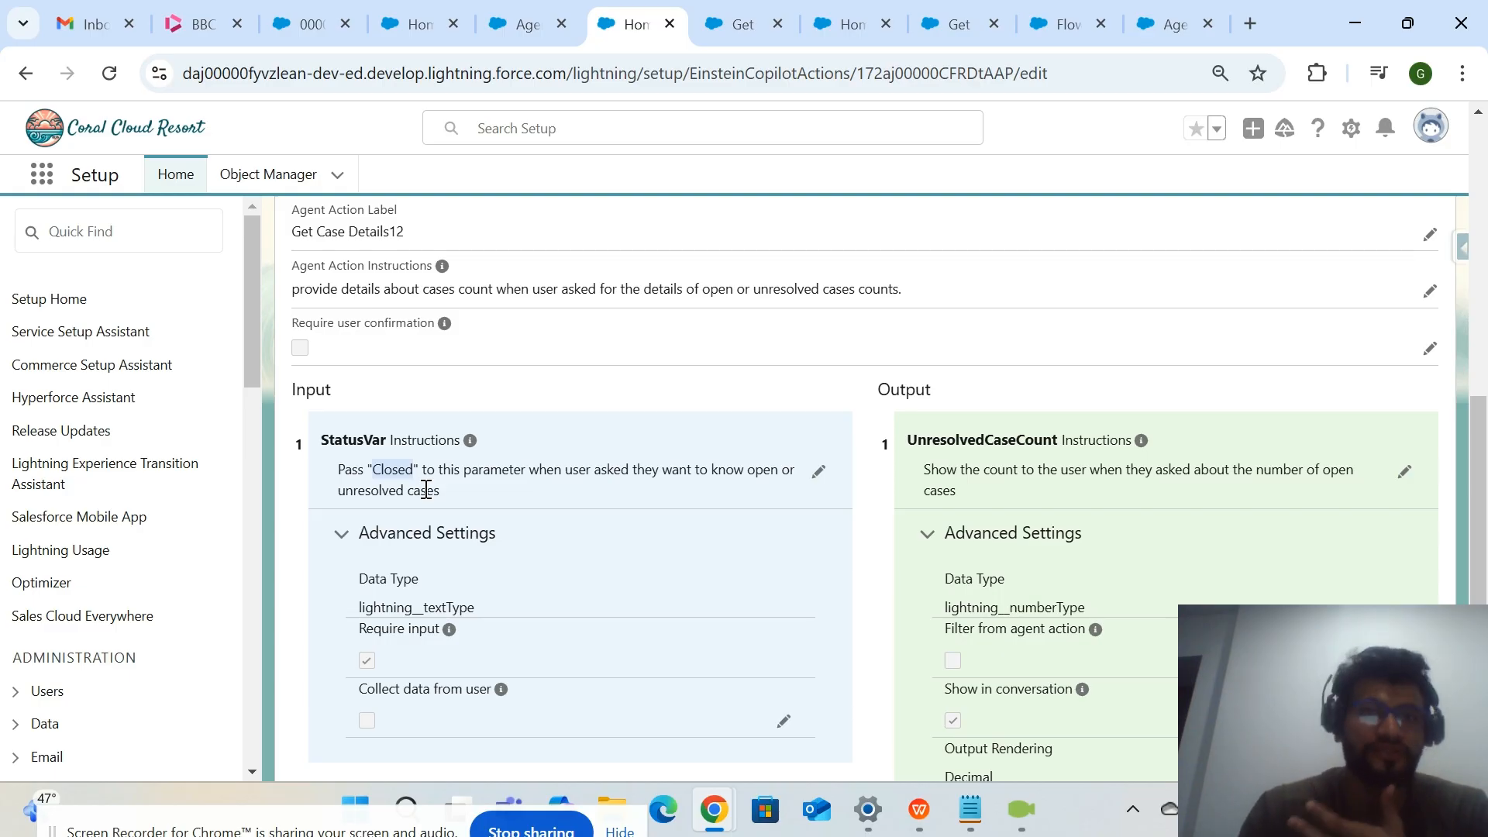
click(694, 508)
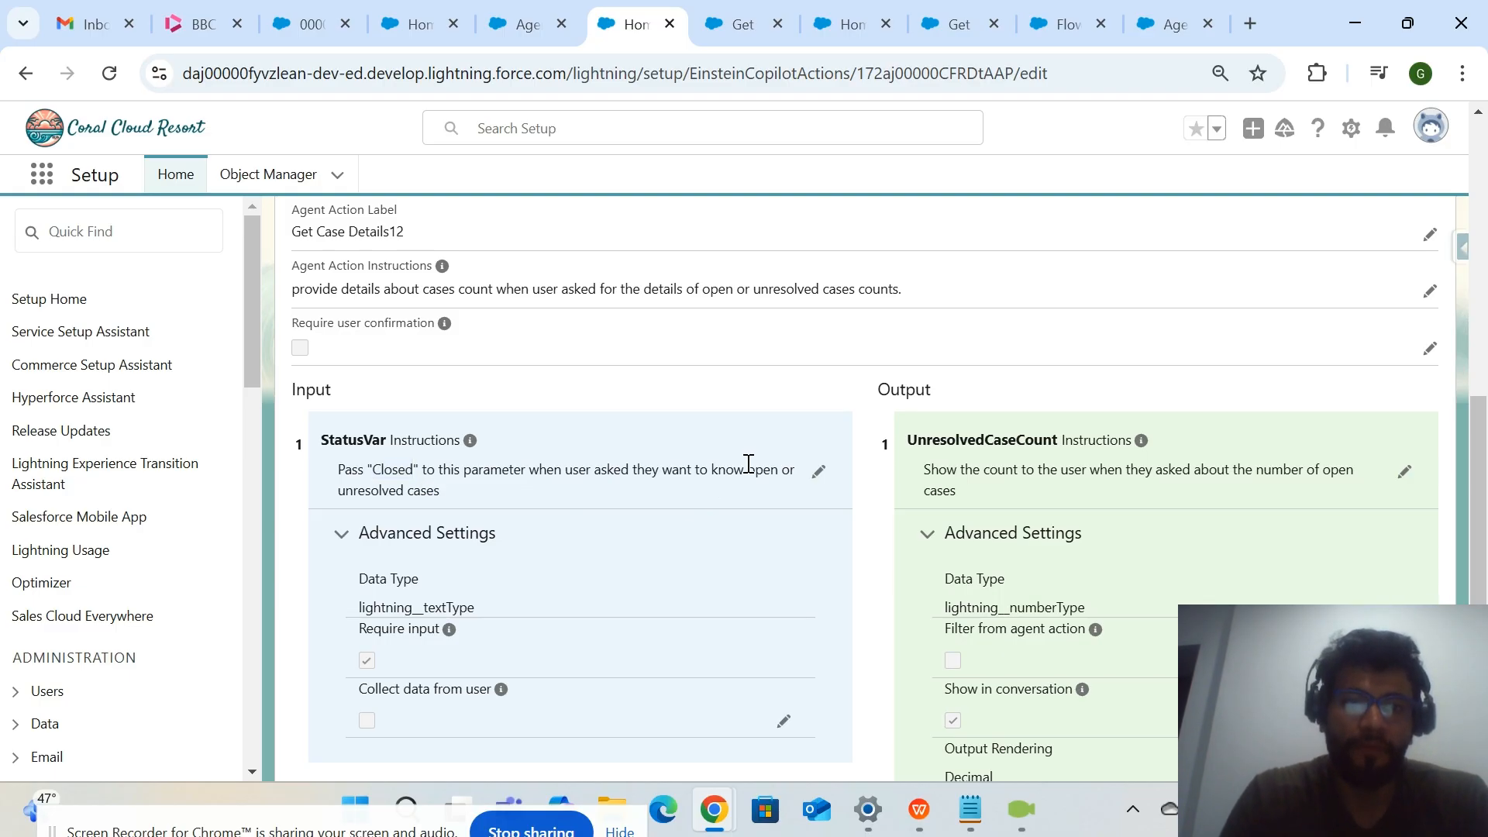
drag(754, 468, 749, 494)
click(435, 474)
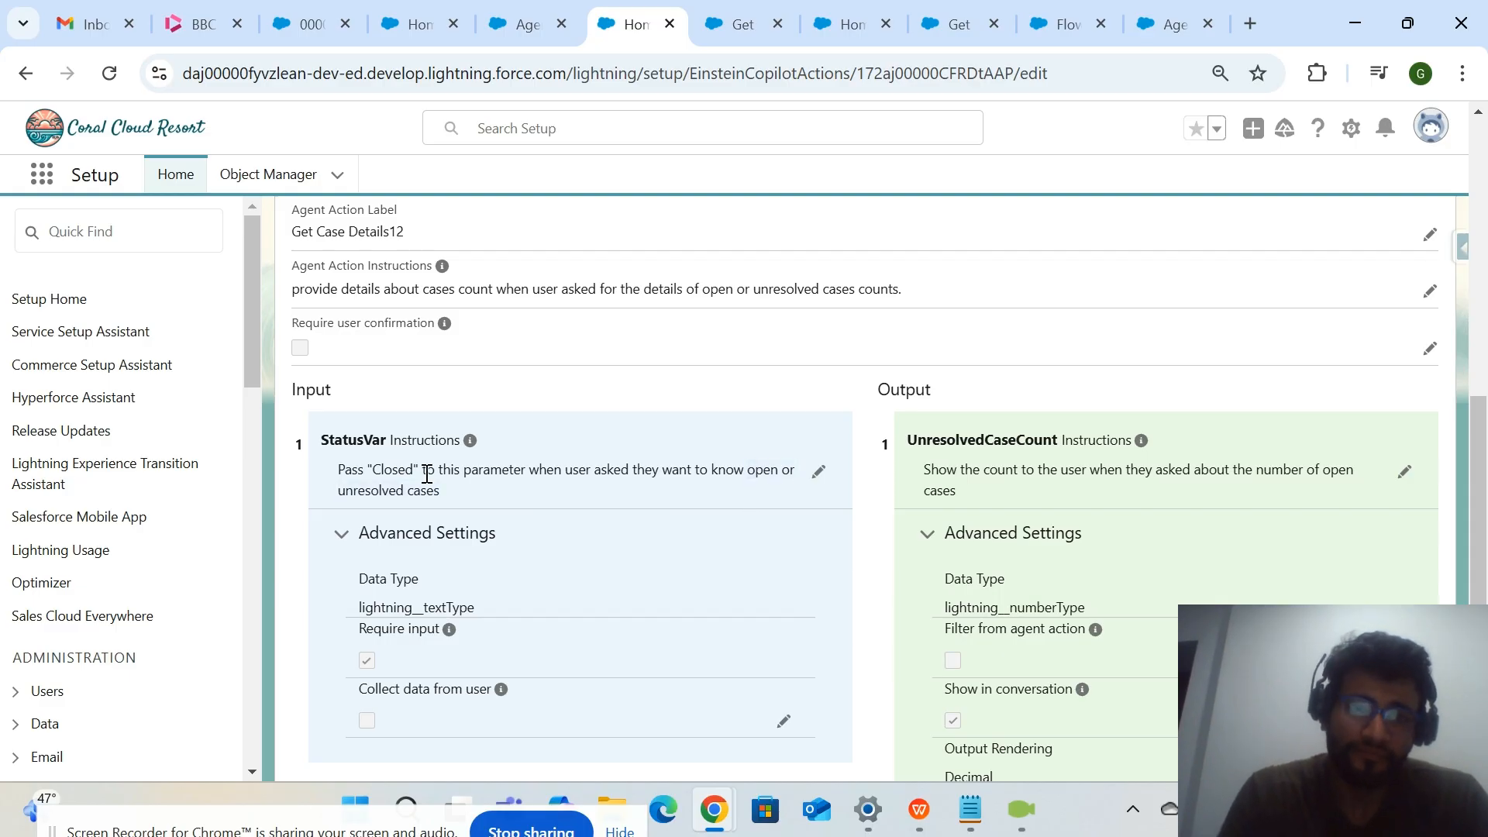
double_click(398, 469)
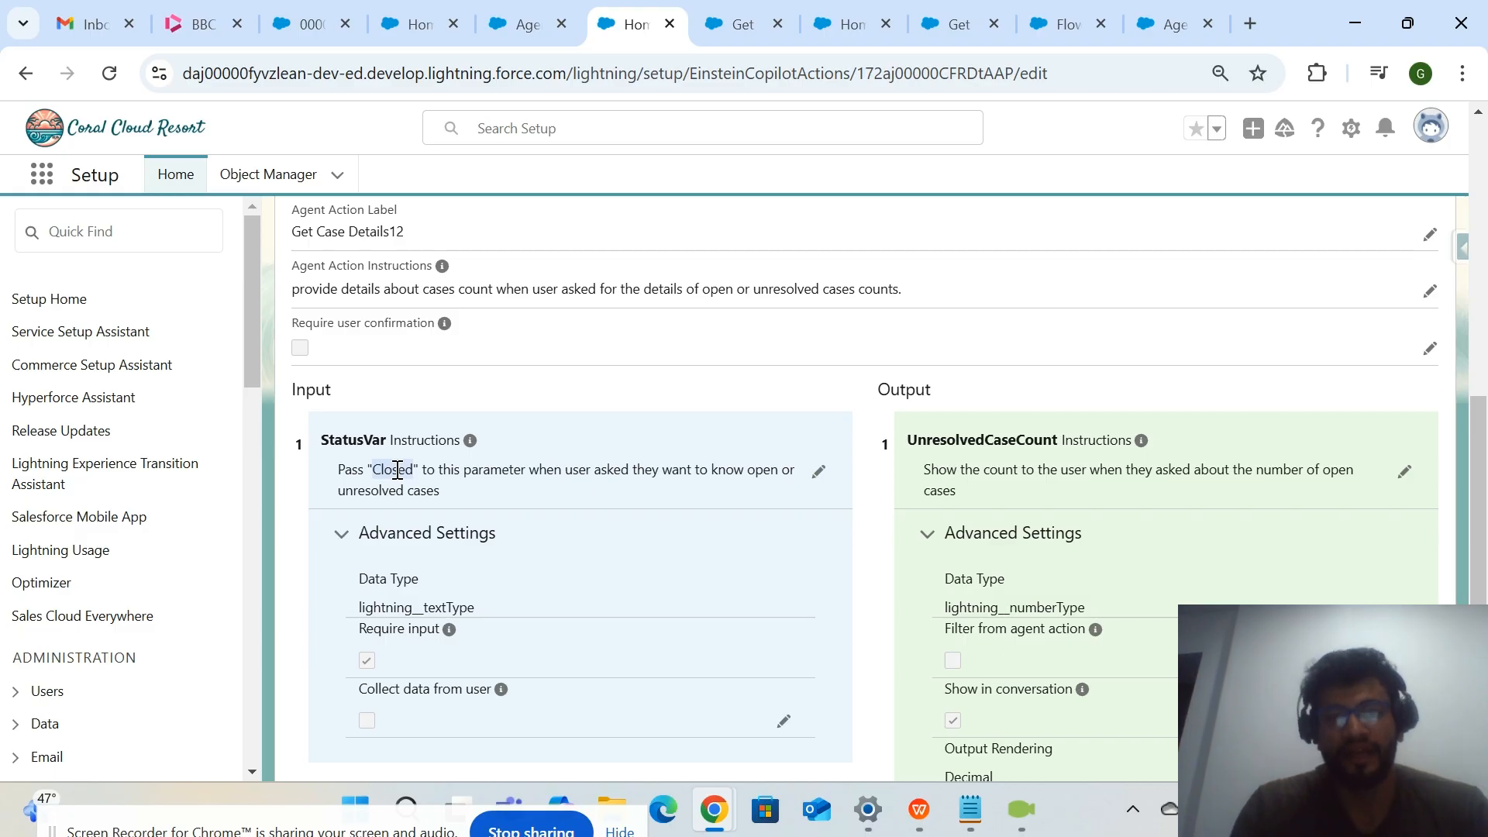
scroll(471, 571, down, 1)
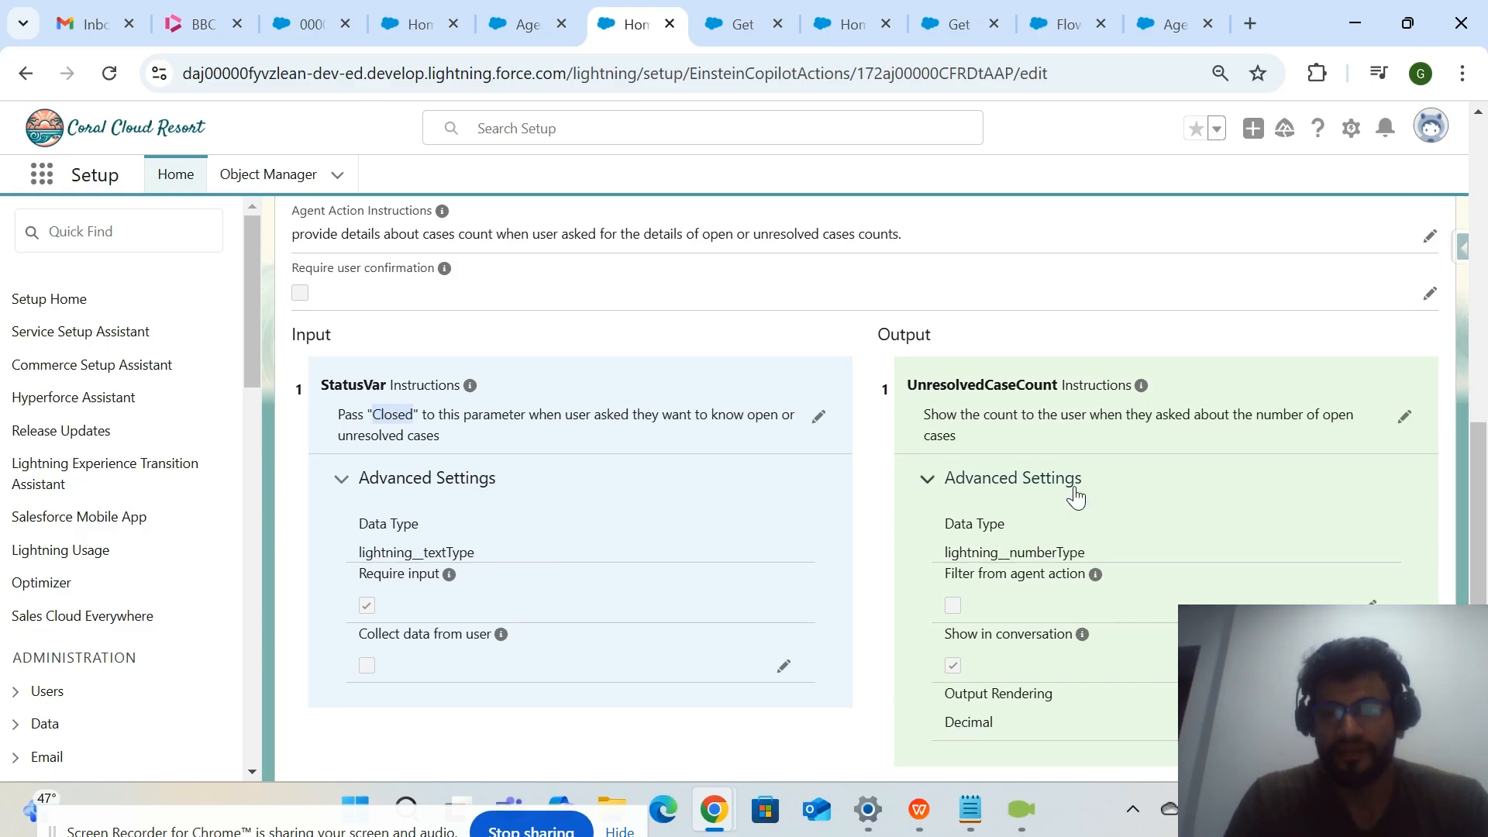
Examine the UnresolvedCaseCount output's advanced settings, especially Show in conversation and Output Rendering, and the action's reference flow.
scroll(1073, 490, down, 1)
drag(1073, 493, 1016, 713)
click(1016, 713)
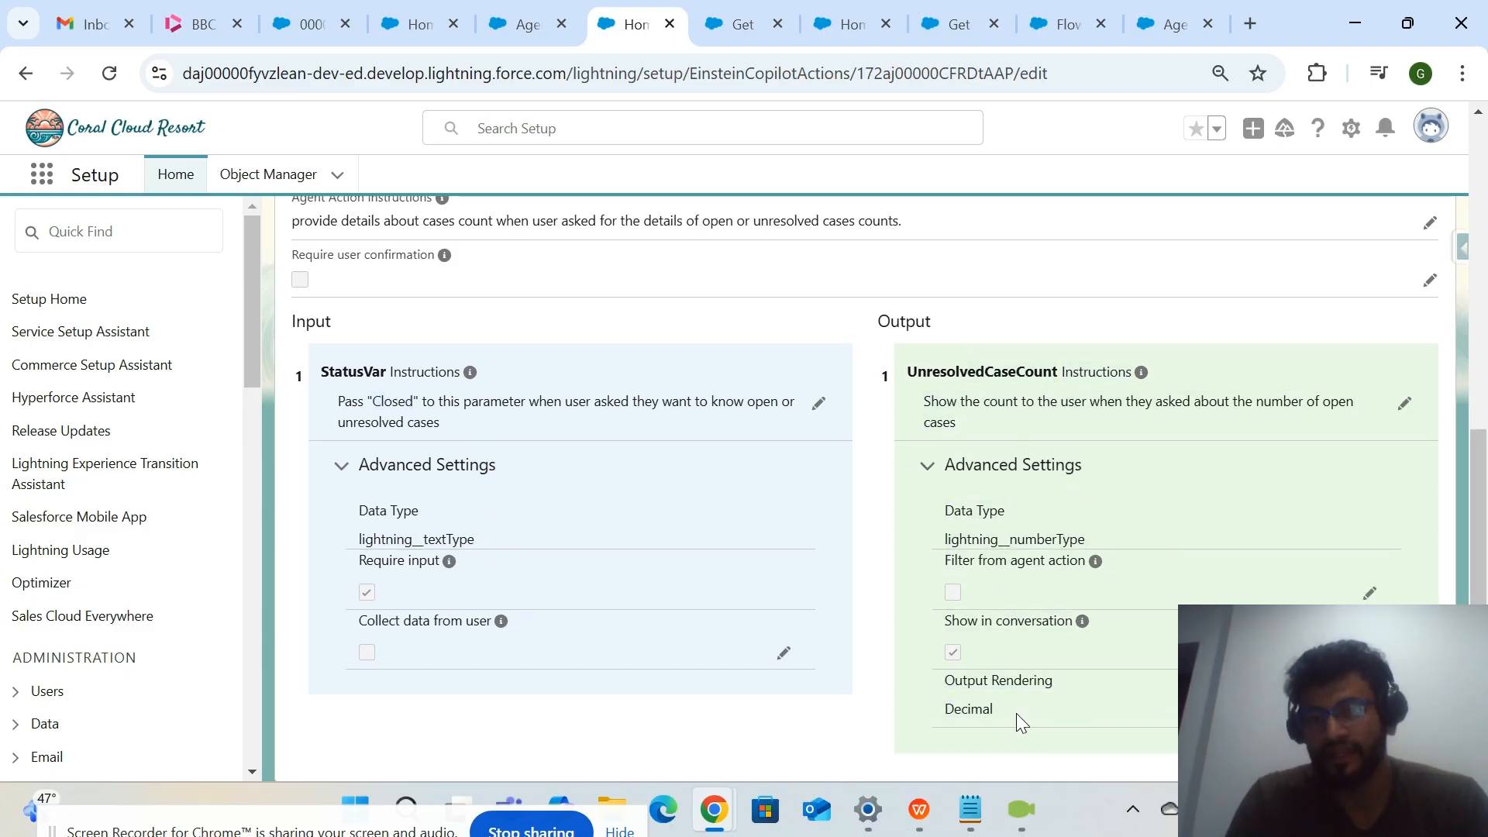
drag(1100, 622, 950, 622)
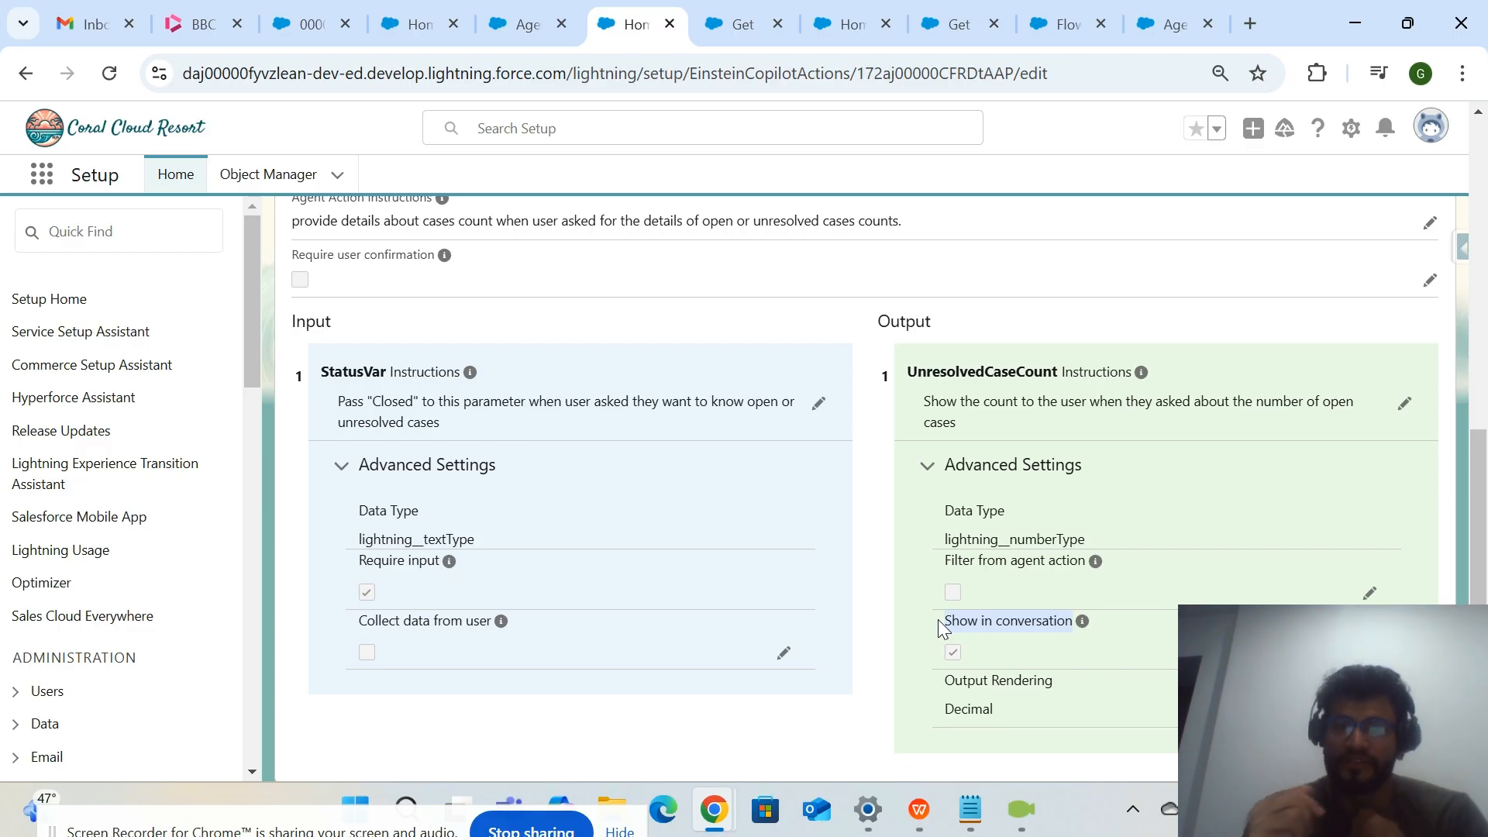
scroll(939, 626, up, 3)
scroll(940, 626, down, 3)
scroll(939, 627, up, 2)
scroll(773, 250, up, 6)
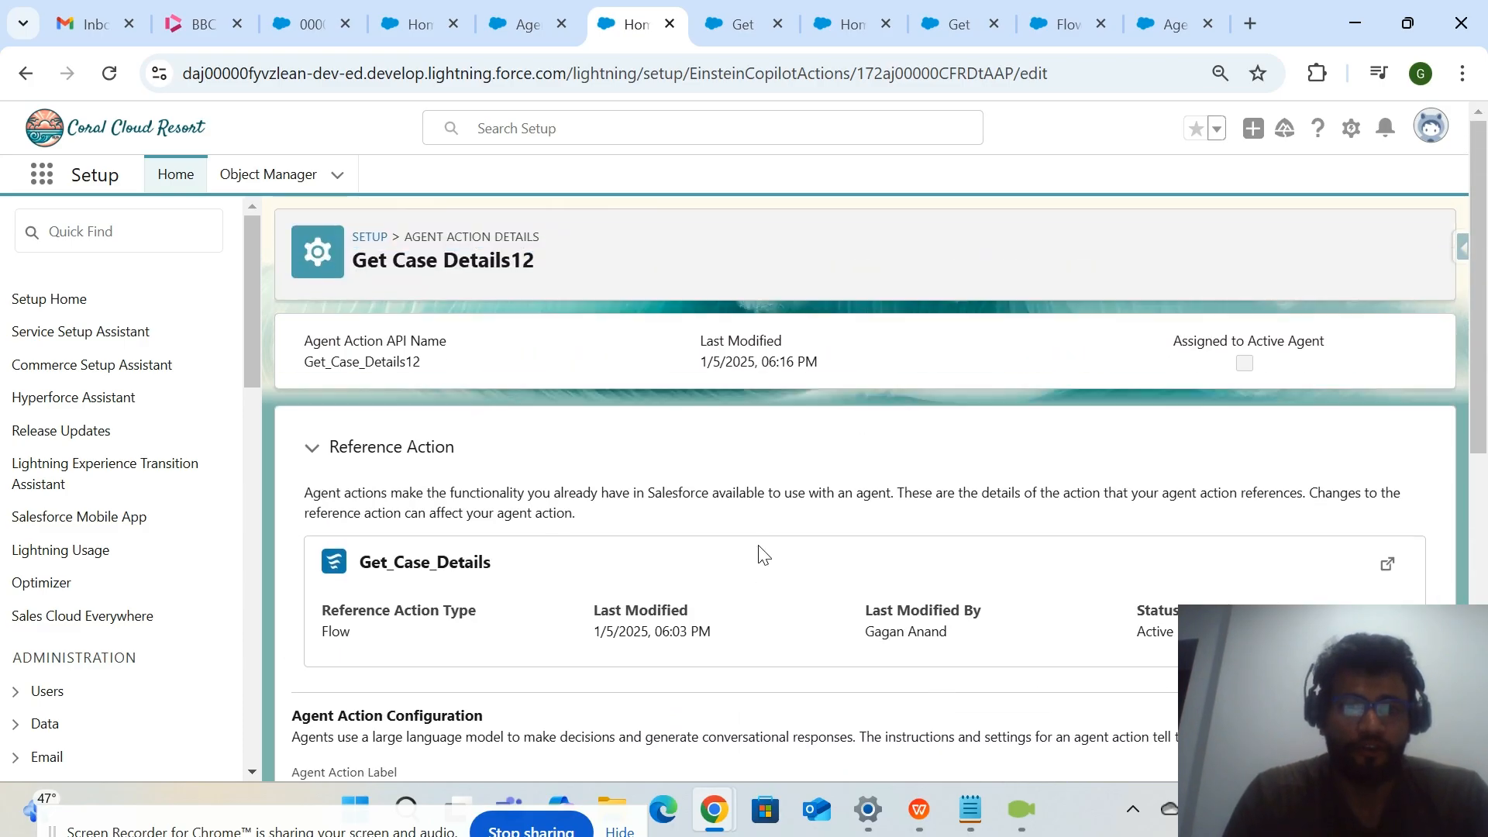
In the Get Case Details flow, show the Toolbox and open the Get Case Details element at its case record filter.
click(741, 26)
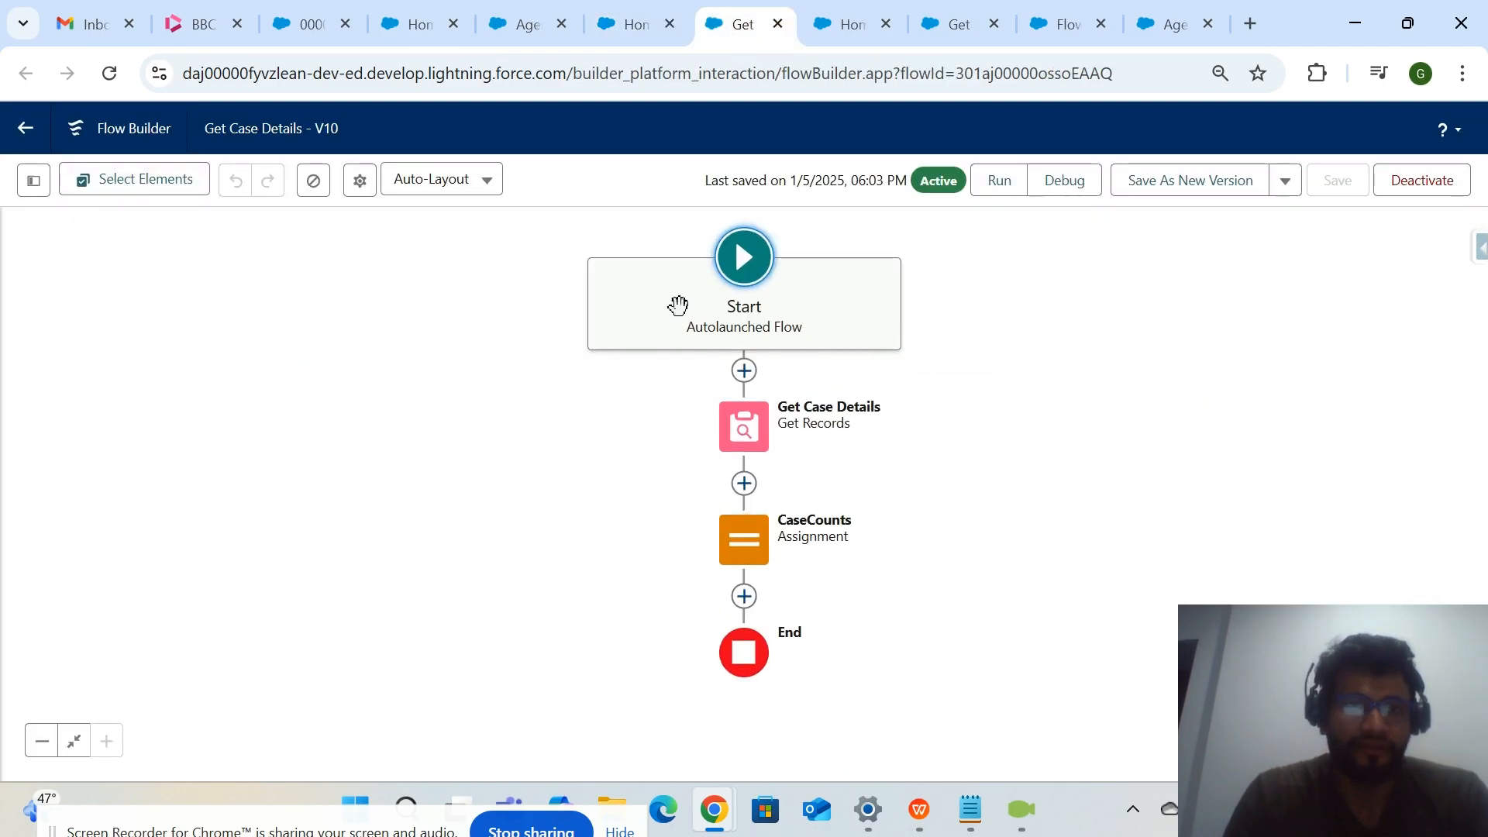
click(33, 183)
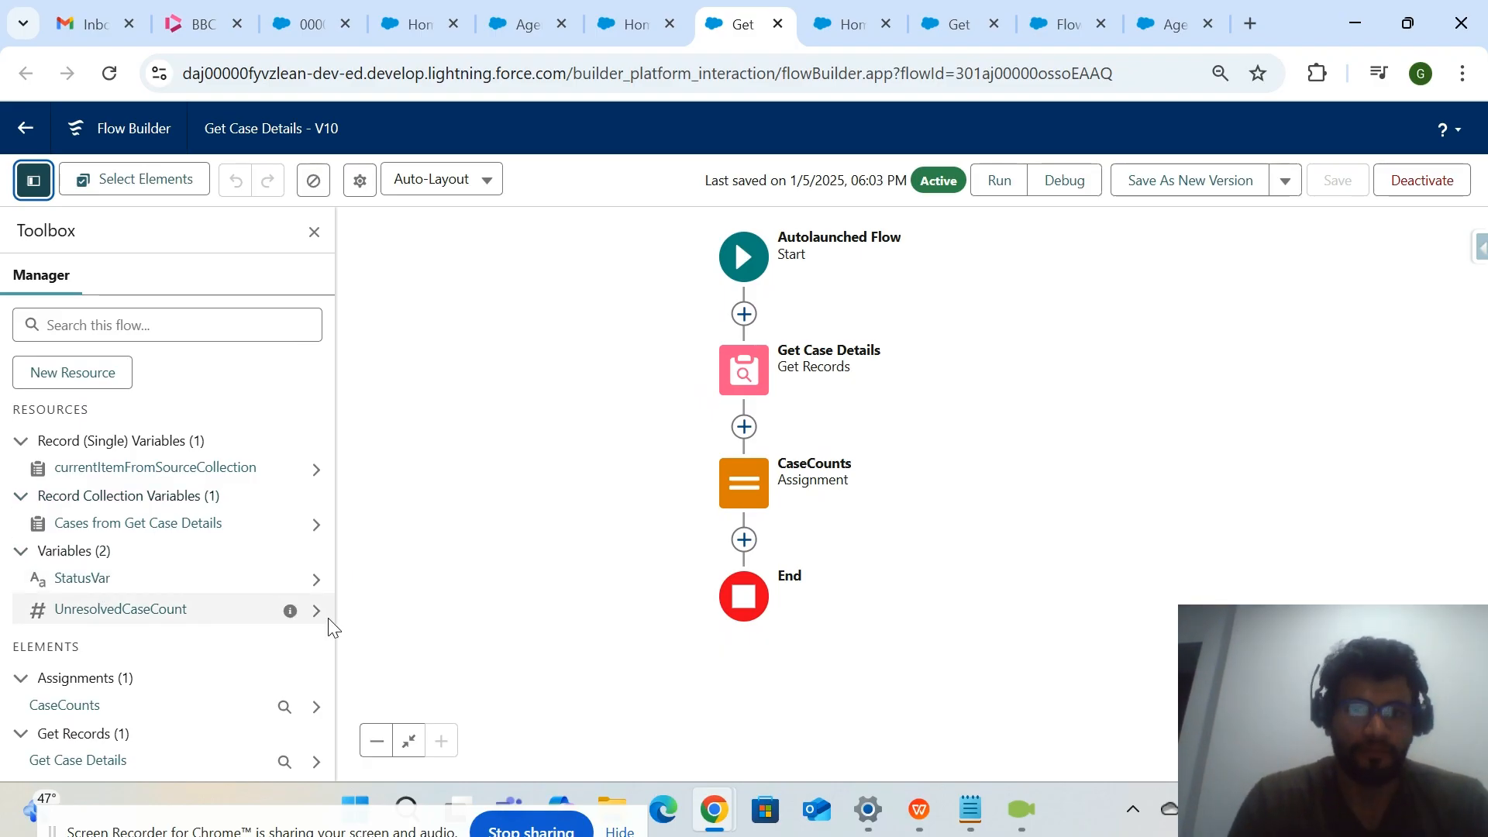
double_click(765, 393)
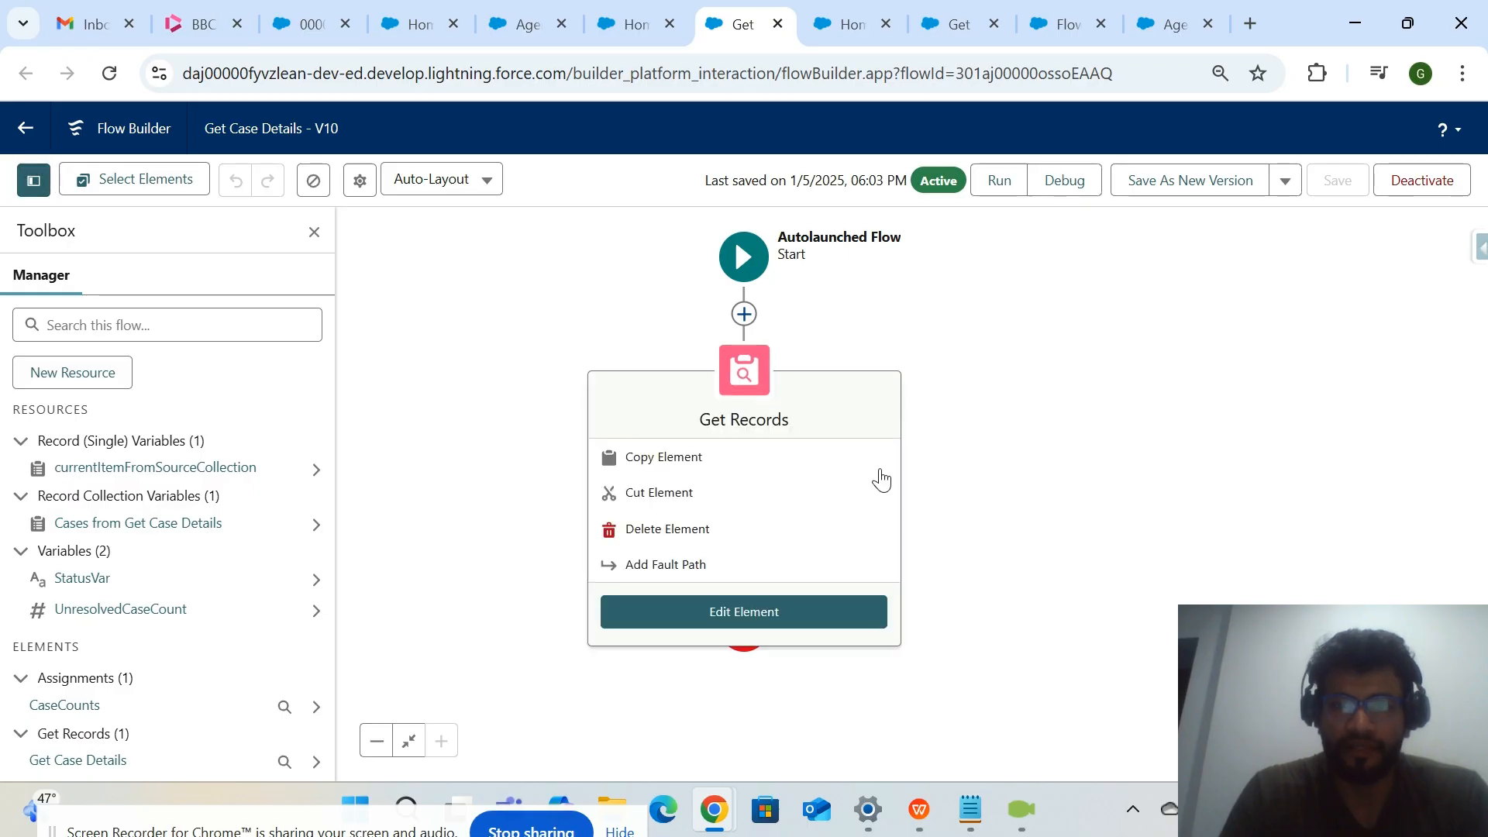
scroll(1125, 500, down, 1)
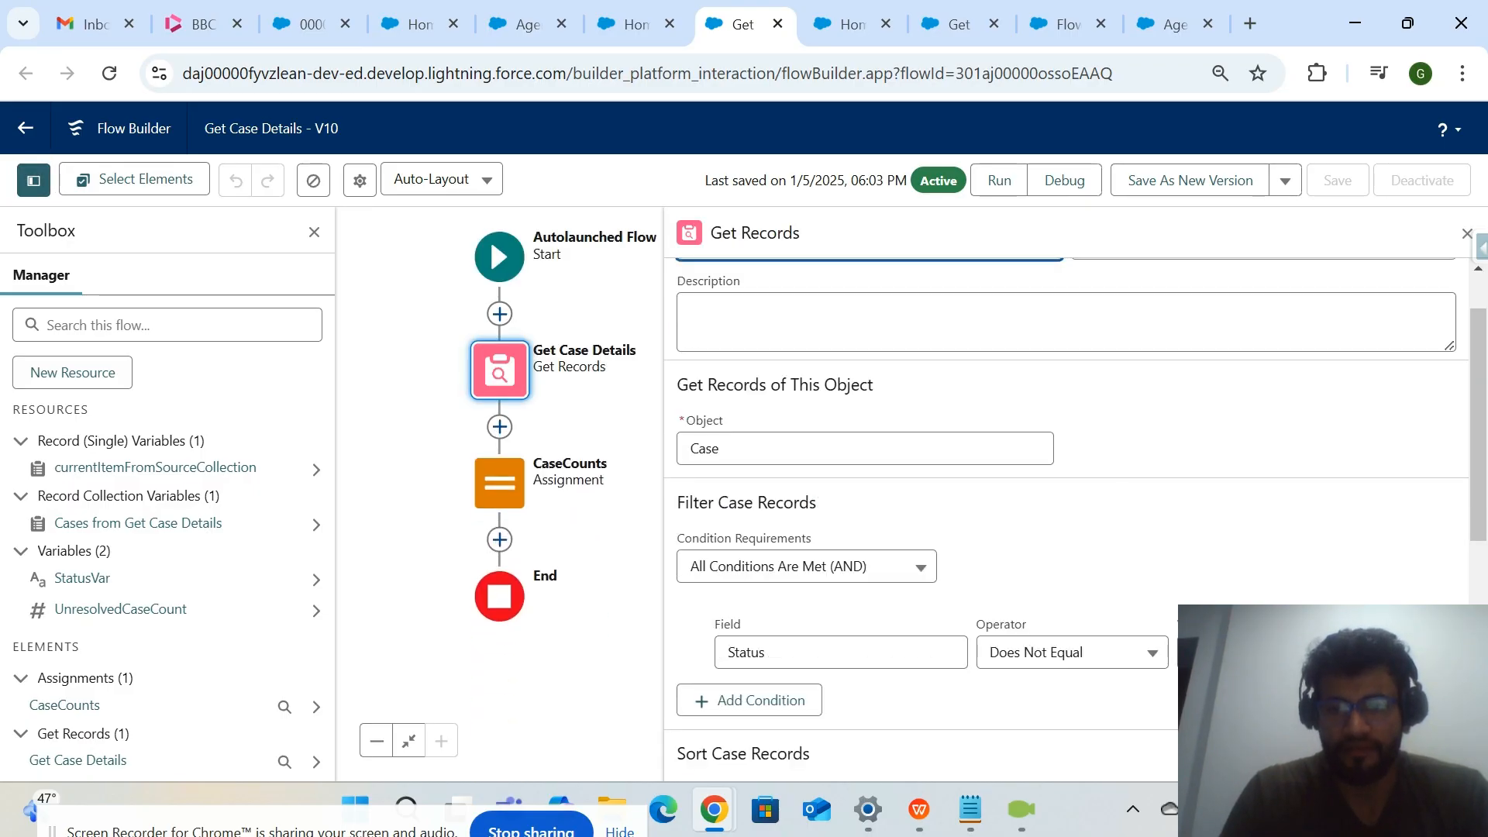
scroll(1125, 499, down, 1)
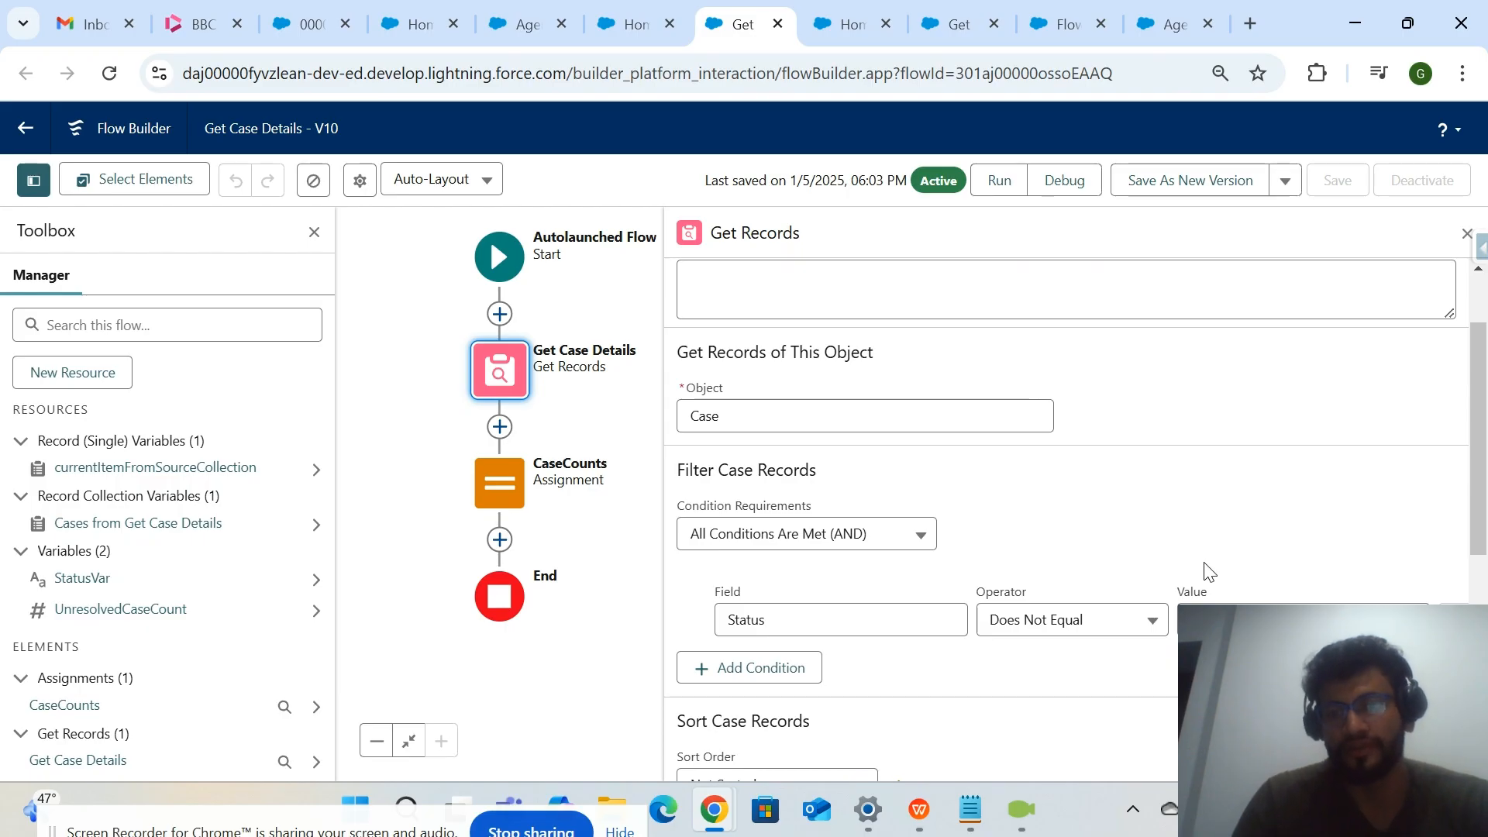
Compare the action's StatusVar input instructions with the StatusVar value used in the flow's Status filter.
click(622, 39)
scroll(546, 630, down, 6)
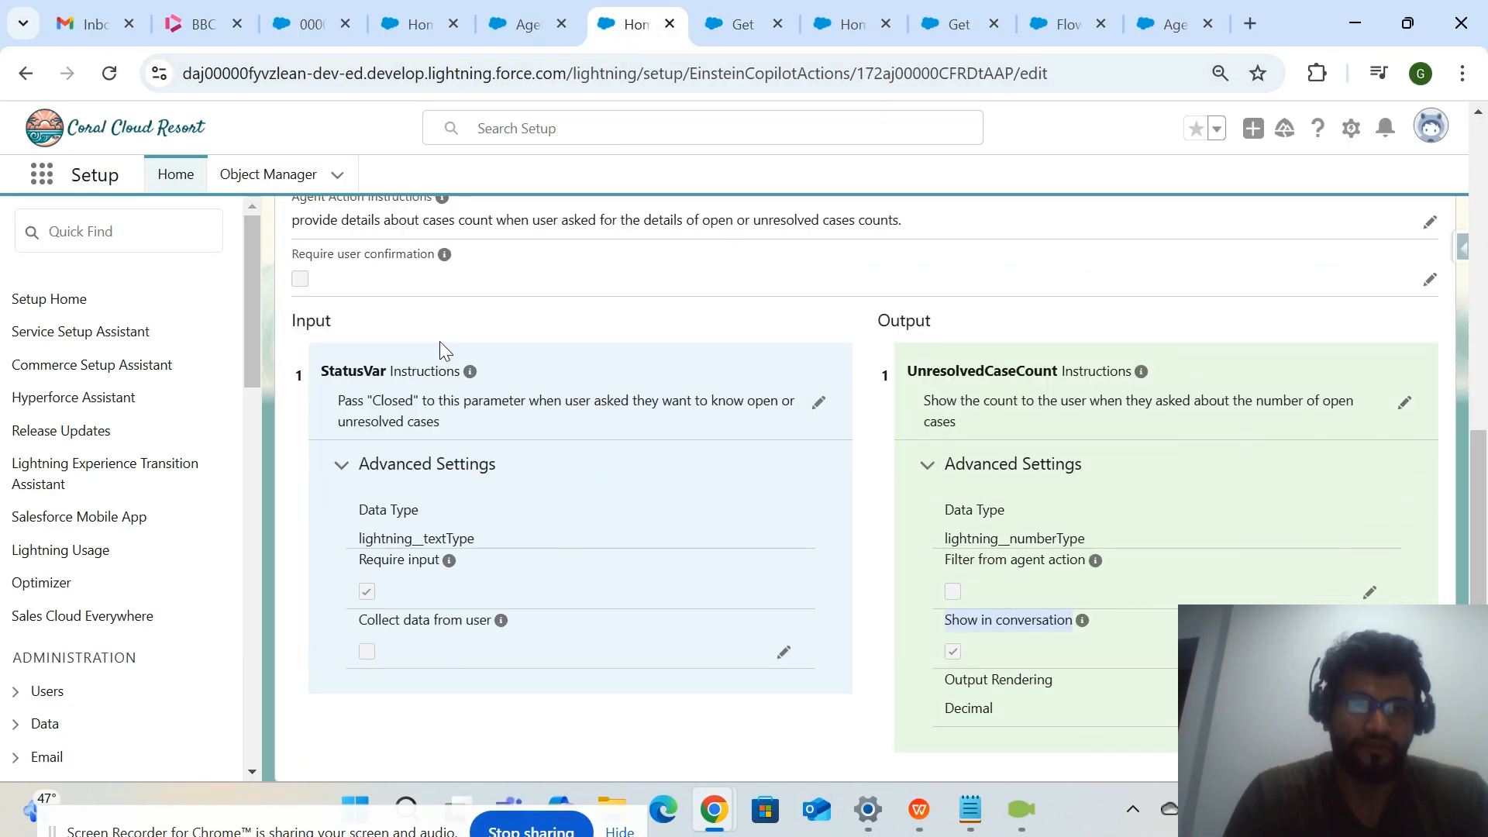
click(740, 31)
scroll(743, 422, down, 2)
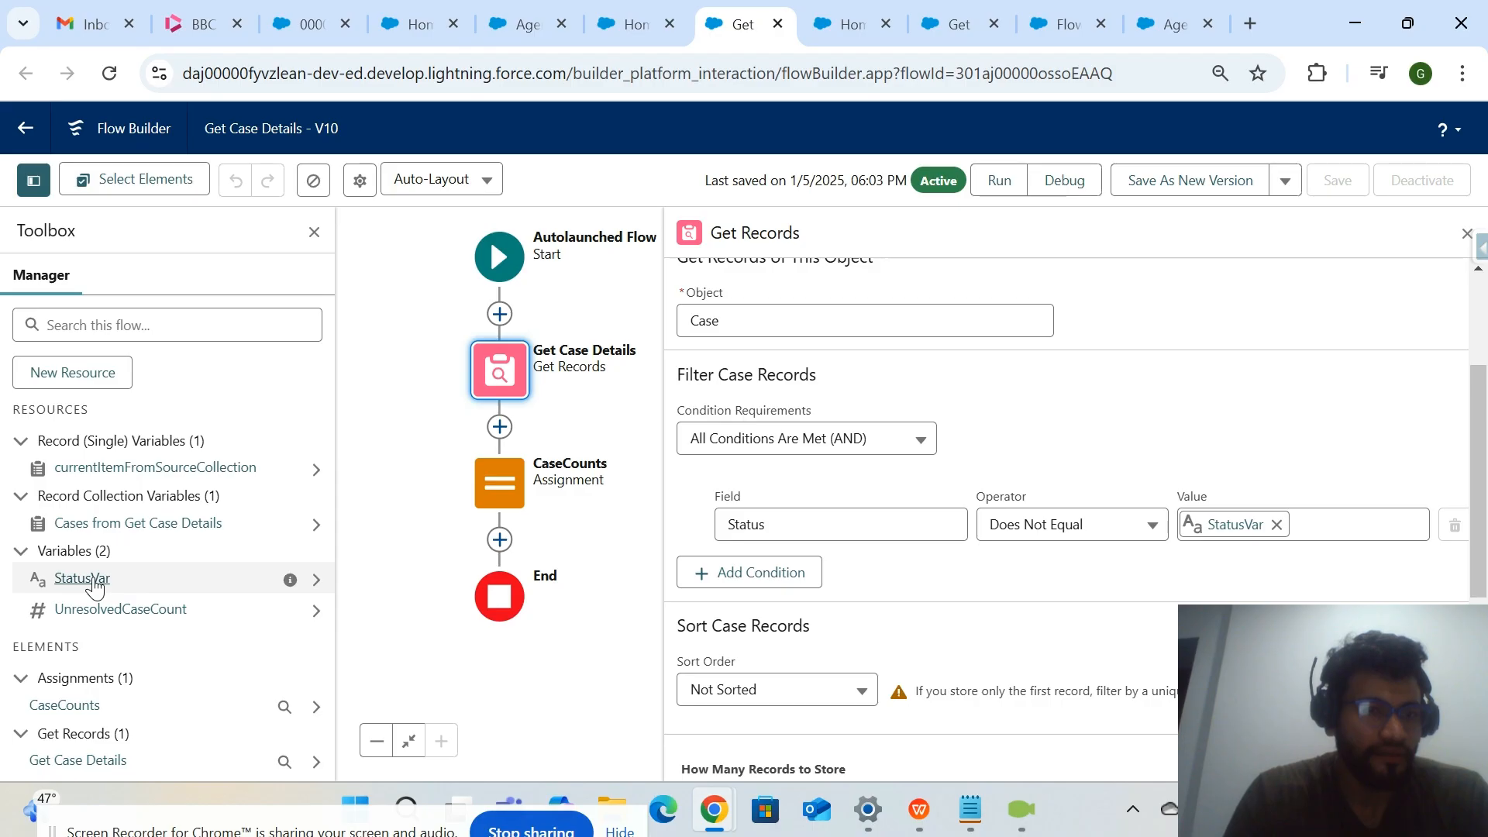
Inspect the StatusVar variable's name, default value and input availability, and close it without changes.
click(82, 578)
drag(391, 289, 296, 294)
click(489, 265)
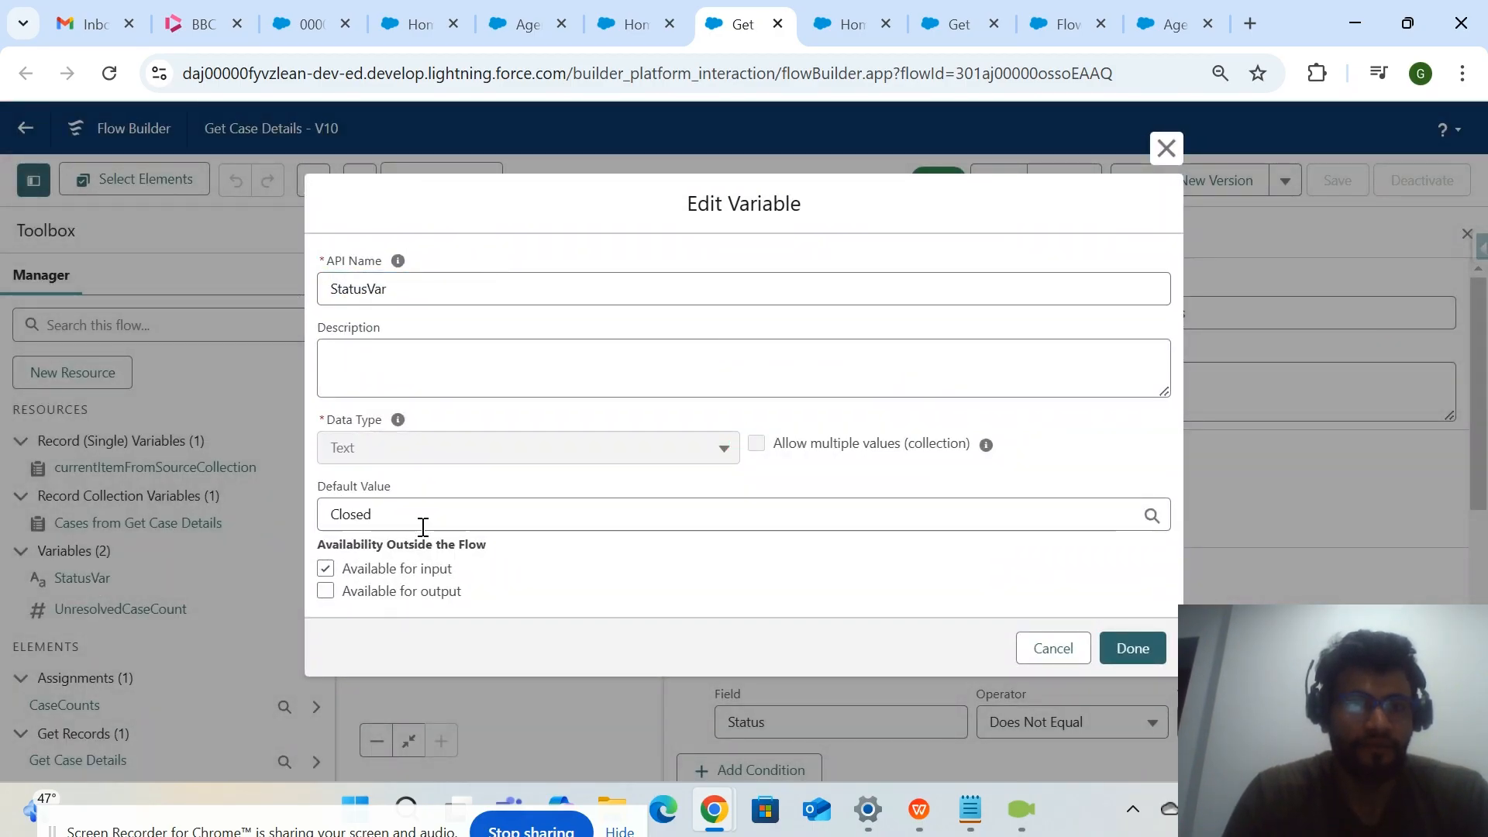
click(392, 518)
click(572, 603)
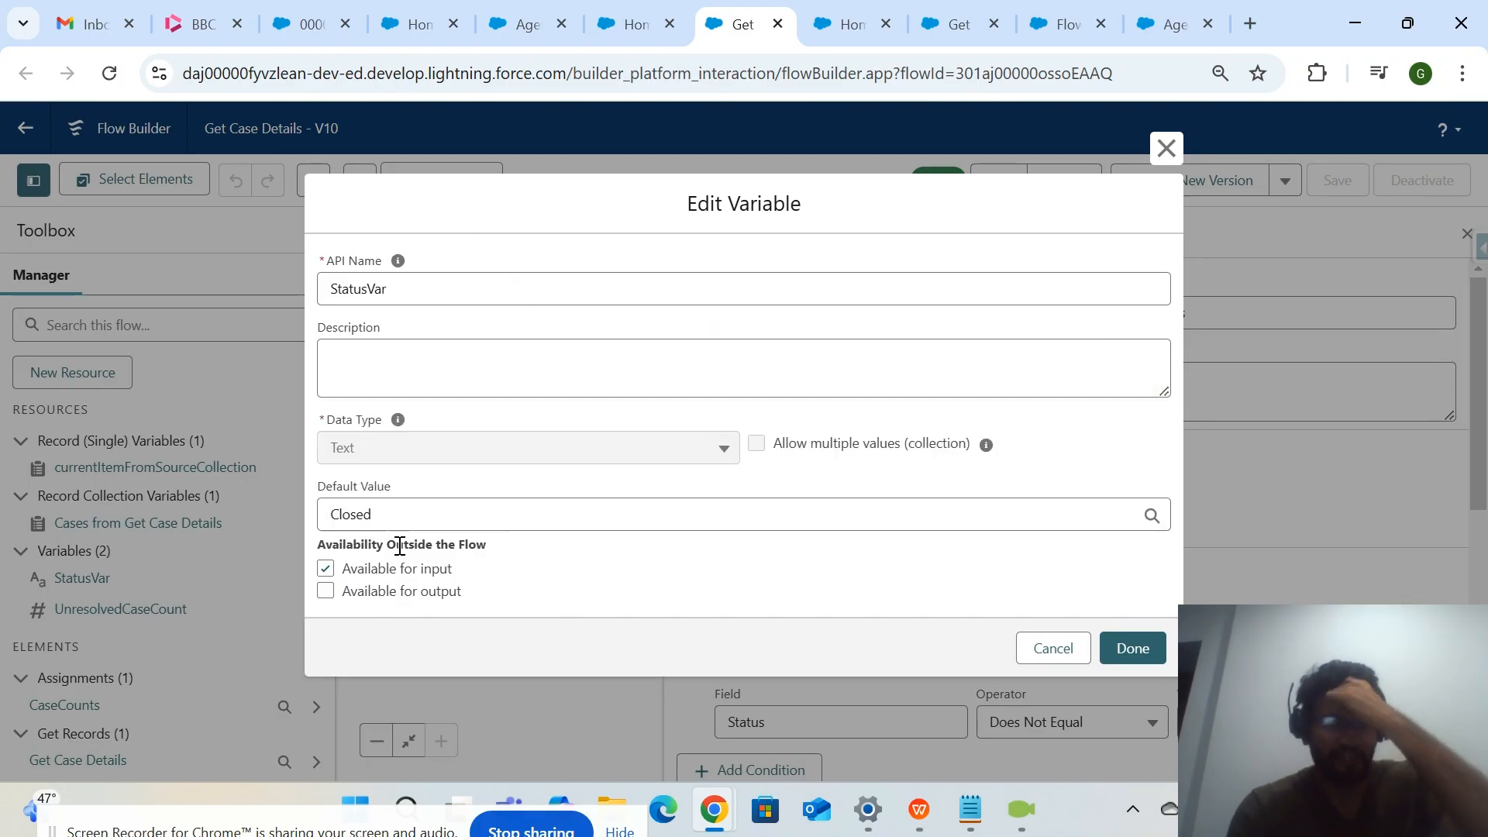
click(1052, 652)
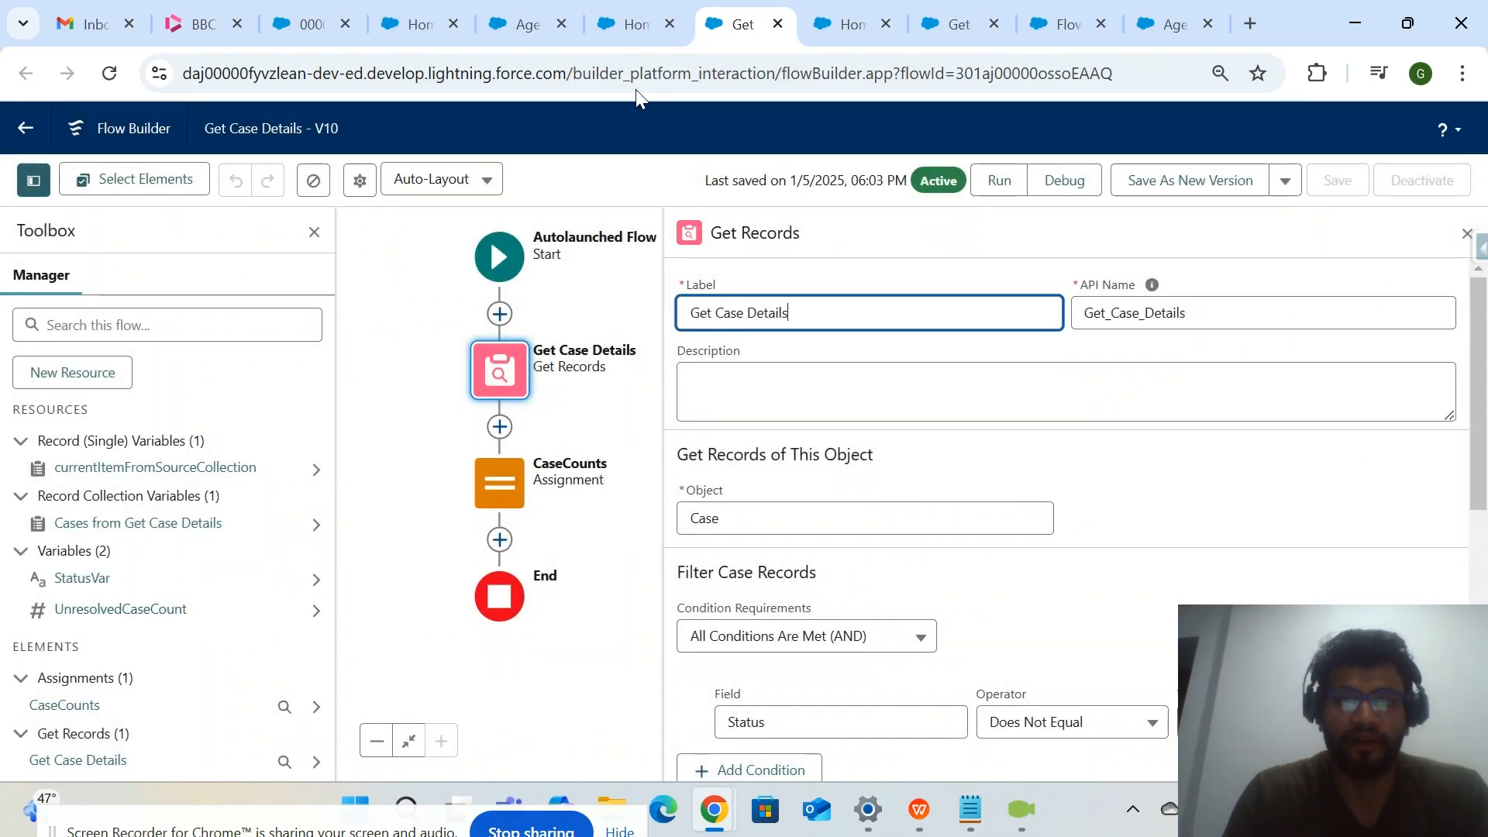
Look across the "Get Case Details12" action, the agent's conversation preview, the Get Case Details flow and the "Get Open Case List" action.
click(634, 24)
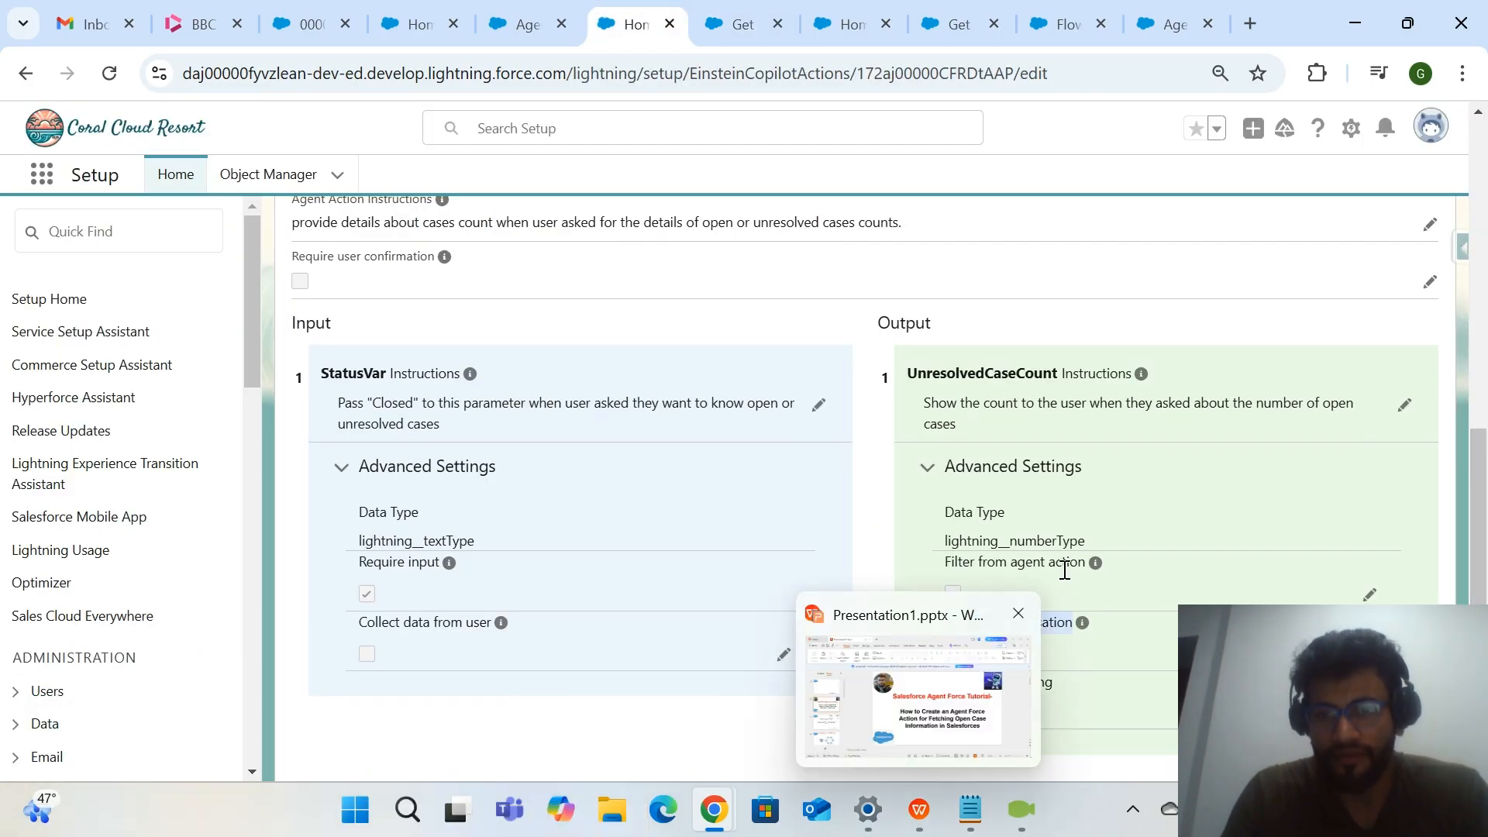
click(712, 22)
click(491, 22)
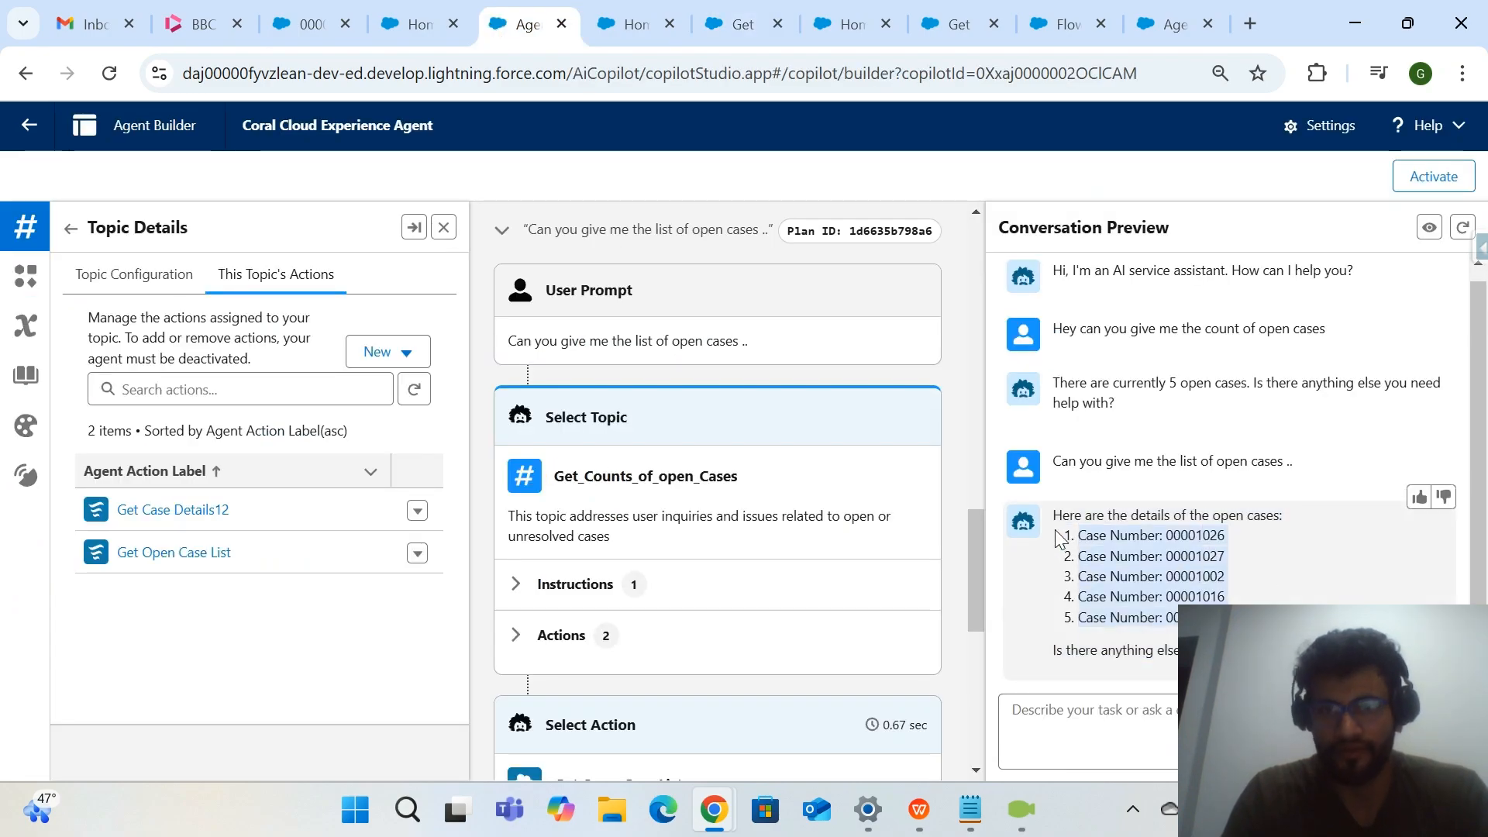
click(612, 32)
click(742, 37)
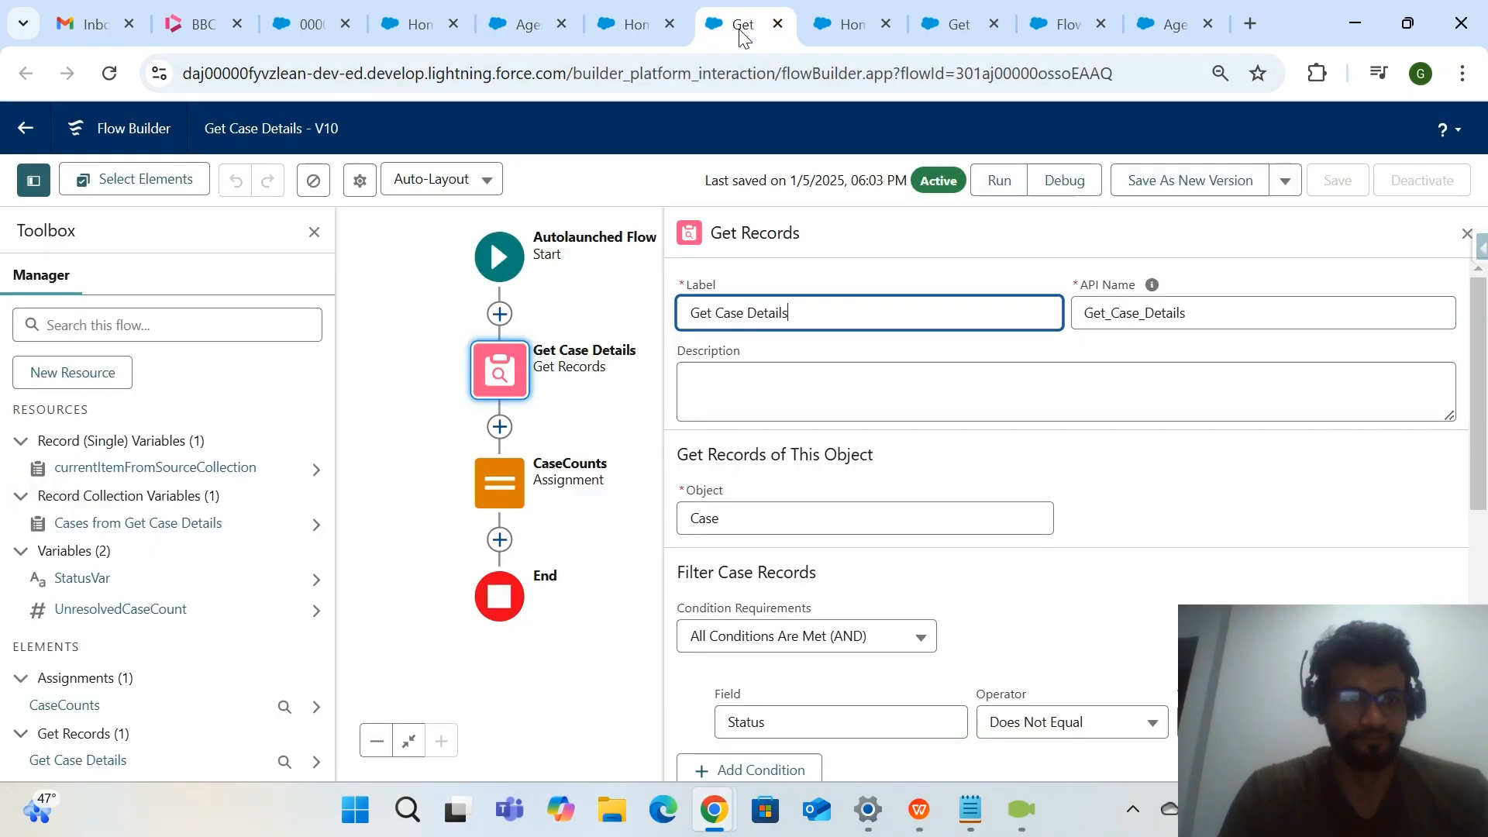
click(644, 35)
click(742, 31)
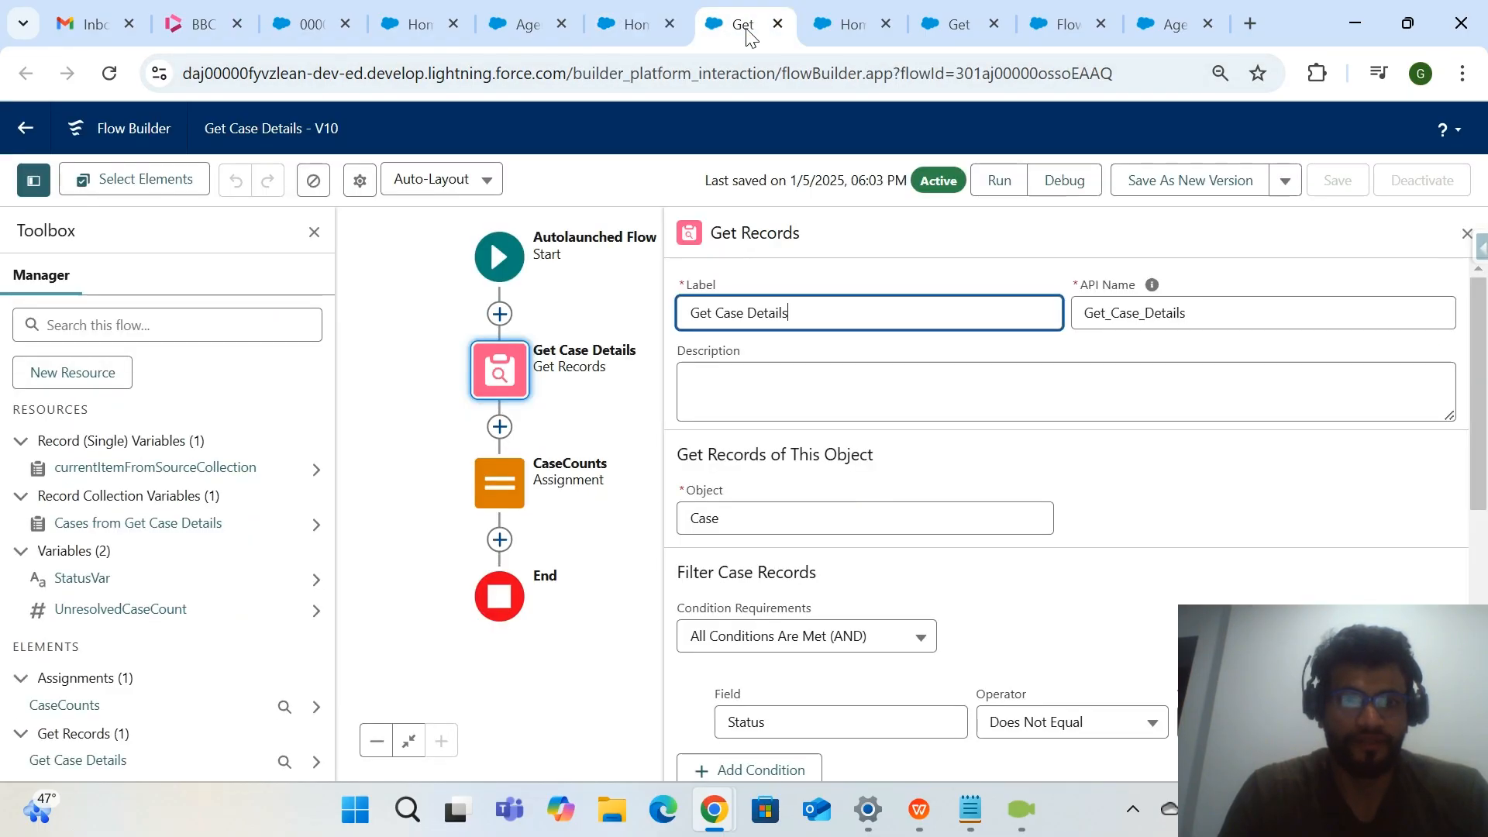
click(831, 35)
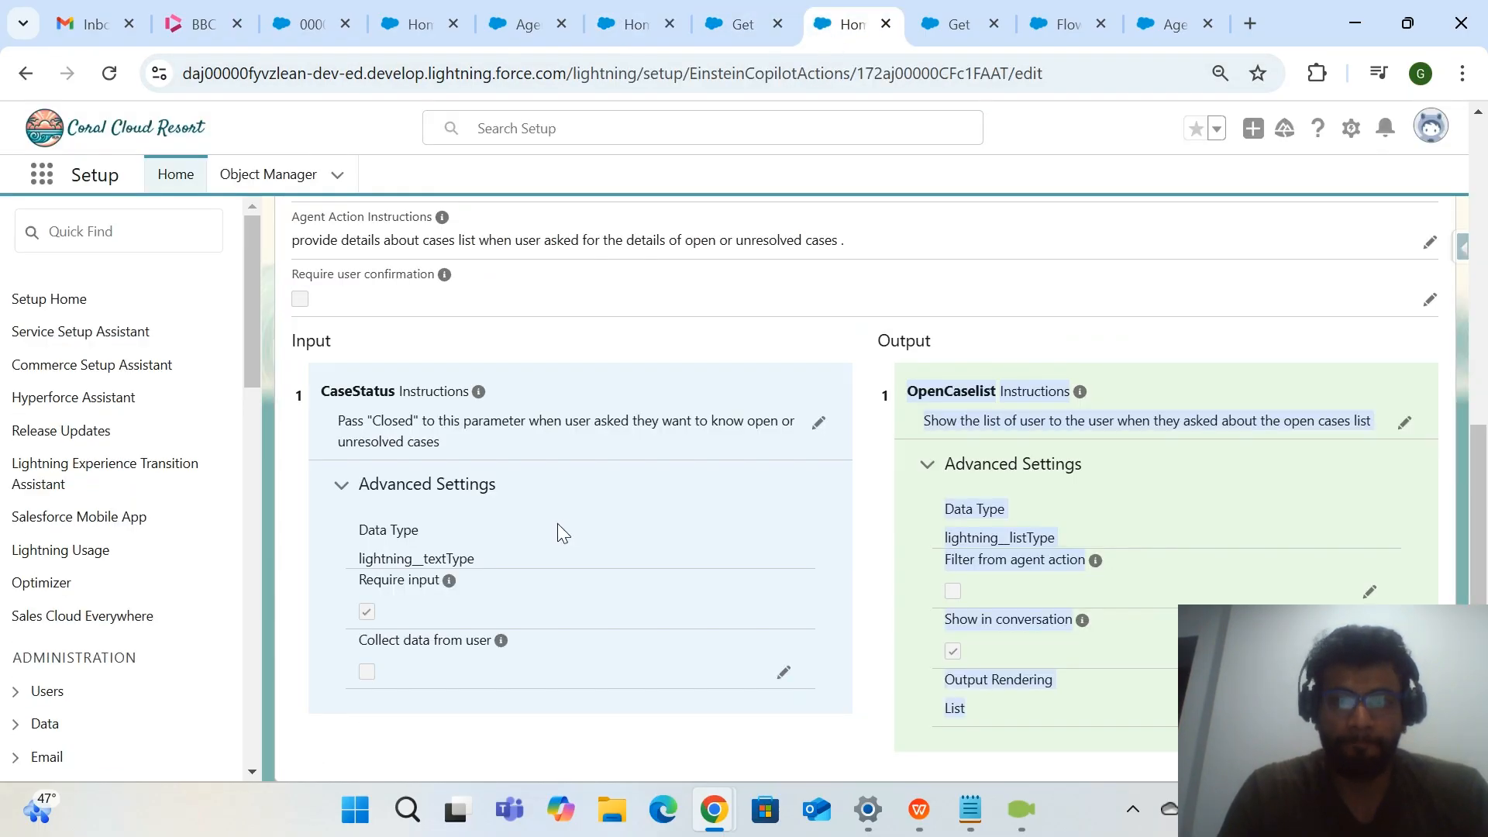
scroll(558, 524, up, 3)
scroll(558, 524, down, 3)
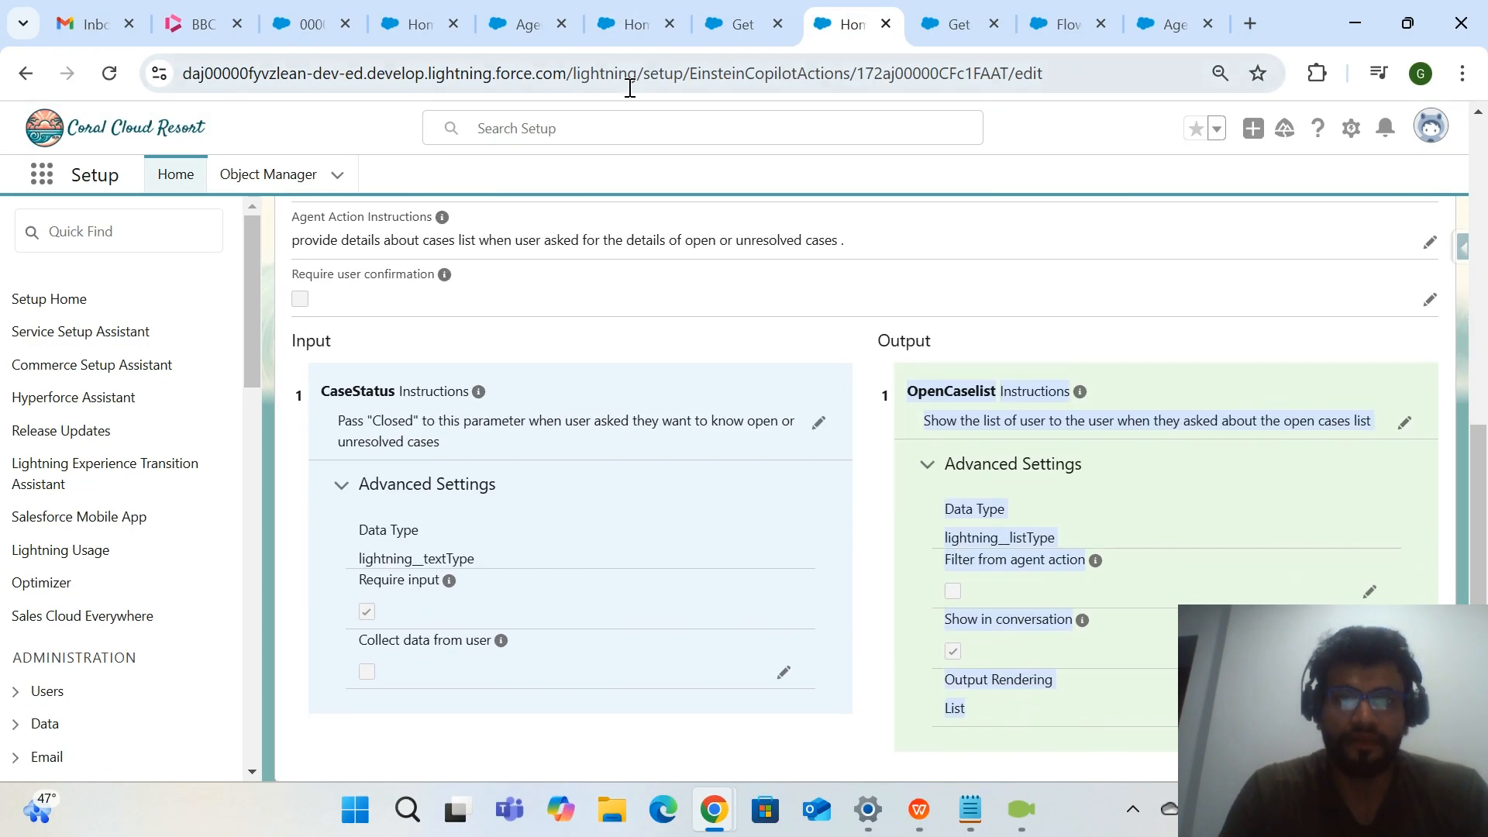
click(740, 26)
click(607, 31)
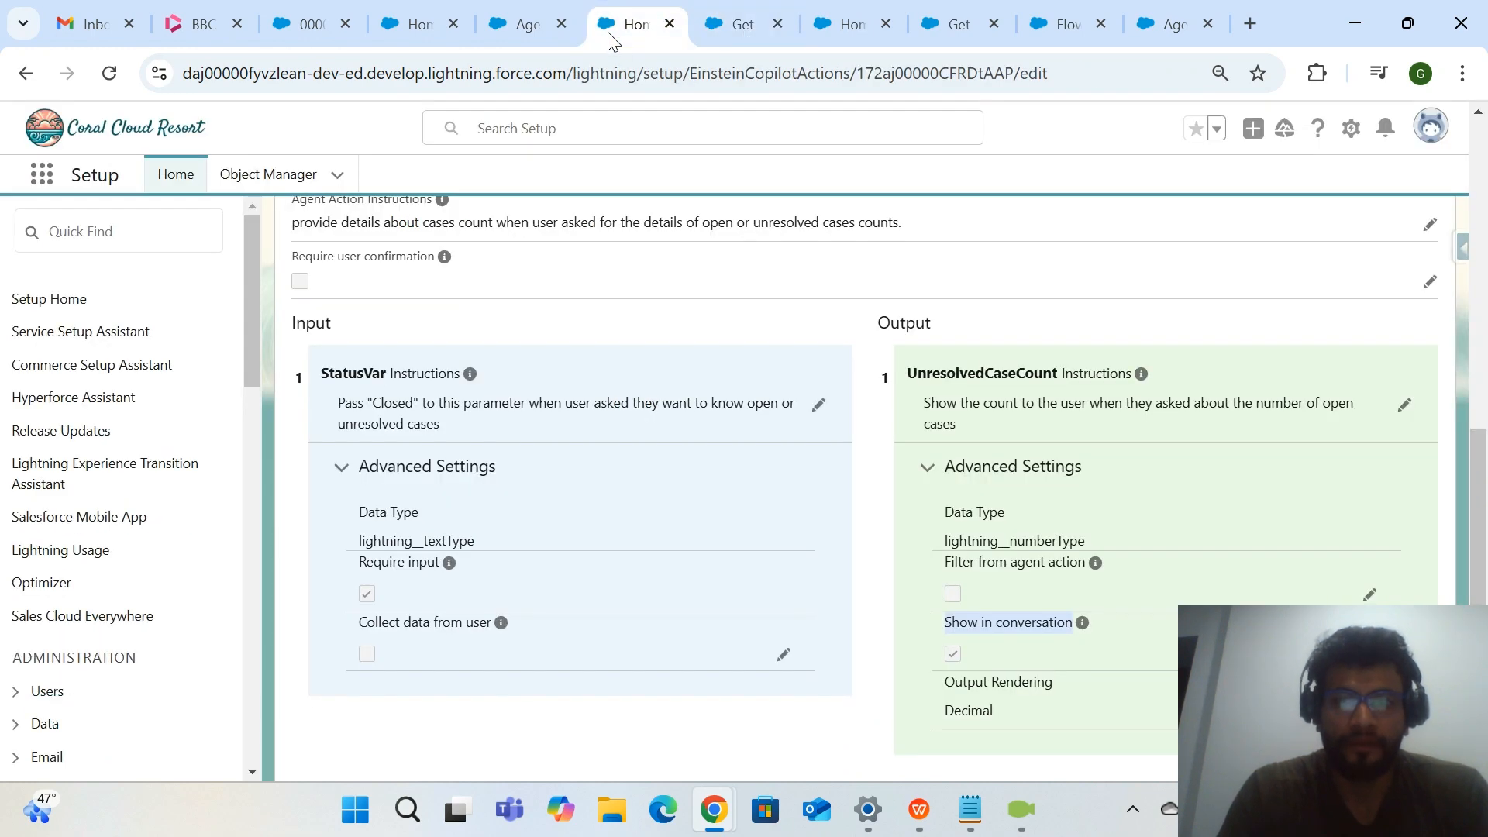
Review how the flow's Get Case Details element stores records and which case fields it keeps.
click(726, 34)
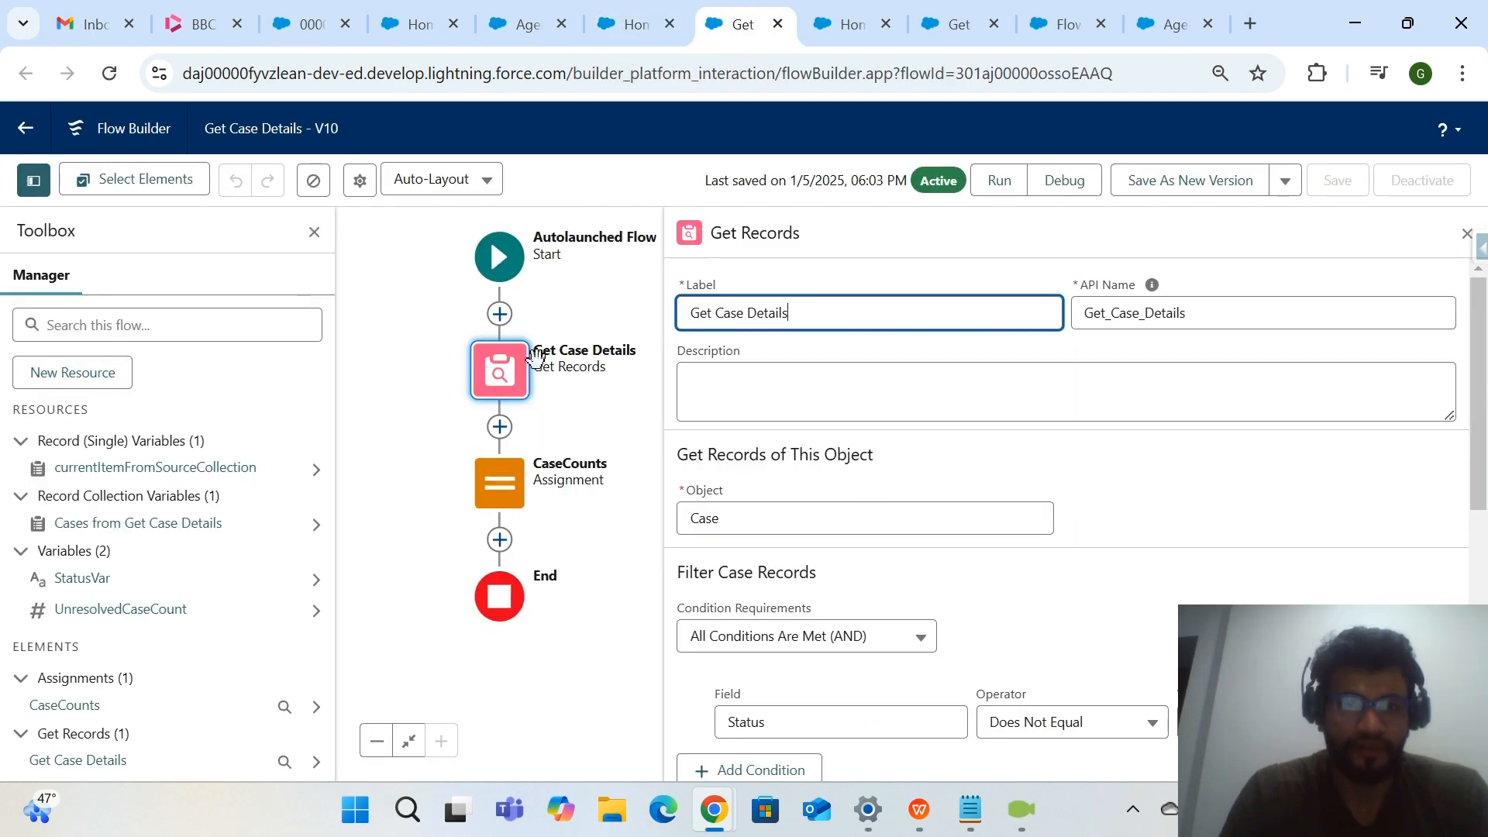
scroll(775, 620, down, 2)
scroll(829, 496, down, 5)
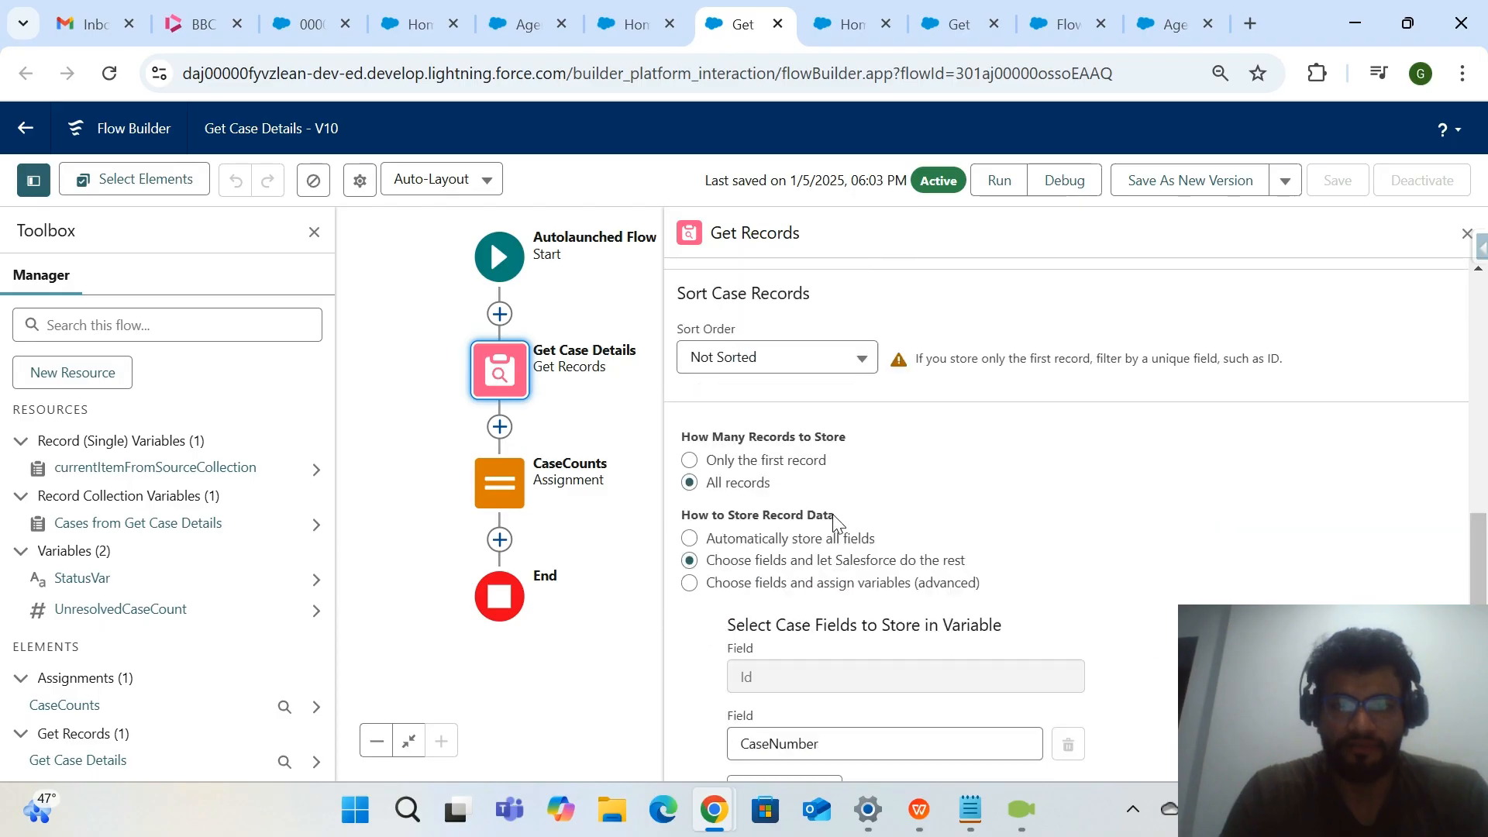
drag(850, 714, 716, 704)
click(1111, 692)
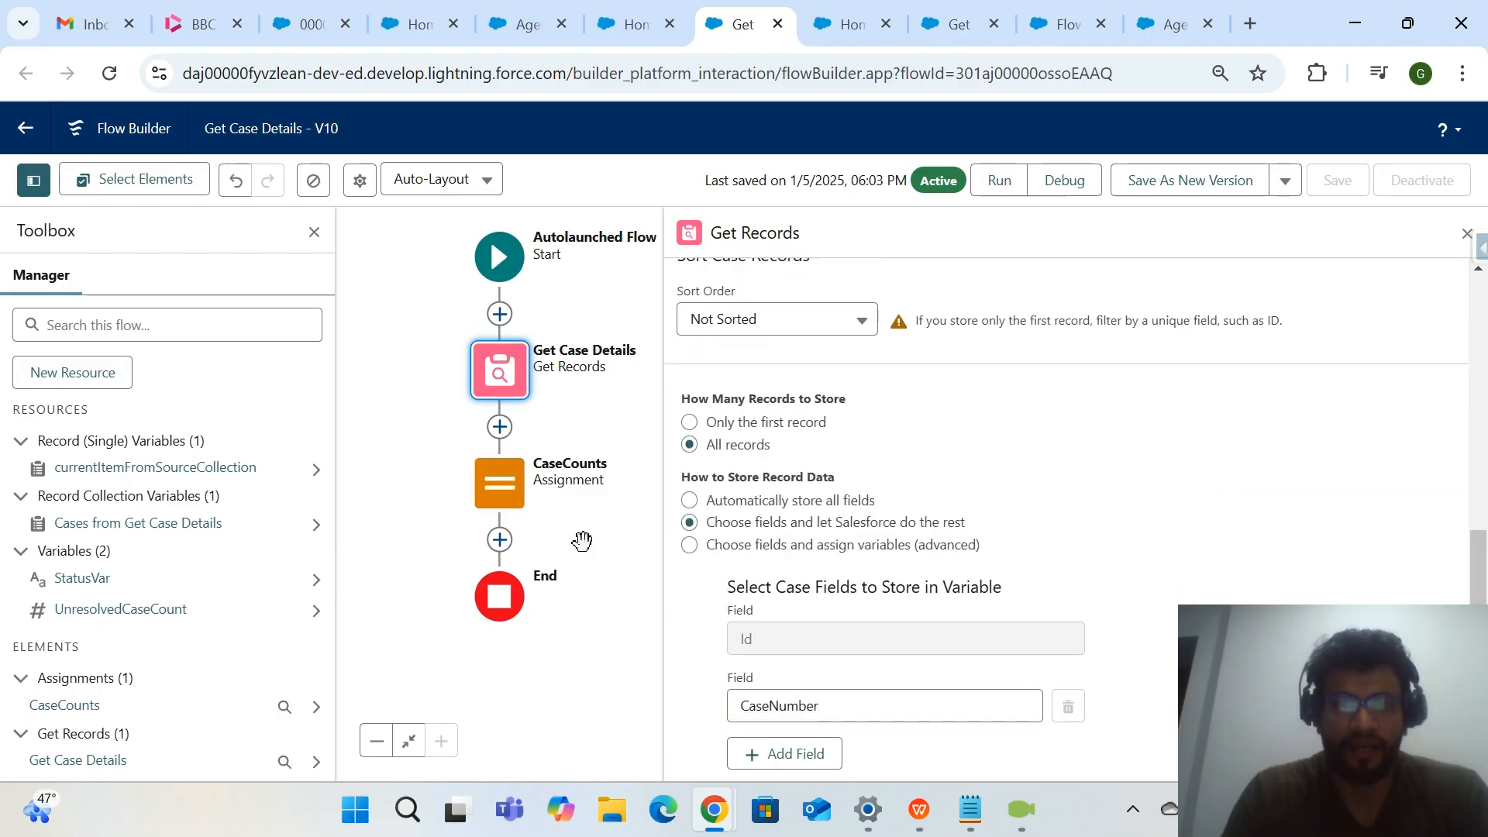
Review the CaseCounts assignment and the UnresolvedCaseCount variable's data type and output availability, closing the variable without changes.
click(500, 483)
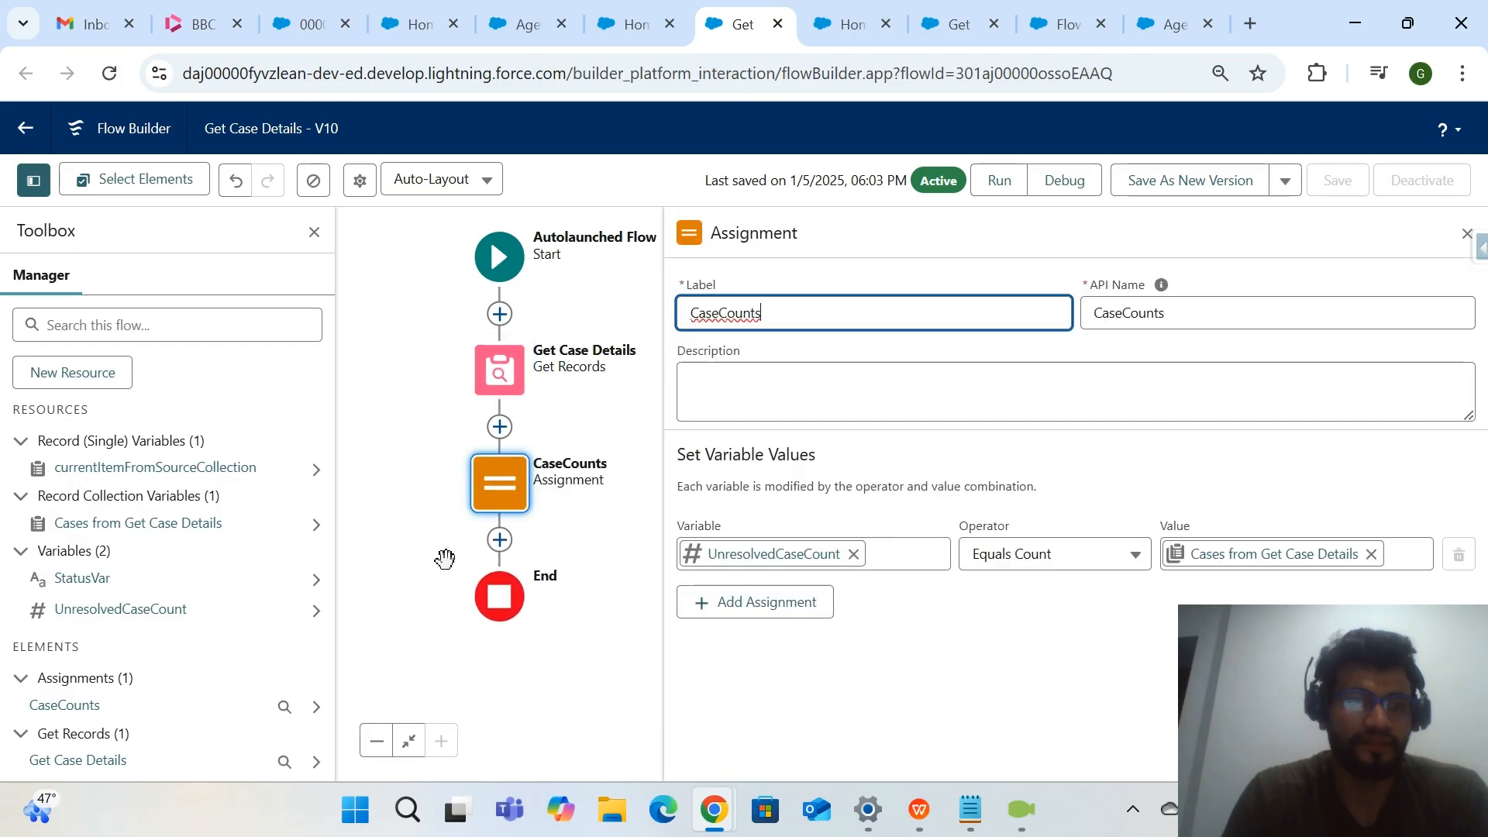
click(160, 608)
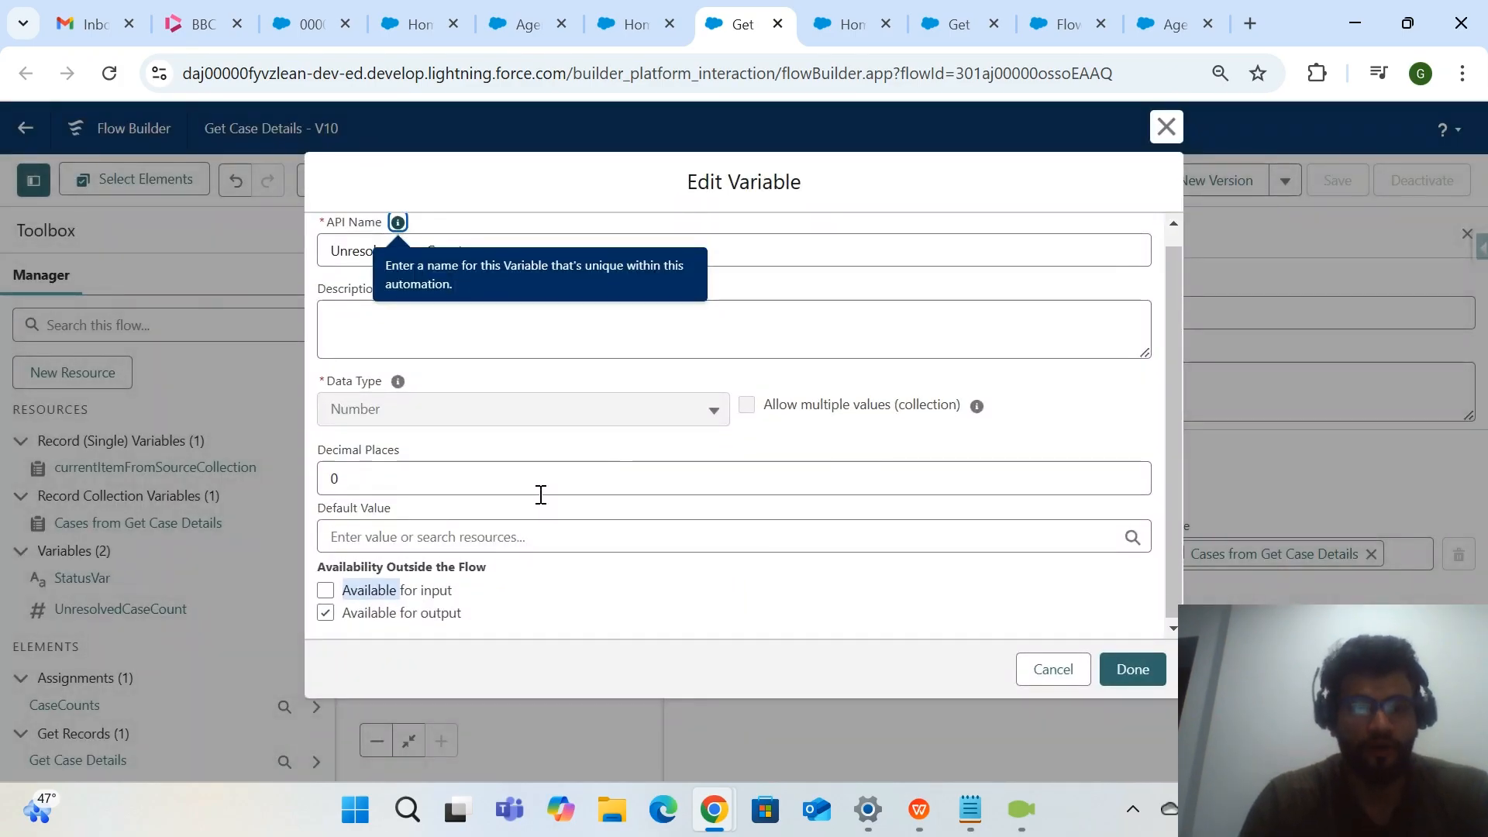
click(566, 619)
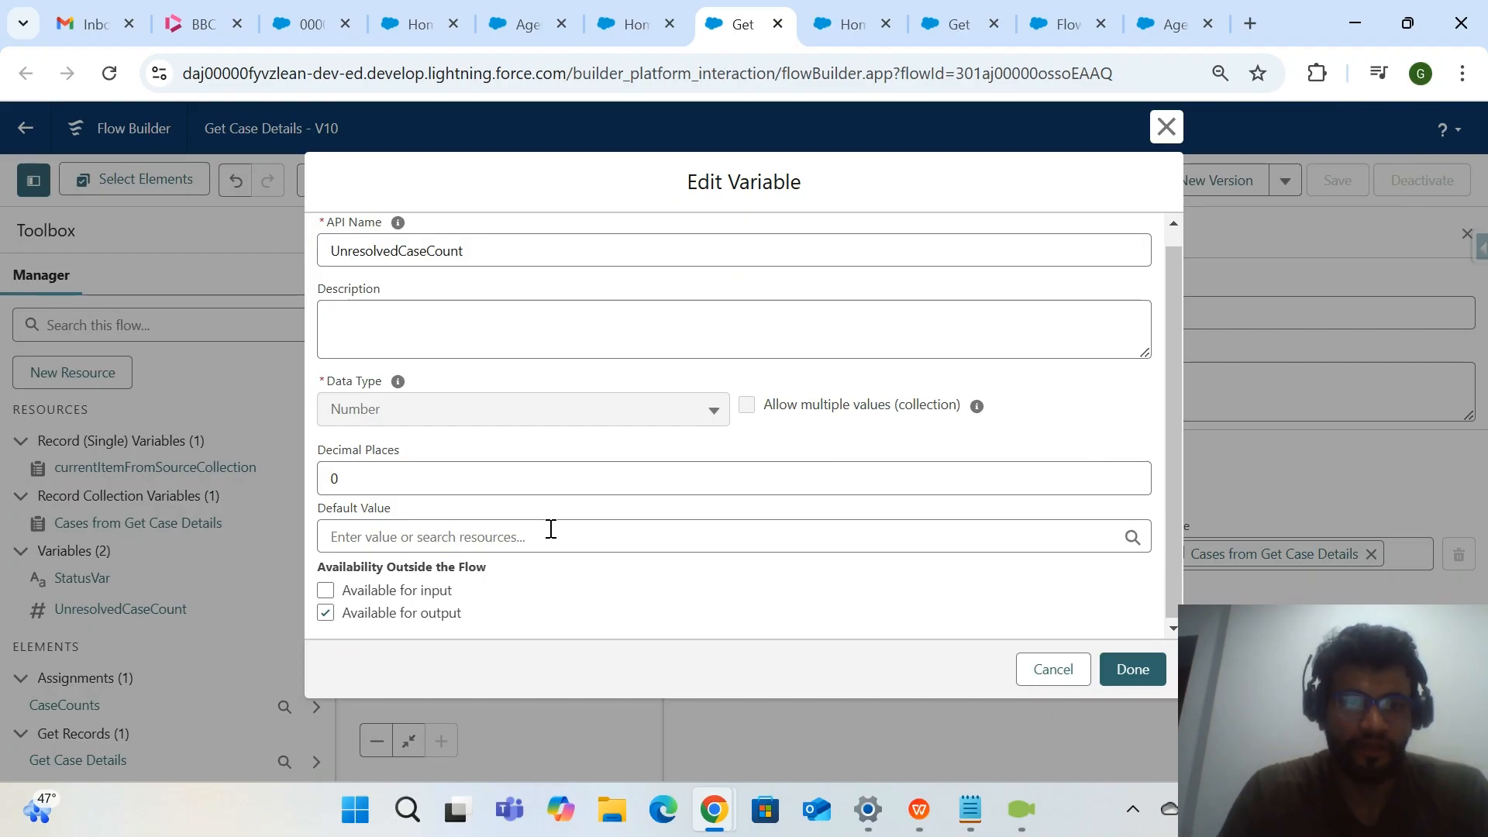
click(1166, 127)
Recheck the "Get Case Details12" action configuration and return to the topic's action list in Agent Builder.
click(610, 40)
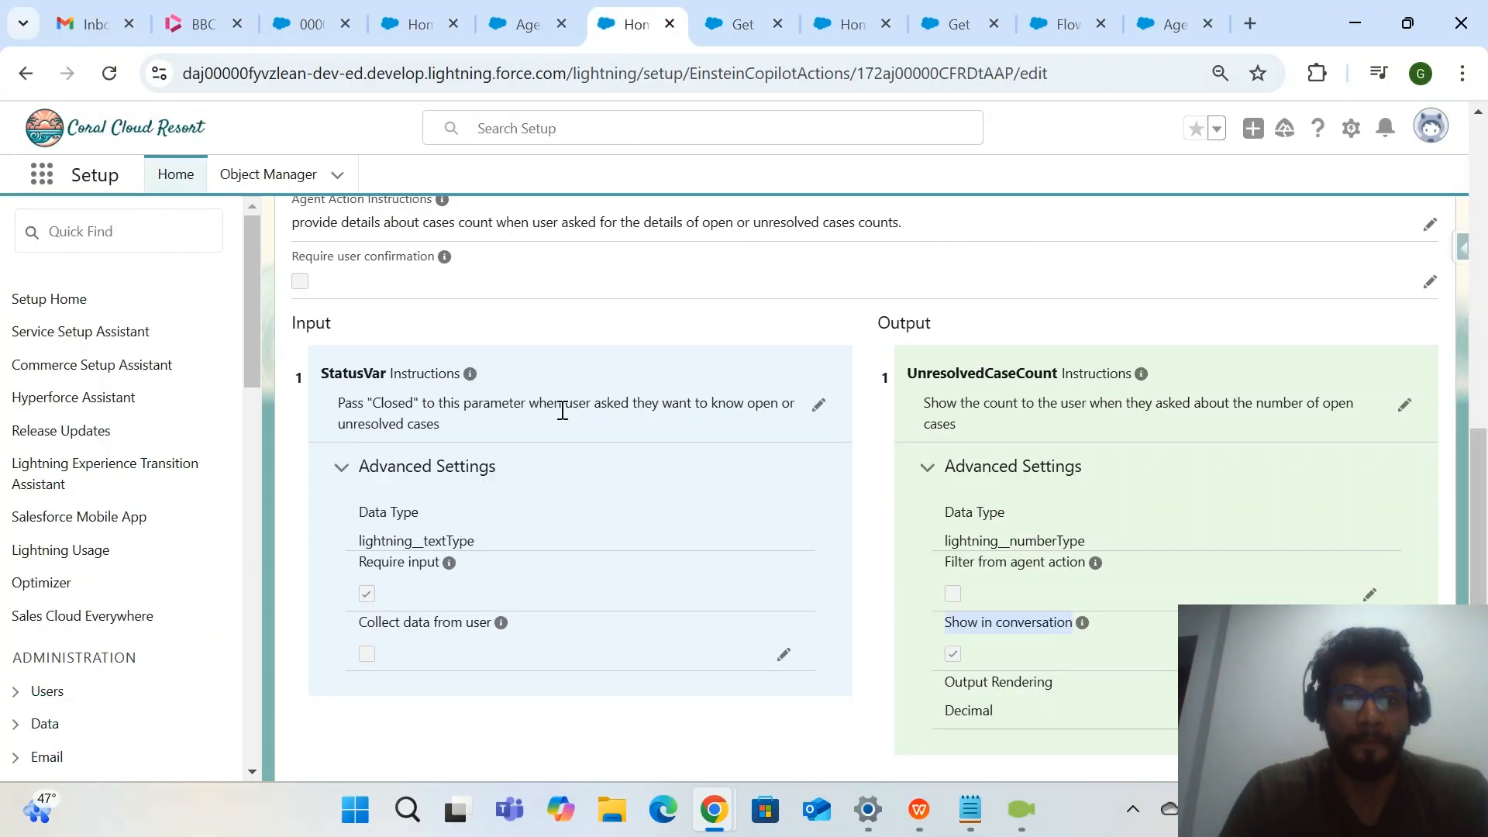
scroll(562, 410, up, 2)
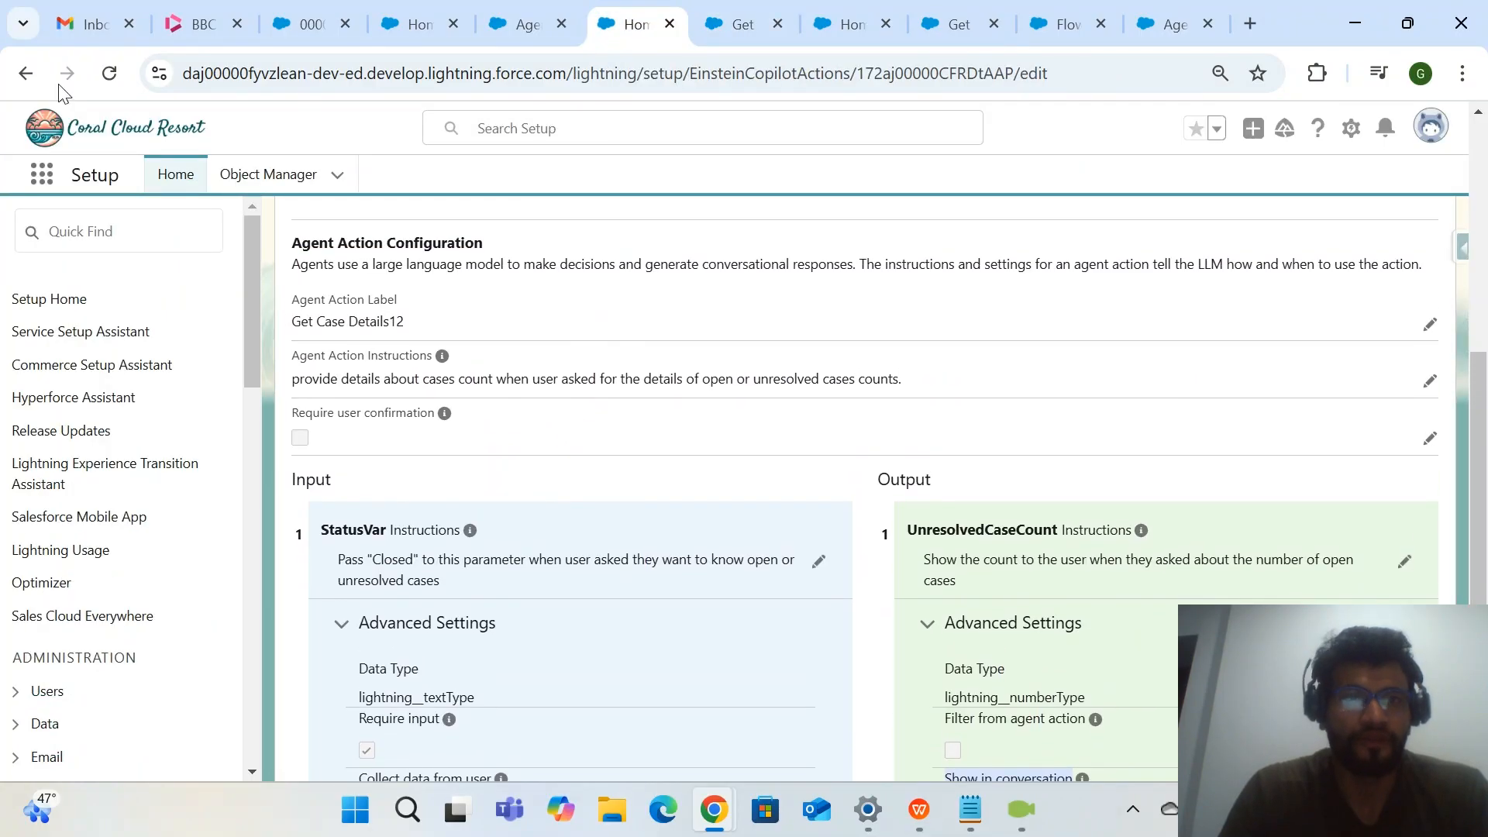
click(26, 73)
click(543, 25)
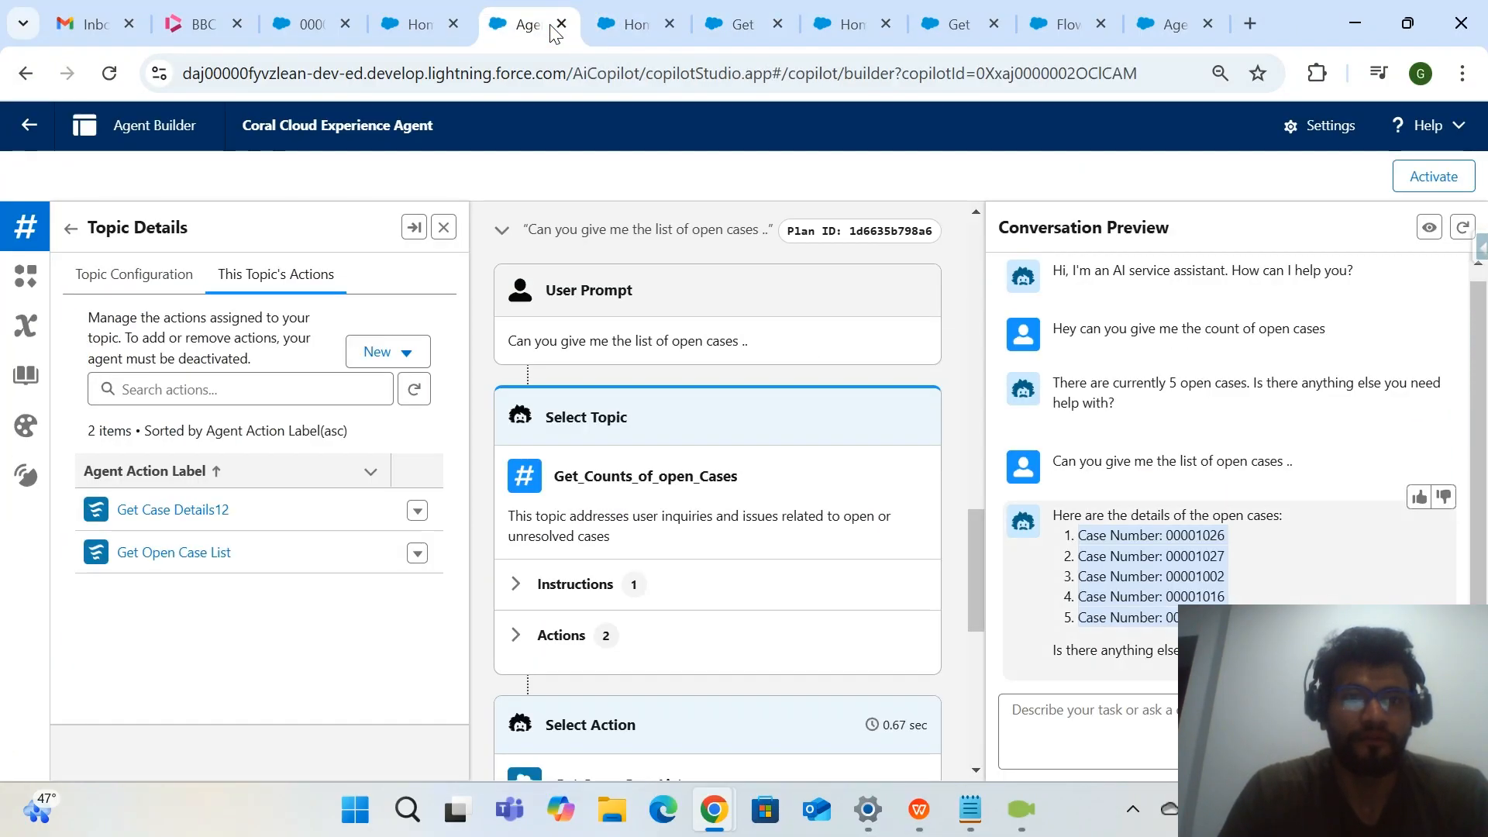
click(636, 24)
click(518, 22)
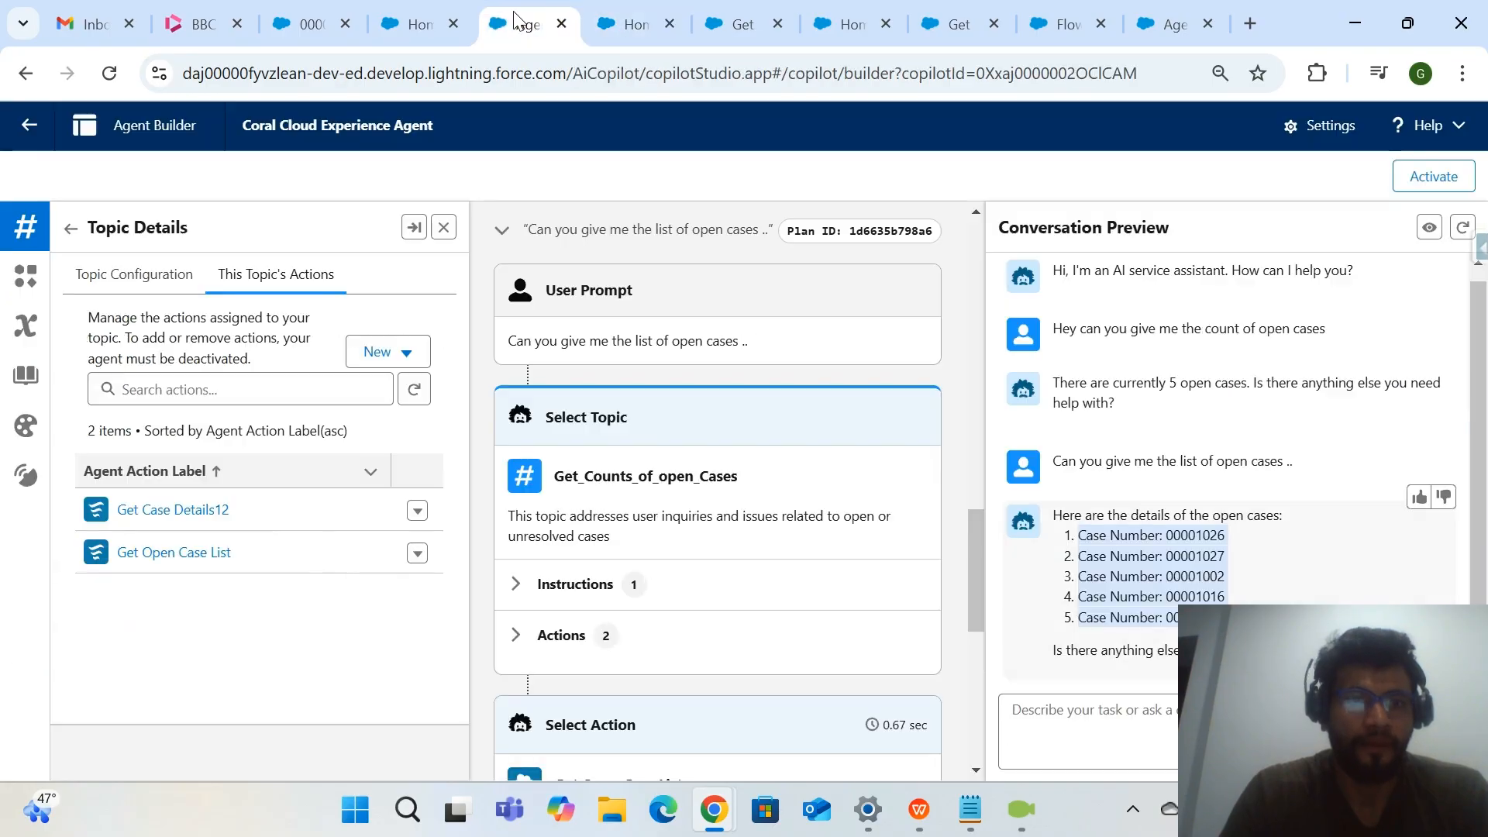
Open the "Get Open Case List" action from the topic's actions in a separate browser tab and show its configuration.
click(193, 552)
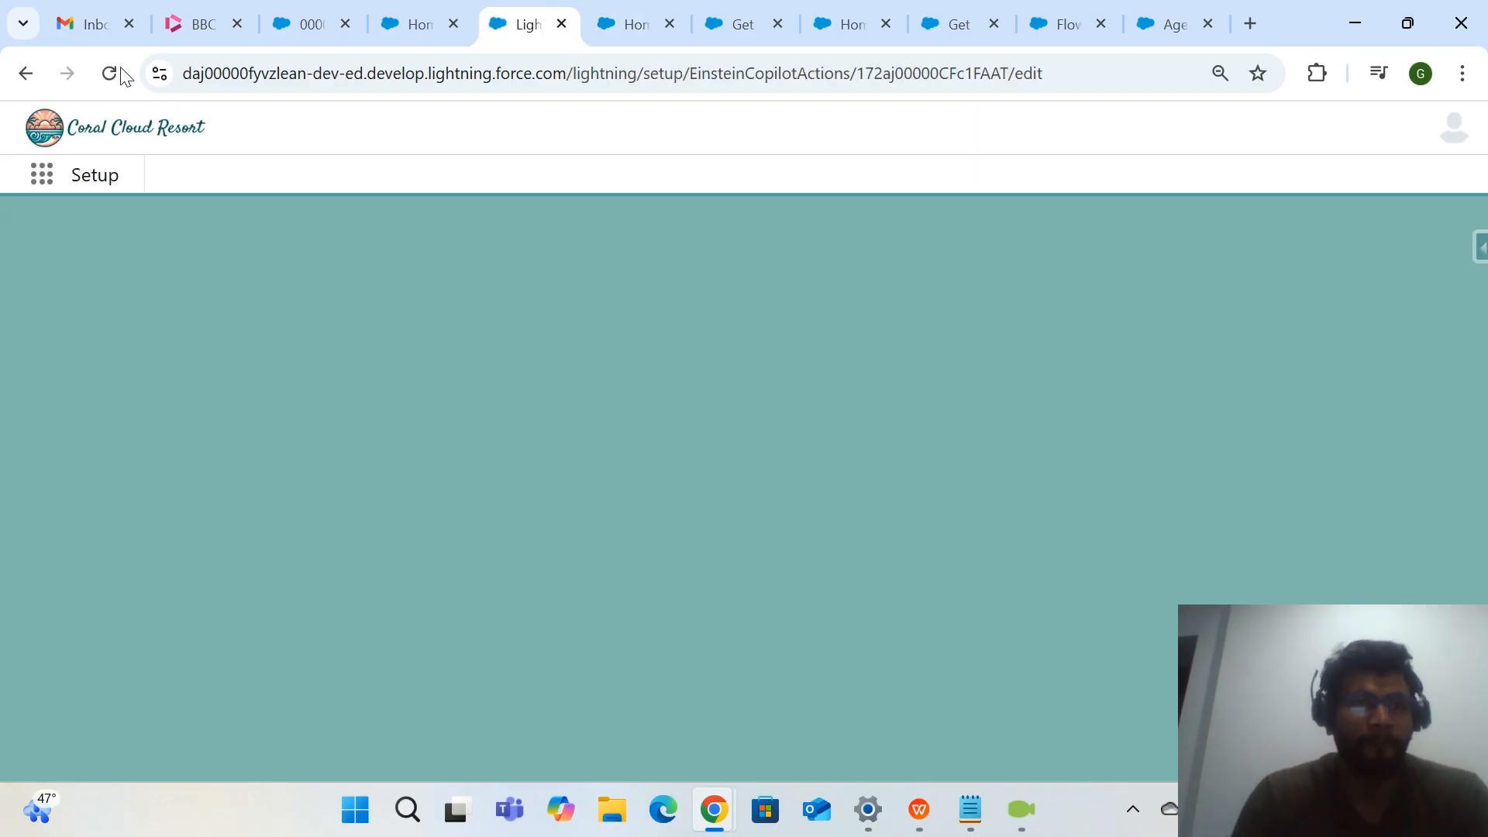
click(25, 73)
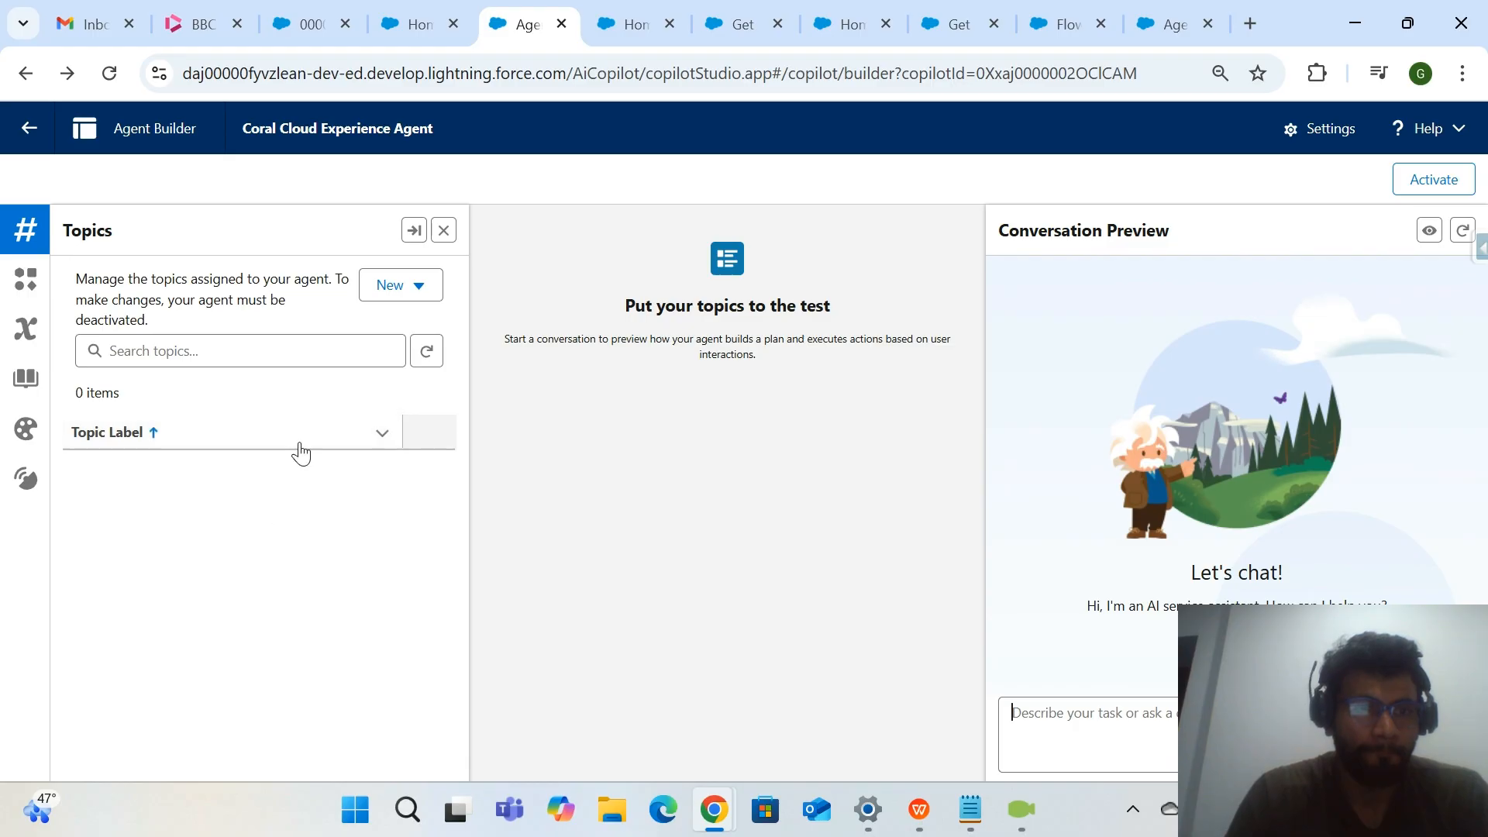
click(216, 475)
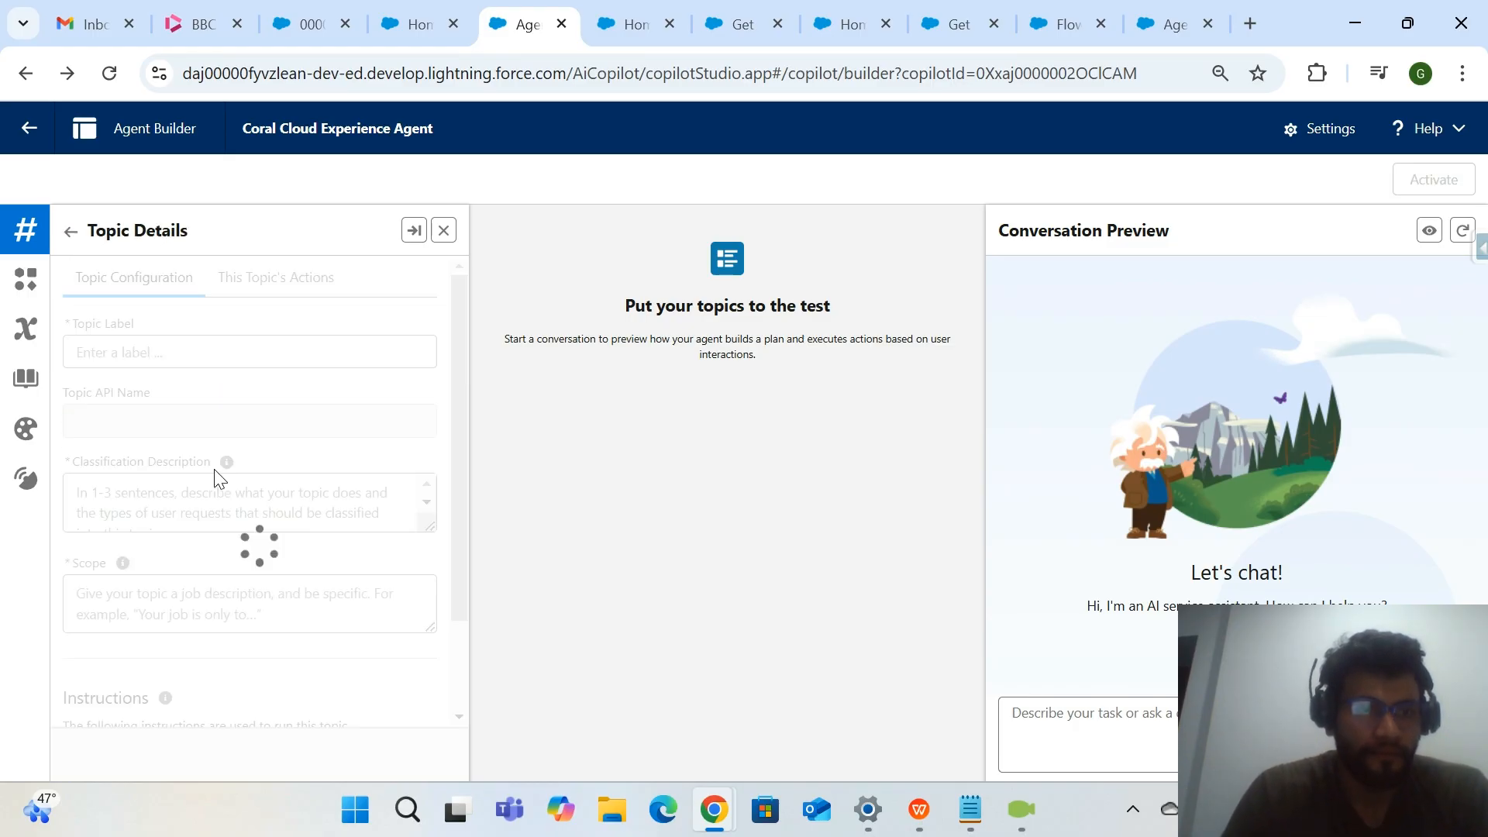
click(275, 295)
right_click(177, 555)
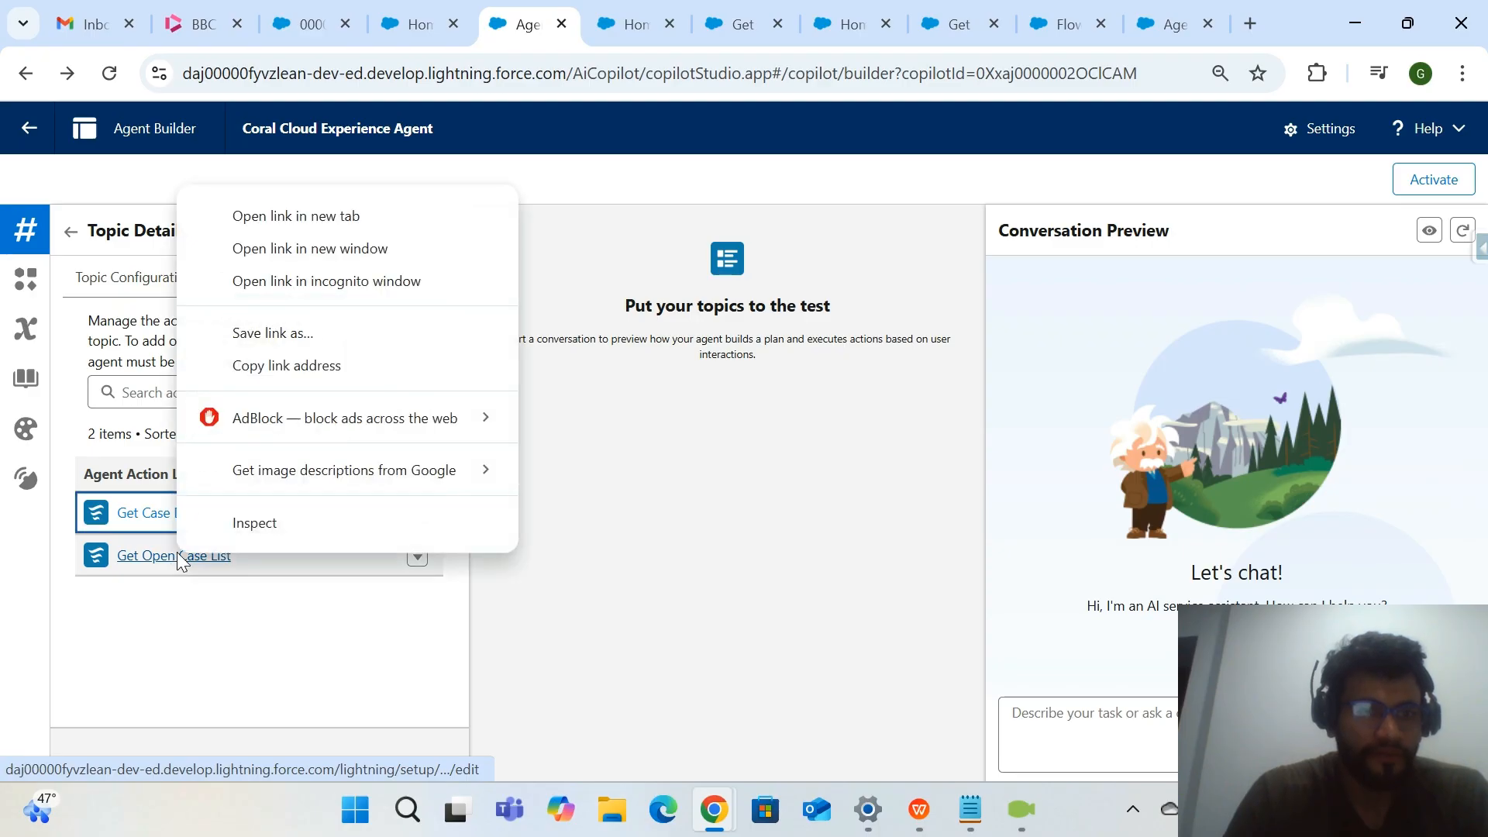
click(355, 209)
click(586, 28)
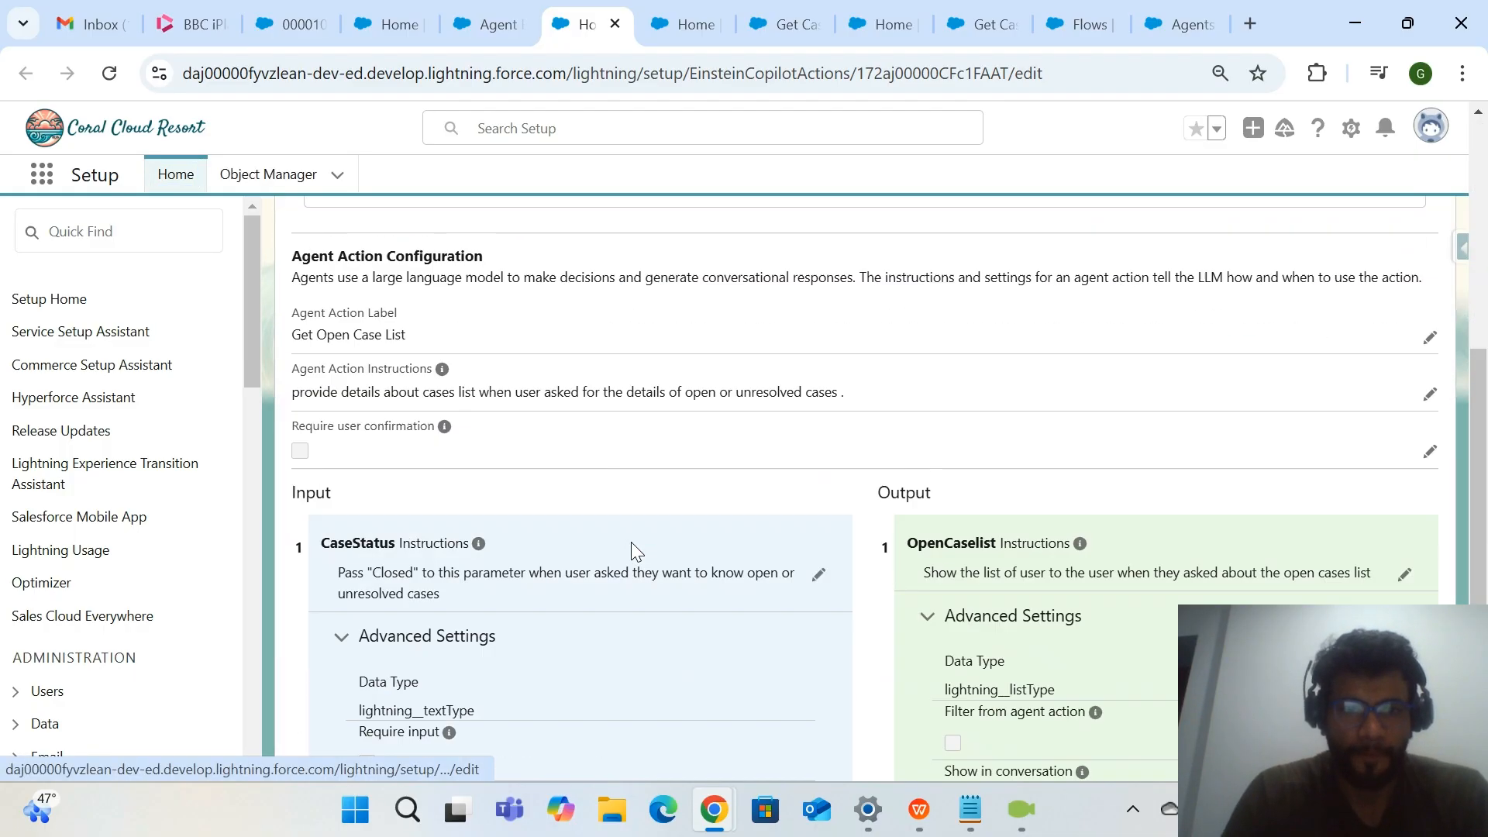
Review the Get Open Case List action's input and output, then open its referenced flow and display the flow's resources and elements.
scroll(632, 547, down, 4)
scroll(632, 546, up, 7)
scroll(632, 546, down, 4)
scroll(631, 546, up, 5)
click(1386, 545)
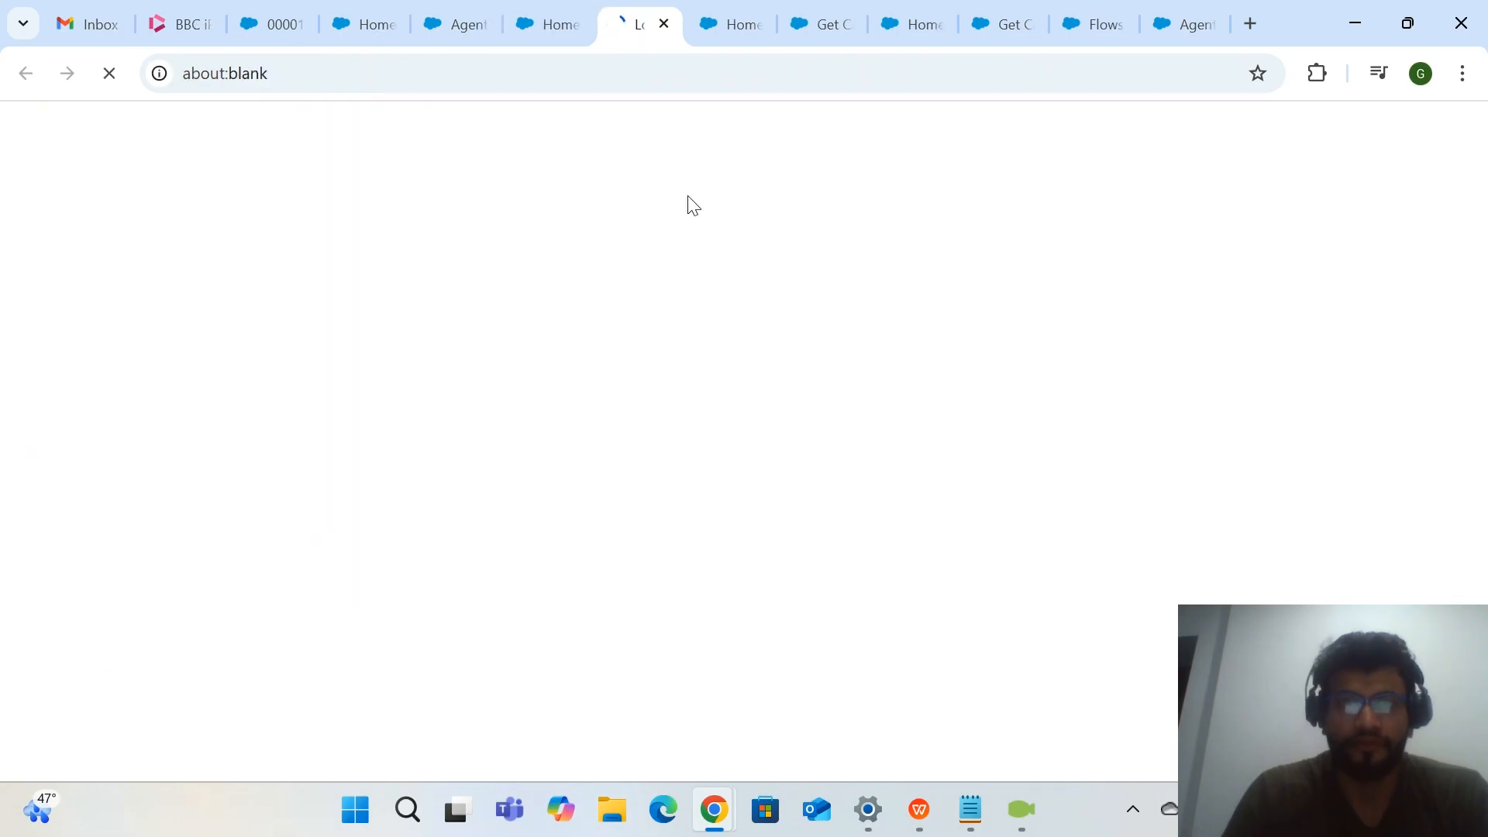
click(719, 31)
click(753, 24)
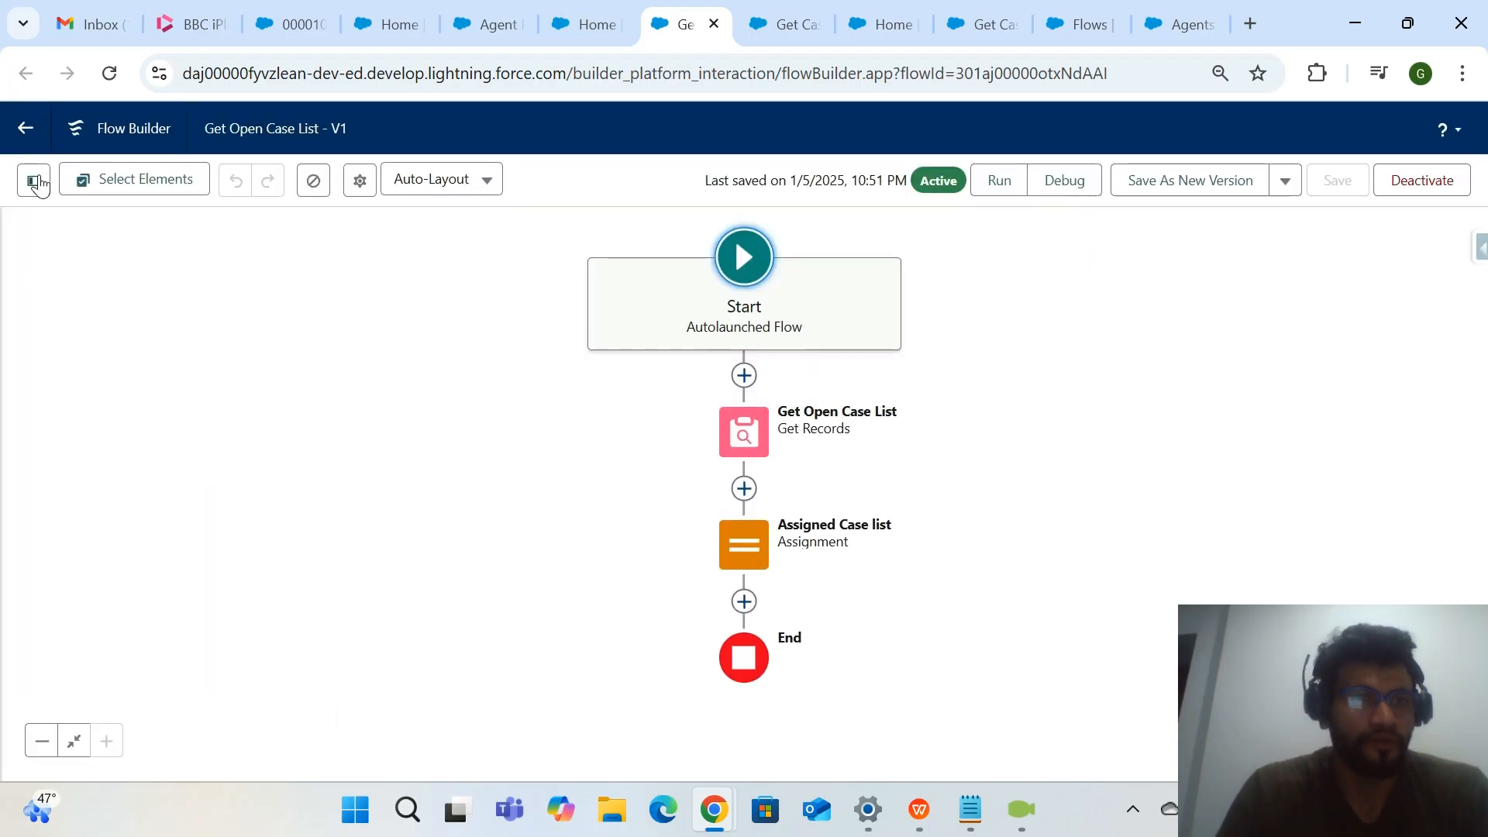
click(35, 181)
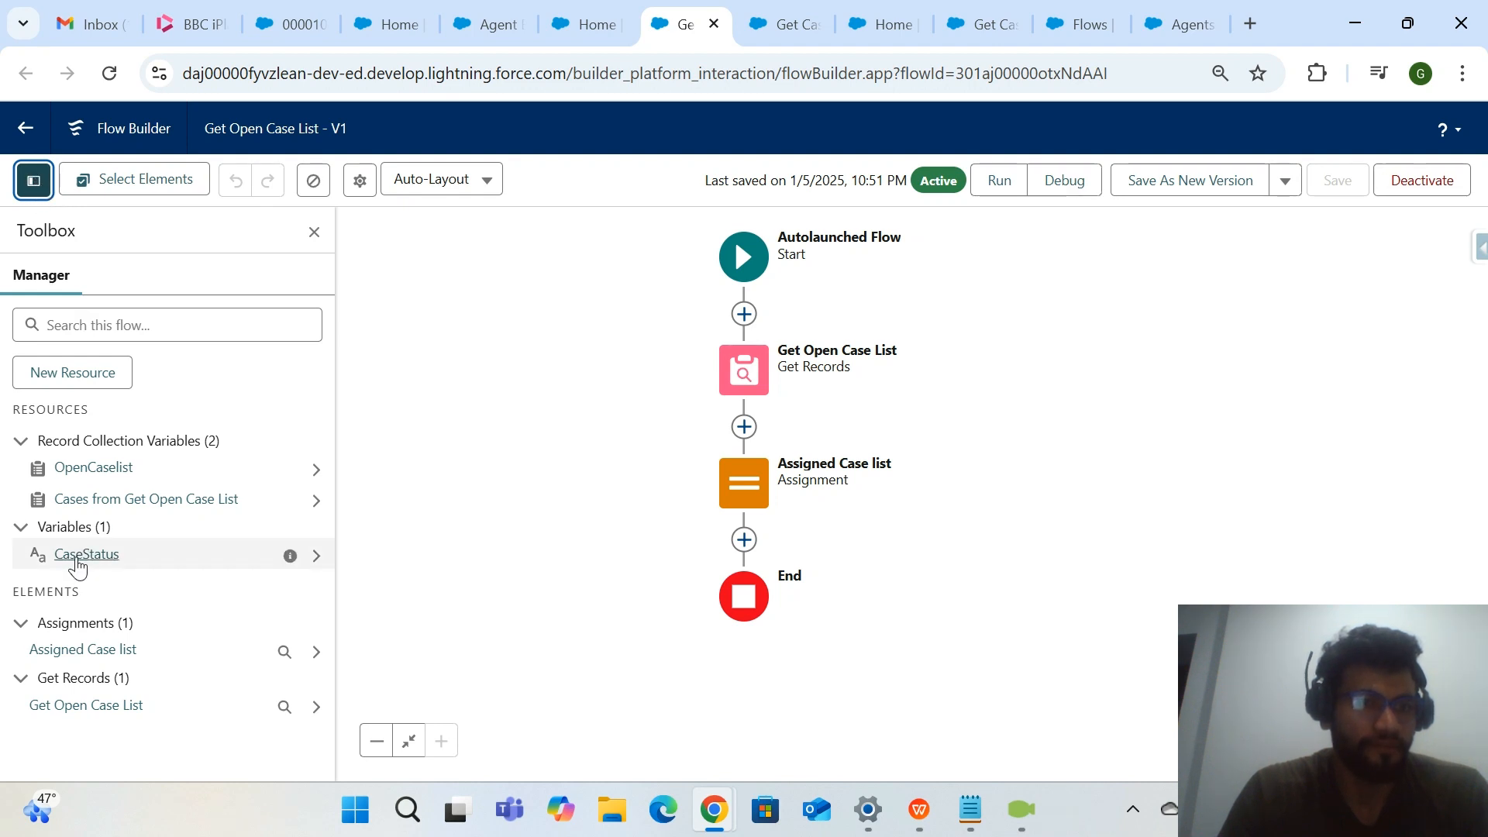
Review the OpenCaselist variable's object, multiple-values setting and availability outside the flow, closing it without changes.
click(96, 467)
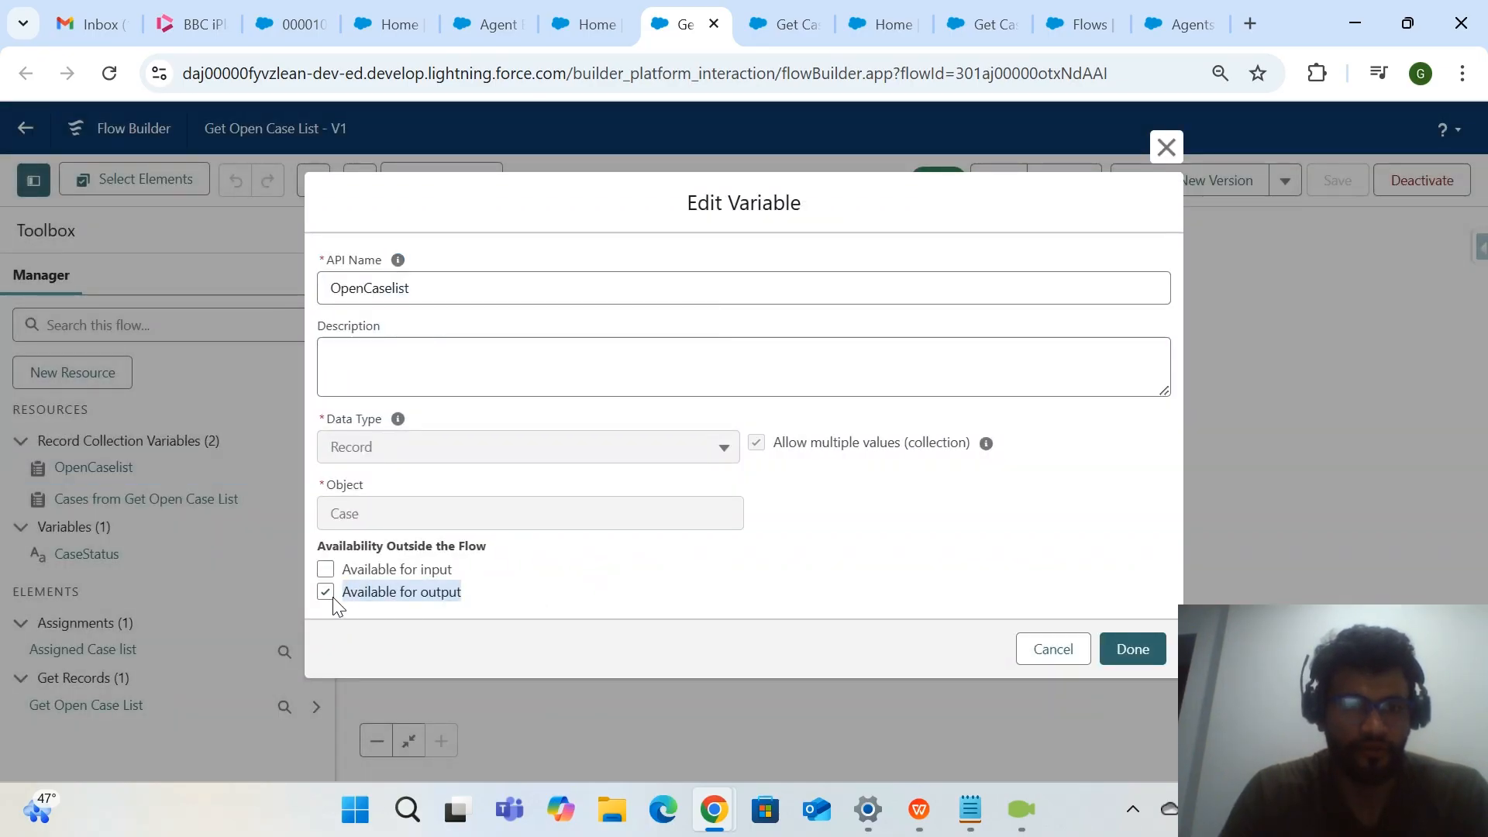
drag(365, 572, 476, 582)
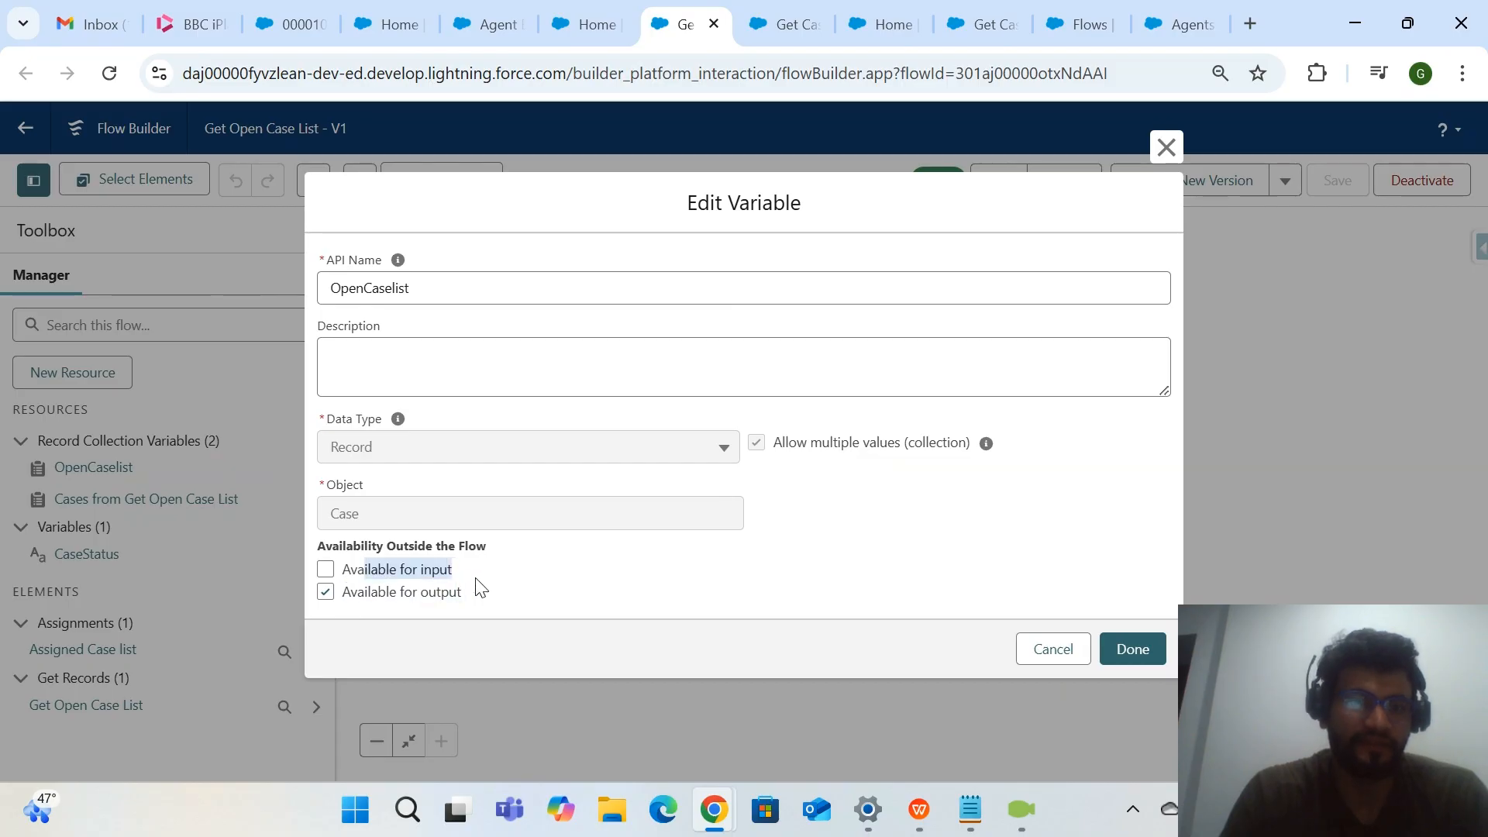
click(450, 567)
click(345, 575)
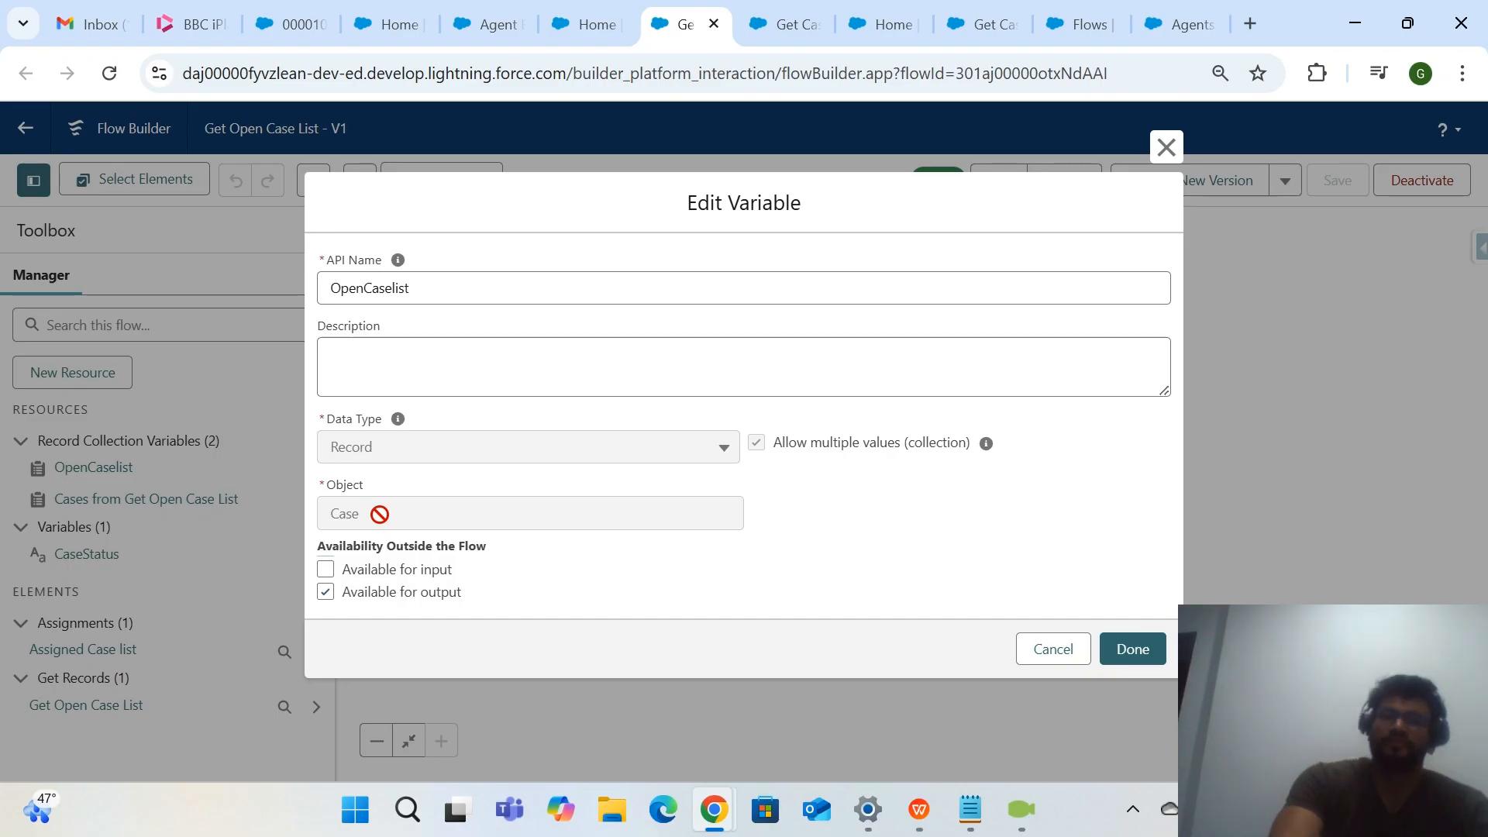
drag(380, 514, 326, 504)
click(859, 518)
drag(765, 448, 961, 463)
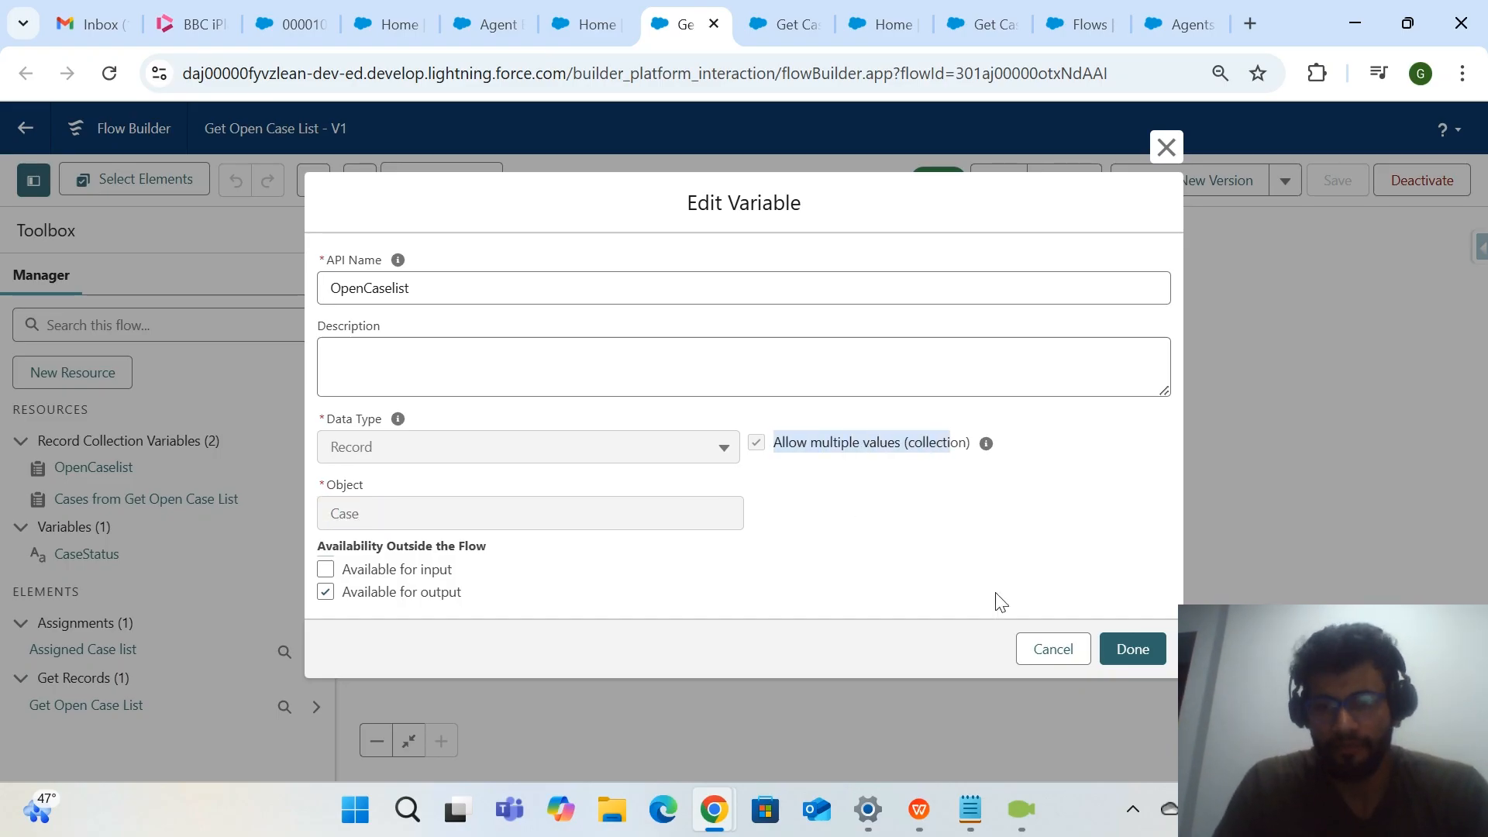
click(1050, 648)
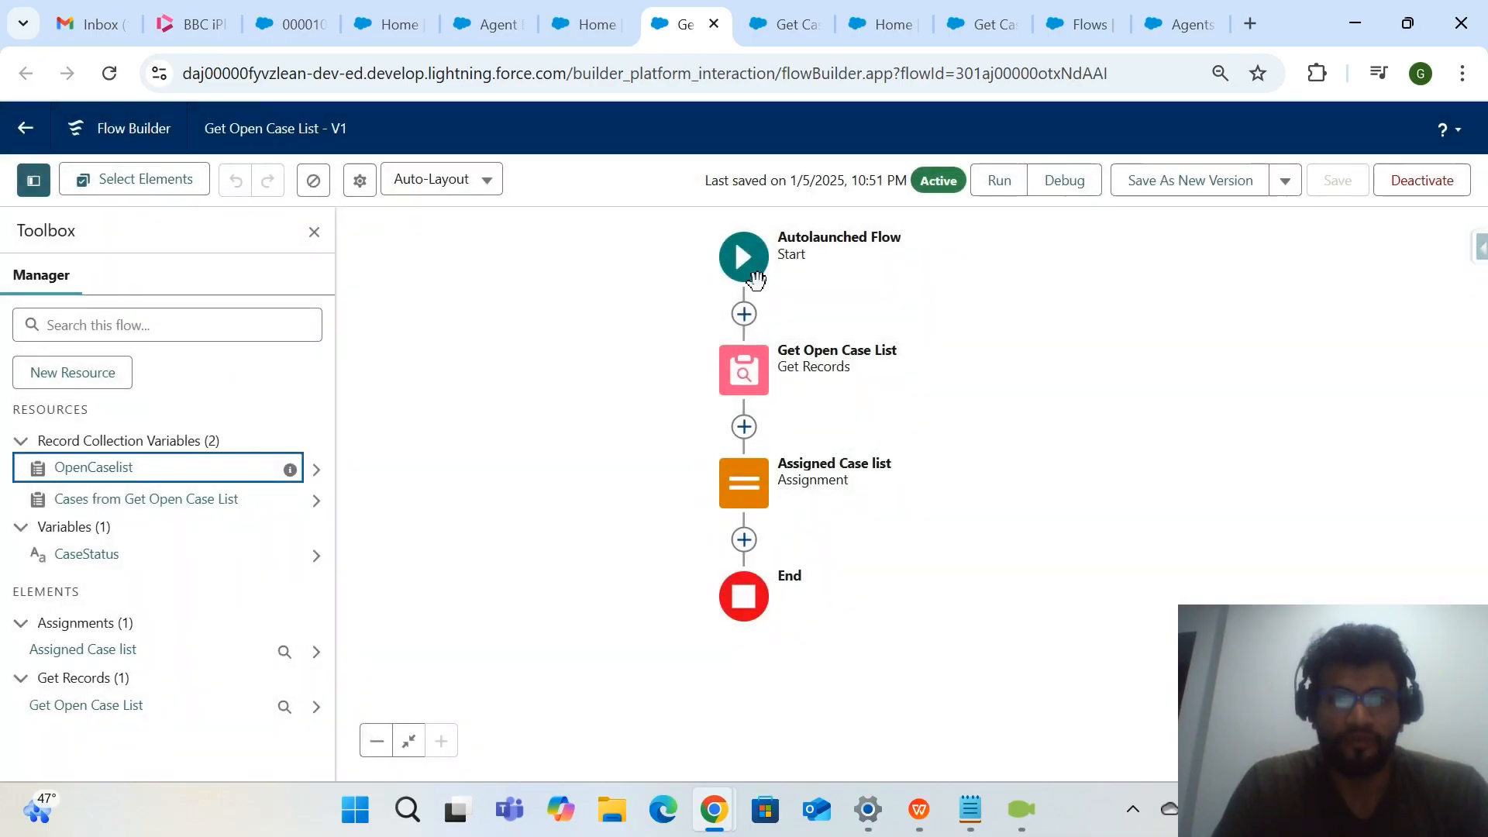
Return to Agent Builder and send the agent "can you please provide me the open cases list" in the conversation preview.
click(588, 24)
click(784, 24)
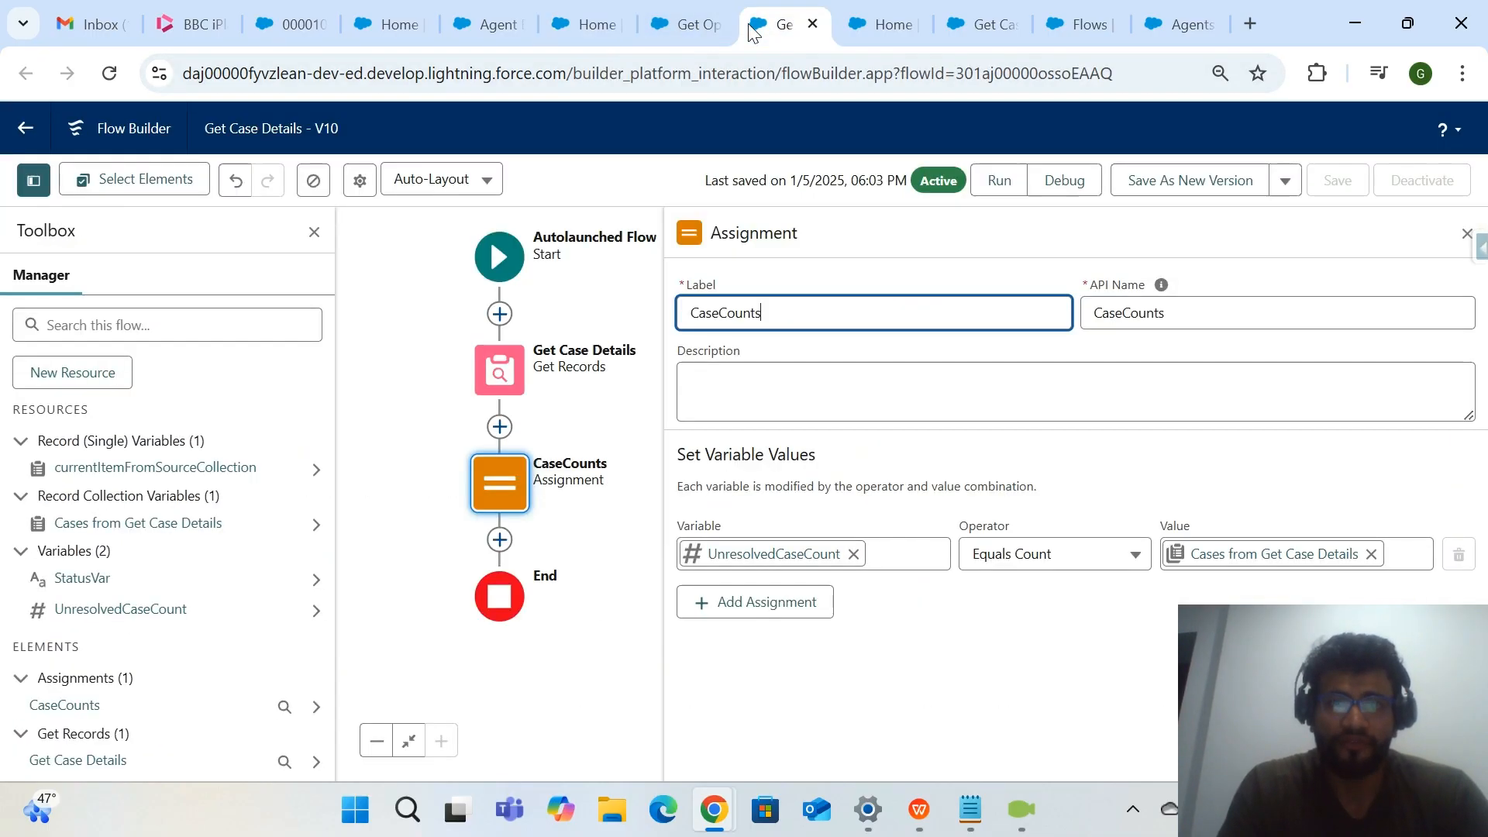
click(475, 24)
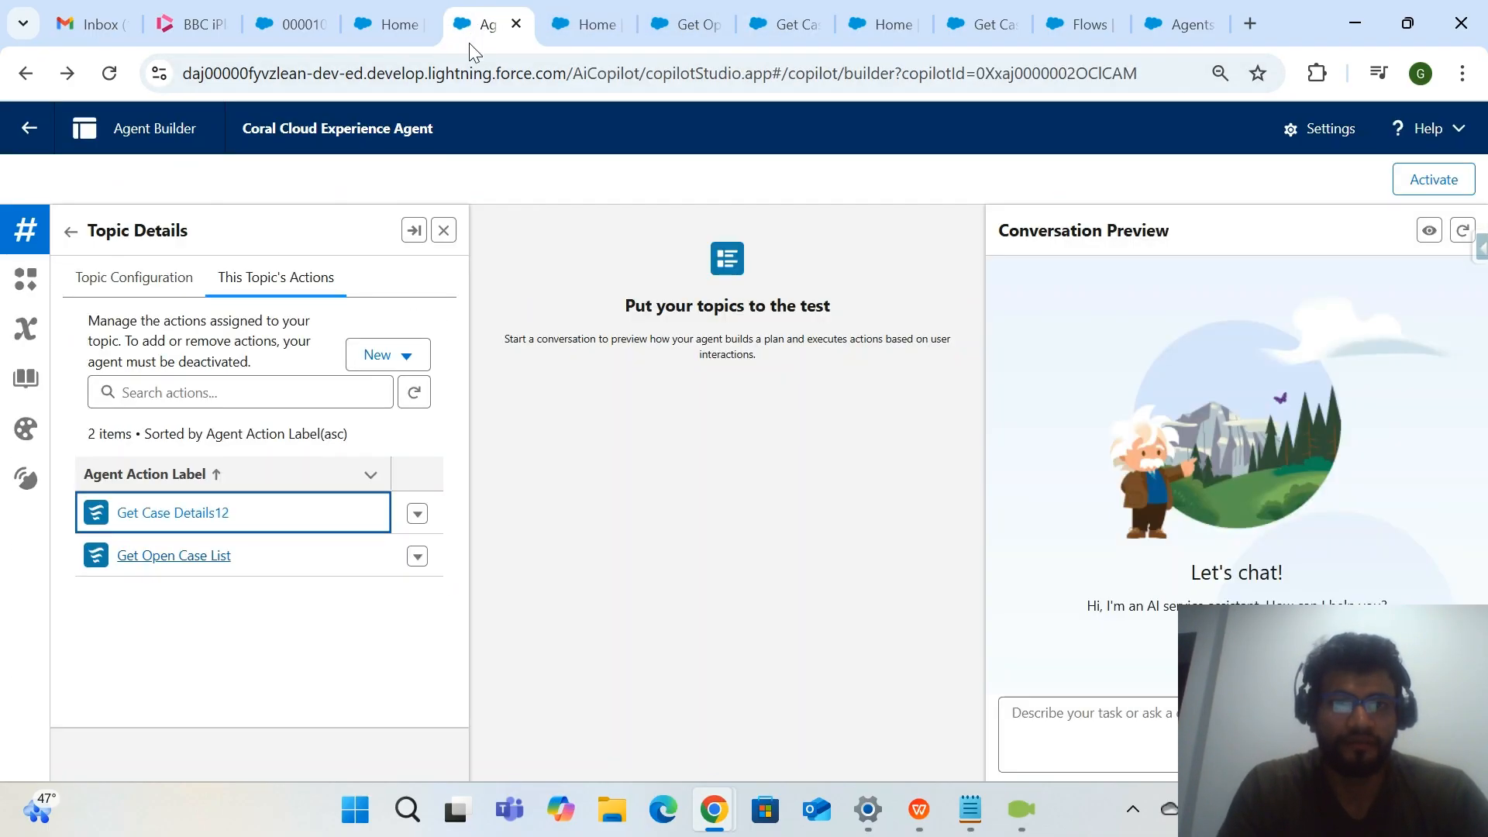
click(392, 14)
click(474, 27)
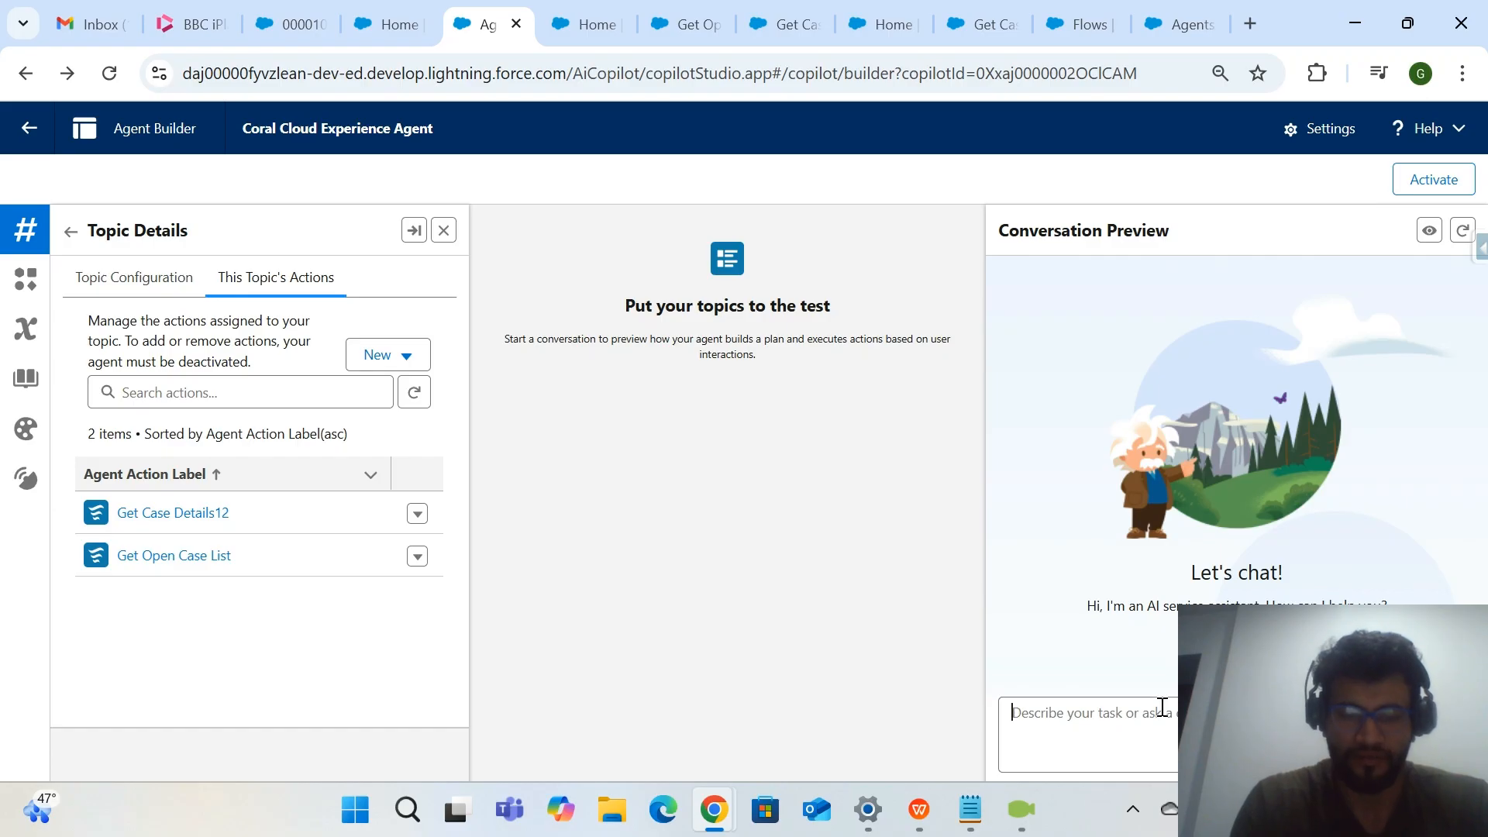
text(a)
key(BackSpace)
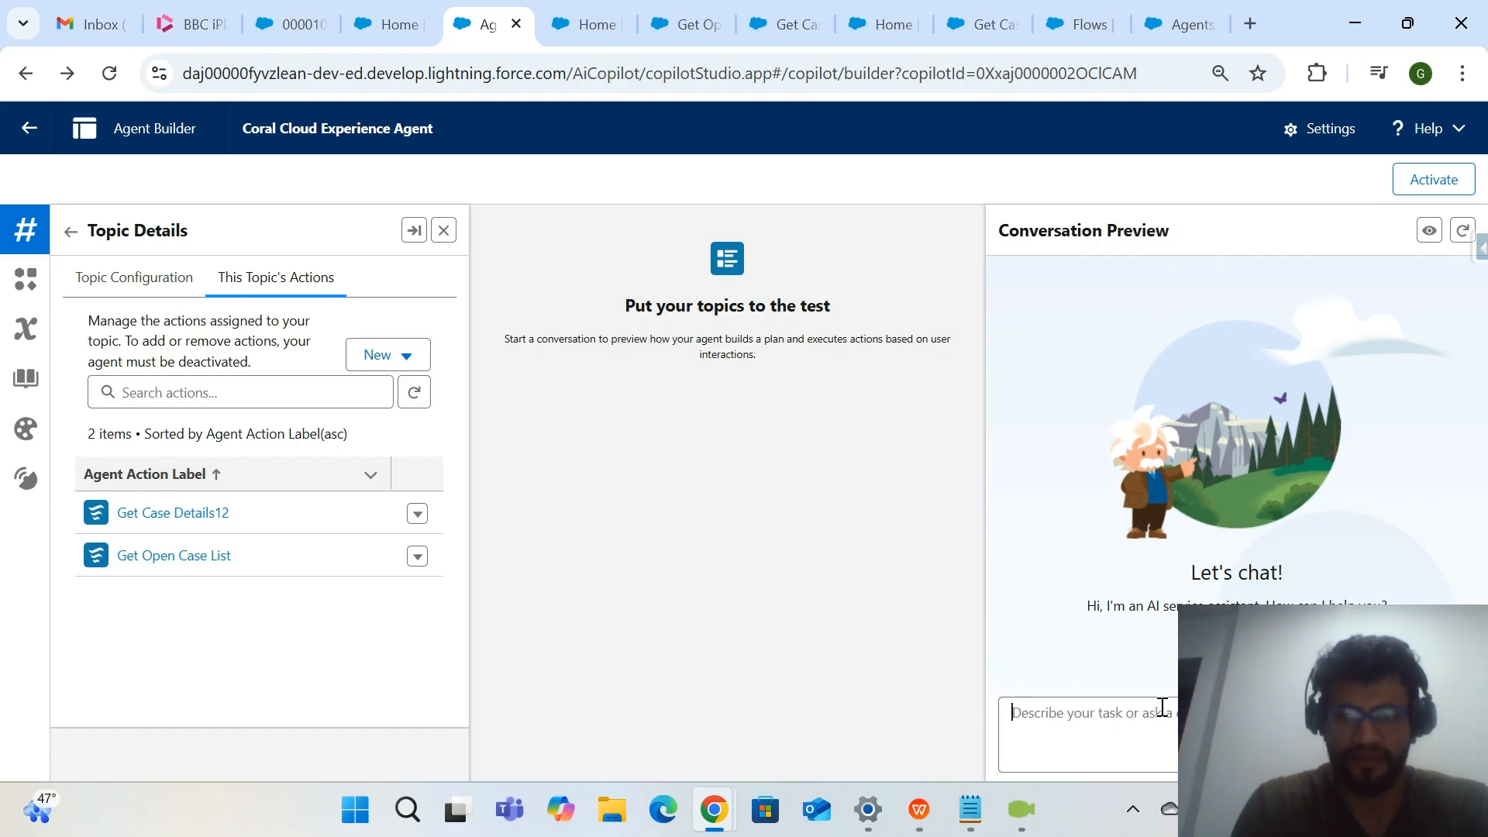
text(can you pl)
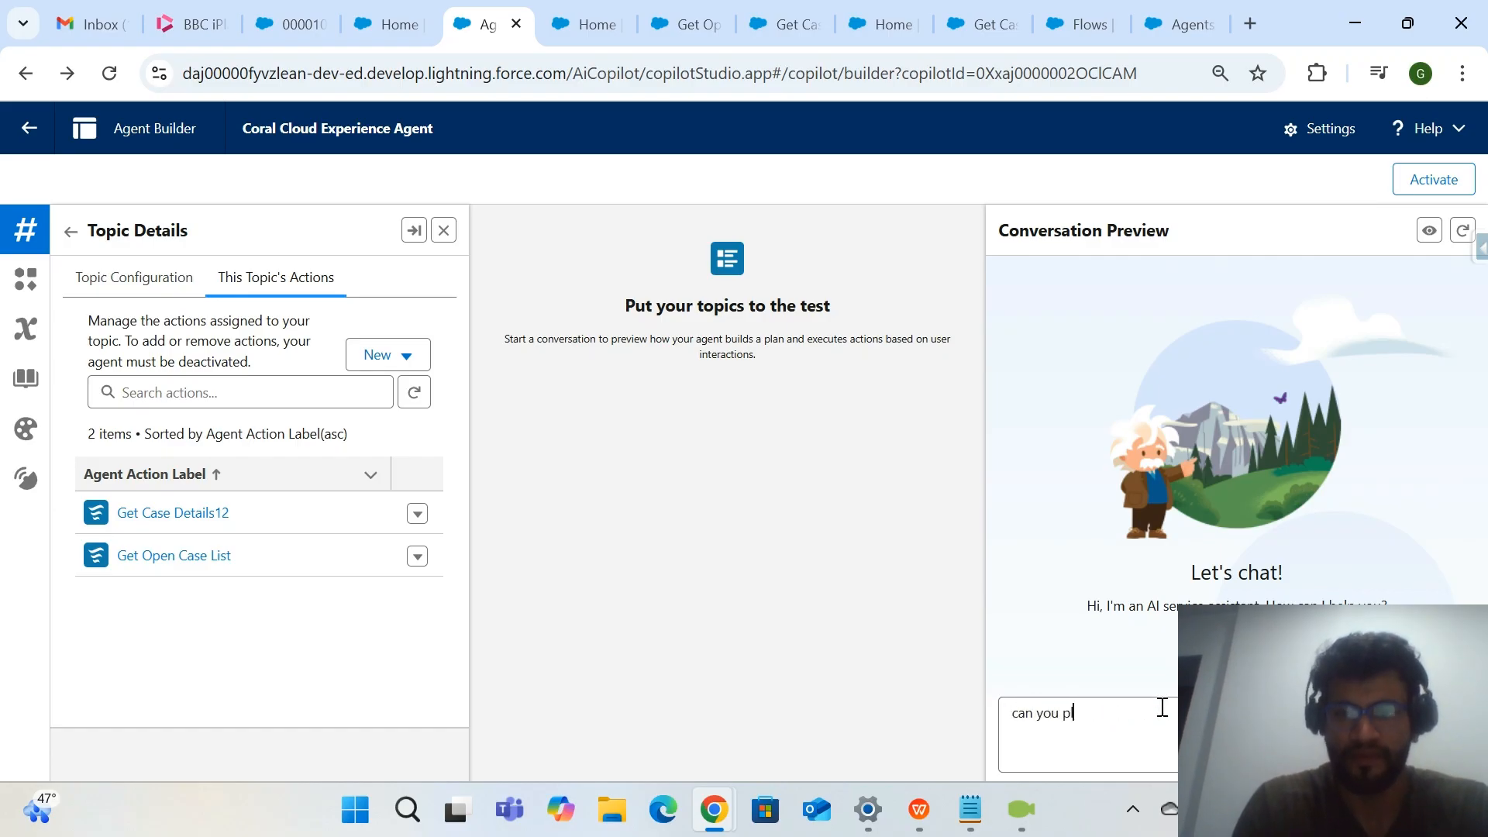
text(ease provifr)
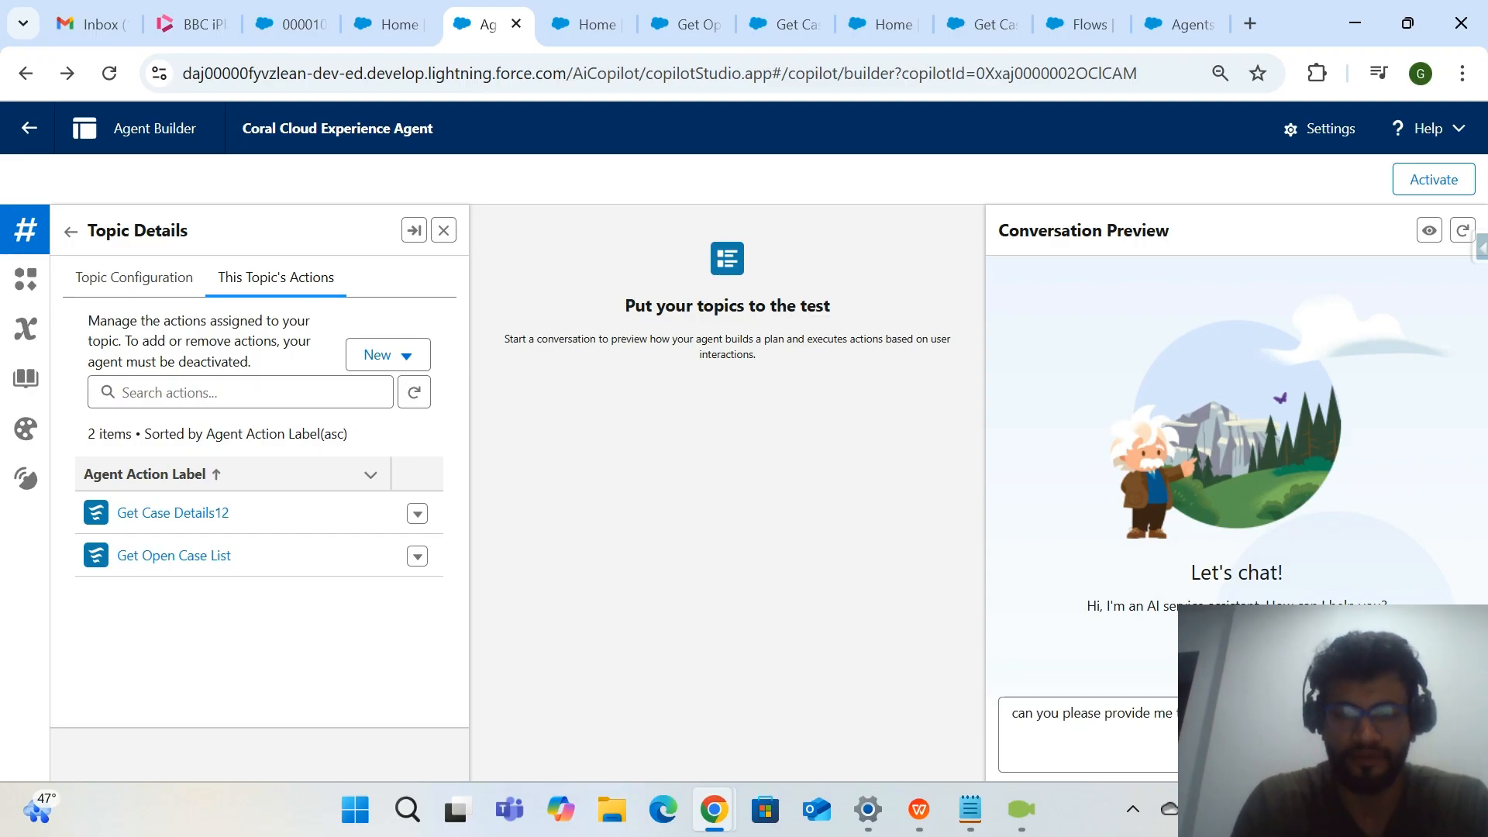
key(Return)
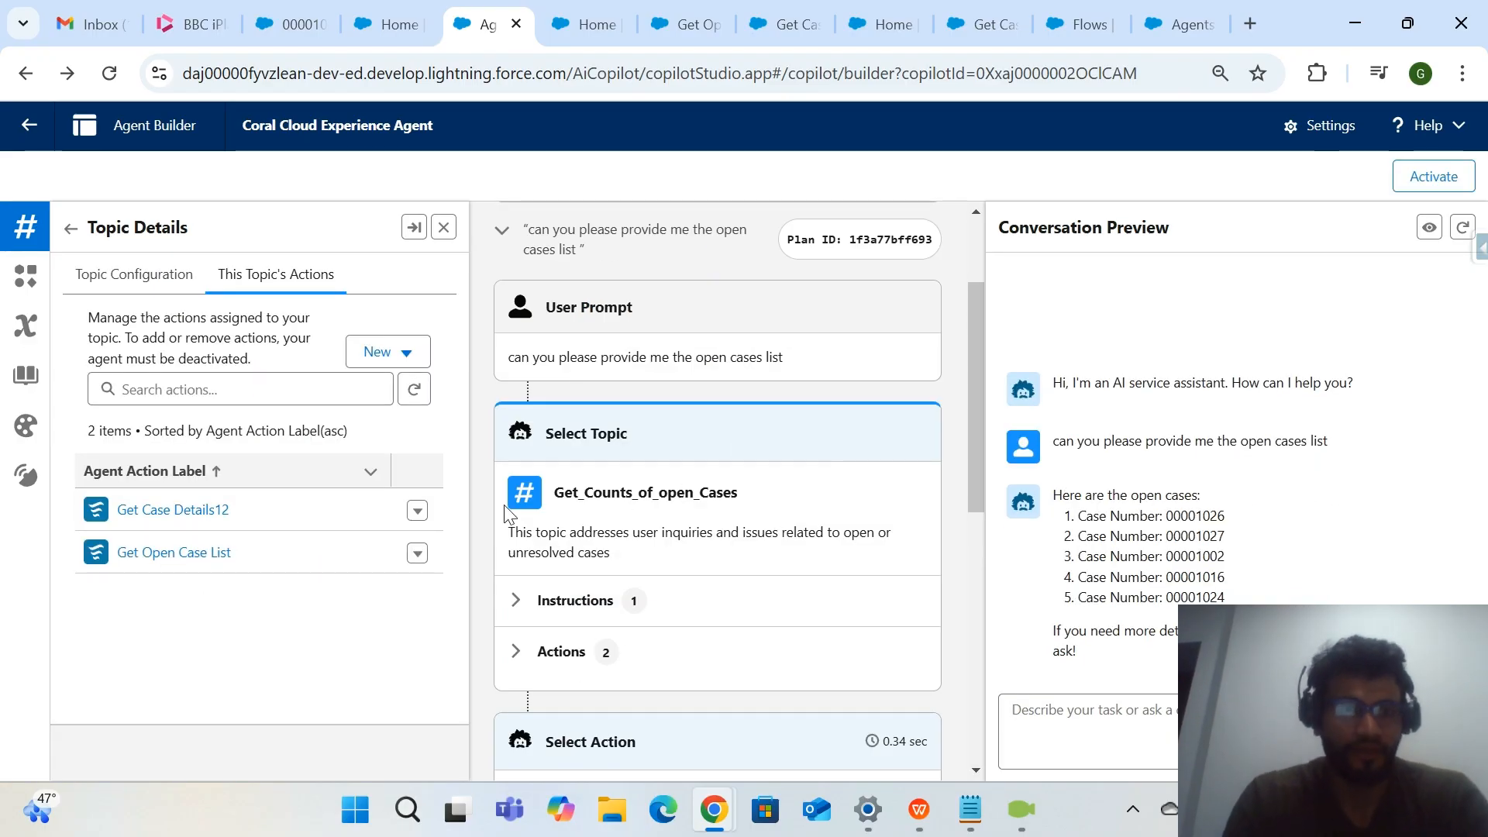
Examine the plan trace's selected topic and action against the "open cases list" wording in the prompt.
scroll(708, 524, up, 2)
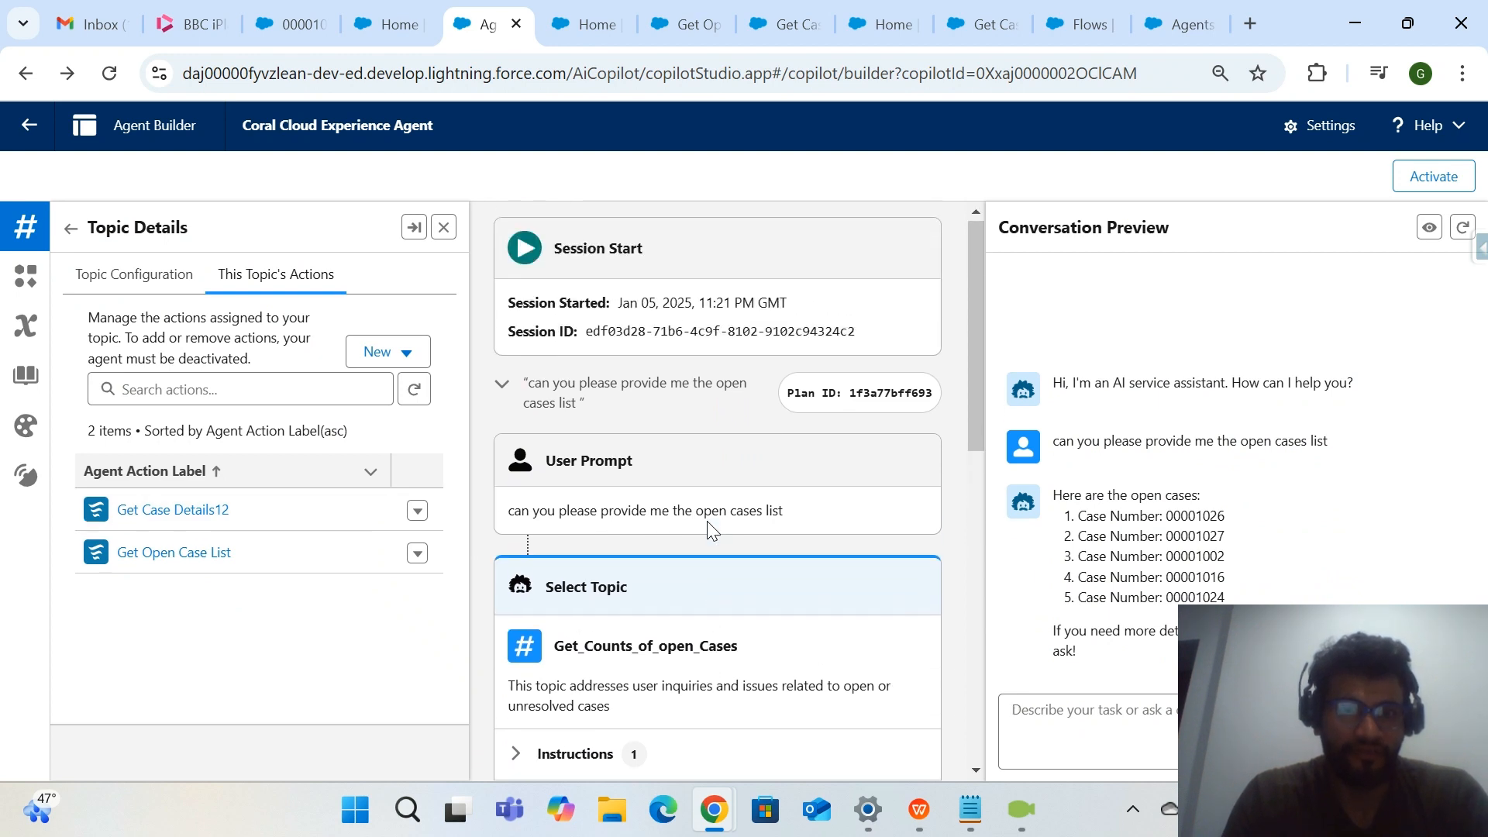
scroll(707, 525, down, 6)
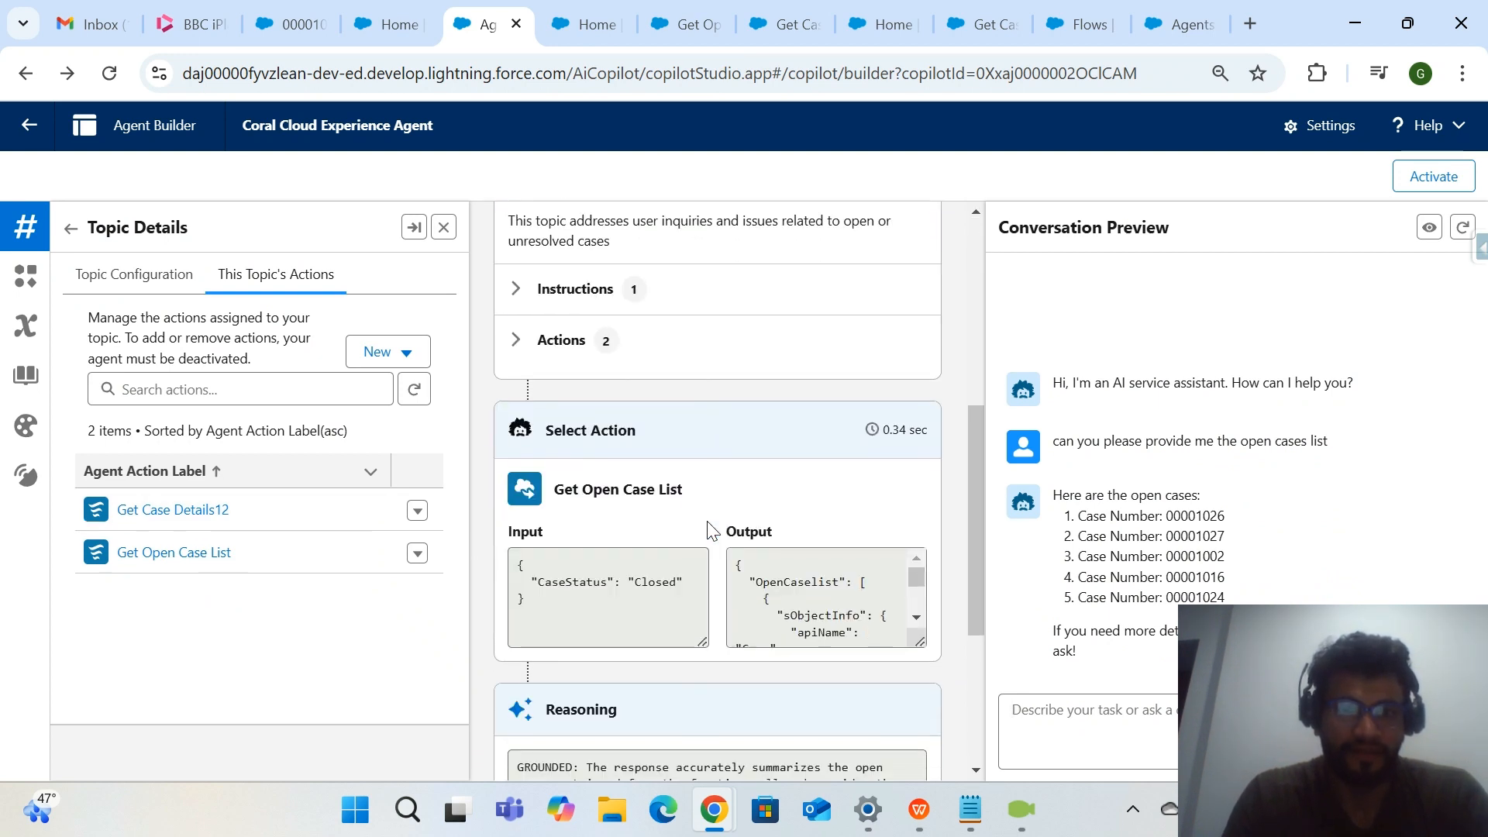
drag(698, 498, 553, 488)
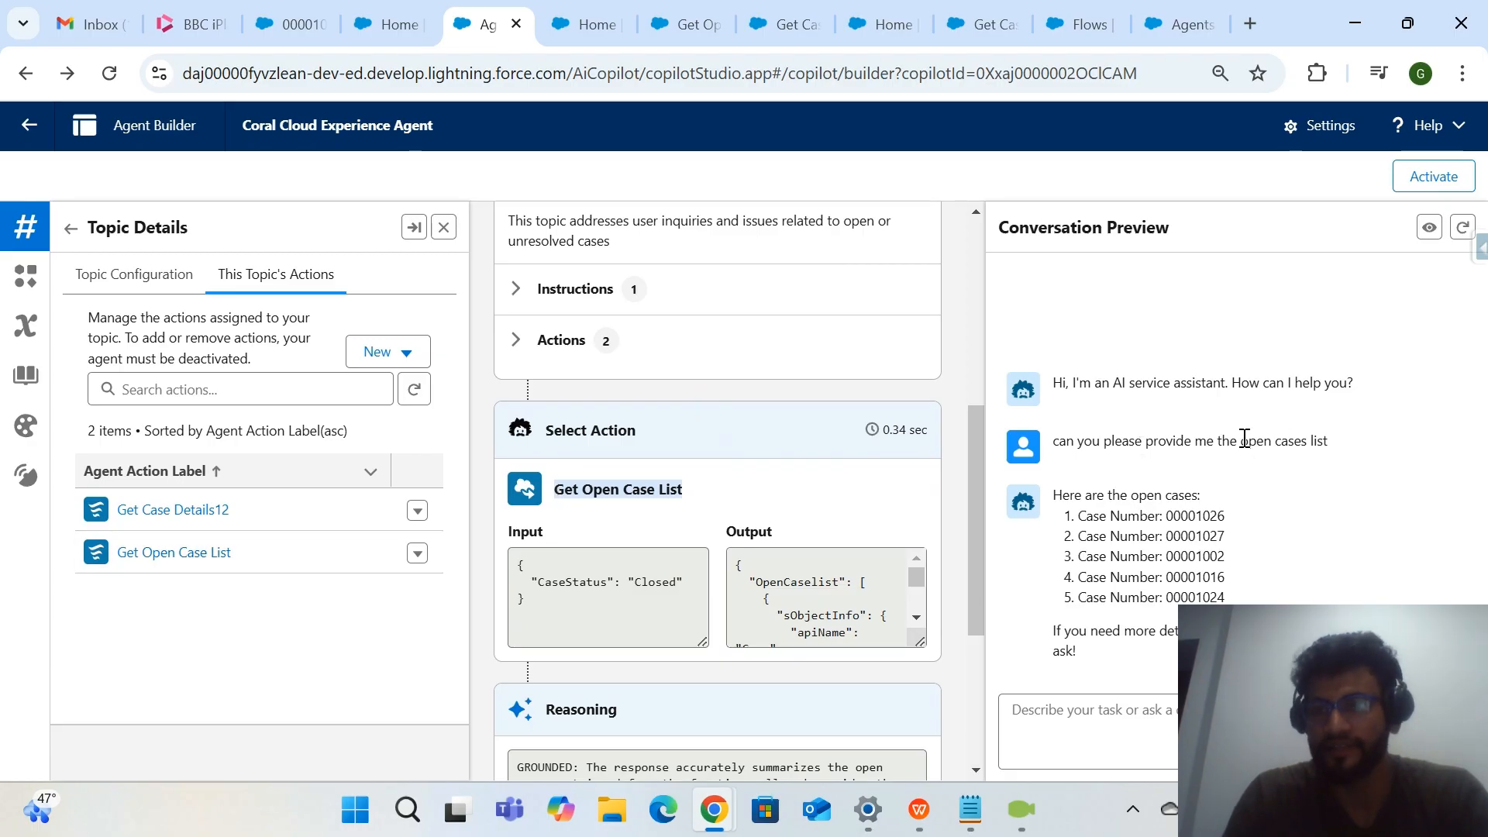
drag(1241, 440, 1334, 446)
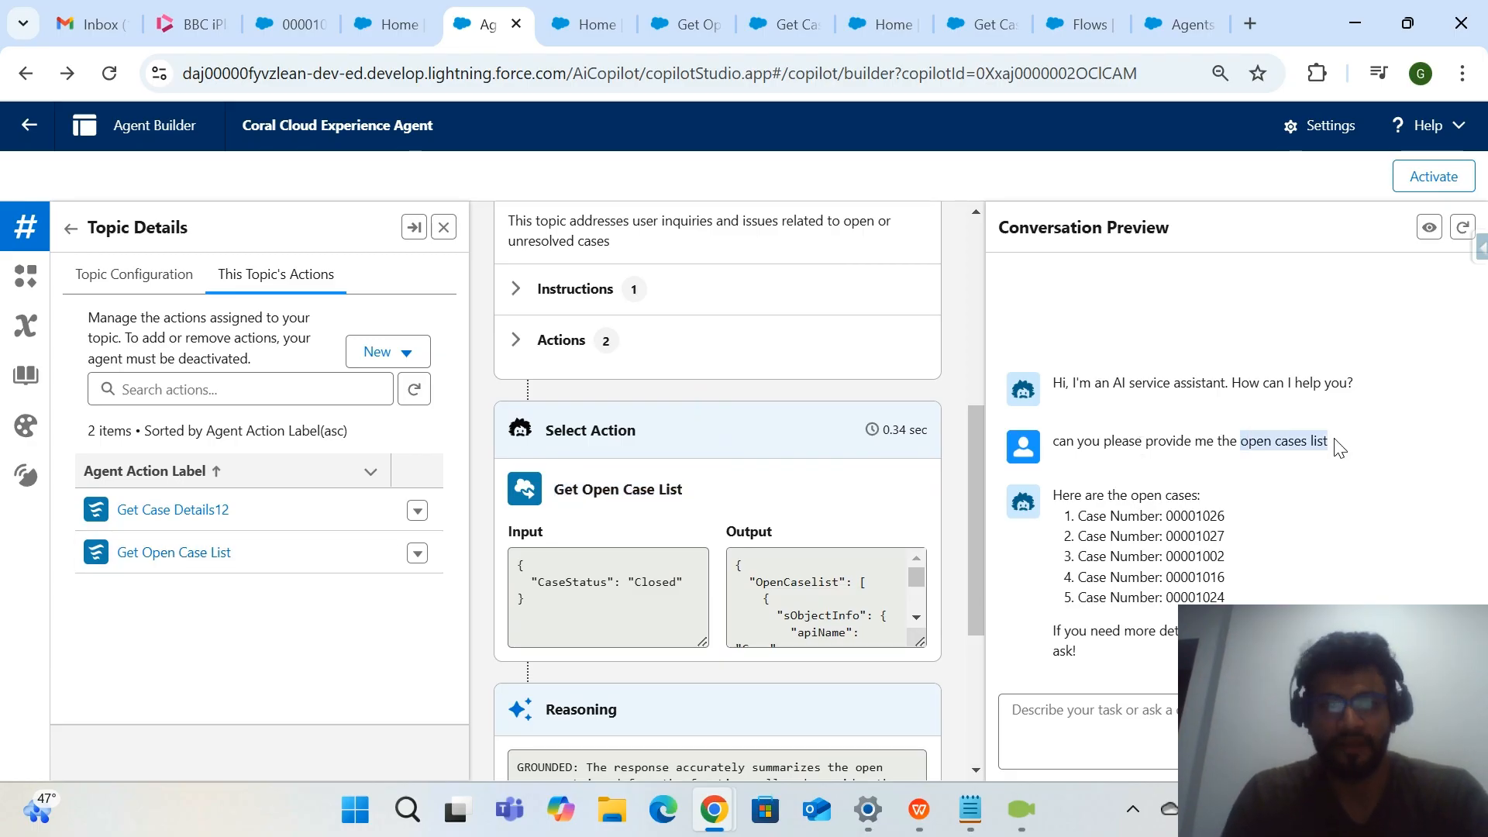
click(1338, 448)
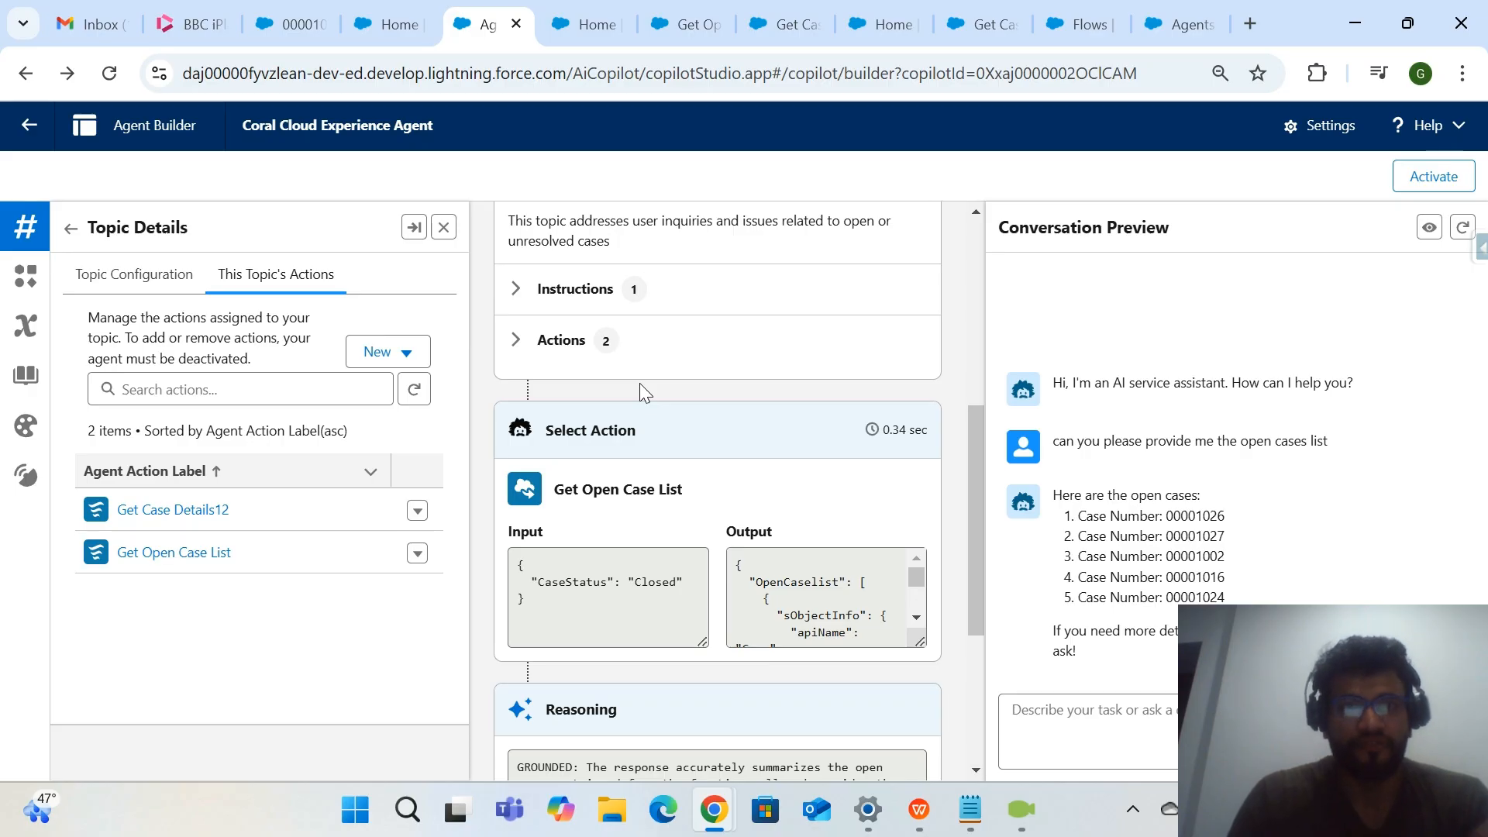
Match the executed action with Get Open Case List in the topic's actions and inspect its CaseStatus input in the trace.
drag(253, 556, 126, 545)
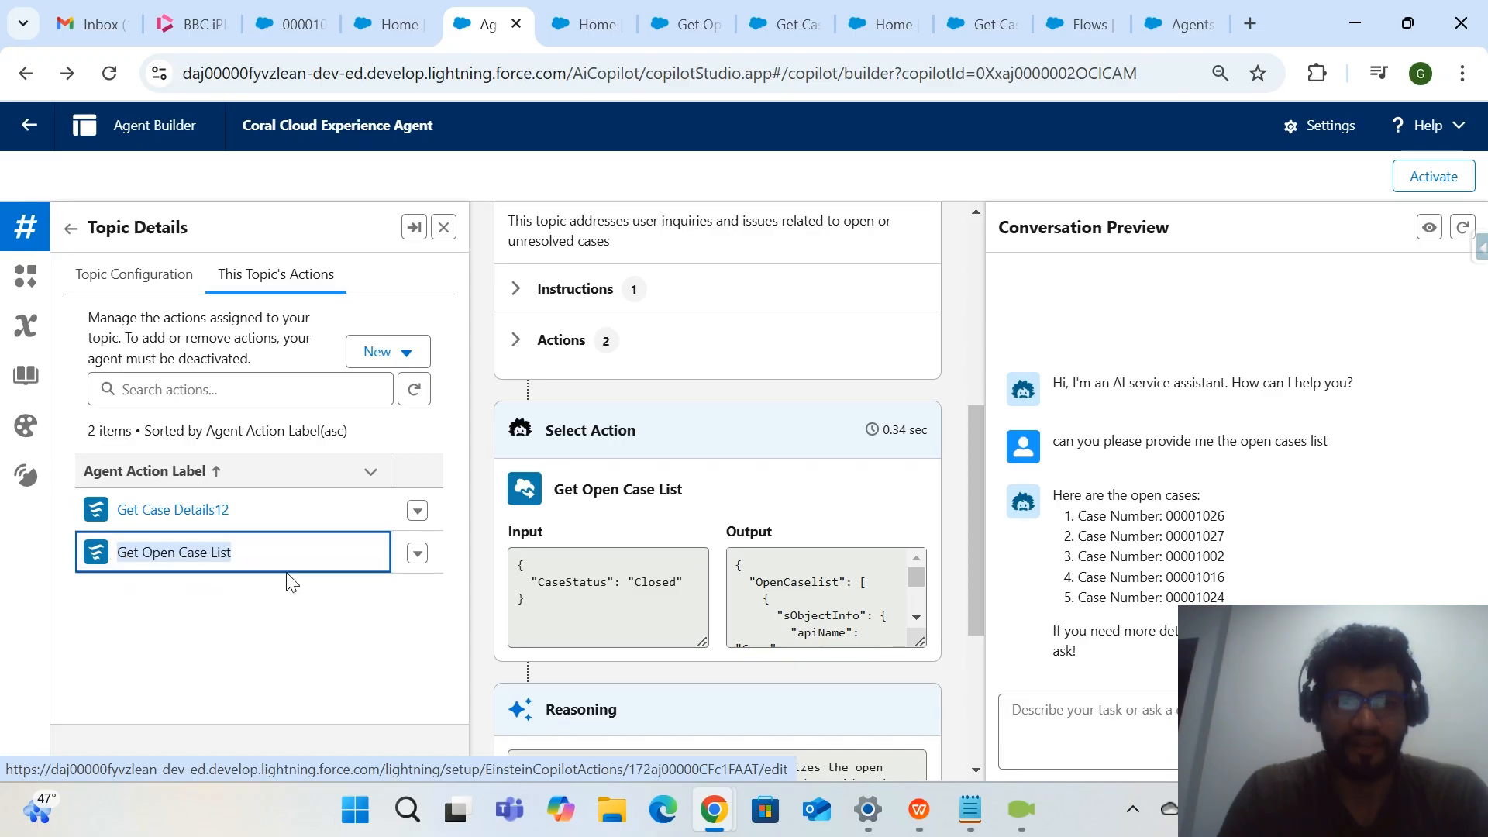
click(313, 670)
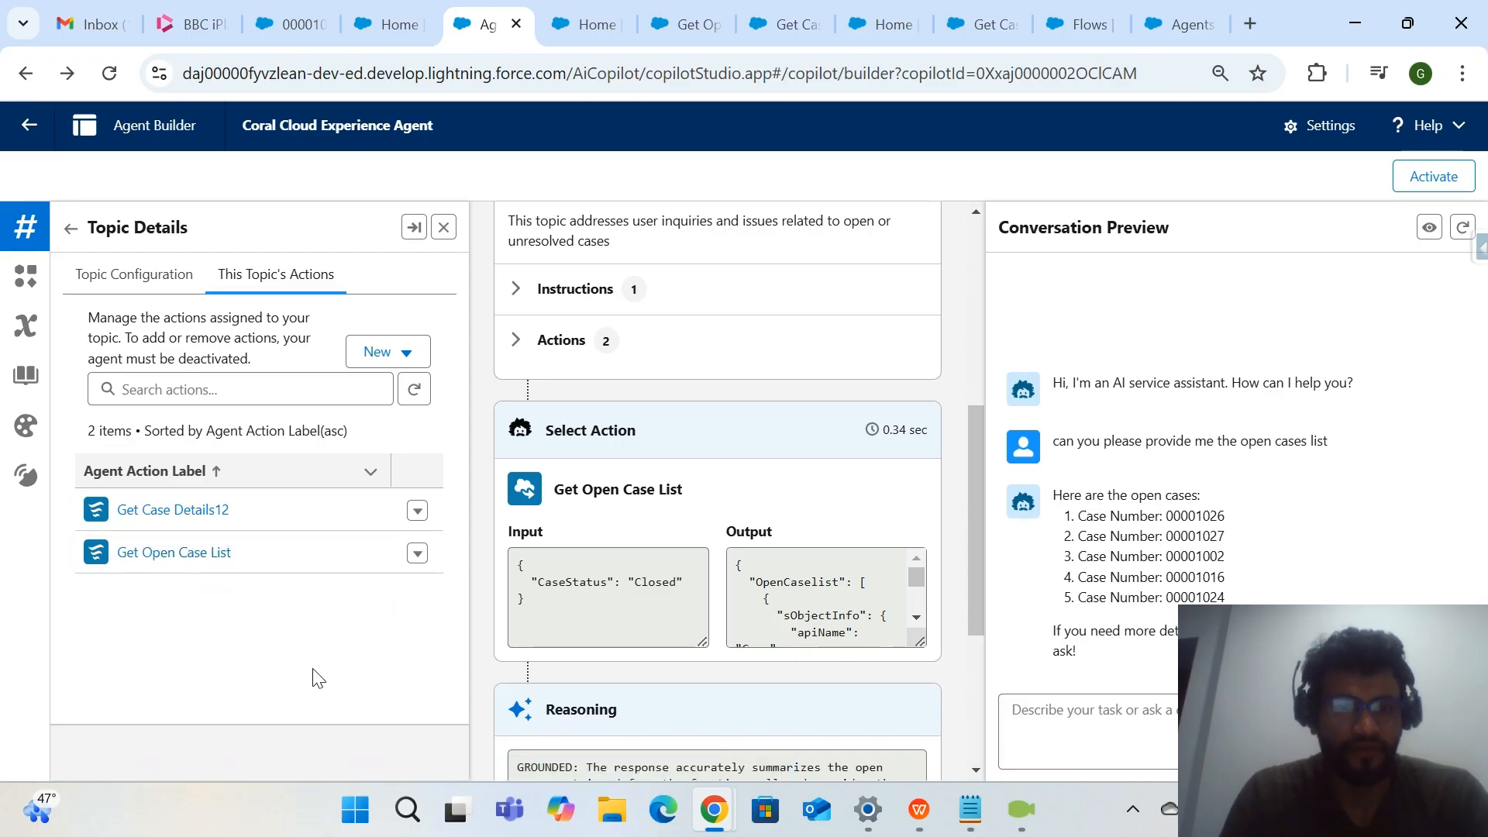
click(687, 584)
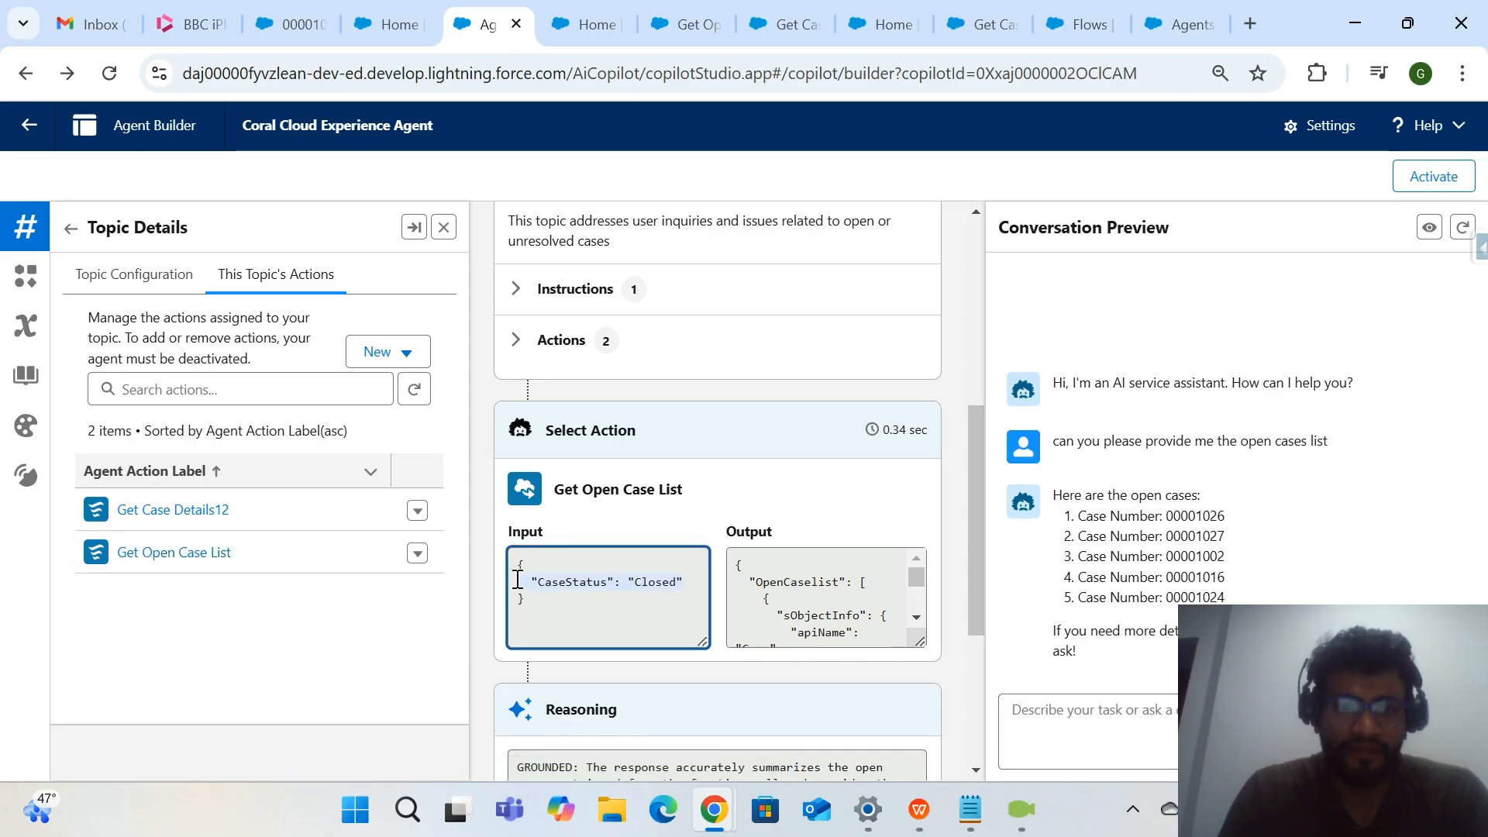
click(628, 618)
scroll(627, 618, down, 1)
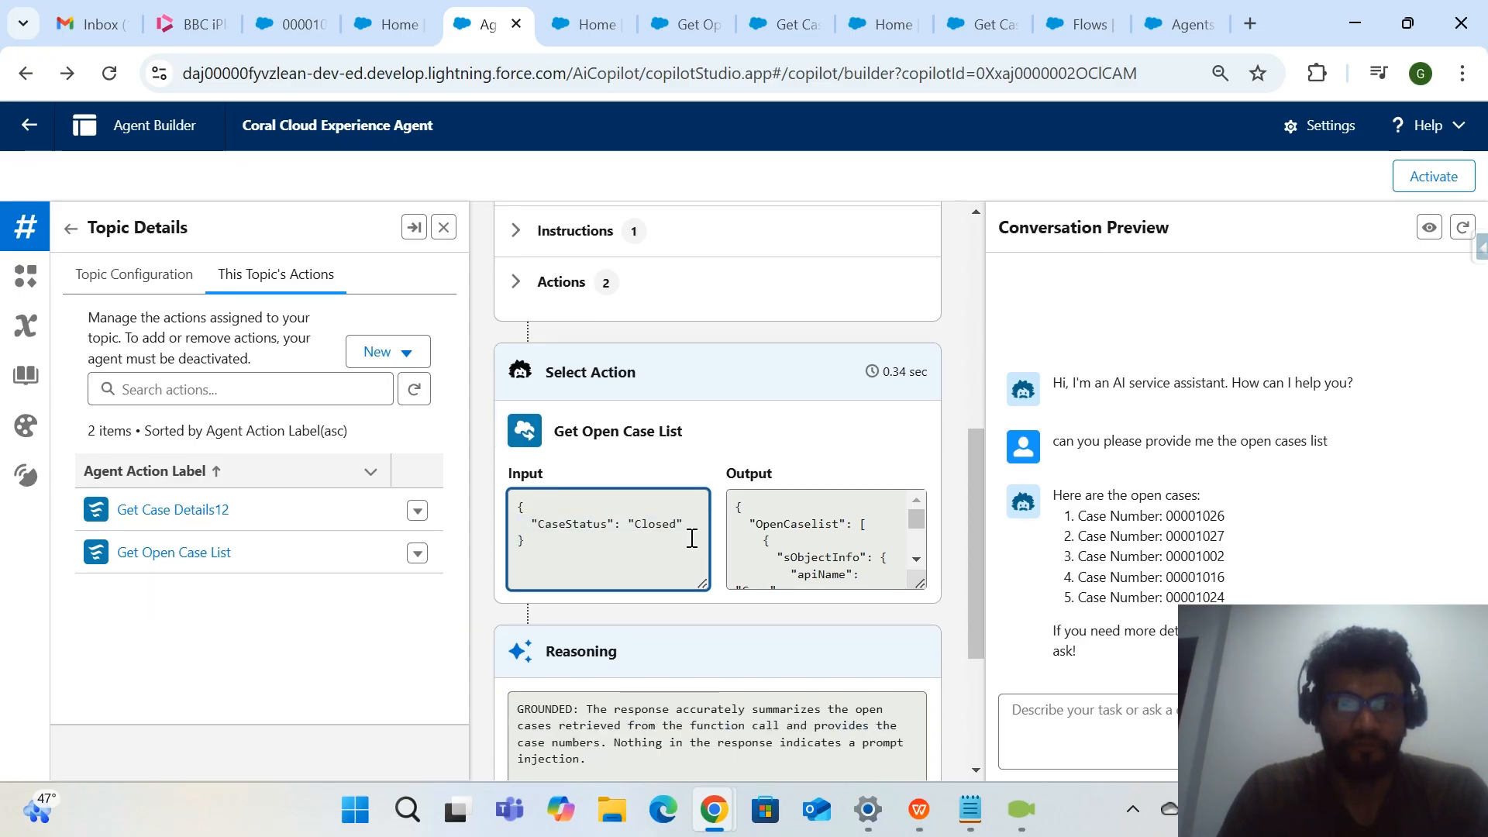
Check the case filter in the flow's Get Open Case List record retrieval element against the action's details page.
click(589, 24)
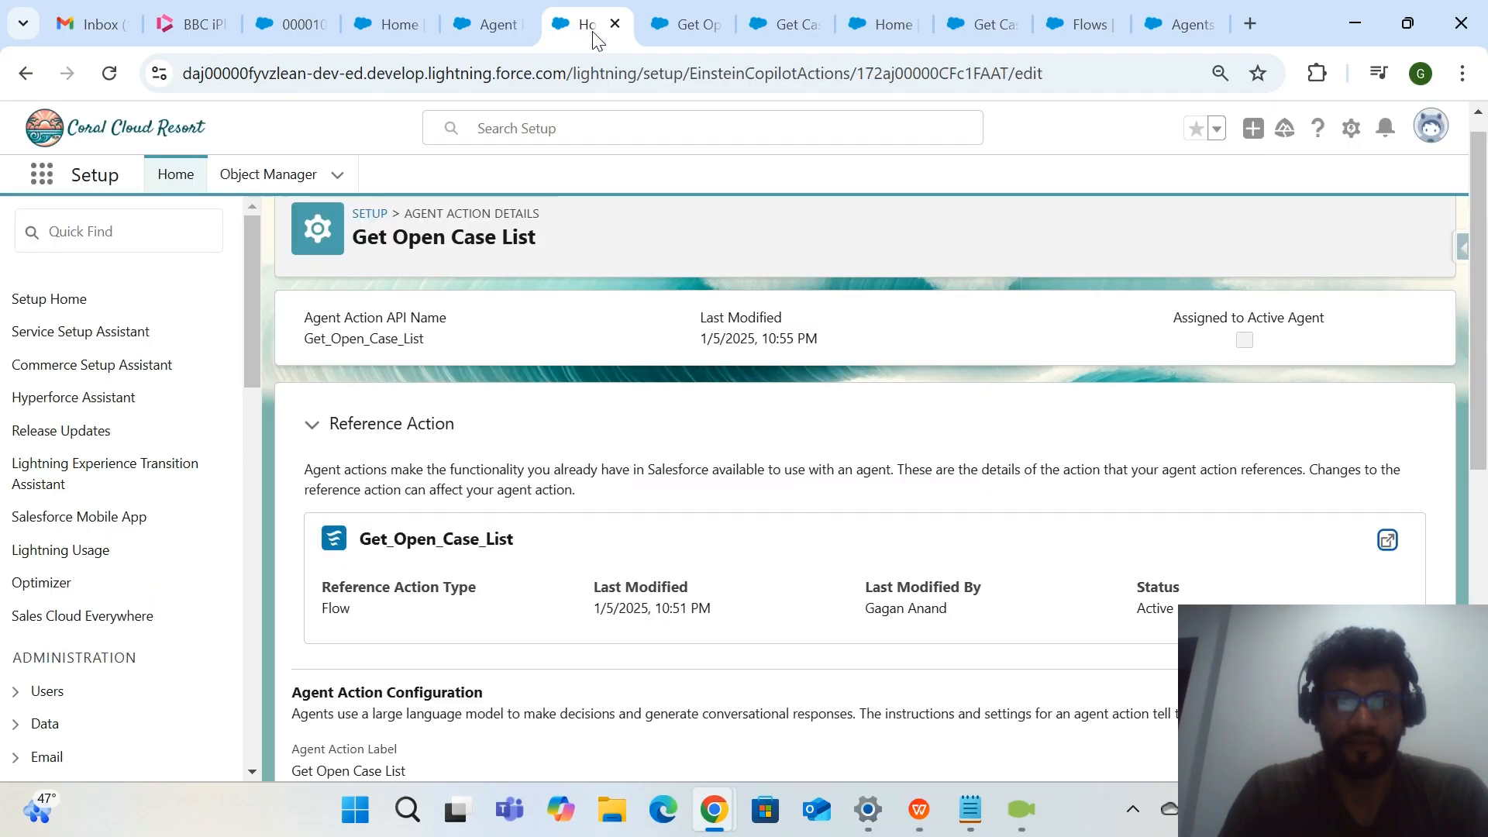
click(699, 21)
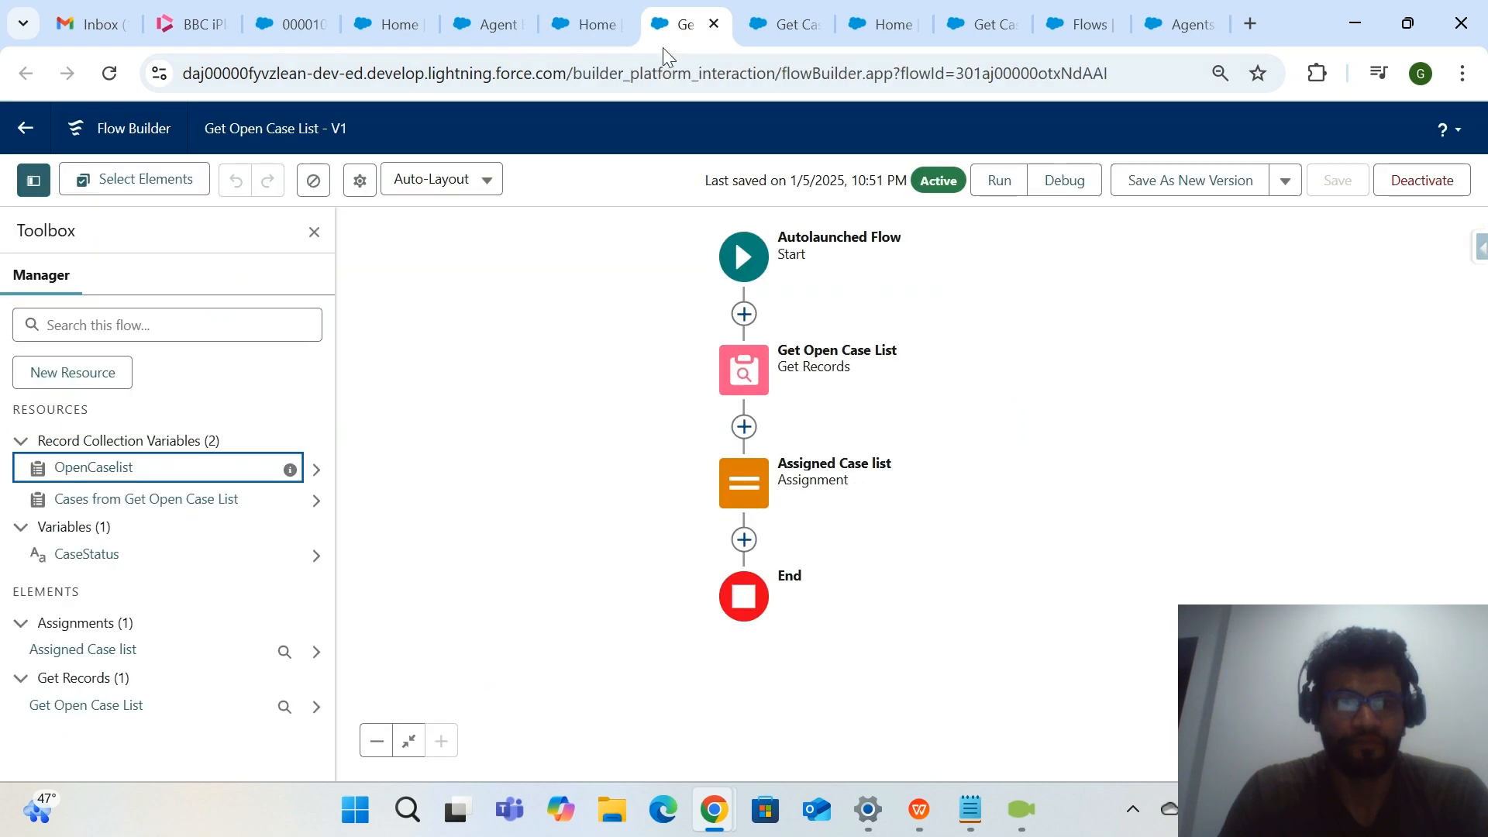
click(747, 364)
scroll(1157, 512, down, 1)
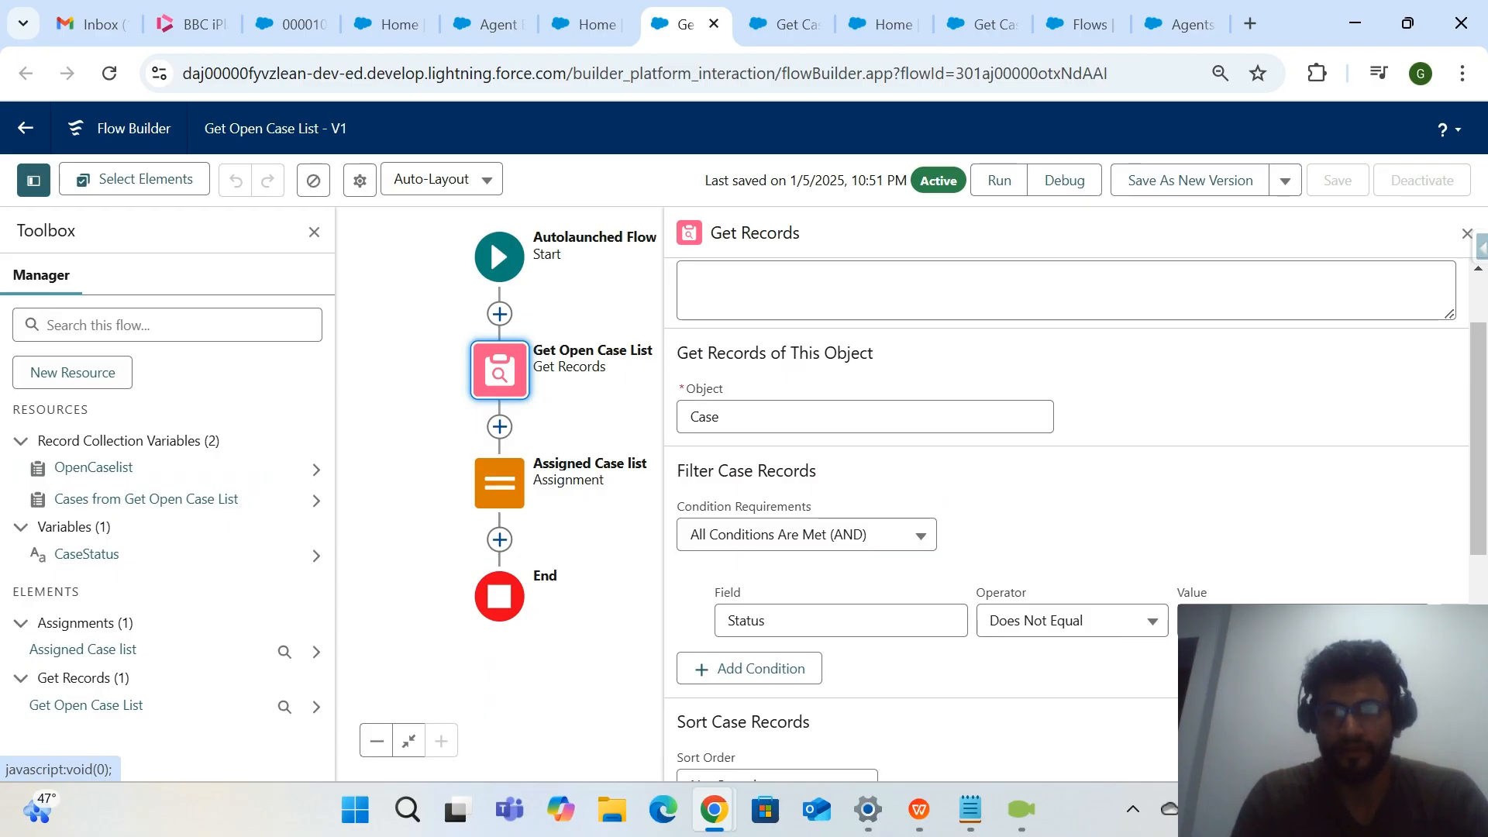
click(589, 25)
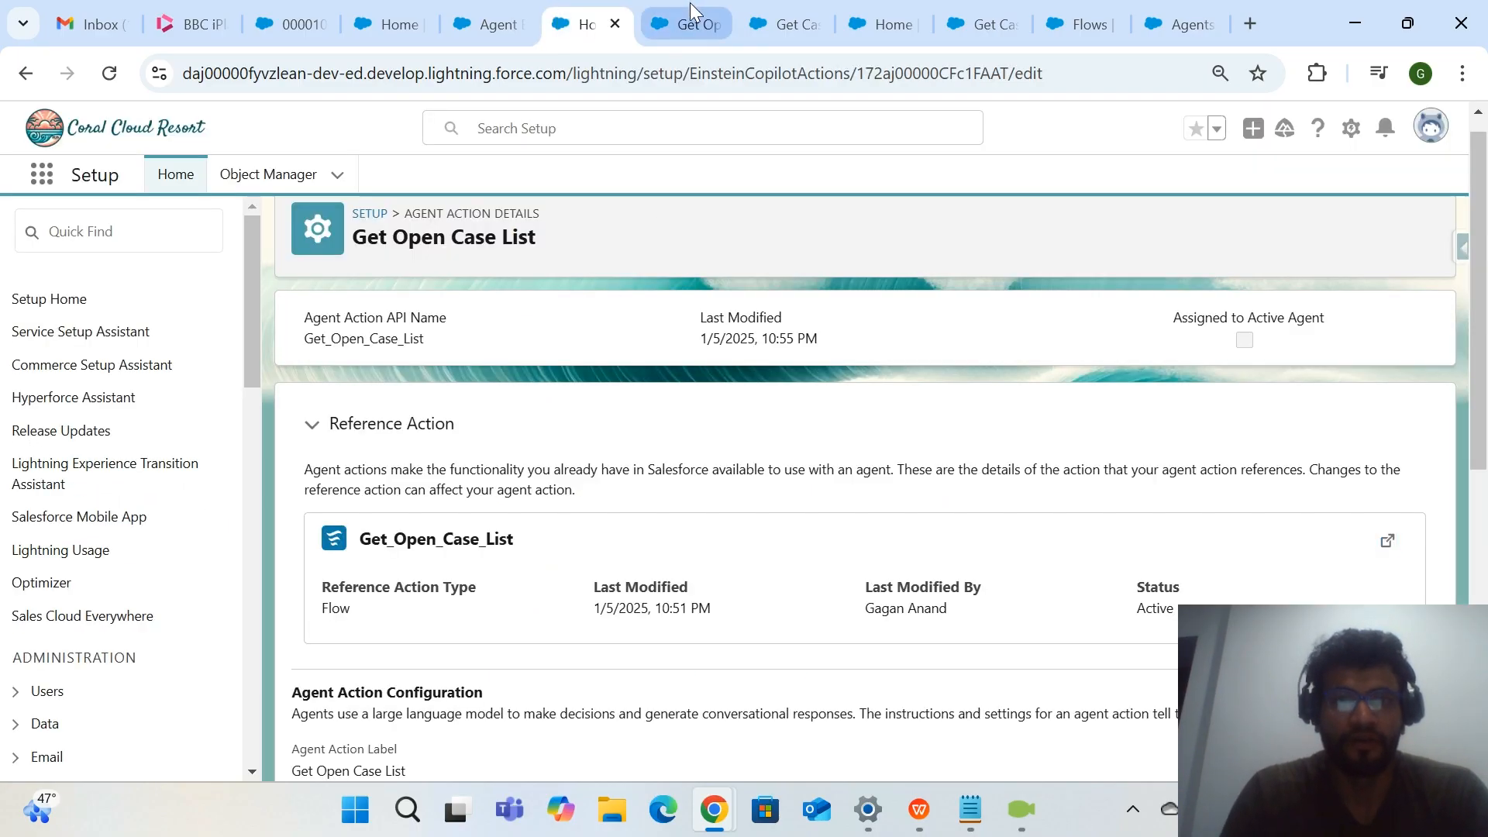
click(692, 24)
click(771, 24)
Open the Get Open Case List action from the topic's actions in another browser tab.
click(490, 26)
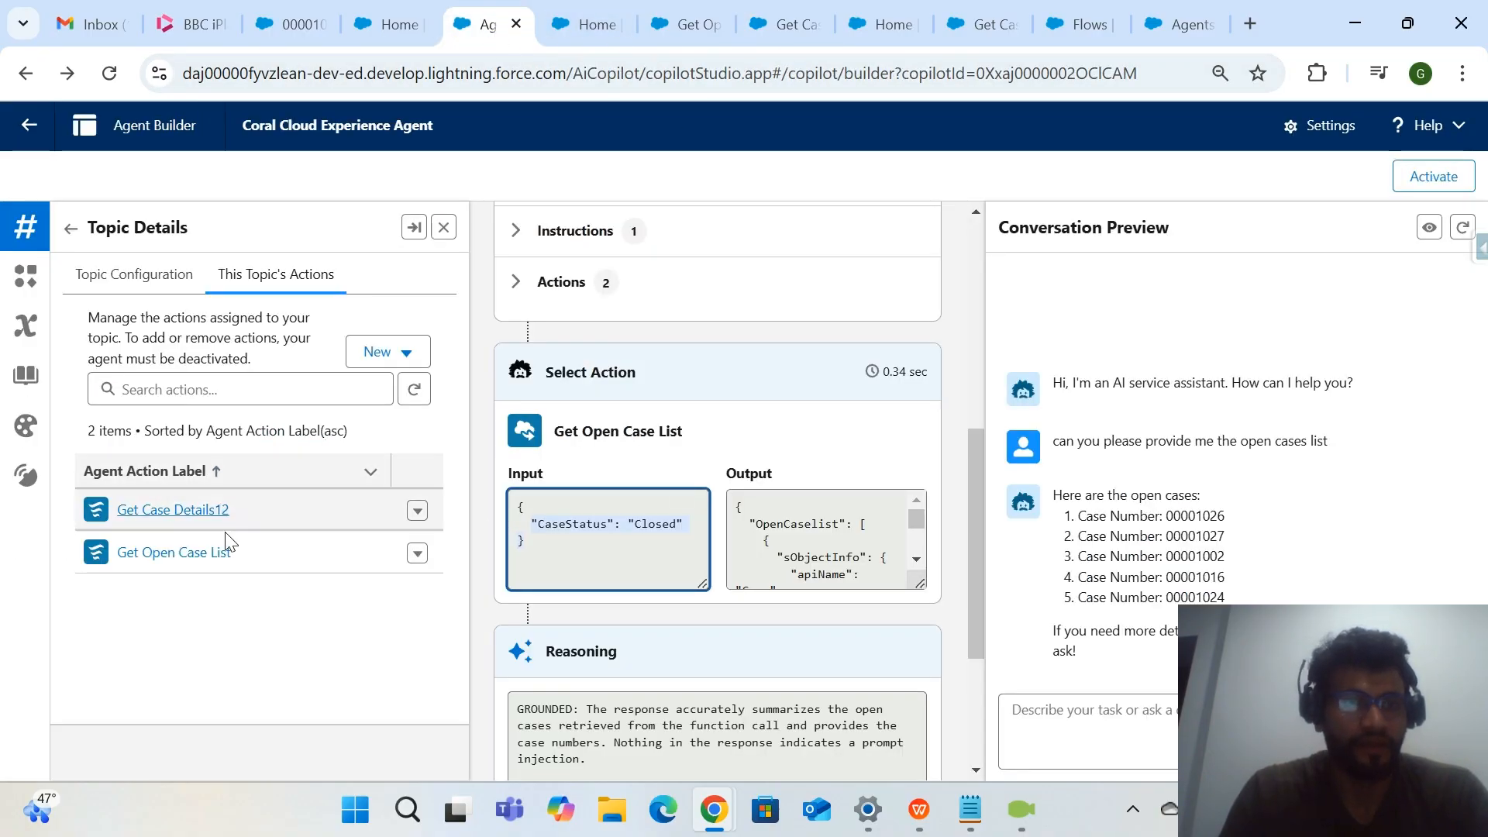
right_click(210, 552)
click(272, 609)
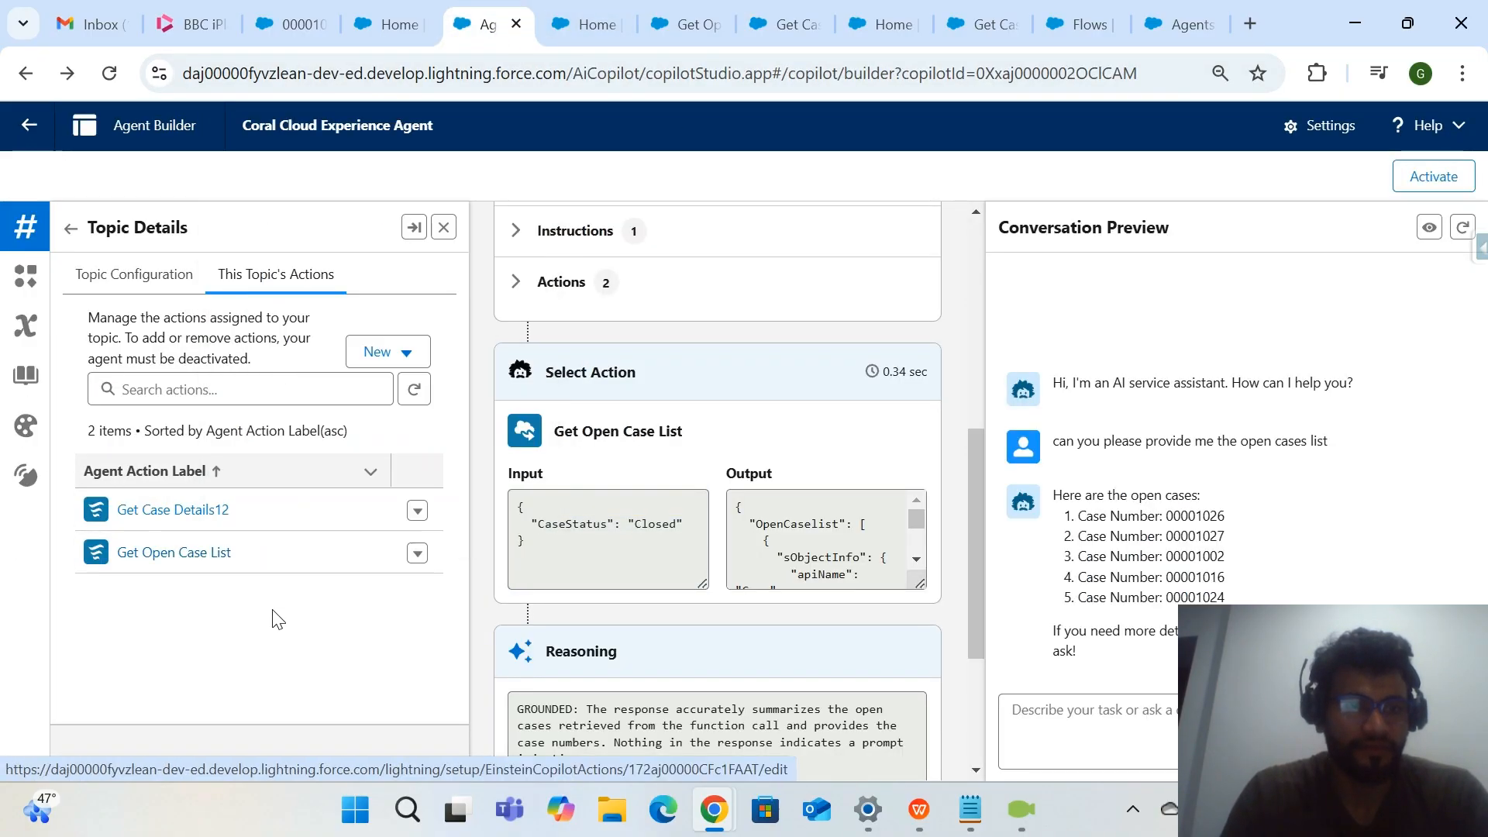
right_click(207, 553)
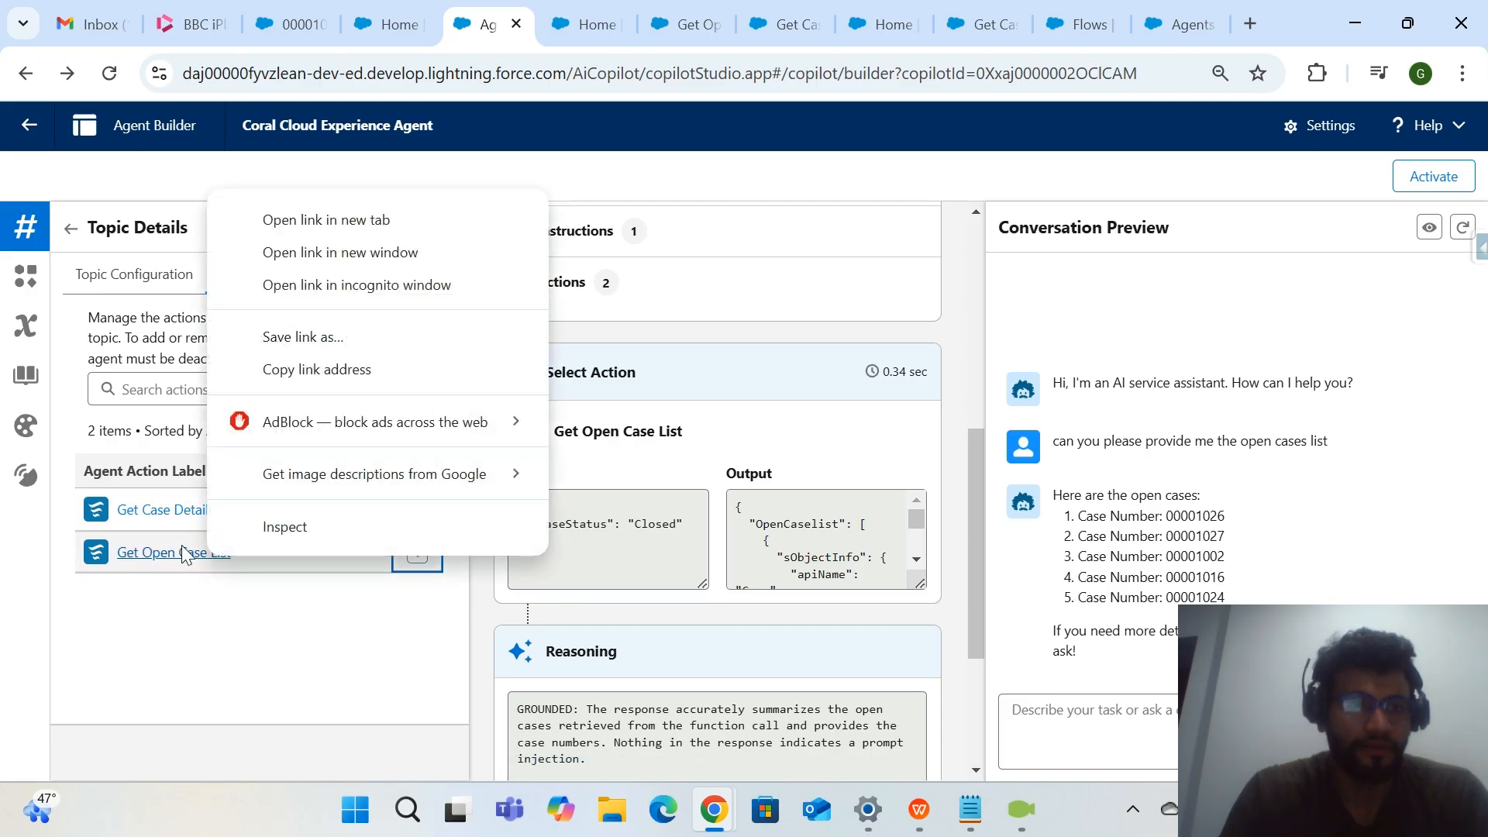
click(378, 223)
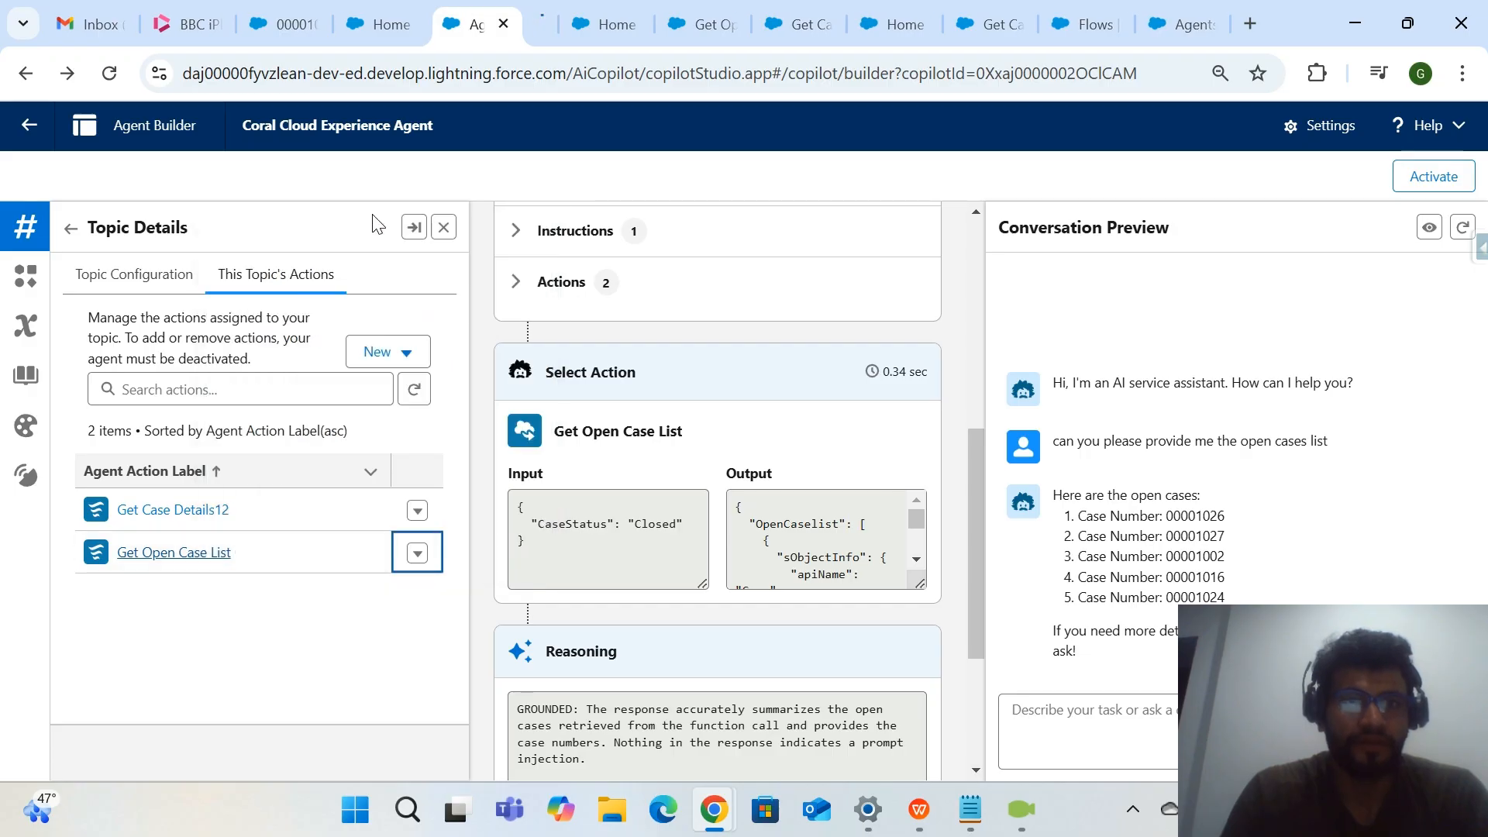
click(553, 10)
click(462, 31)
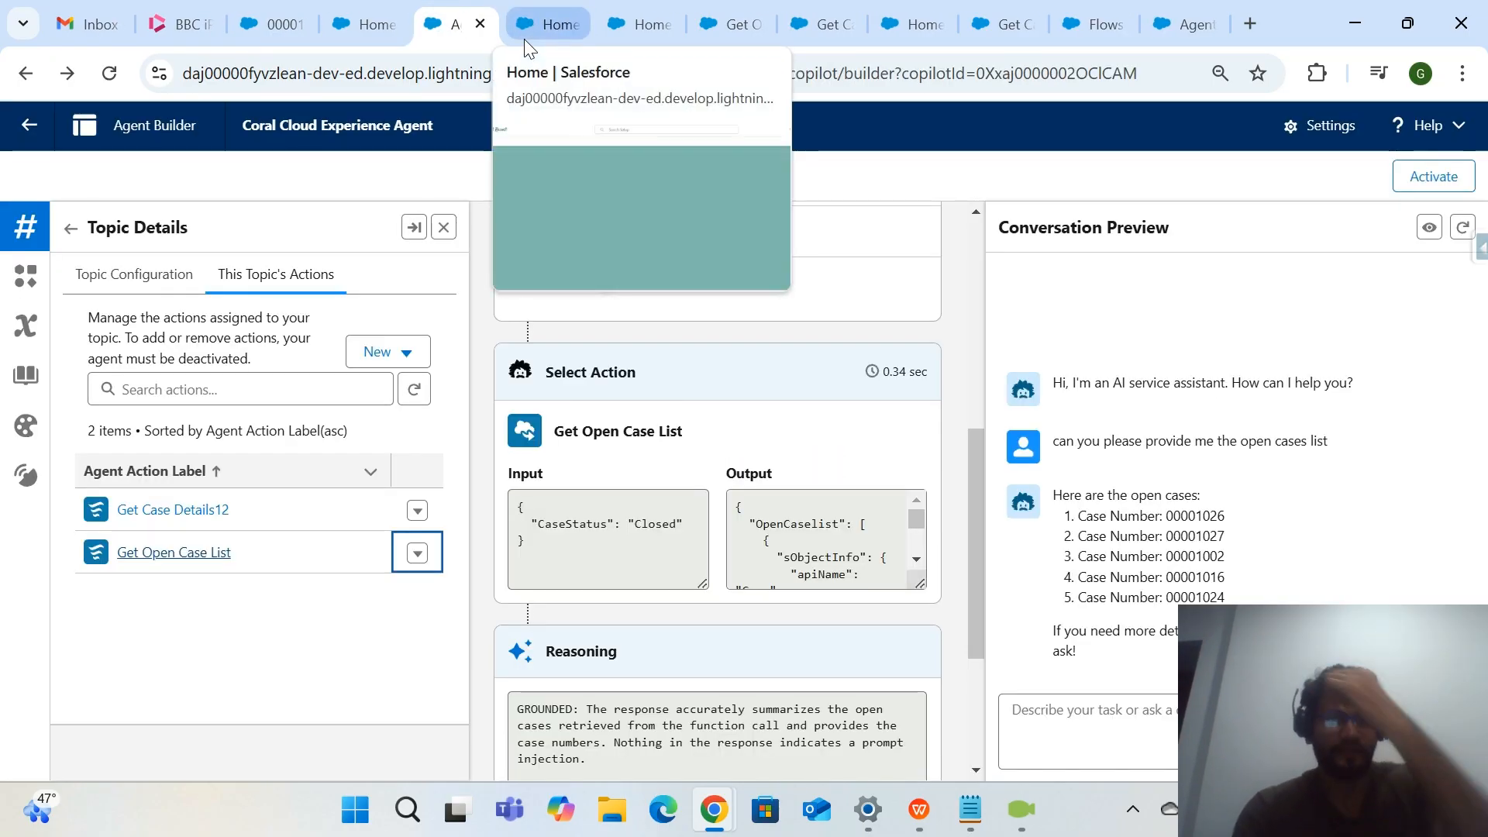
Examine the CaseStatus input instructions on the newly opened Get Open Case List action page.
click(523, 39)
scroll(468, 513, down, 8)
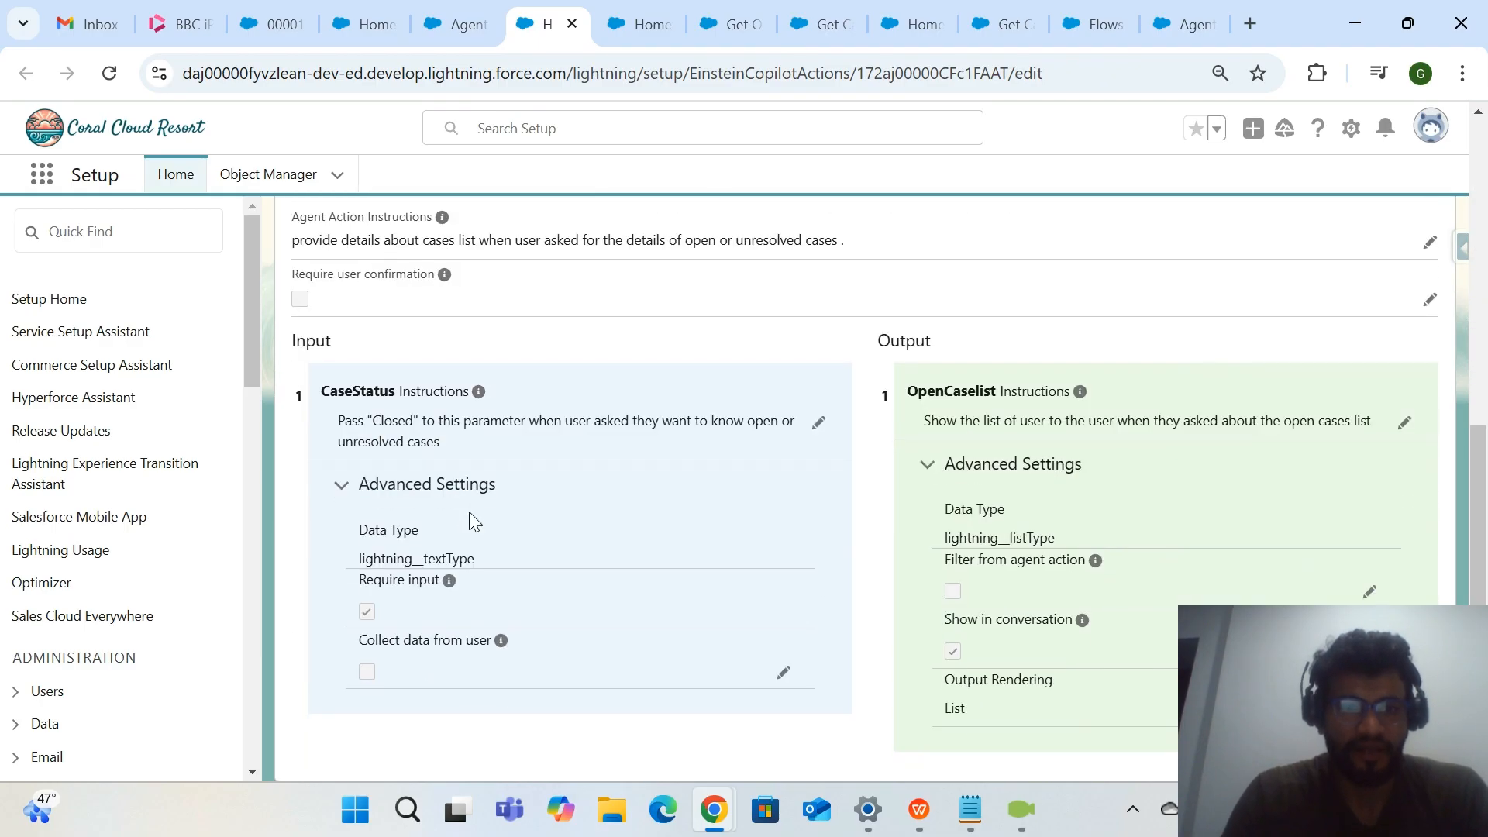
drag(421, 421, 367, 422)
click(474, 443)
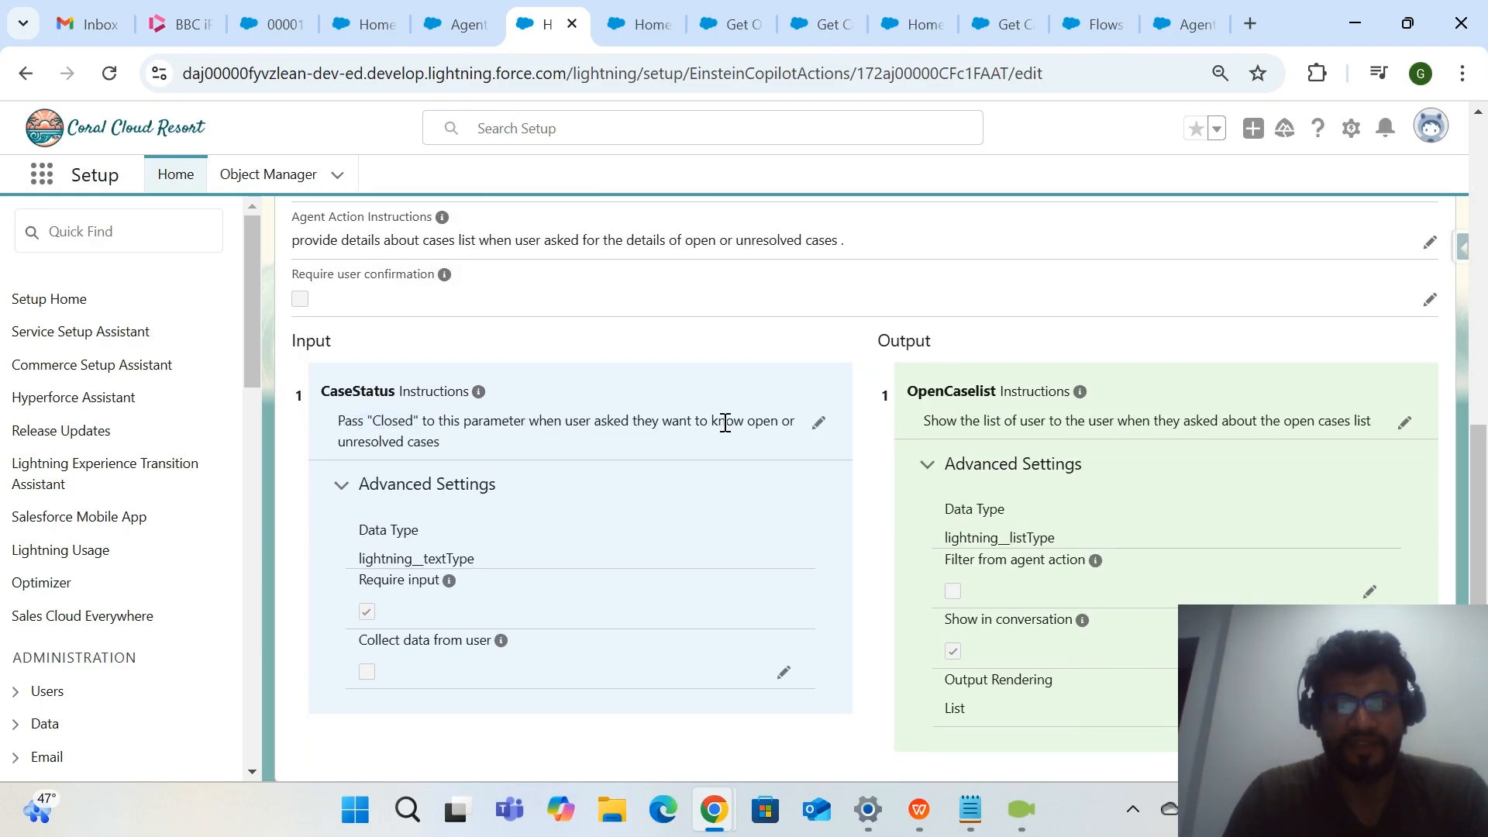
Compare the CaseStatus input instructions on the action page with the CaseStatus input in the trace and the question asked.
drag(724, 424, 806, 430)
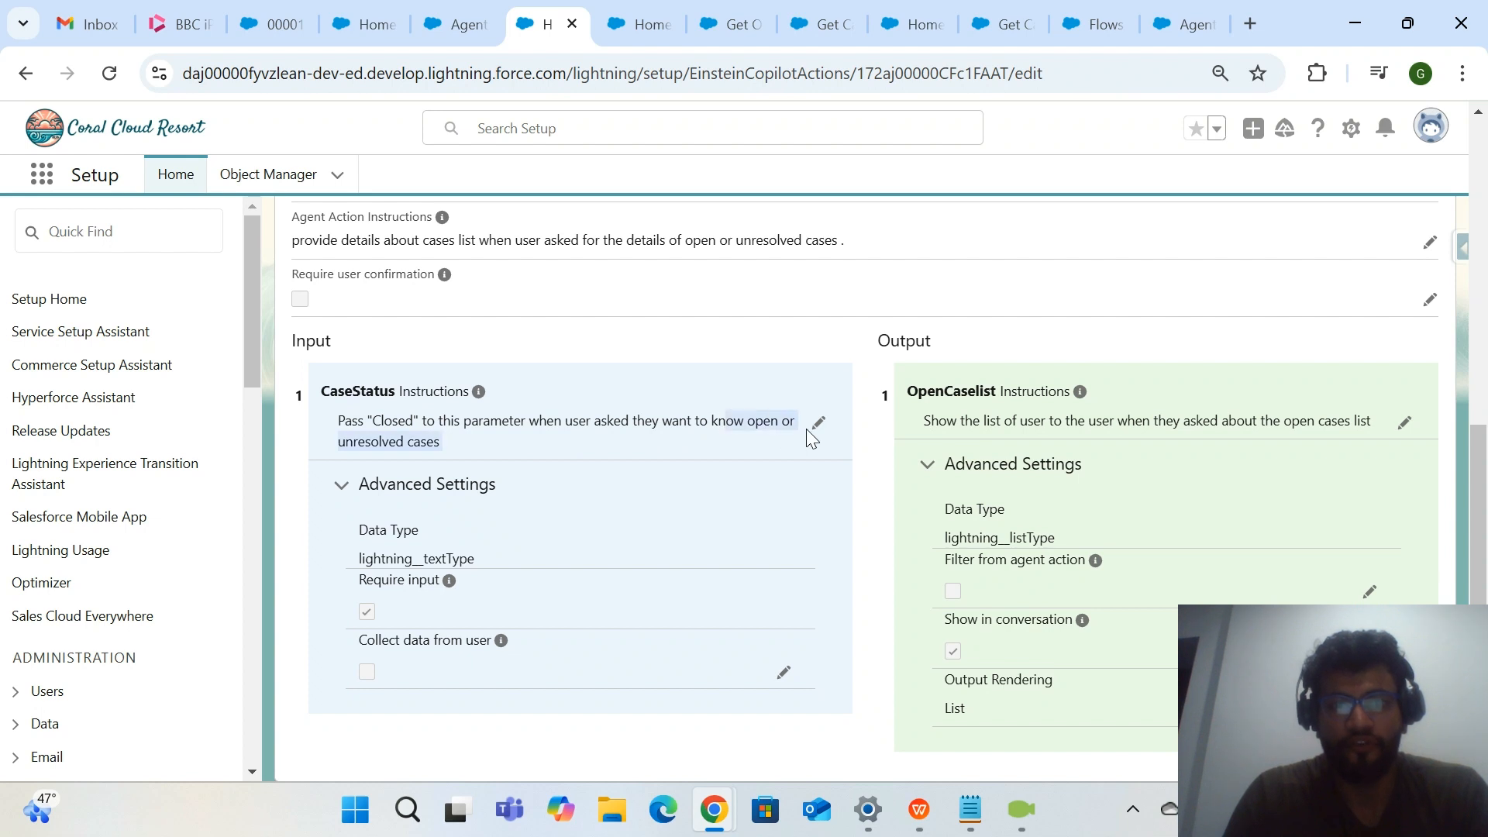
click(424, 447)
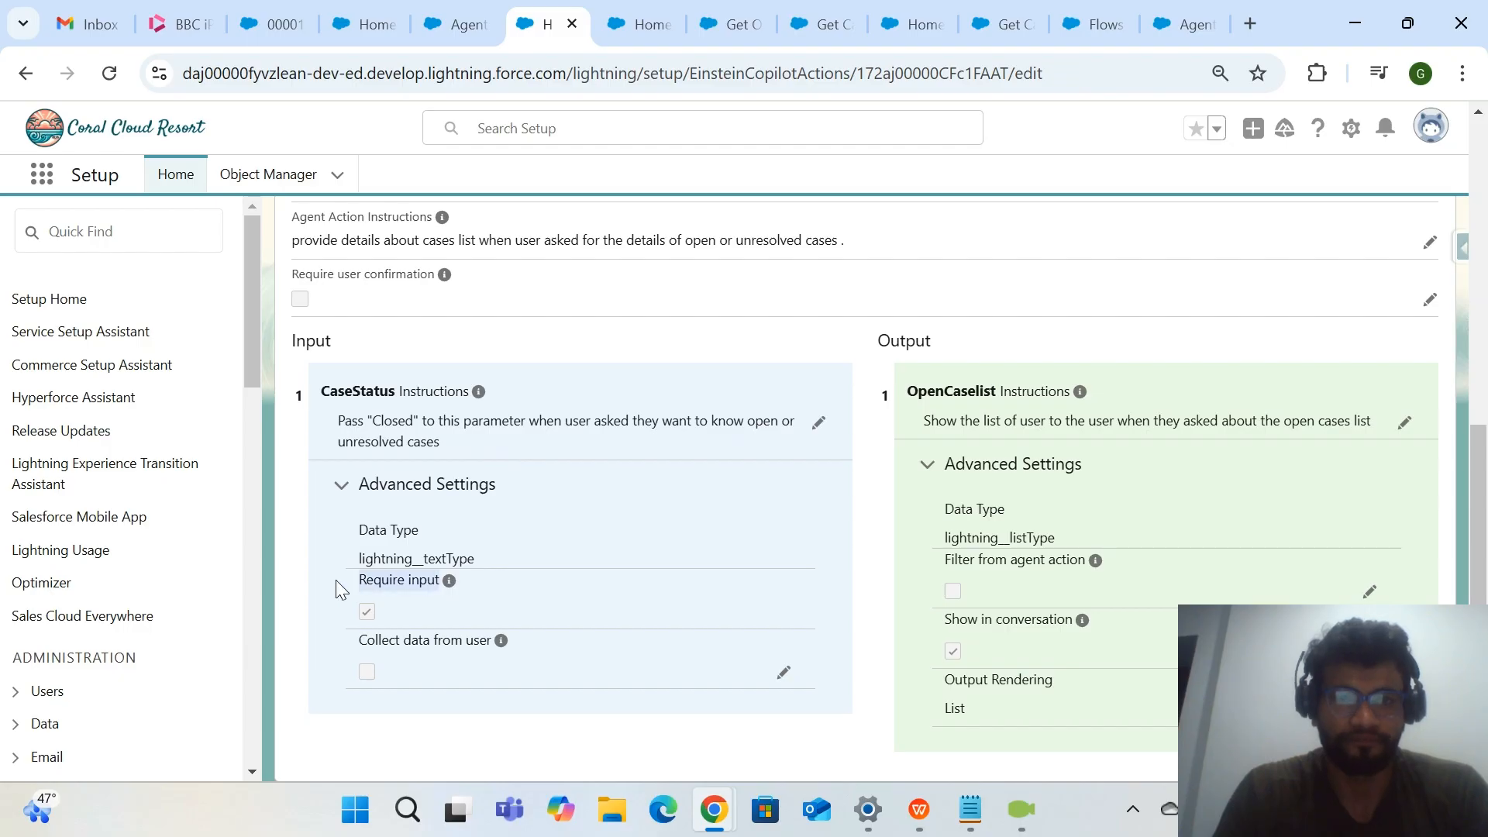
click(481, 31)
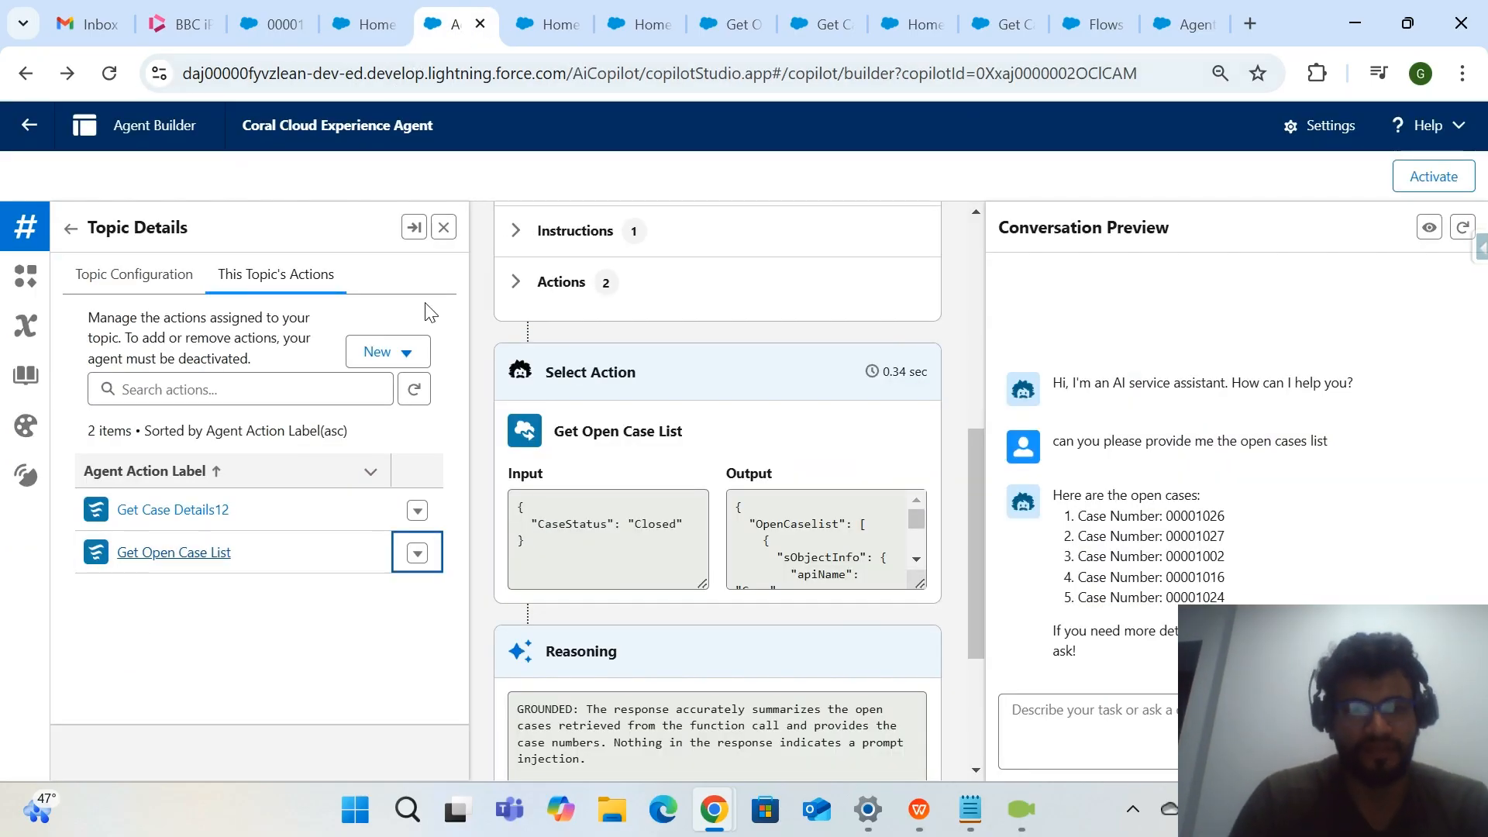
drag(675, 524, 546, 530)
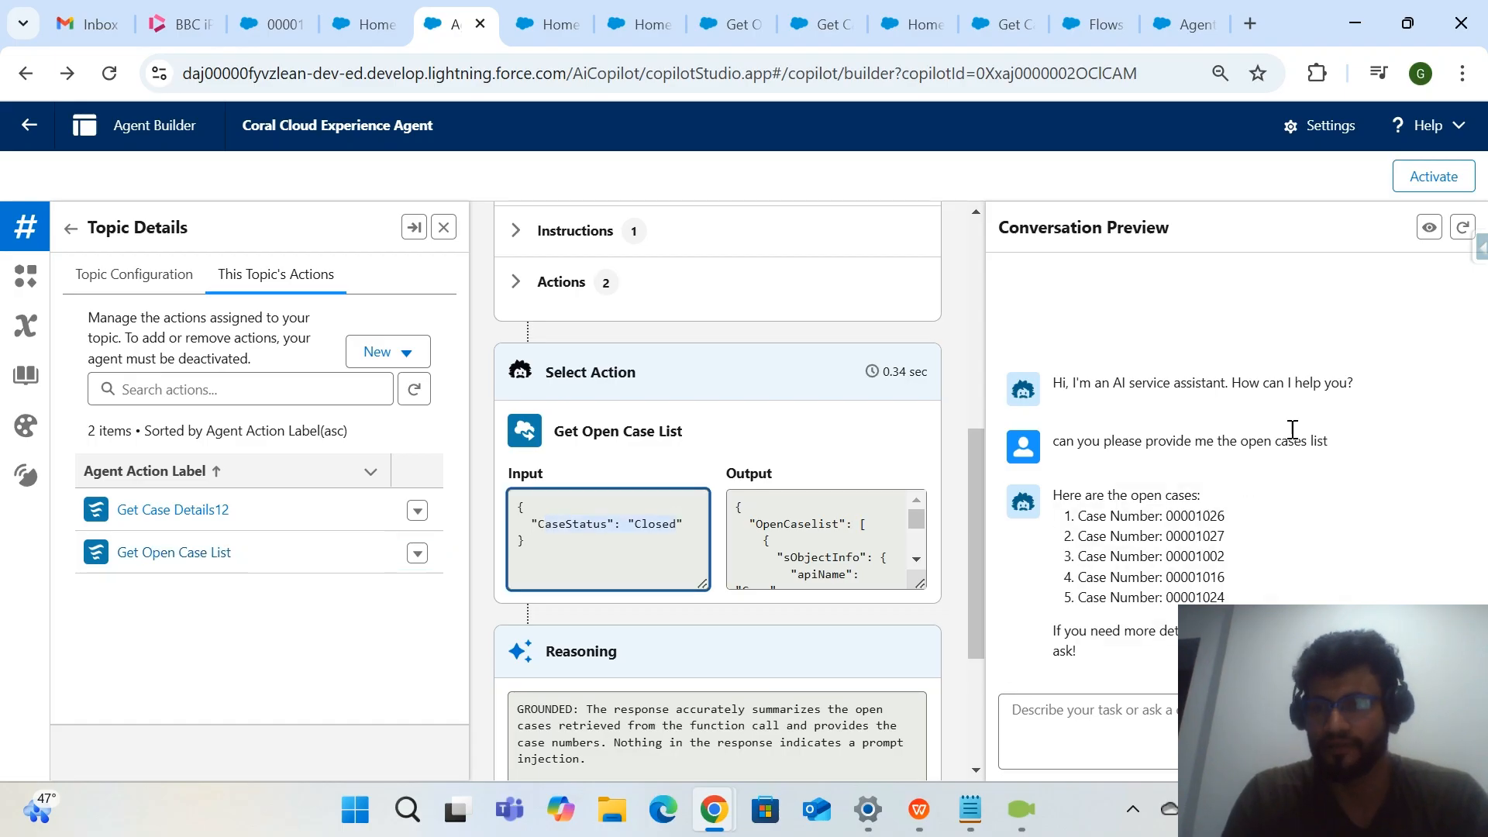
drag(1206, 442, 1355, 447)
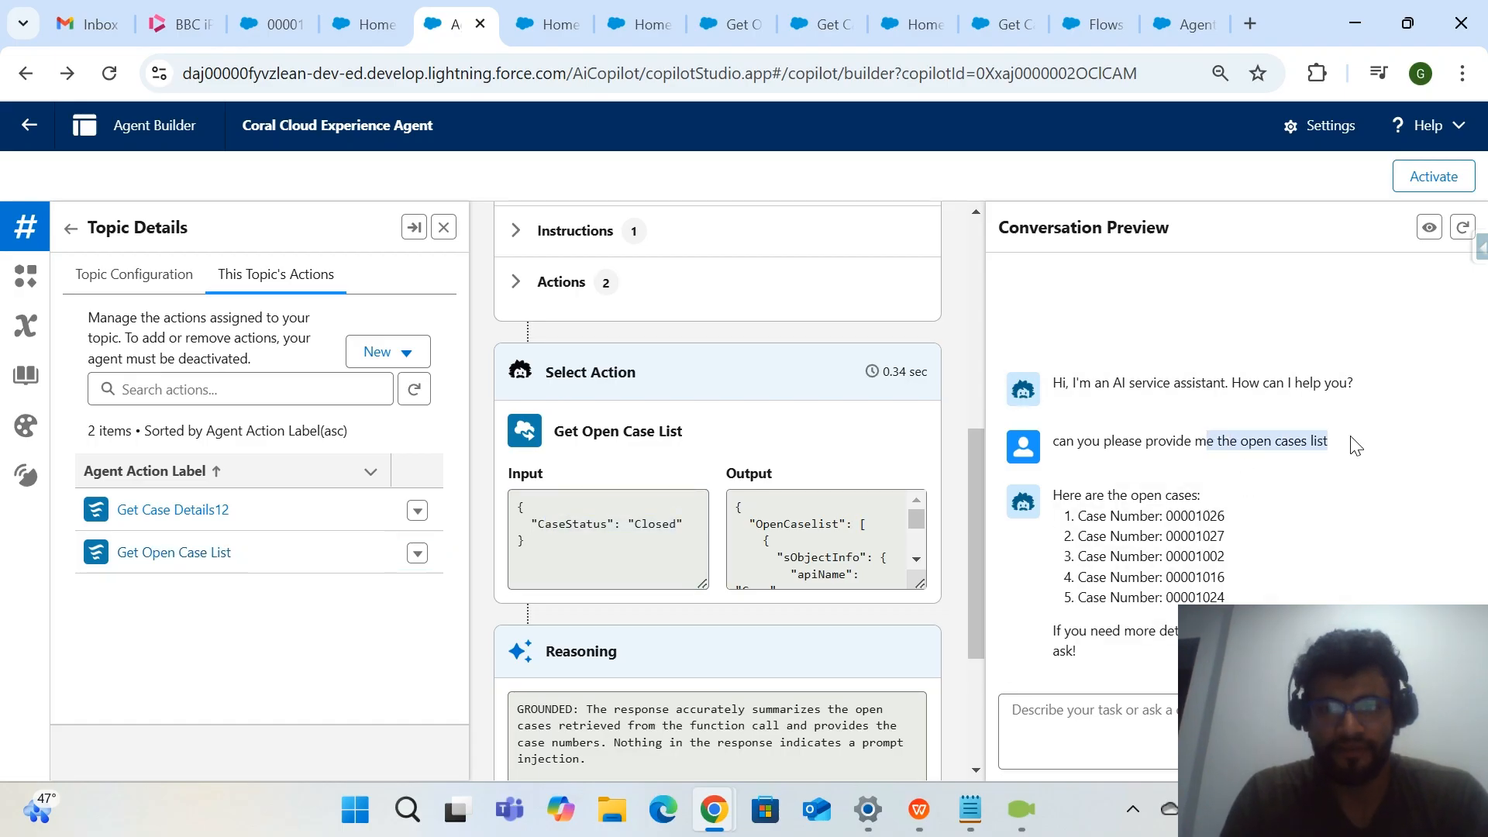
scroll(831, 548, down, 1)
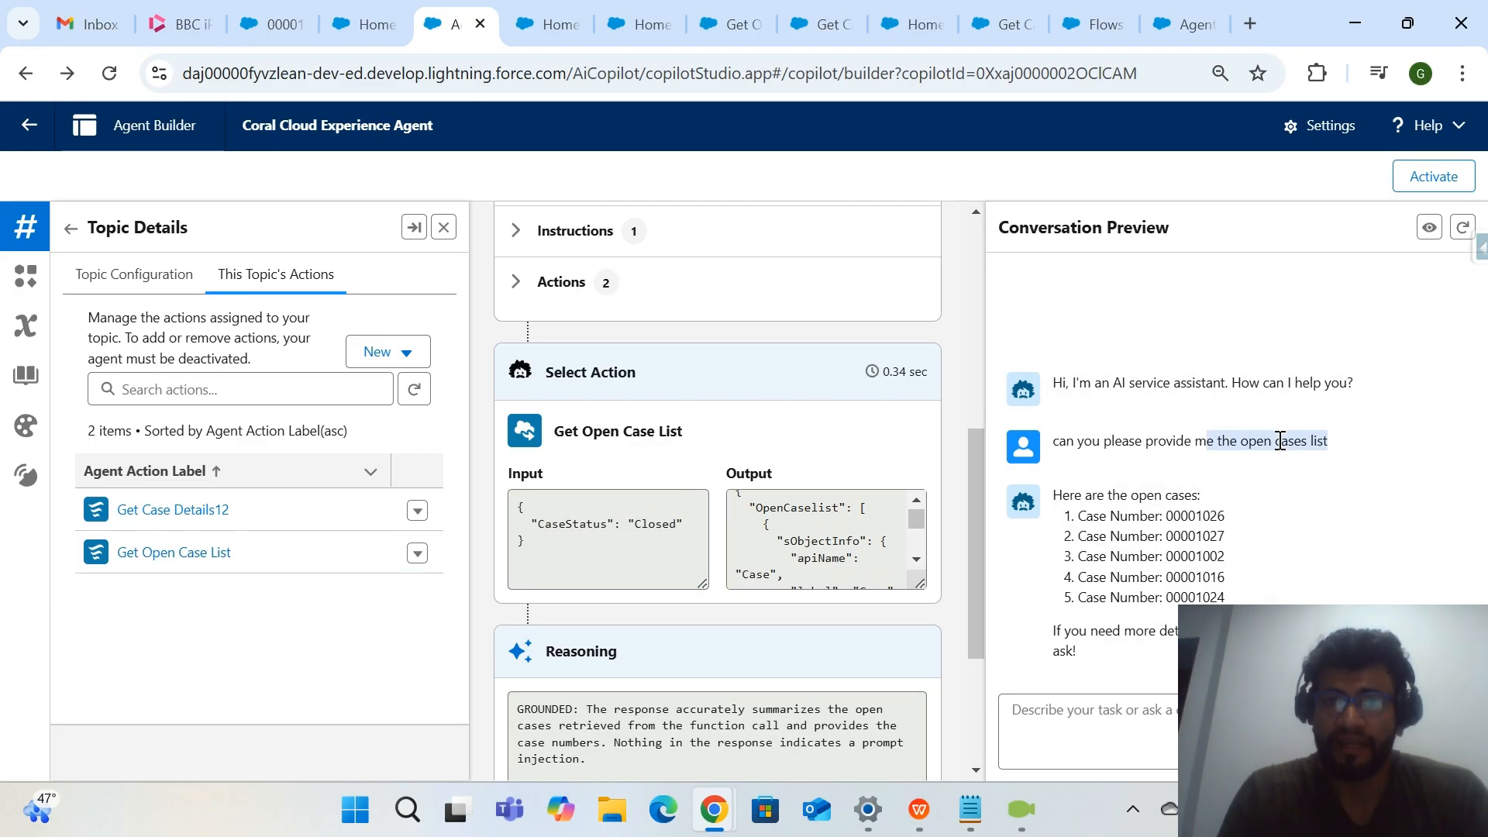
click(604, 534)
Inspect the Assigned Case list assignment in the Get Open Case List flow and the settings of its OpenCaselist variable.
click(556, 17)
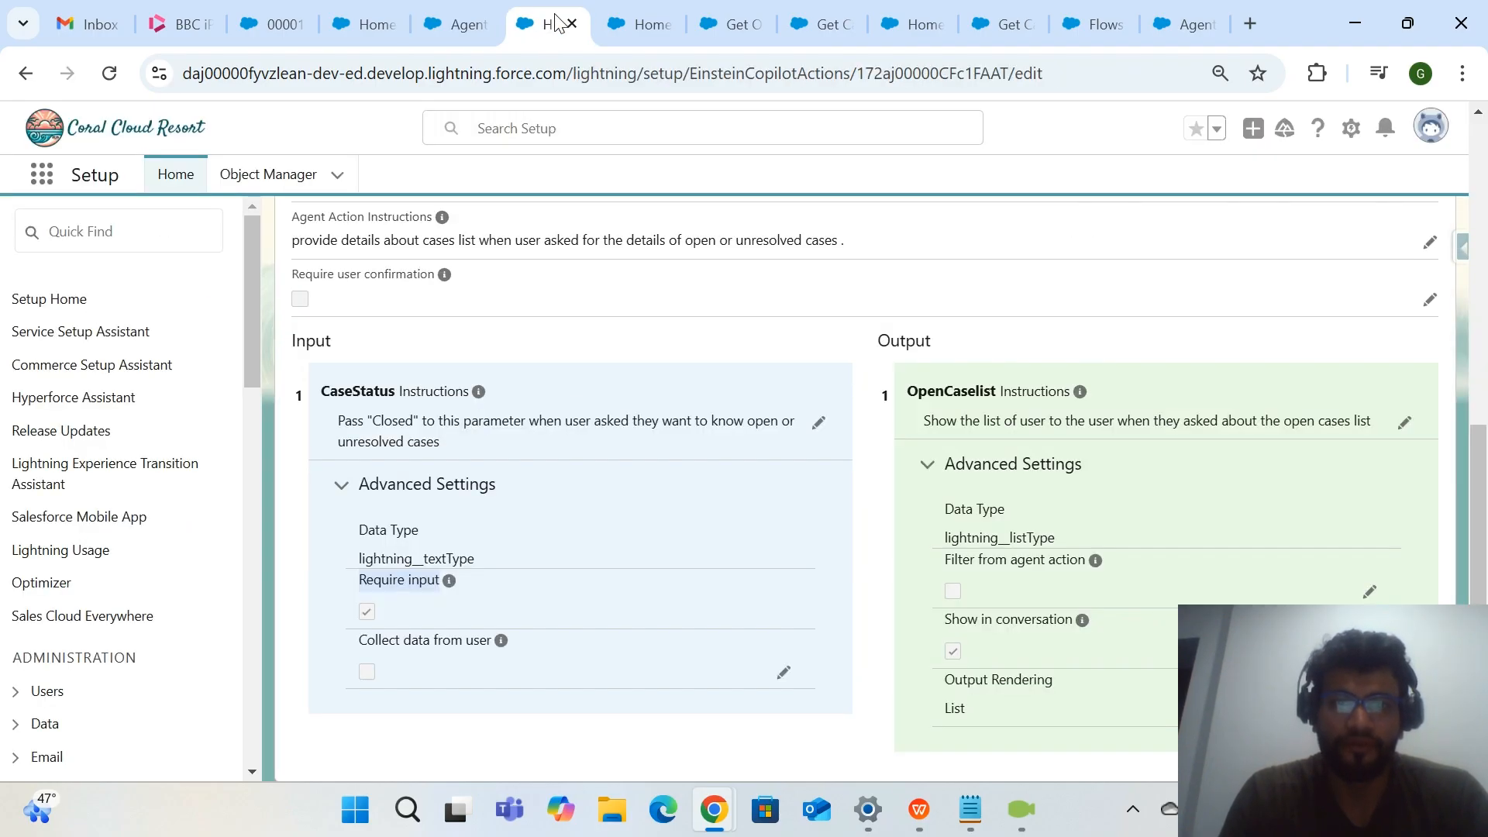
click(645, 23)
drag(736, 24, 548, 31)
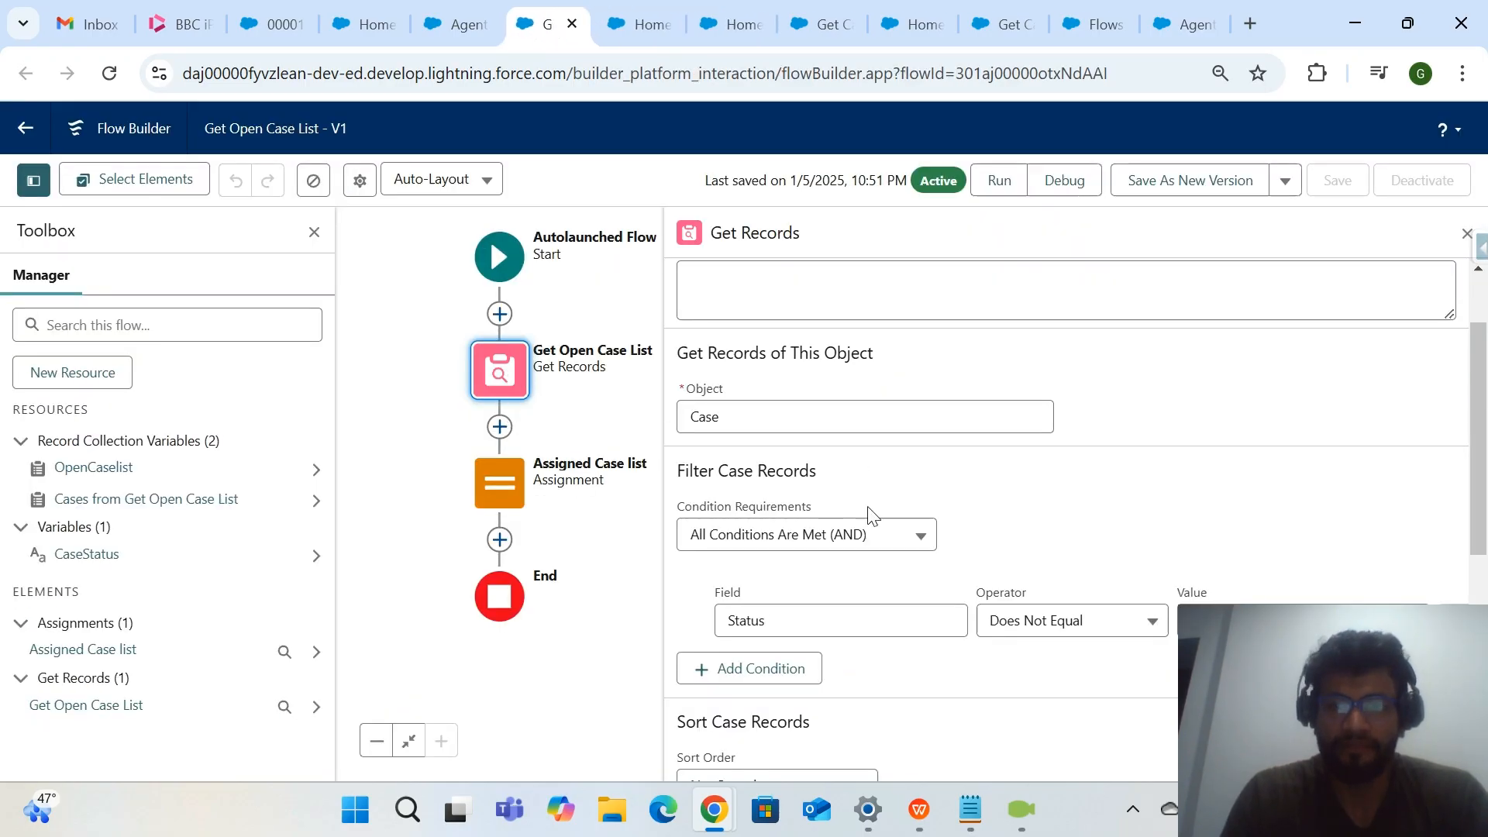
scroll(1007, 686, down, 2)
click(504, 503)
click(499, 689)
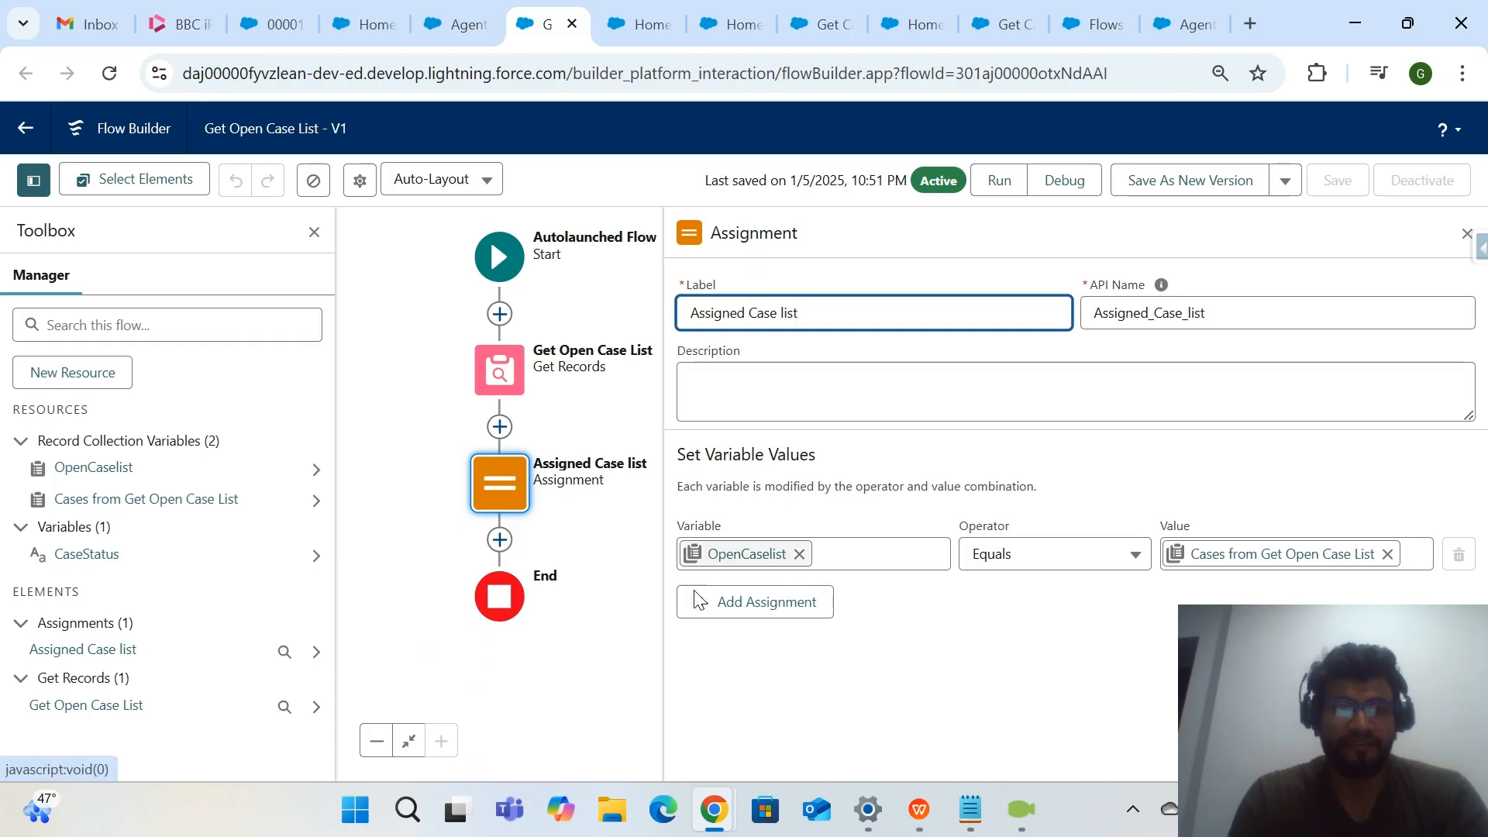
click(91, 468)
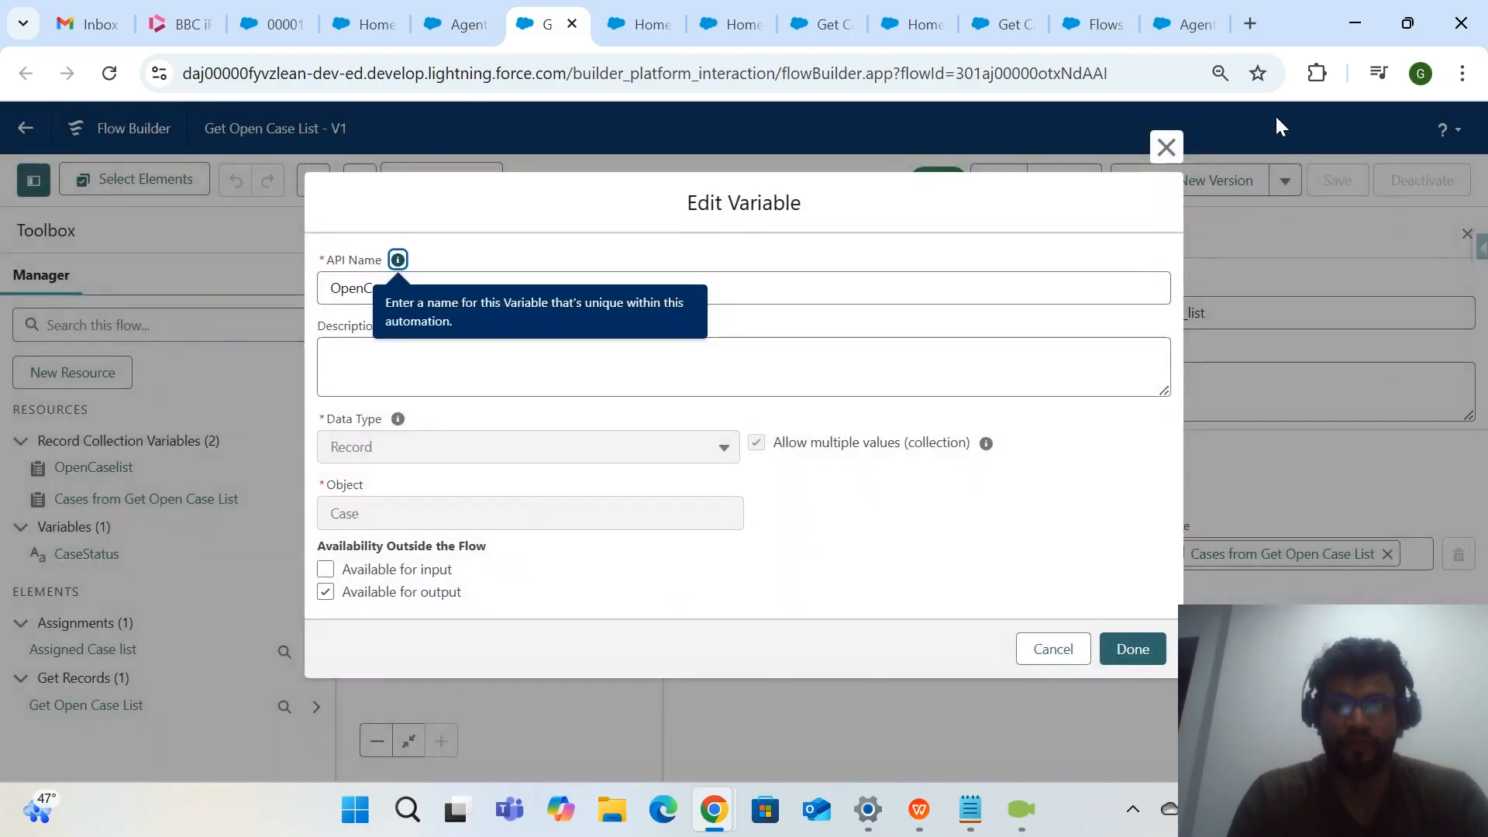
click(1166, 147)
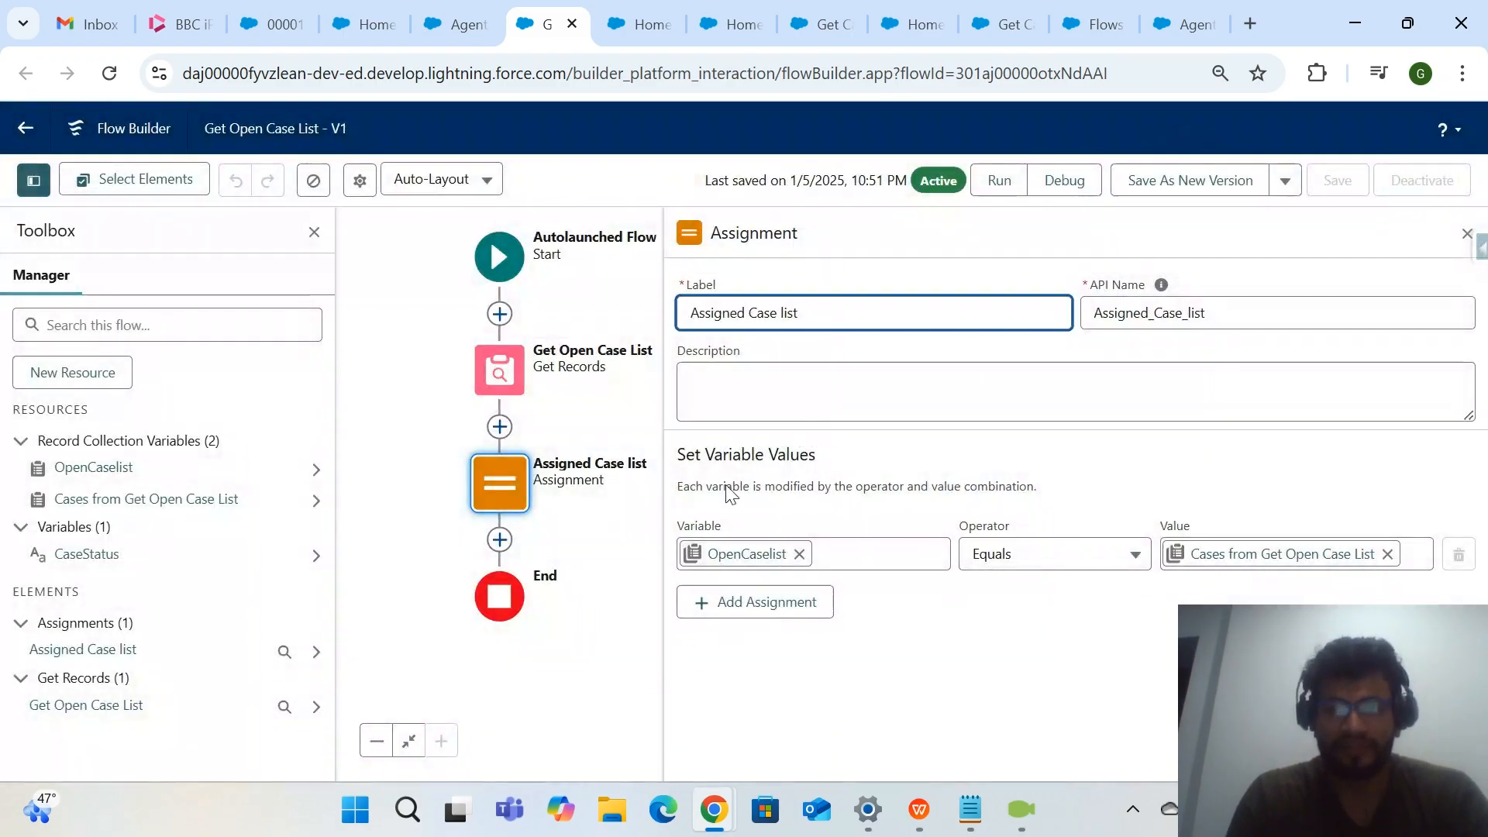
Read through the Get Open Case List output in the agent's trace and compare it with the reply in the conversation.
click(456, 31)
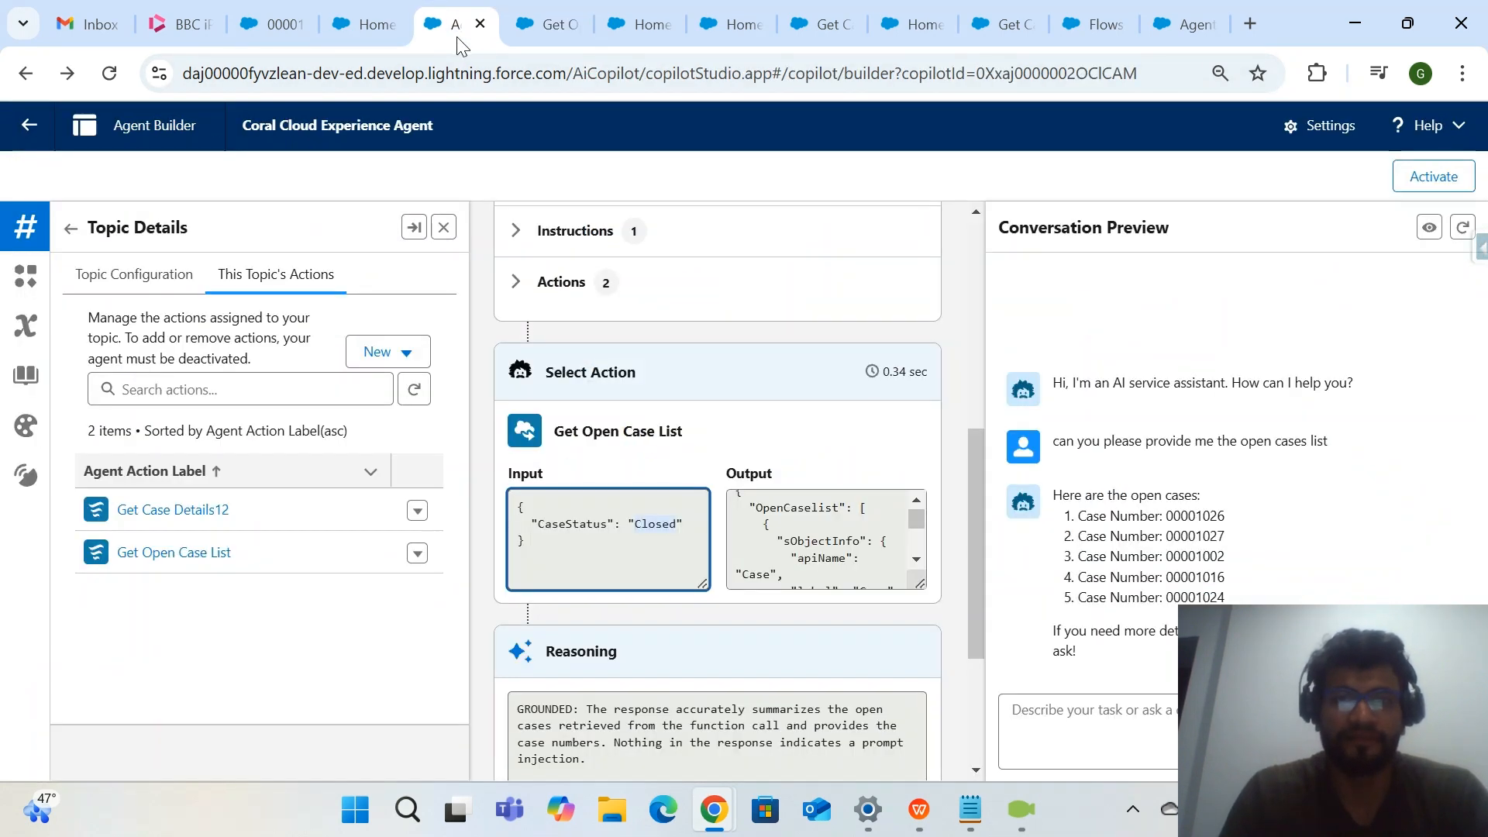
scroll(771, 519, down, 1)
scroll(767, 517, up, 2)
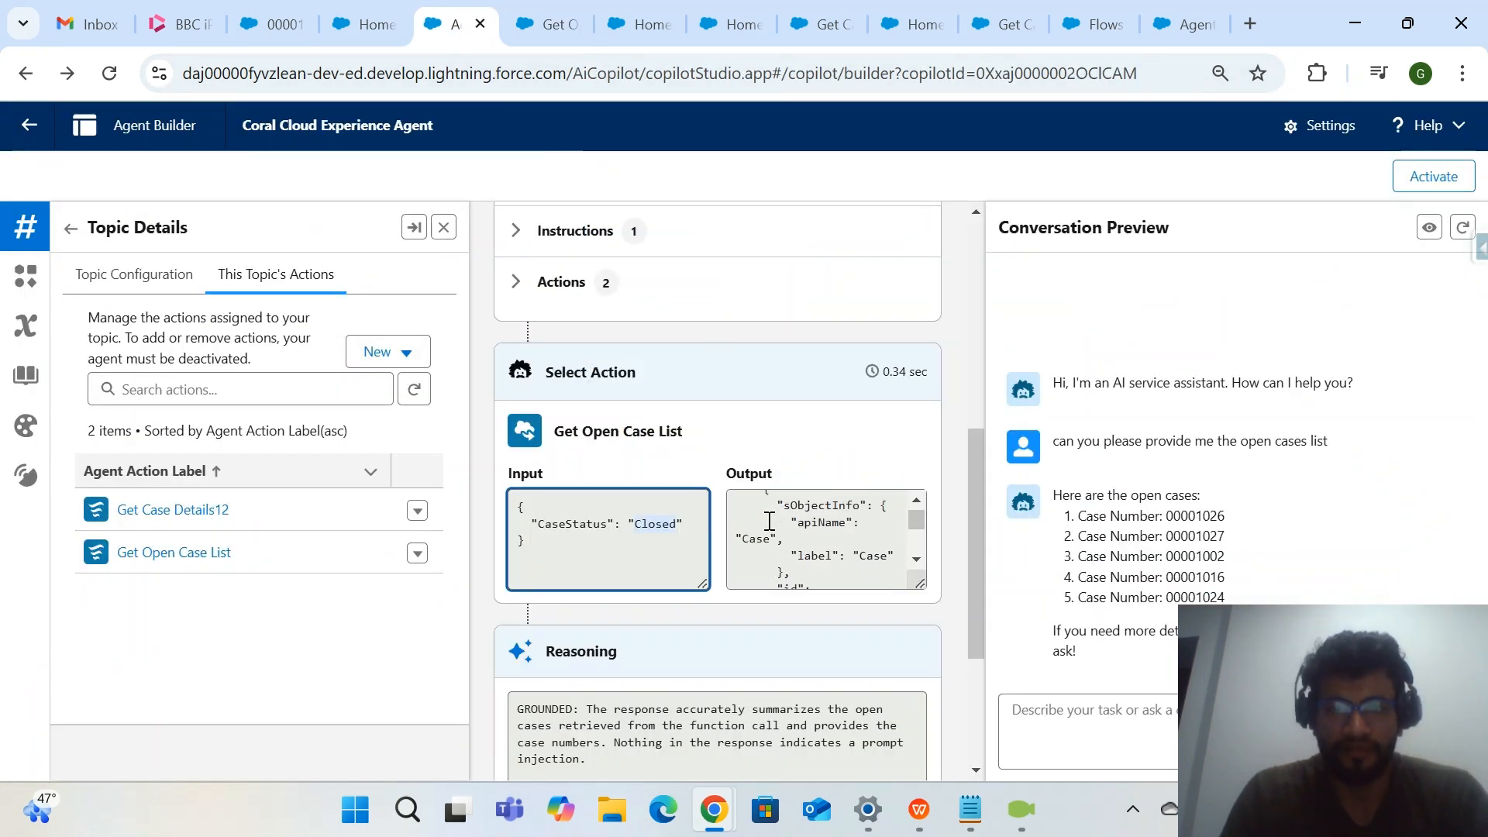
click(753, 514)
scroll(774, 535, down, 4)
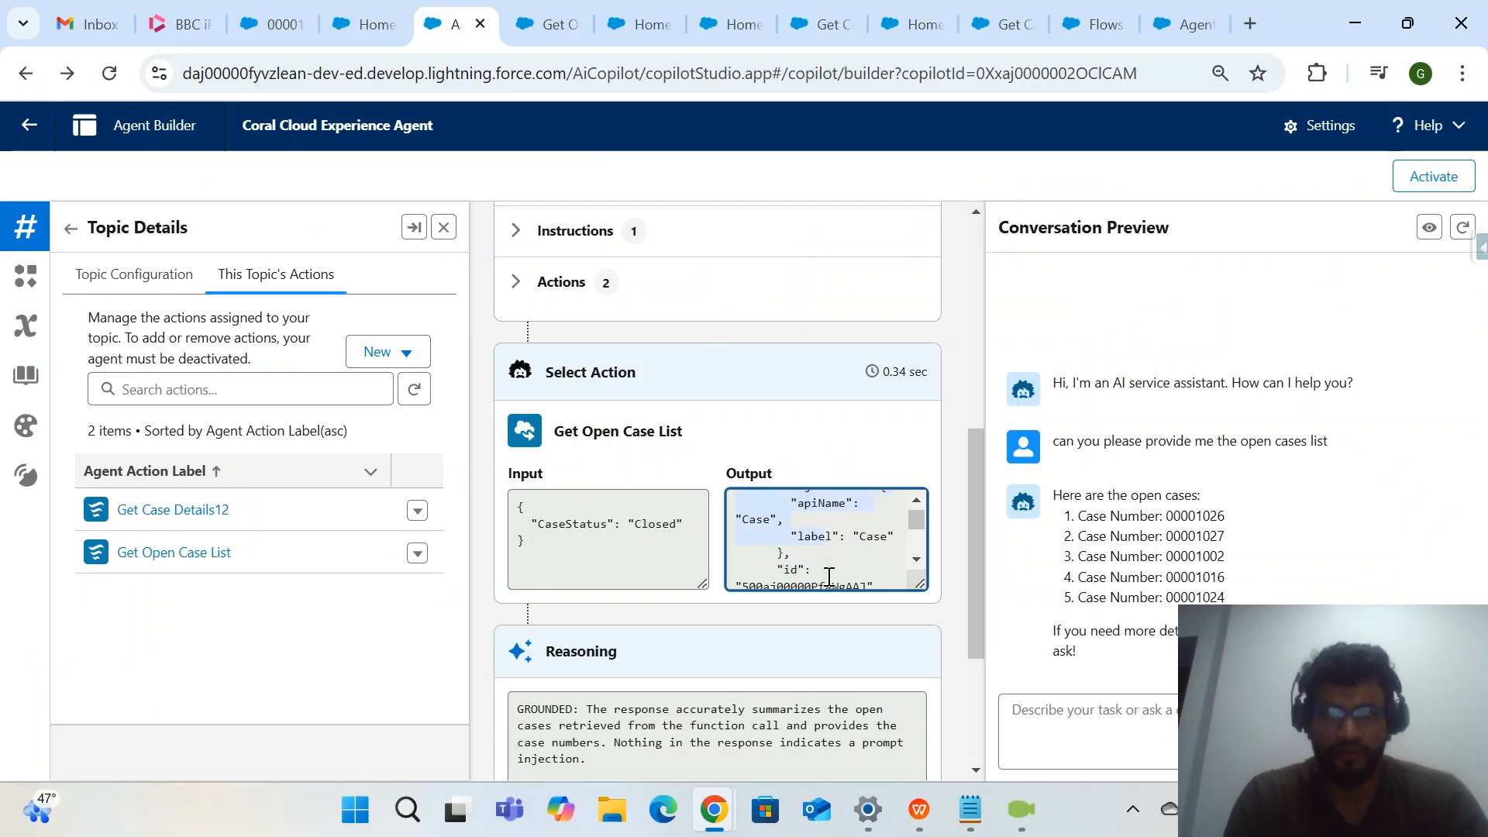
scroll(828, 578, down, 5)
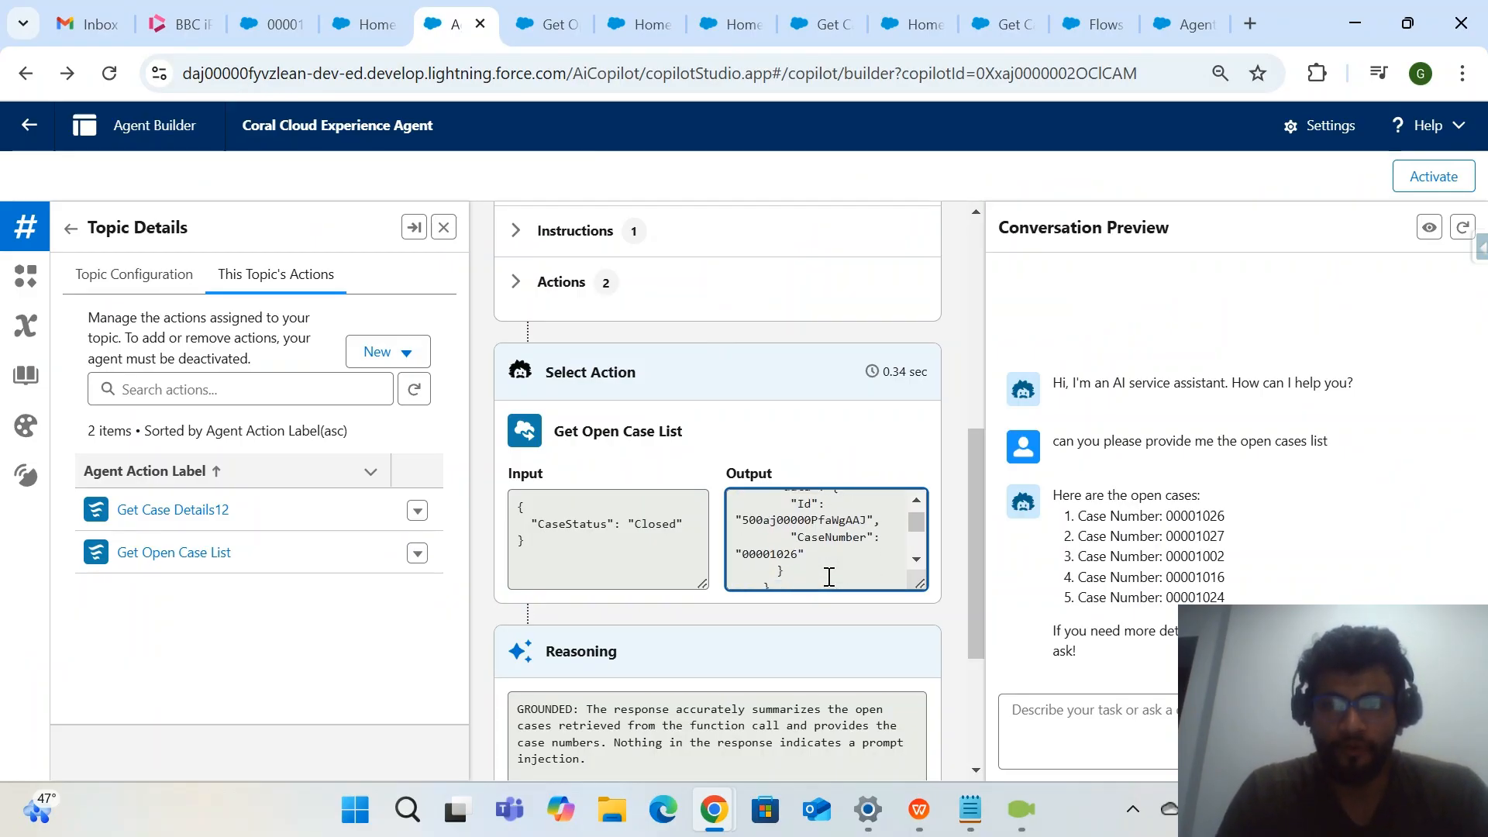
scroll(829, 577, down, 2)
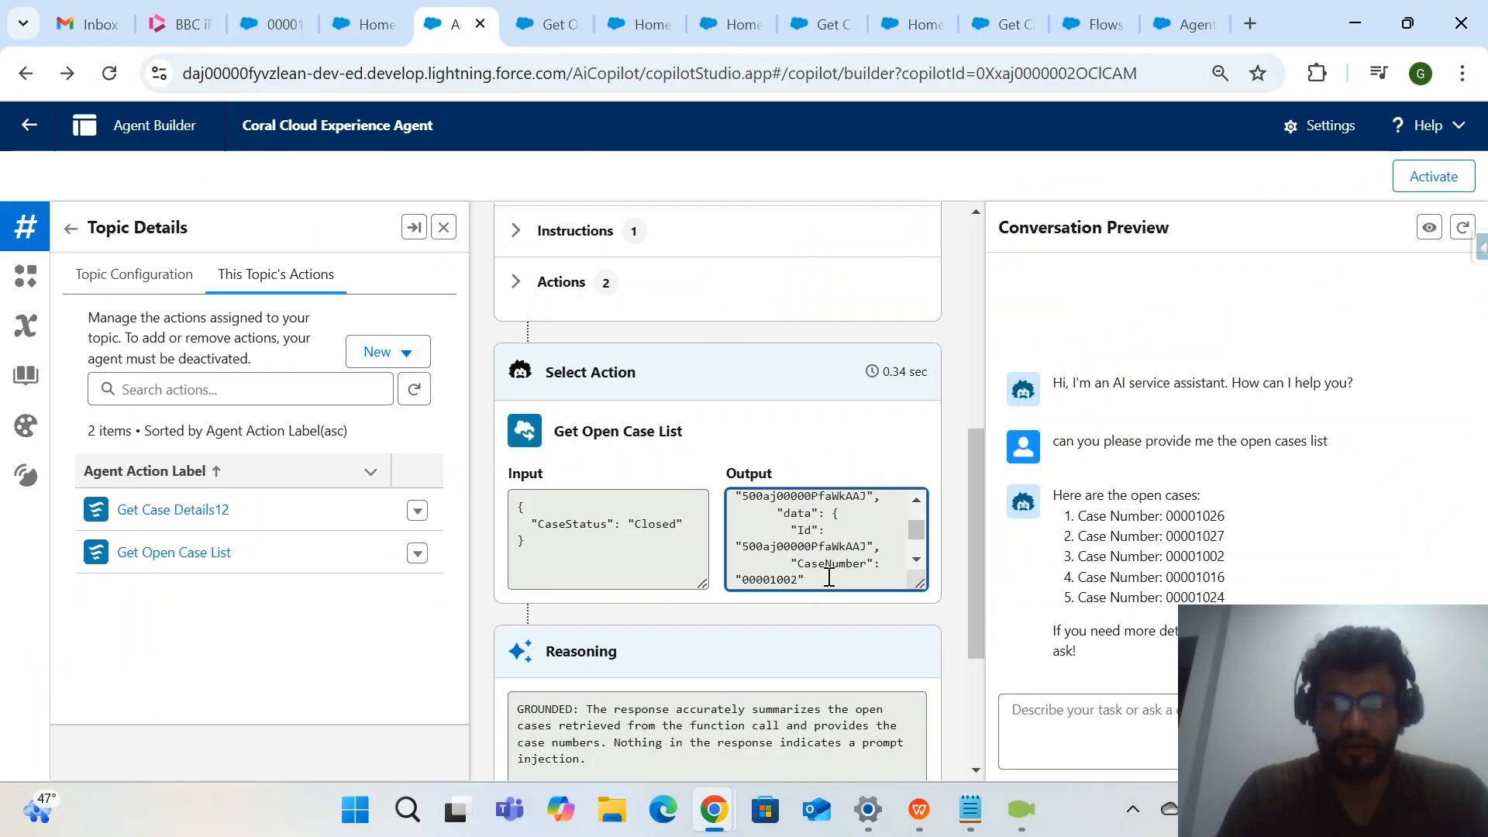
scroll(828, 577, down, 4)
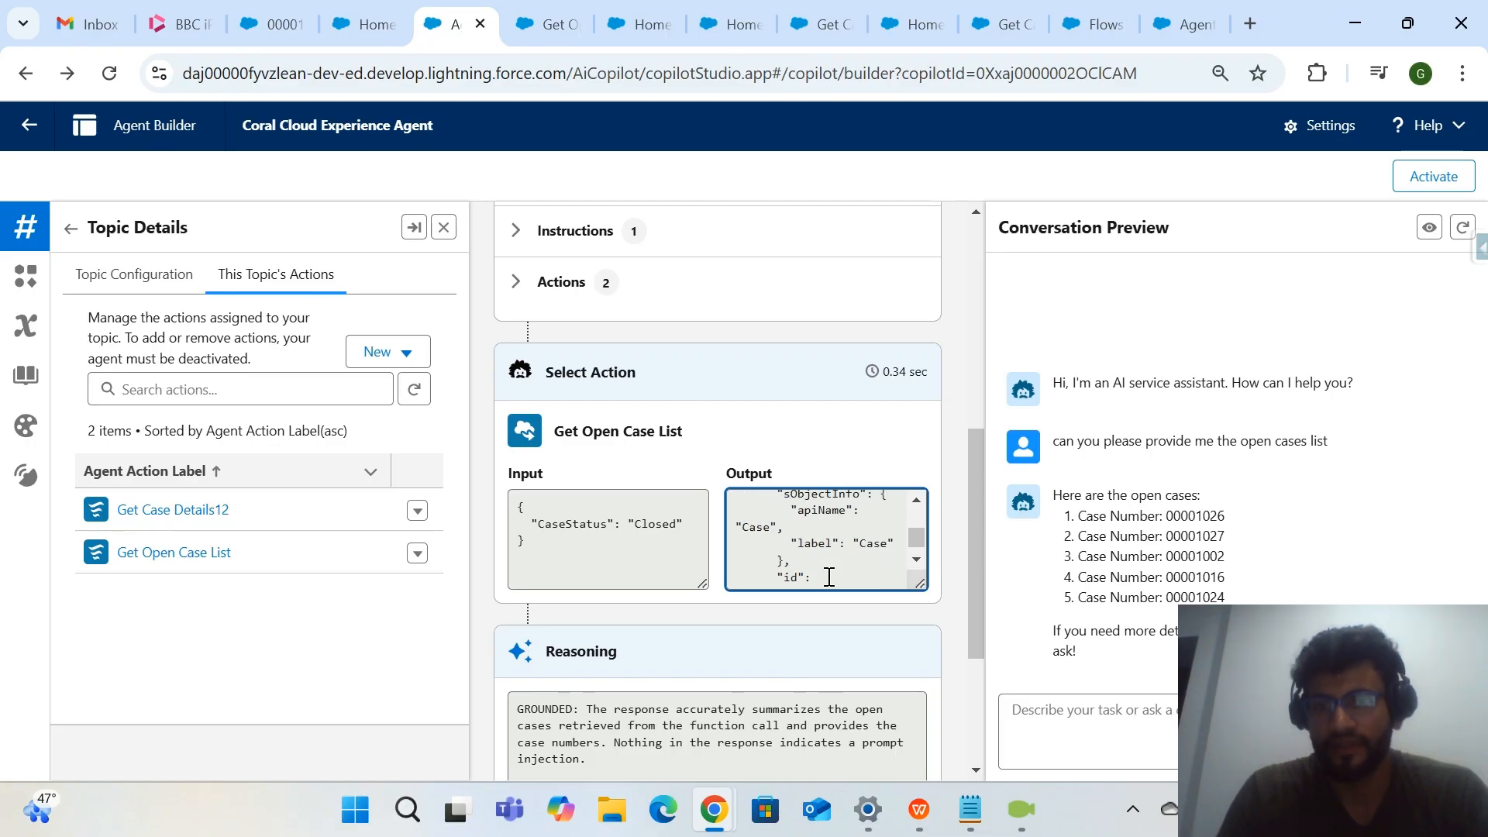
scroll(740, 600, down, 3)
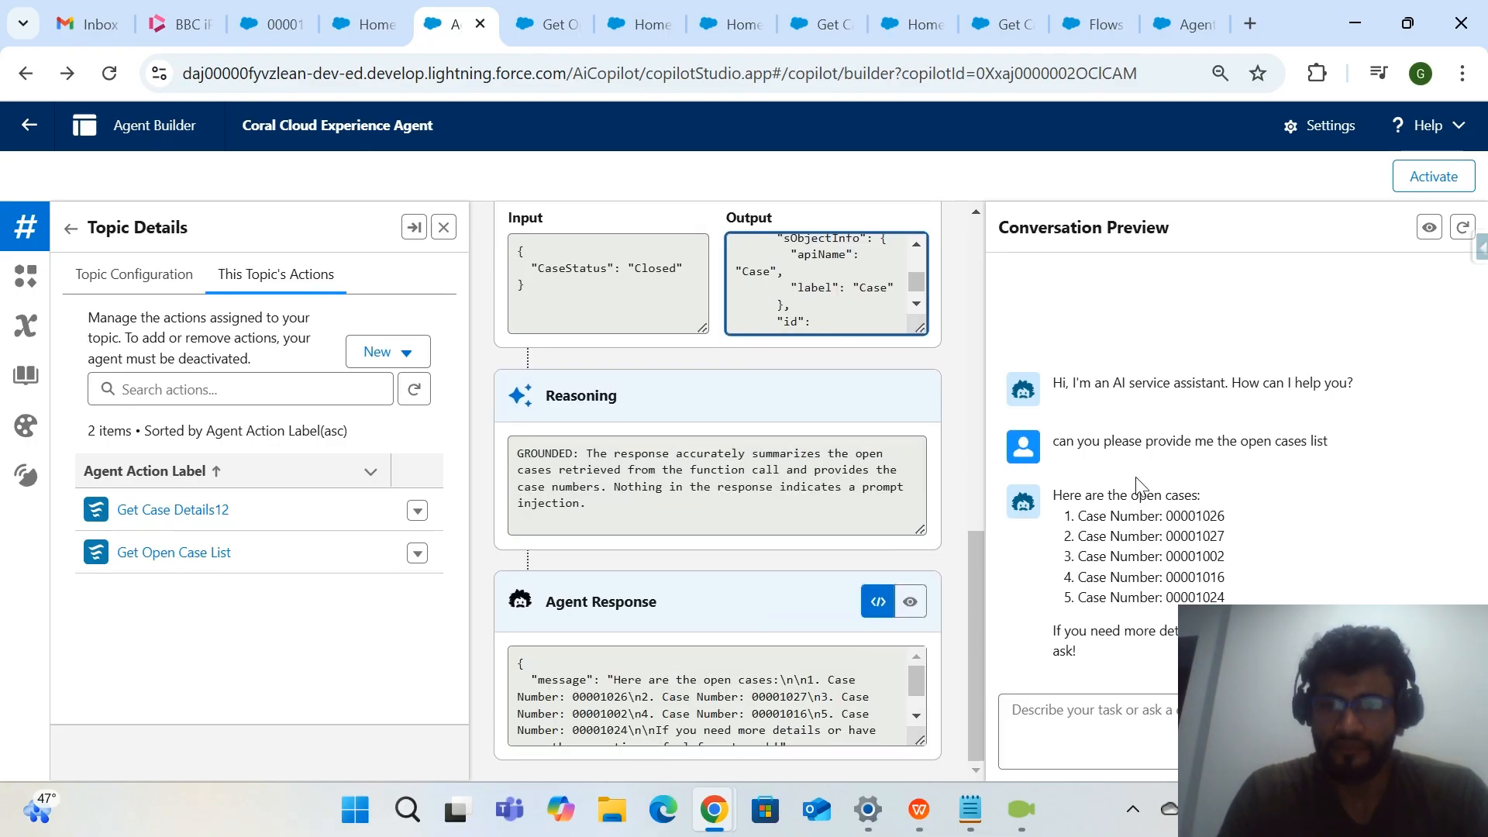
mouse_move(1047, 498)
mouse_down()
mouse_move(1169, 502)
mouse_move(1224, 630)
mouse_move(1076, 505)
mouse_up()
click(1139, 623)
drag(1333, 443, 957, 468)
Ask the agent "Can u give me the count of open cases" in the conversation preview and view its reply.
click(1162, 740)
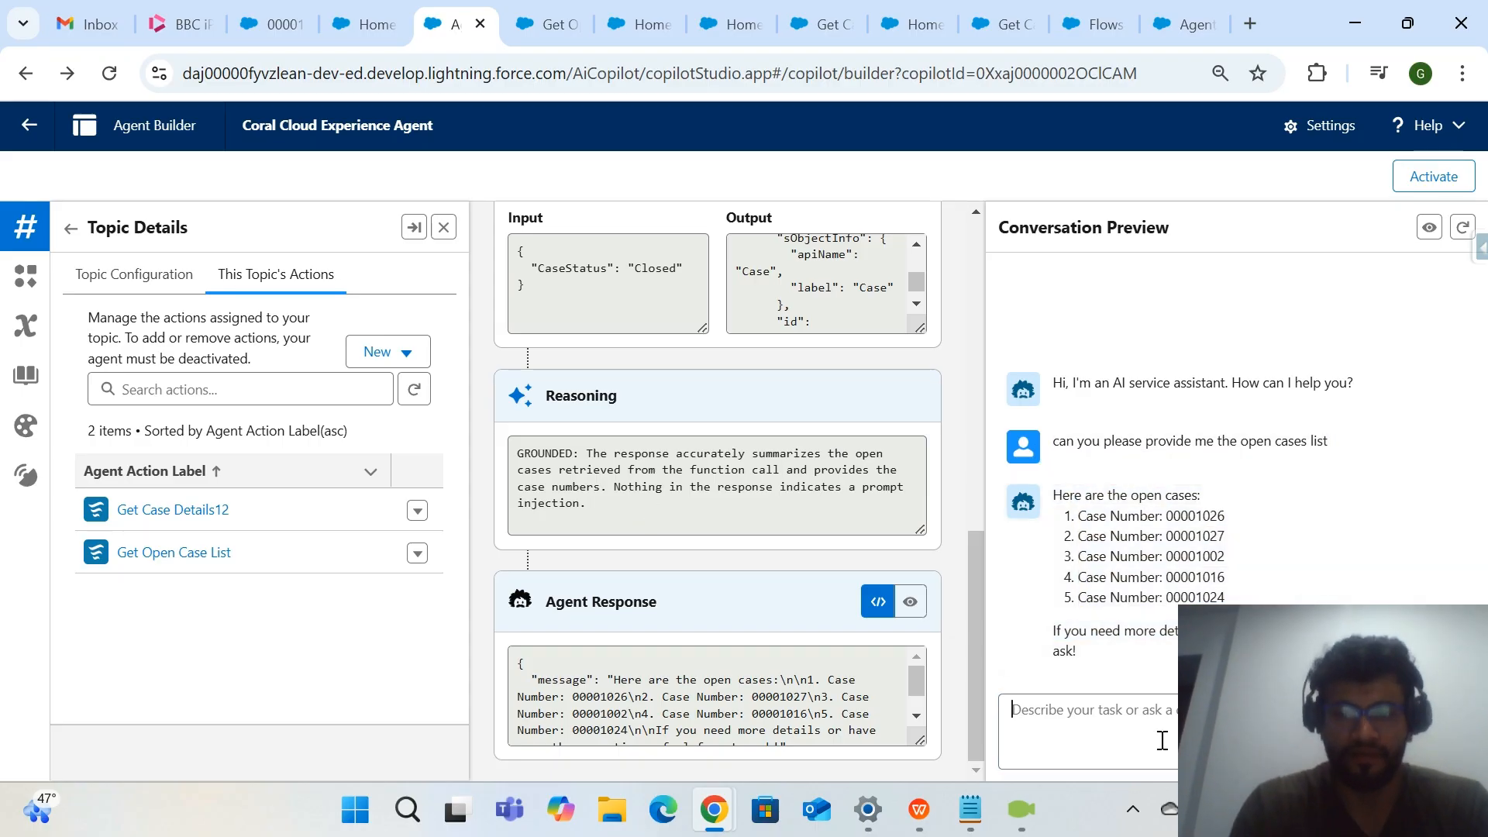
text(Can u give me the count of)
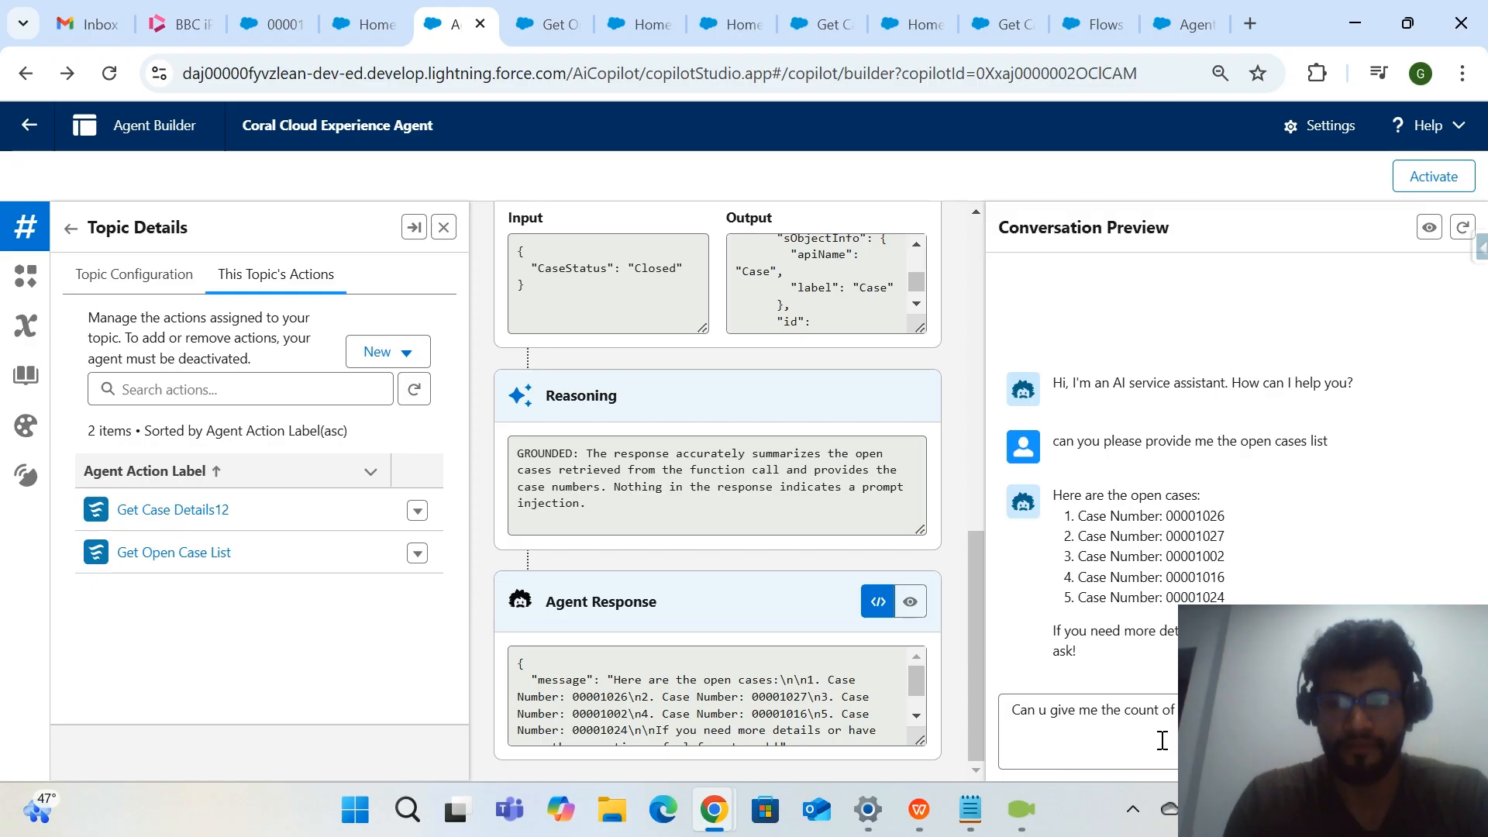
key(Return)
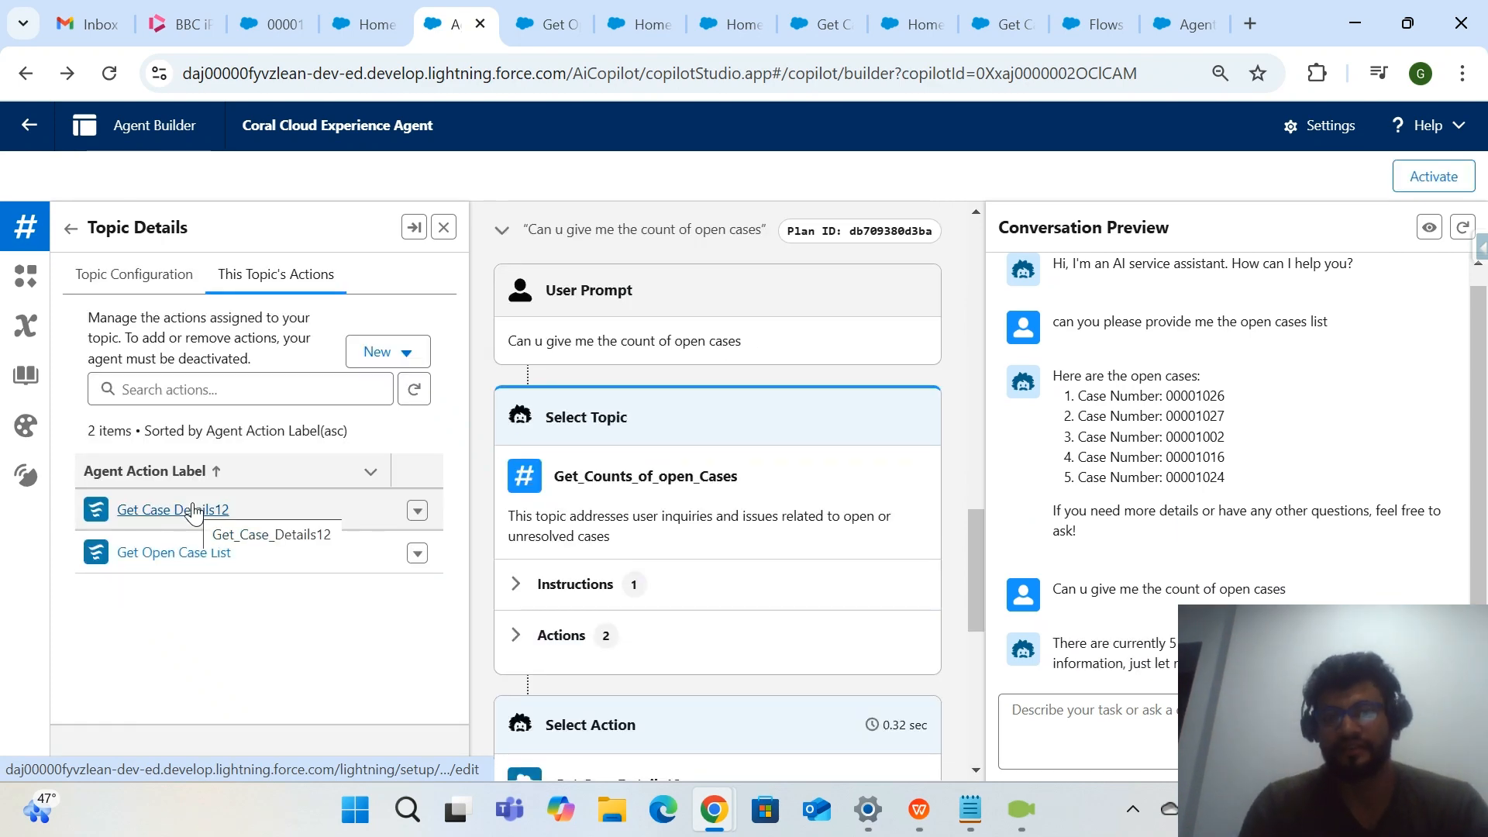
scroll(1114, 506, down, 1)
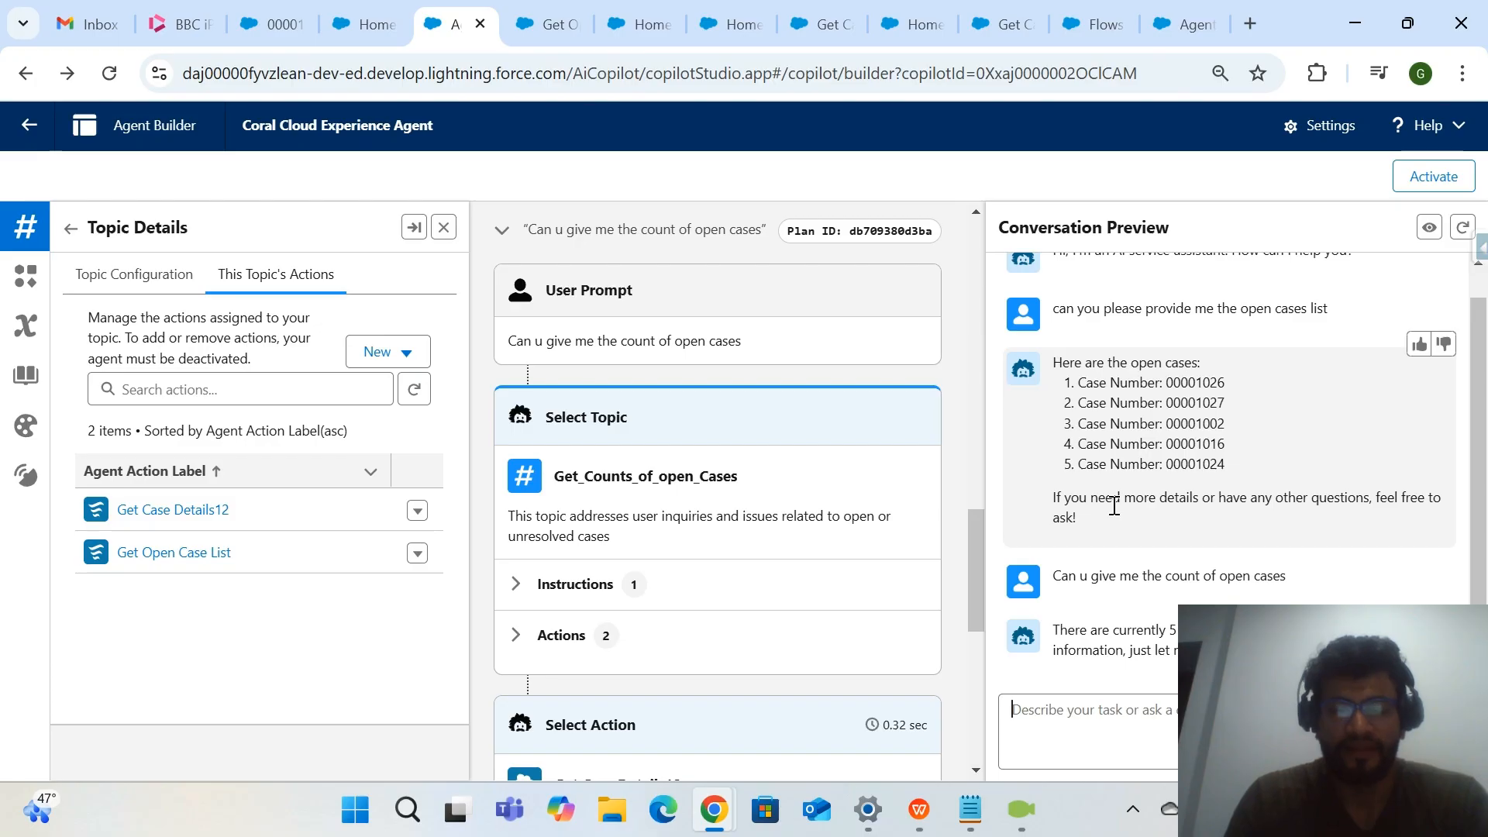
drag(249, 514, 122, 497)
click(120, 503)
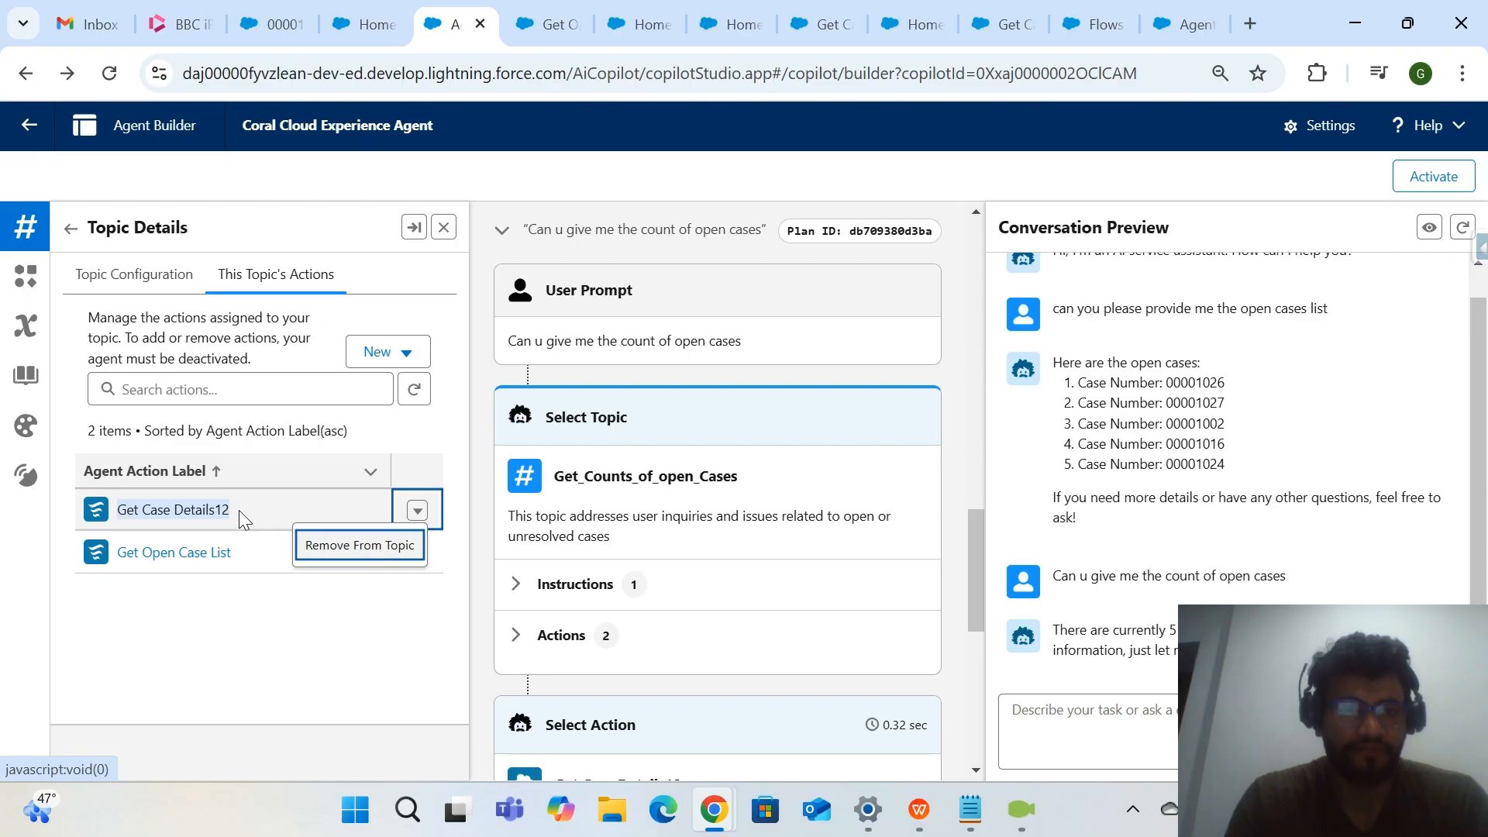
click(199, 525)
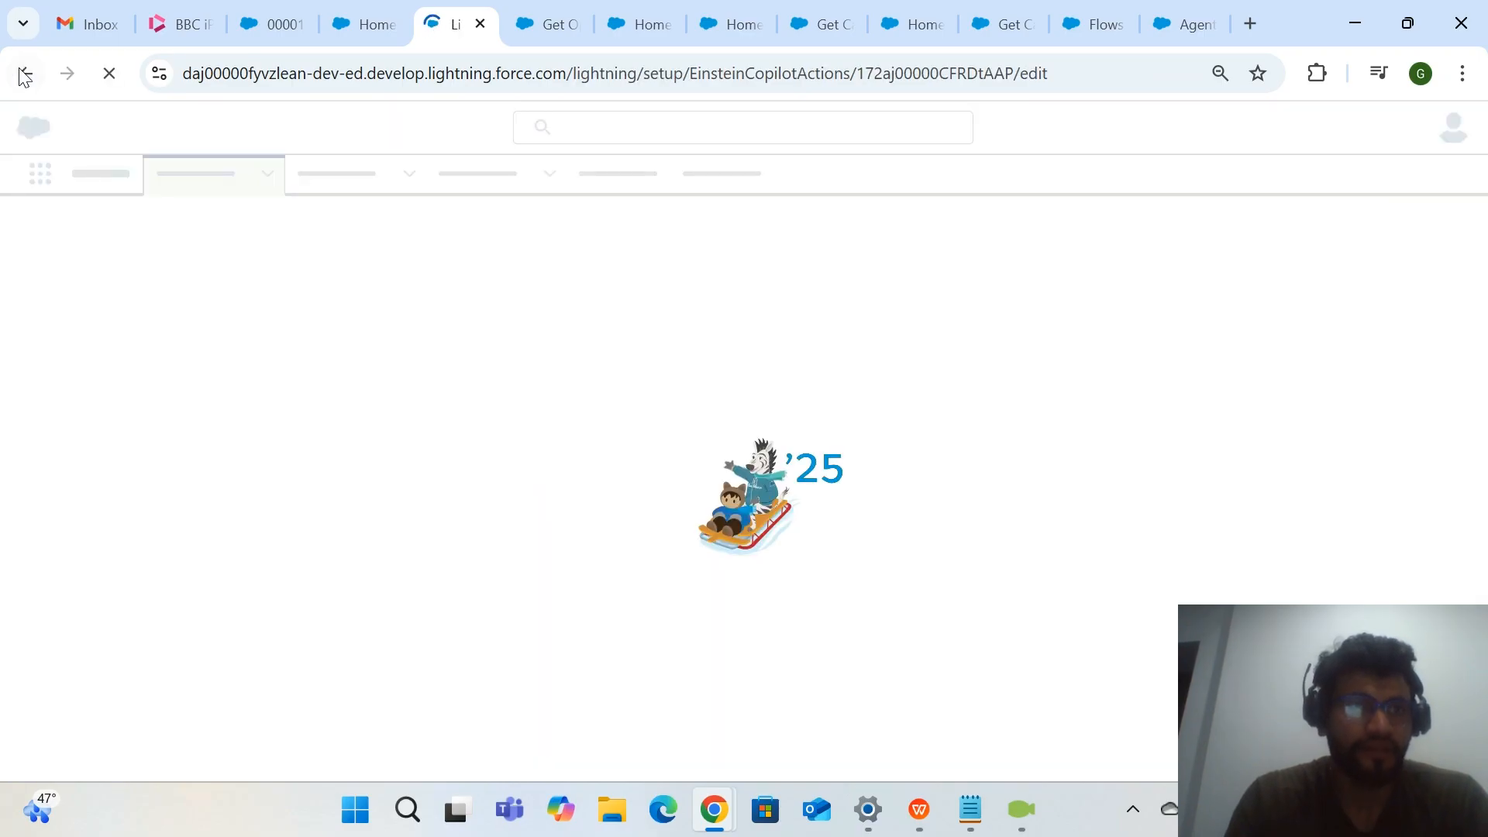
click(25, 72)
Close the Get Open Case List flow without saving, and close the Get Open Case List action page beside the Get Case Details flow.
click(527, 29)
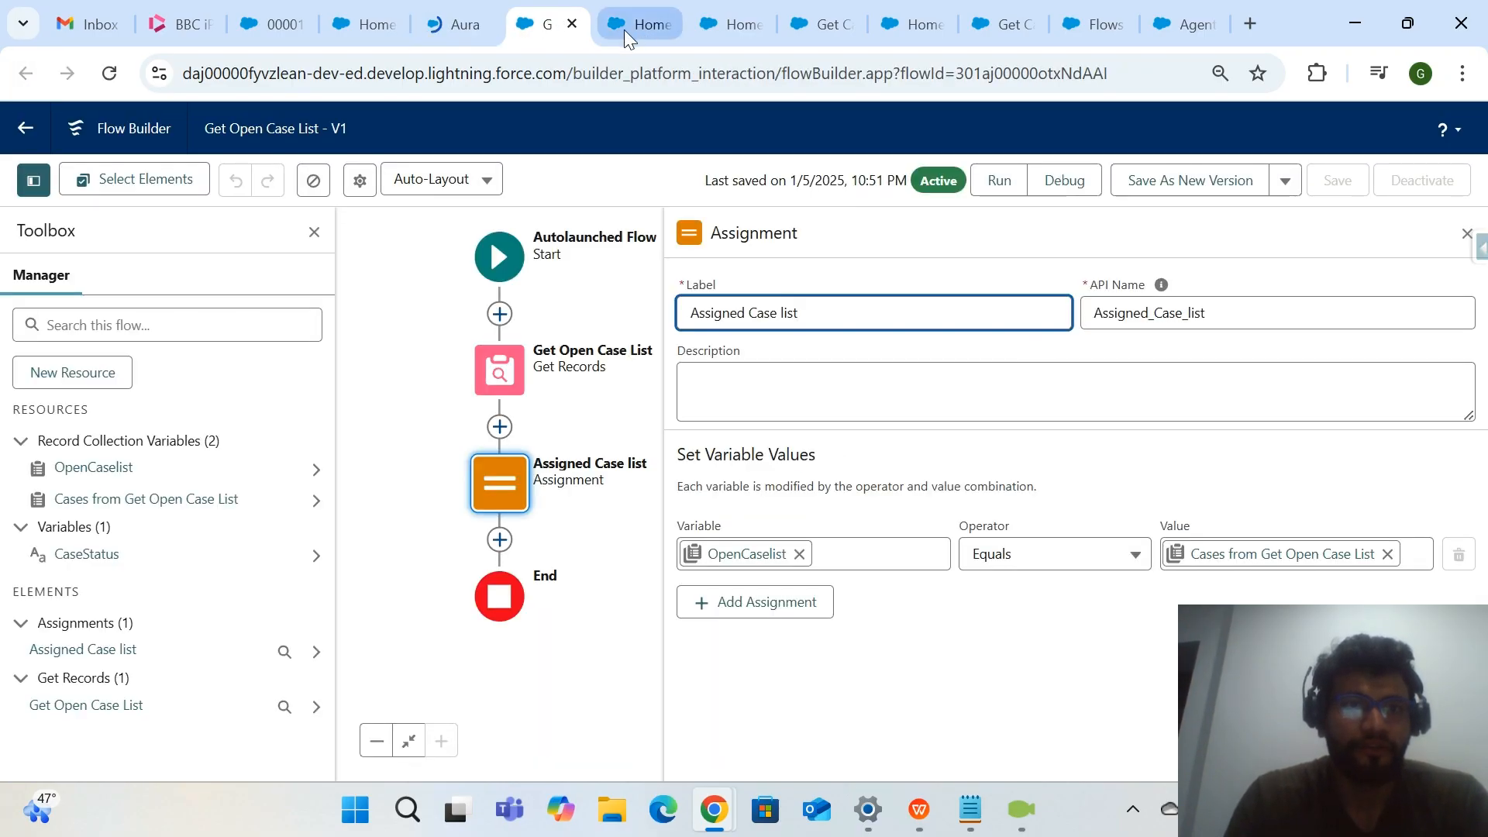
click(572, 24)
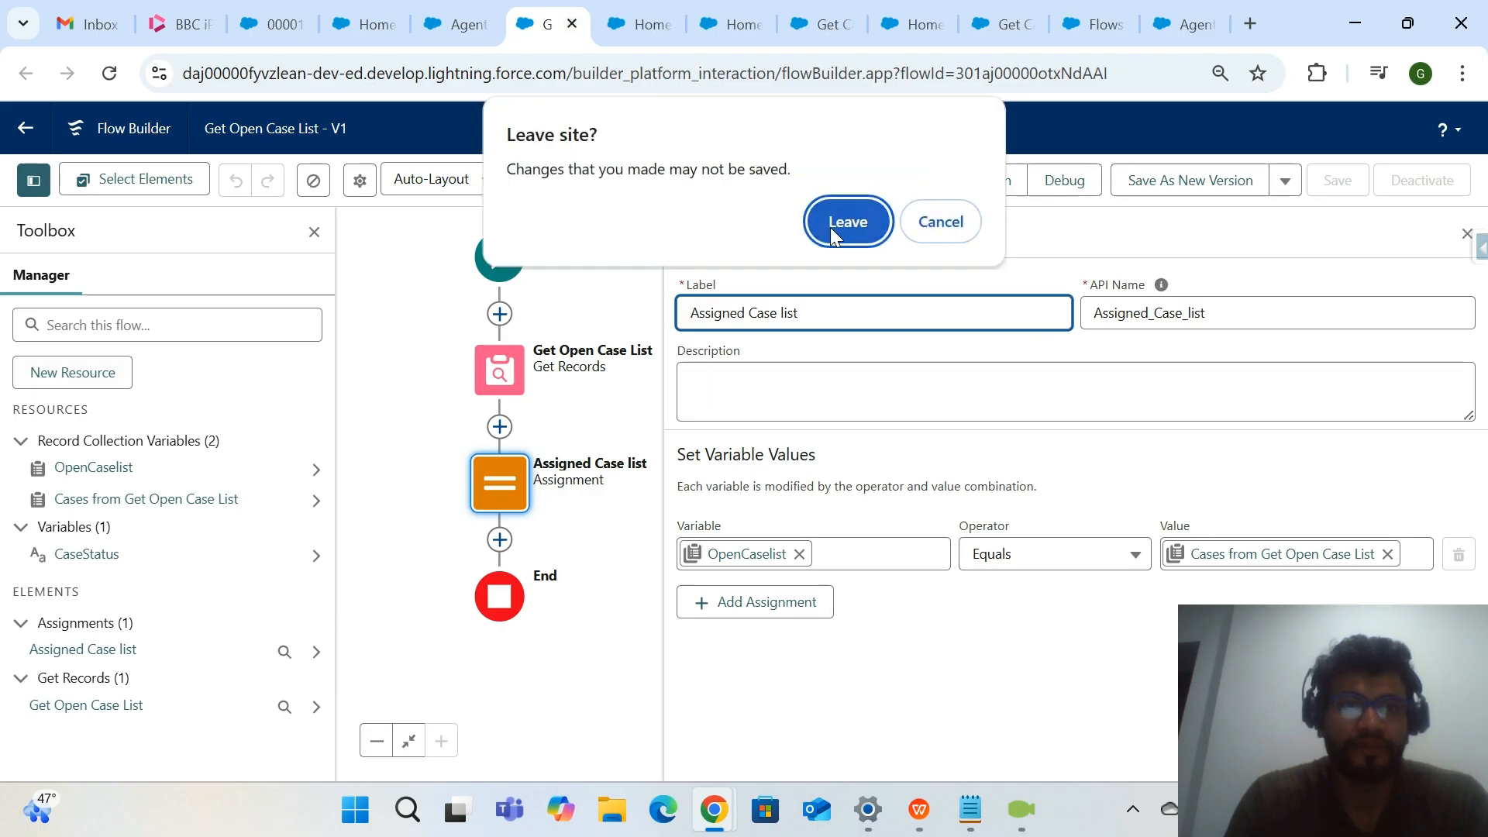
click(843, 221)
click(687, 27)
click(787, 27)
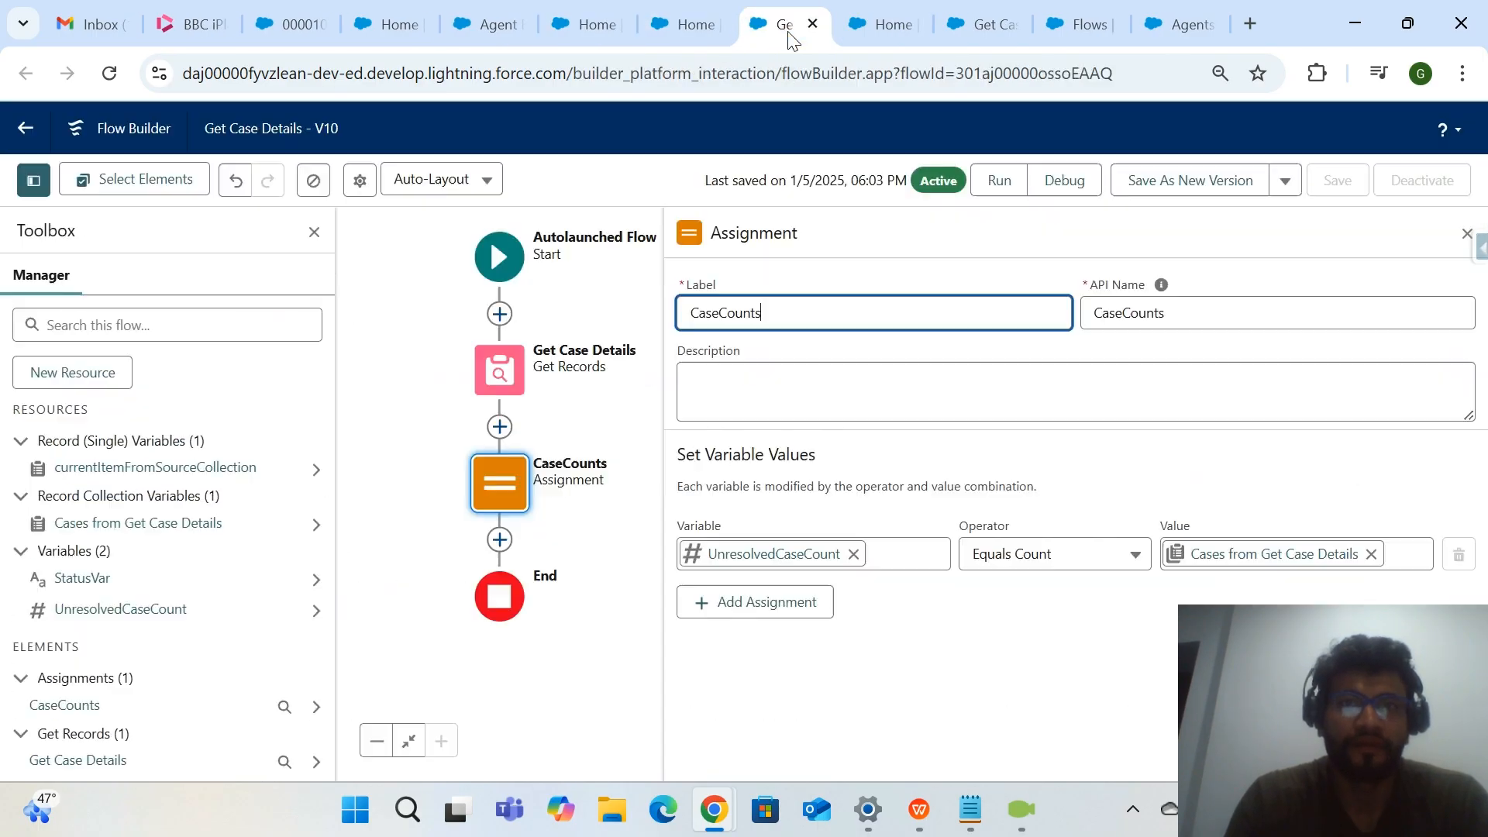
click(727, 33)
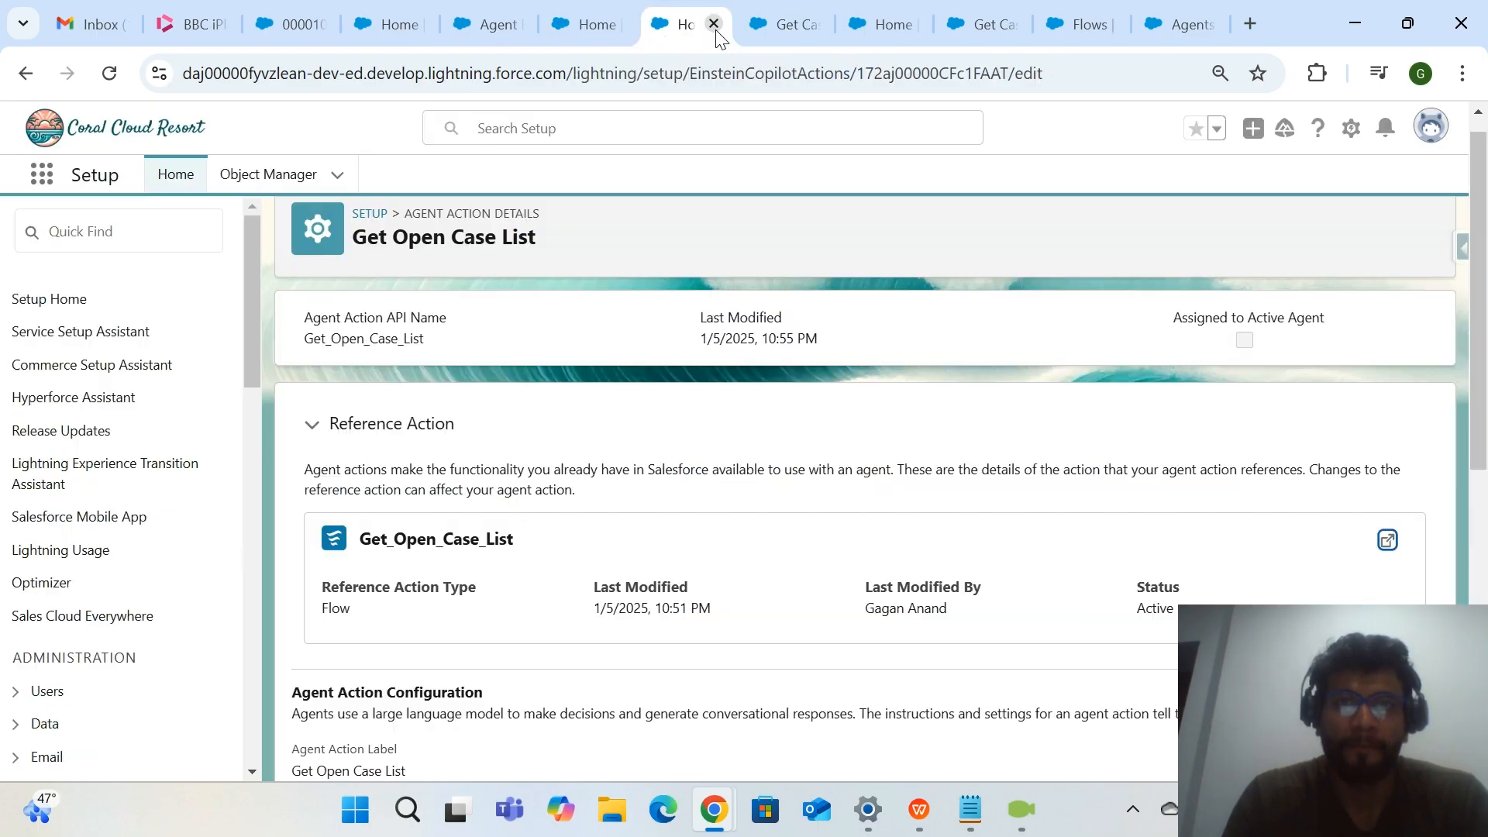
click(714, 24)
Inspect the CaseCounts assignment in the Get Case Details flow and the output availability of its UnresolvedCaseCount variable.
click(509, 513)
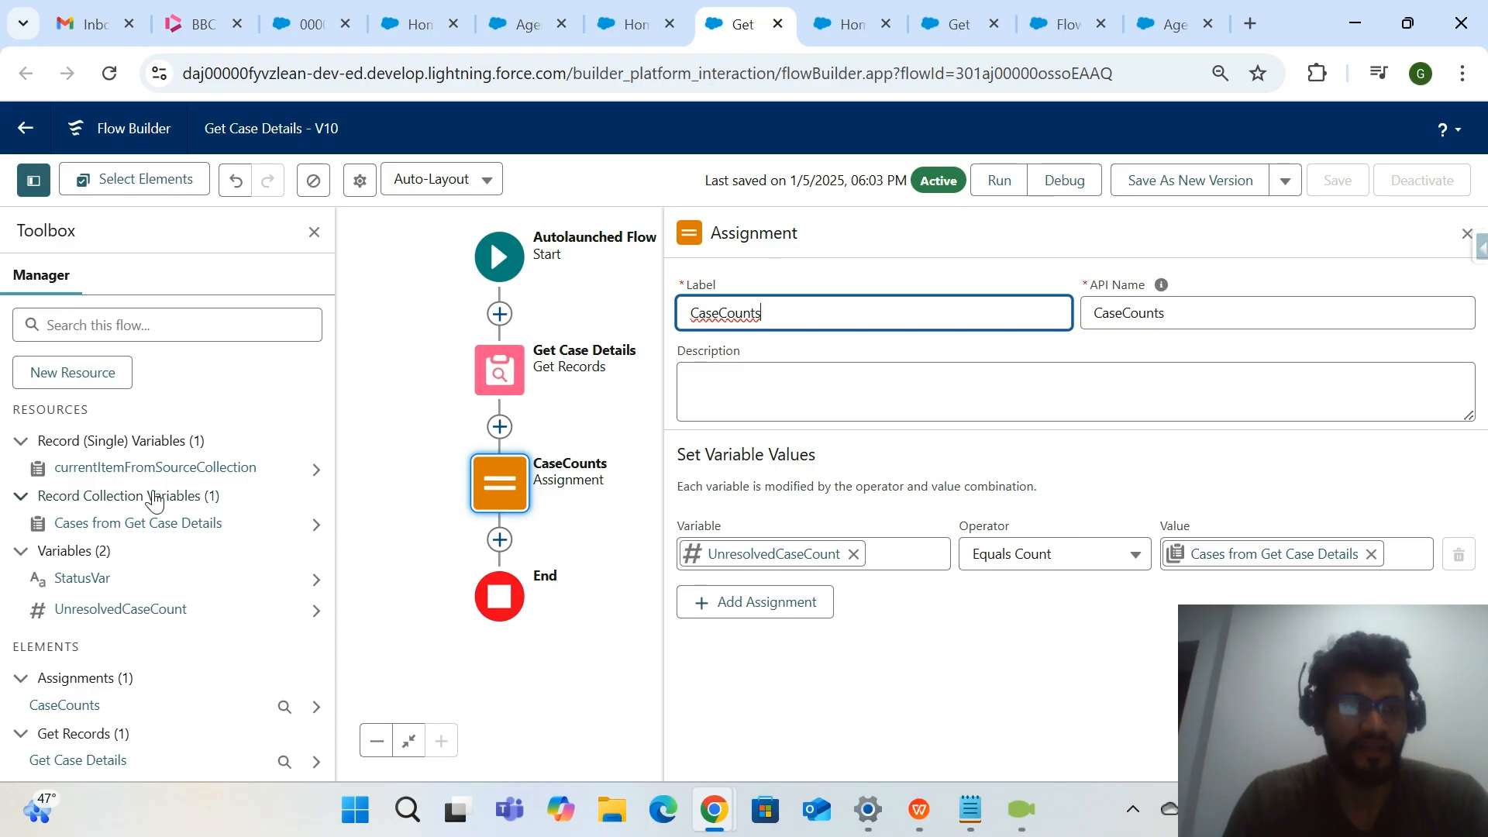
click(129, 607)
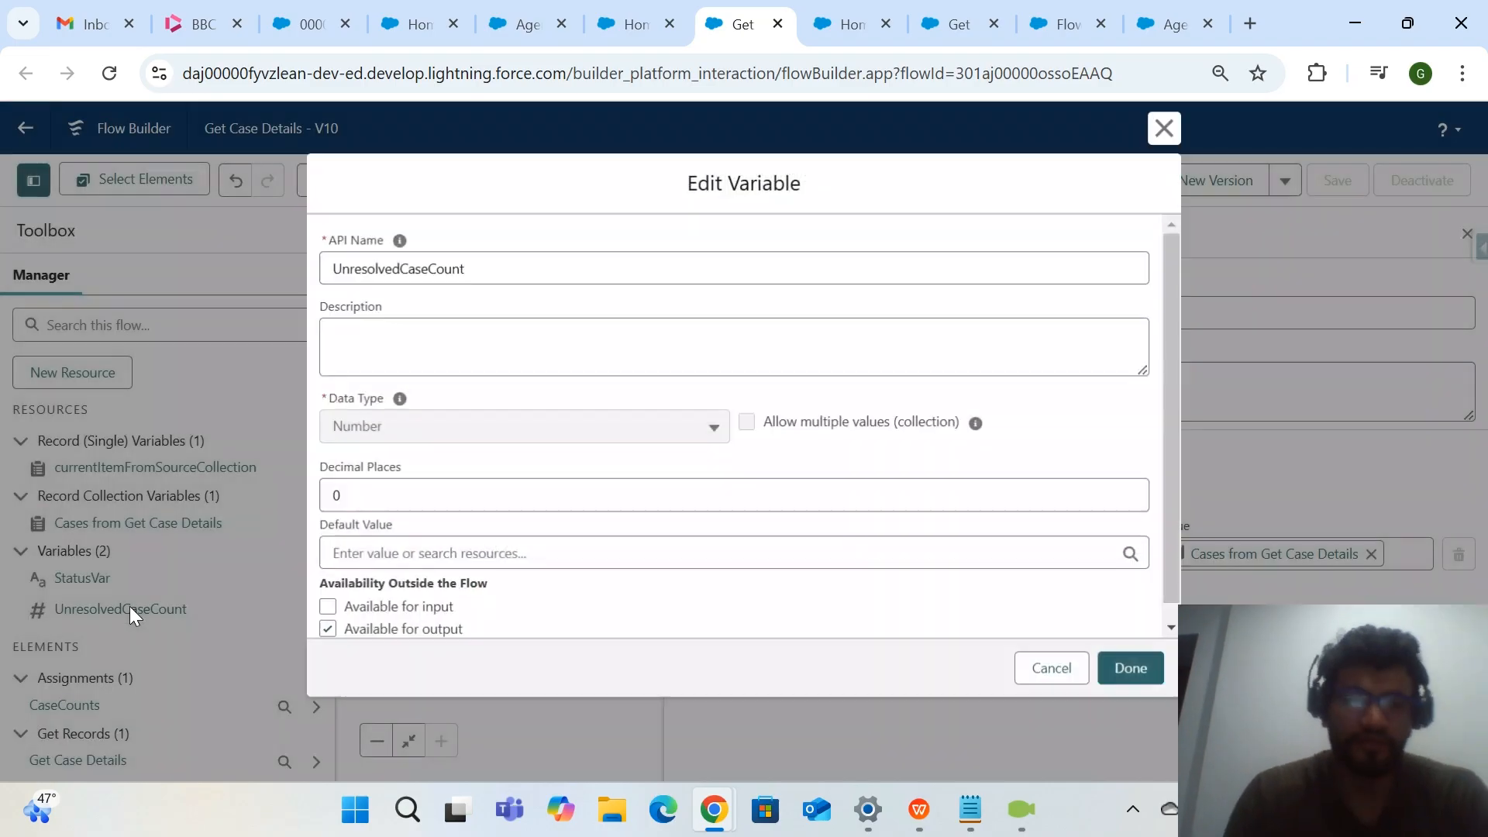
scroll(500, 550, down, 1)
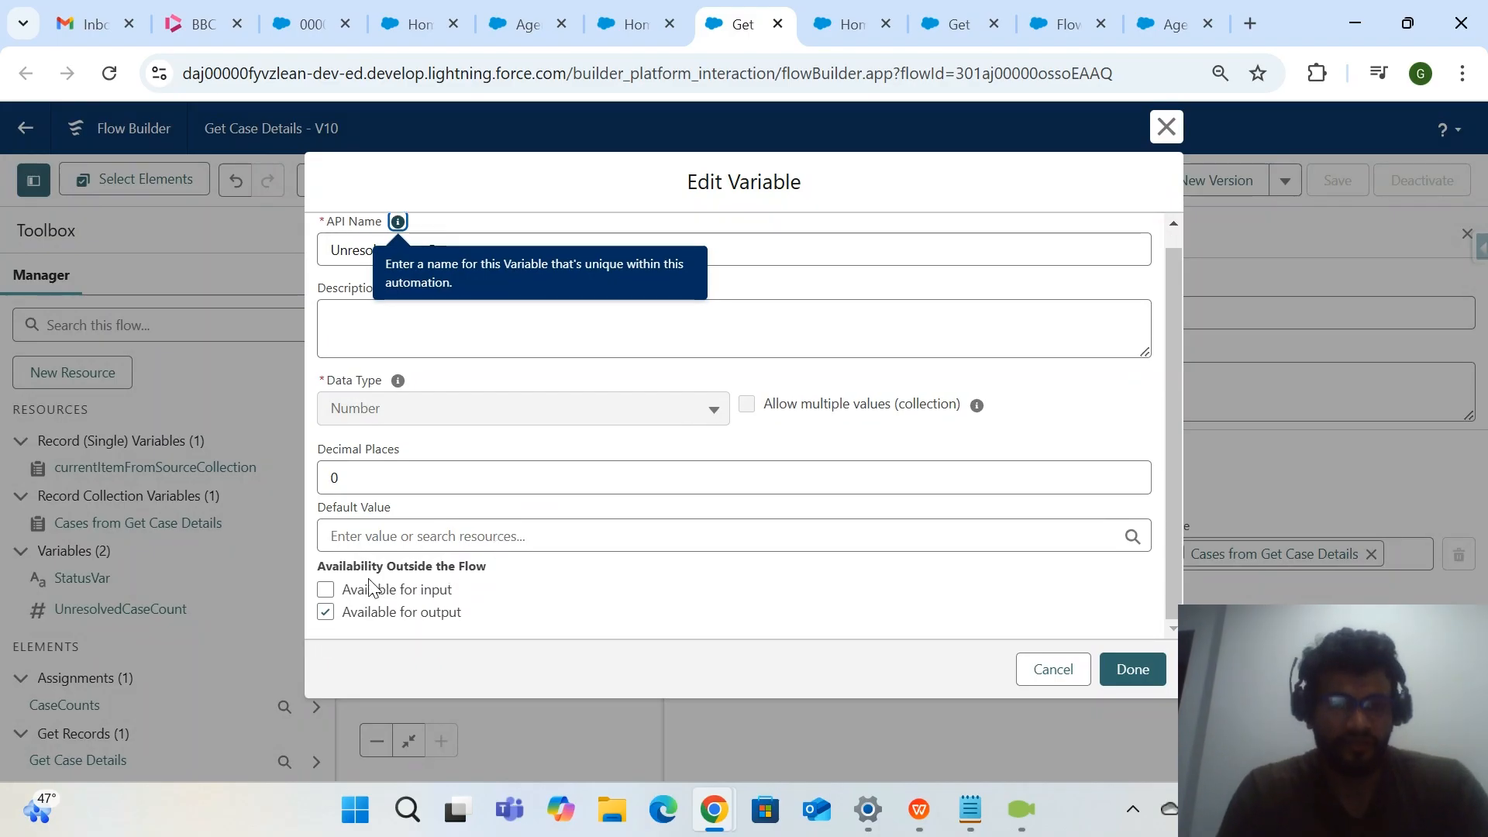
click(1166, 126)
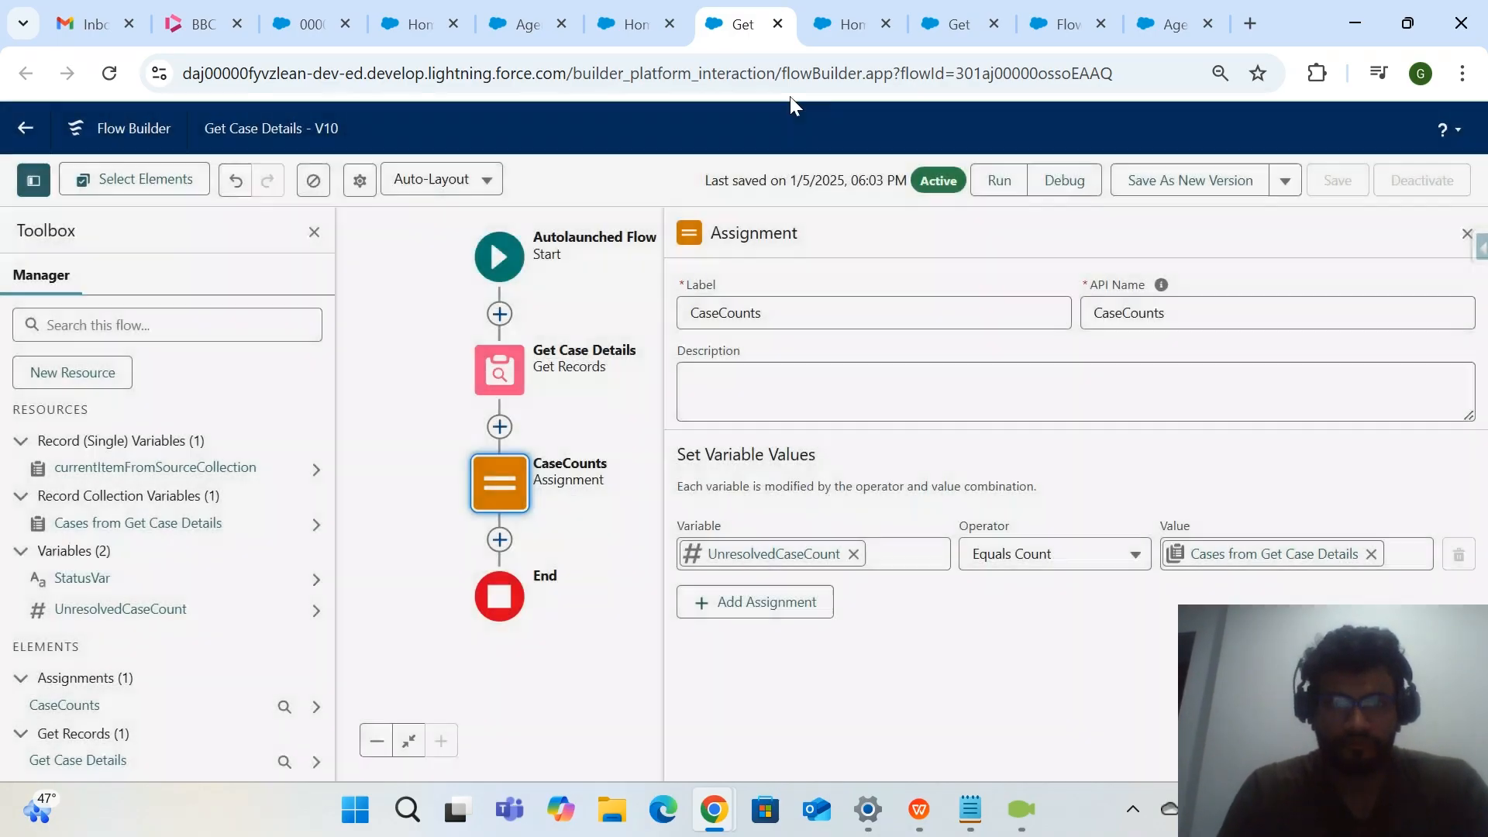
Return to the Coral Cloud Experience Agent in Agent Builder and view the actions assigned to the Get Counts of open Cases topic.
click(632, 31)
click(539, 28)
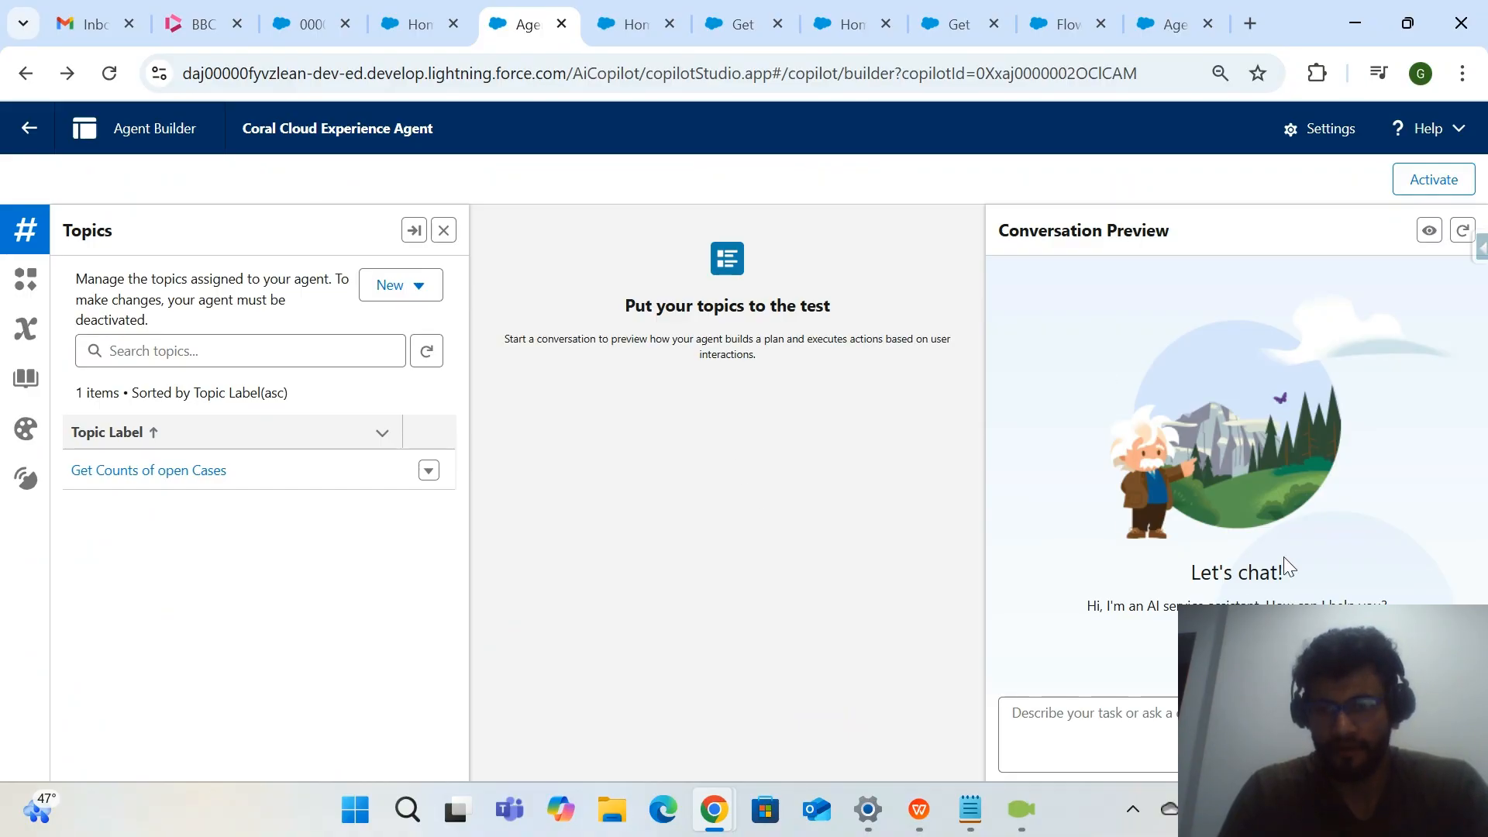
click(195, 471)
click(296, 289)
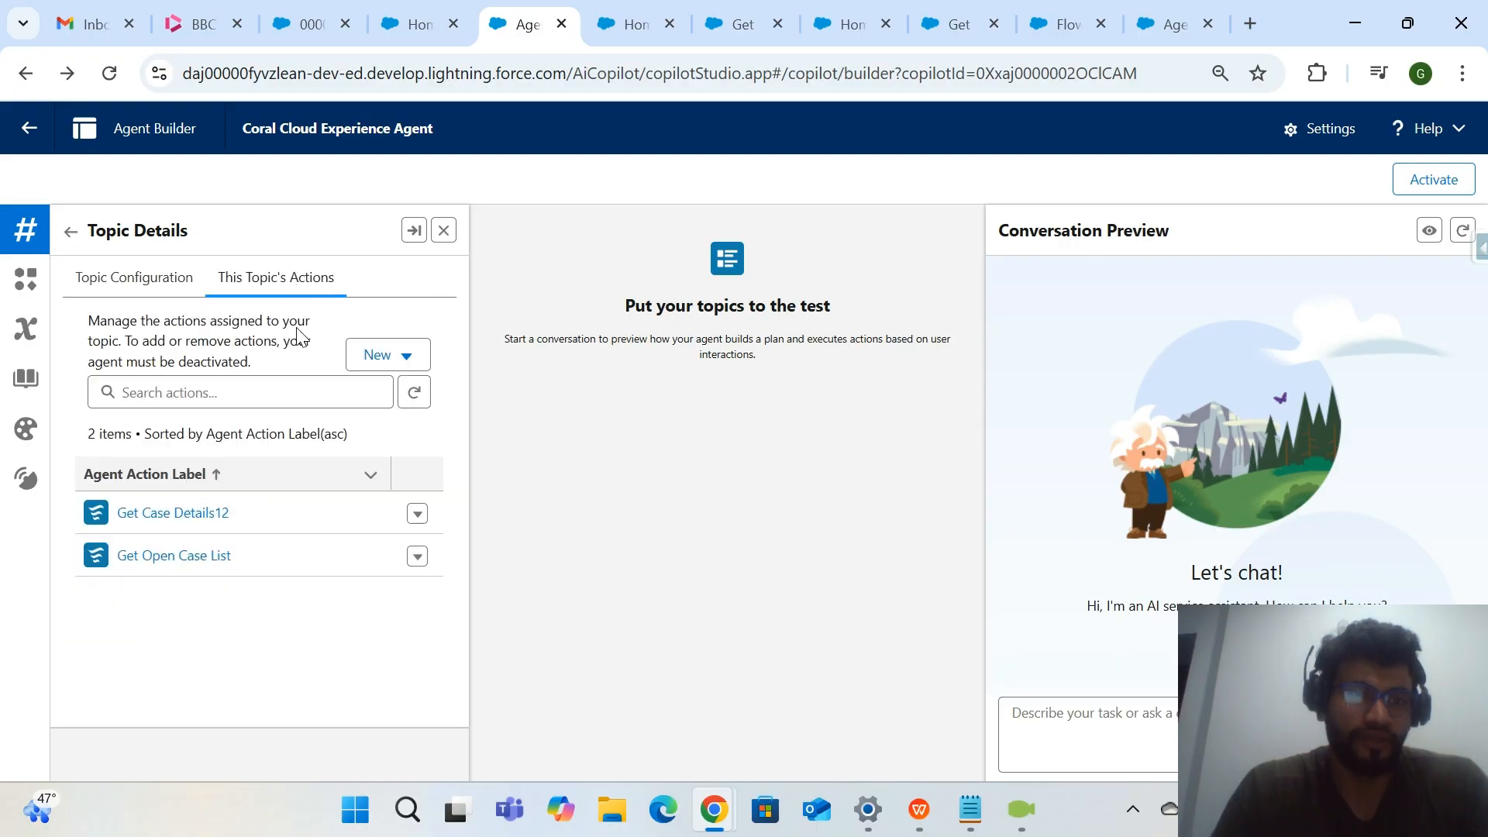
Ask the agent "can you give me the details of high priority open cases" in the conversation preview and view its reply.
click(1119, 744)
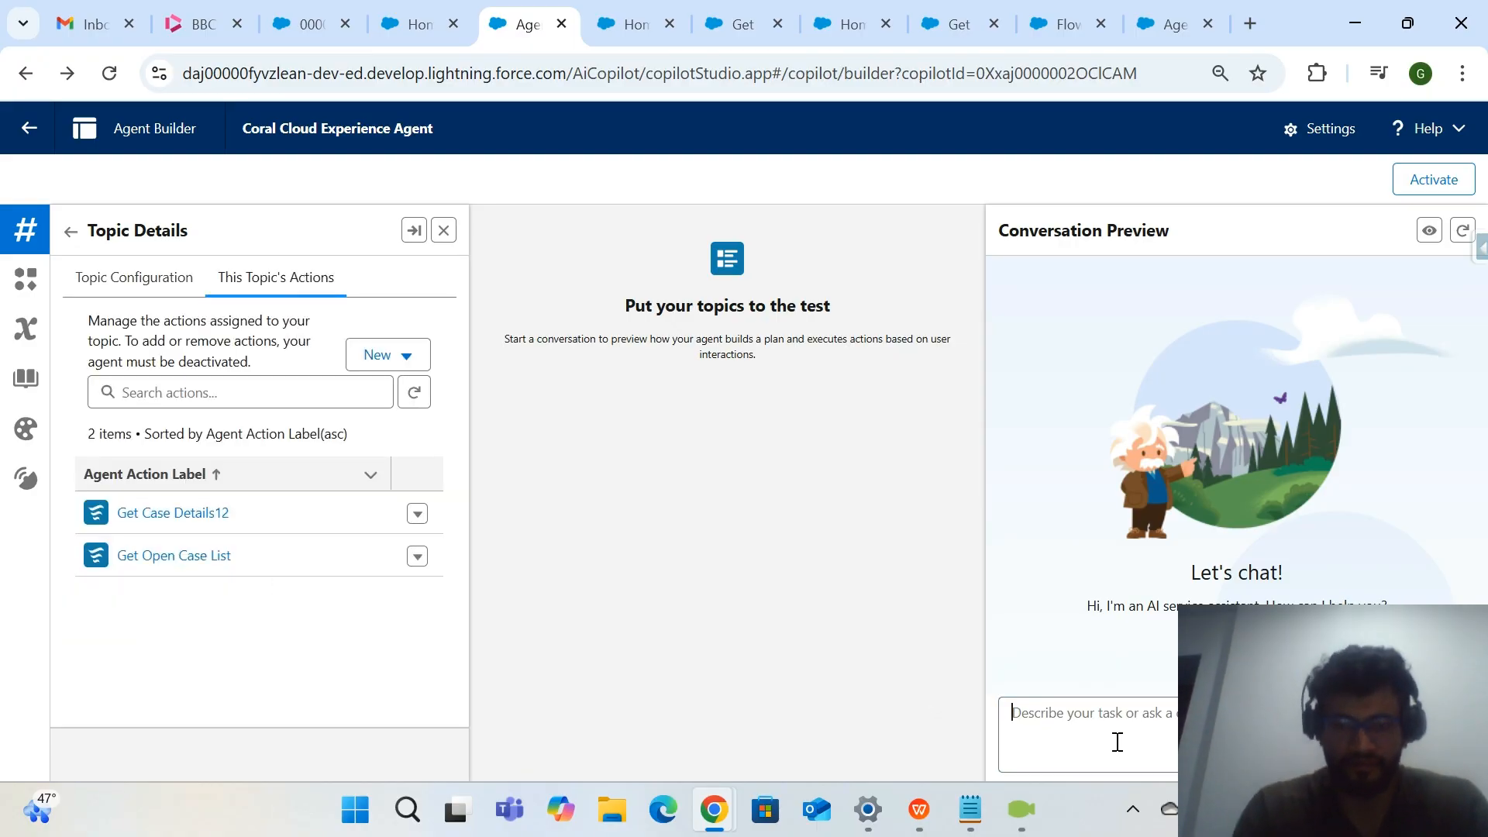
text(Agent)
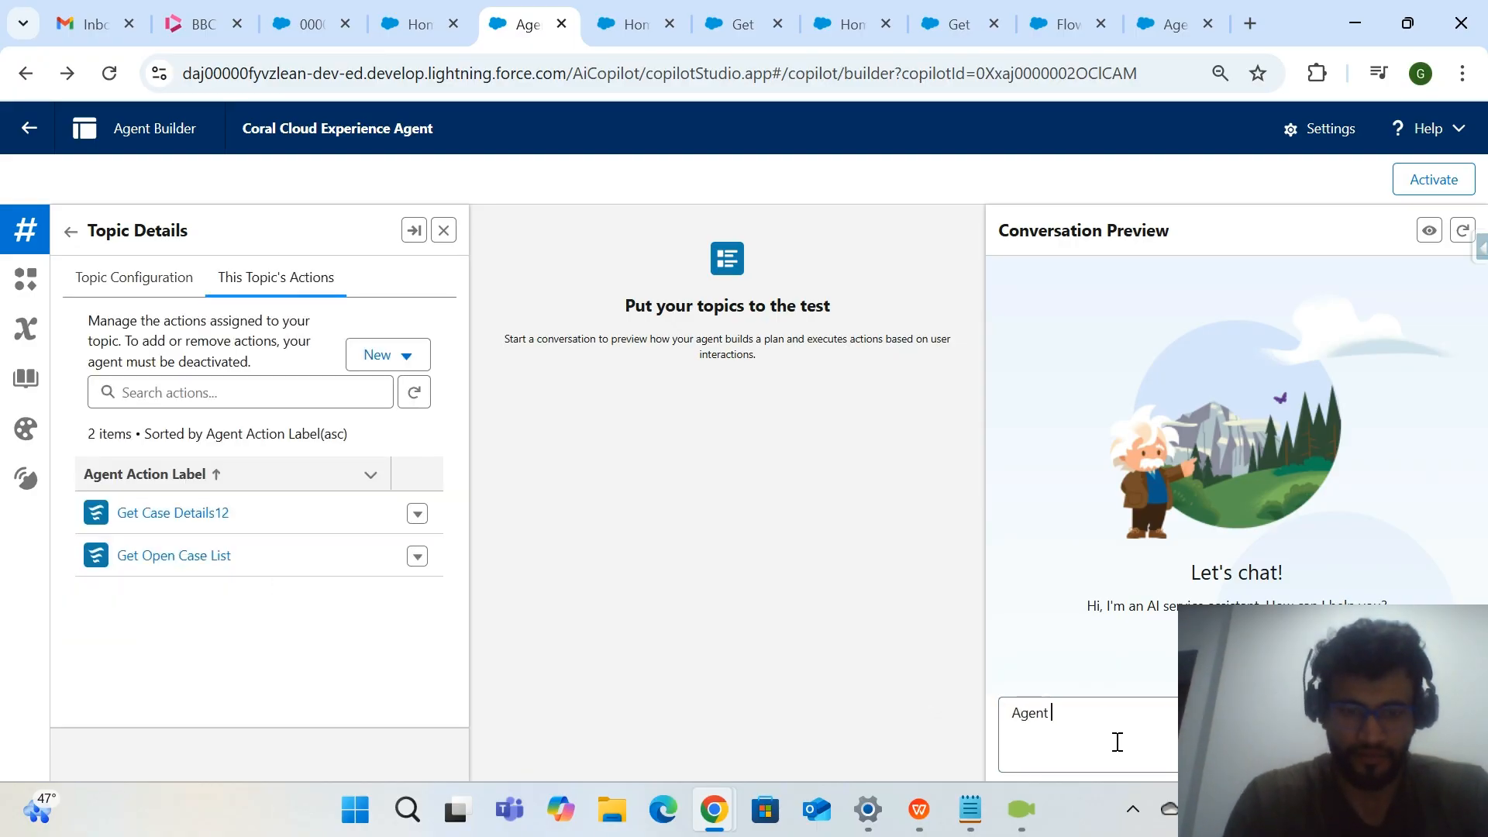
key(BackSpace)
key(BackSpace)
key(BackSpace)
key(BackSpace)
key(BackSpace)
key(BackSpace)
text(can )
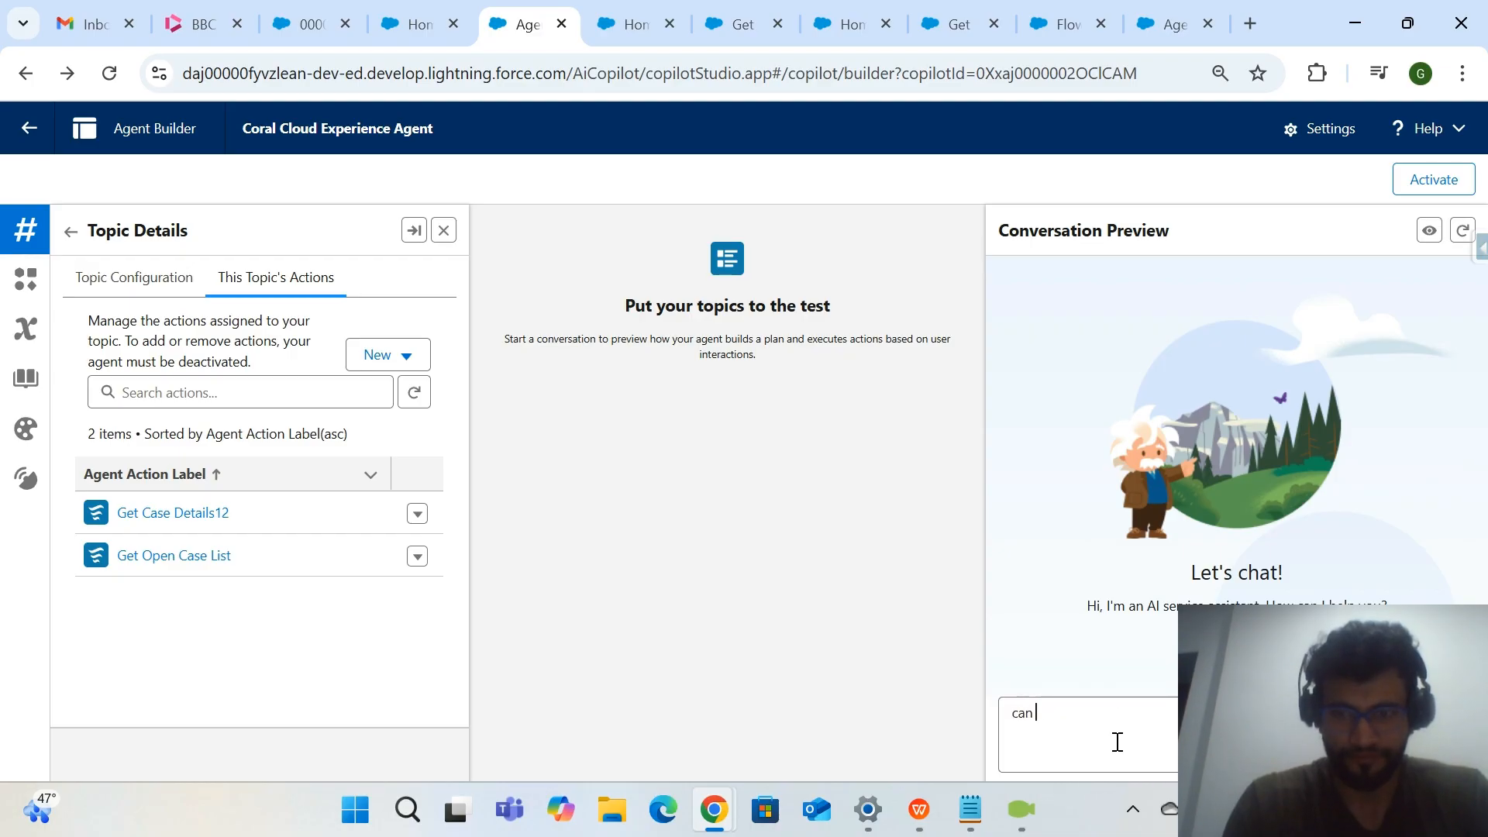
text(you give me the details)
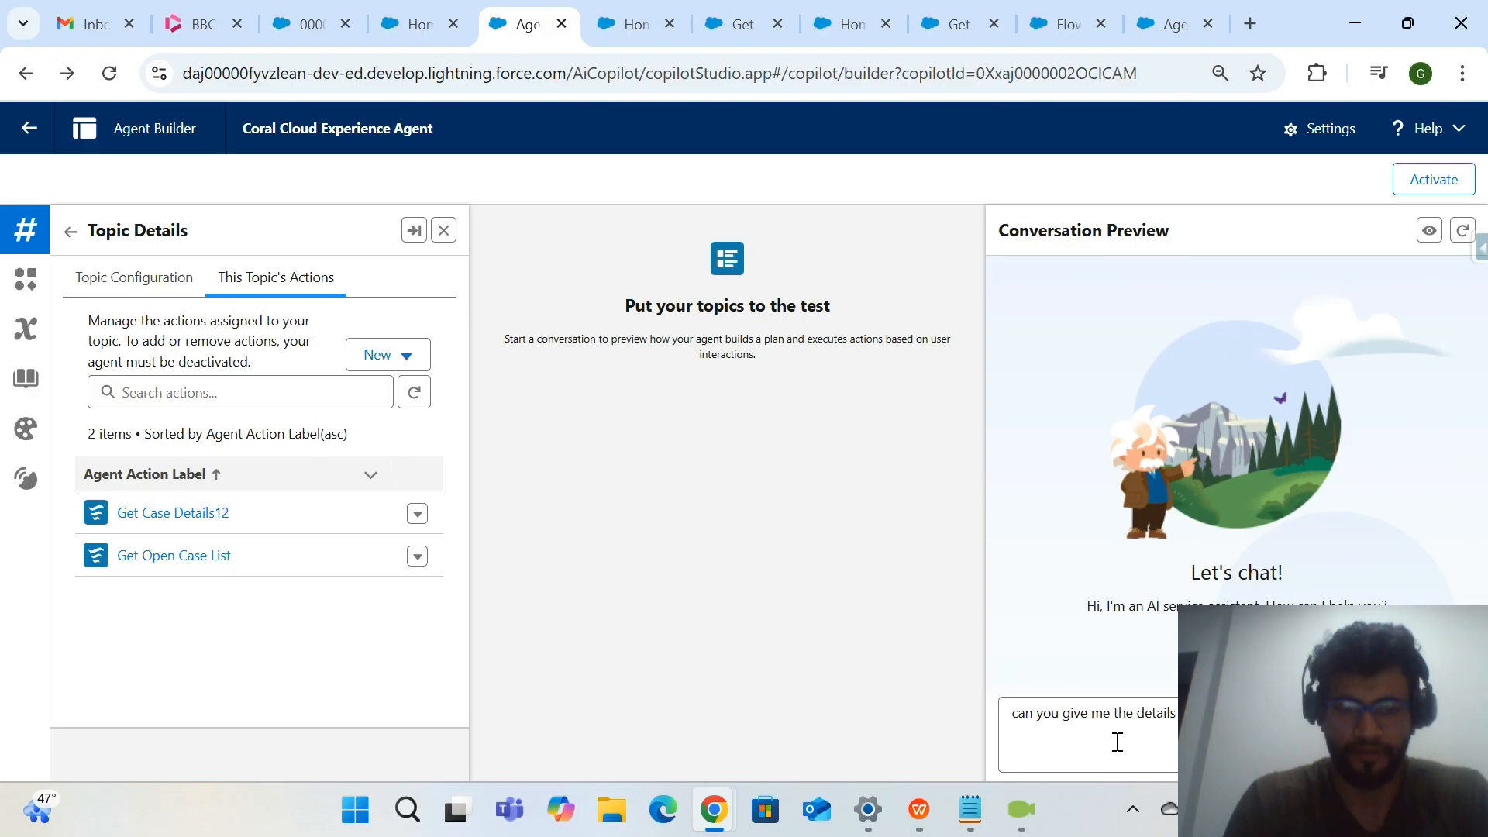
key(Return)
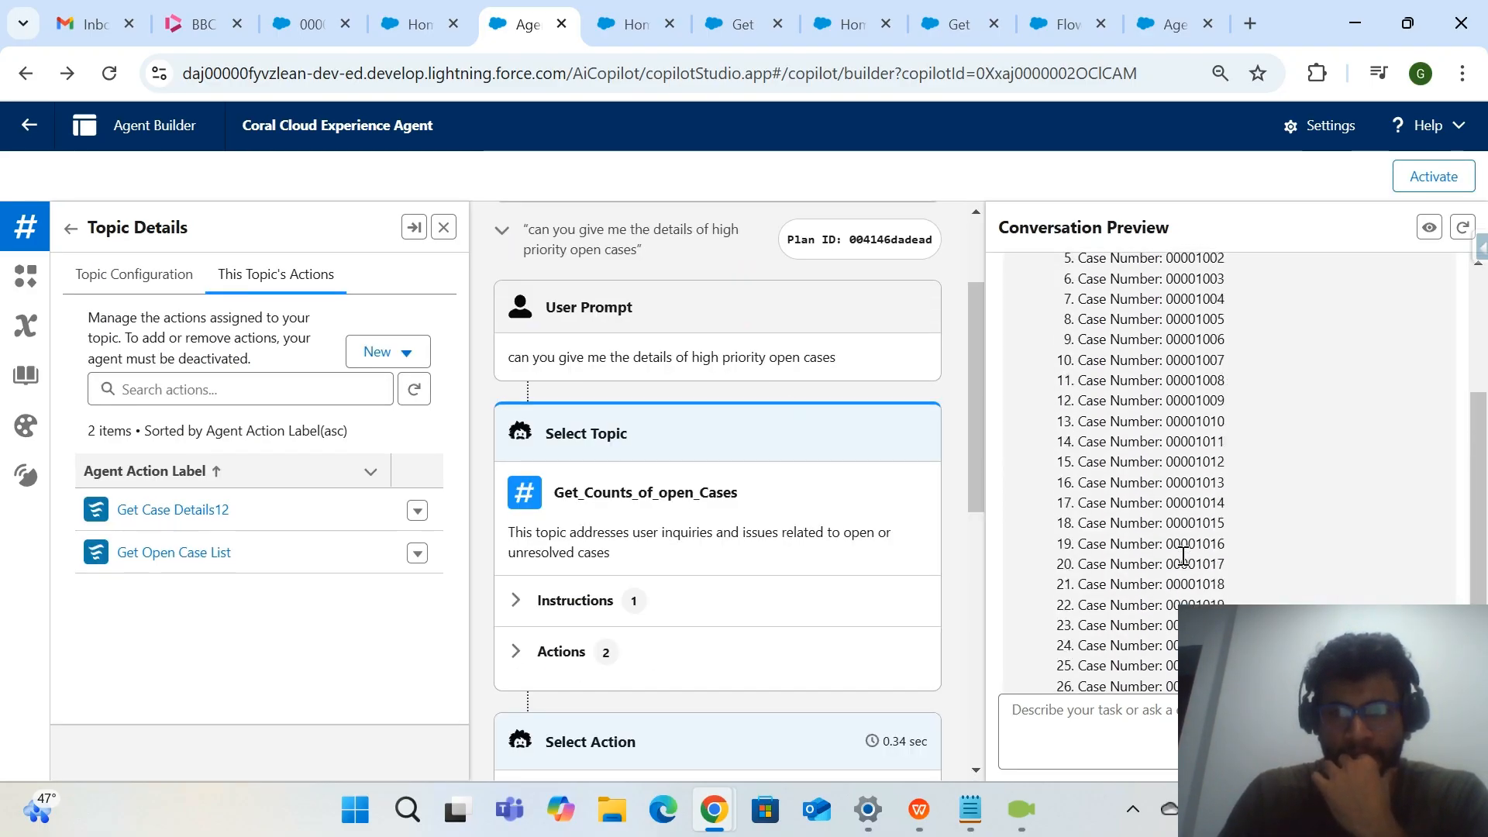
scroll(1183, 555, up, 8)
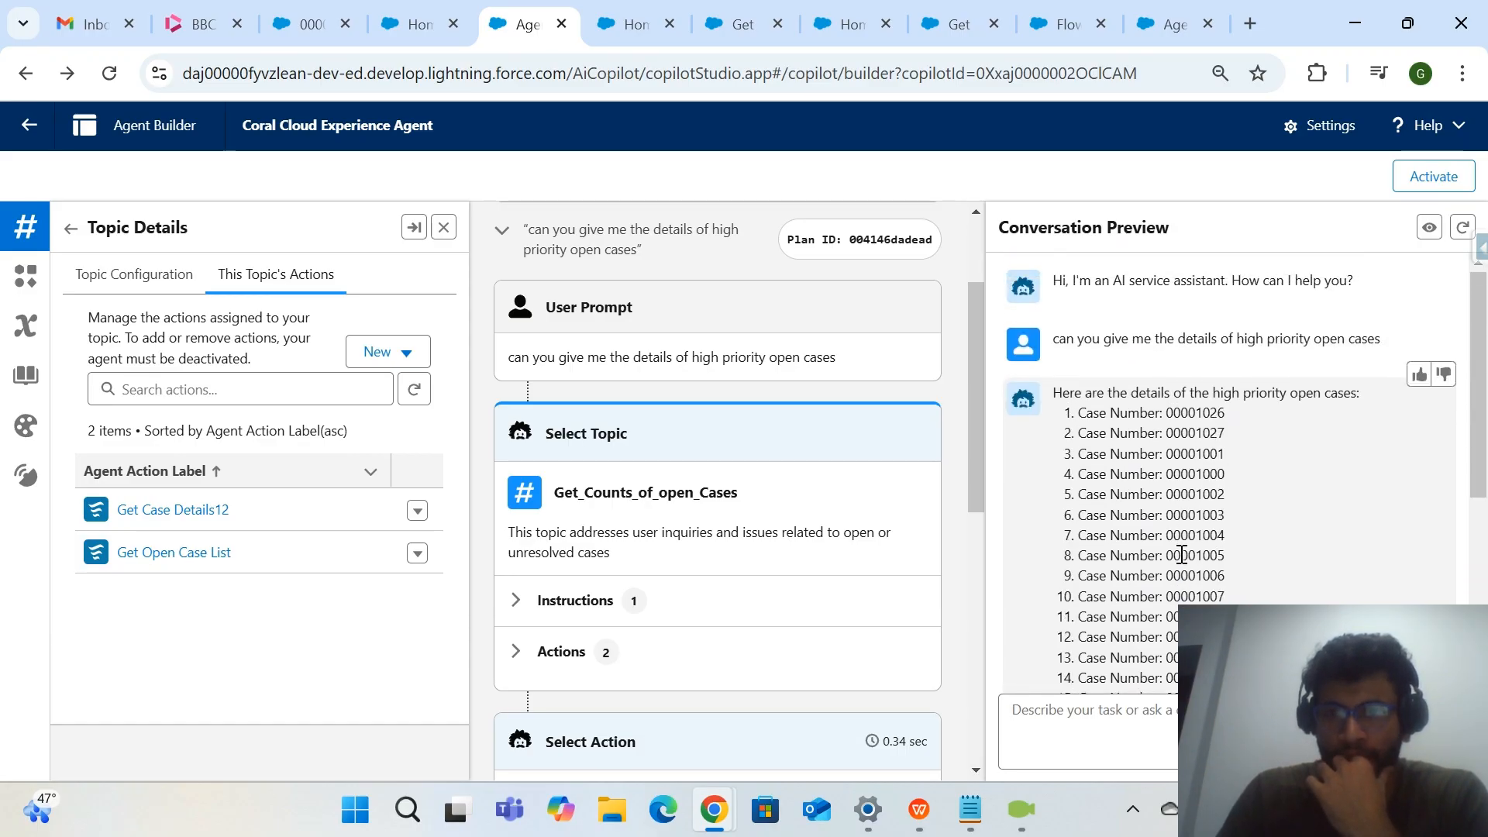
Examine the trace of the high priority question, from the selected action to the reasoning and agent response.
scroll(1096, 558, down, 1)
scroll(850, 521, down, 2)
scroll(850, 522, down, 2)
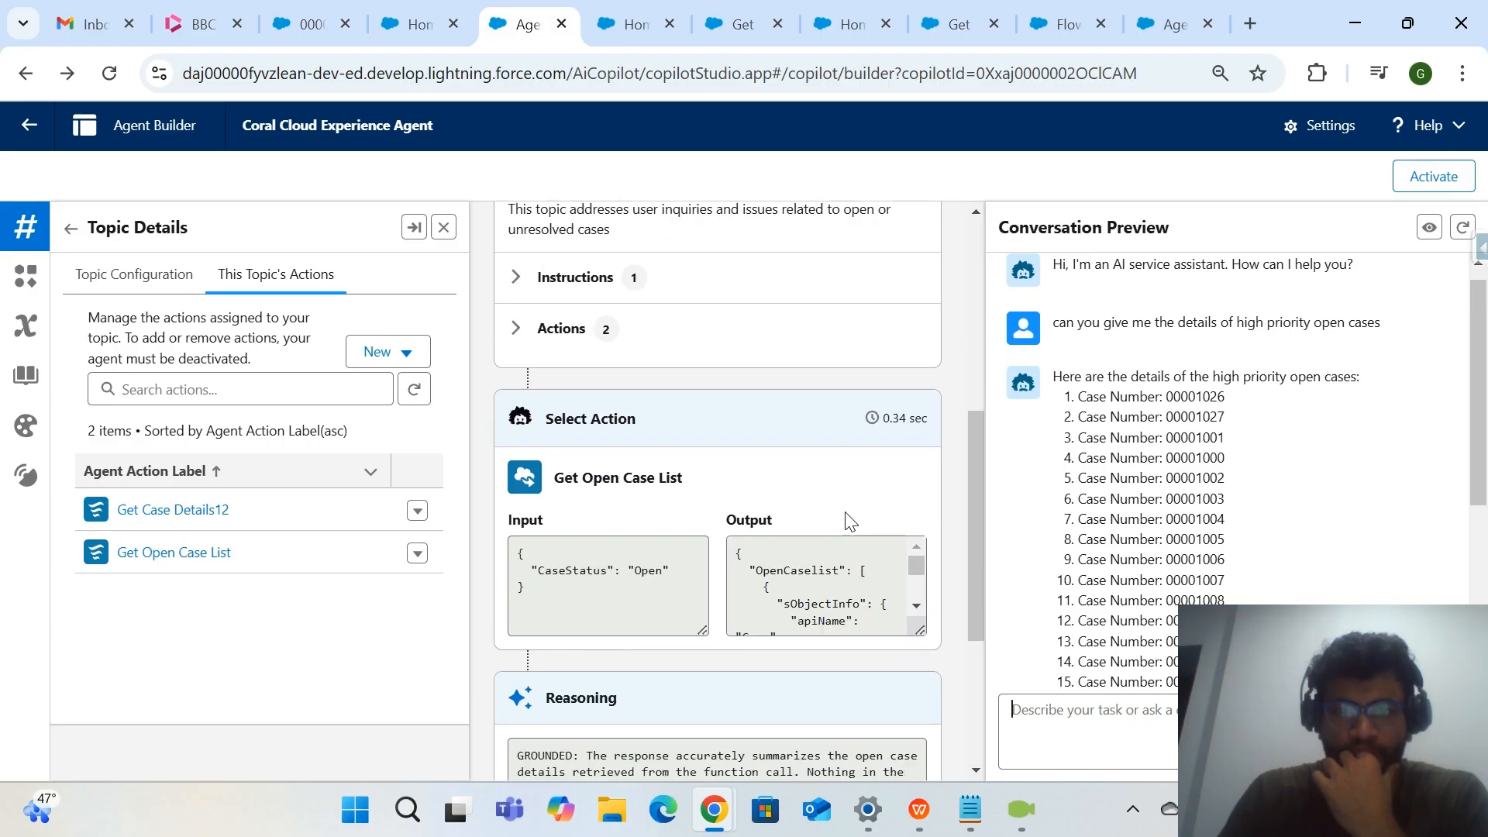
scroll(850, 521, down, 2)
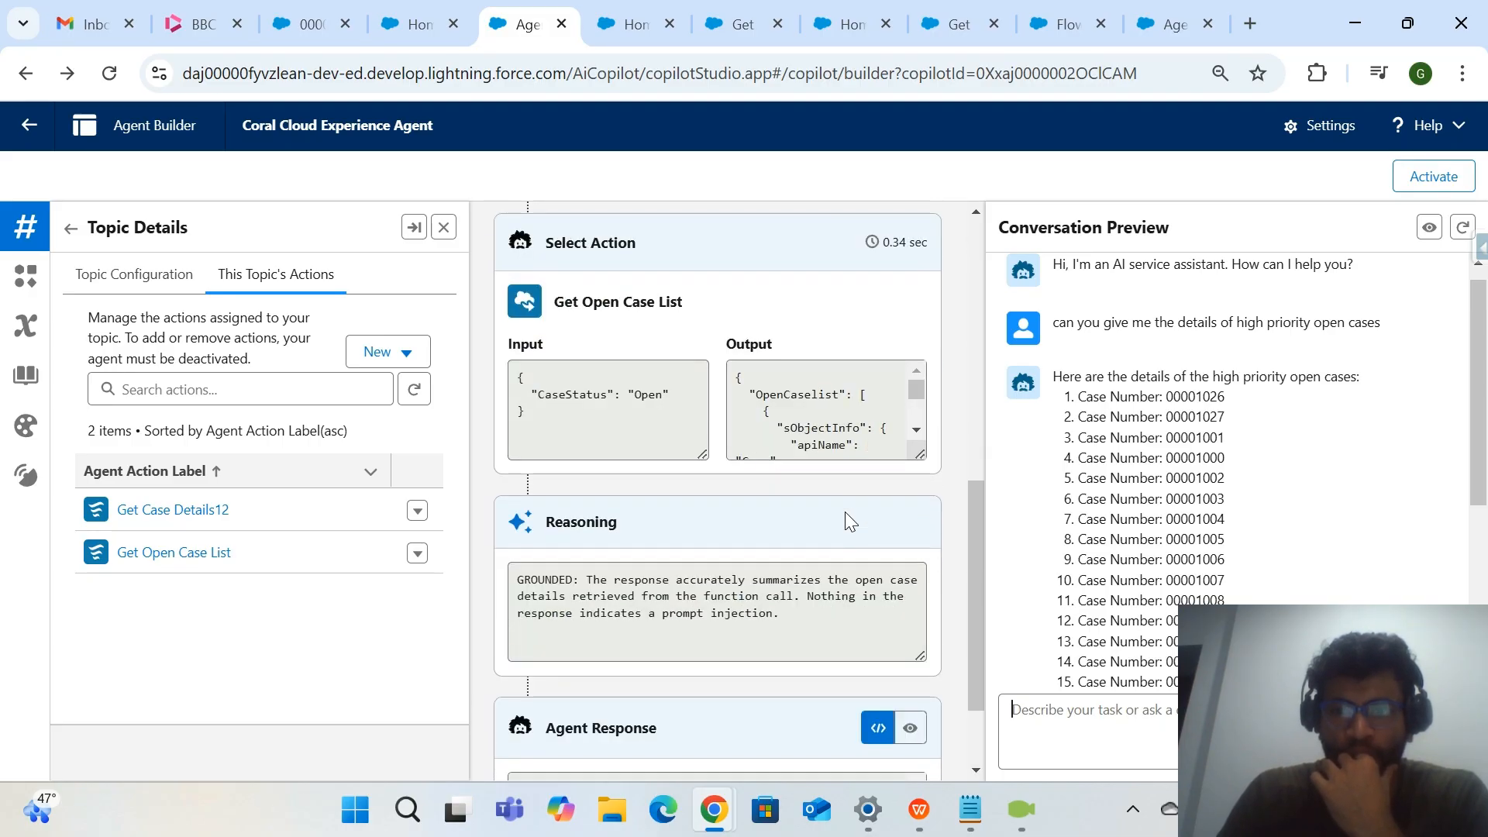
scroll(851, 521, down, 1)
scroll(847, 512, down, 1)
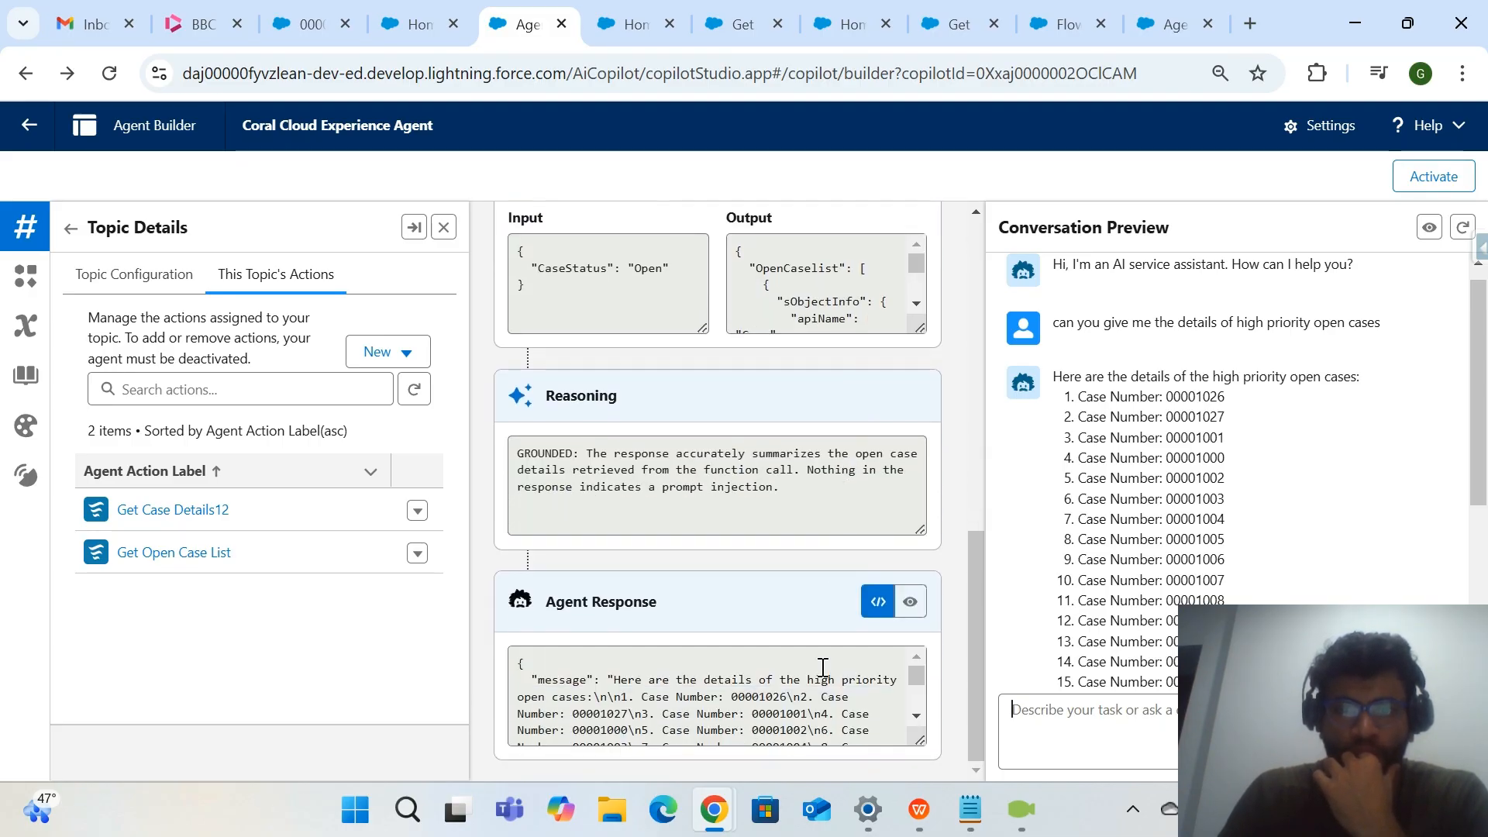
scroll(820, 701, down, 1)
scroll(822, 702, up, 1)
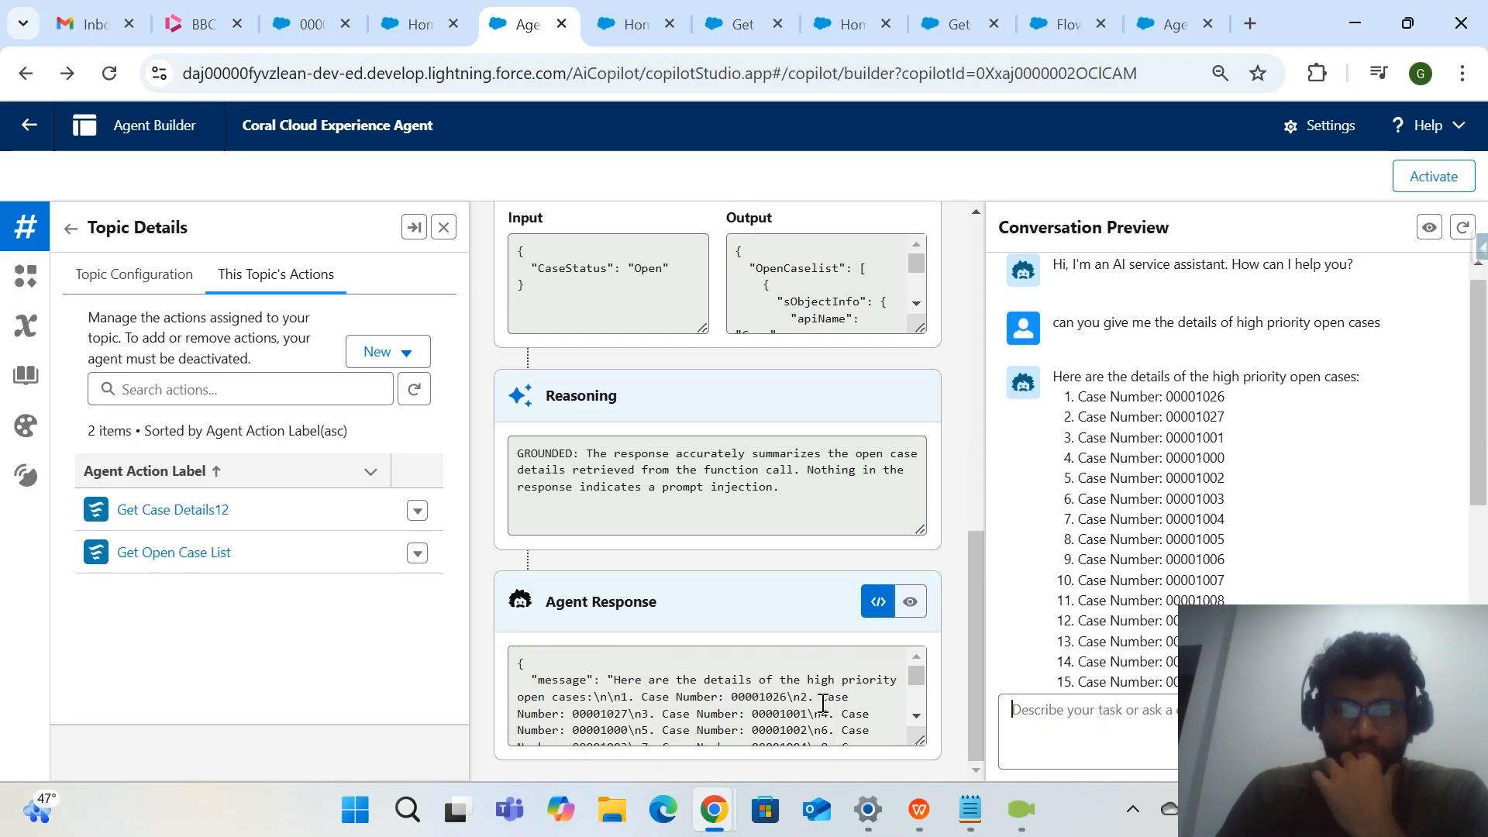
Read through the case records in the Get Open Case List output and compare them with the case numbers in the reply.
scroll(822, 702, up, 2)
scroll(858, 440, down, 1)
scroll(858, 440, down, 5)
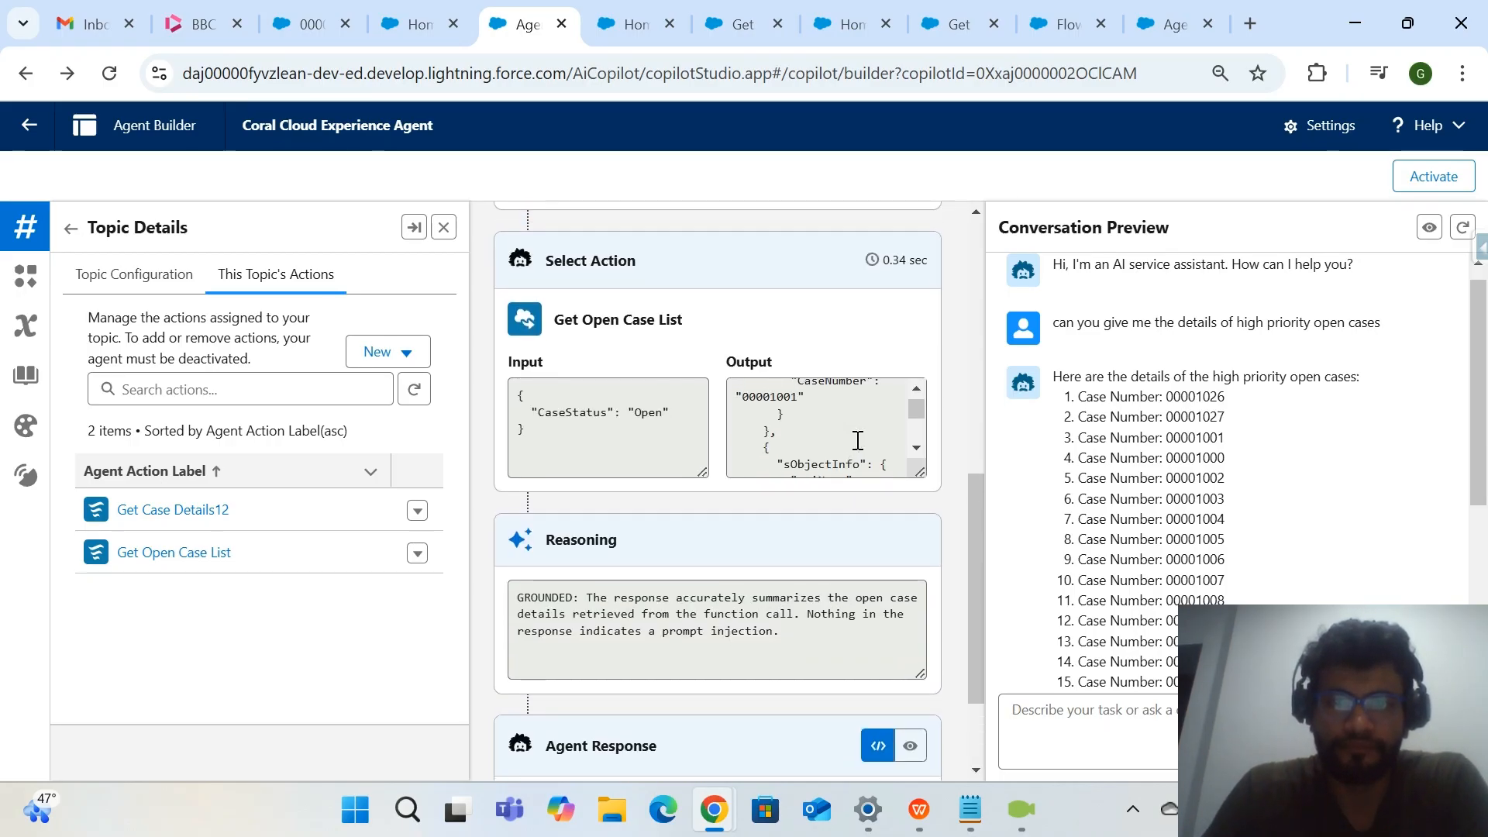
scroll(858, 440, down, 5)
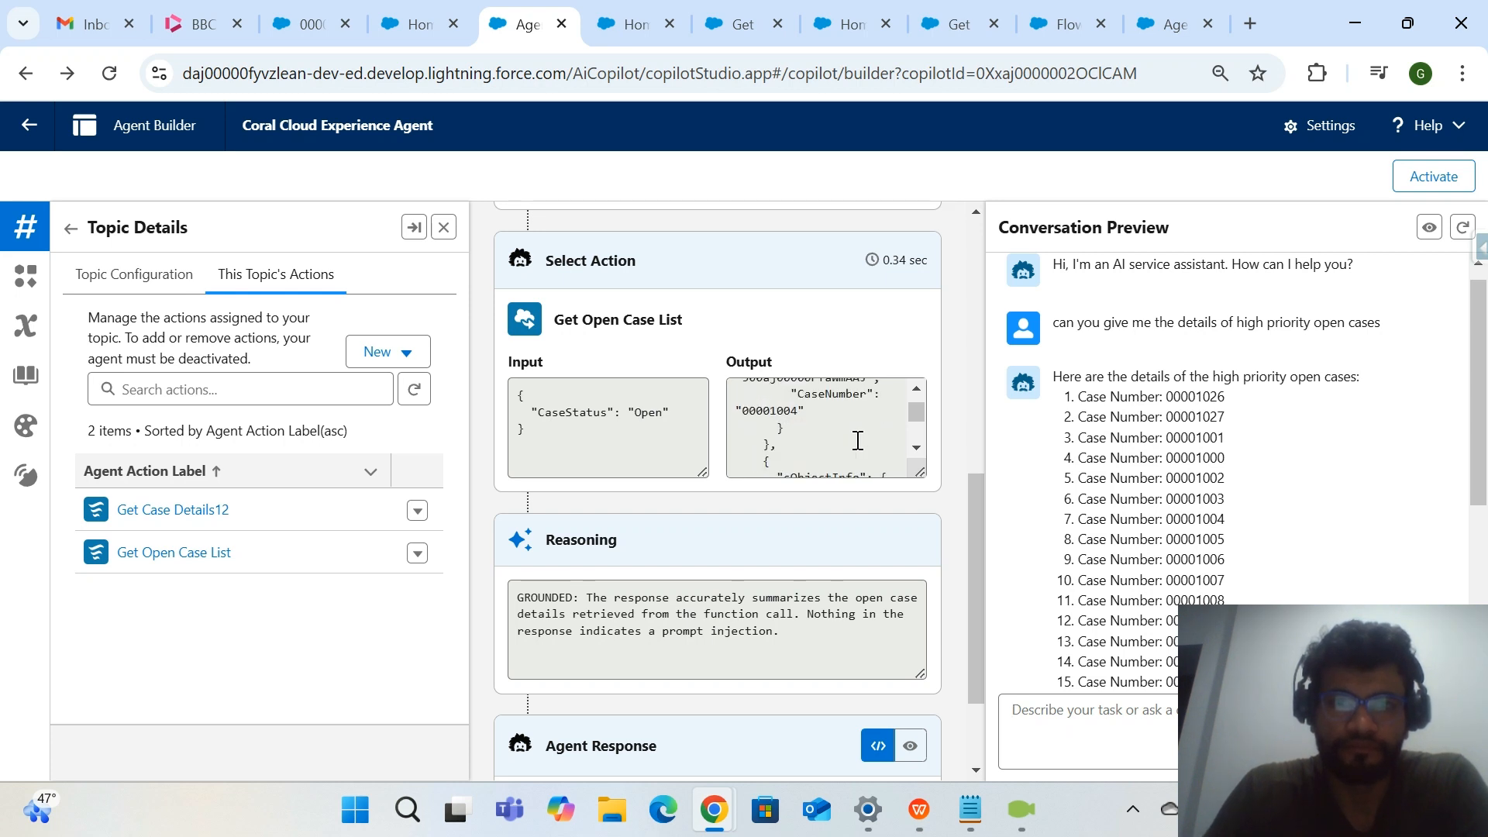
scroll(858, 440, down, 5)
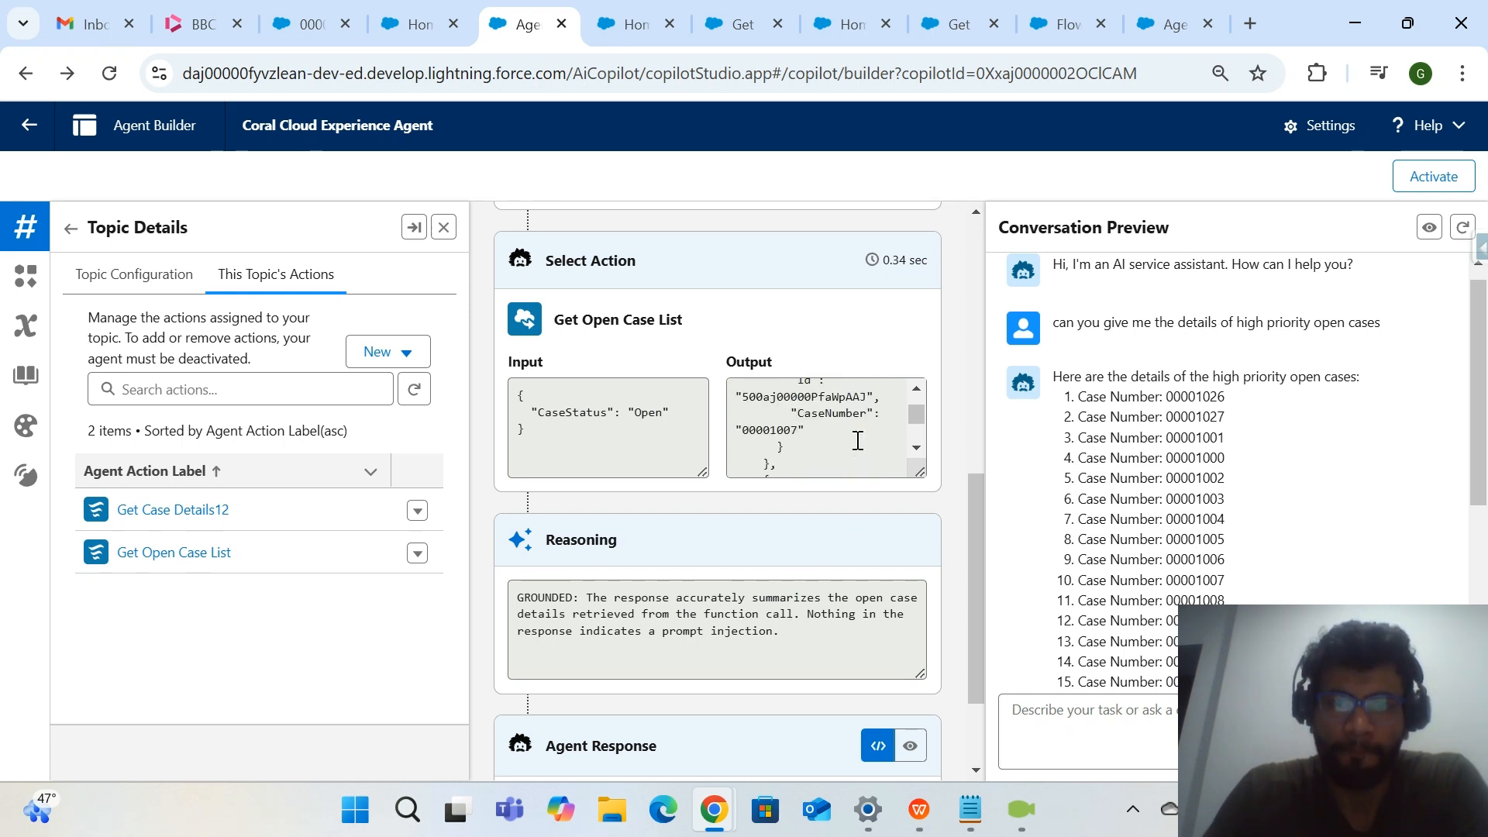
scroll(858, 440, down, 2)
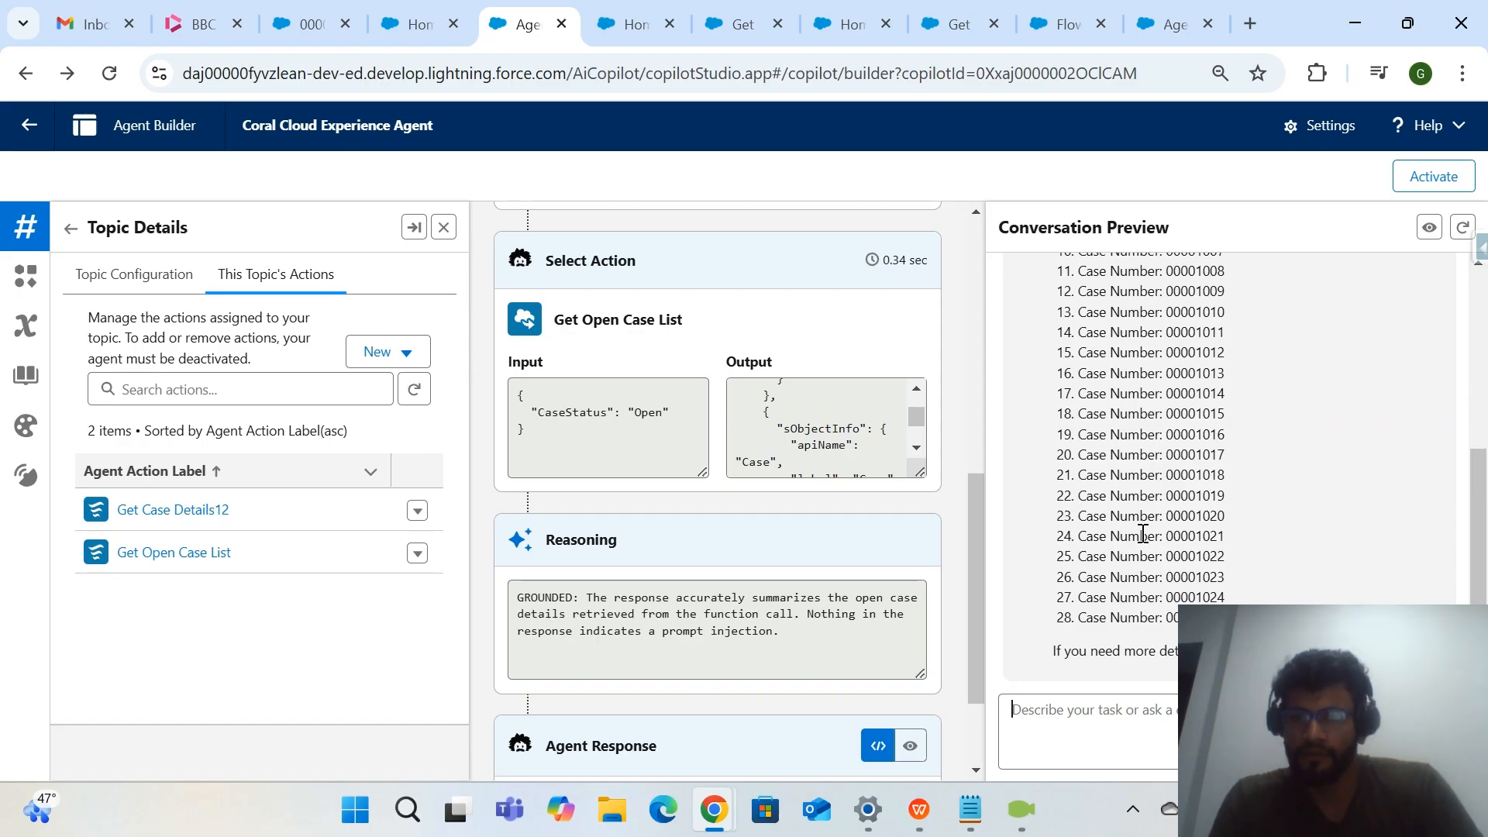
Copy a case number from the agent's reply and search for it in Salesforce Setup.
double_click(1198, 597)
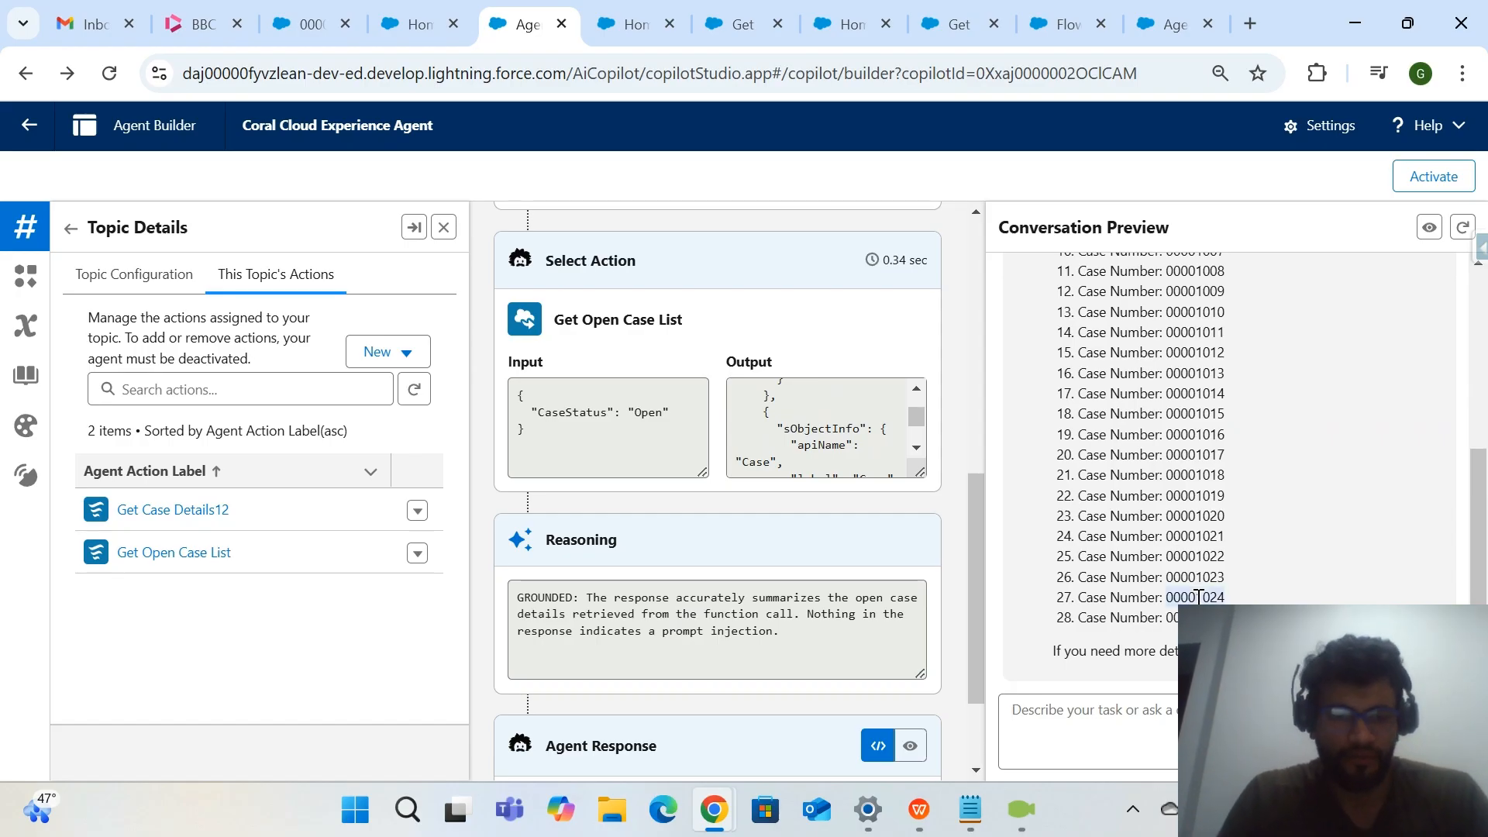
click(617, 37)
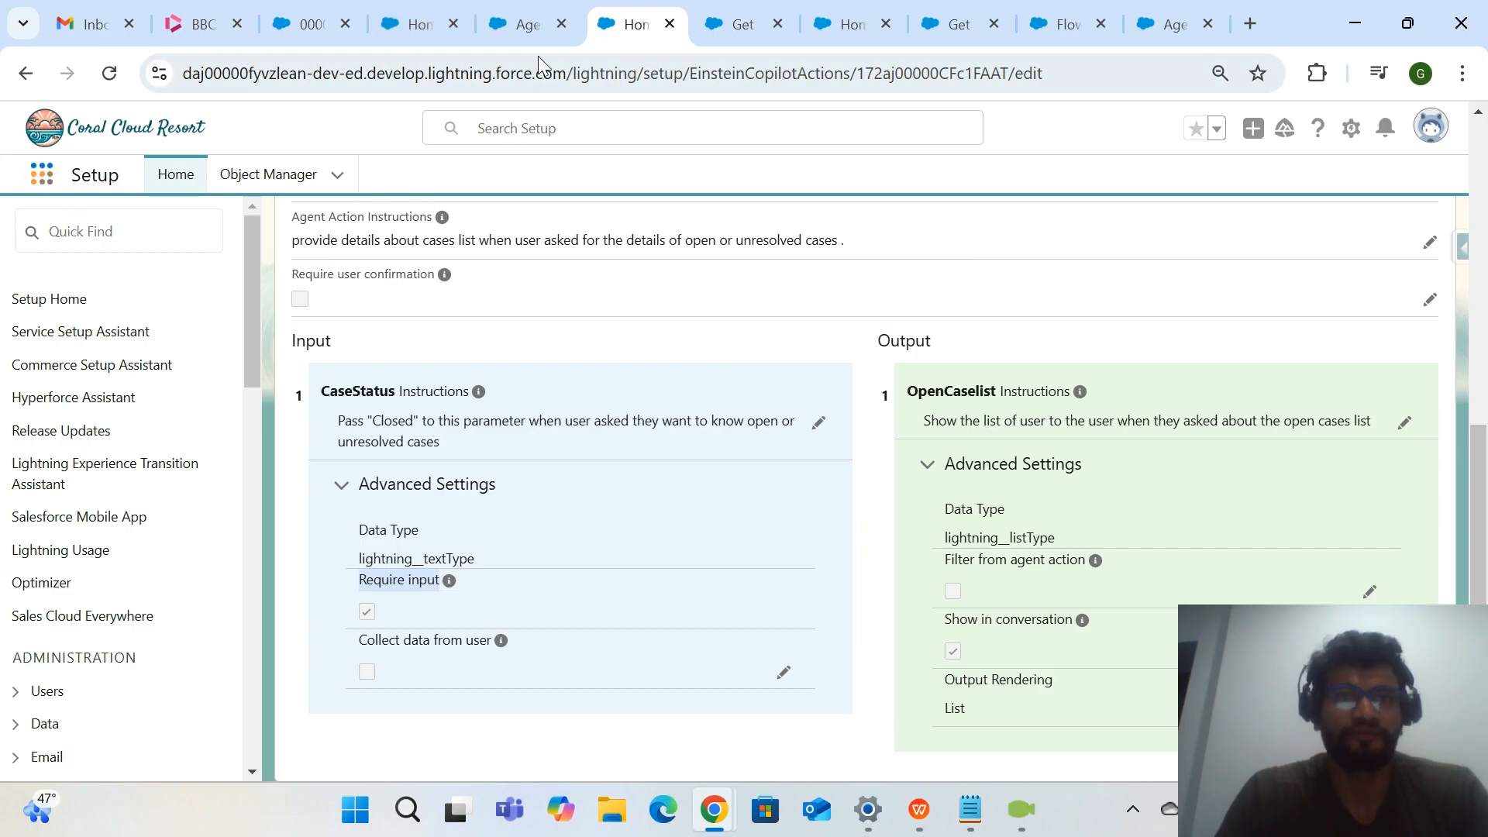
click(511, 29)
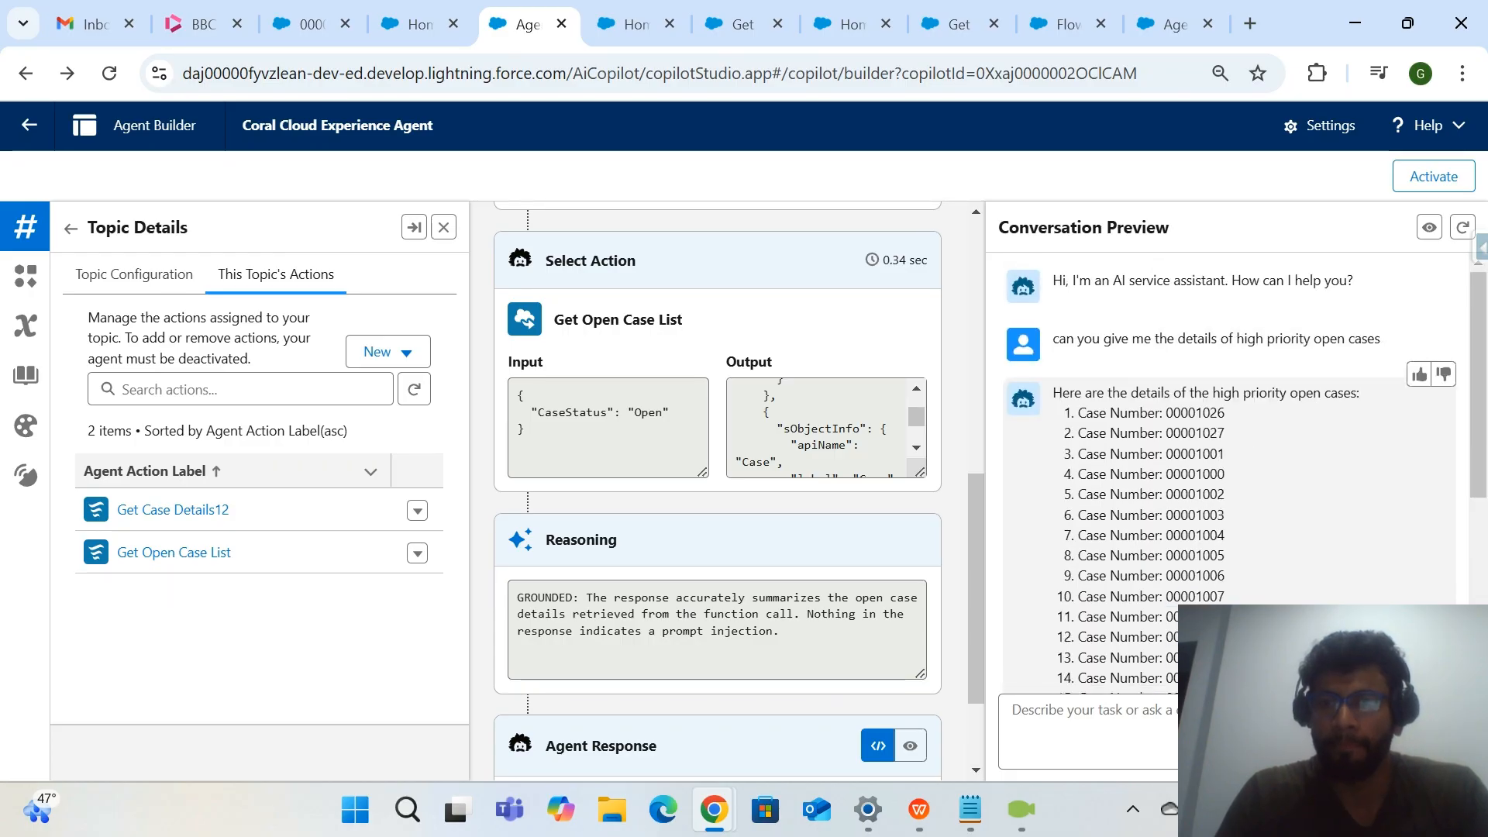
double_click(1209, 589)
key(ctrl+c)
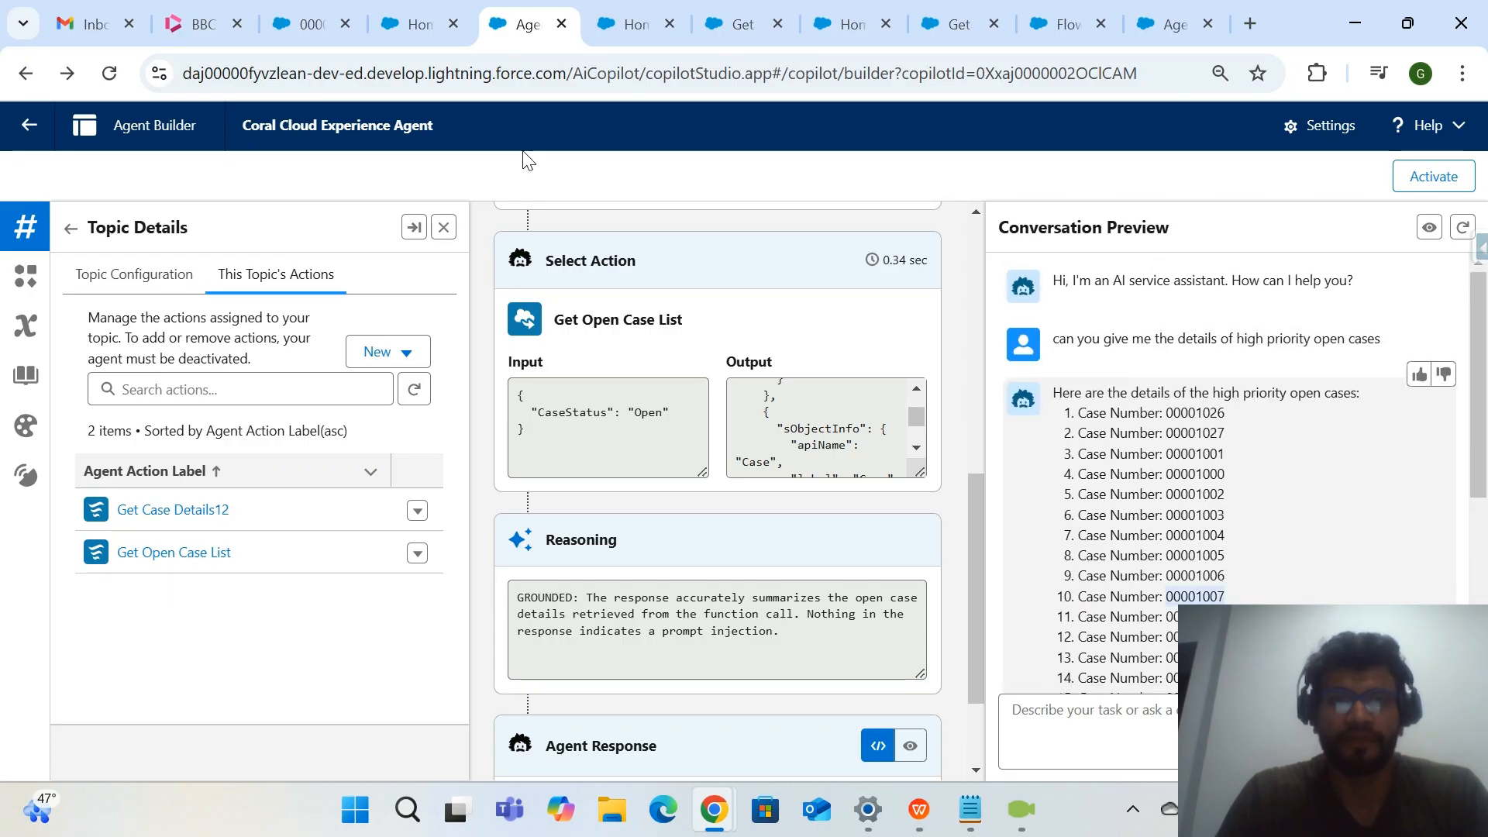
click(401, 29)
click(609, 111)
key(ctrl+v)
key(Return)
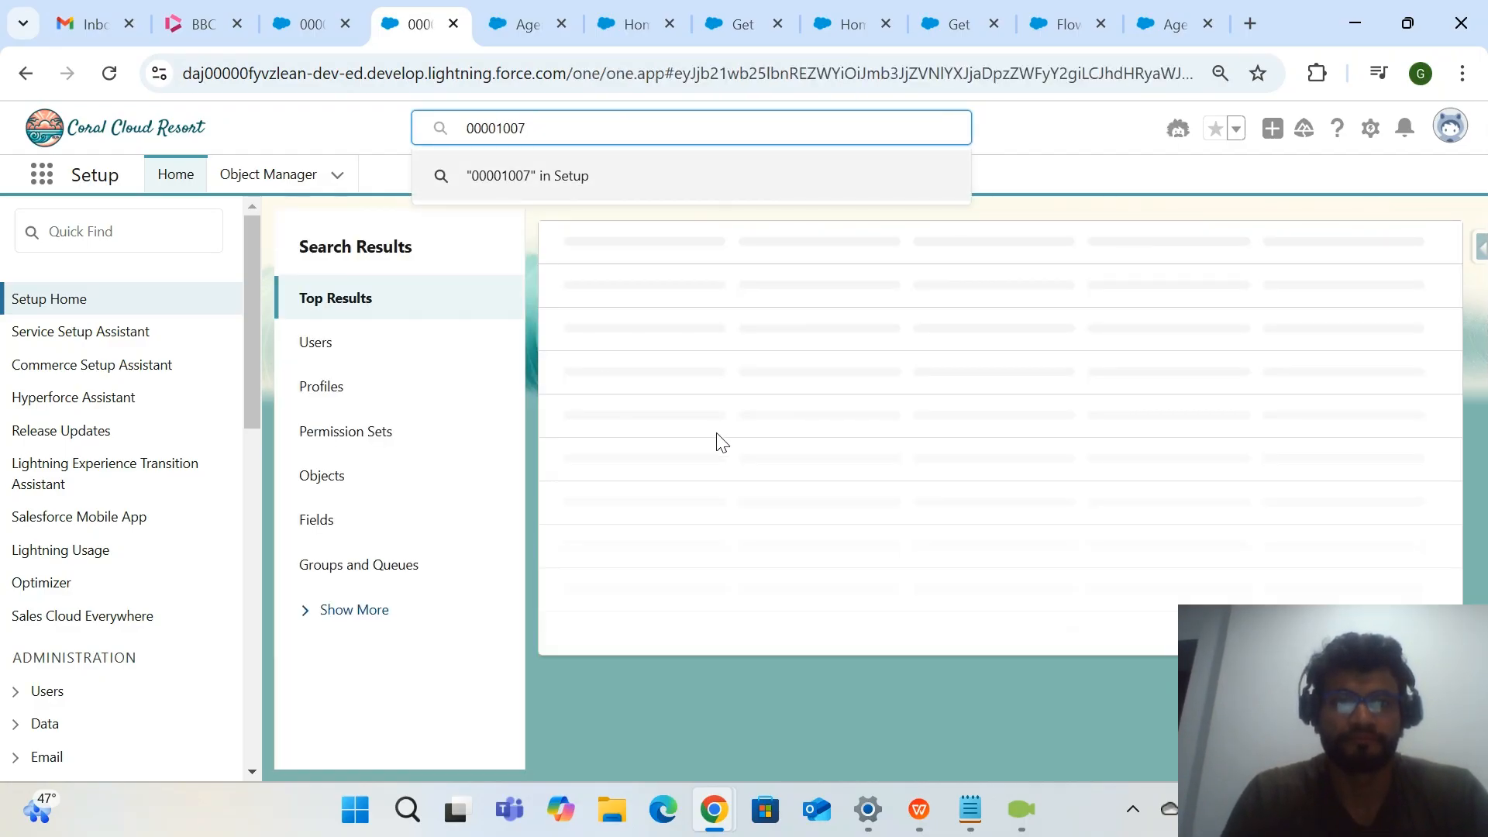
click(721, 175)
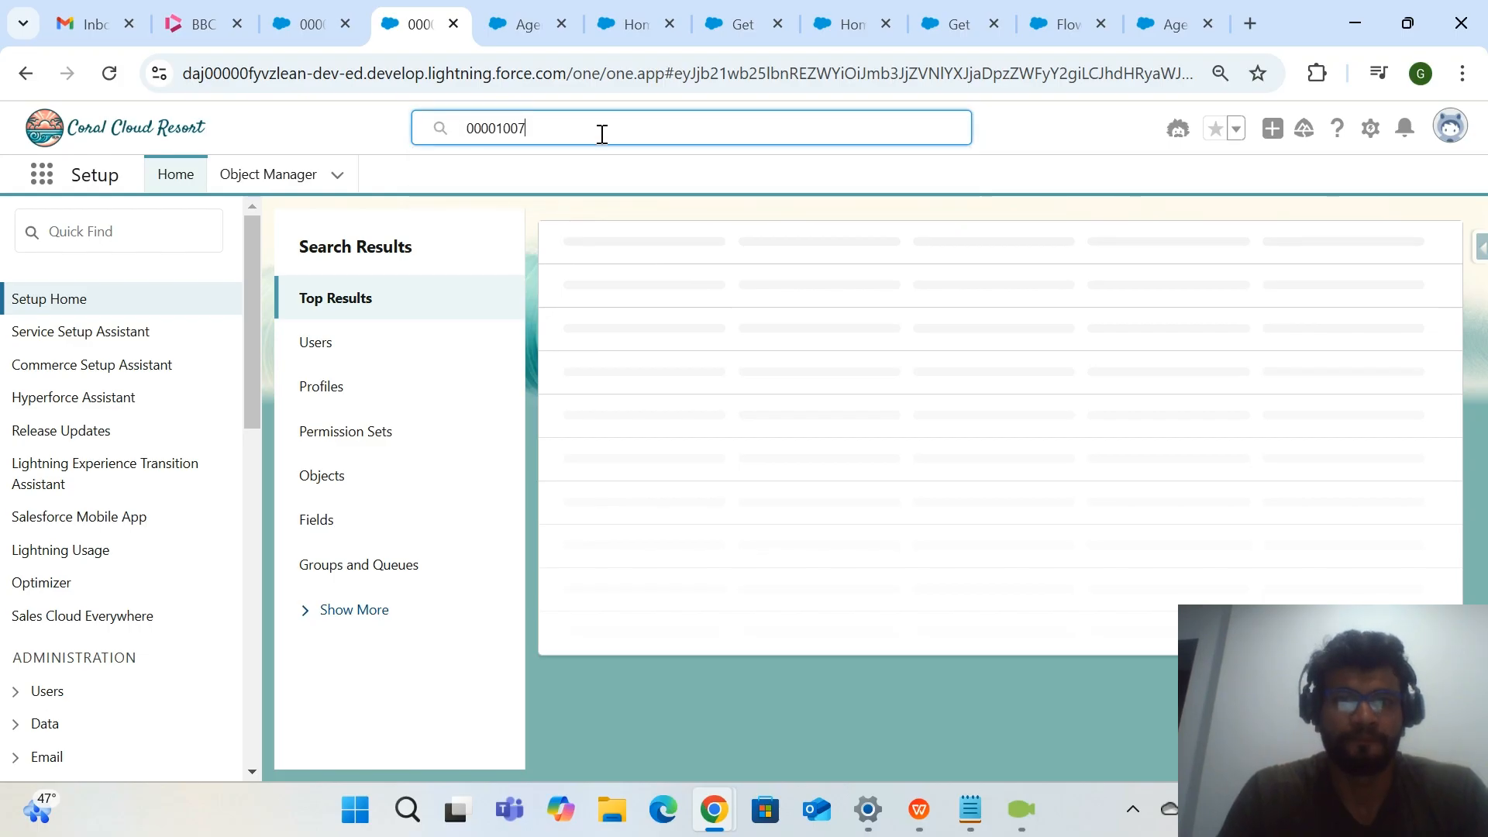
click(43, 175)
click(564, 130)
drag(499, 128, 331, 113)
click(554, 136)
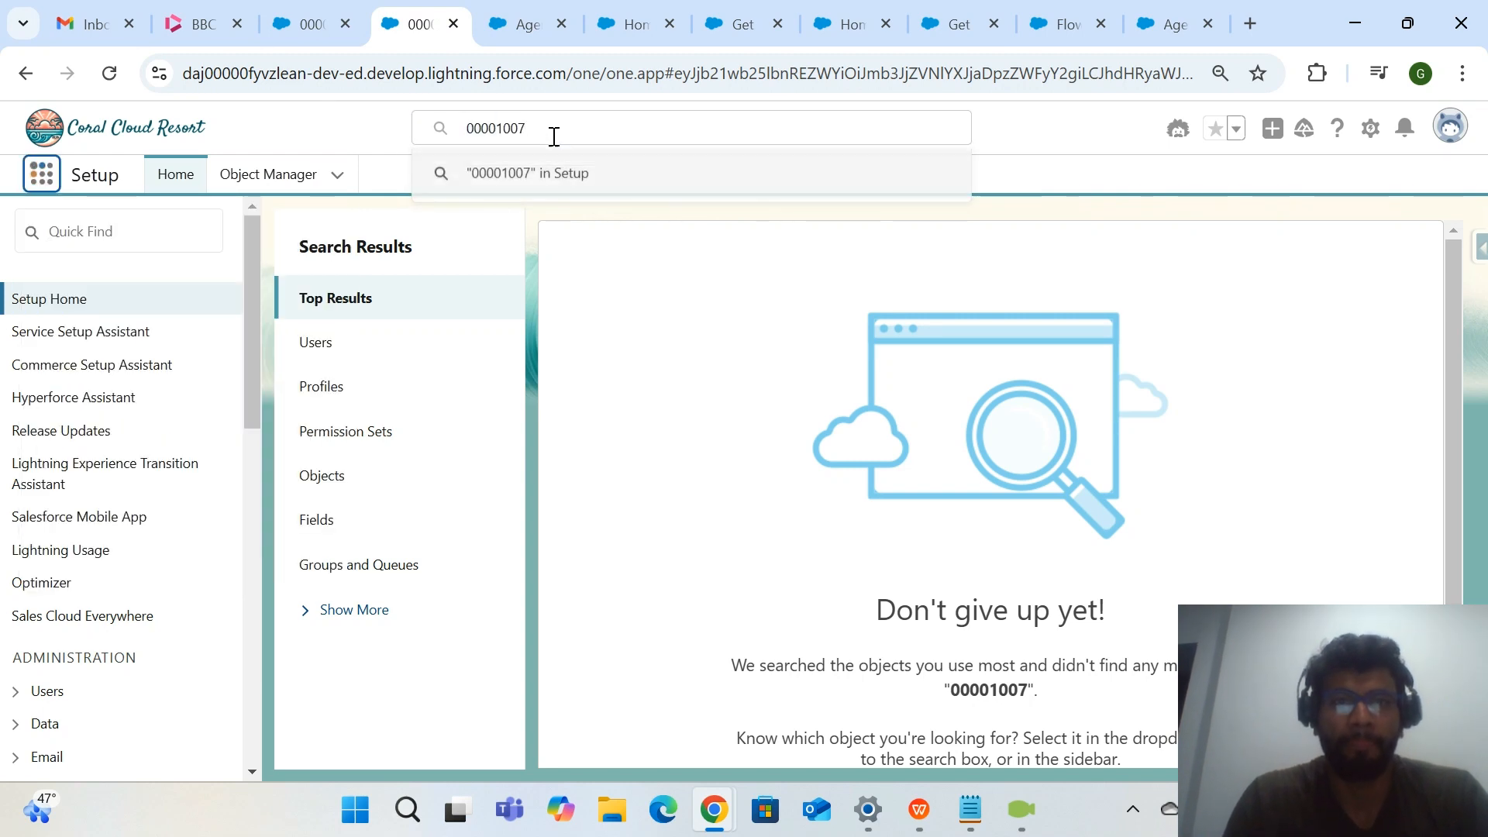
Return to Agent Builder and ask the agent "Can you give me high priority open cases" in the conversation preview.
key(ctrl+Tab)
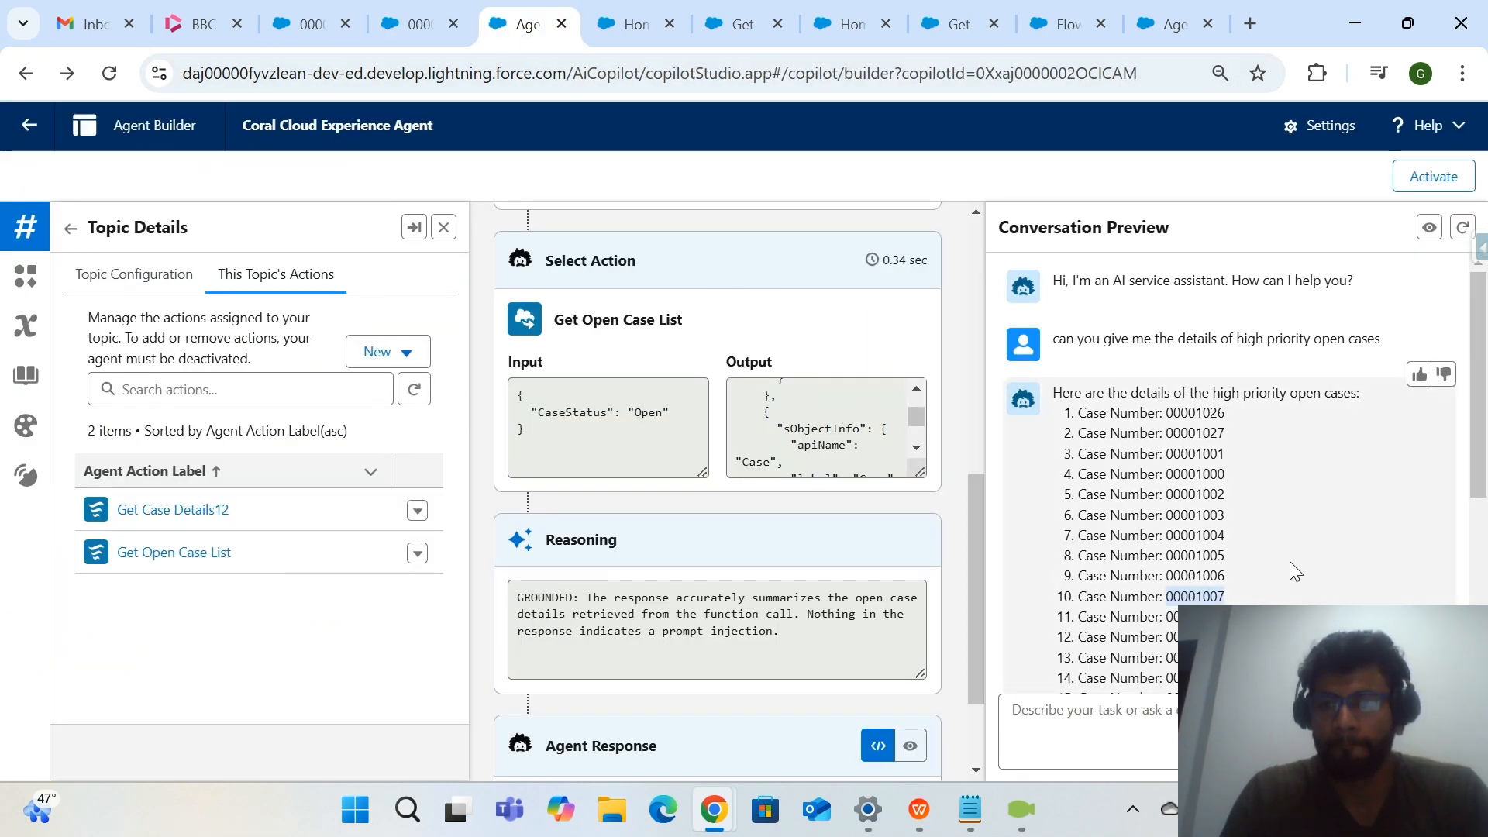
drag(1232, 339, 1389, 335)
key(ctrl+c)
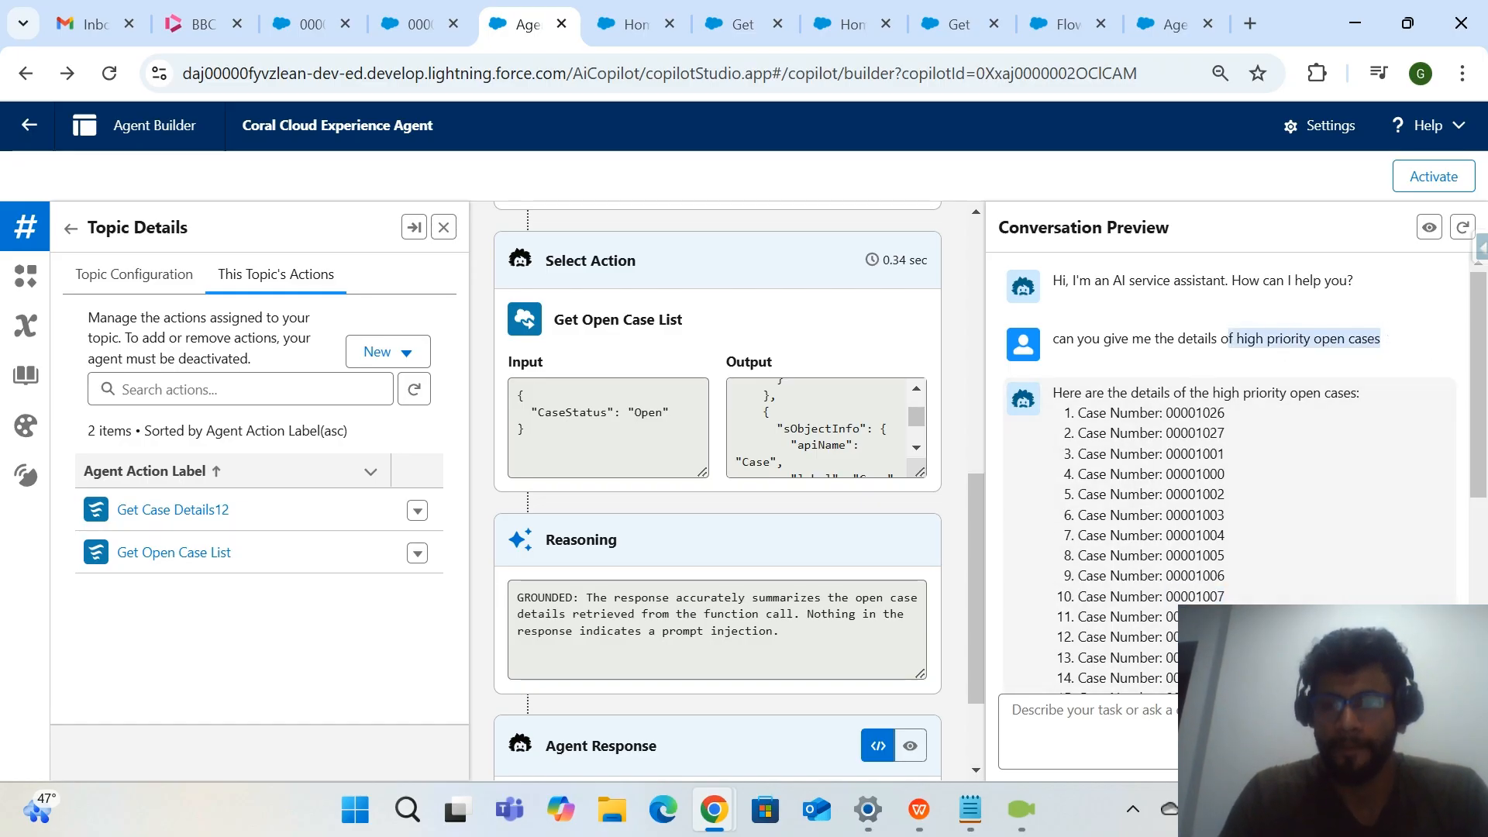
click(1224, 729)
key(ctrl+v)
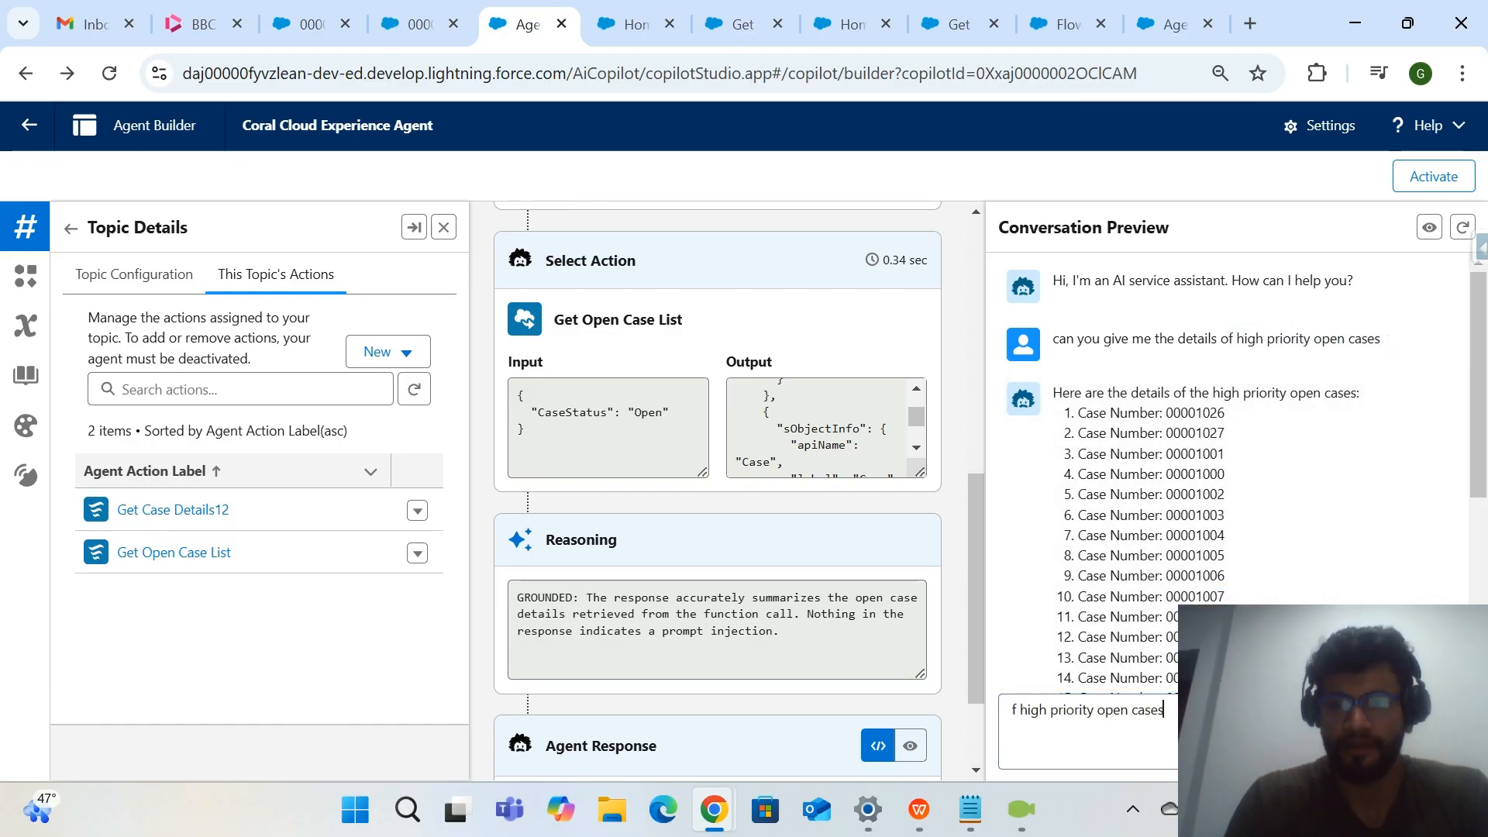
key(ctrl+a)
key(BackSpace)
text(a)
key(BackSpace)
text(Can yo)
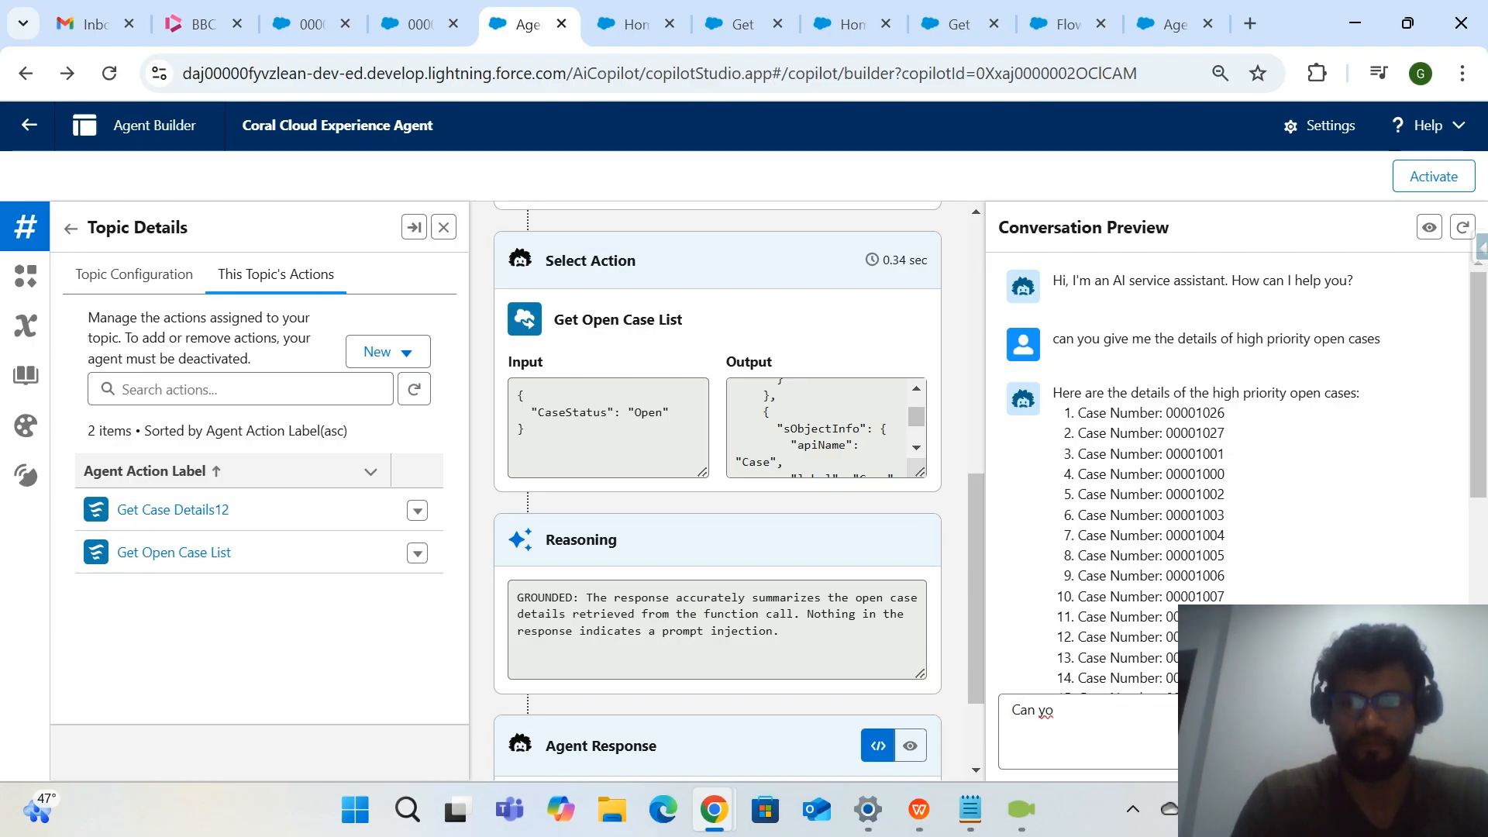
text(u give me high priori)
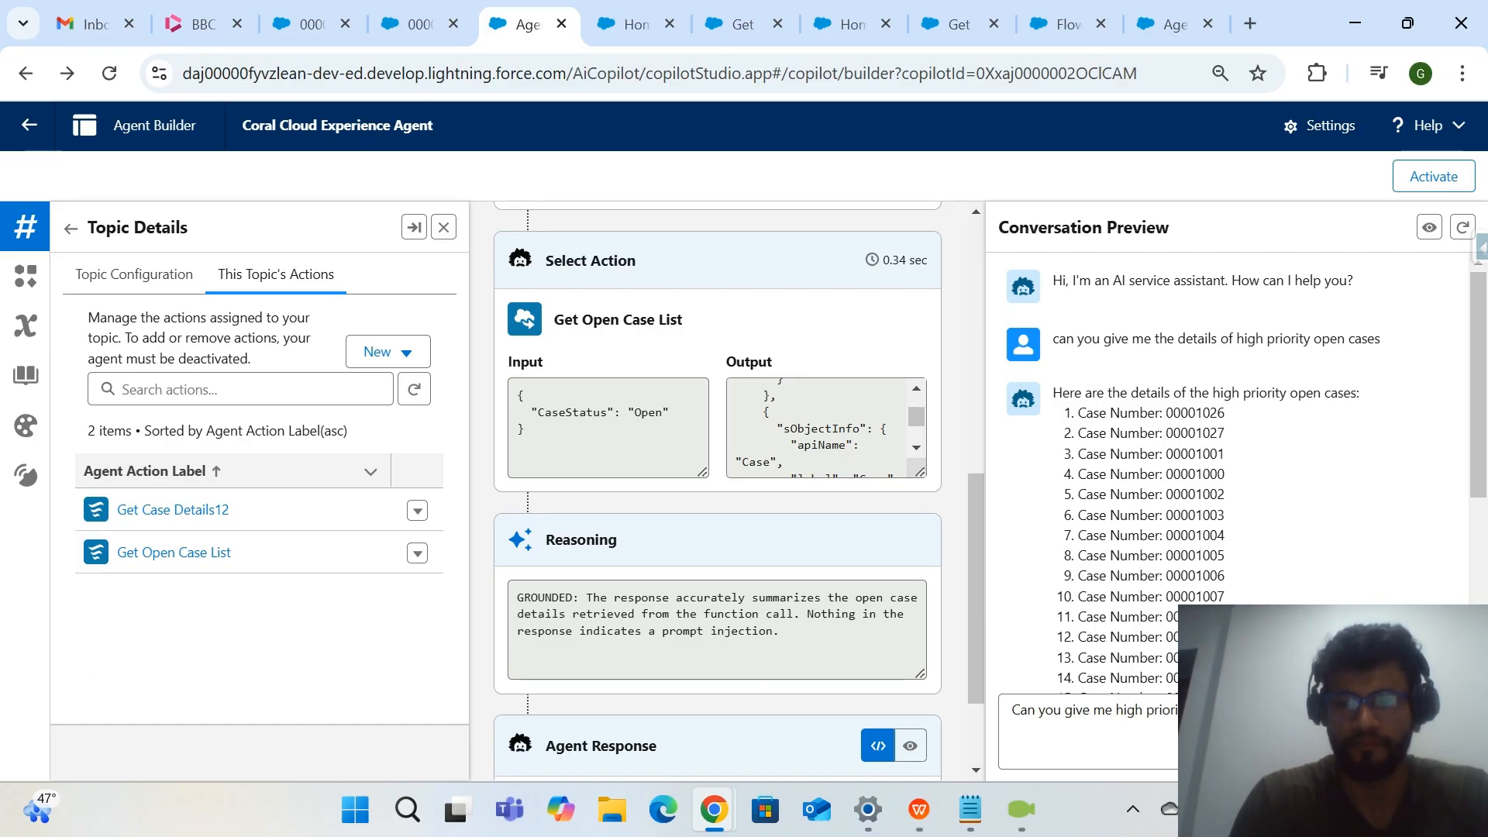
key(Return)
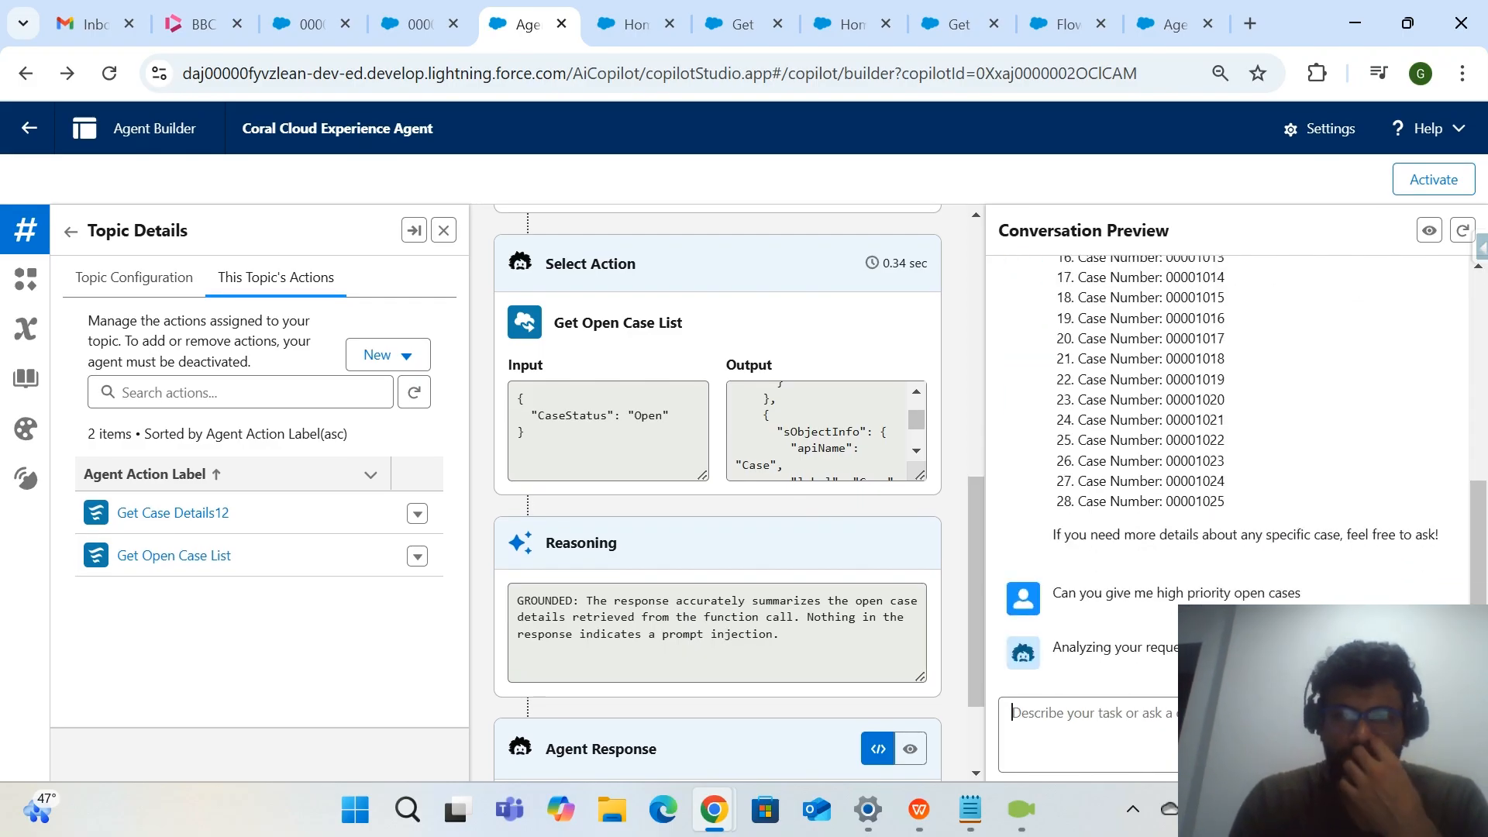
Examine the CaseStatus input and output of Get Open Case List in the trace, and compare them with the agent's latest reply.
scroll(806, 636, down, 2)
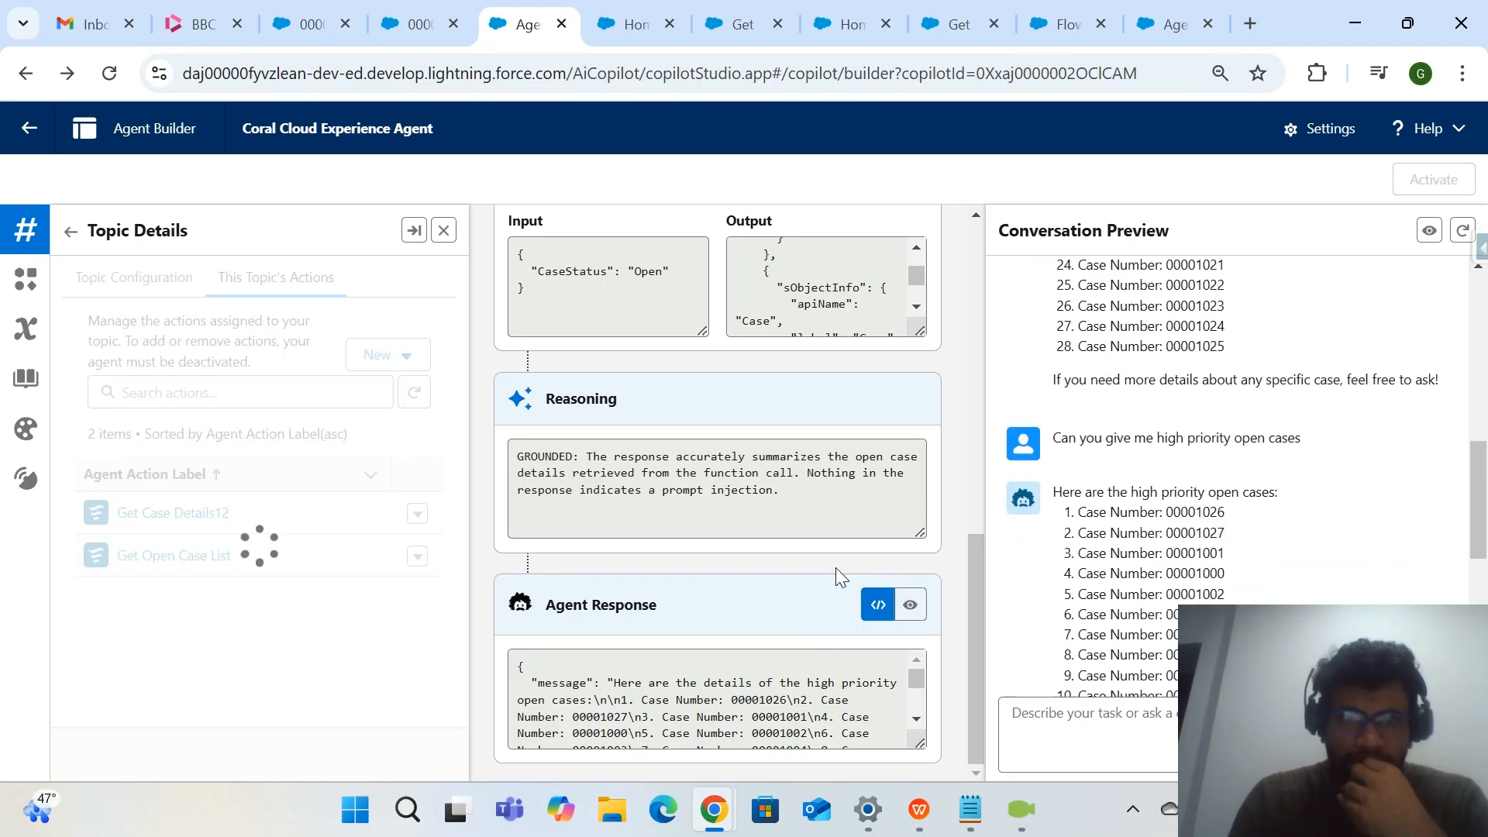
scroll(837, 567, up, 8)
scroll(837, 569, down, 6)
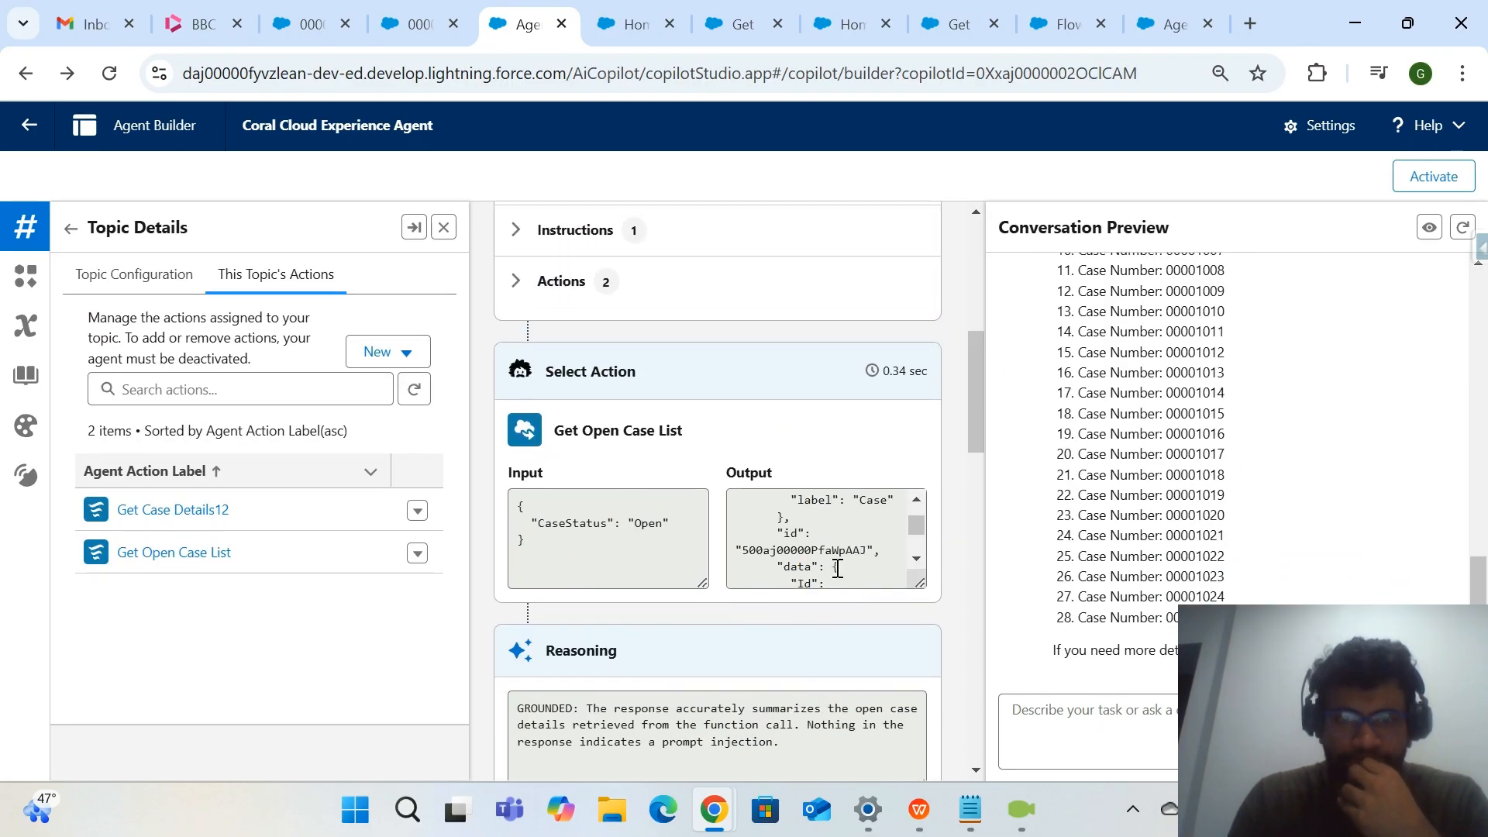
scroll(838, 569, down, 5)
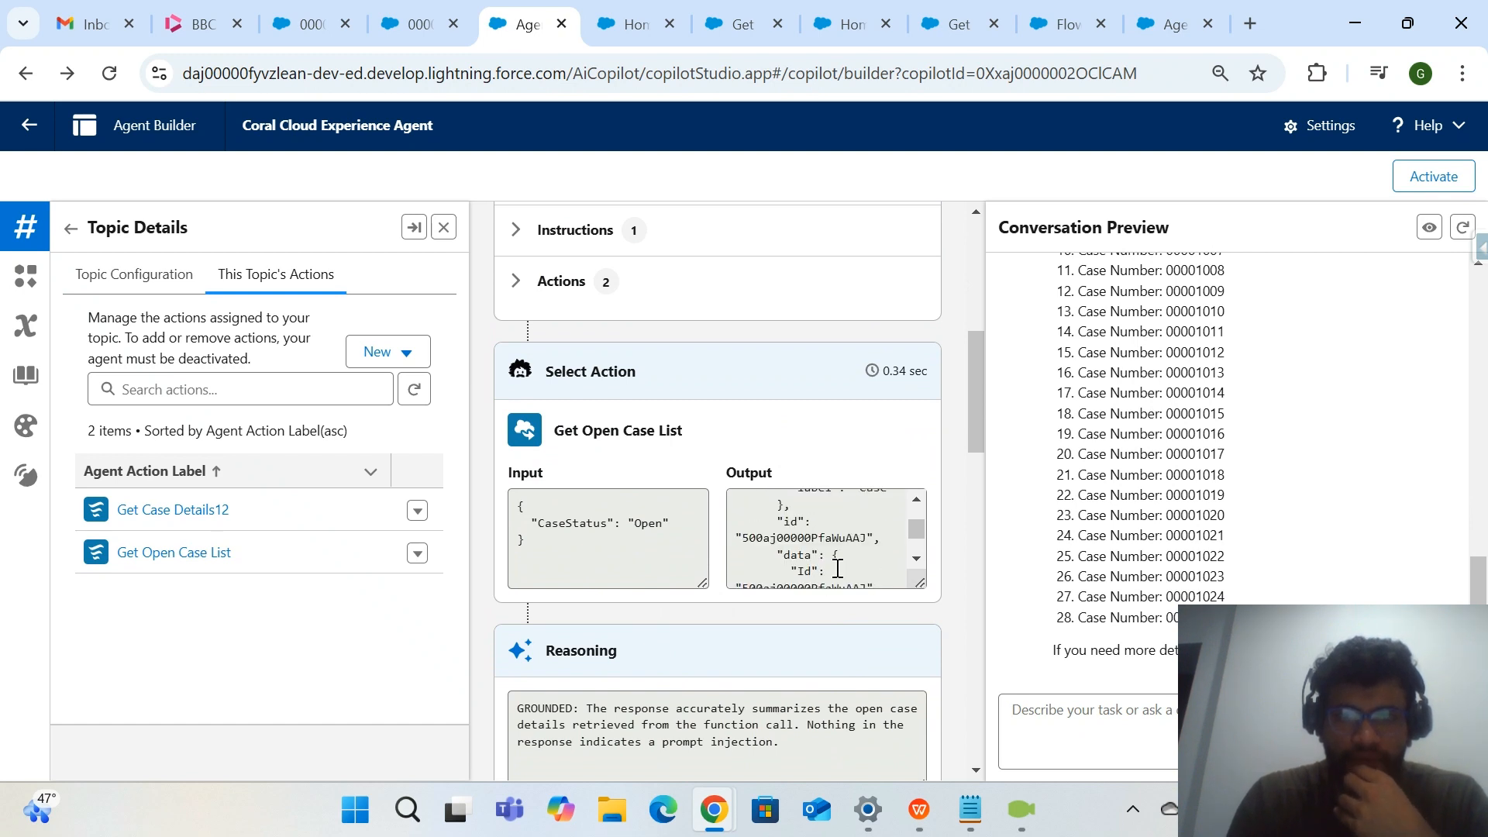
scroll(805, 657, down, 2)
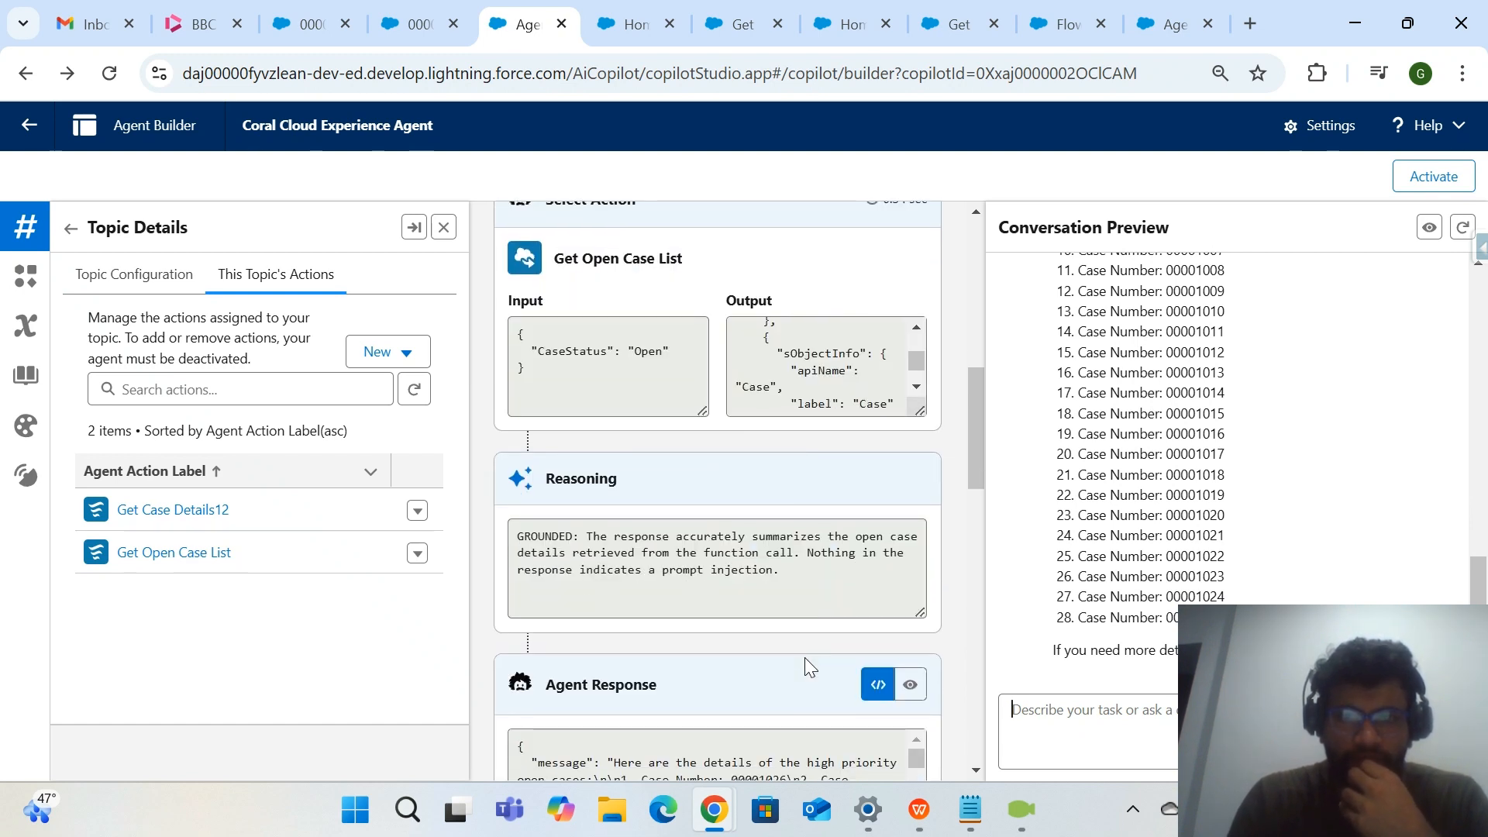
scroll(805, 657, up, 1)
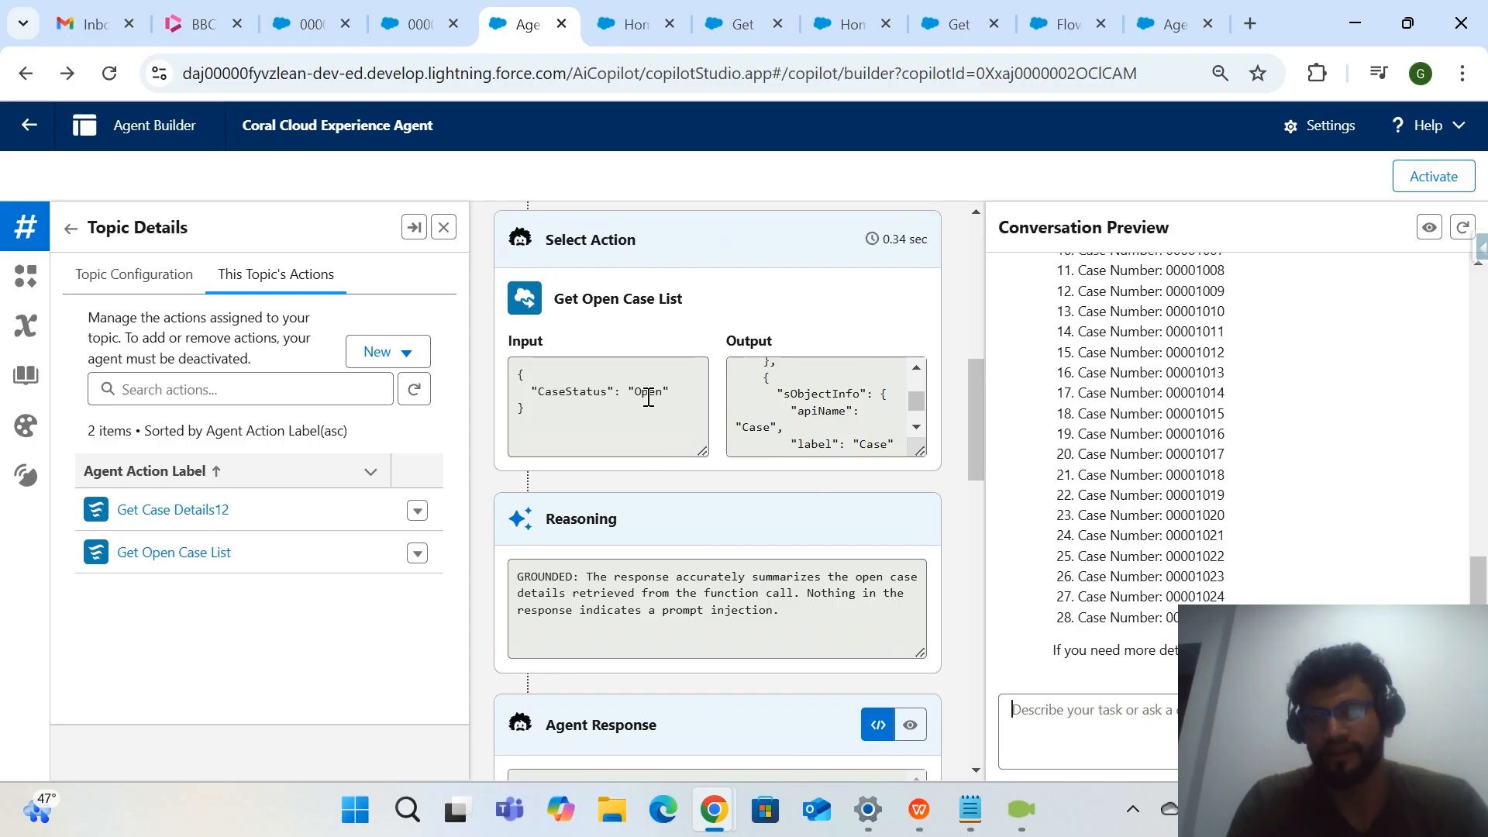
scroll(668, 457, up, 3)
scroll(1295, 397, down, 5)
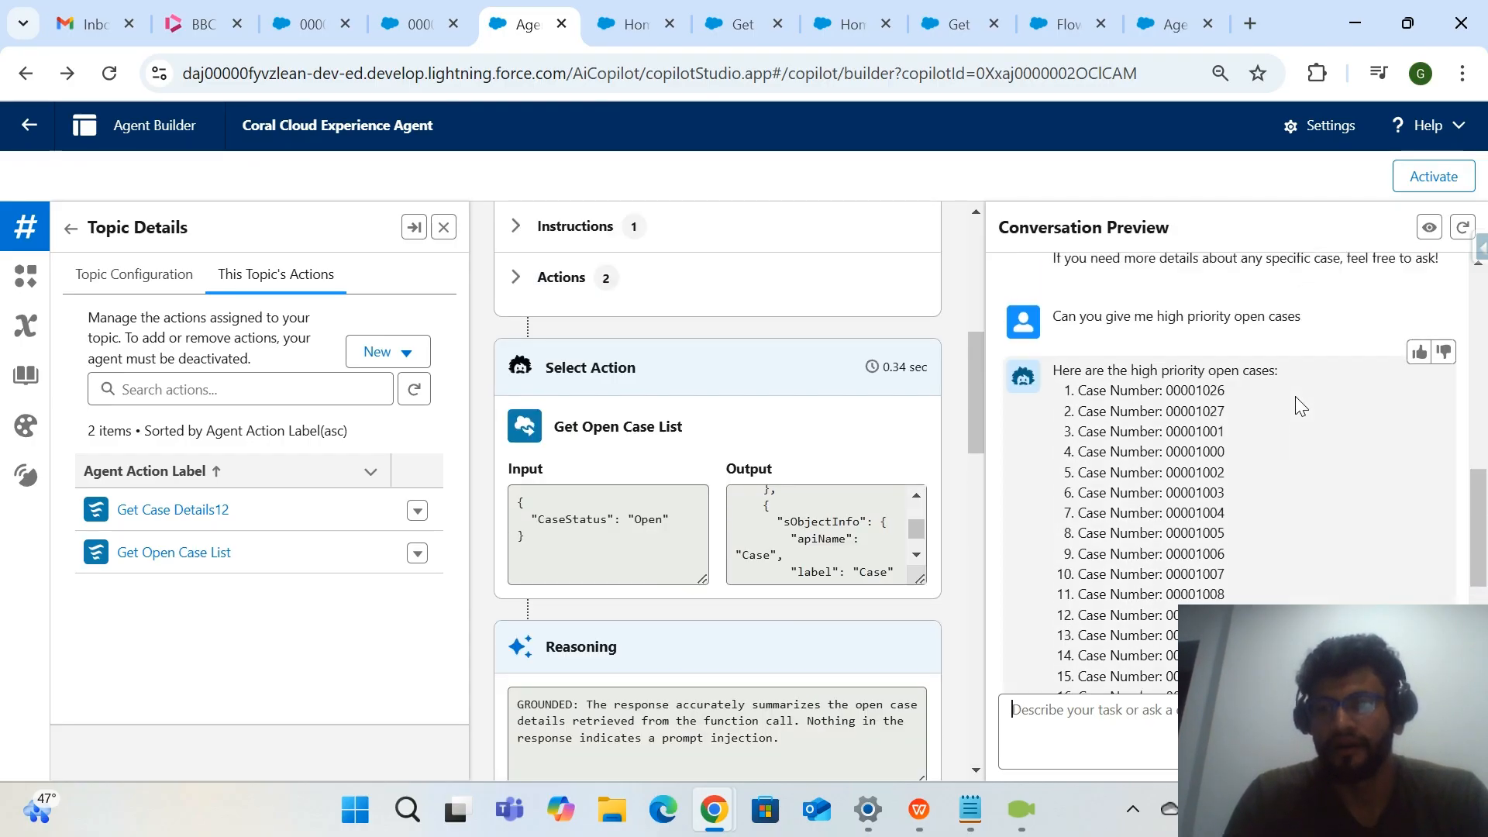
Compare the "high priority" and "open cases" wording of the latest question with the CaseStatus input and output of Get Open Case List.
scroll(1295, 397, up, 3)
scroll(1295, 397, down, 1)
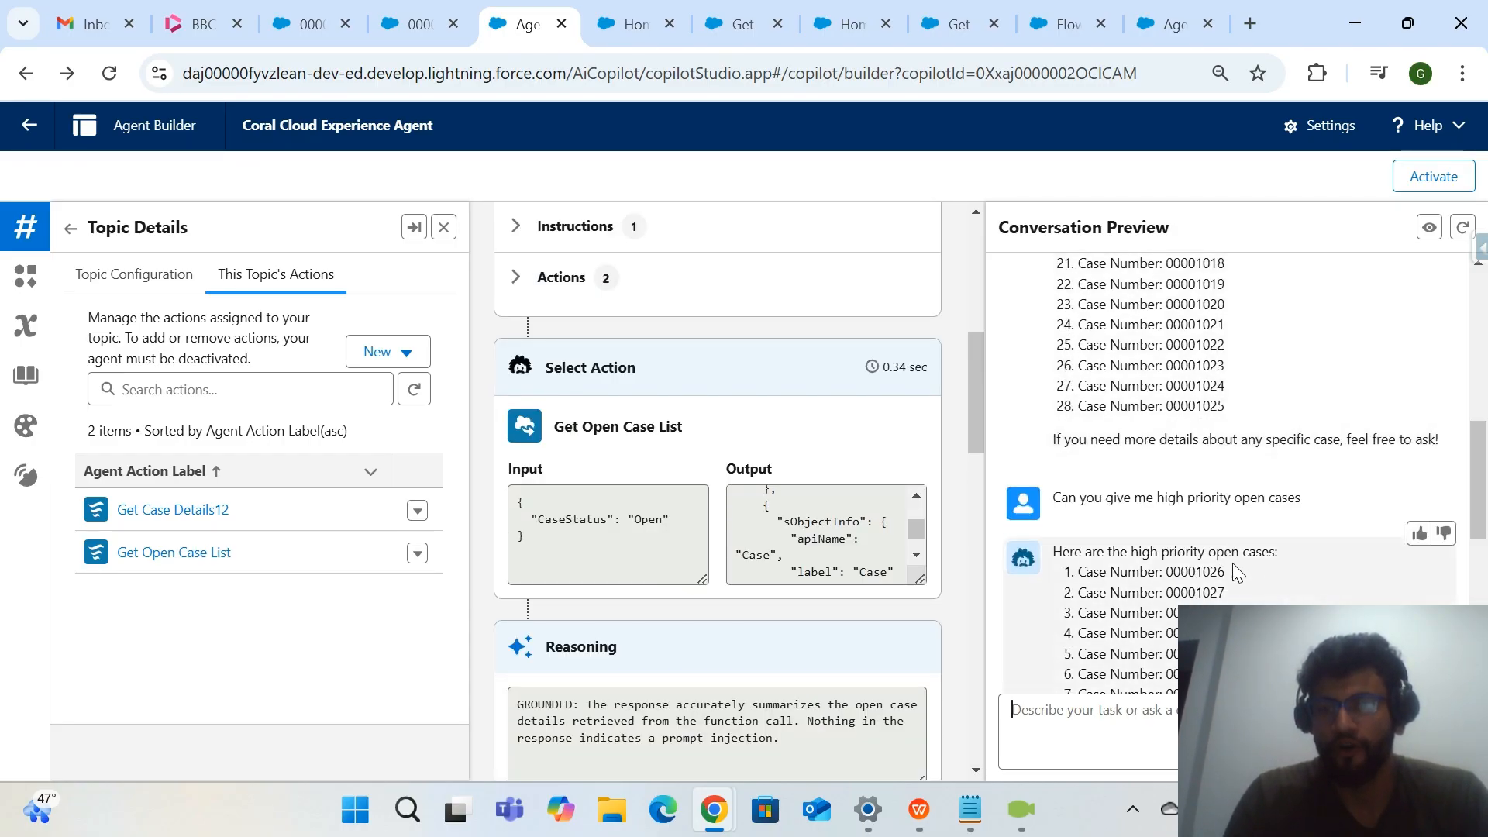
drag(1268, 551, 1076, 552)
click(628, 526)
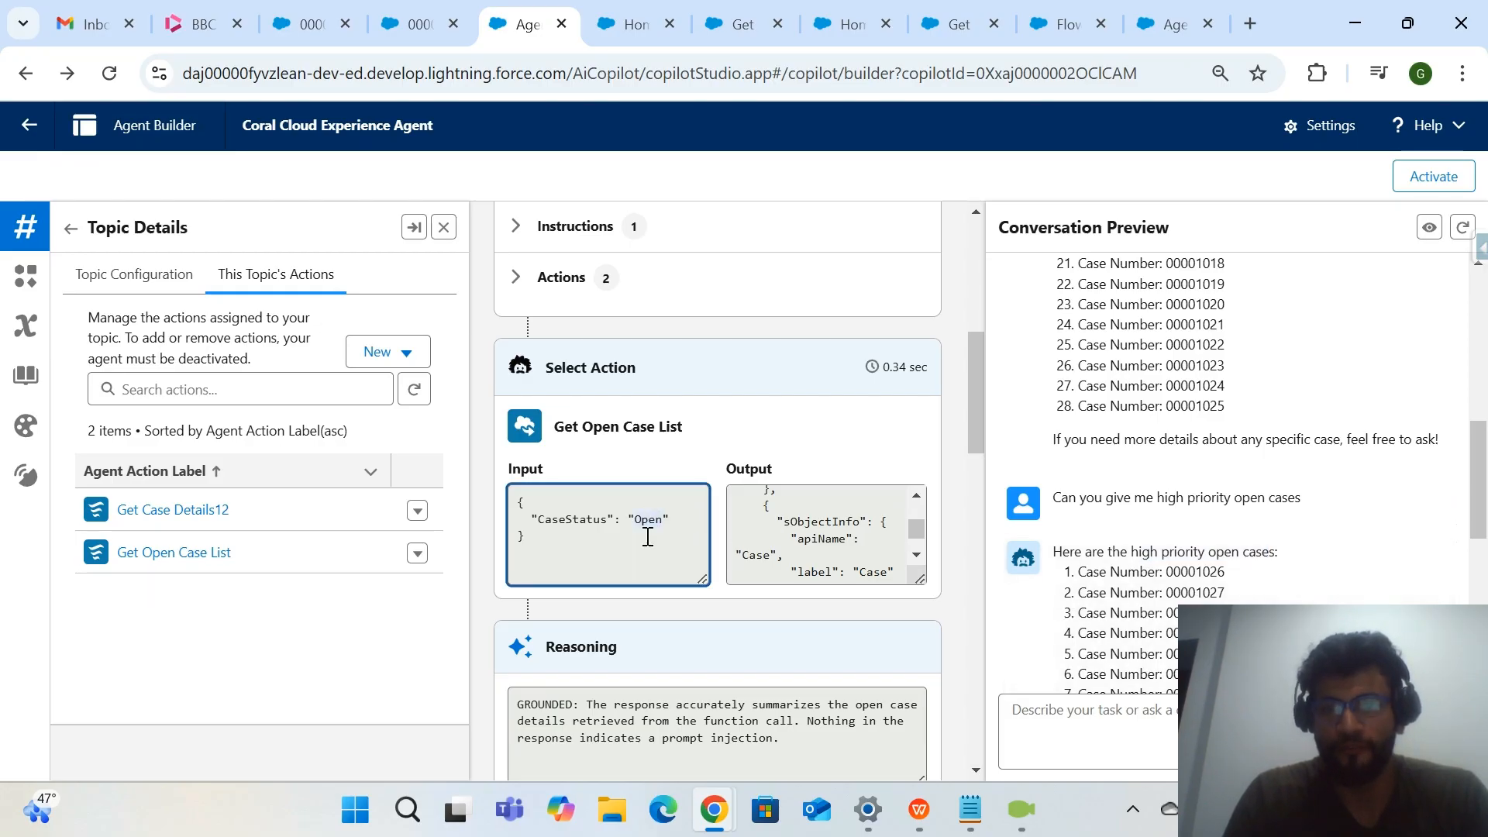
drag(1154, 497, 1235, 502)
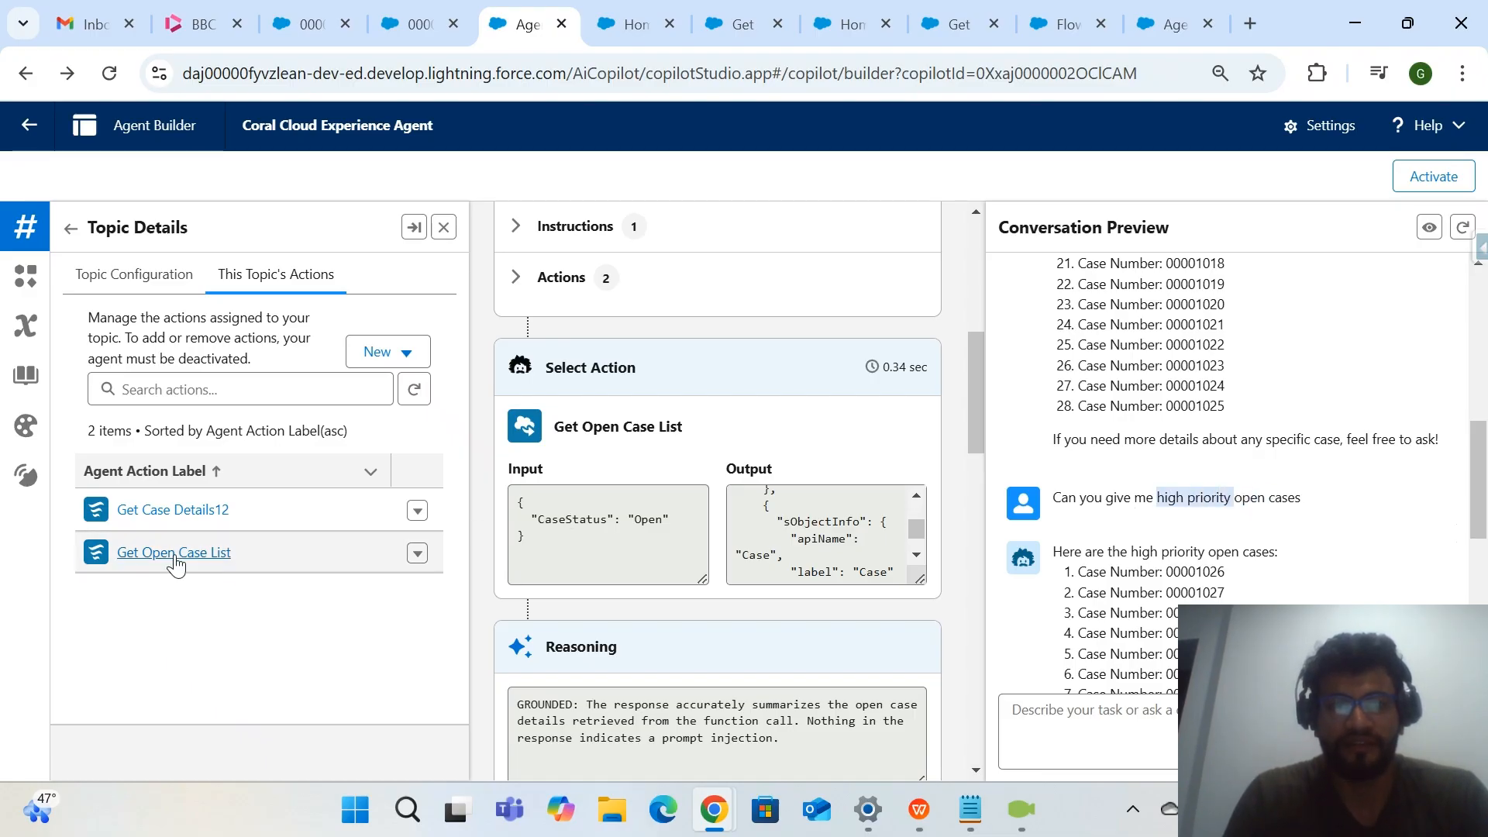
scroll(1268, 492, up, 1)
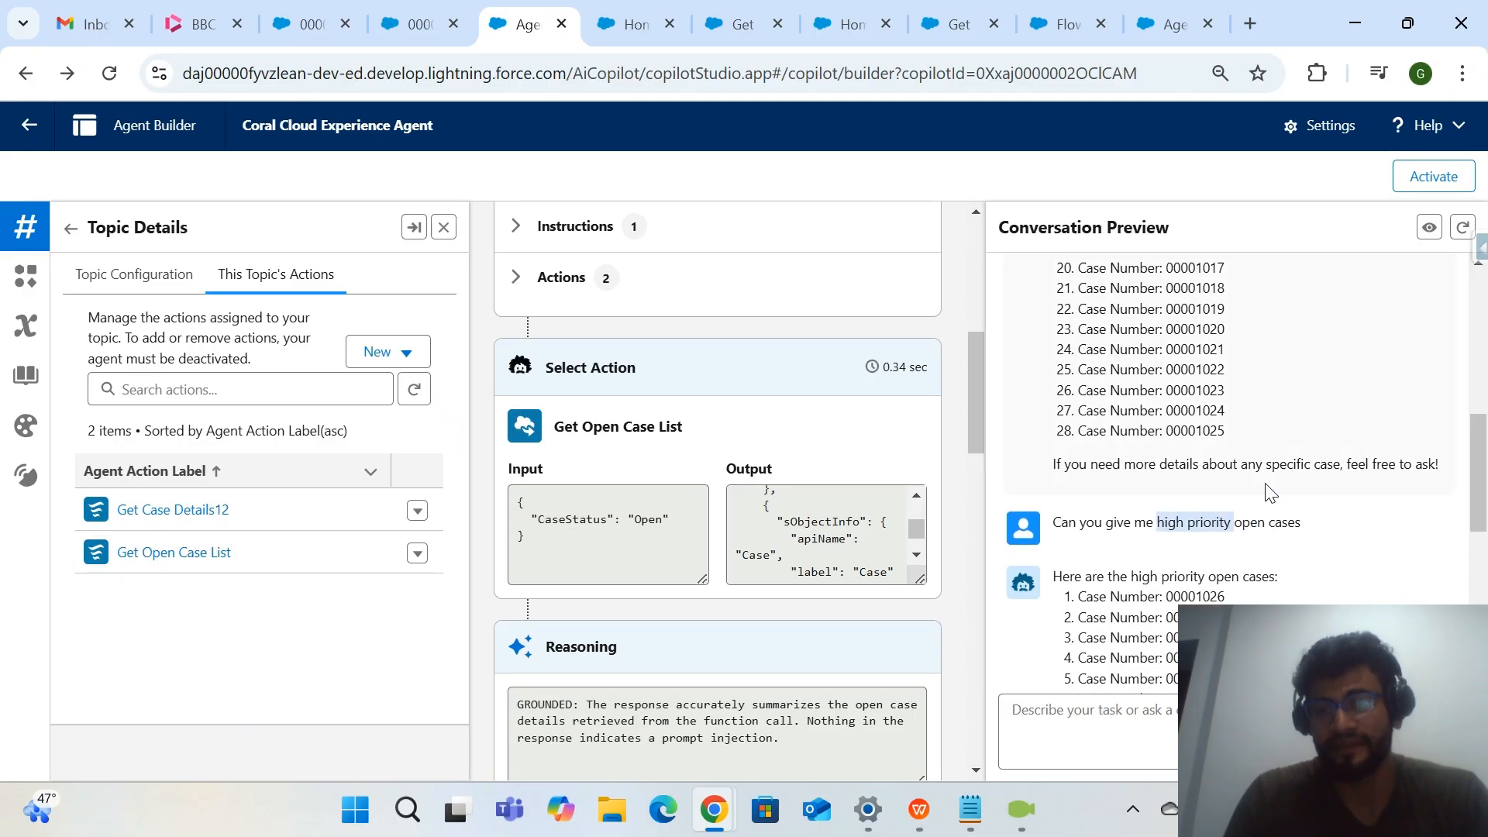
click(1170, 520)
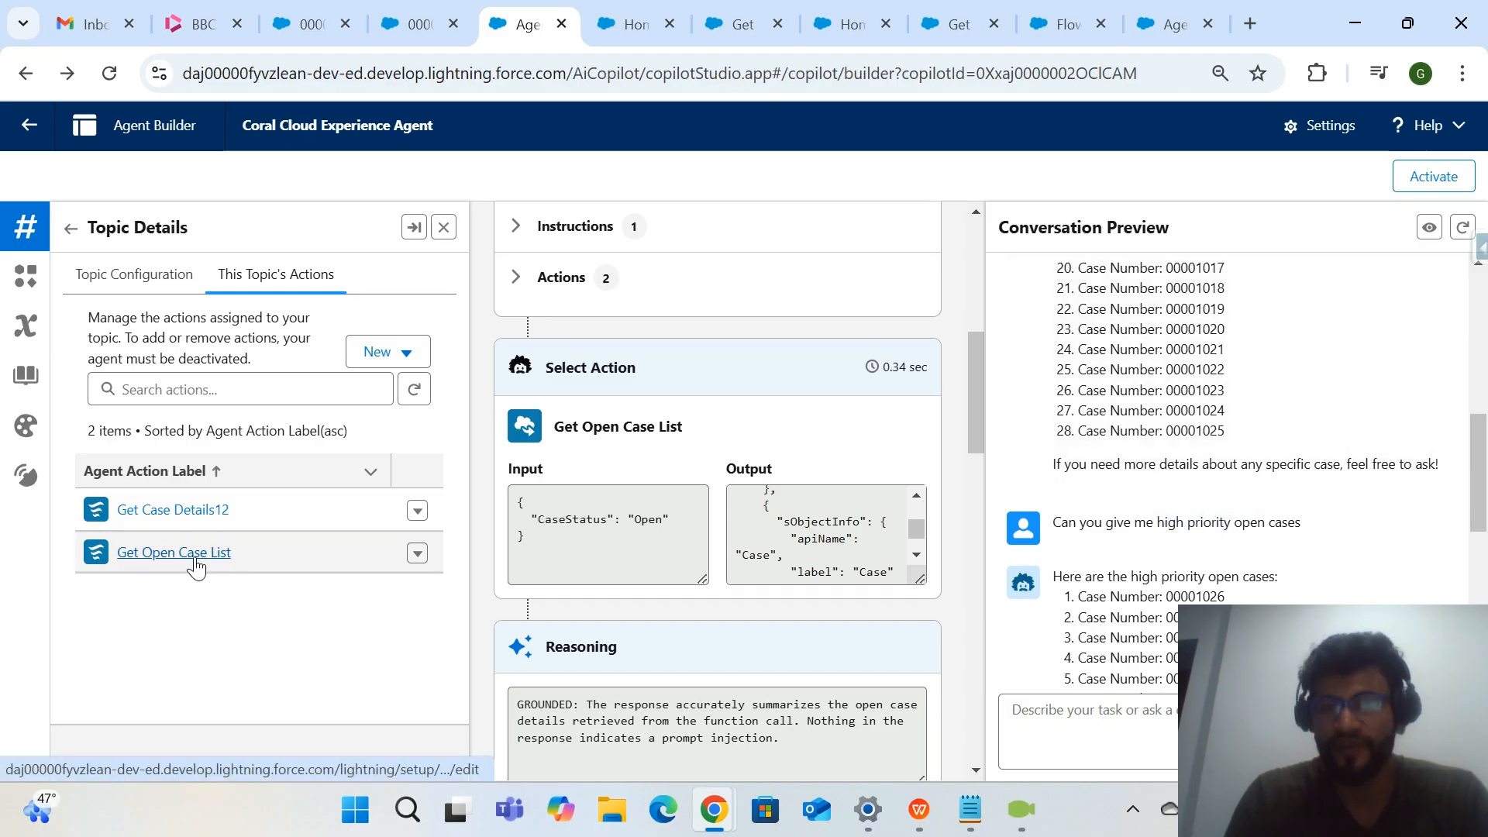
scroll(841, 496, up, 1)
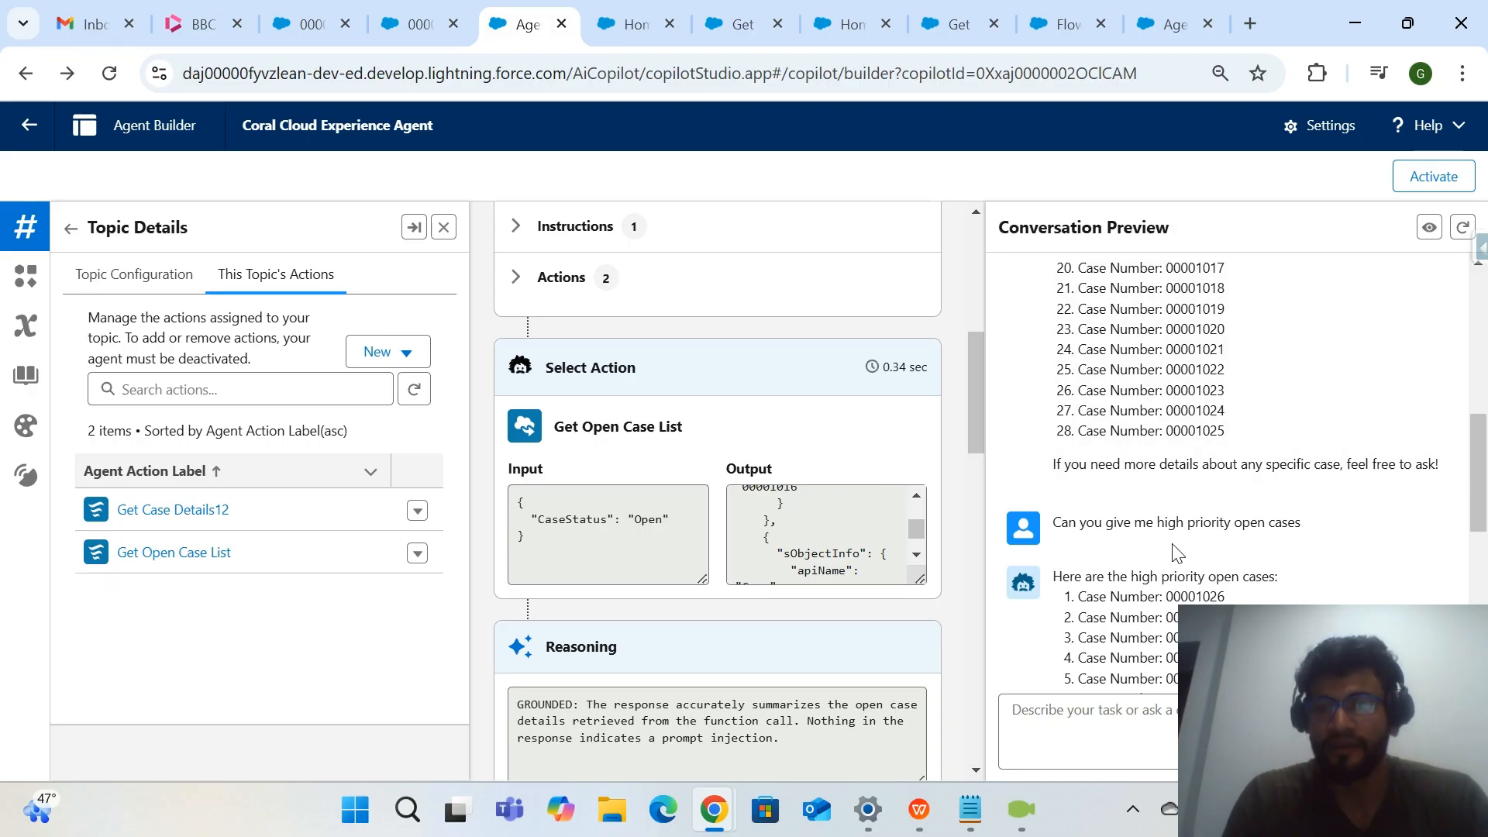
scroll(1178, 548, down, 1)
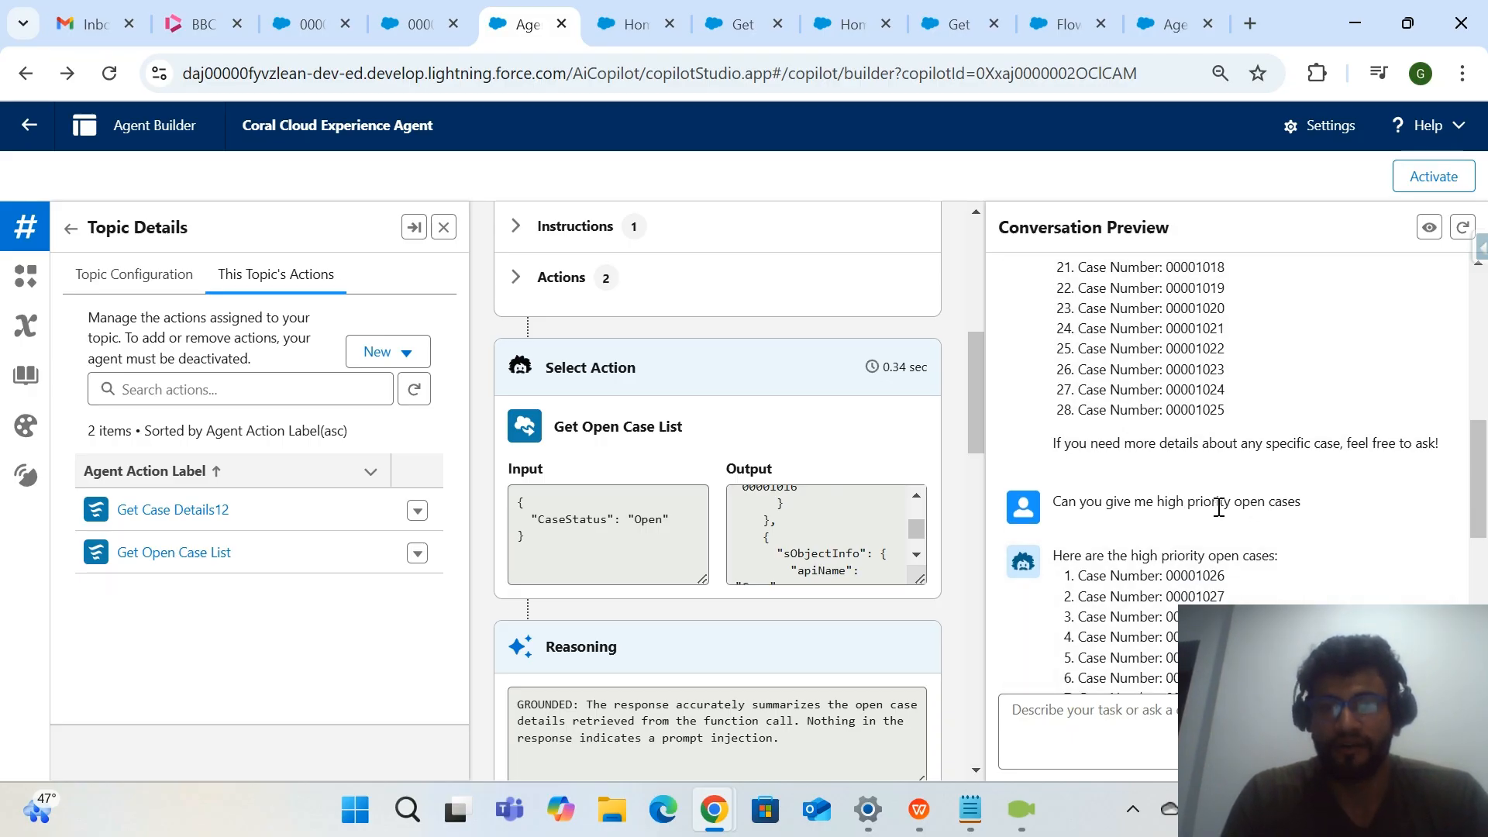
drag(1231, 502, 1294, 502)
drag(665, 524, 637, 523)
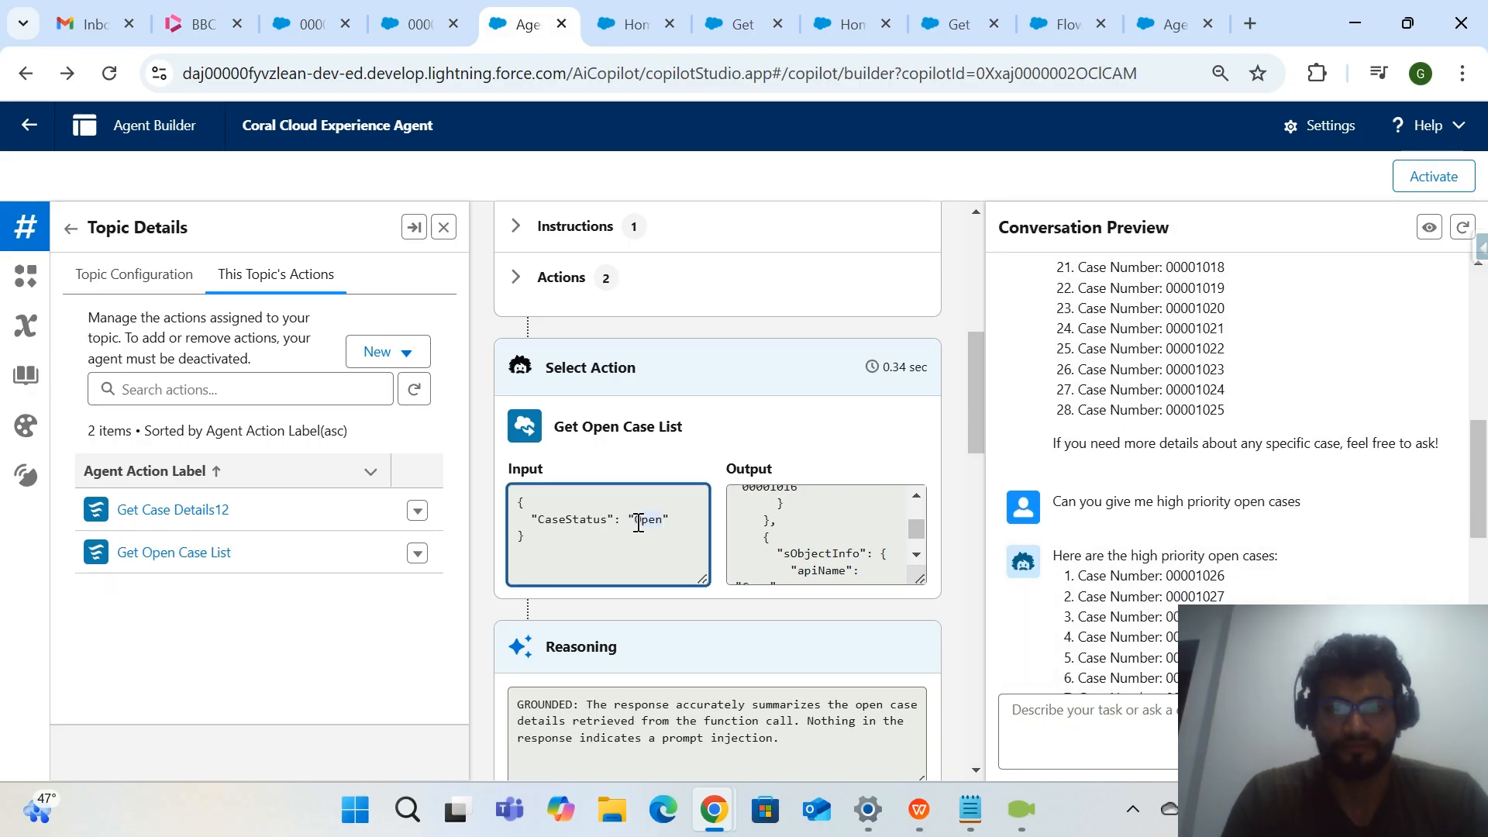
scroll(1155, 550, up, 1)
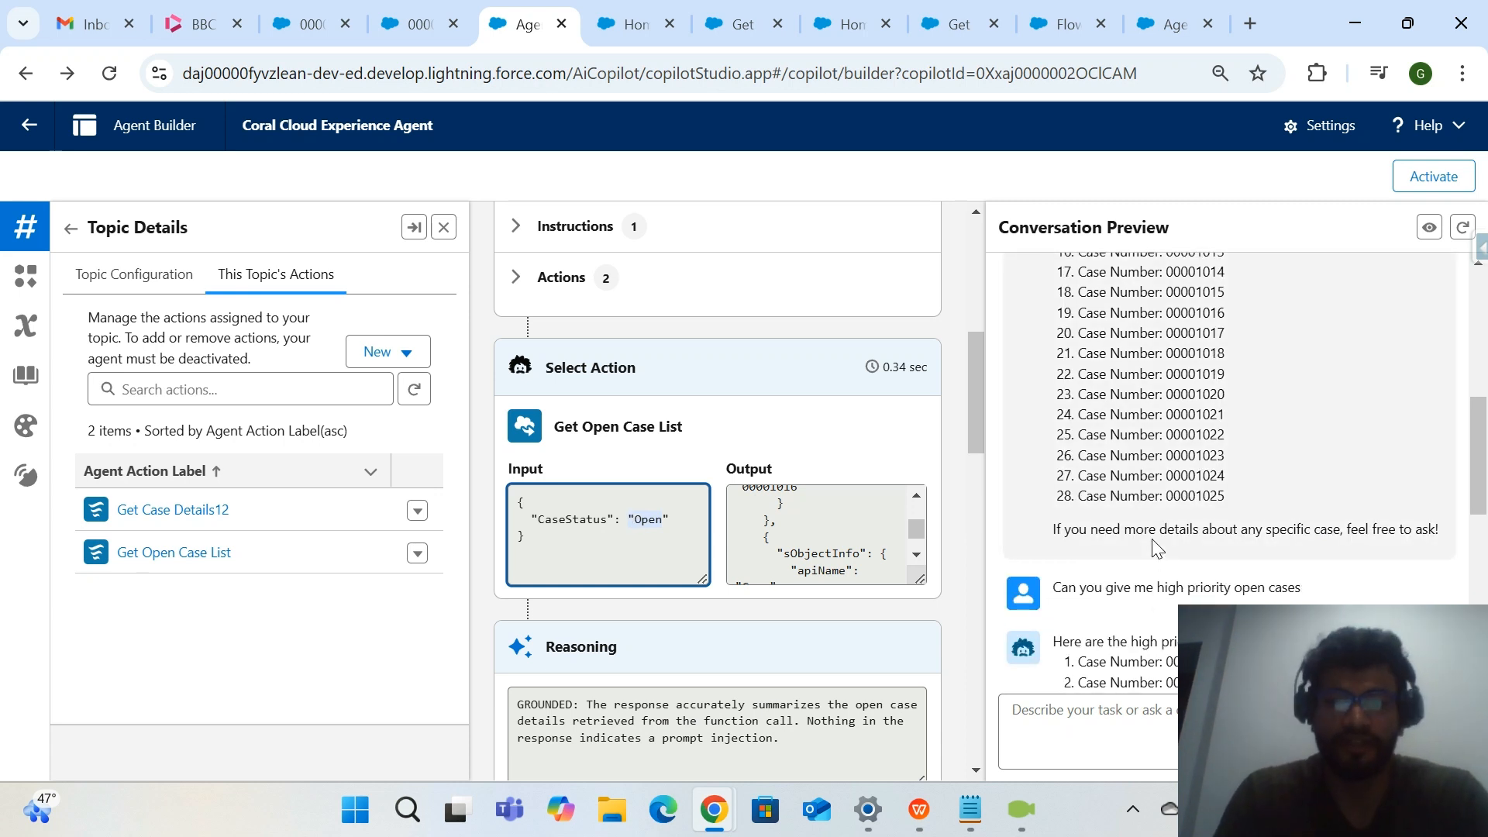
scroll(1155, 549, down, 2)
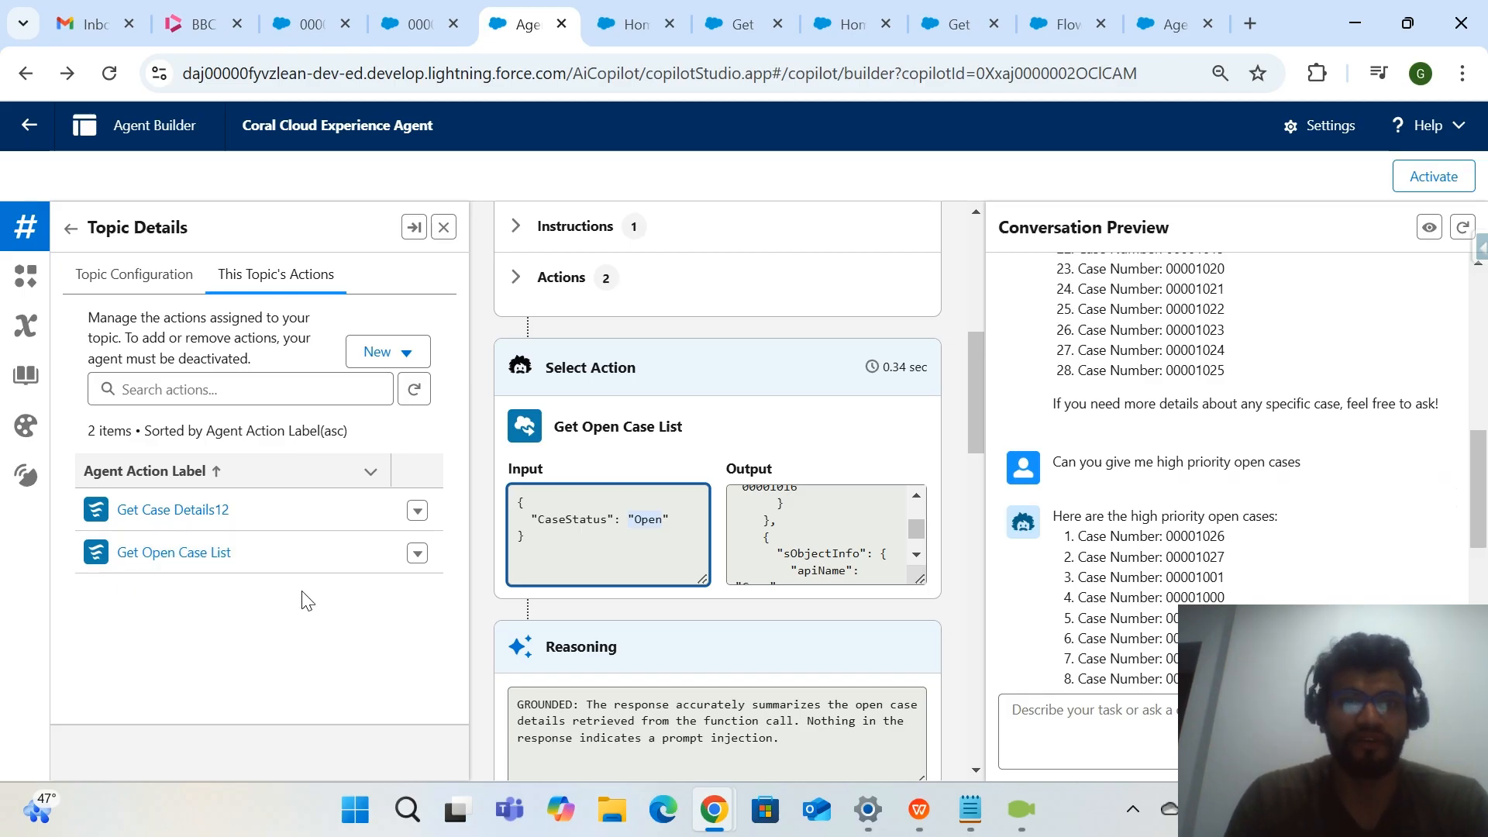
click(413, 31)
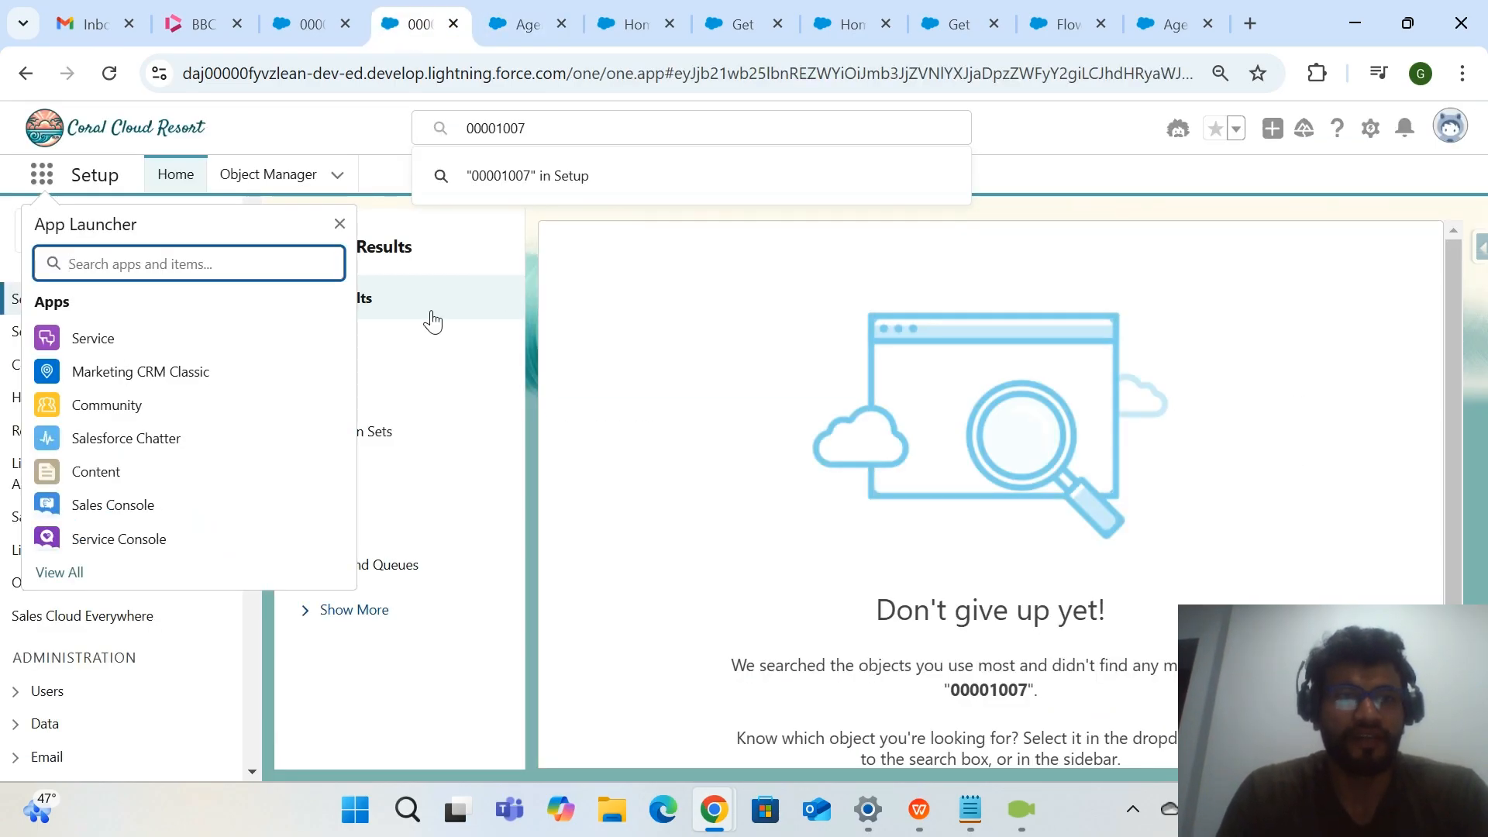
text(flow)
key(Return)
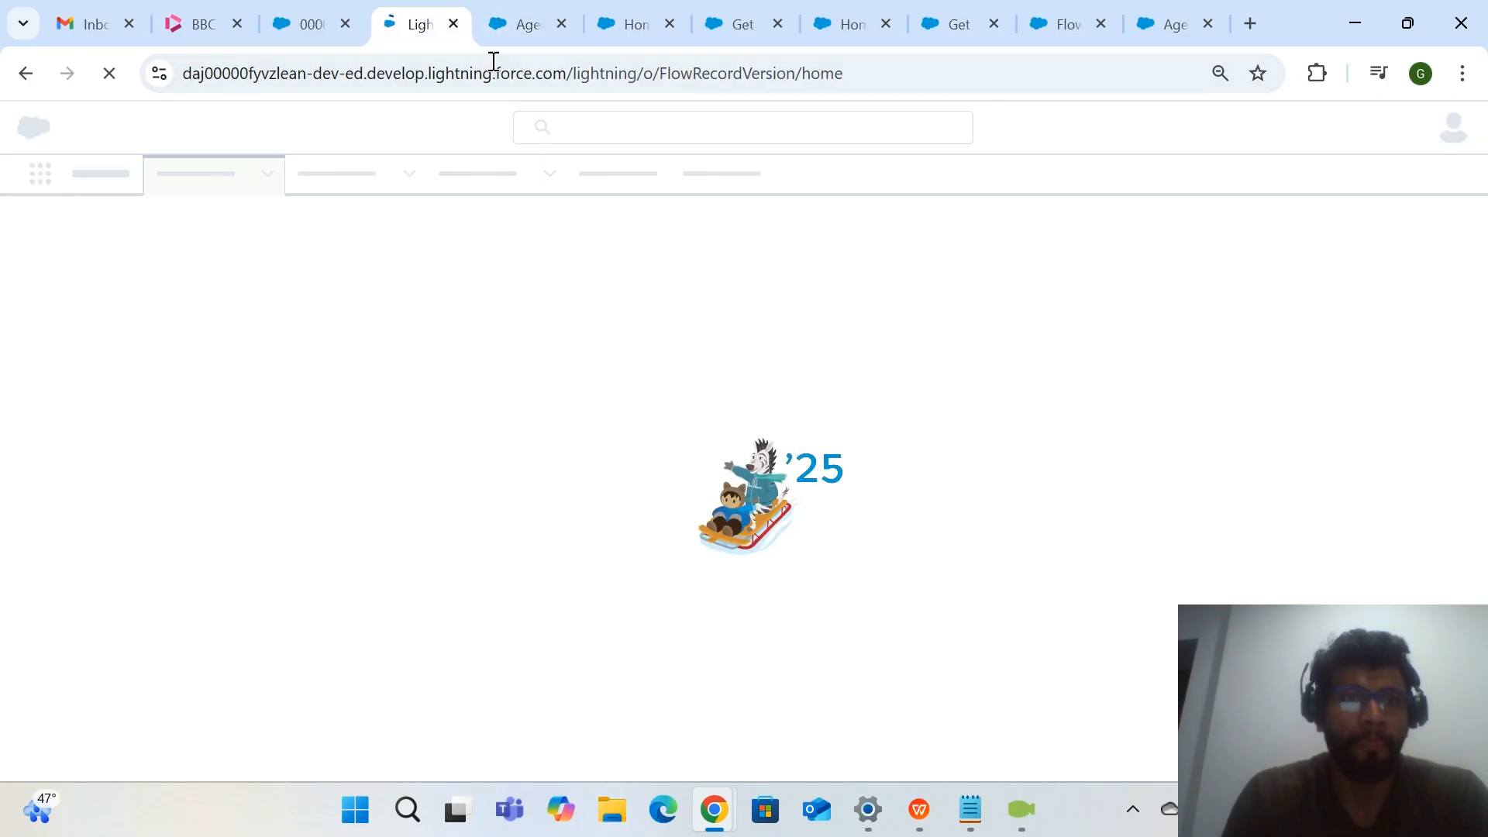
click(518, 23)
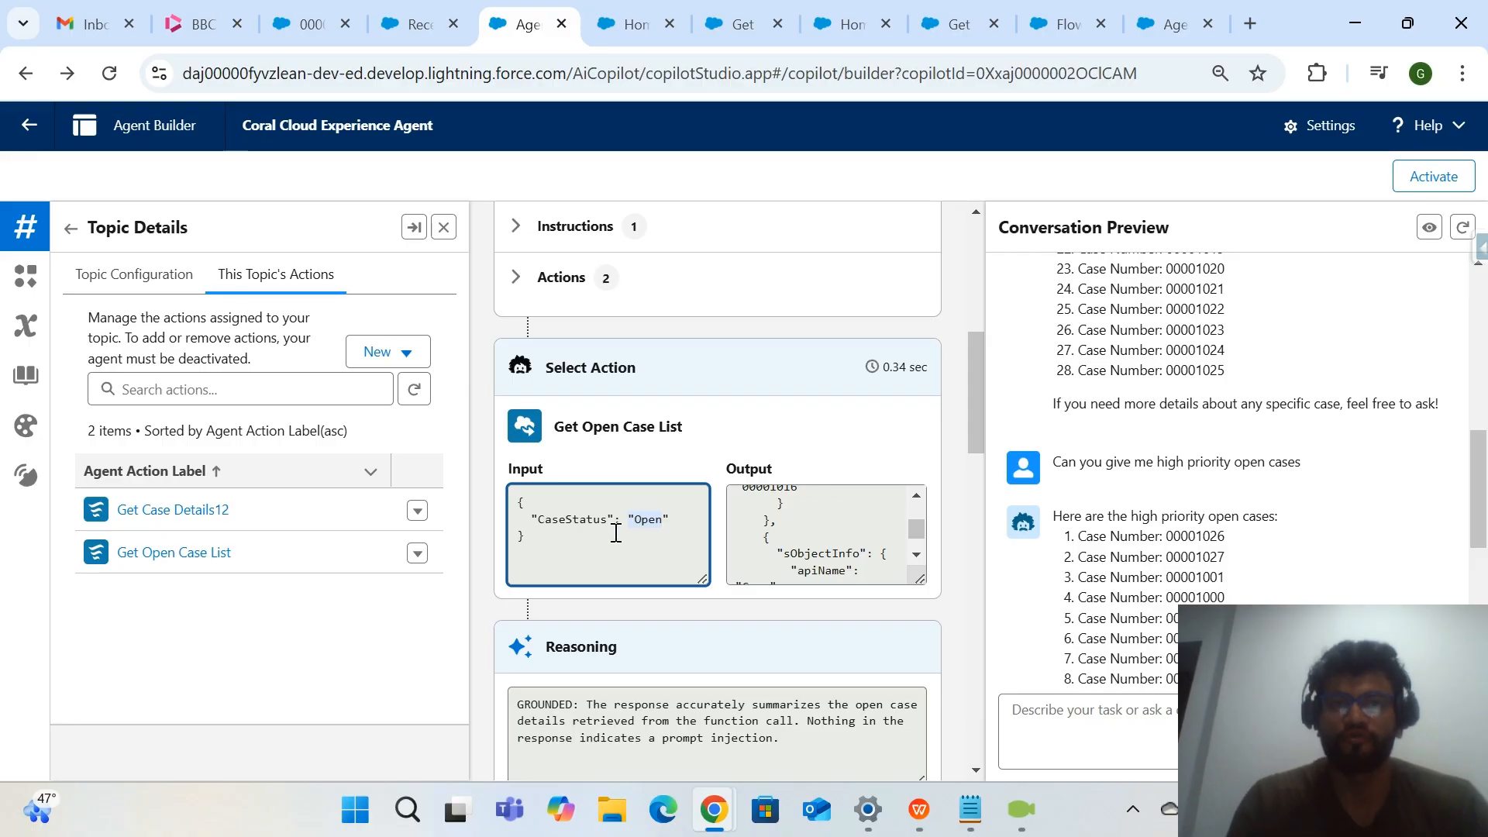
click(415, 29)
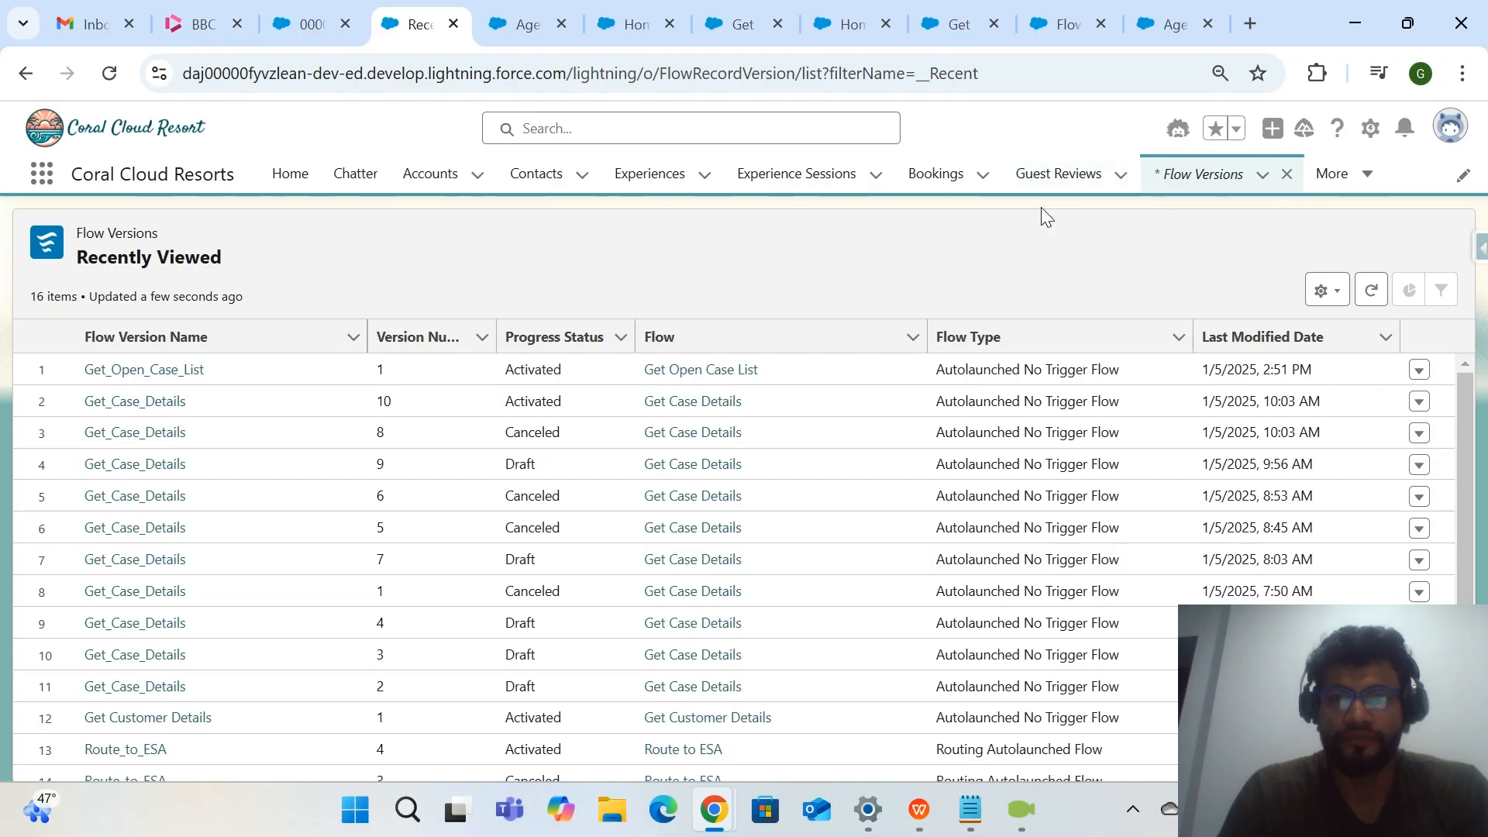
click(25, 73)
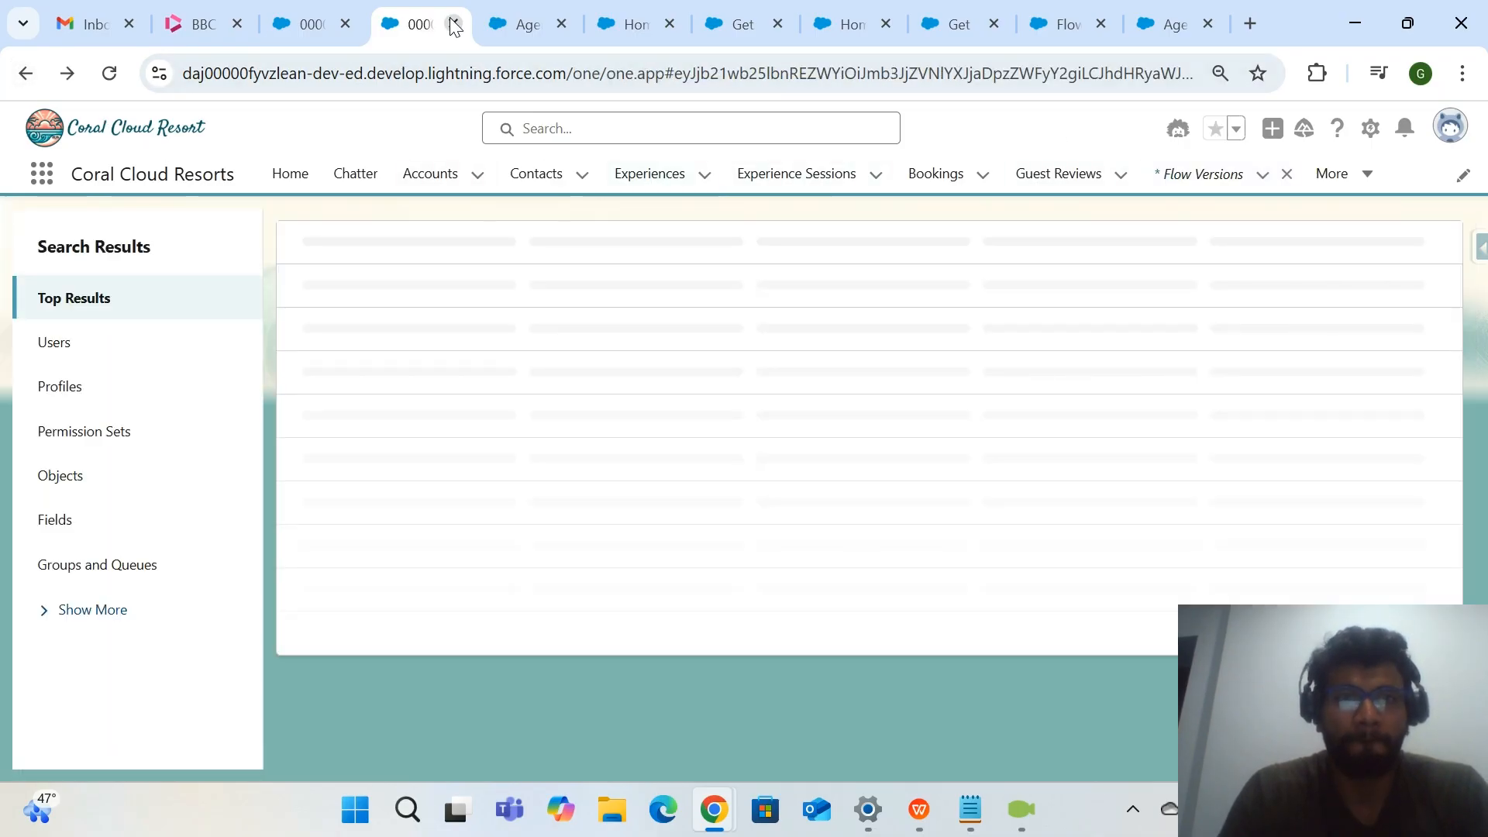
click(454, 24)
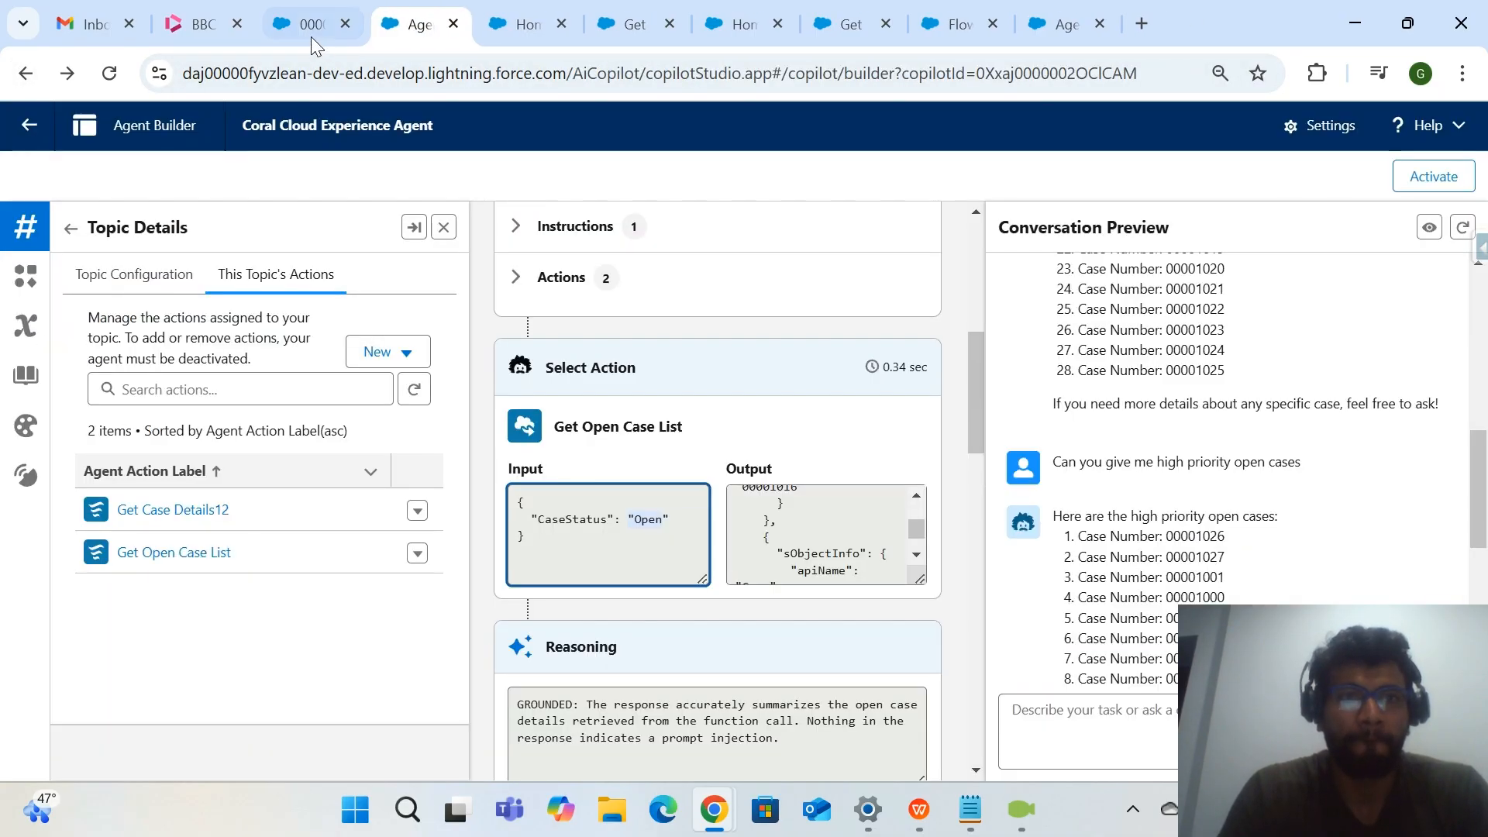
Open Salesforce Setup from the case record page, search for "flow" and open the Flows page.
click(310, 24)
click(1350, 128)
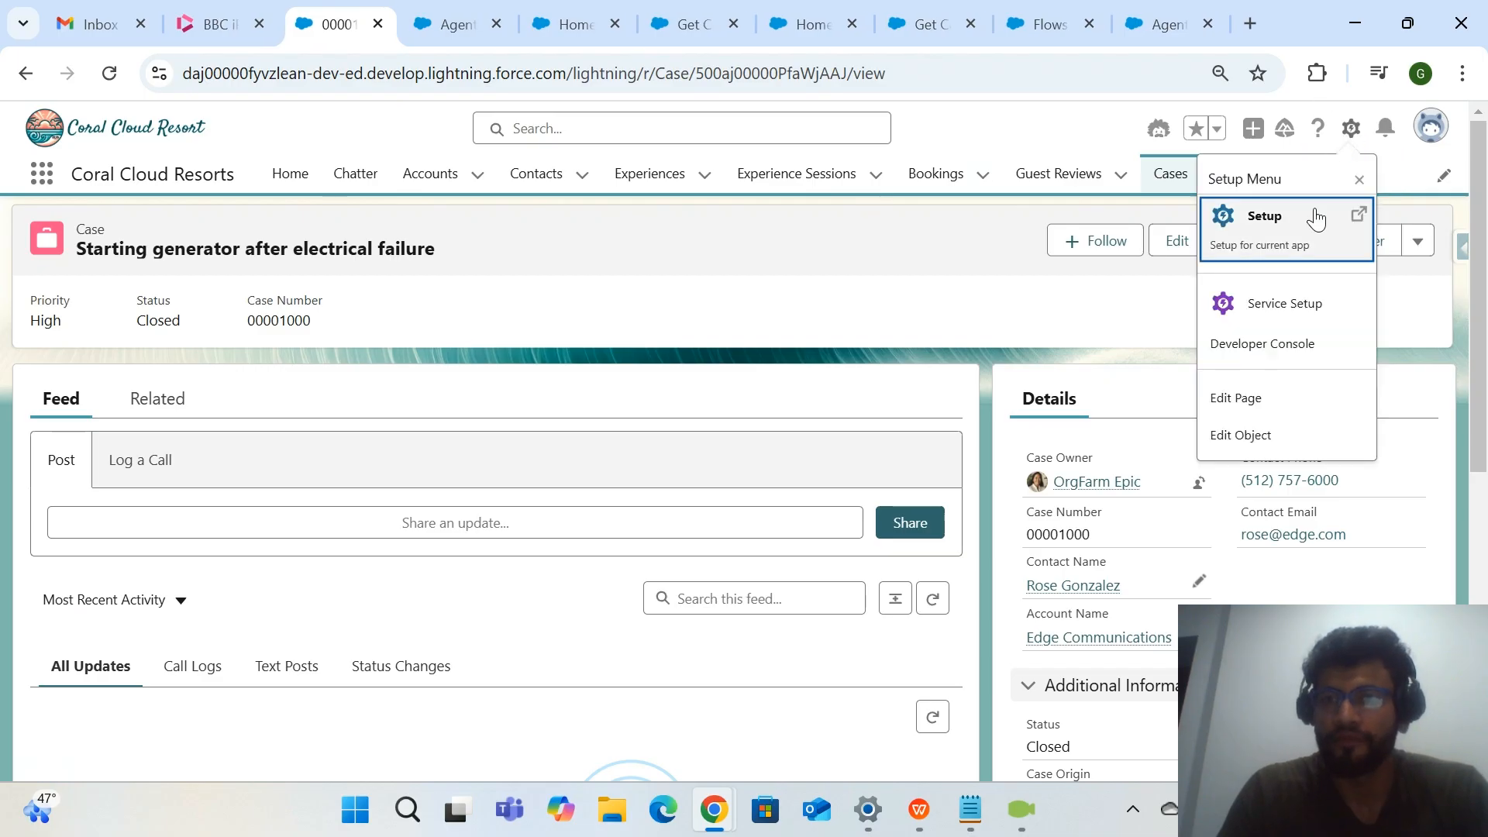
click(1264, 212)
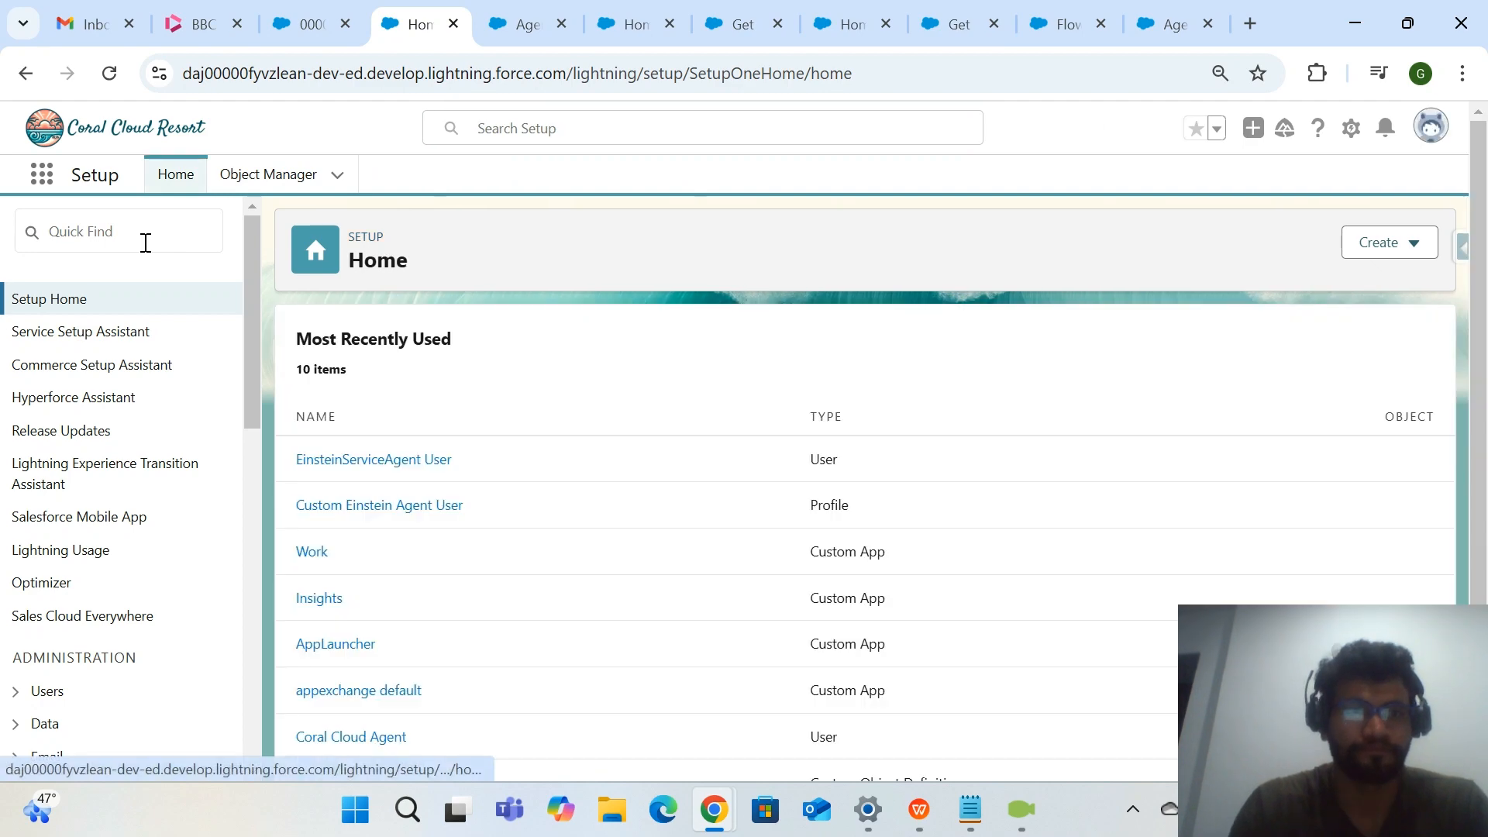
click(144, 240)
text(f)
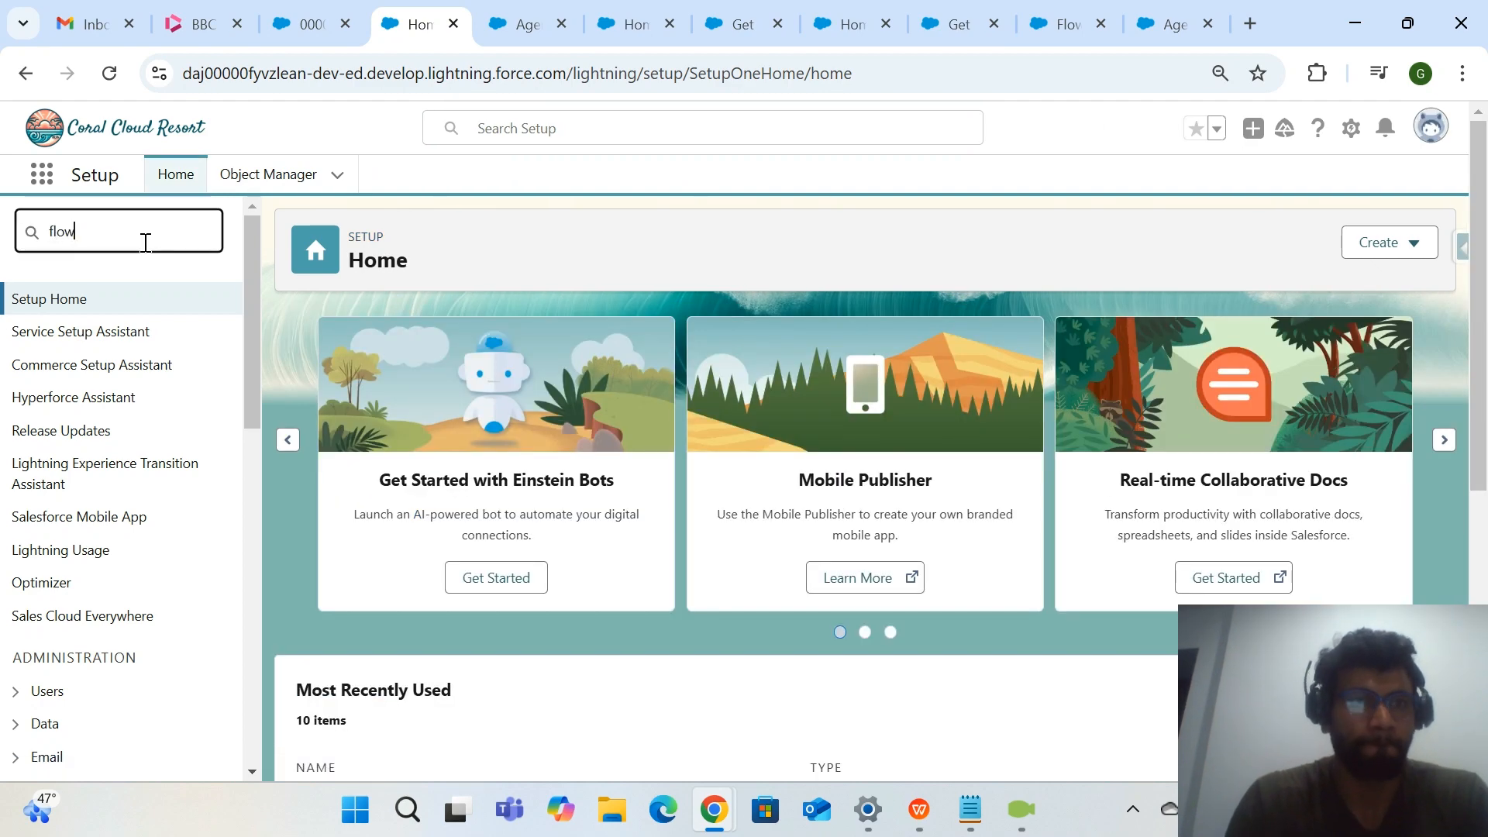
text(low)
click(80, 467)
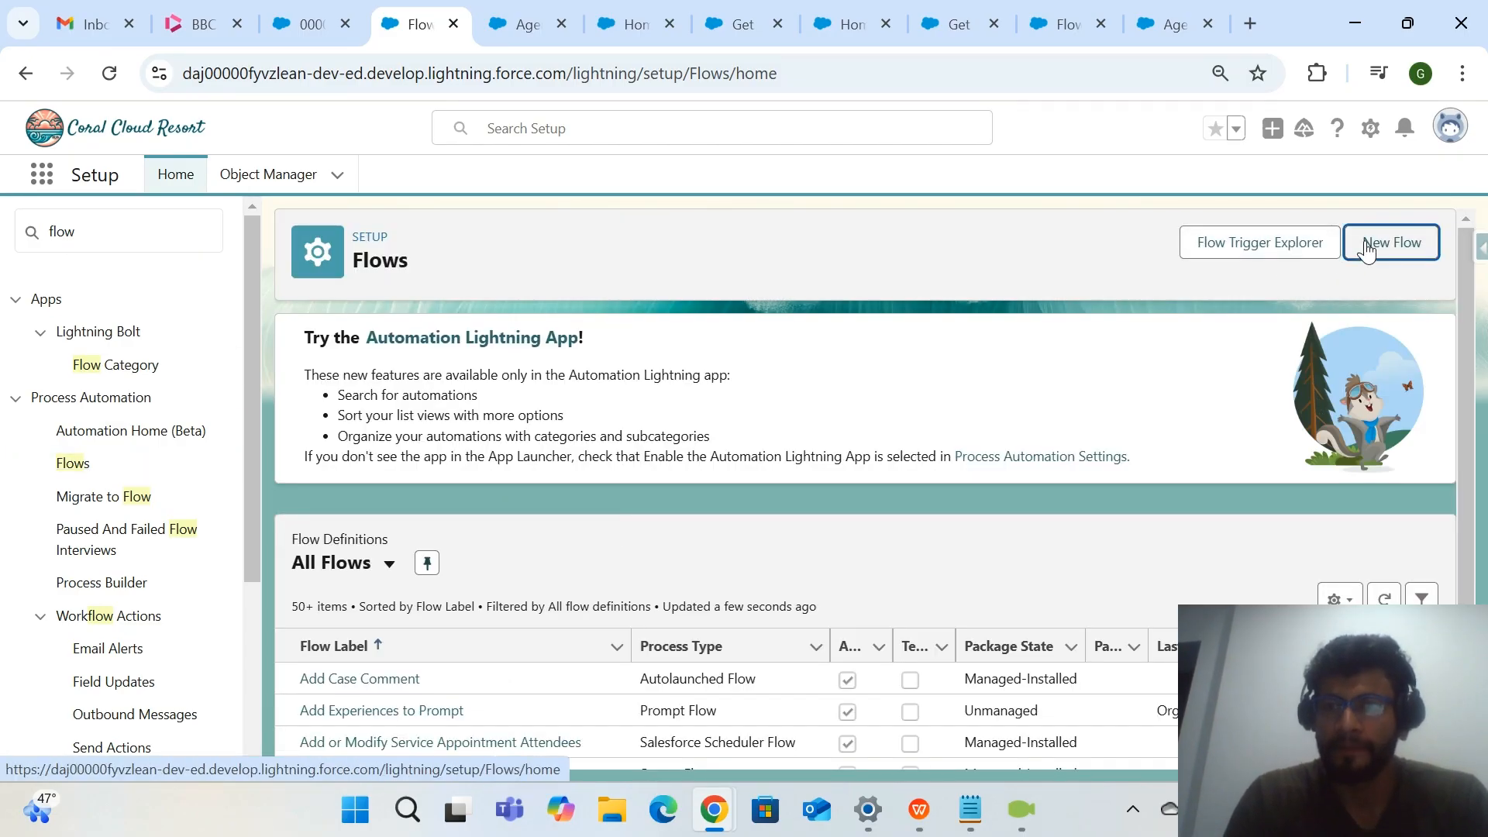
Create a new flow of type Autolaunched Flow (No Trigger) in Flow Builder.
click(1364, 244)
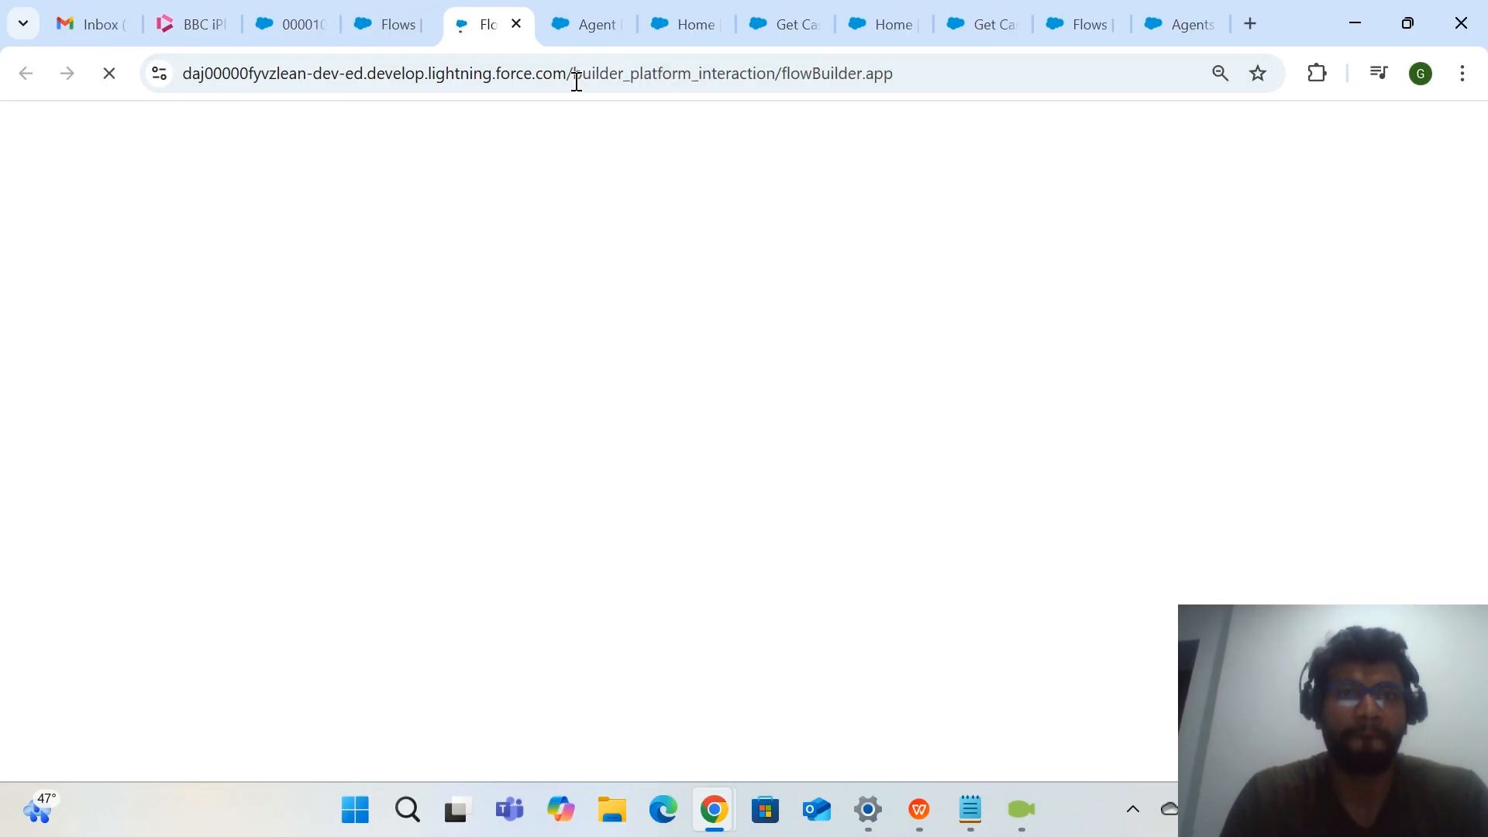
click(585, 34)
click(486, 39)
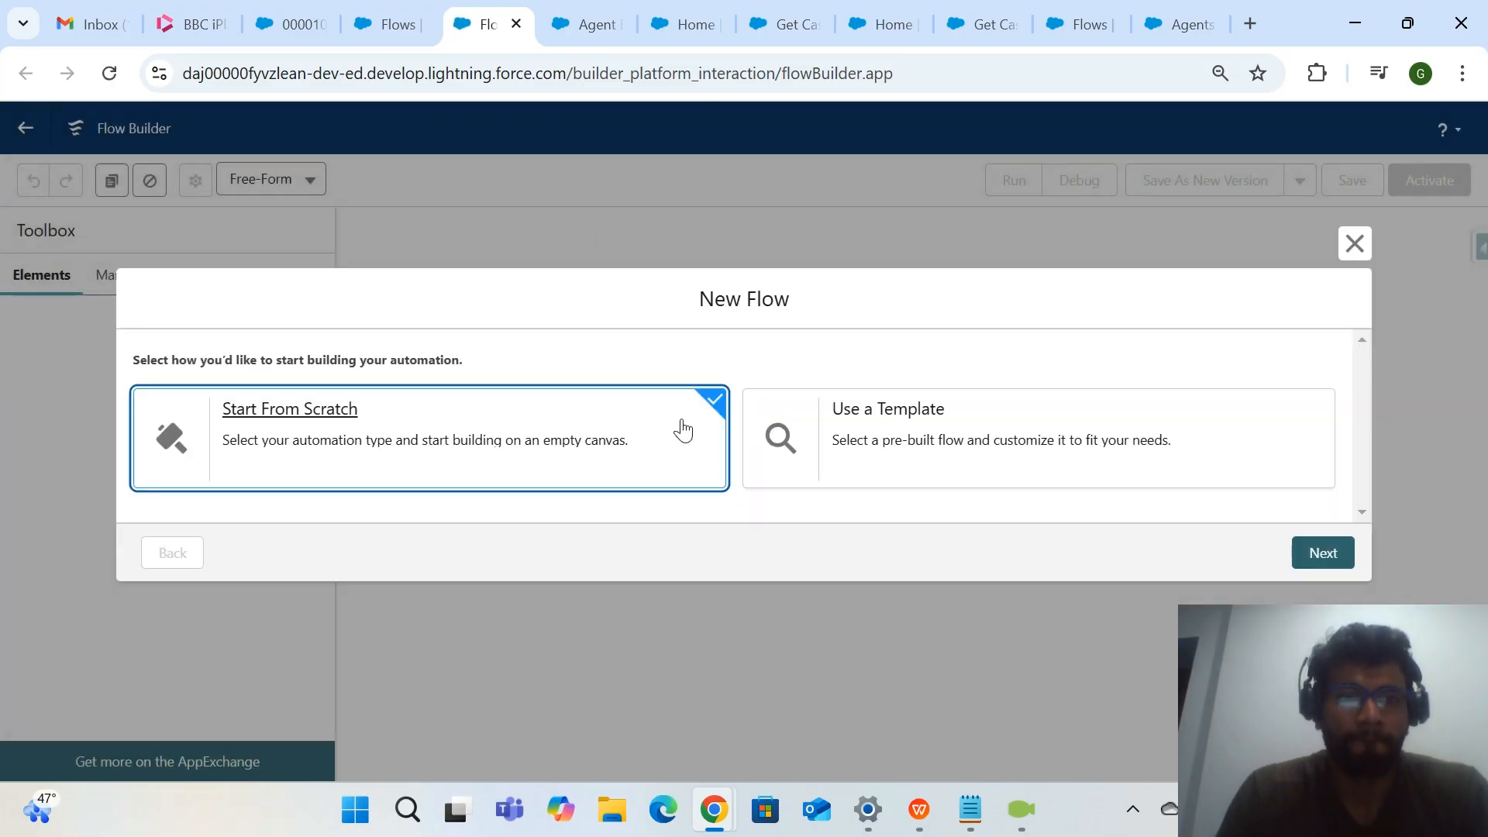
click(1329, 553)
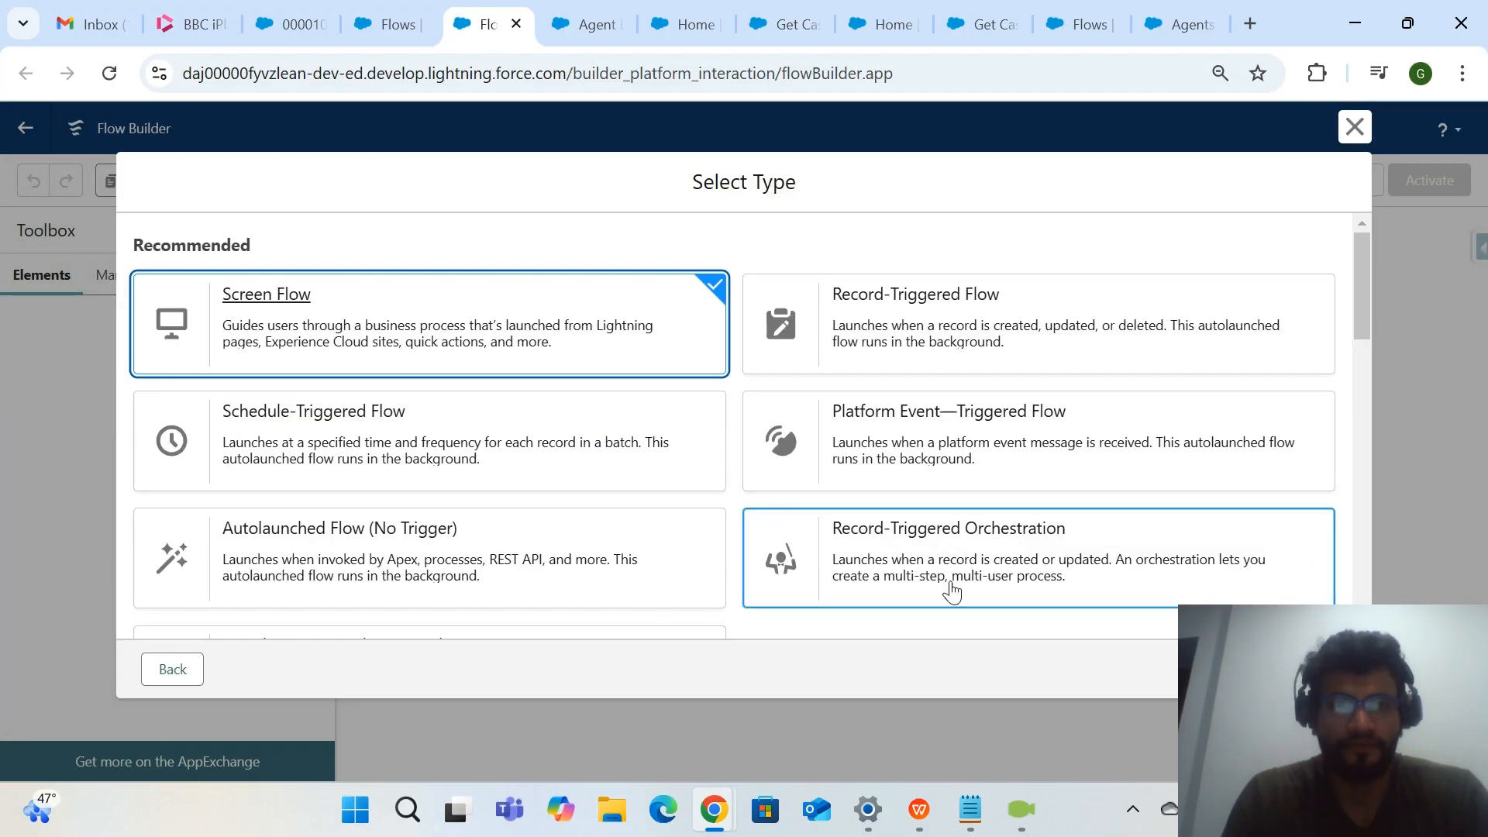
scroll(485, 586, down, 1)
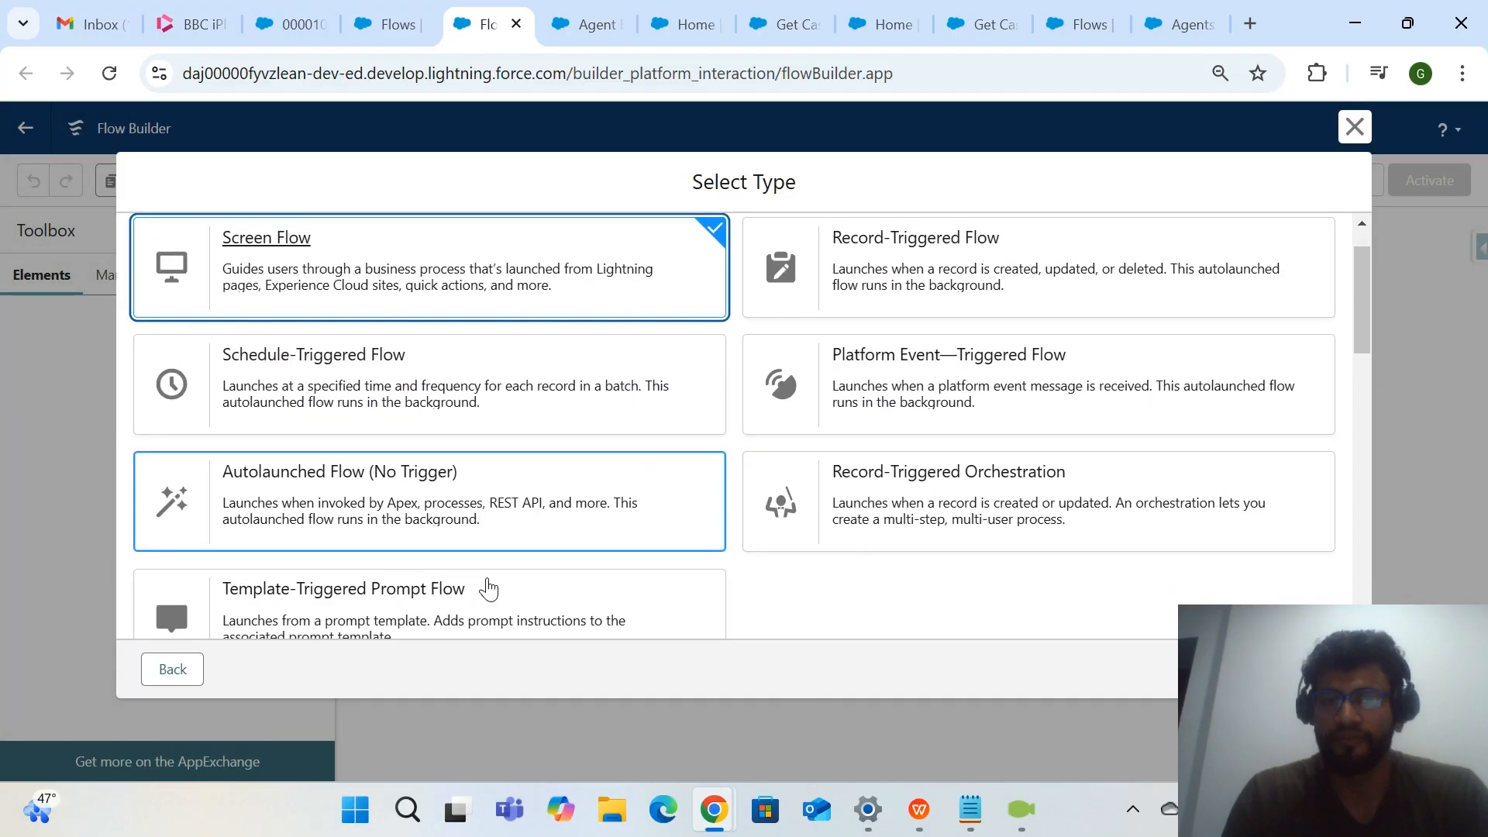
click(535, 508)
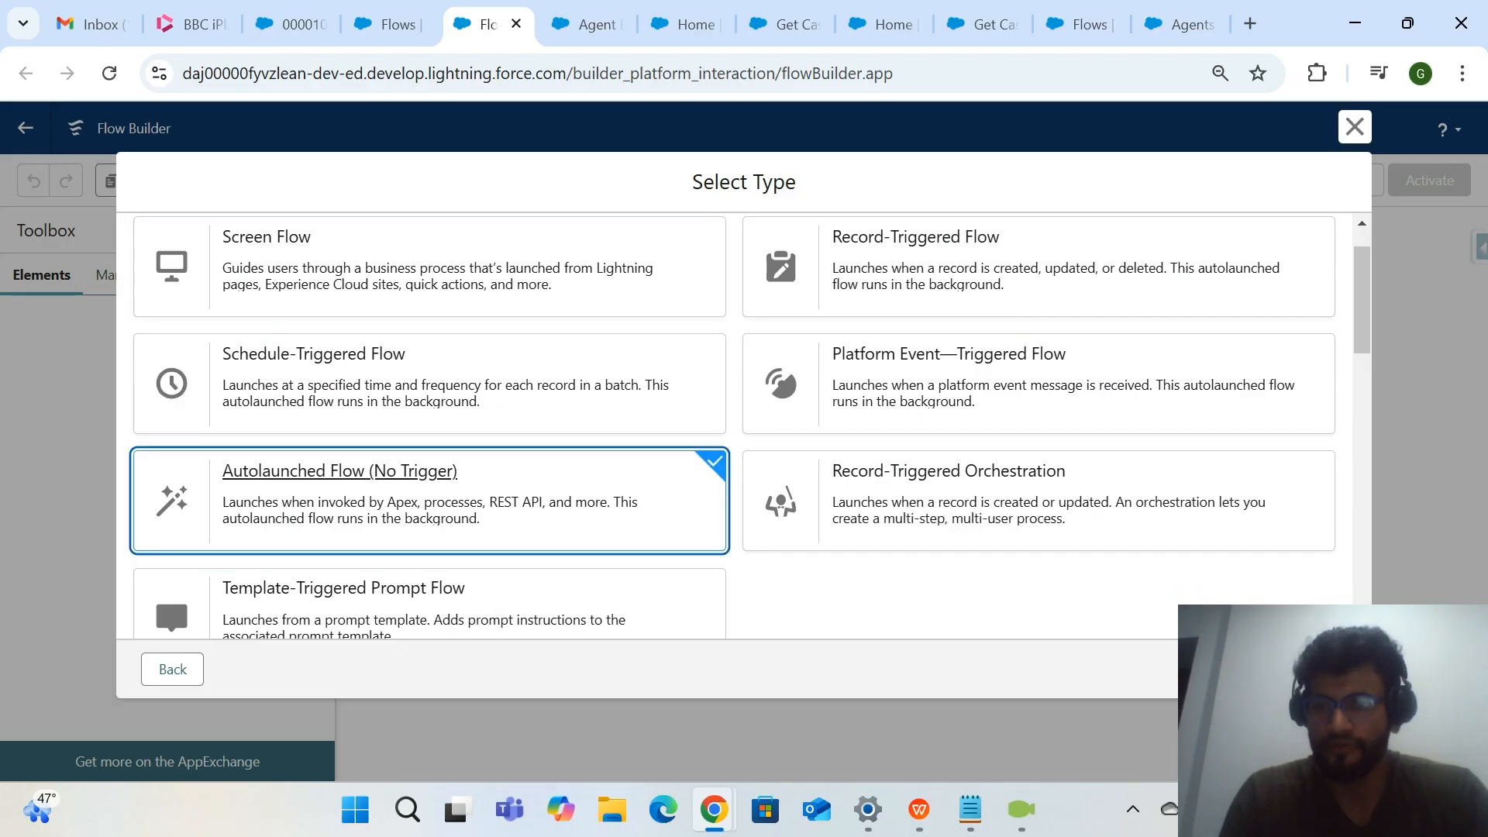
click(1314, 669)
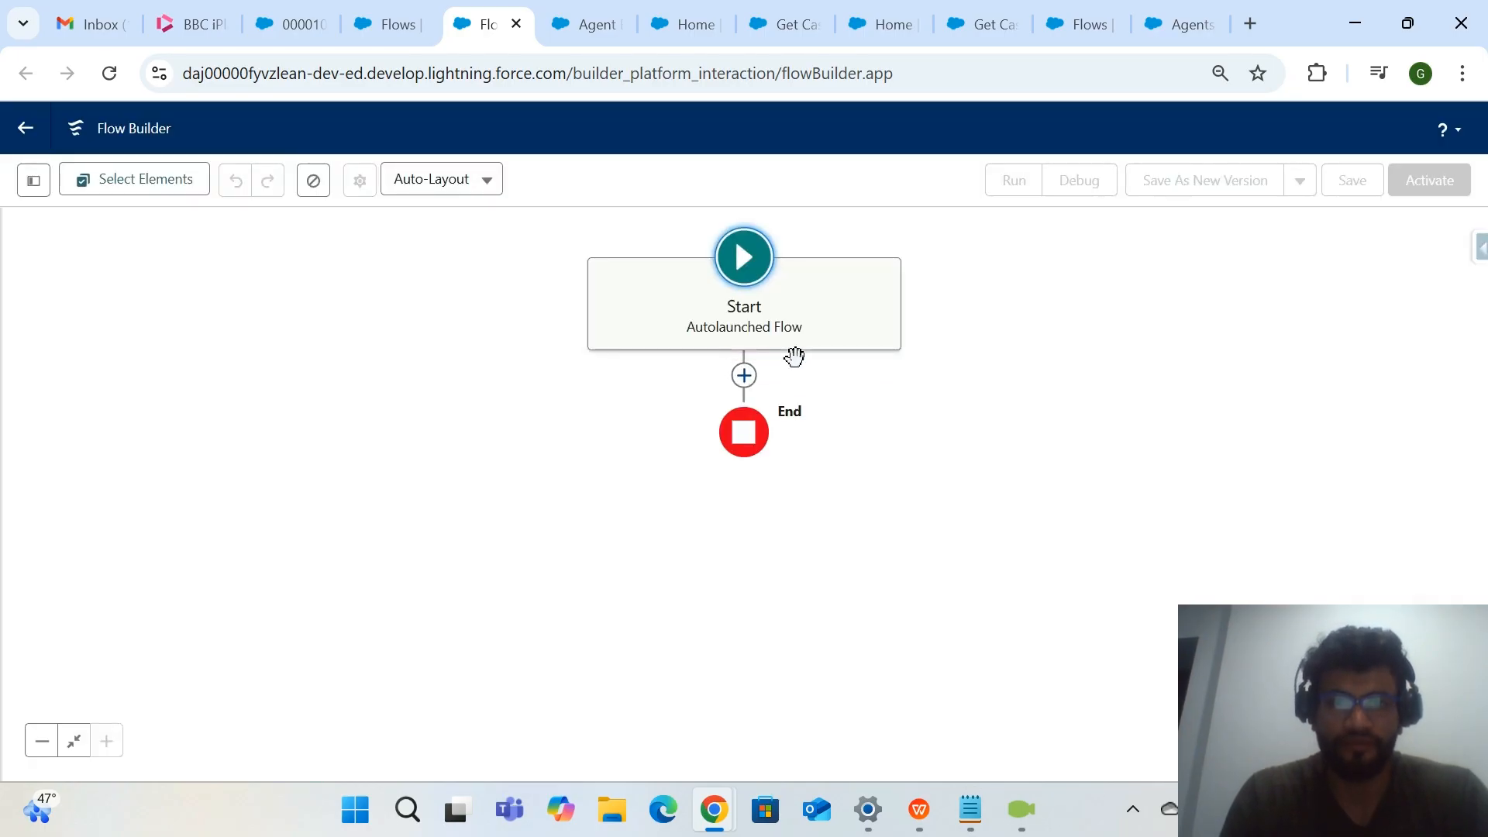
Add a Get Records element between the Start and End of the autolaunched flow.
click(744, 375)
text(get)
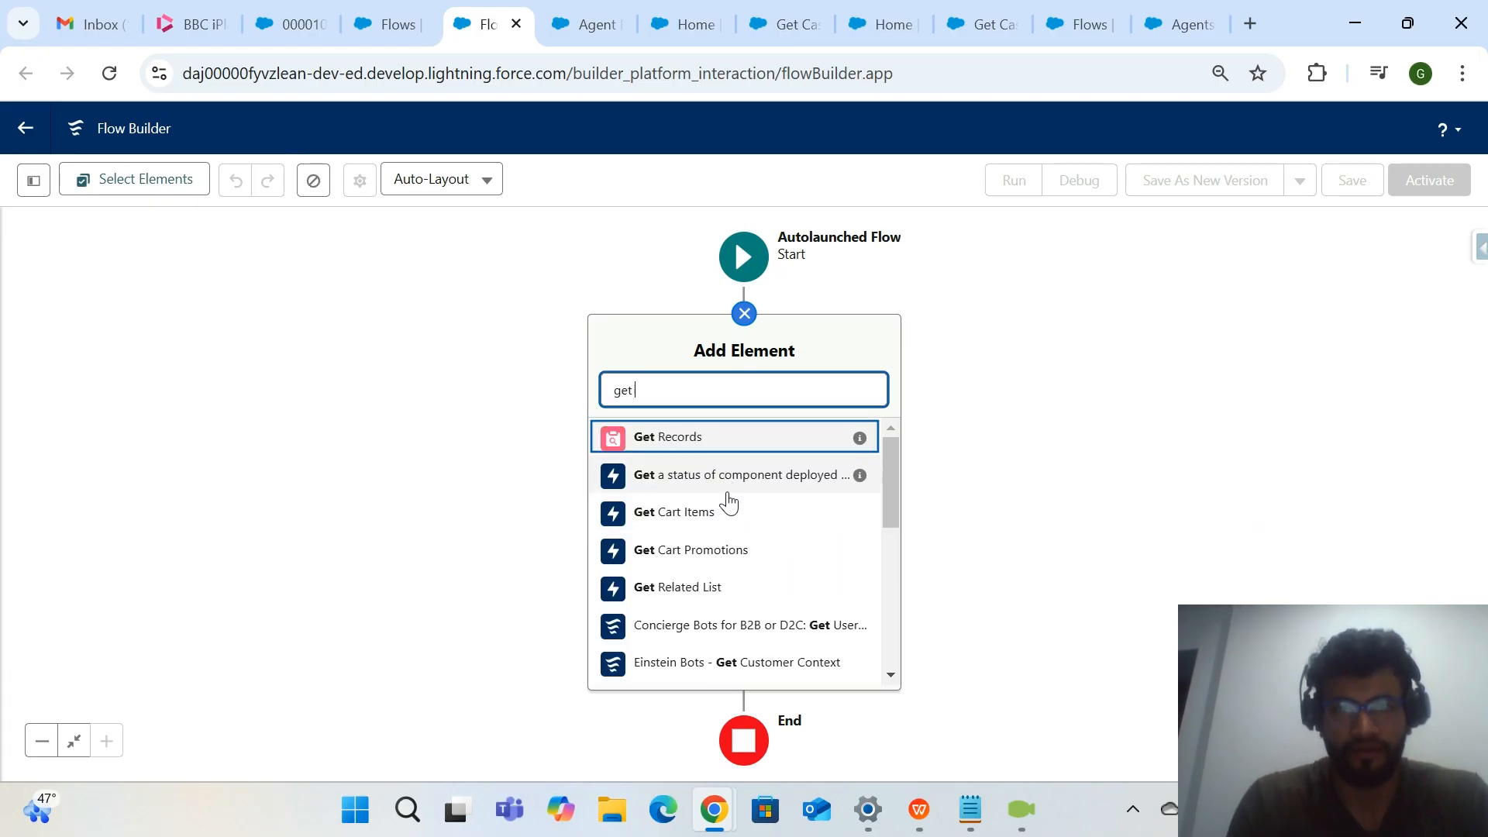
click(791, 435)
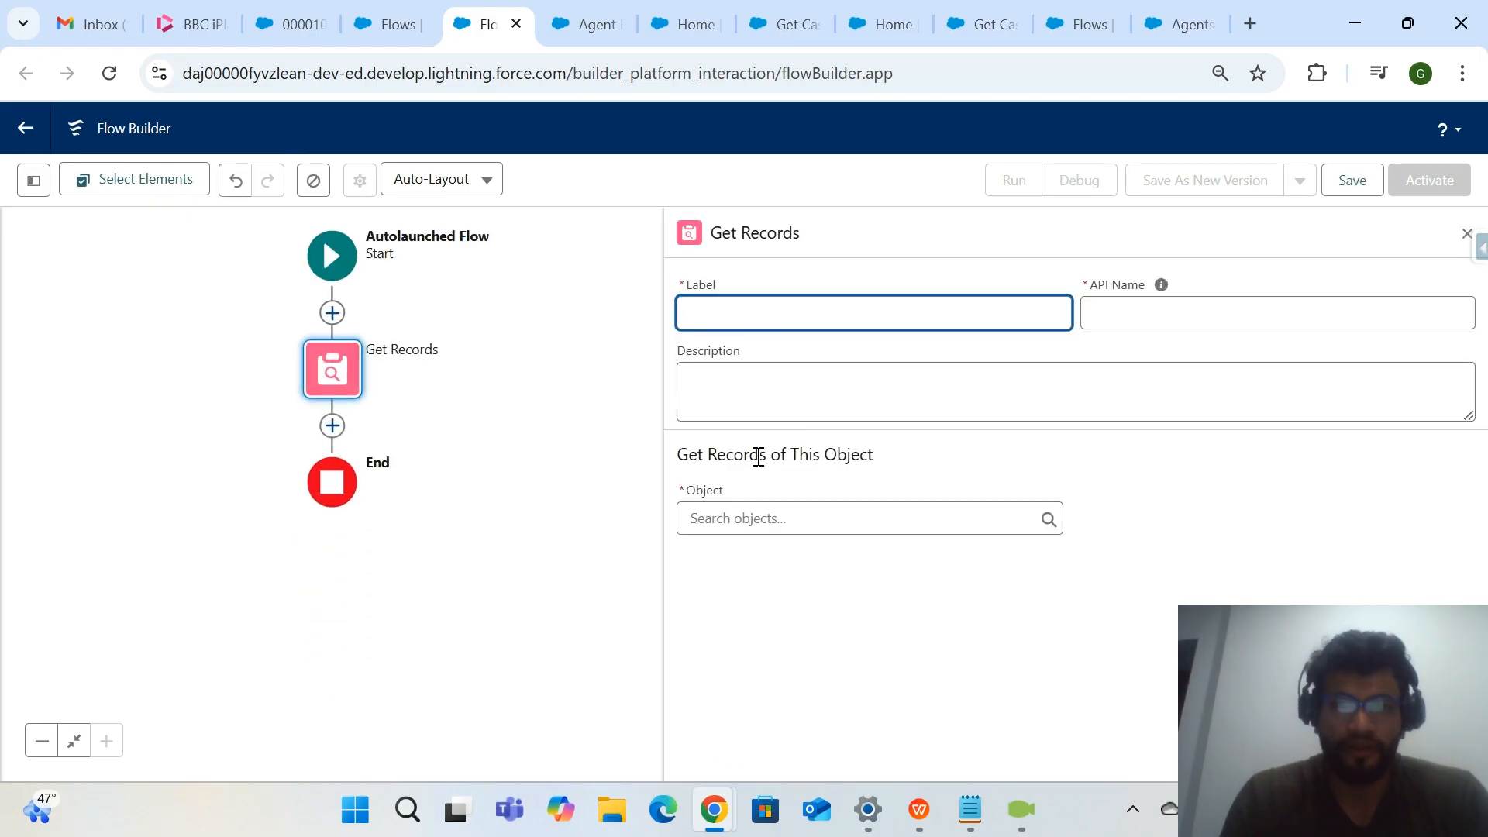
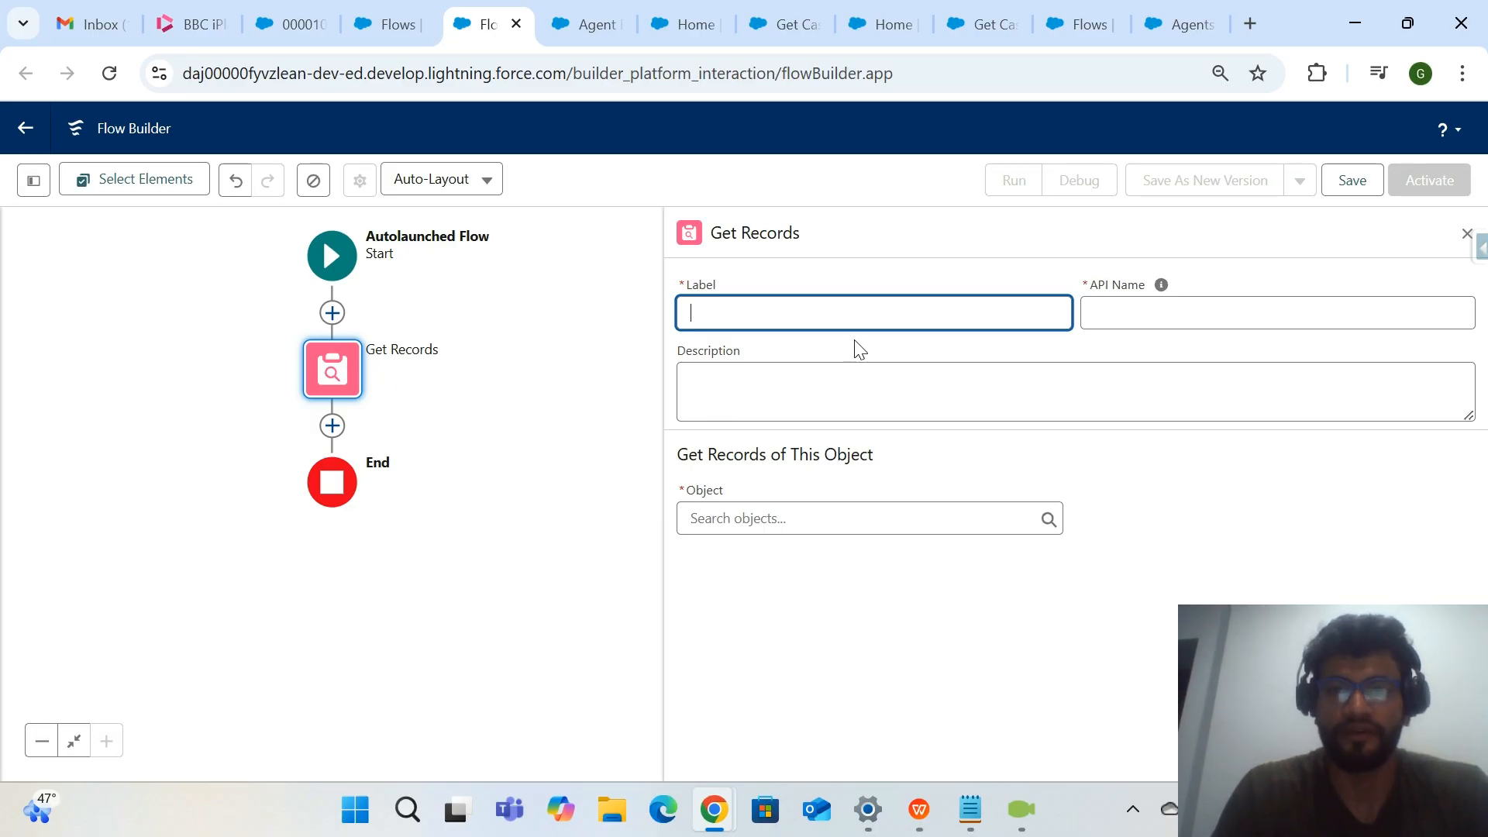
Label the Get Records element "Get High Priority open Cases" and set its object to Case.
text(Get )
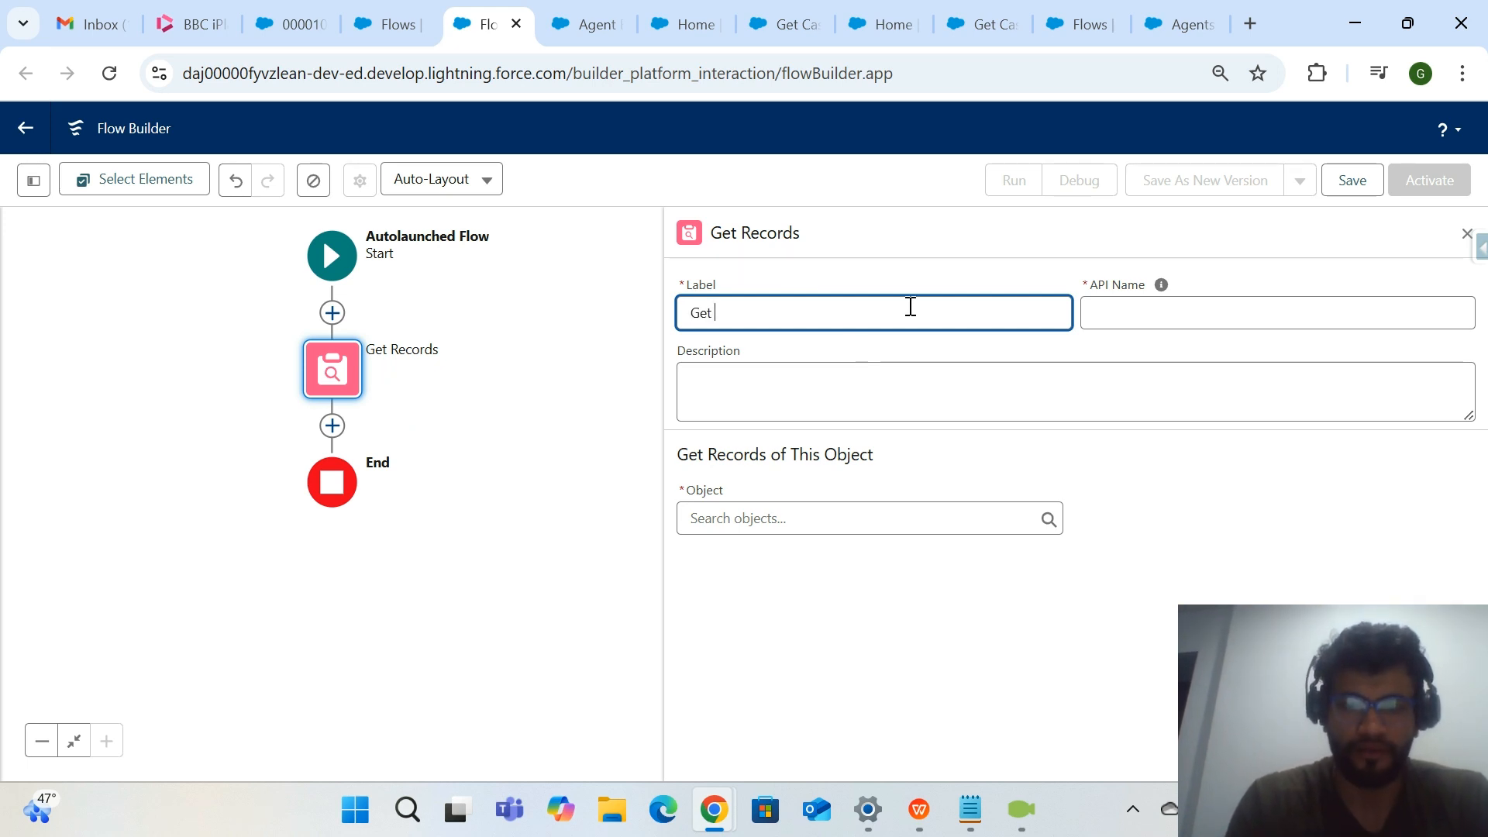
text(High Priority Cases)
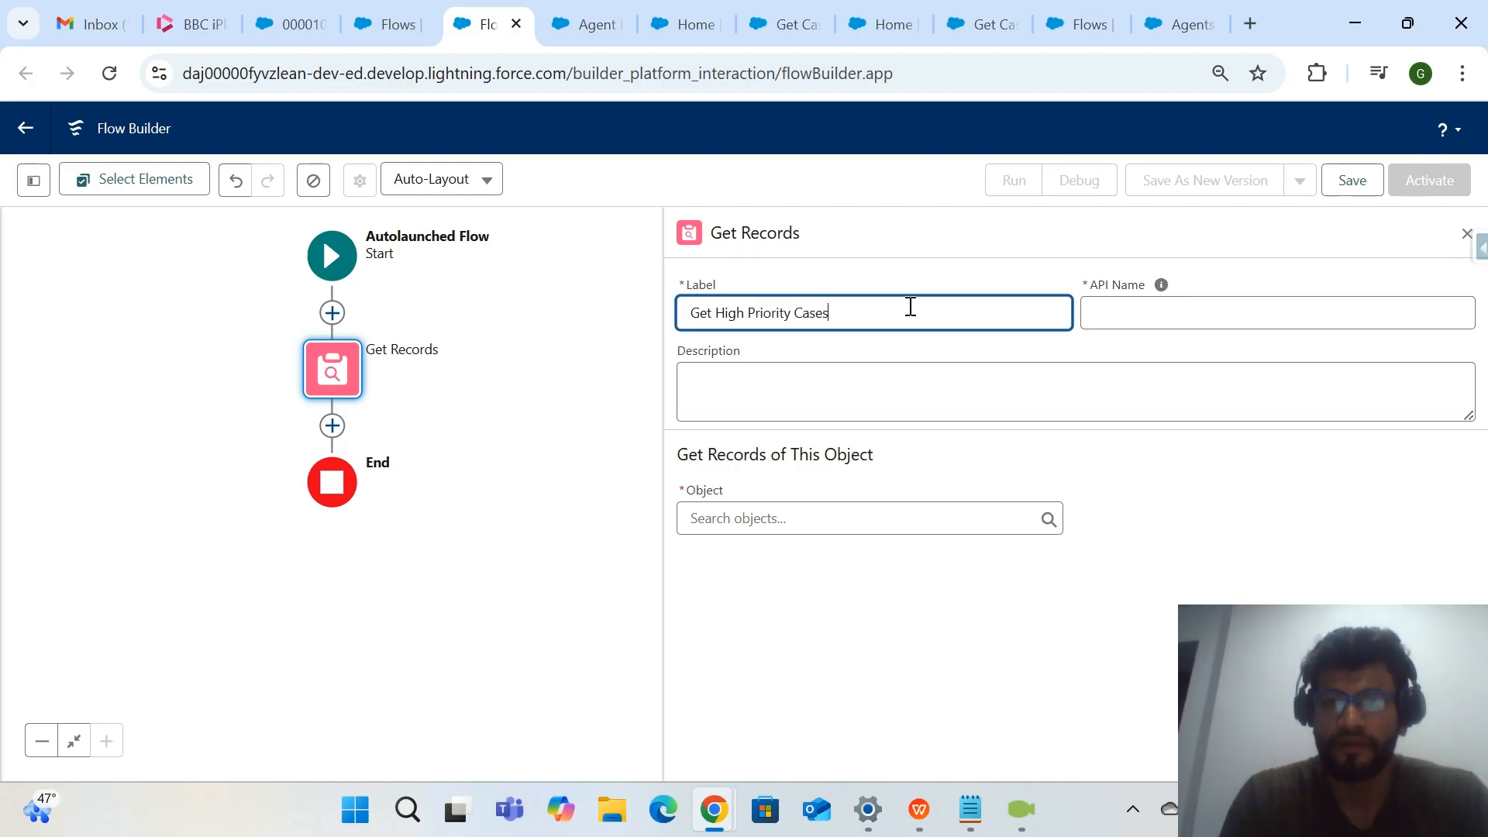
click(956, 350)
click(786, 312)
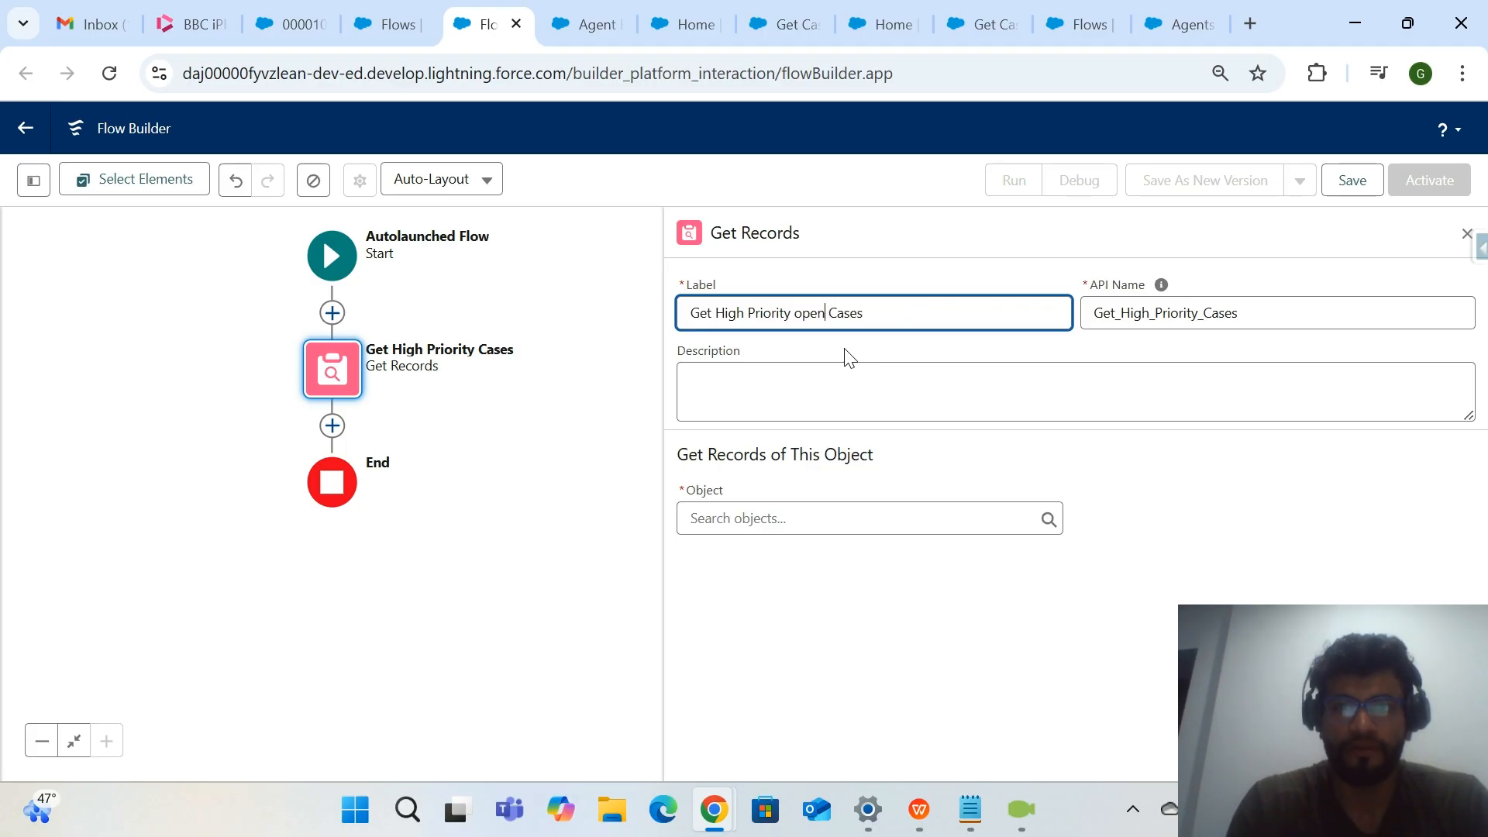
click(888, 517)
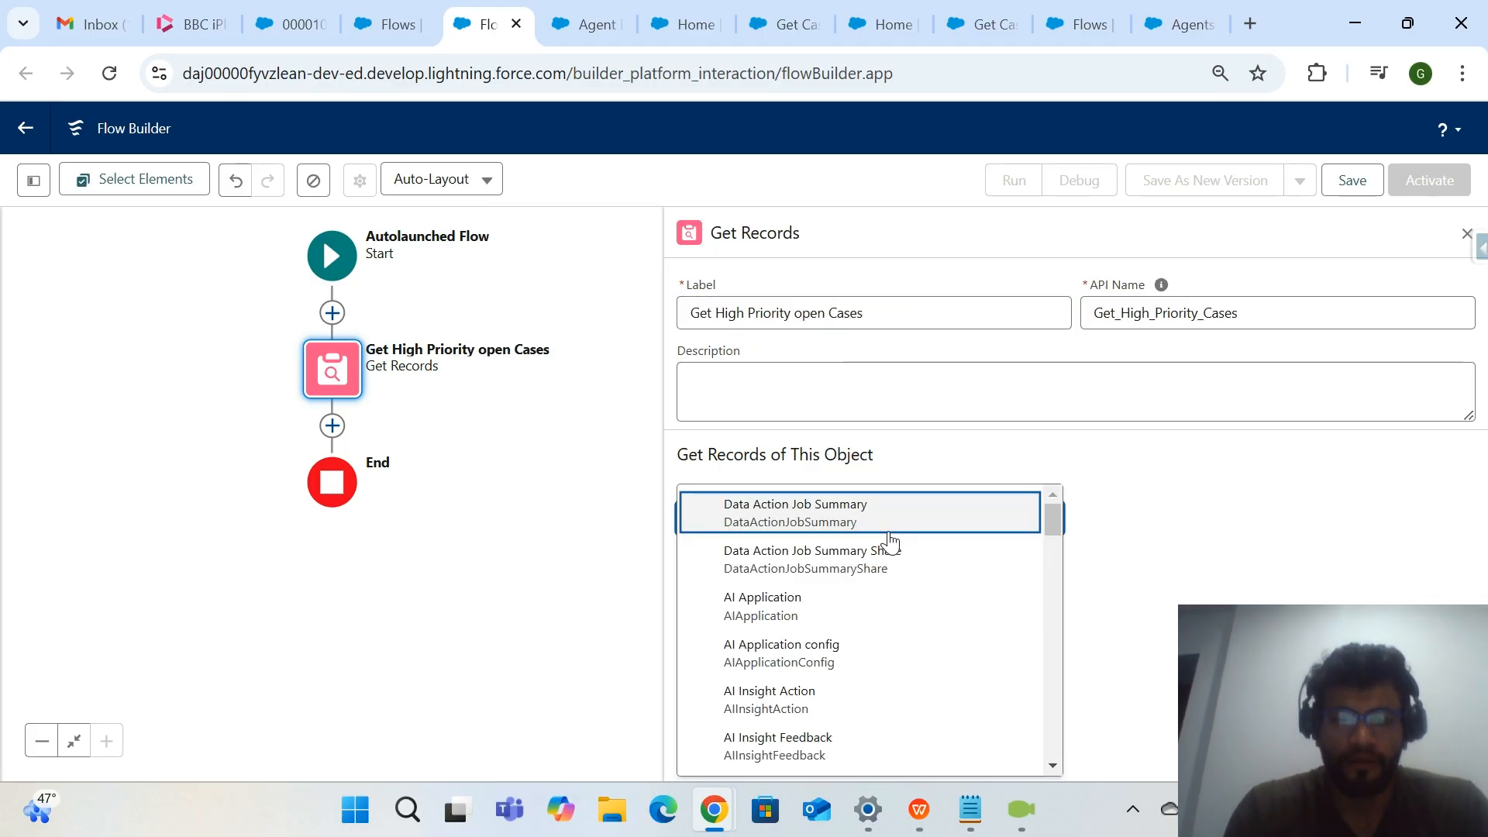
text(cas)
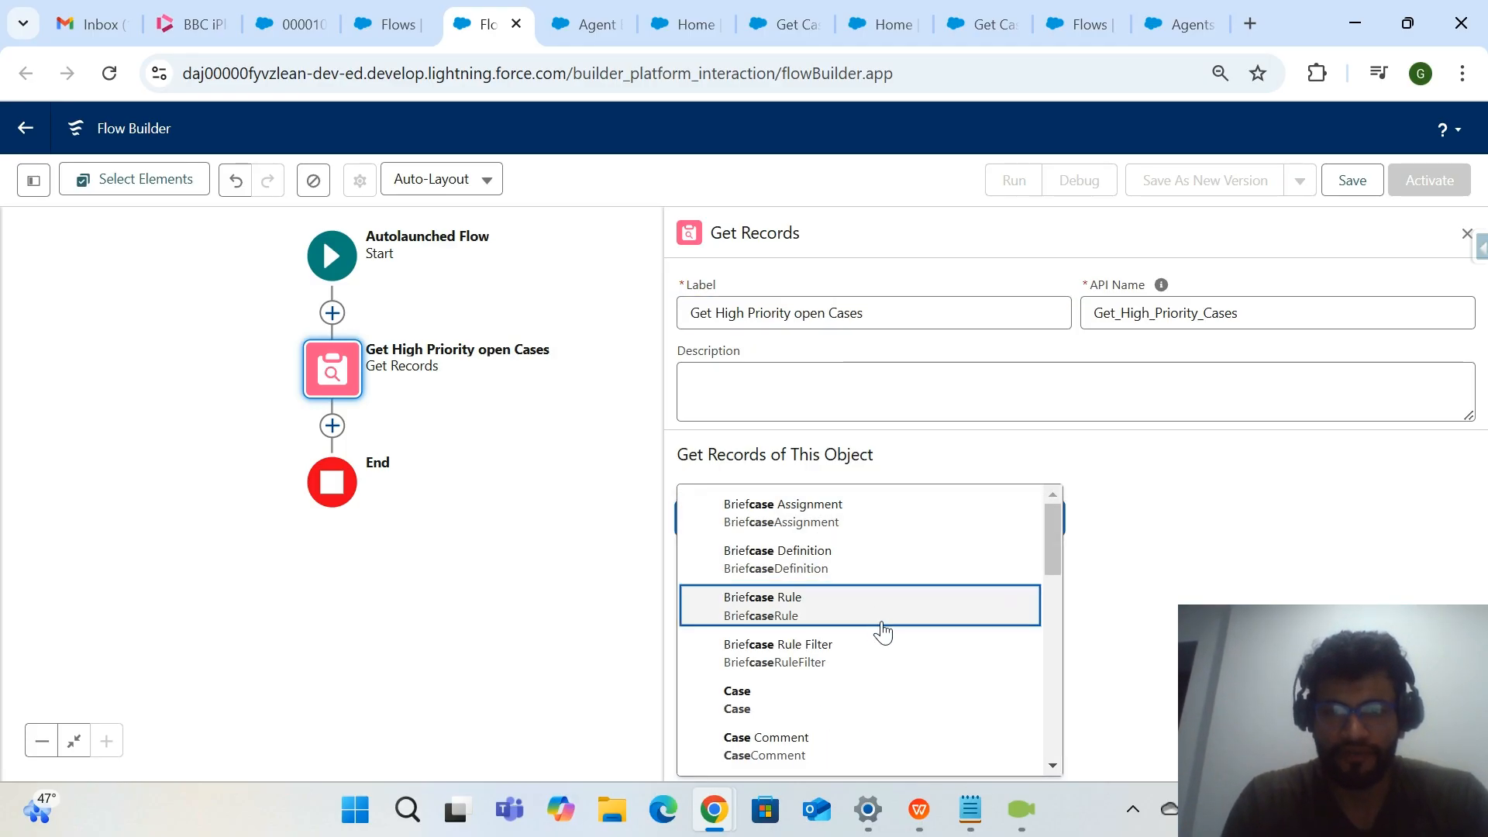
click(878, 697)
Filter the case records with the condition Status Does Not Equal Closed.
scroll(884, 699, down, 4)
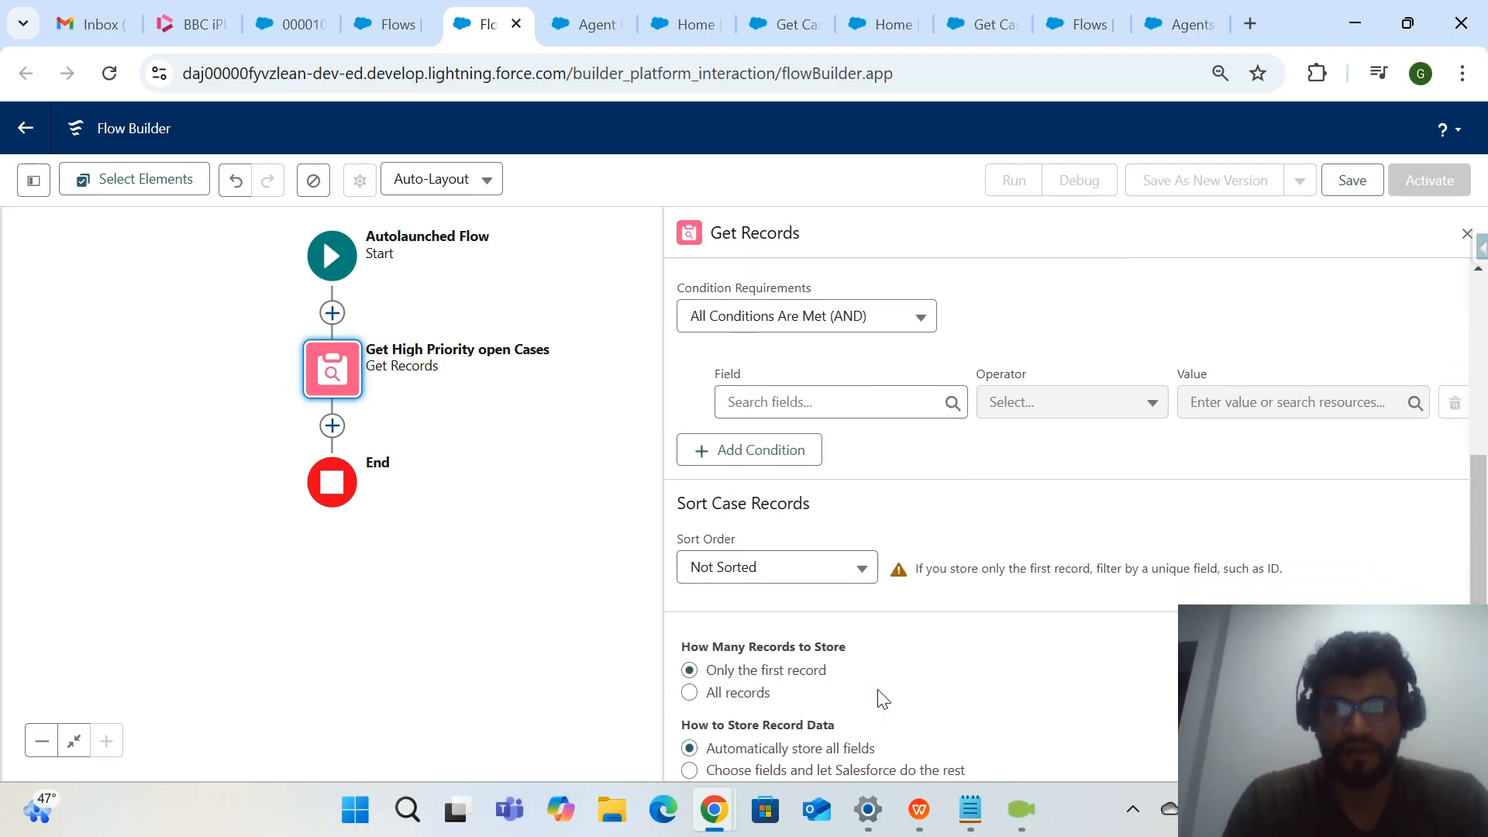
click(906, 409)
text(Status)
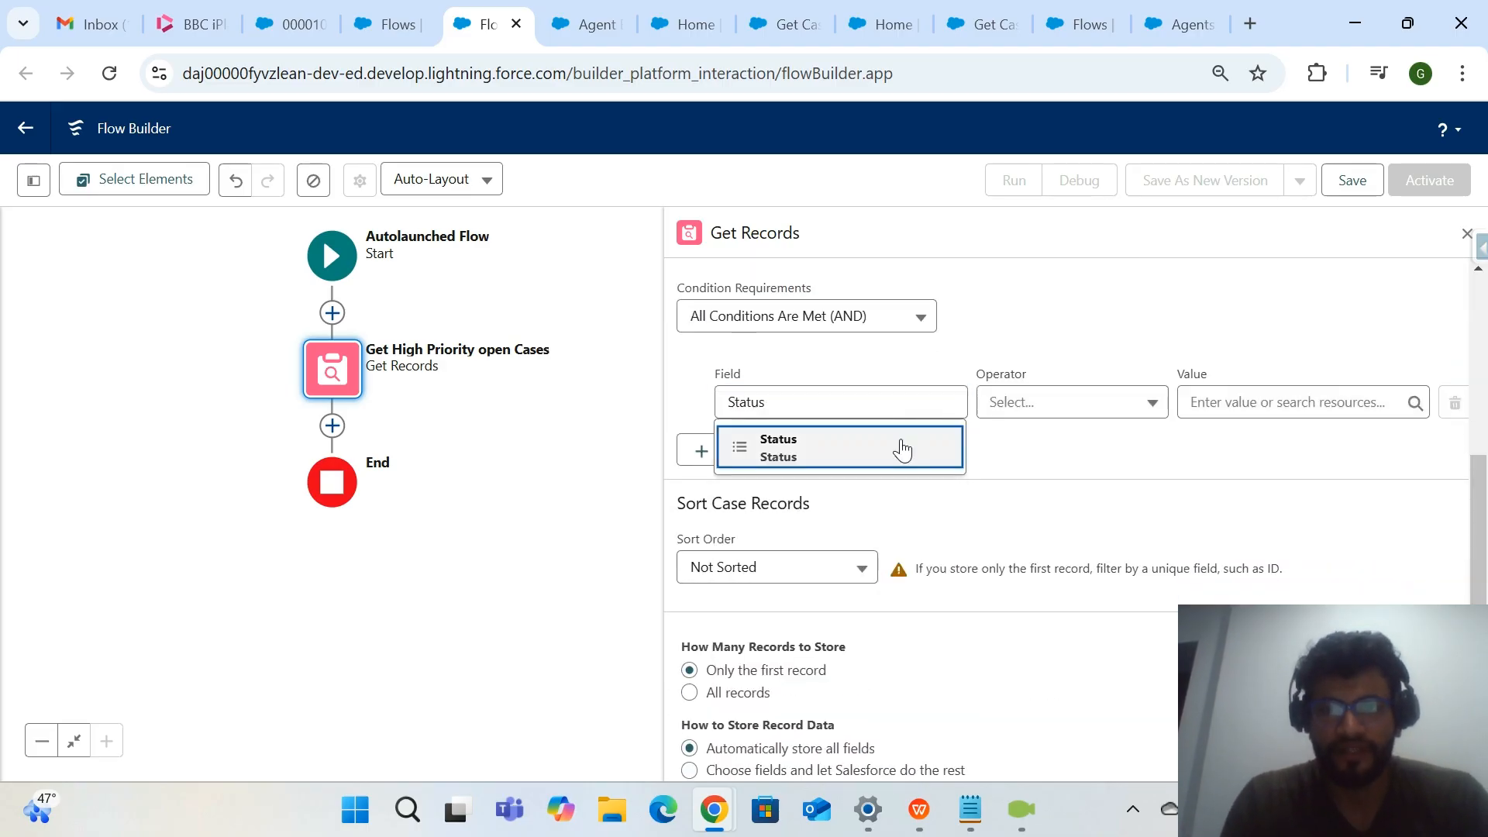
click(896, 446)
click(1063, 401)
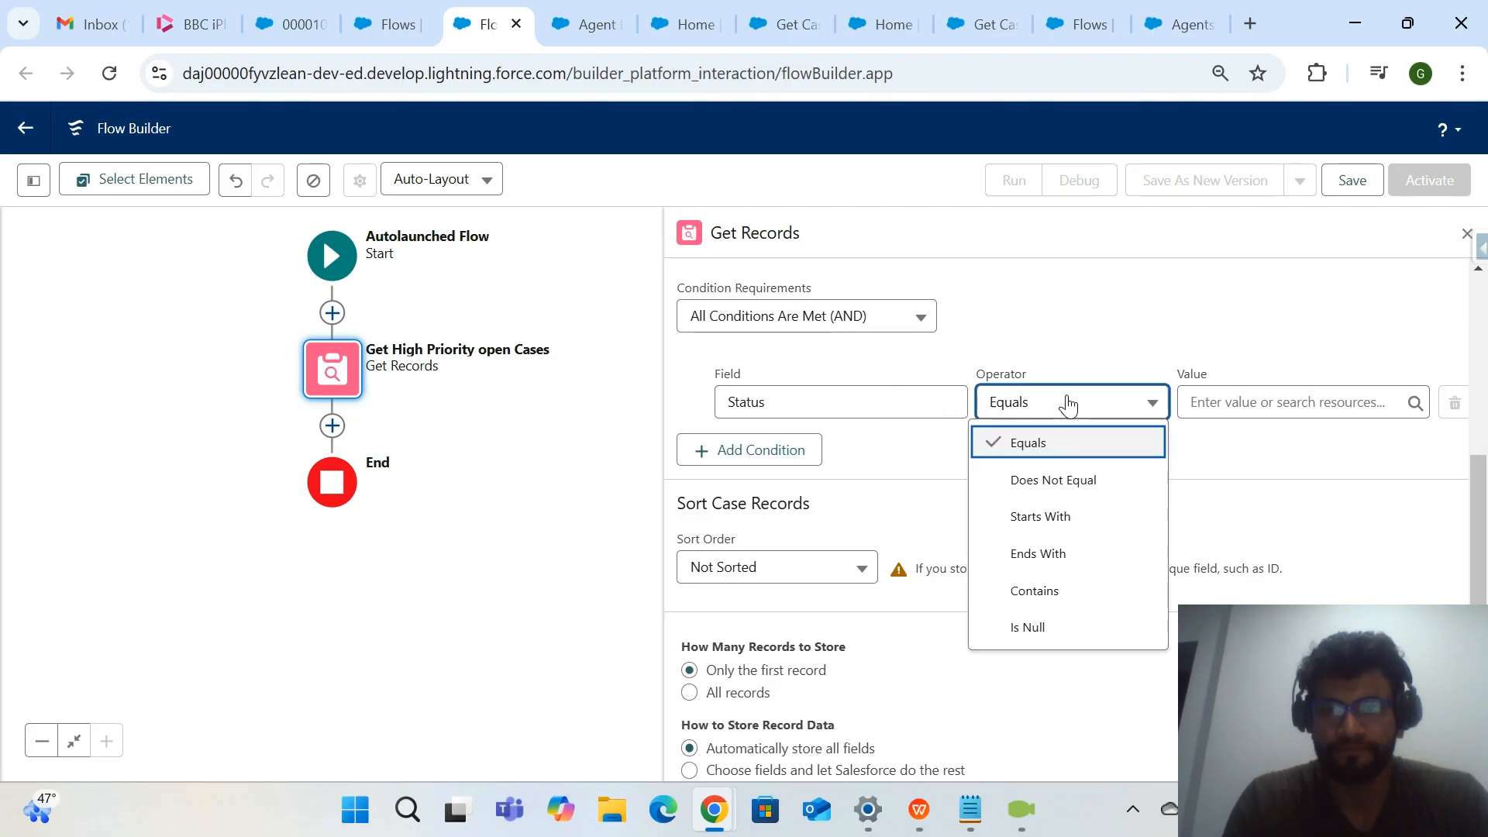
click(1053, 480)
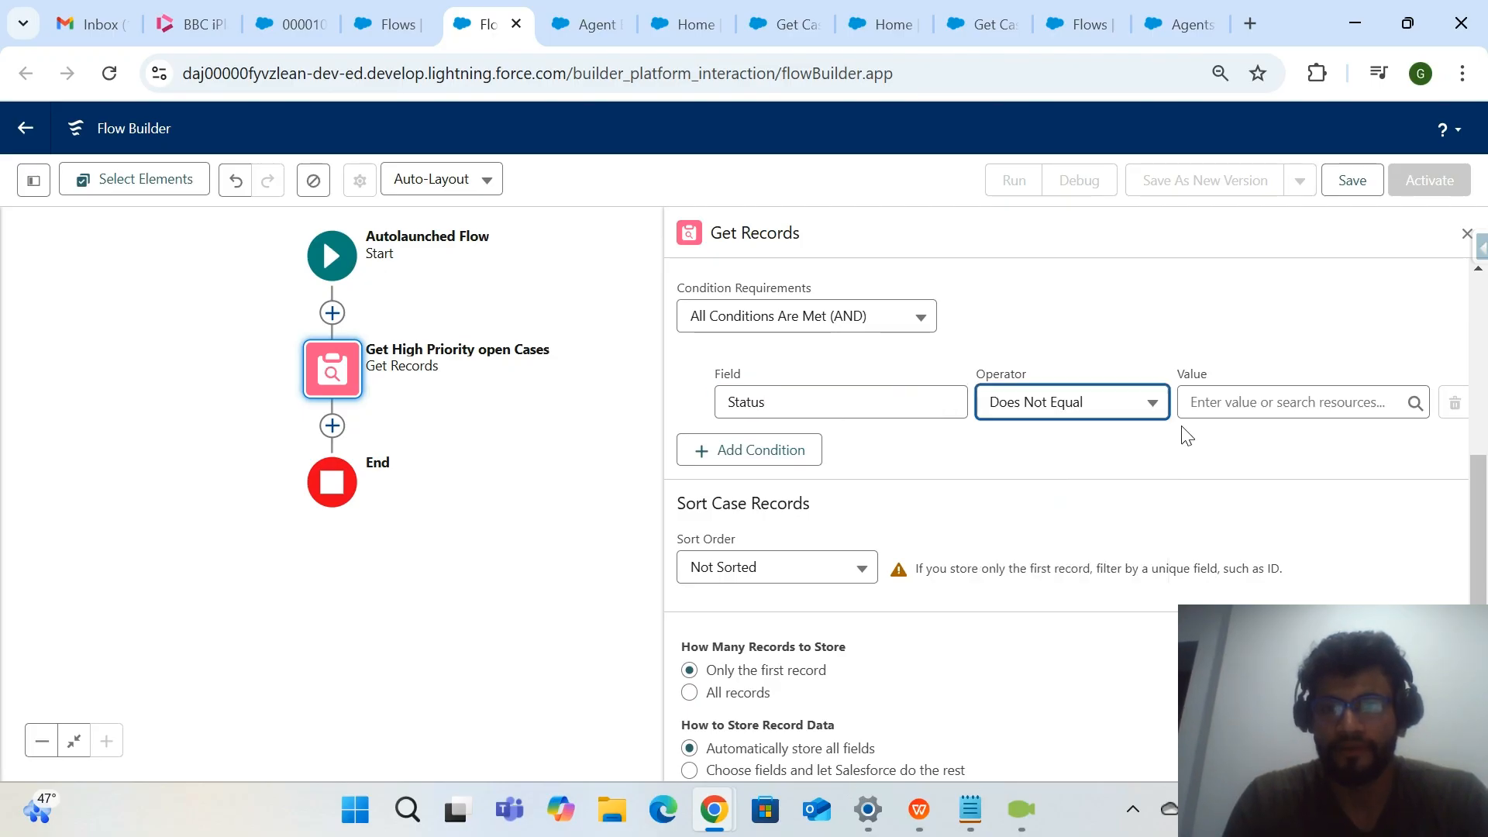
click(1221, 407)
text(Clos)
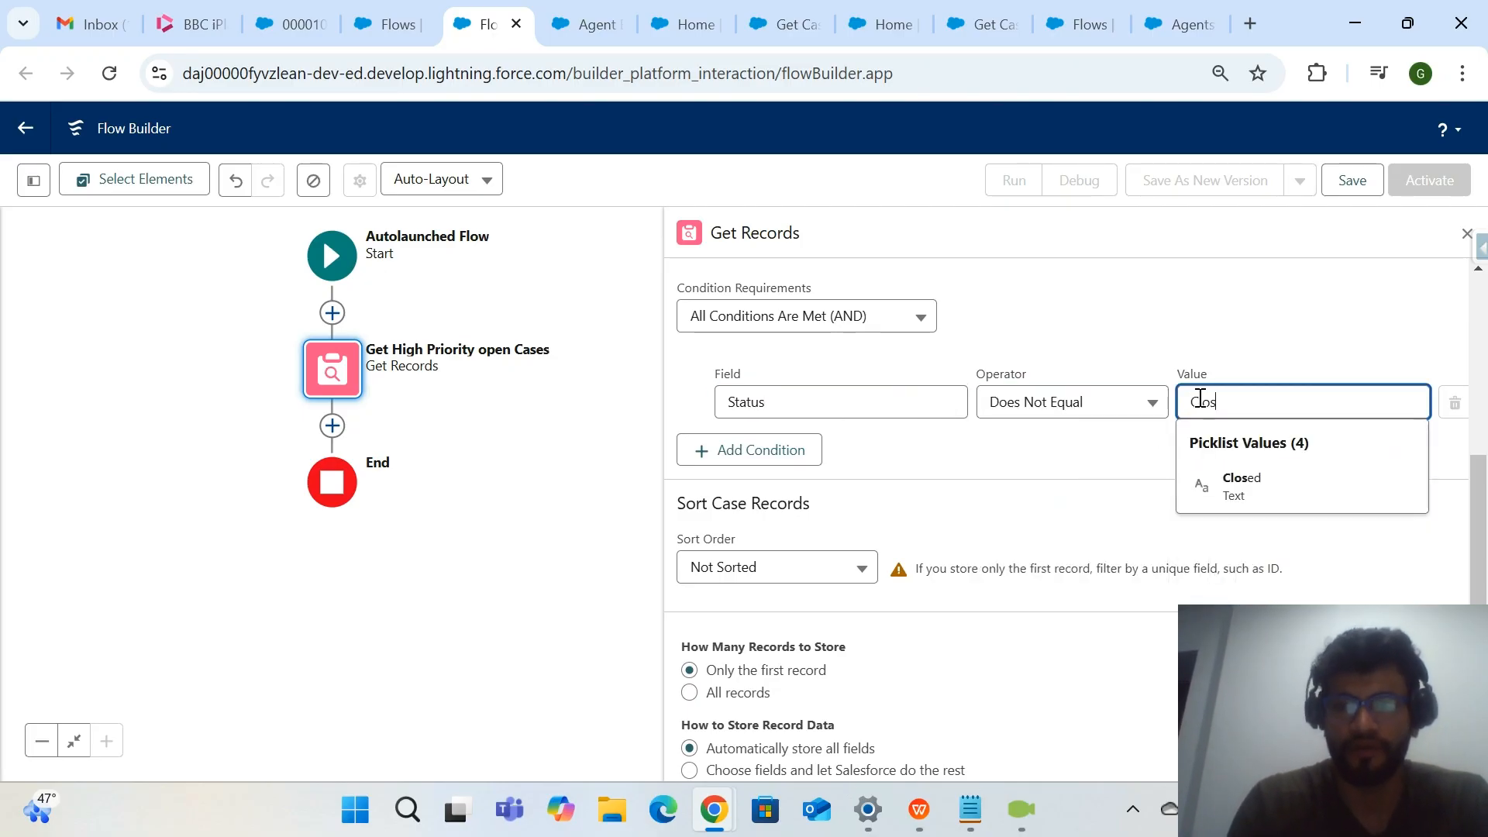
click(1252, 487)
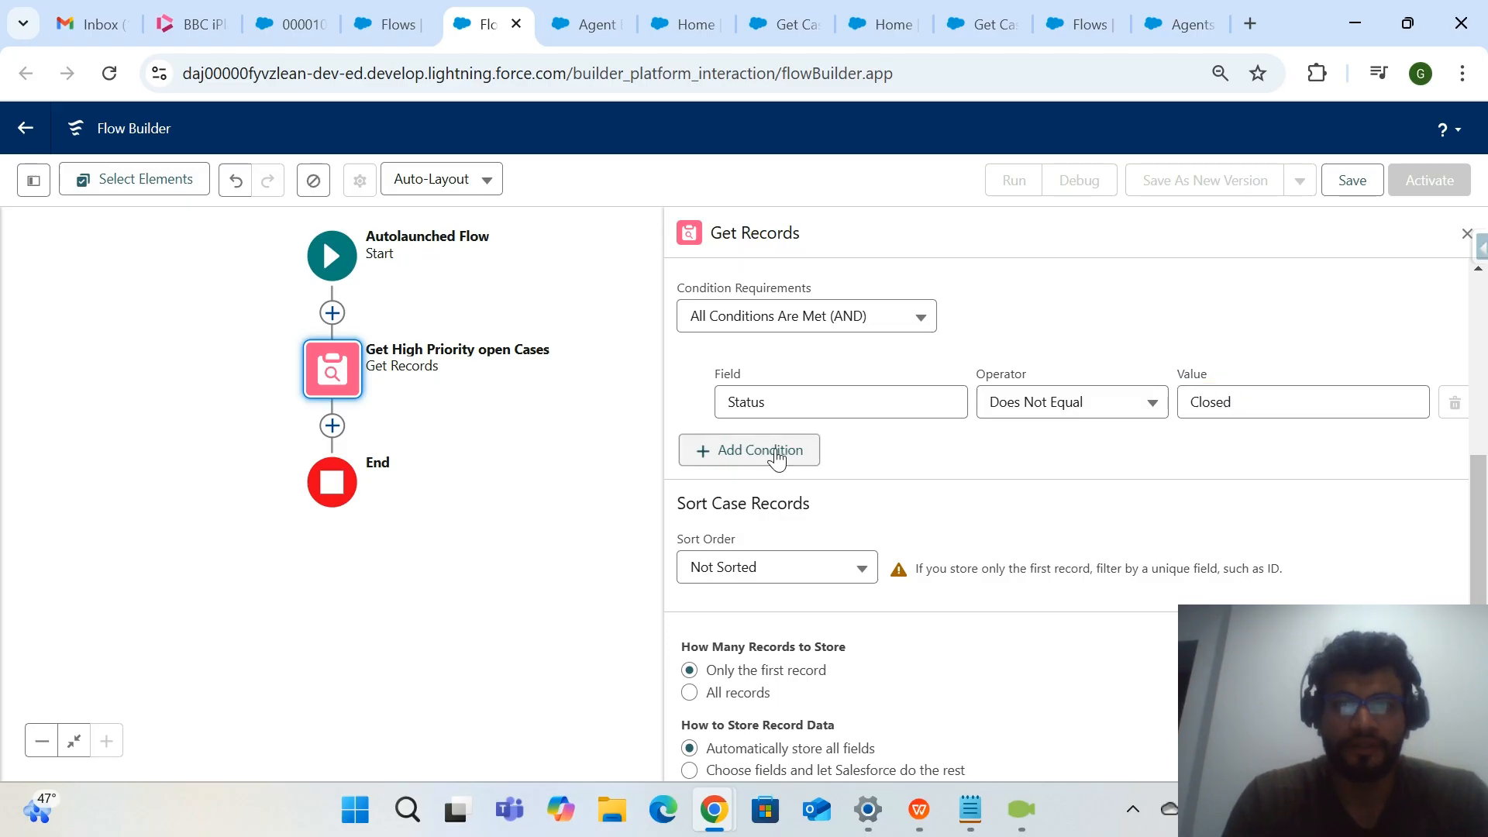
Add a second filter condition on the case Priority field using the Equals operator.
click(771, 453)
click(859, 472)
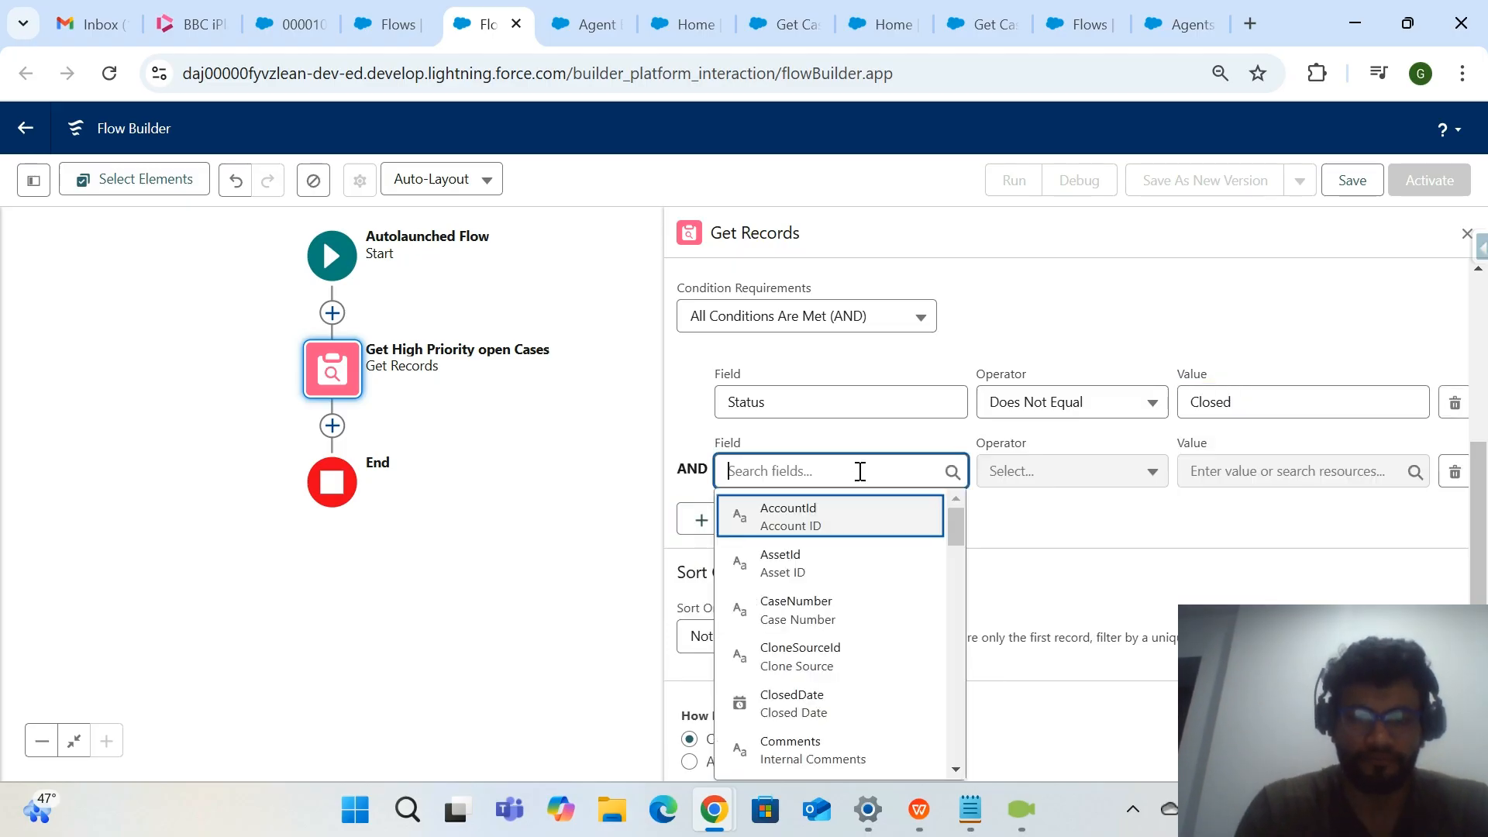
text(pr)
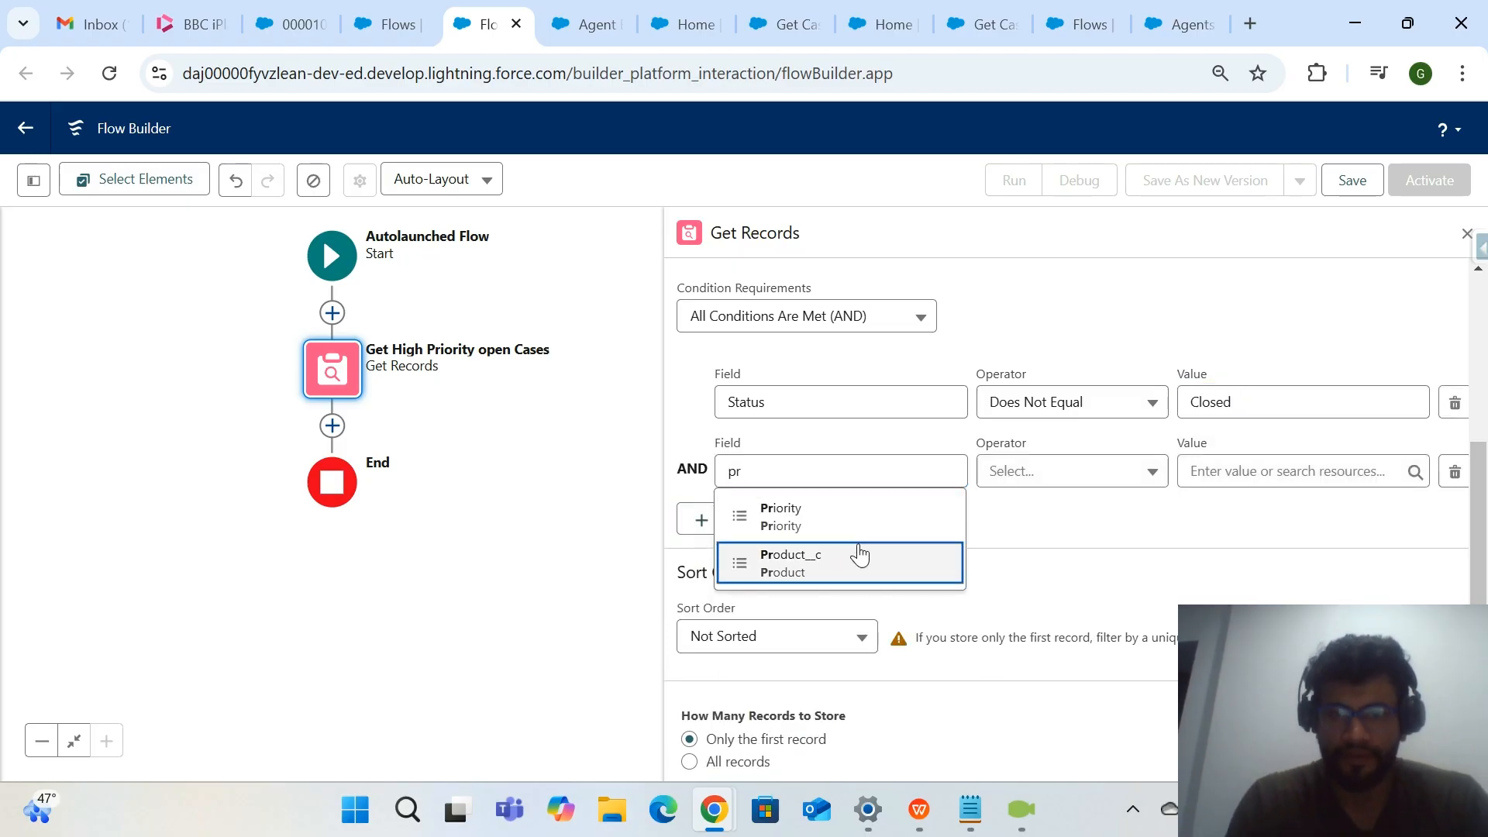
click(858, 554)
key(BackSpace)
key(BackSpace)
key(BackSpace)
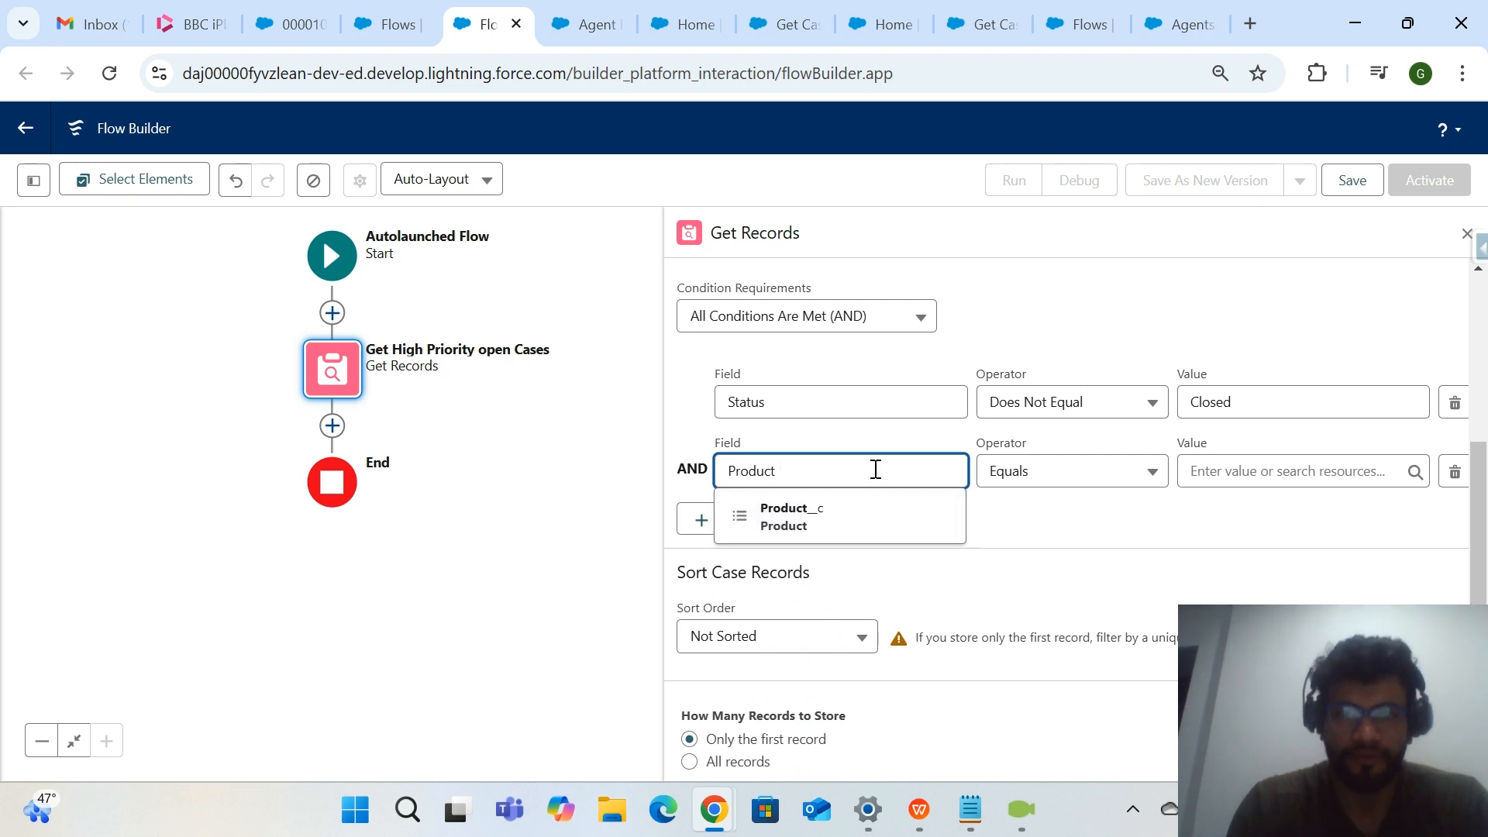
key(BackSpace)
key(BackSpace)
key(BackSpace)
key(BackSpace)
key(BackSpace)
key(BackSpace)
text(Prio)
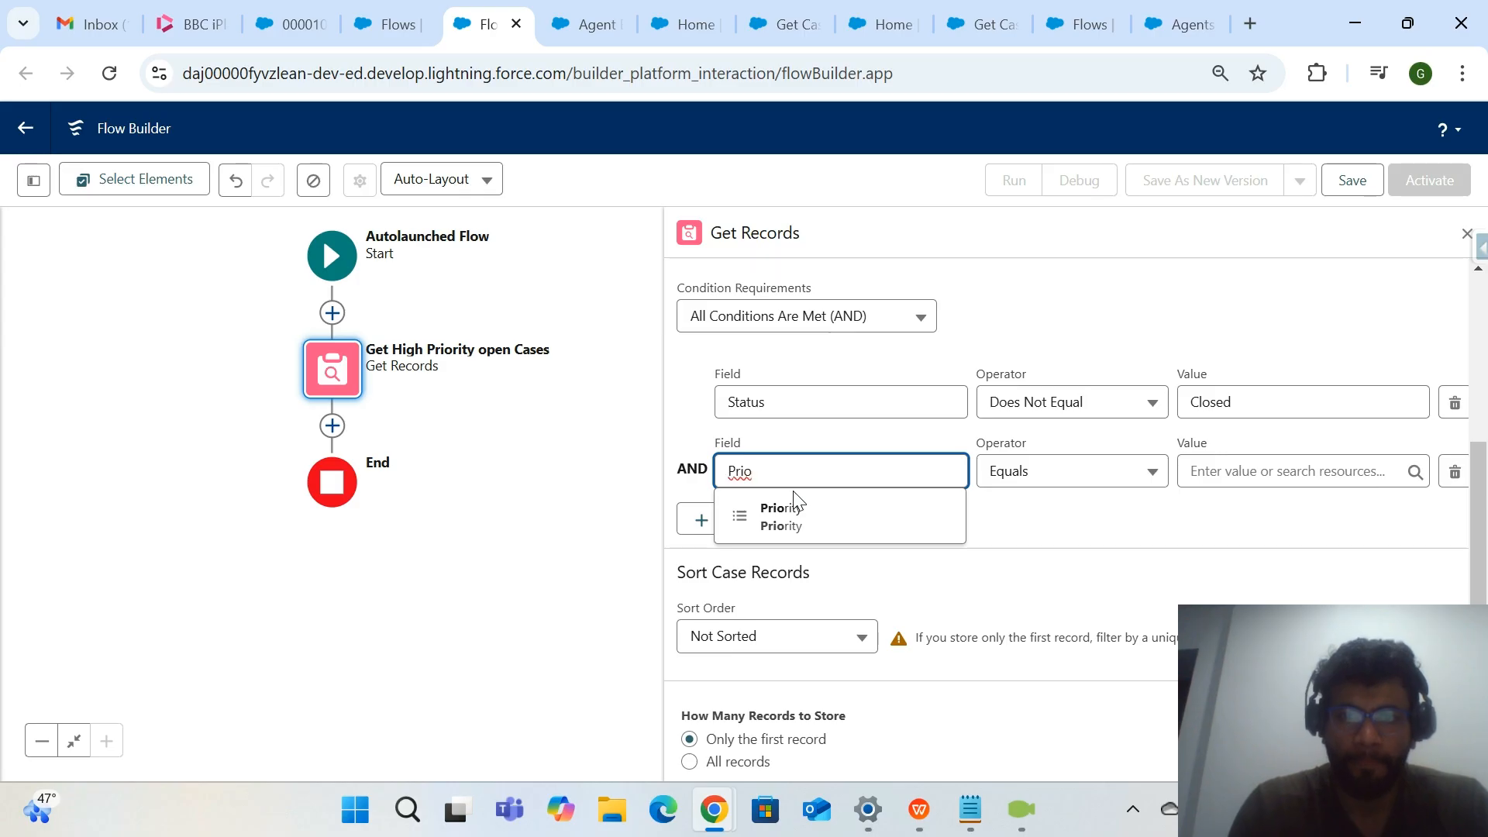
click(799, 513)
click(1205, 472)
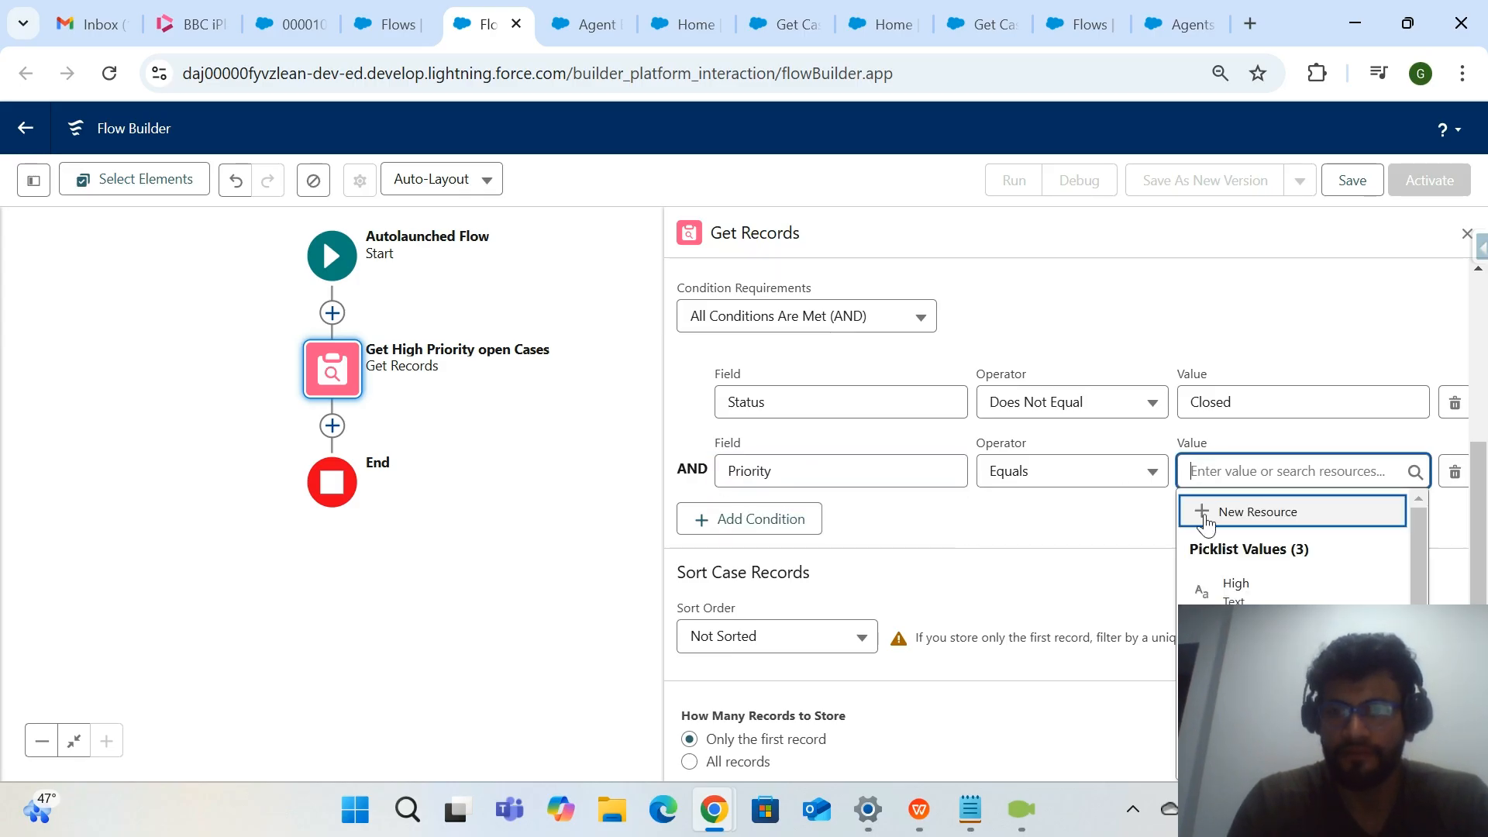
click(1216, 593)
drag(1240, 475, 1158, 477)
key(BackSpace)
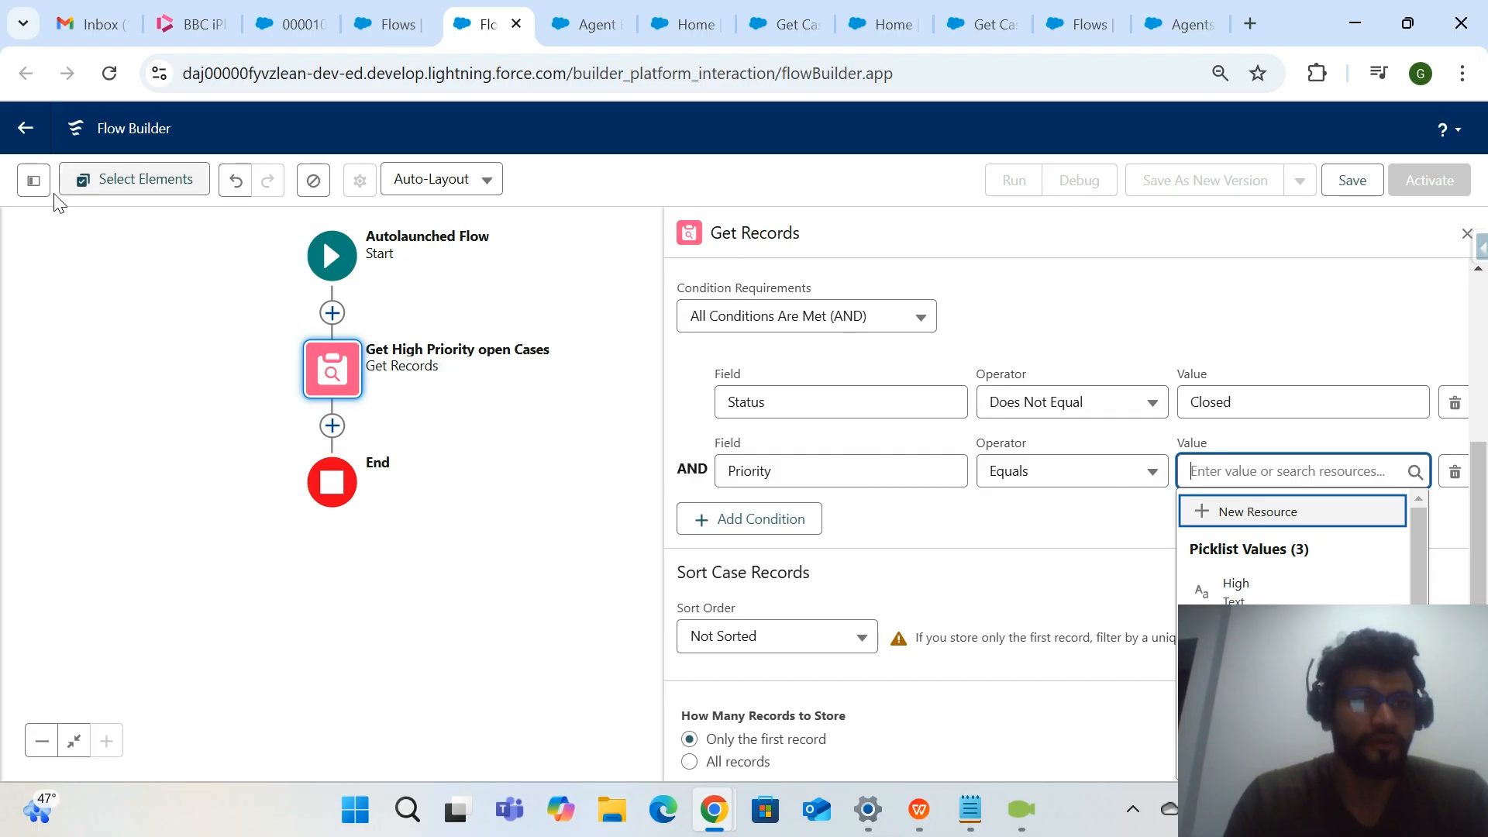
Start a new flow resource of type Variable with data type Text and make it available for input.
click(34, 180)
click(99, 378)
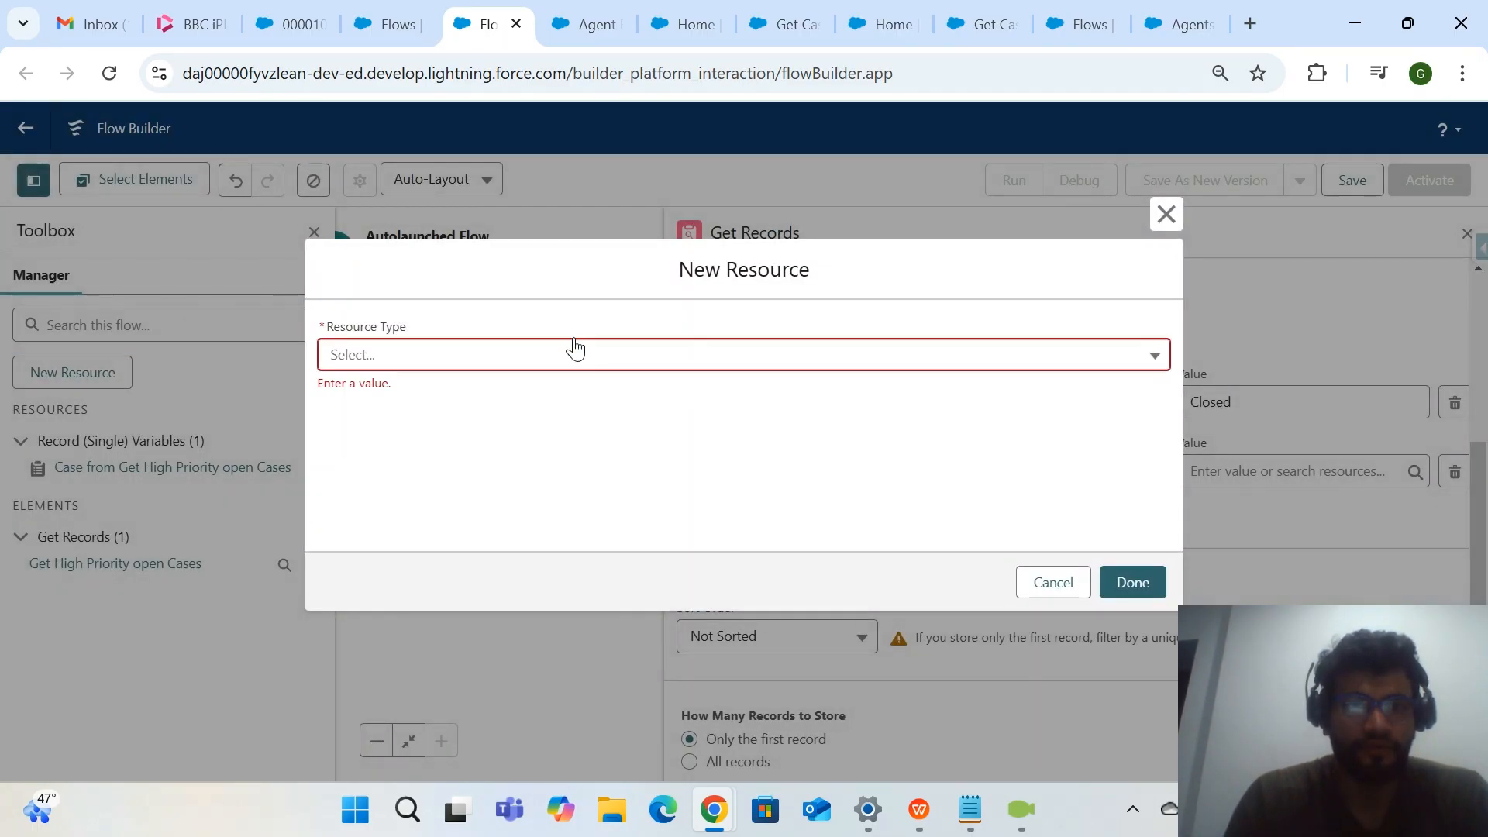
click(531, 357)
click(454, 436)
click(564, 307)
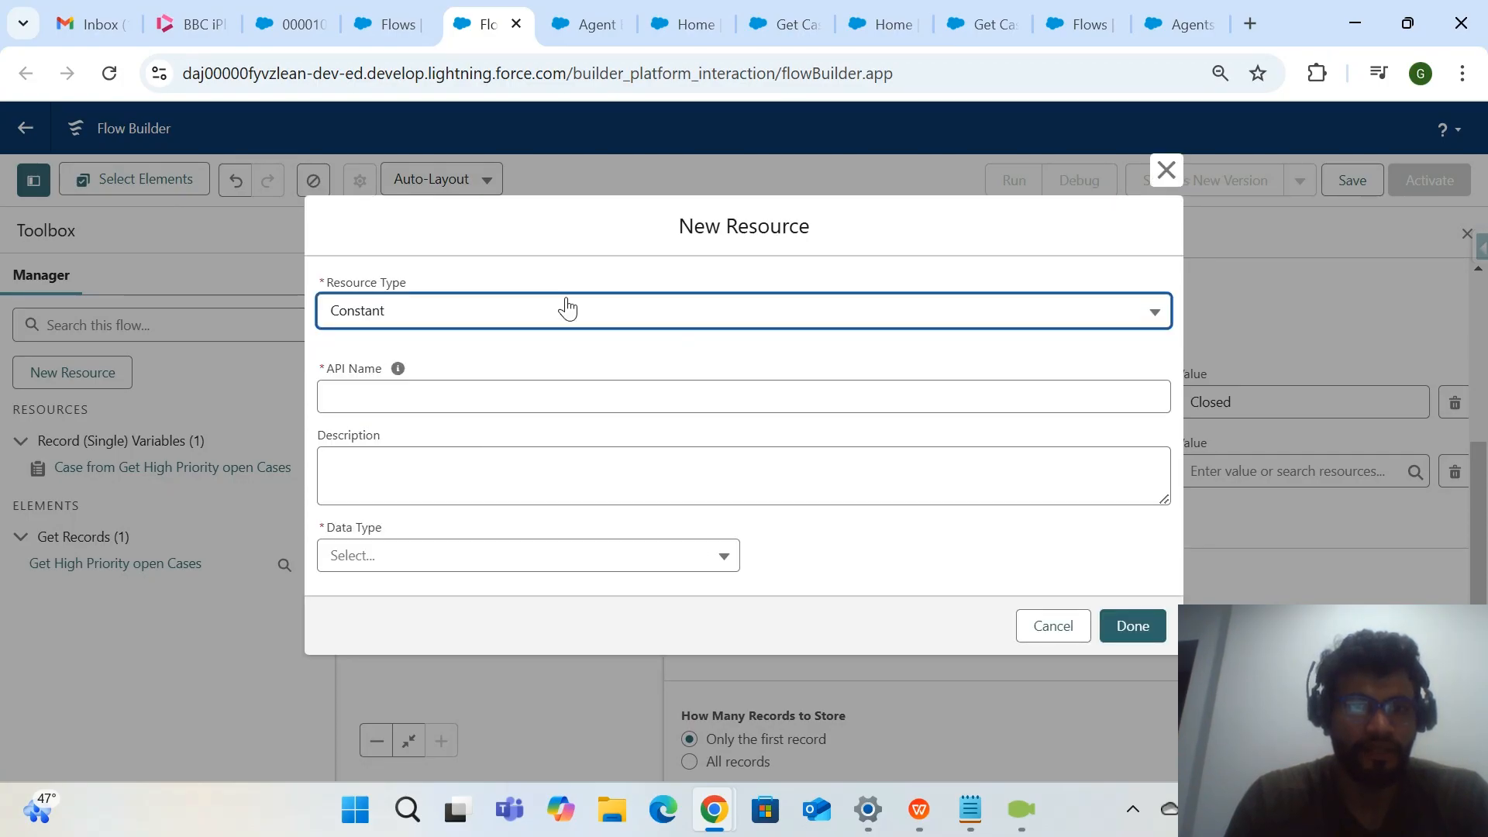
click(498, 371)
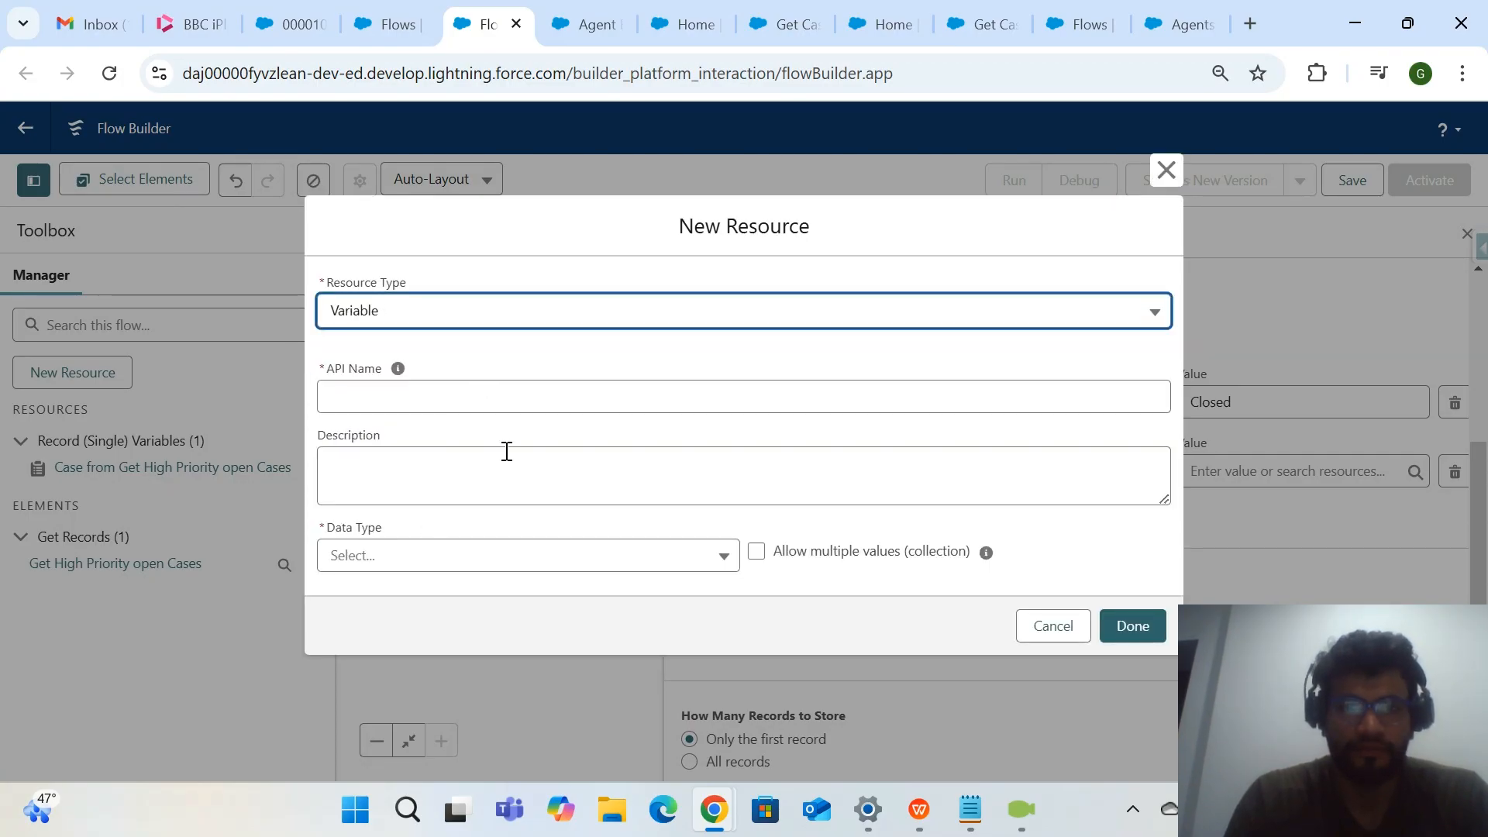
click(550, 555)
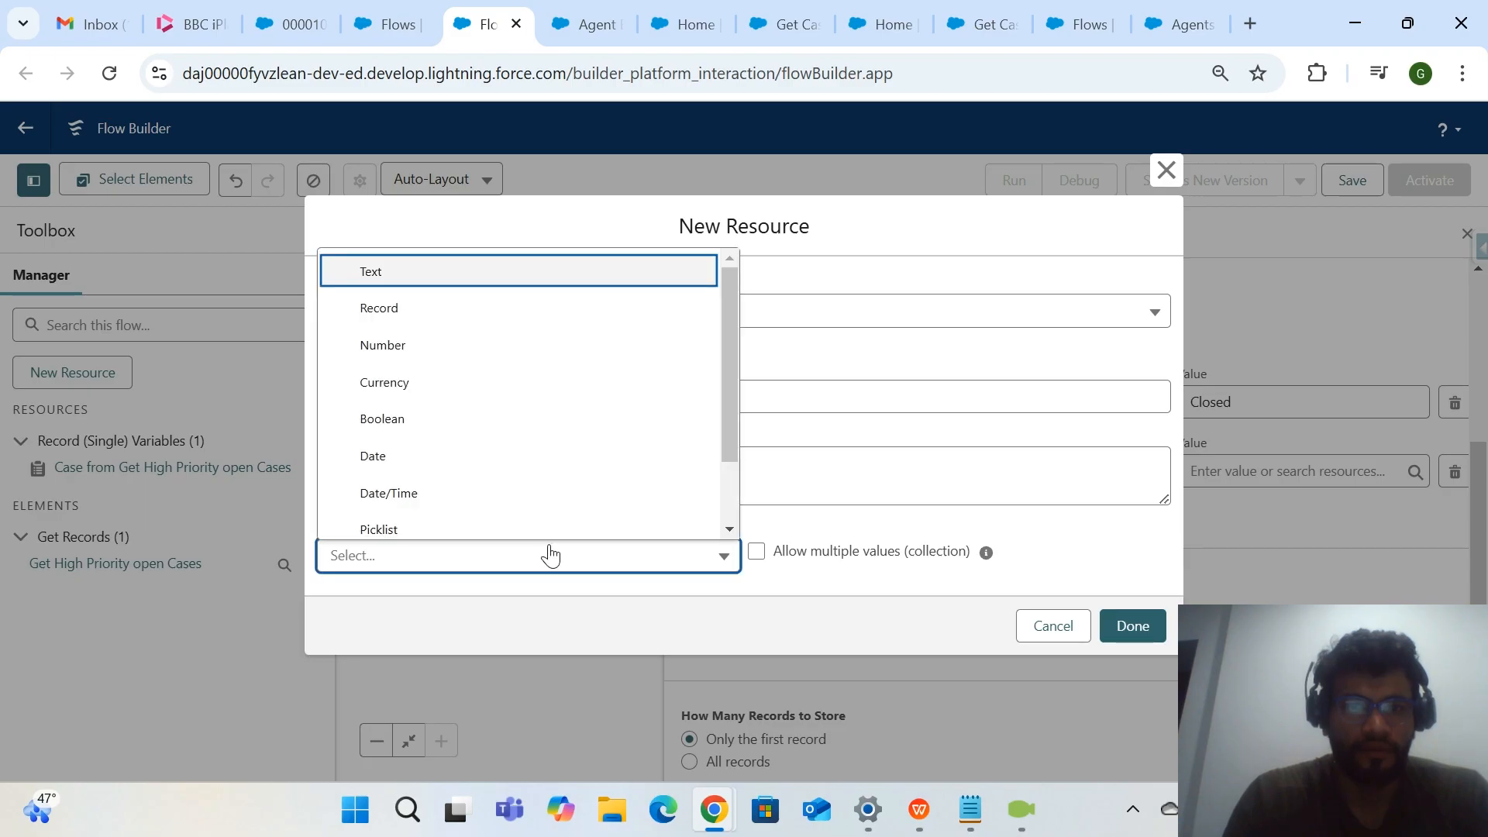
click(481, 281)
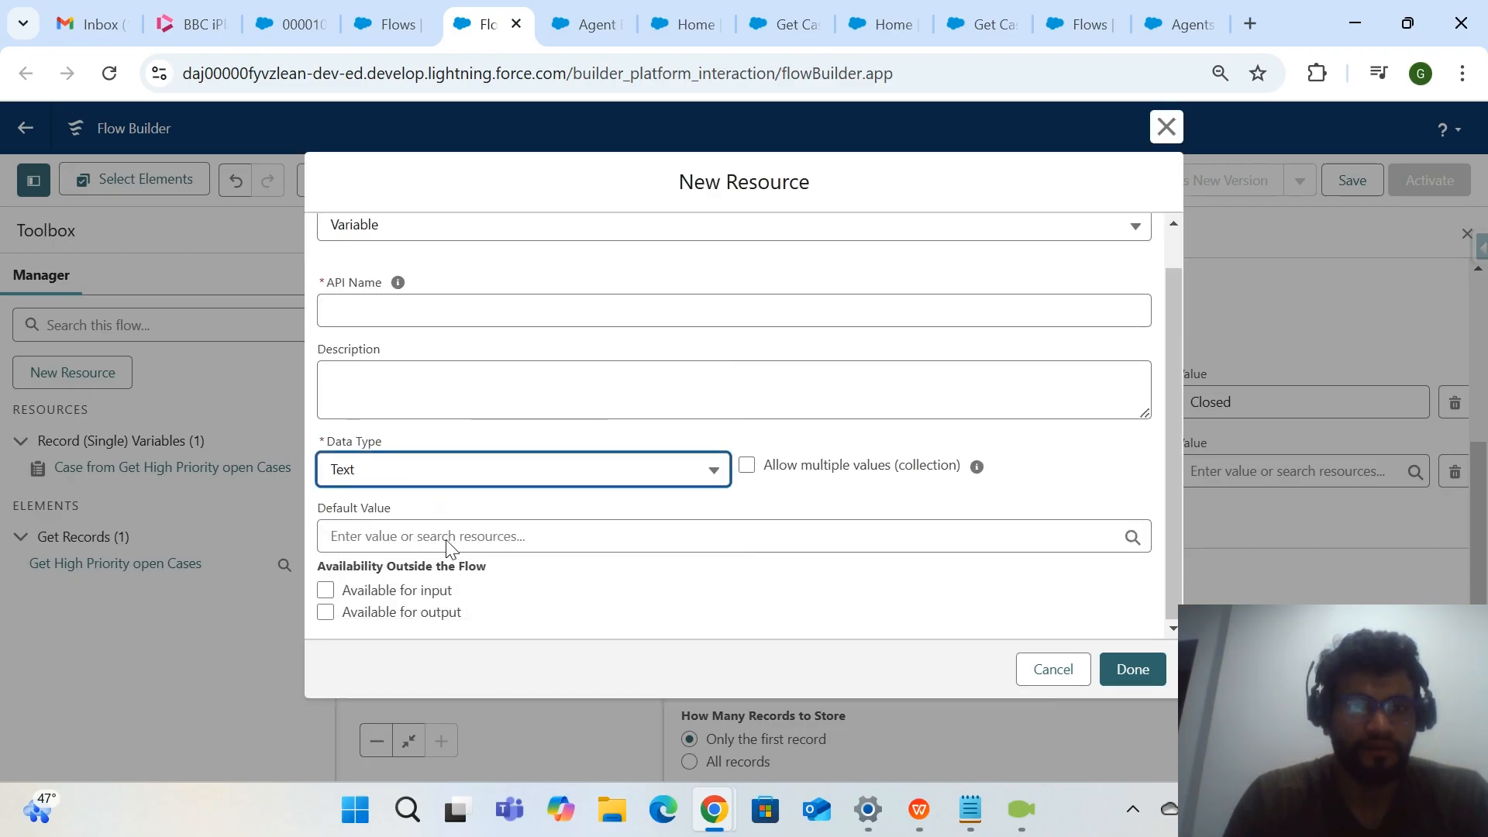
click(326, 592)
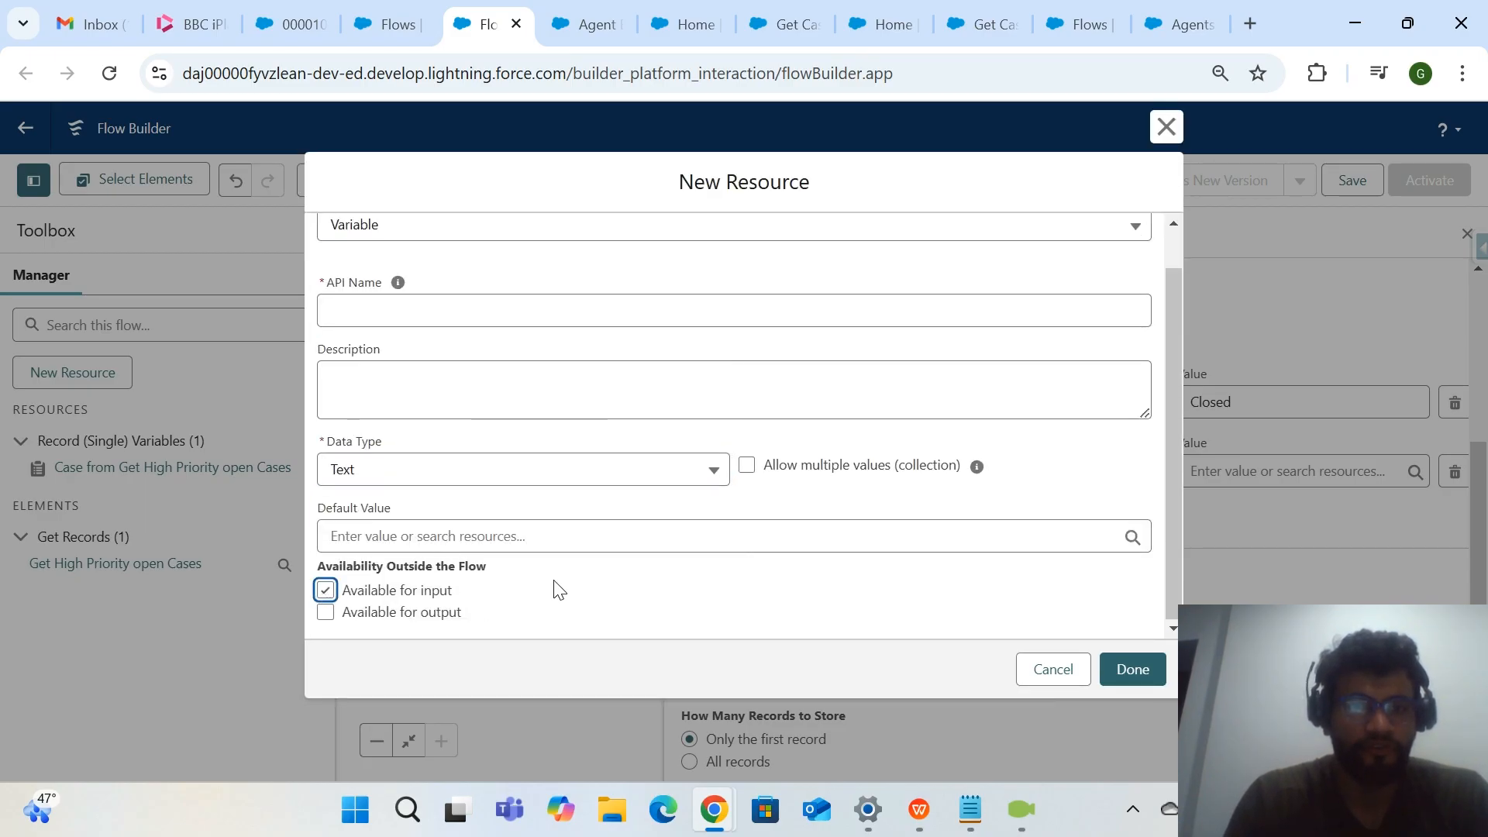
Give the new text variable the API name InputPriority and save it.
scroll(560, 590, up, 1)
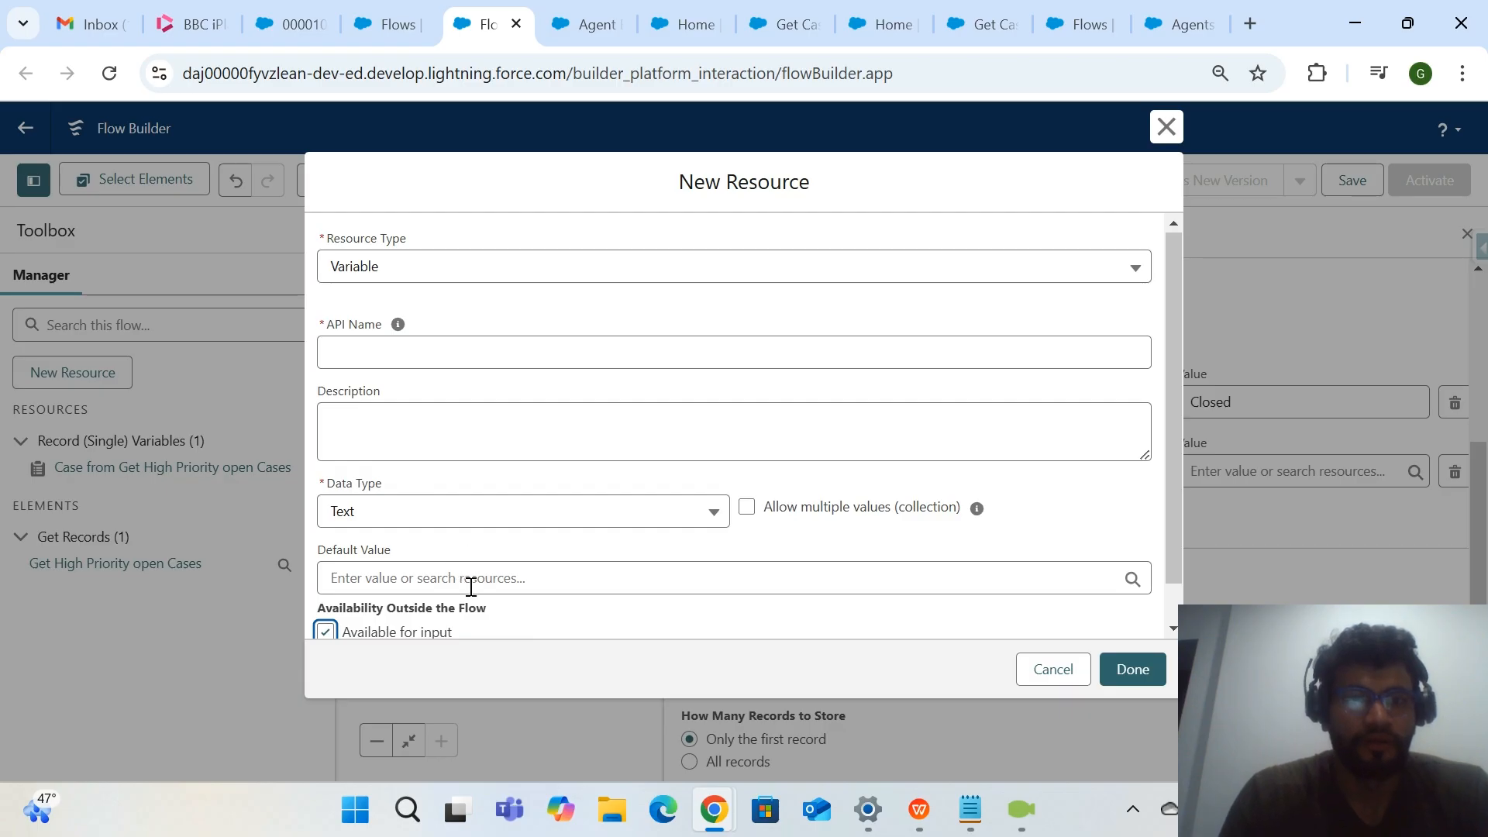
click(418, 343)
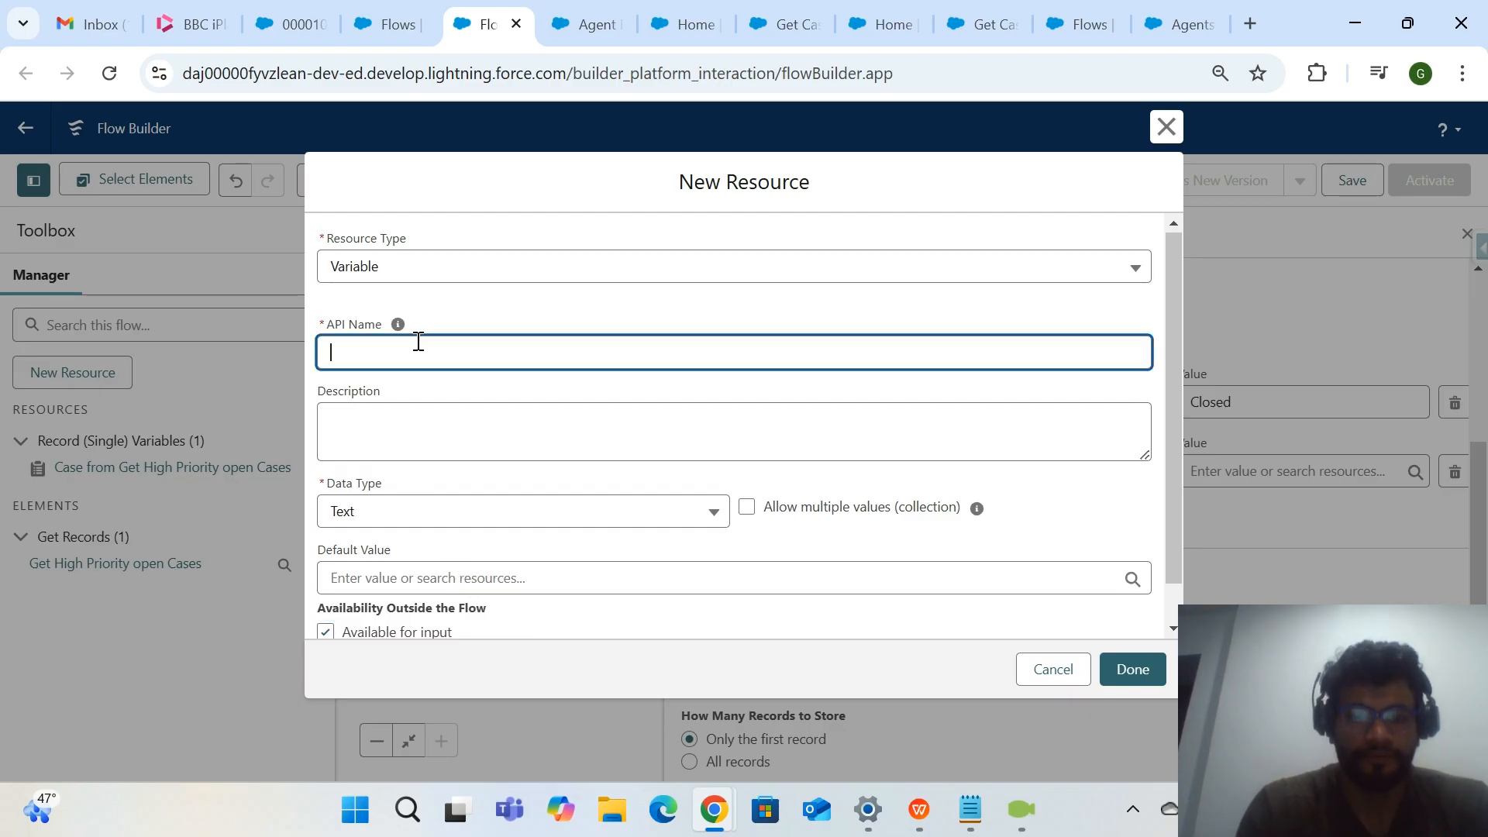
text(In)
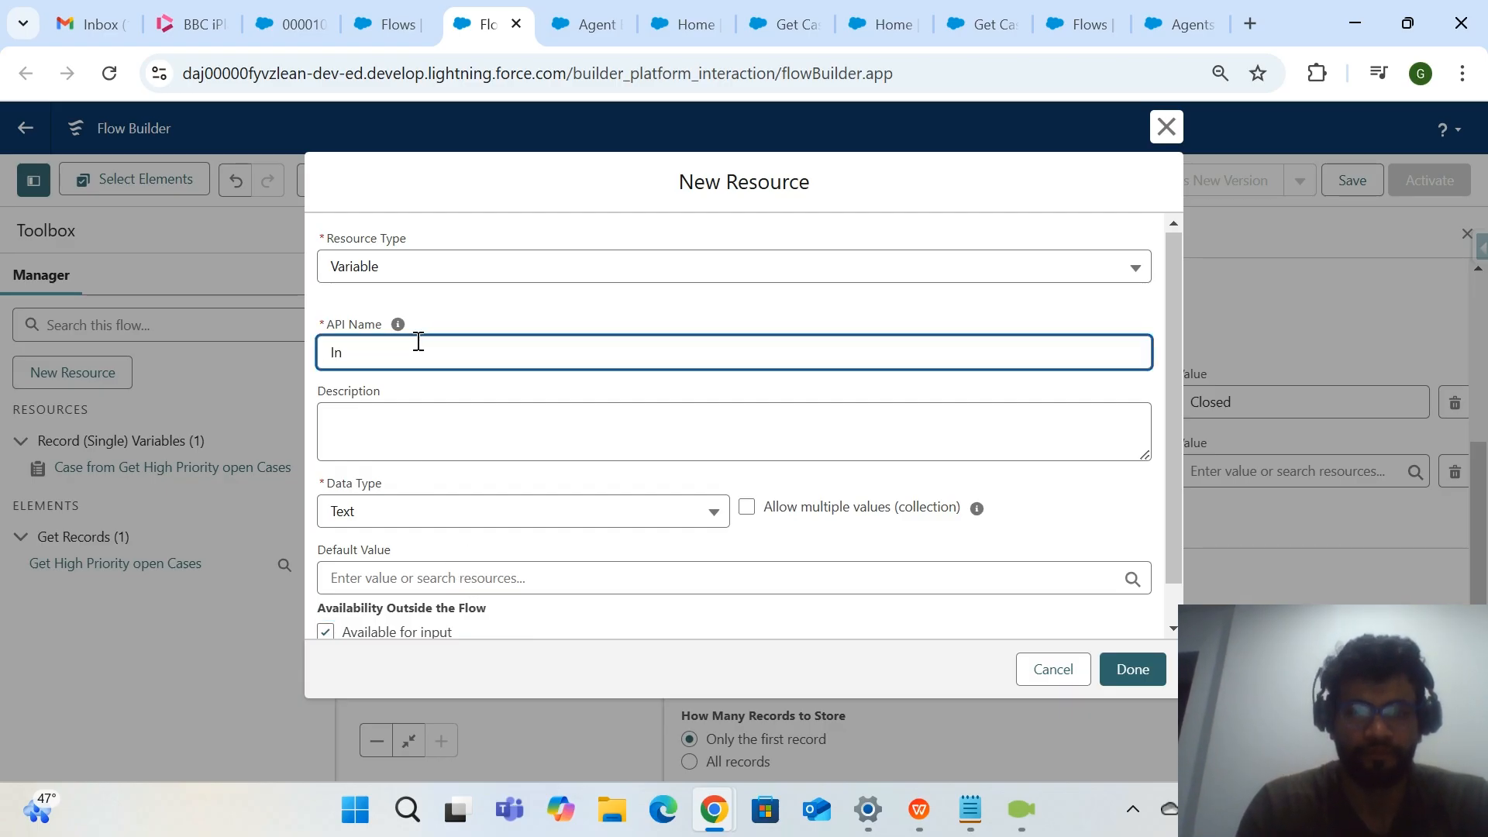
text(outPriority)
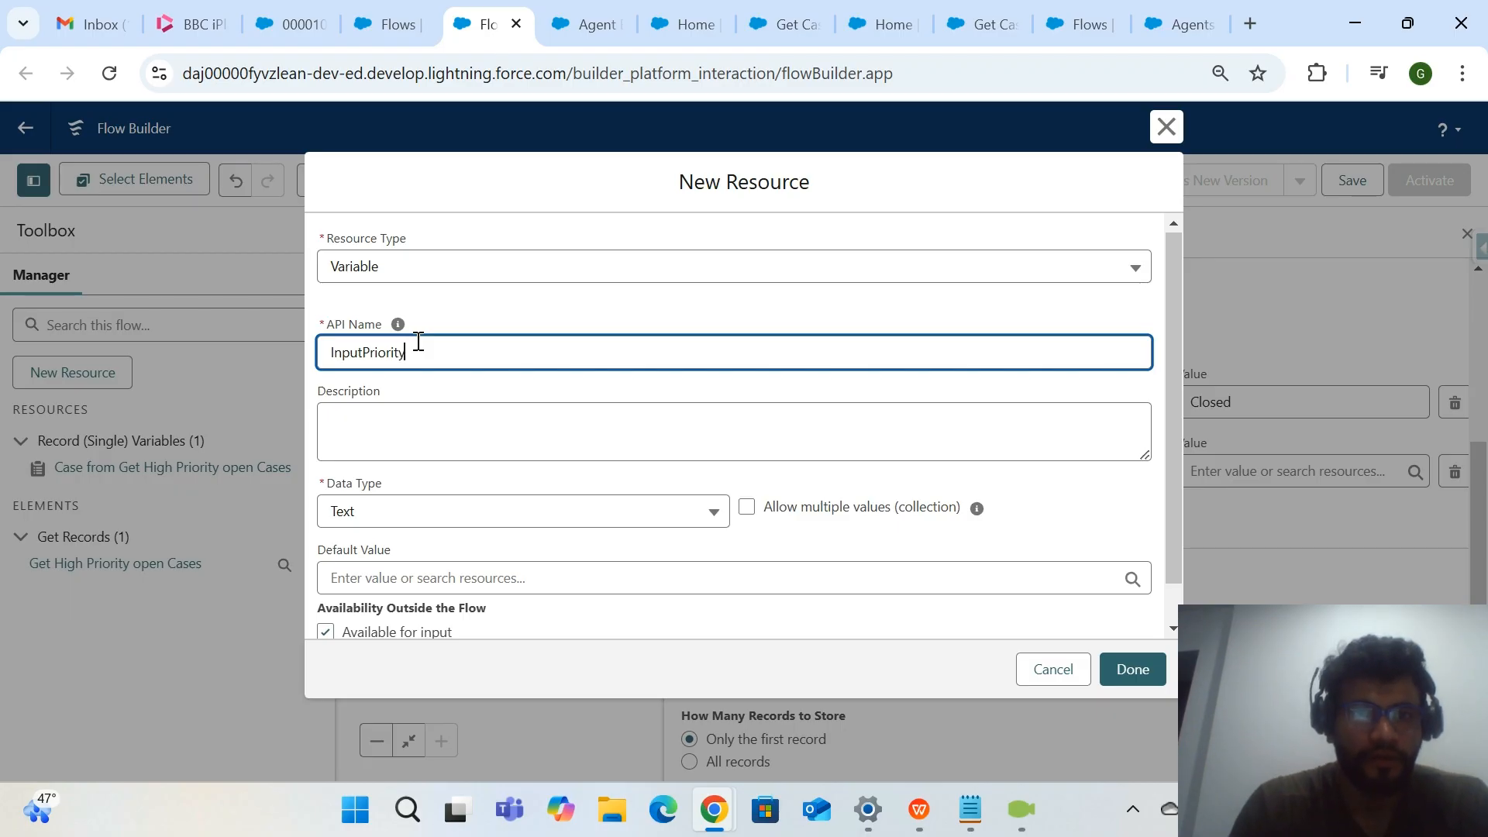
click(468, 387)
scroll(482, 431, down, 1)
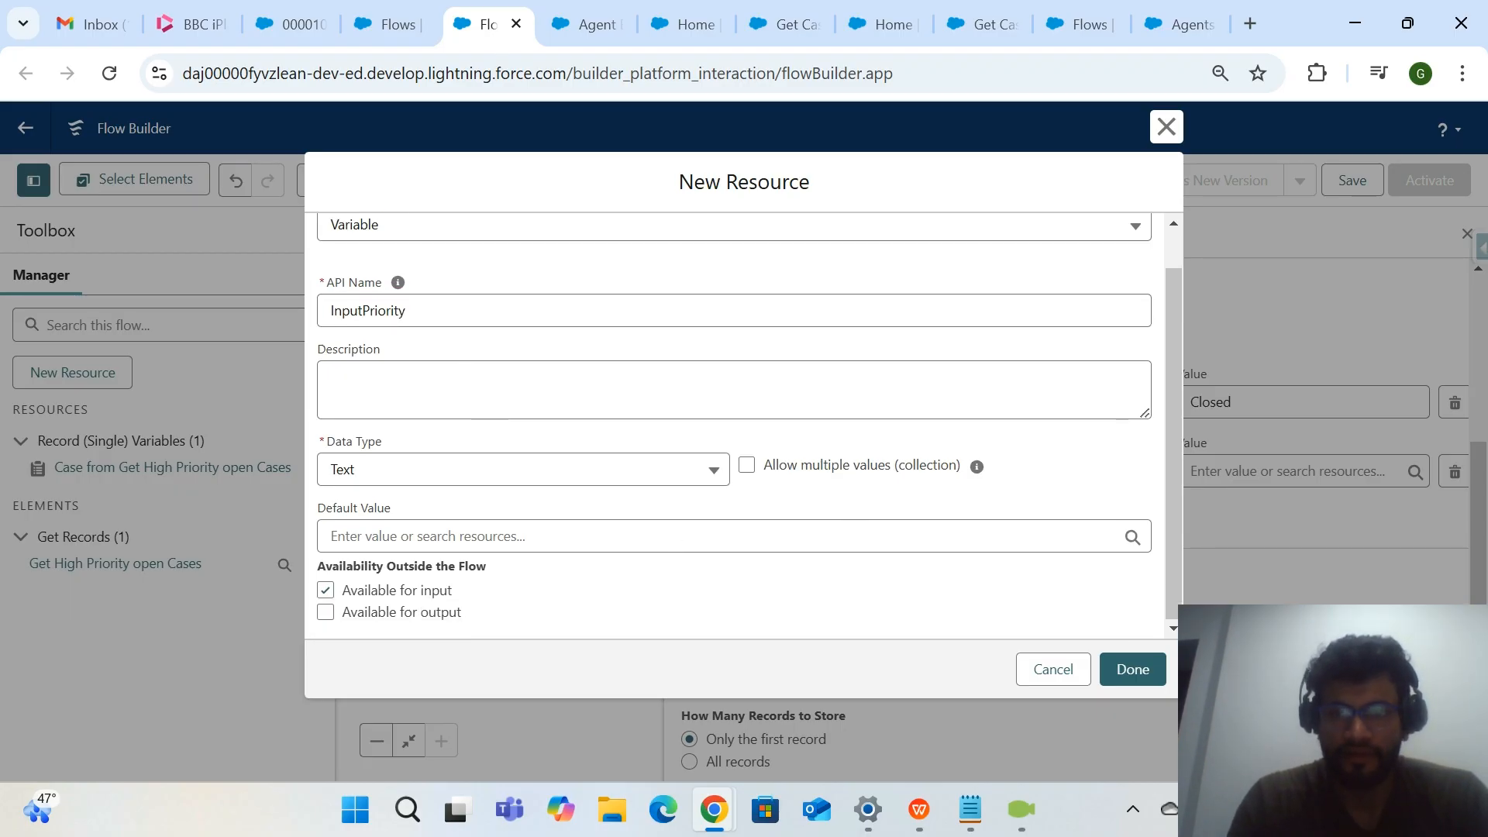
click(1133, 668)
Set the value of the Priority filter condition to the InputPriority variable and close the element's settings.
click(1244, 472)
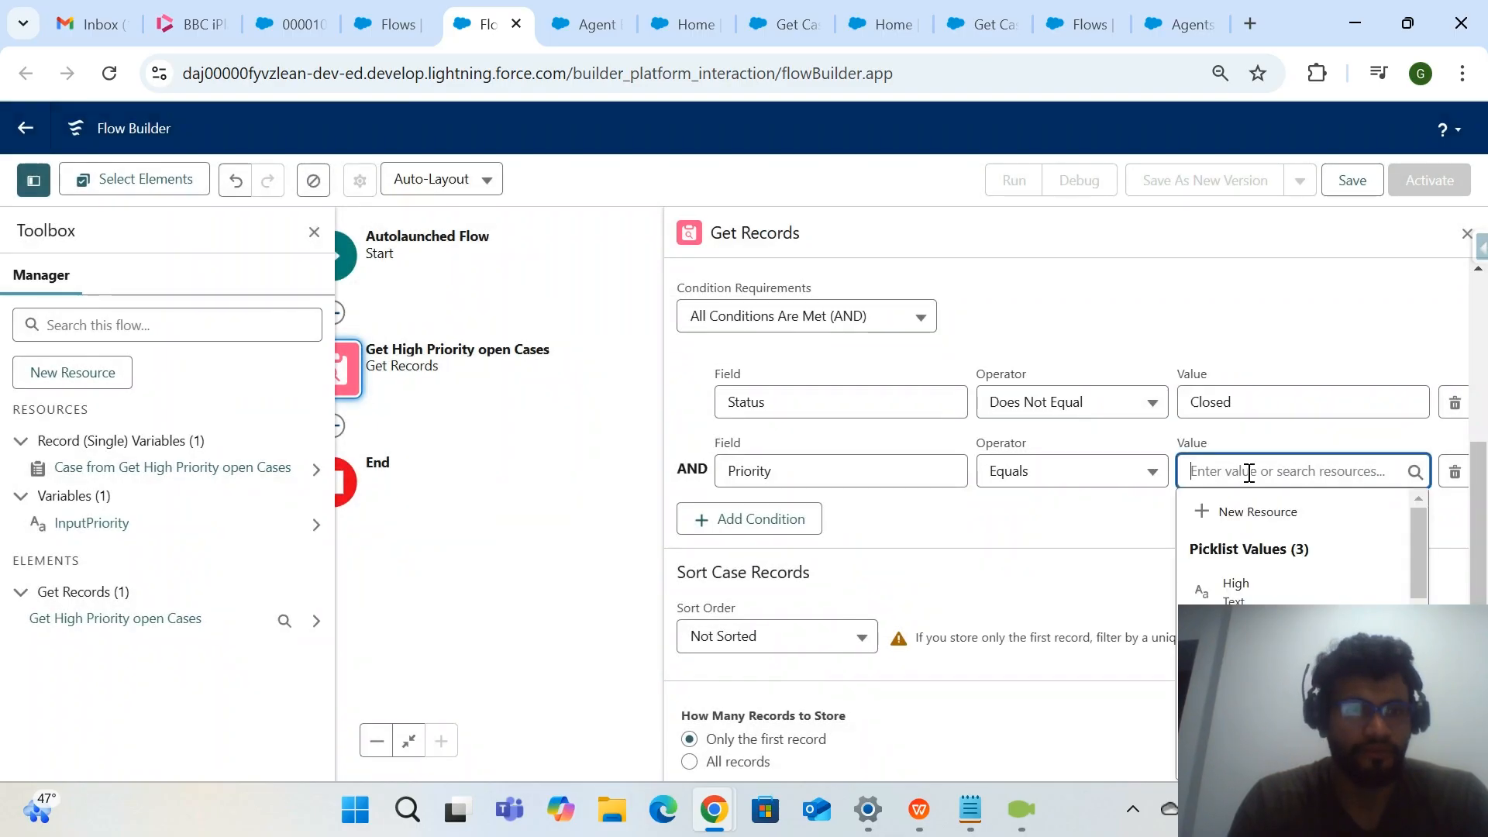
text(in)
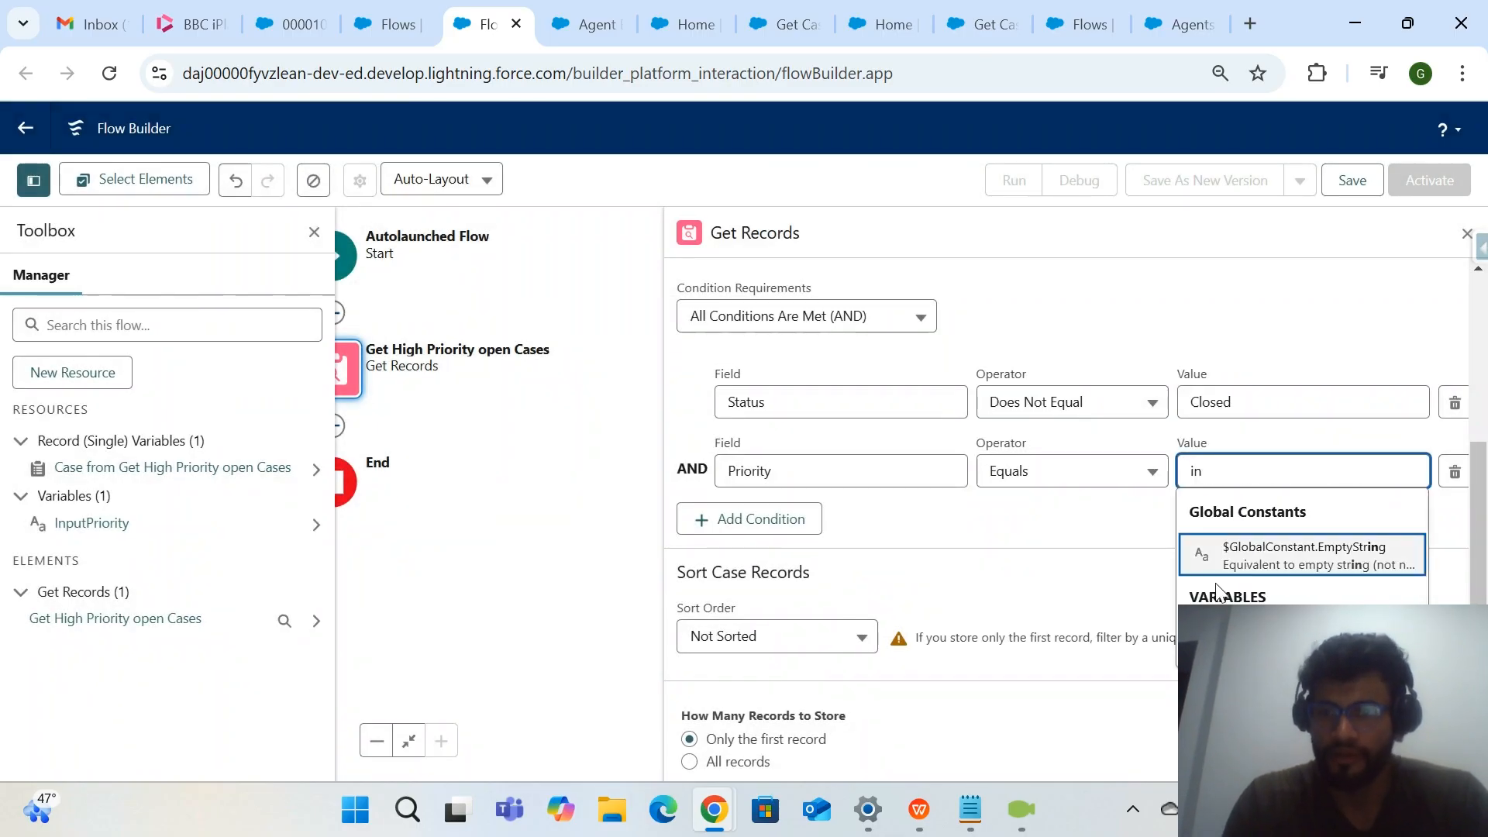
click(1232, 638)
drag(424, 465, 579, 505)
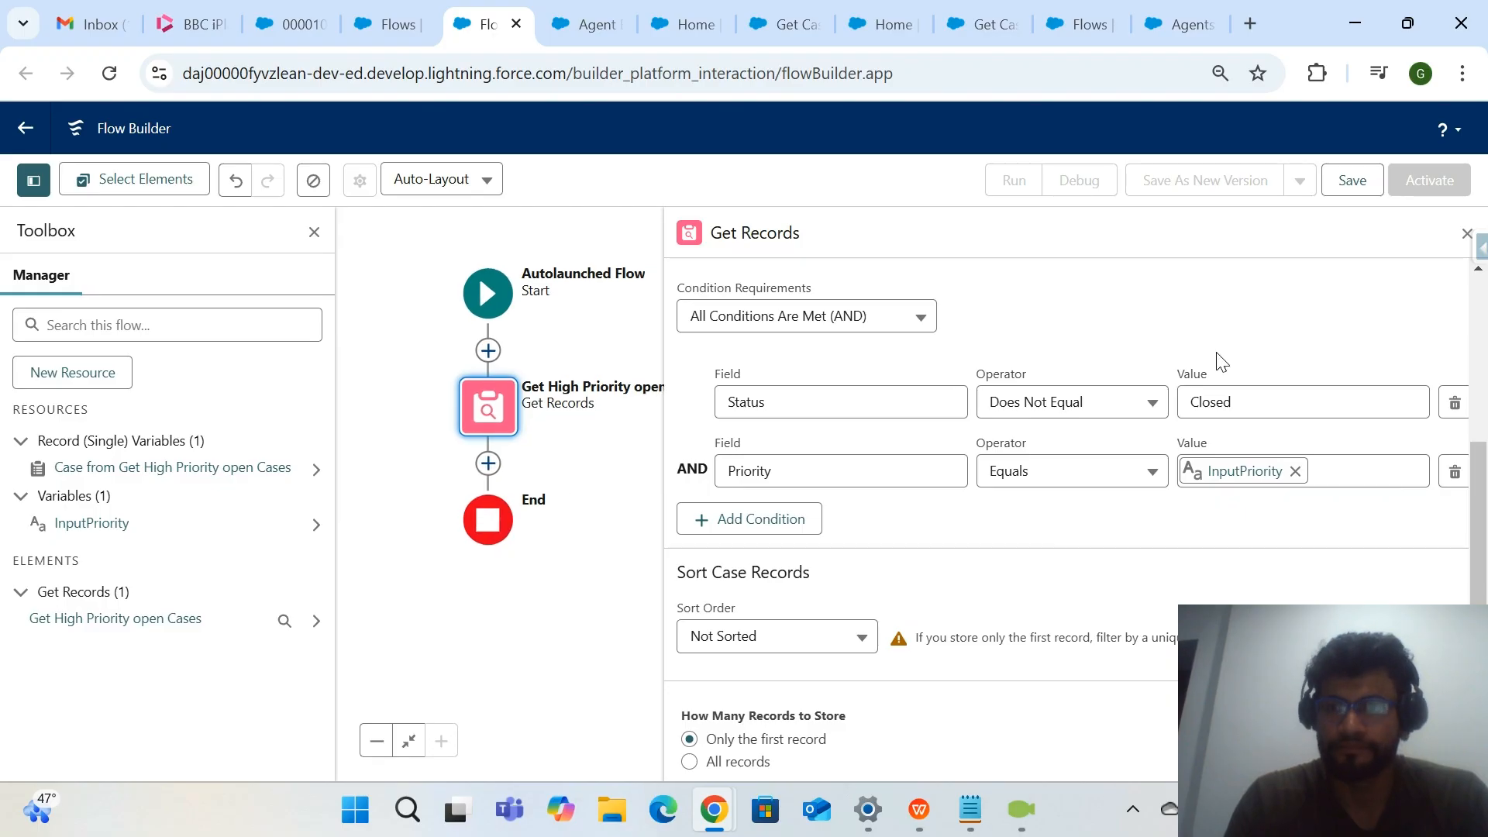
click(1467, 234)
Reopen Get High Priority open Cases for editing and store all records, choosing fields and letting Salesforce do the rest.
click(487, 463)
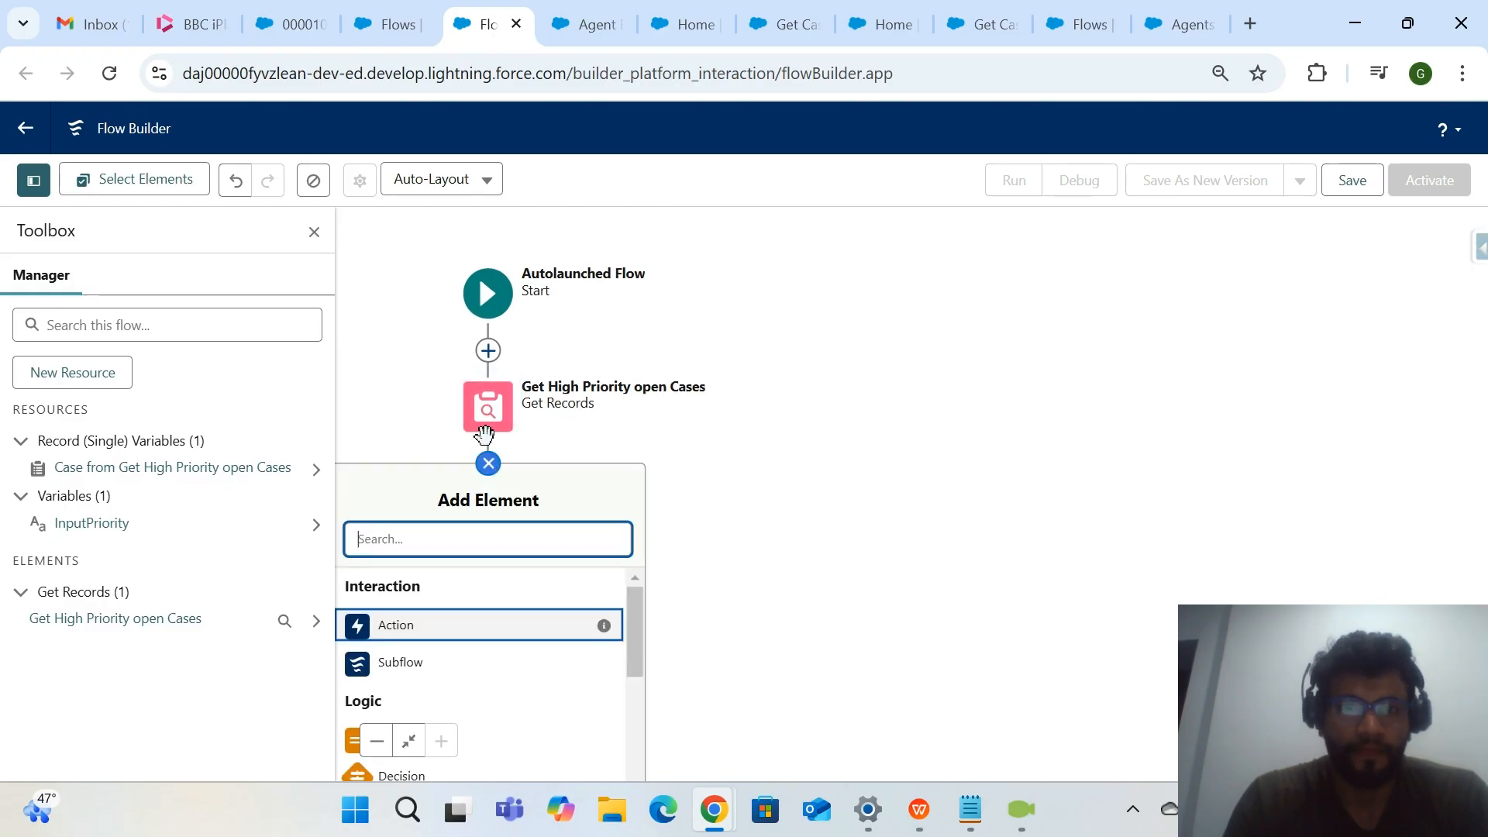
click(486, 415)
double_click(490, 420)
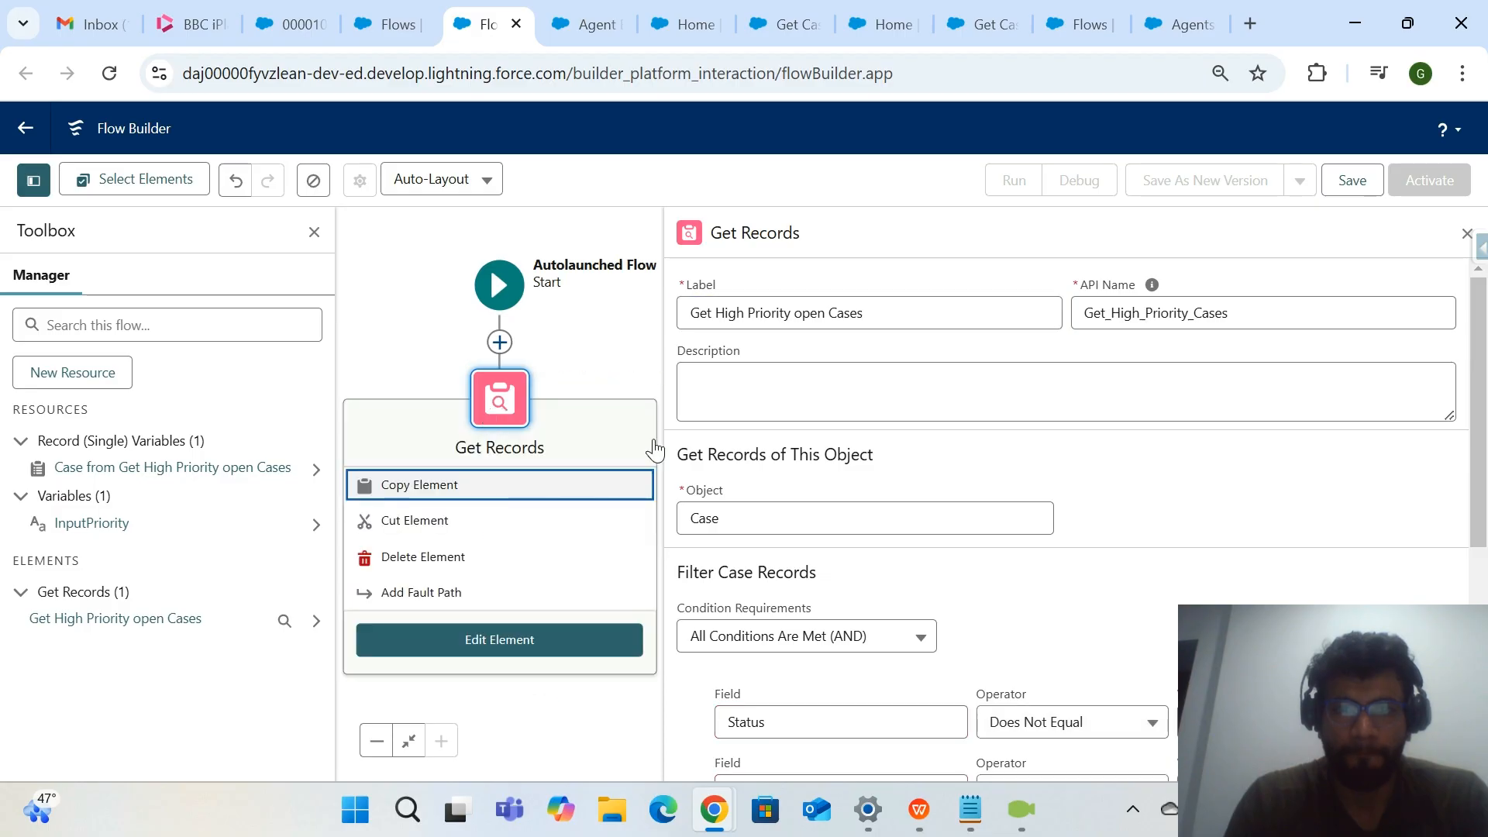
scroll(922, 521, down, 2)
scroll(922, 522, down, 3)
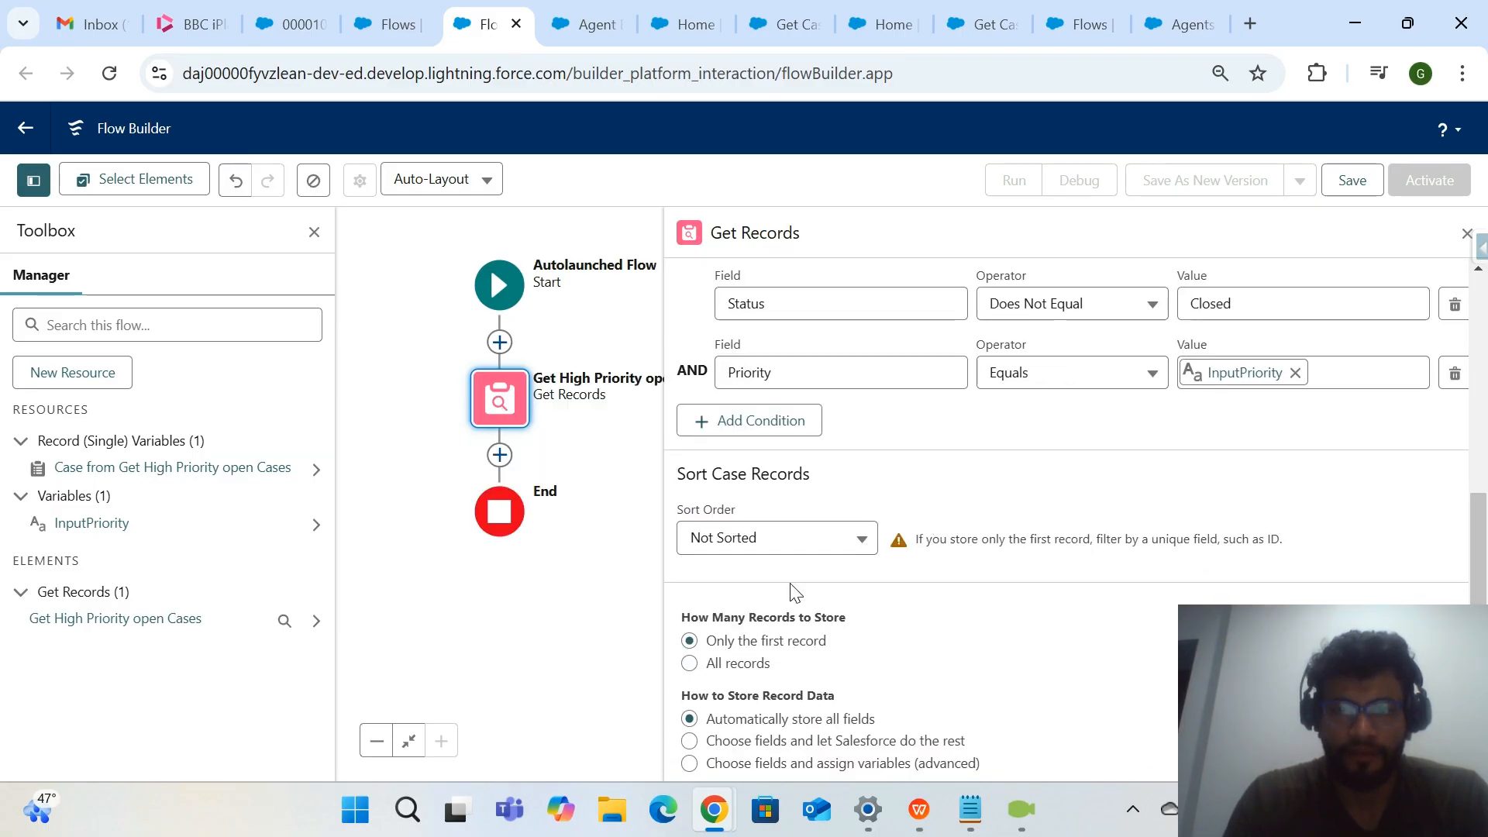
click(689, 663)
click(689, 741)
scroll(702, 750, down, 3)
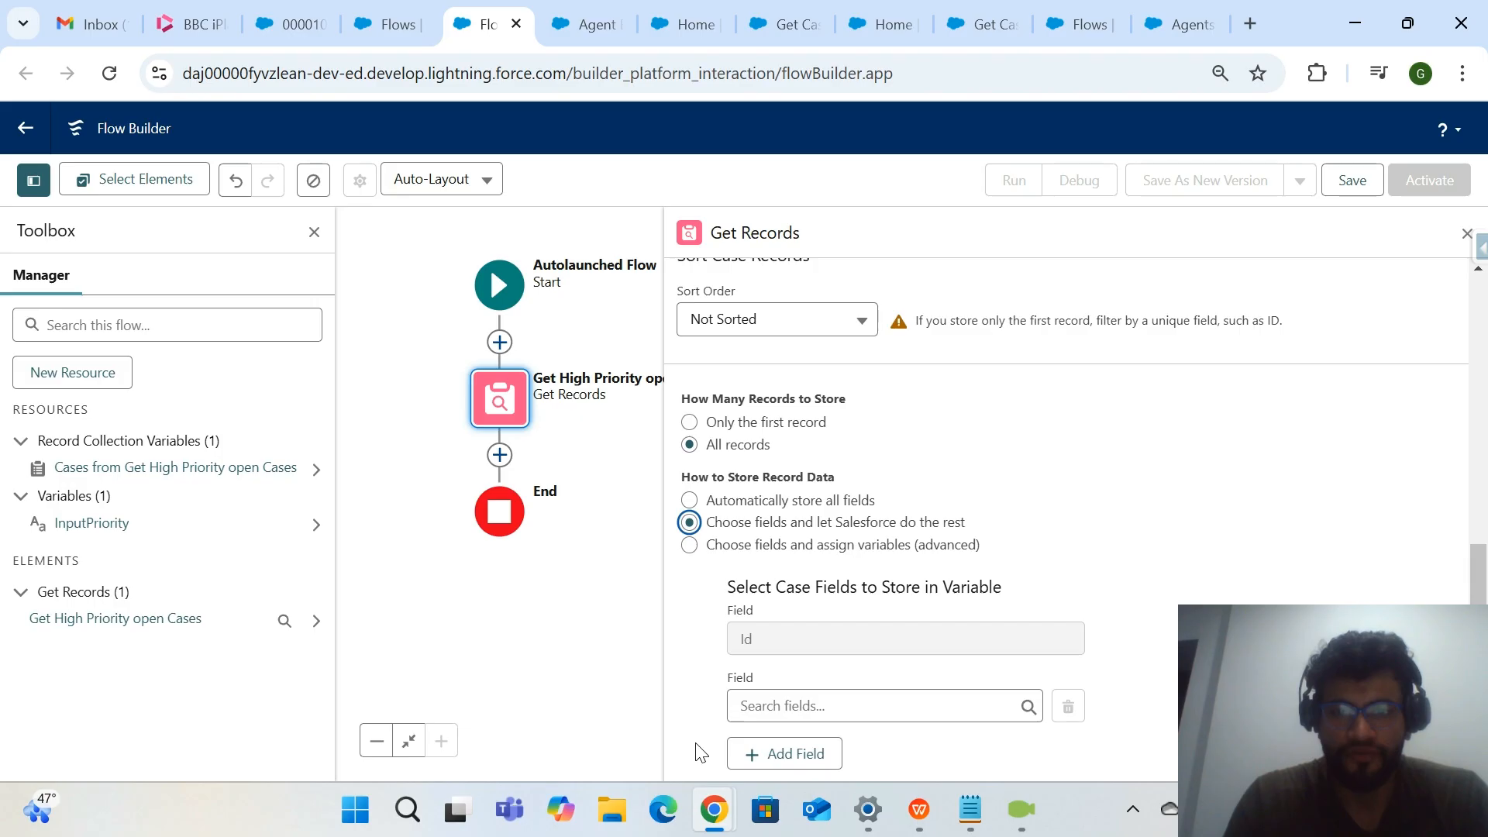
Set CaseNumber as the first additional case field stored by Get High Priority open Cases.
click(813, 705)
text(Clo)
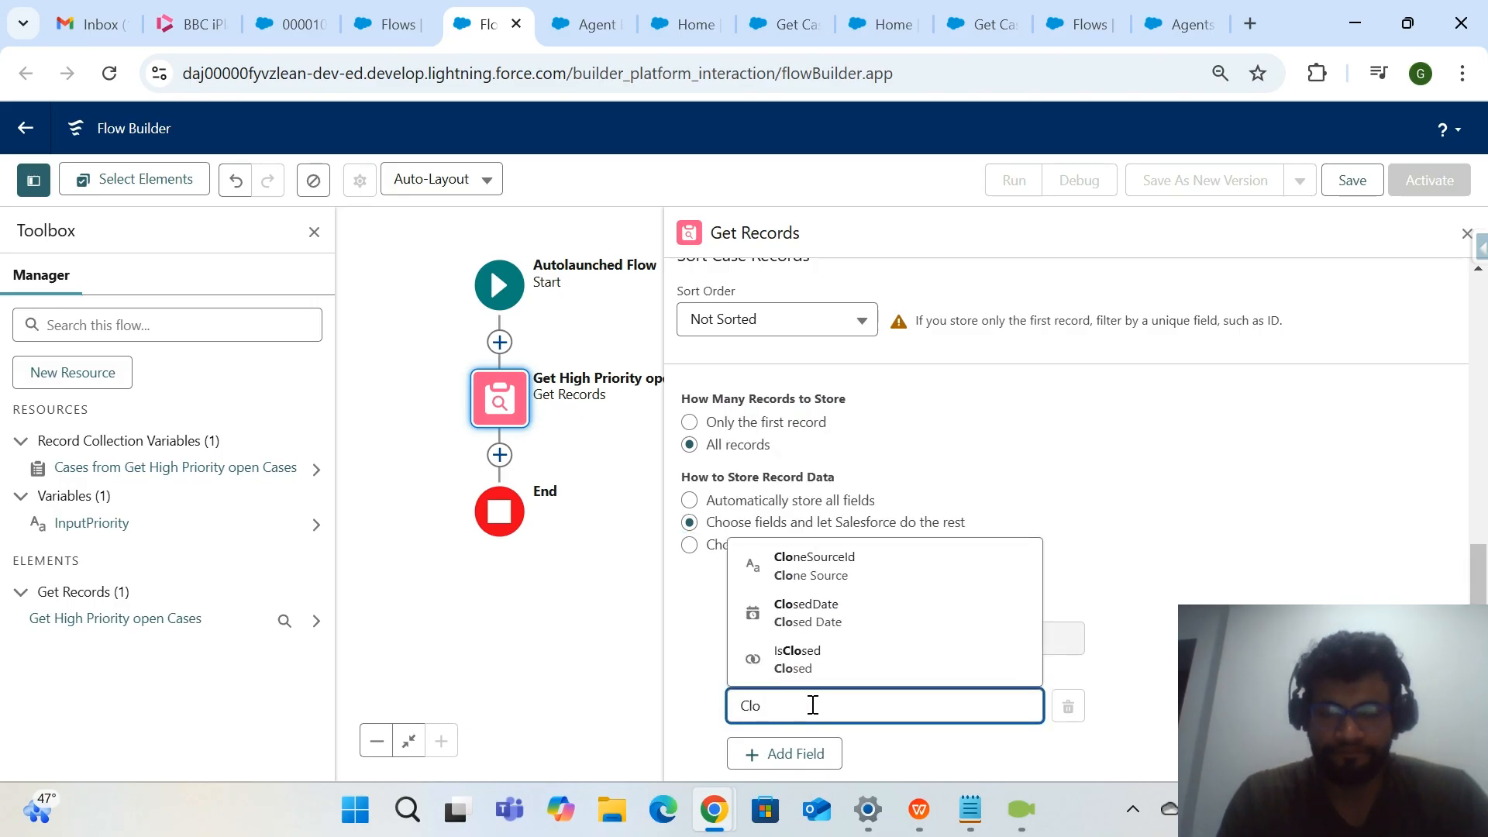
key(BackSpace)
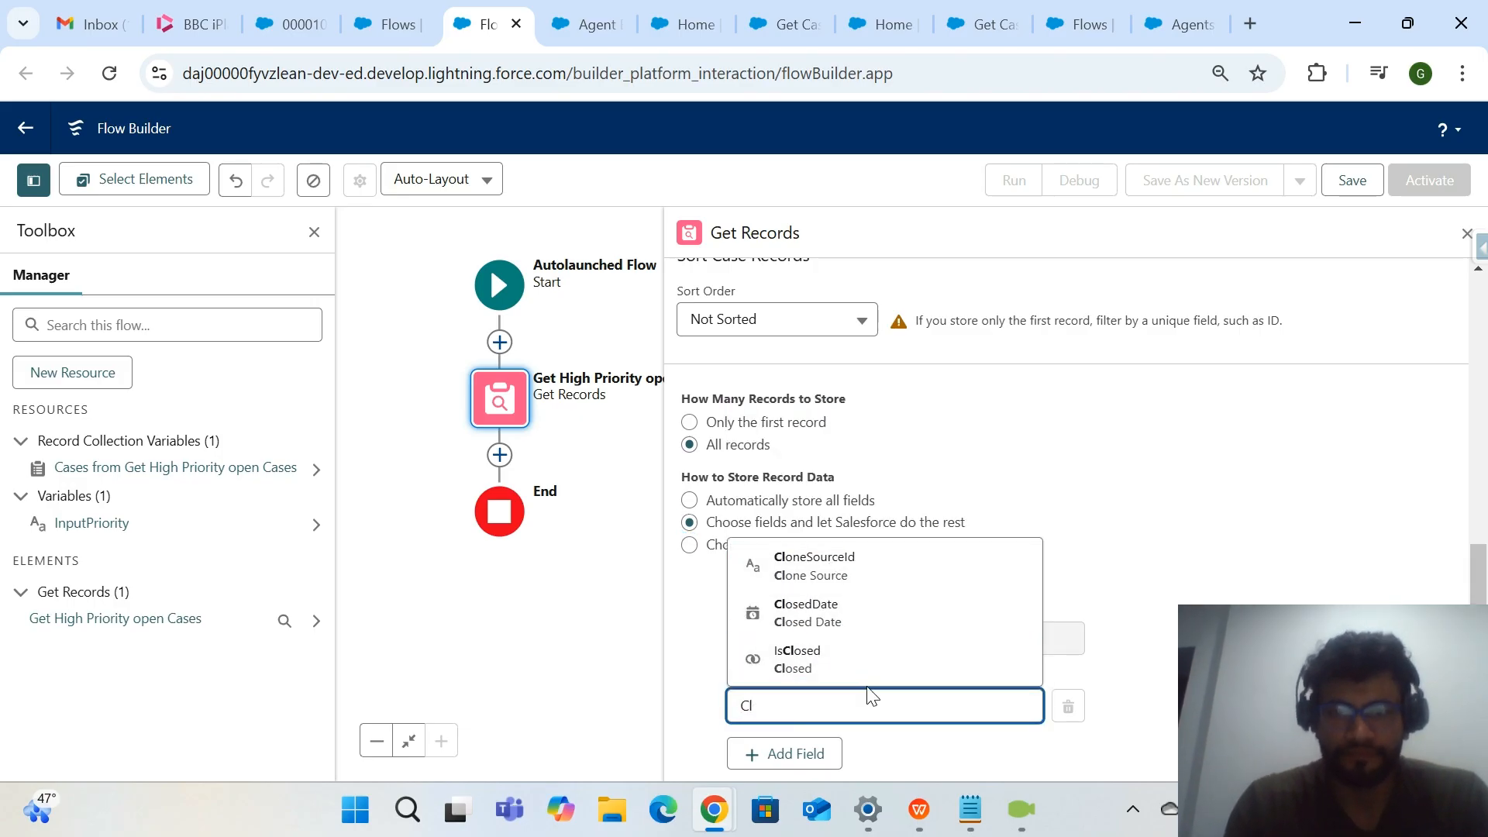
key(BackSpace)
text(ase)
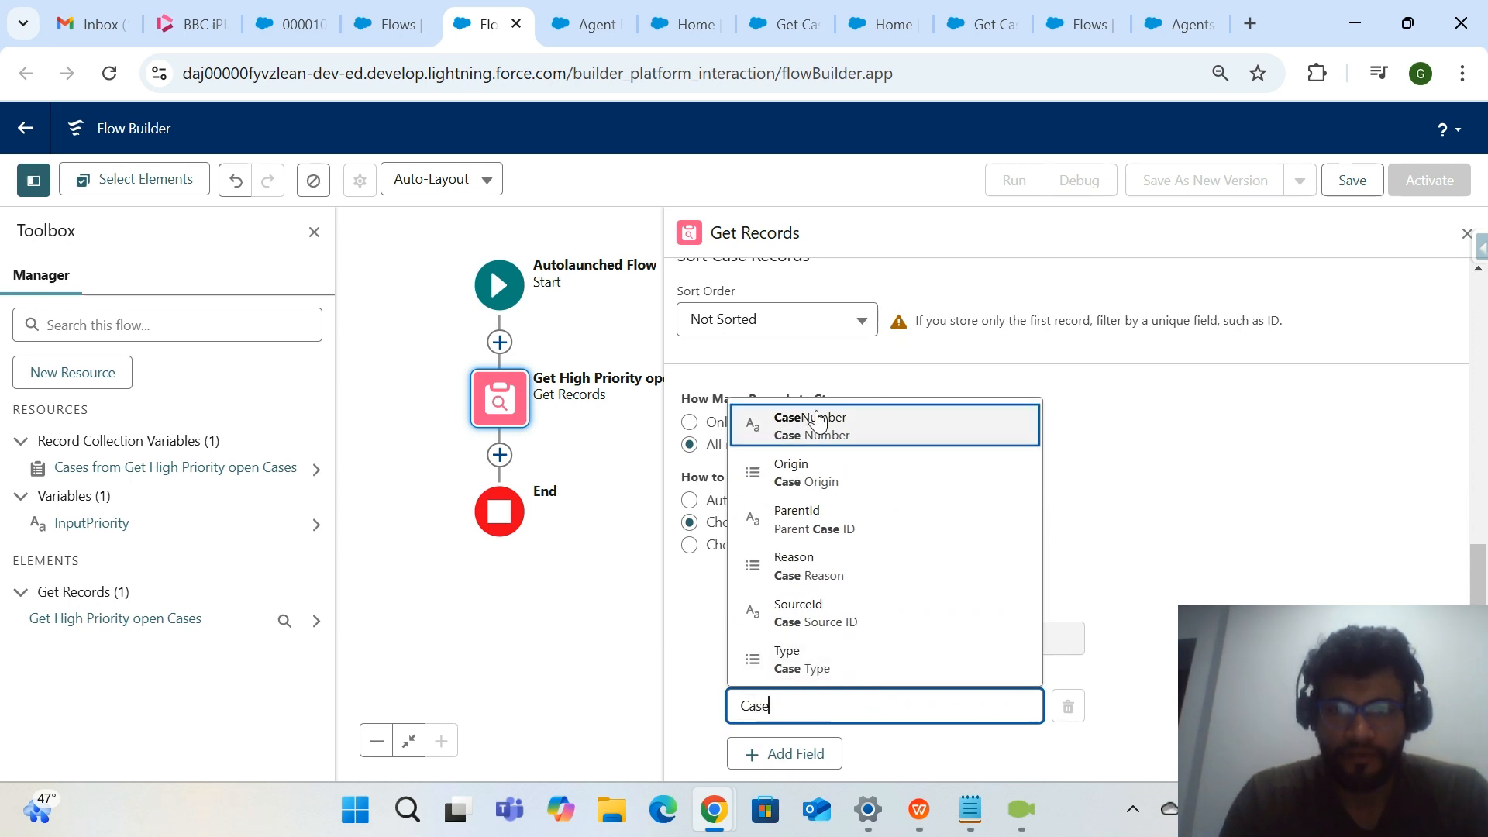
click(822, 423)
click(943, 756)
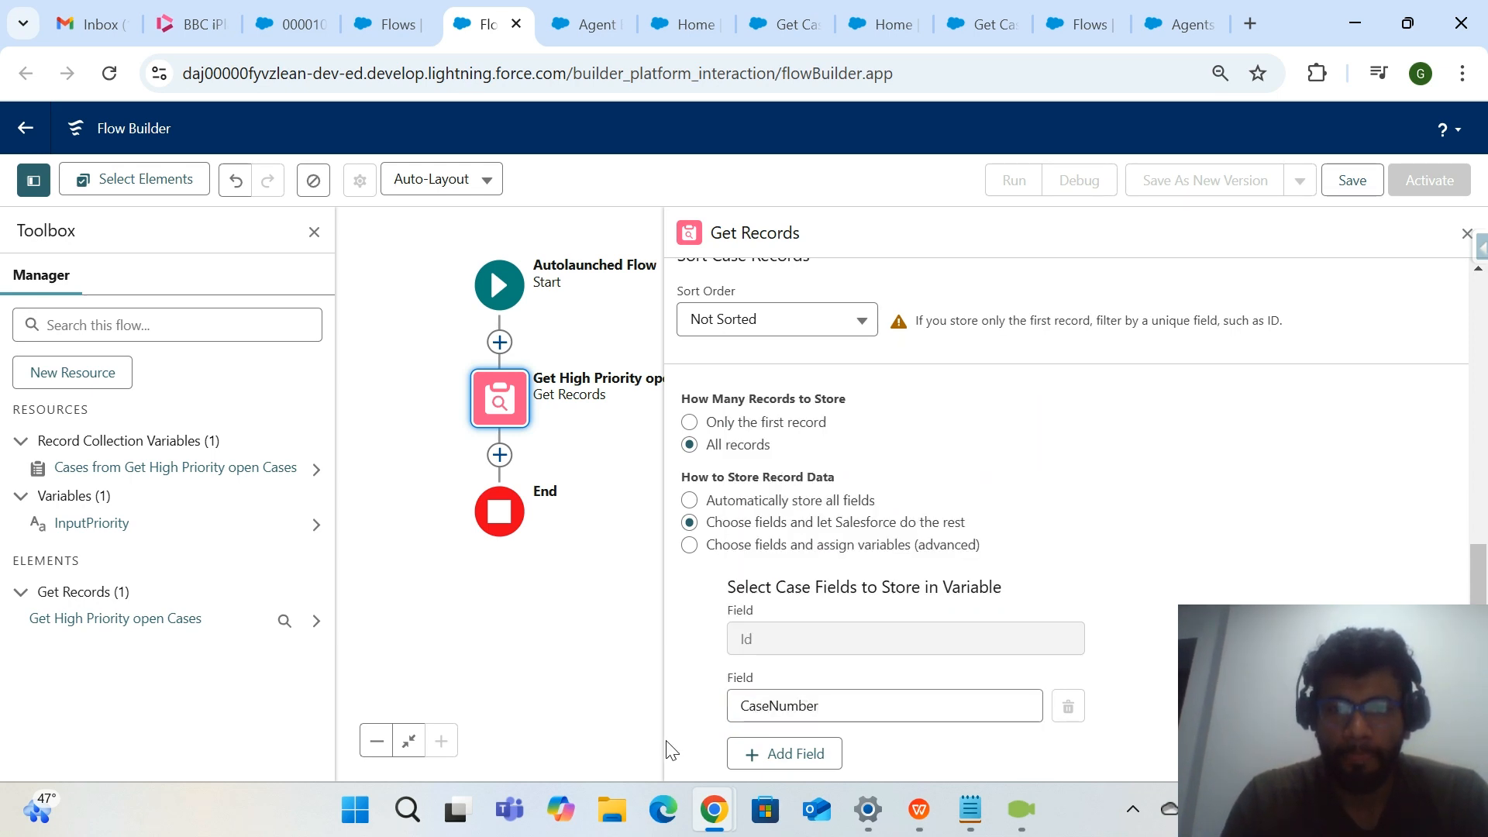
Add another stored case field and set it to Priority.
click(732, 755)
scroll(807, 648, down, 1)
click(814, 694)
text(Pr)
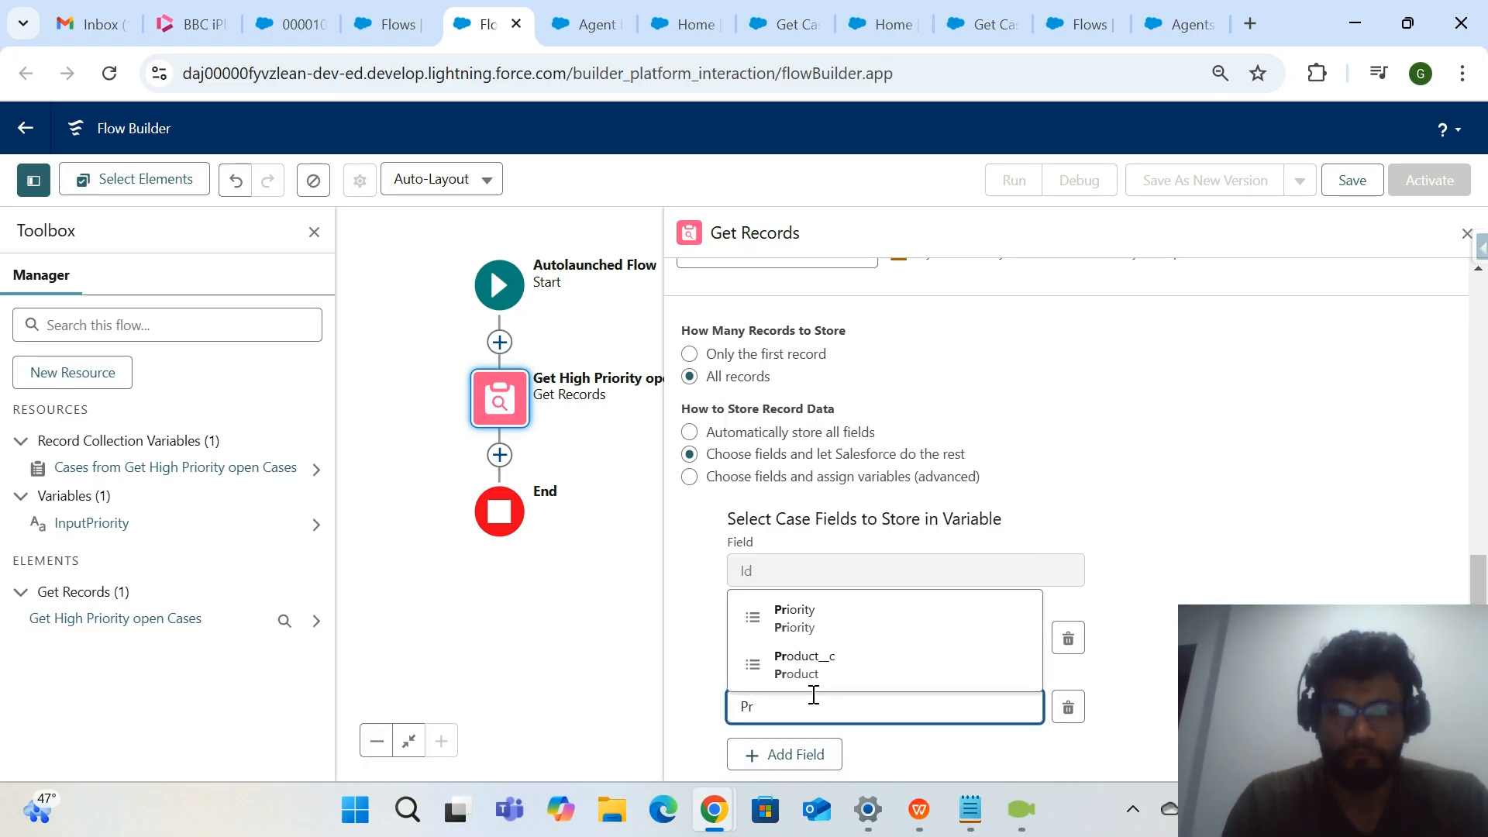
click(928, 625)
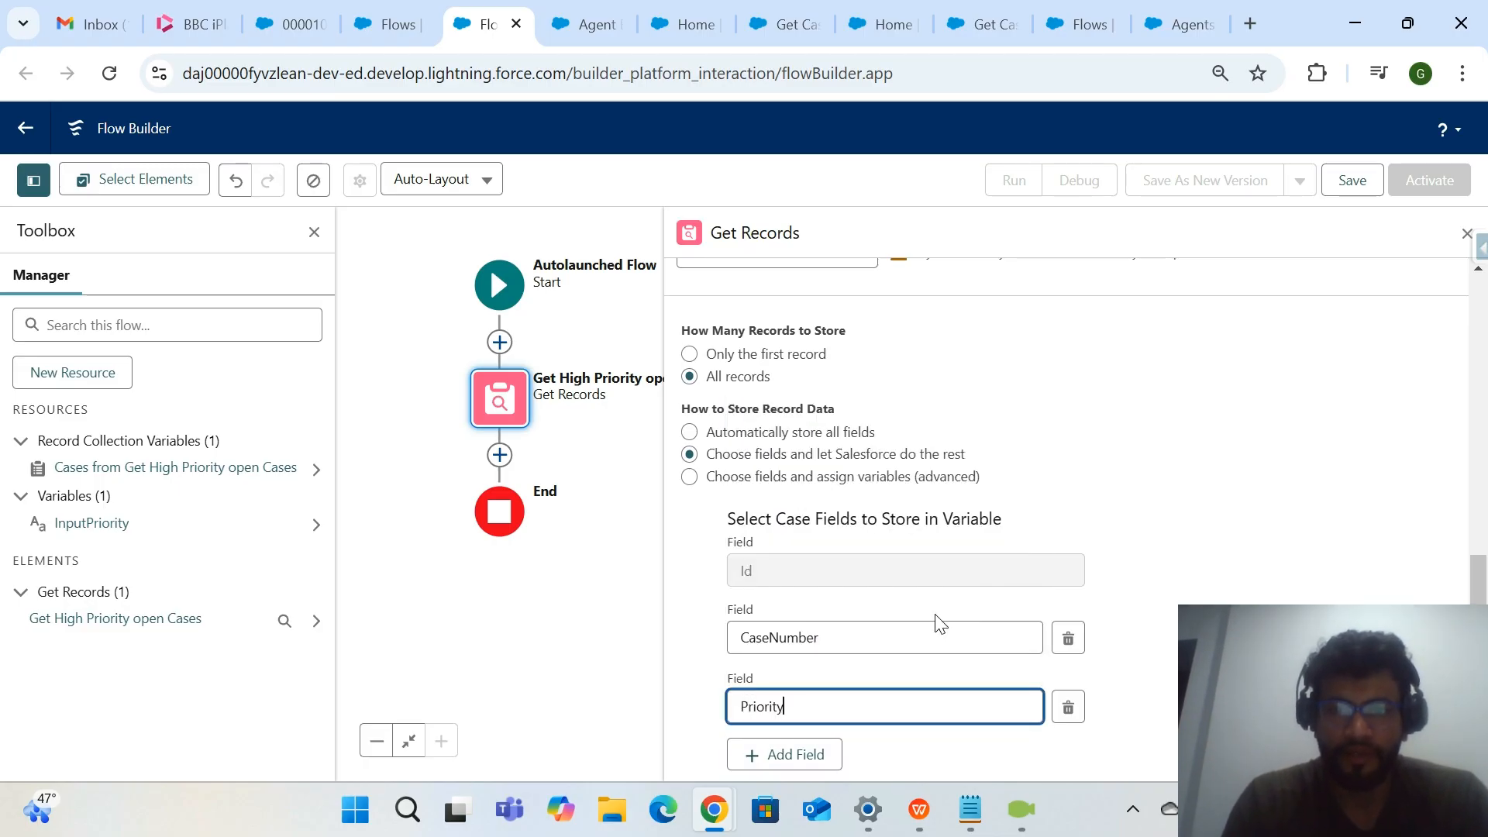
Add an Assignment element between Get High Priority open Cases and the end of the flow.
click(499, 454)
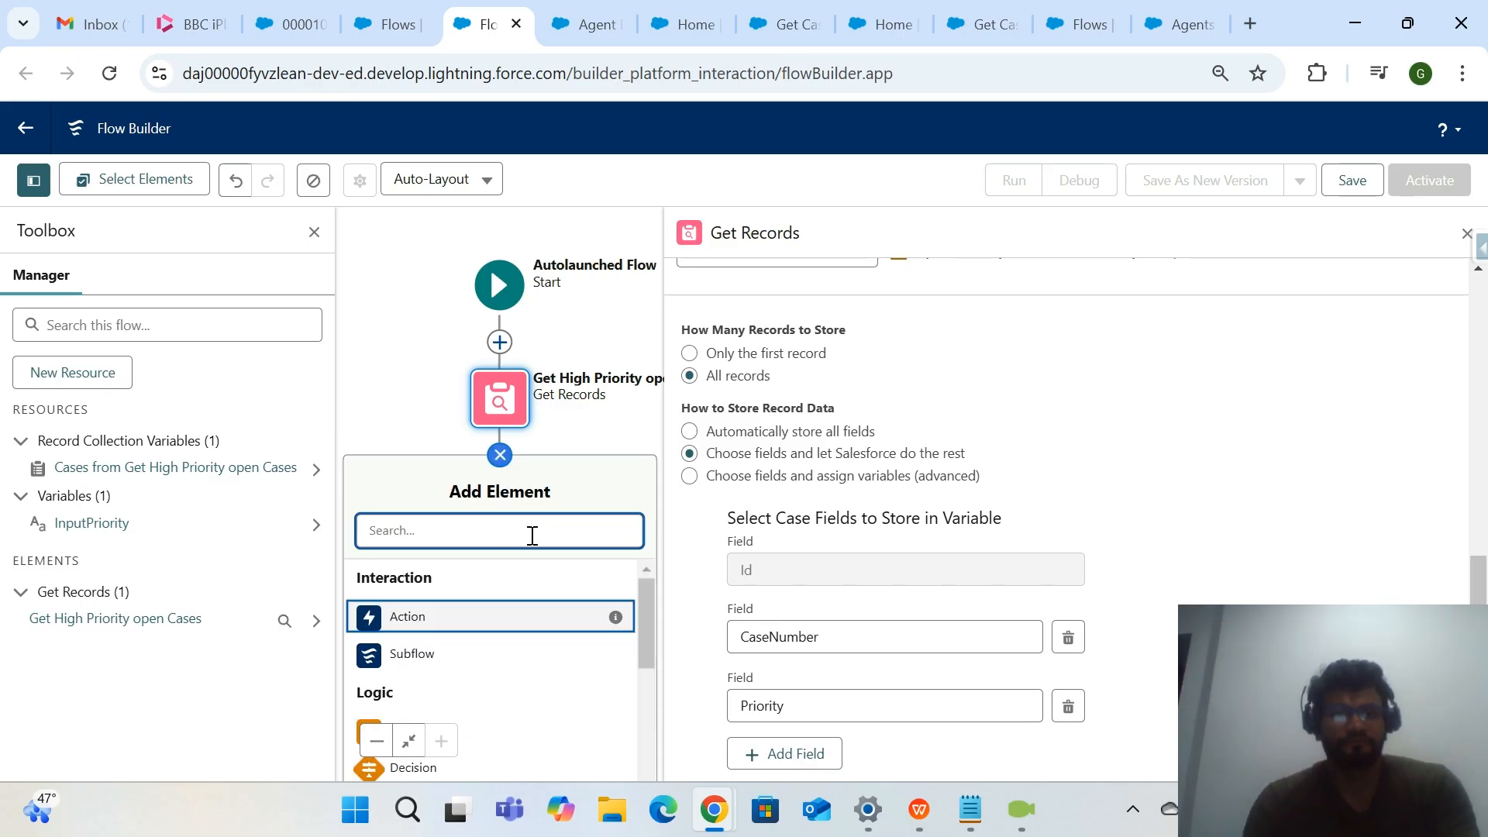
text(A)
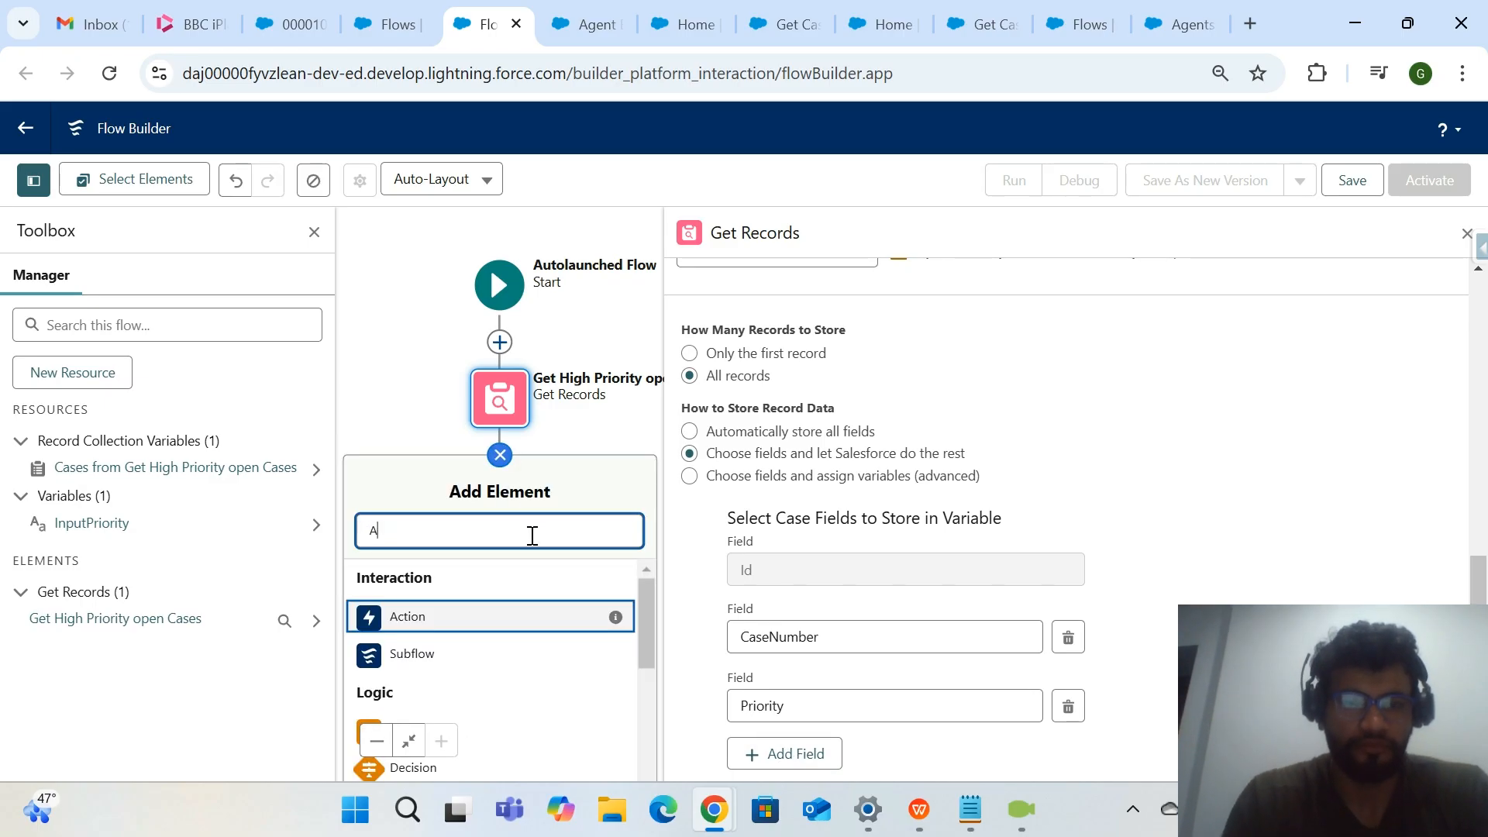
text(ss)
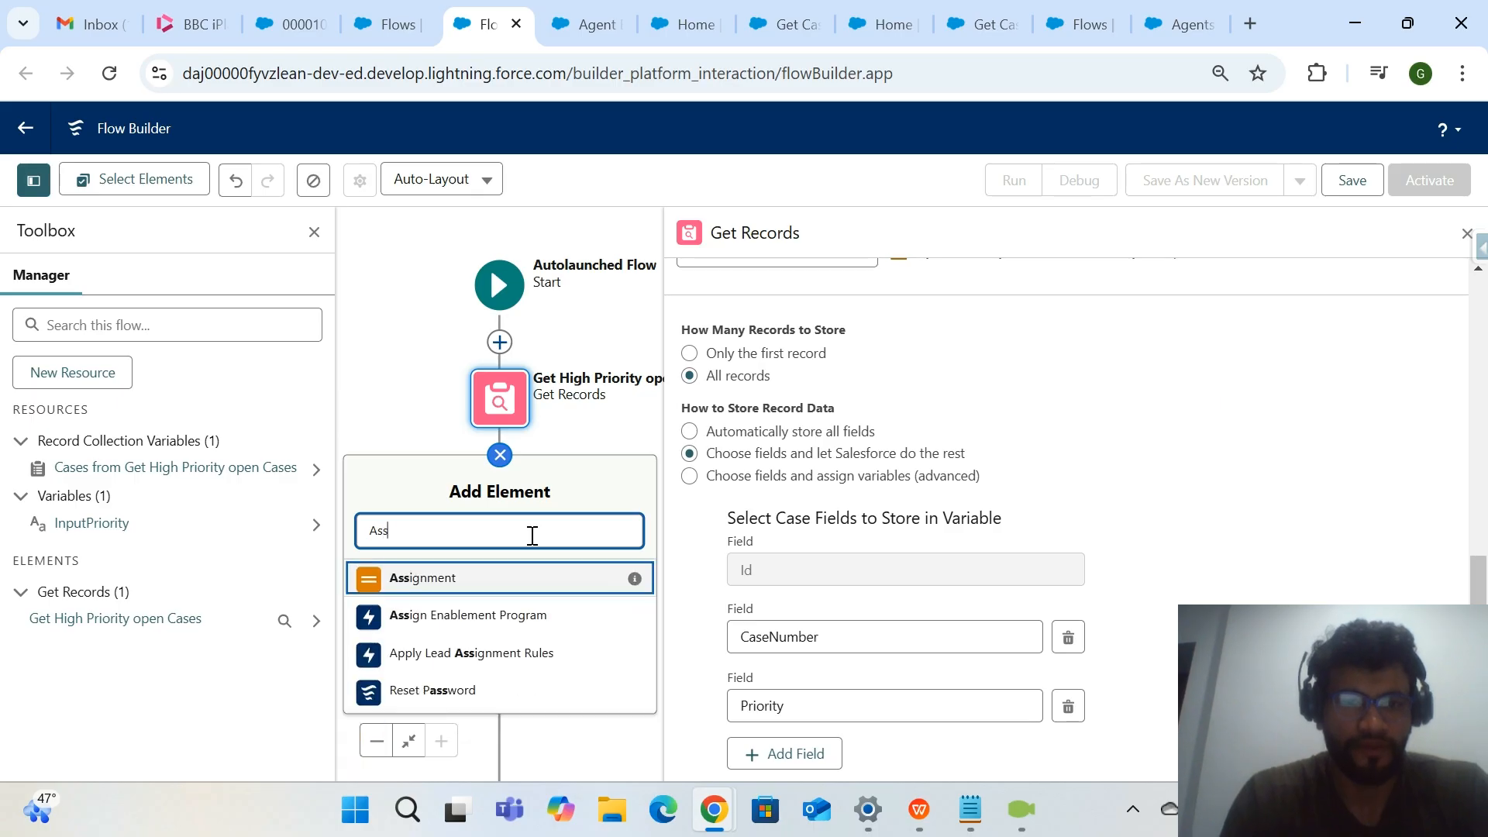
click(497, 589)
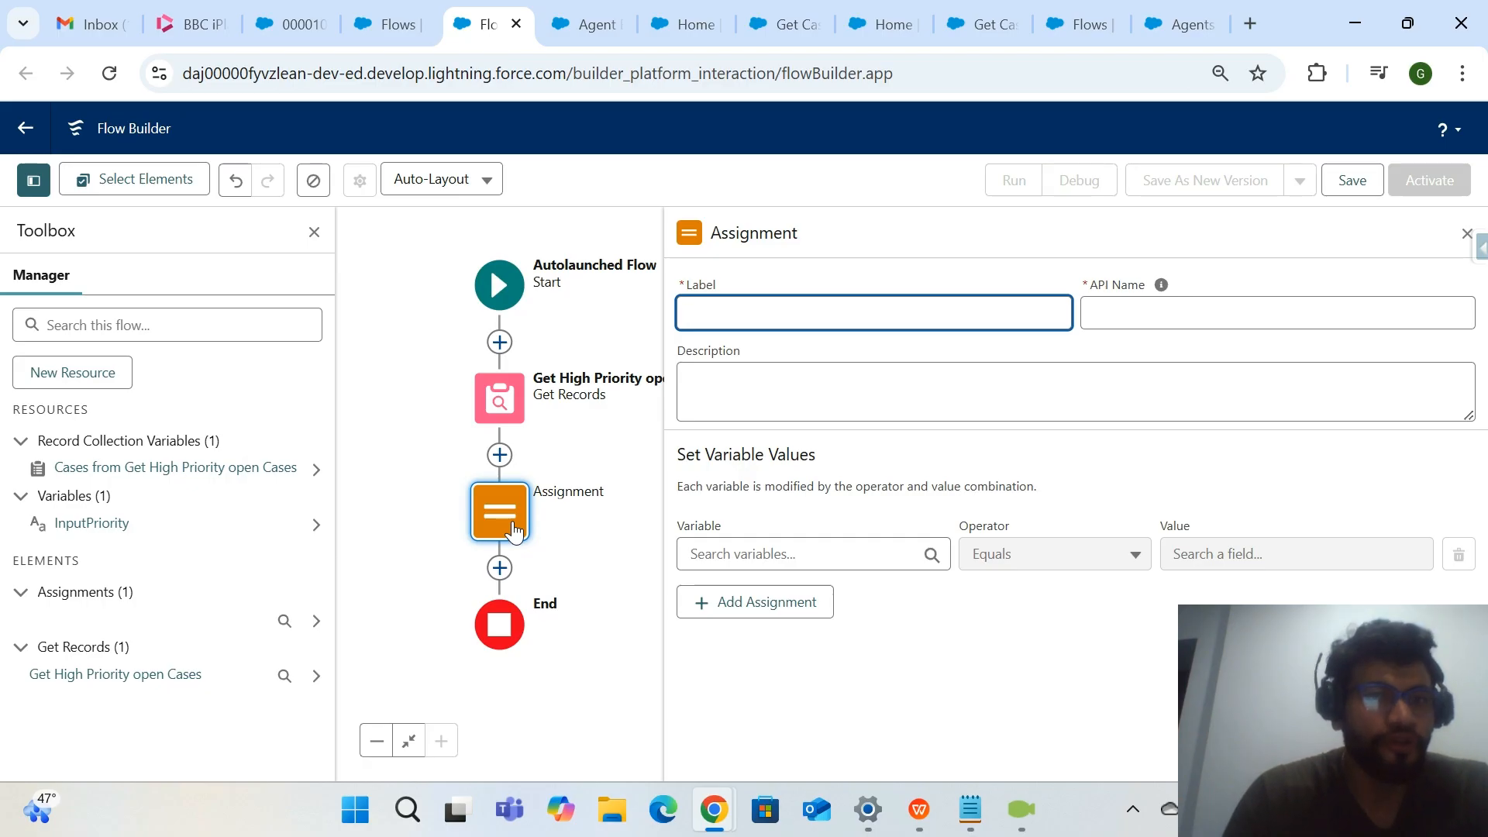
click(115, 379)
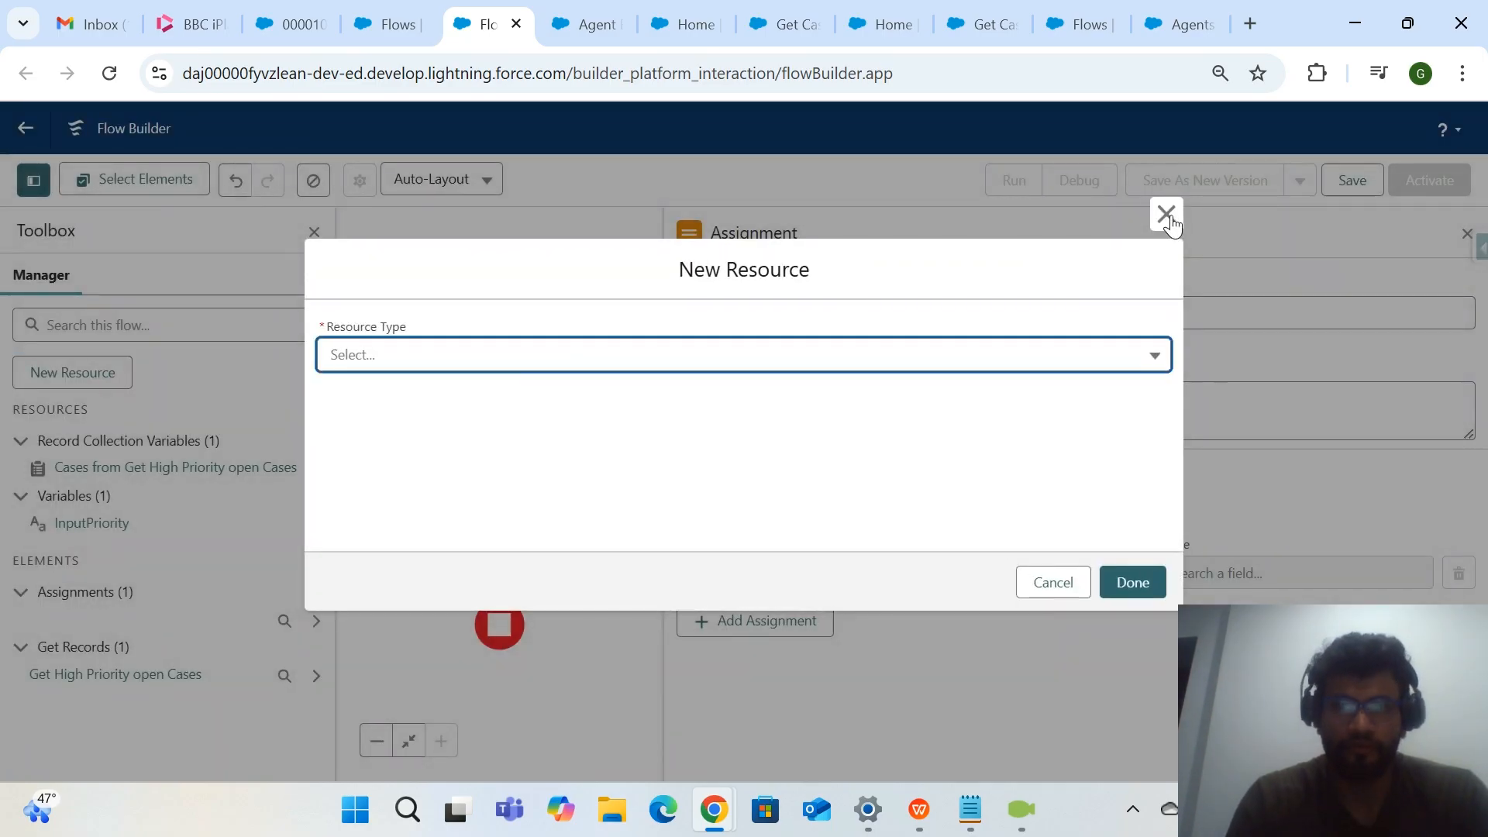
click(1161, 216)
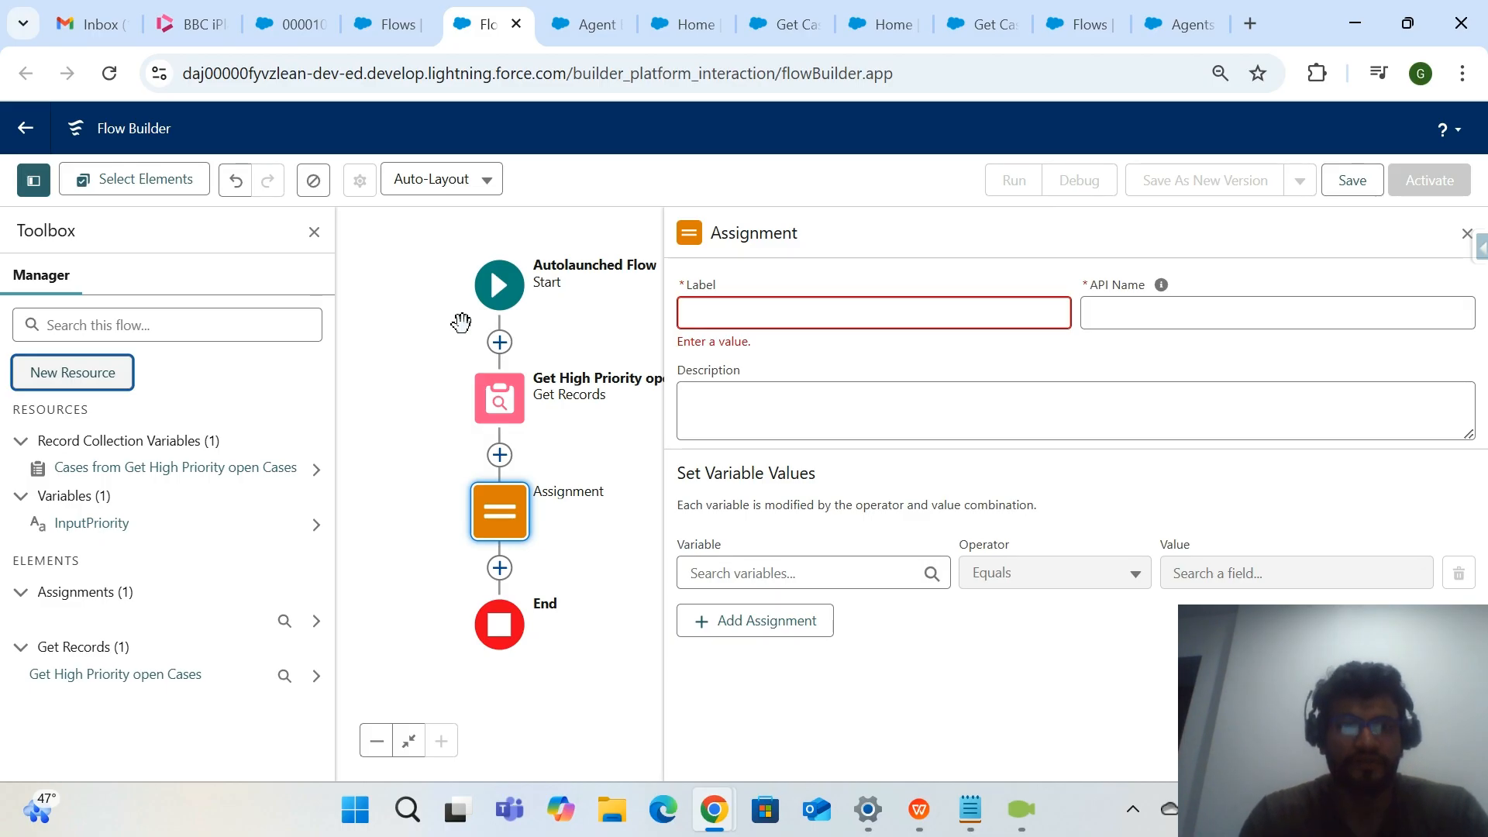
click(847, 317)
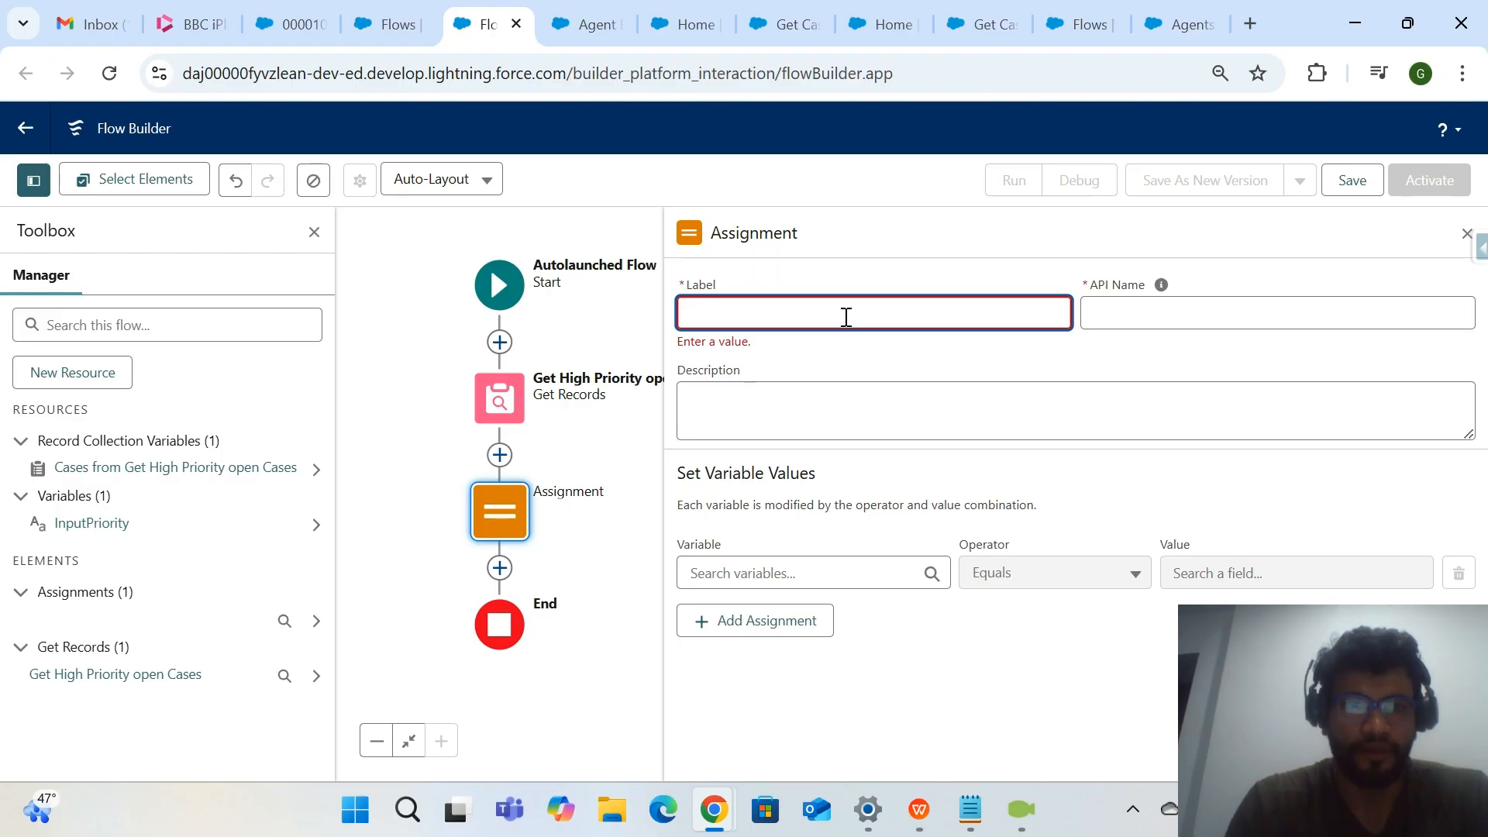
Start a new flow resource of type Variable with data type Record and allow multiple values as a collection.
click(91, 377)
click(794, 364)
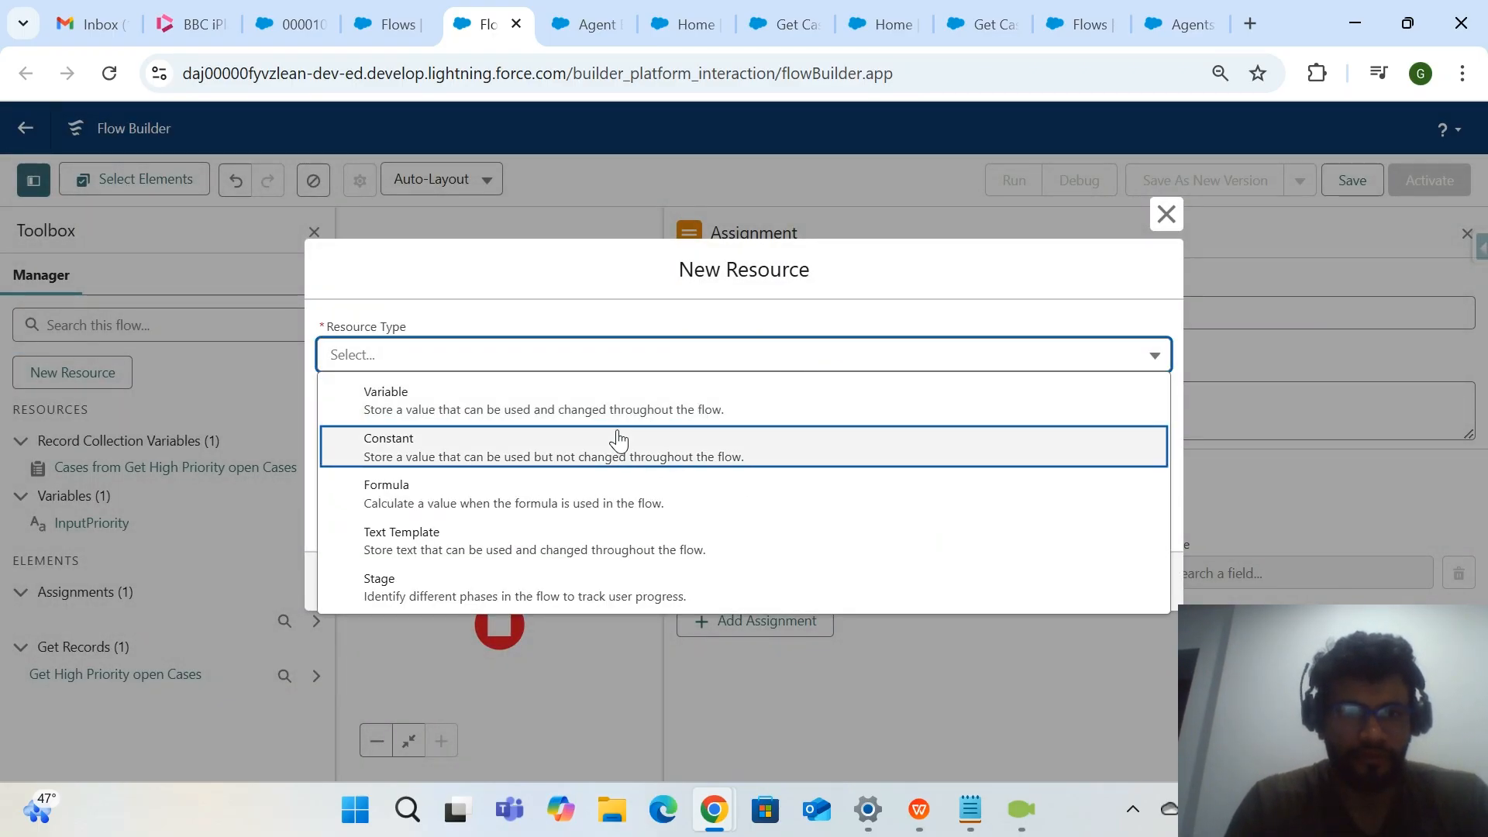
click(664, 405)
click(516, 556)
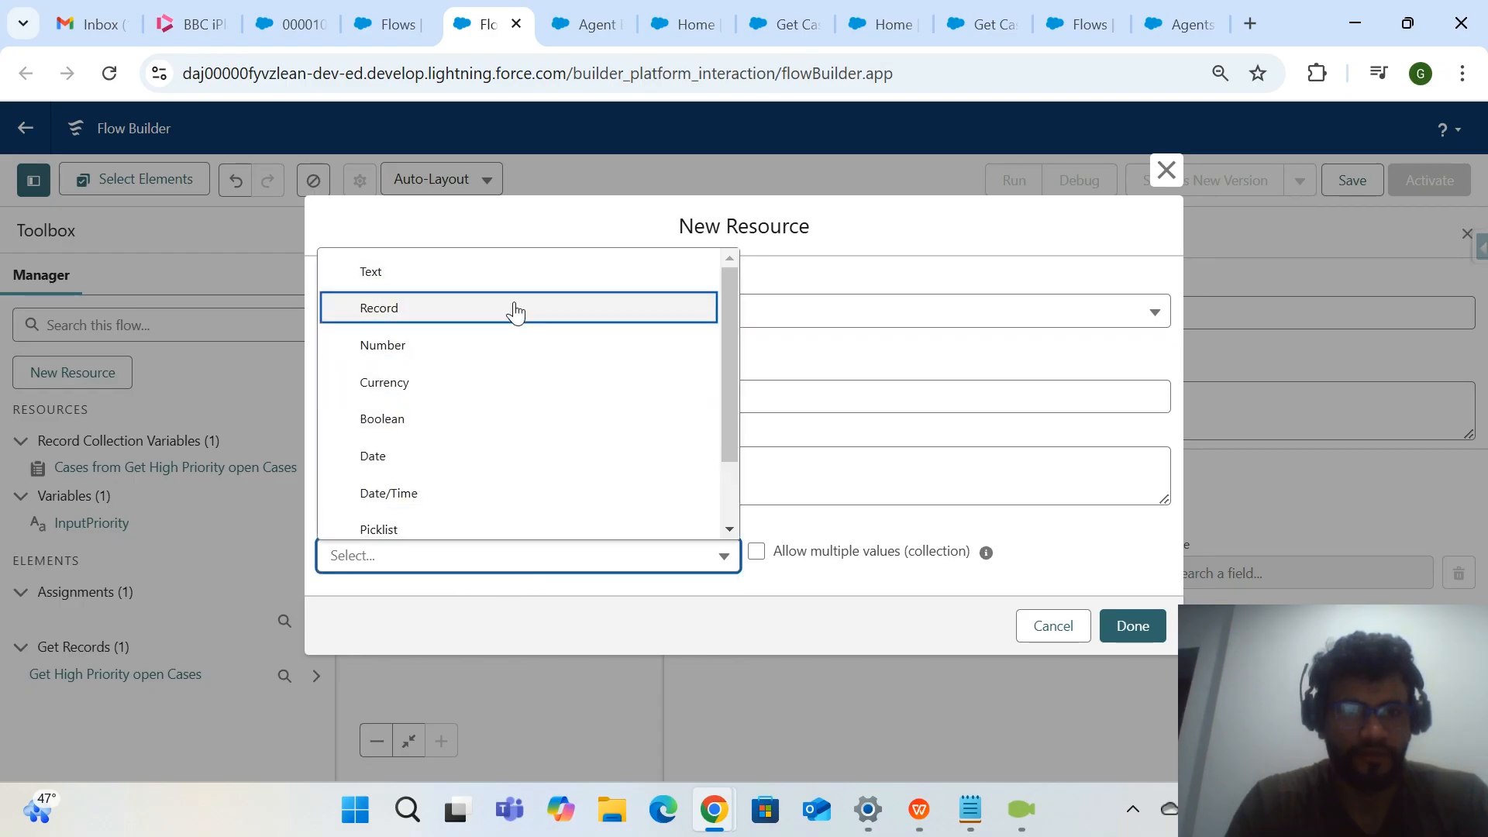
scroll(468, 475, down, 1)
scroll(468, 475, up, 1)
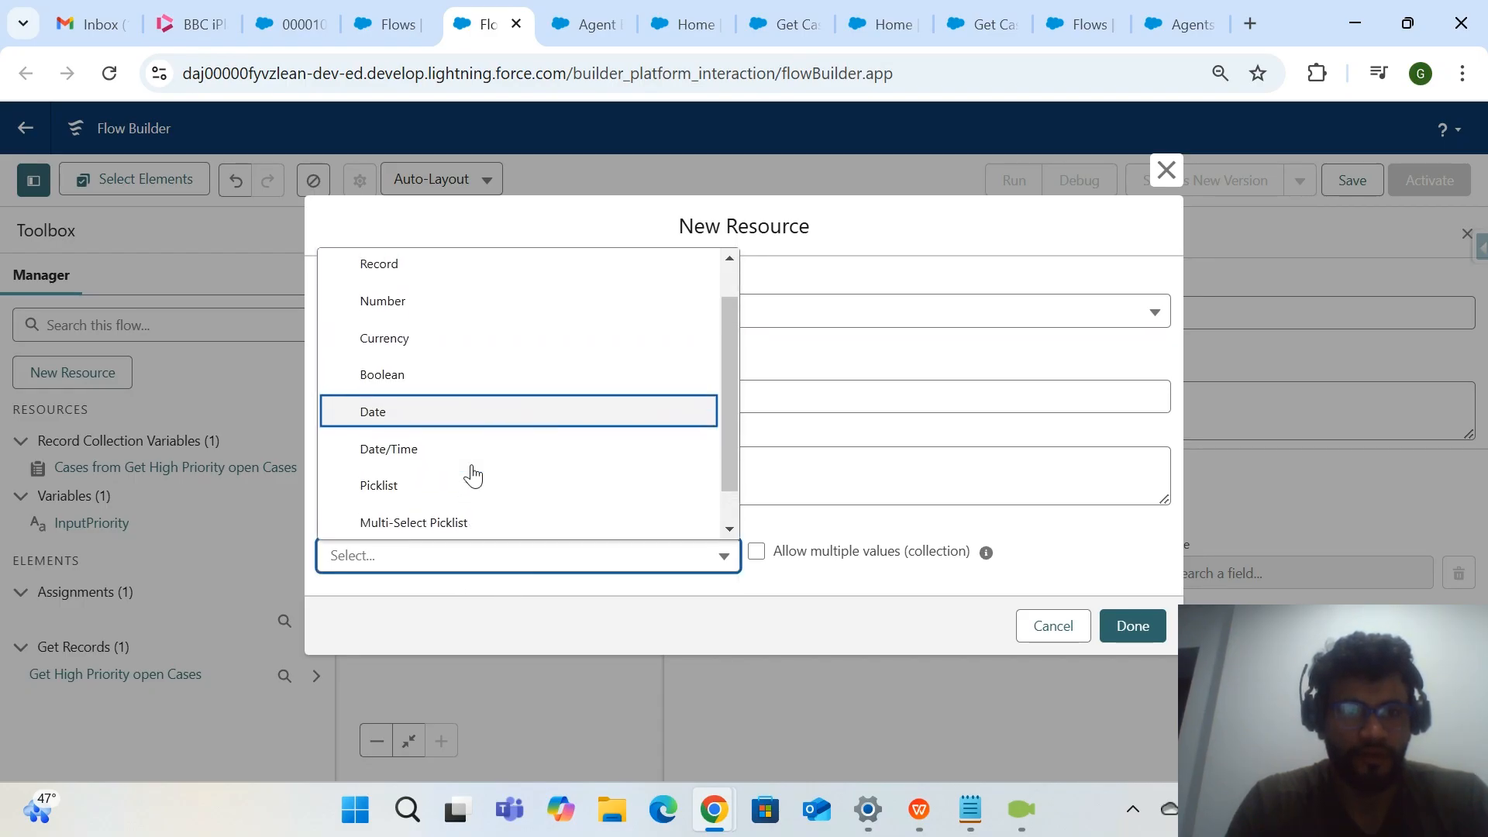
click(541, 308)
click(746, 511)
scroll(886, 524, down, 1)
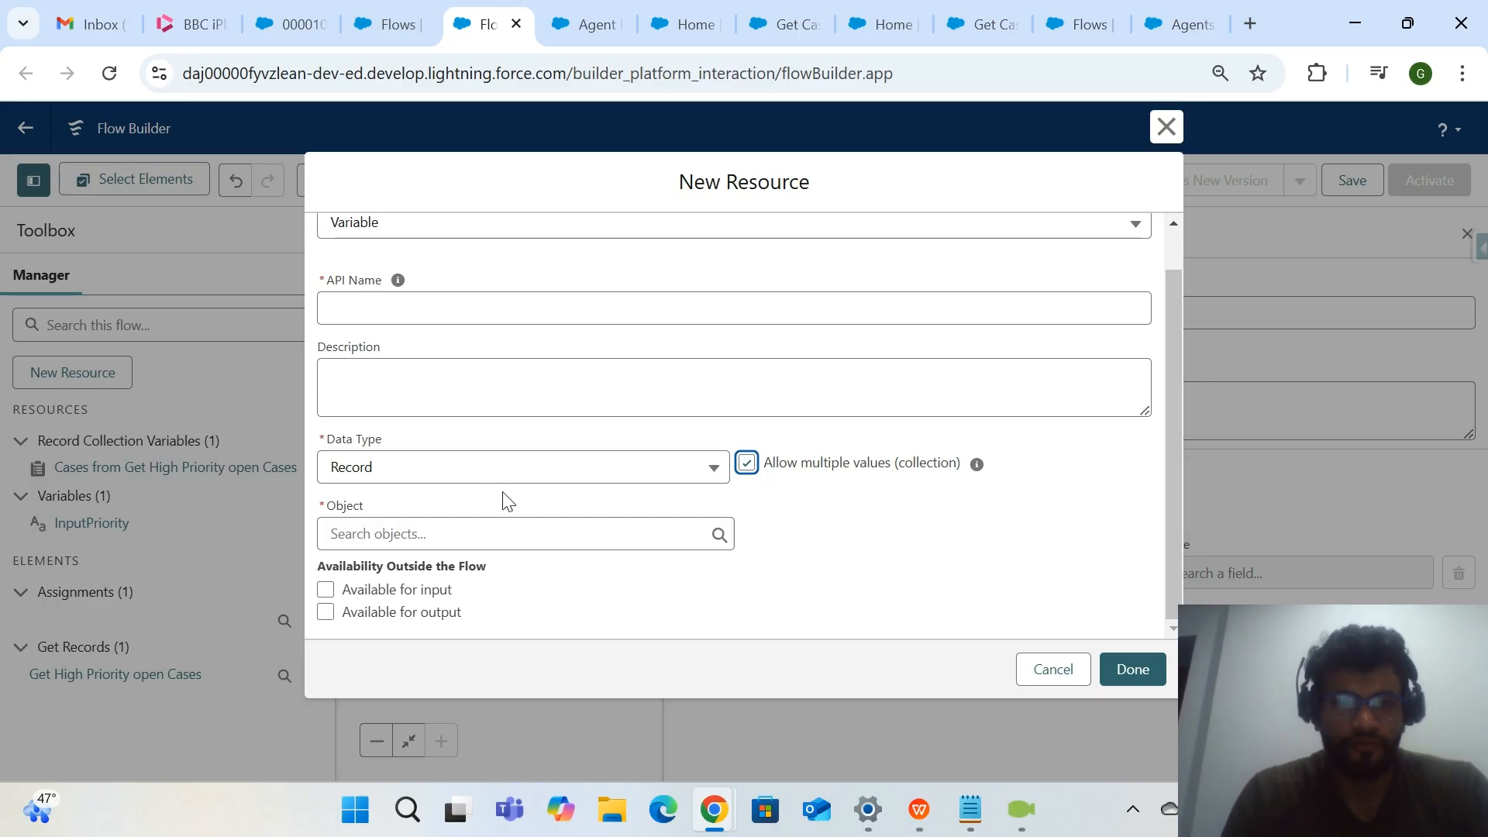
drag(1008, 474, 769, 474)
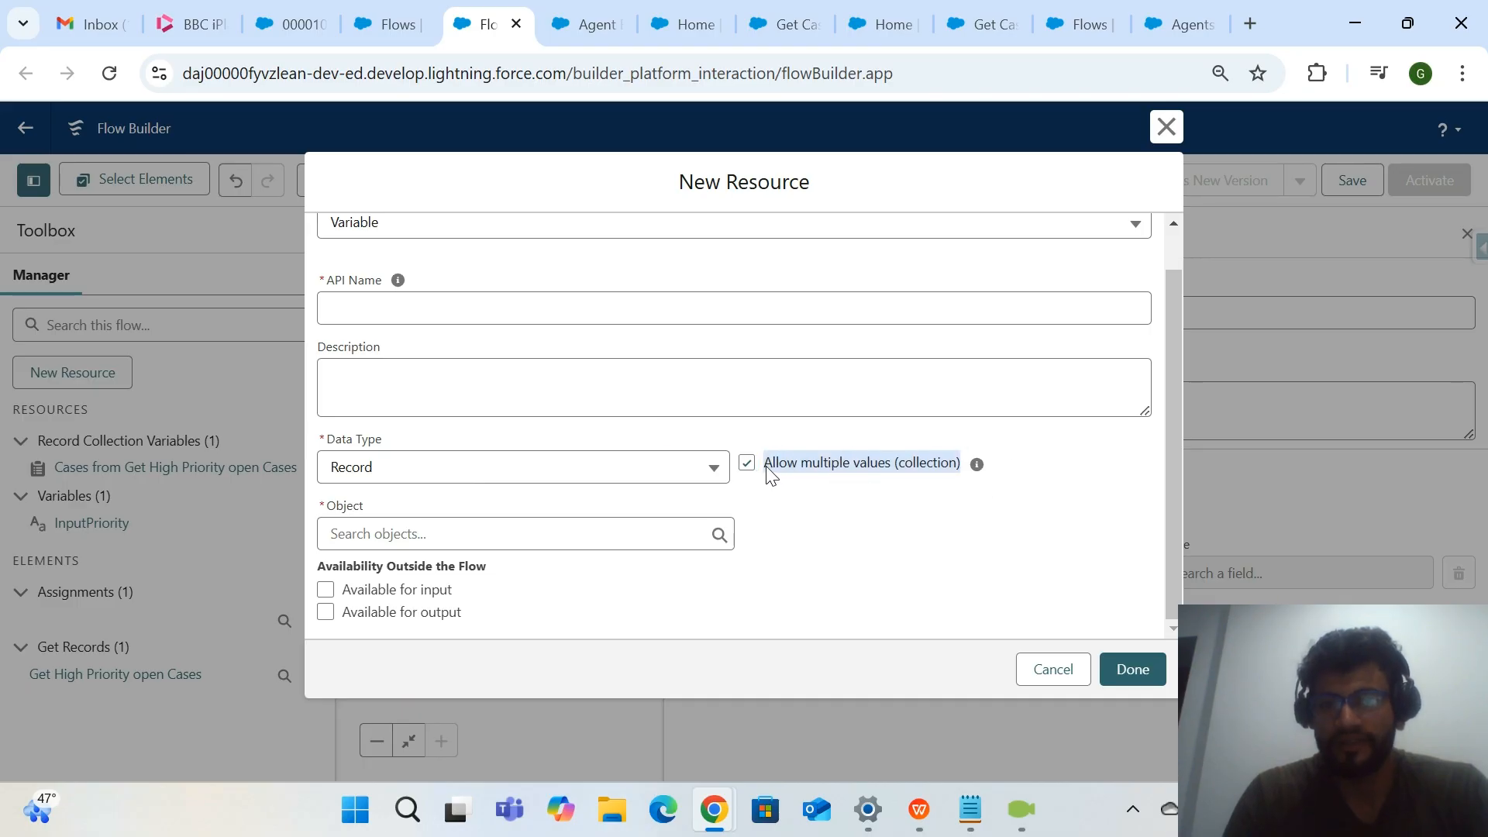
click(831, 578)
Set the record collection variable's object to Case and make it available for output.
click(614, 538)
text(c)
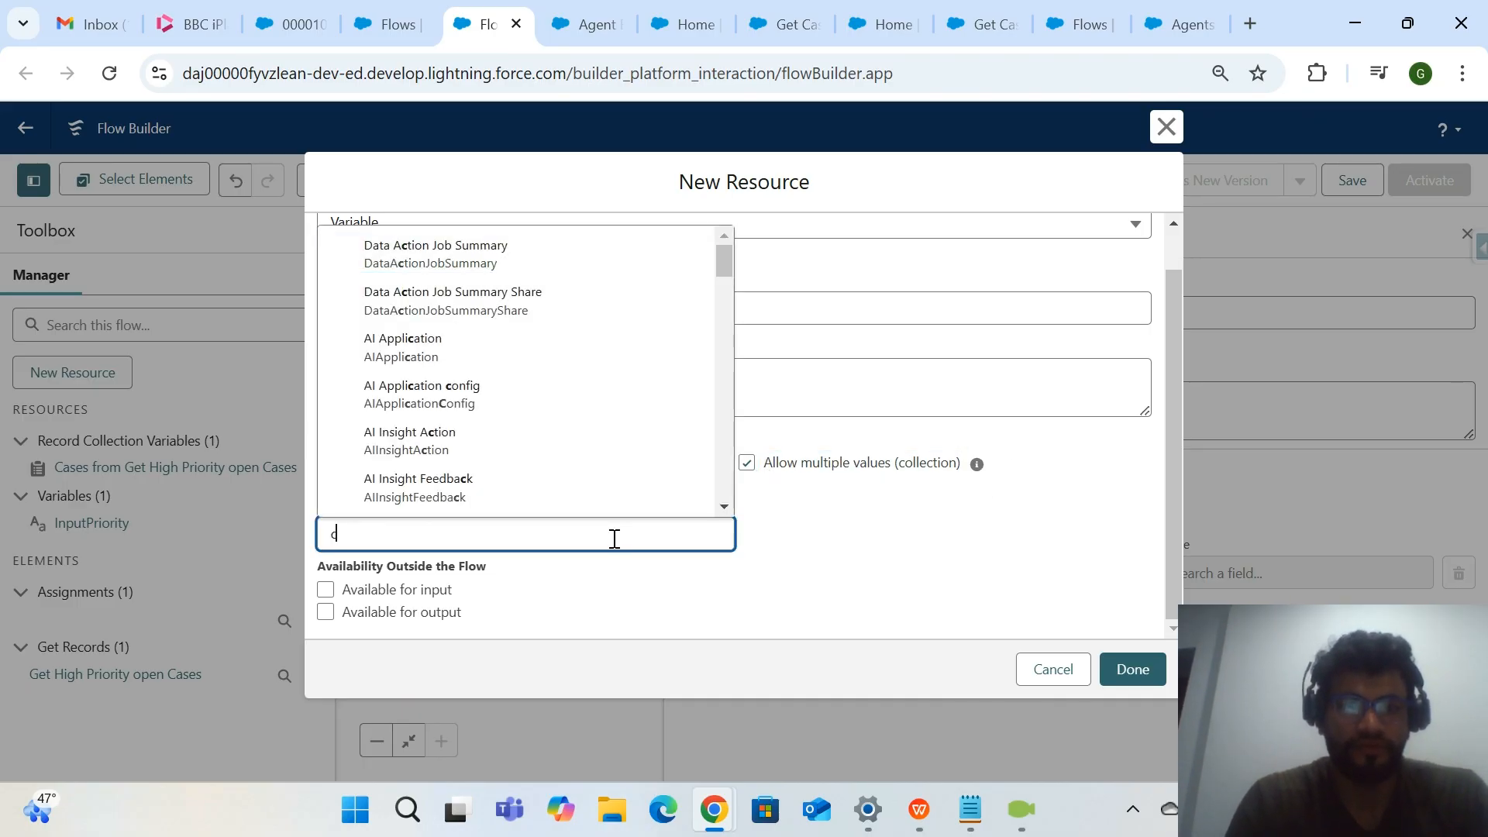
text(ase)
scroll(612, 504, down, 2)
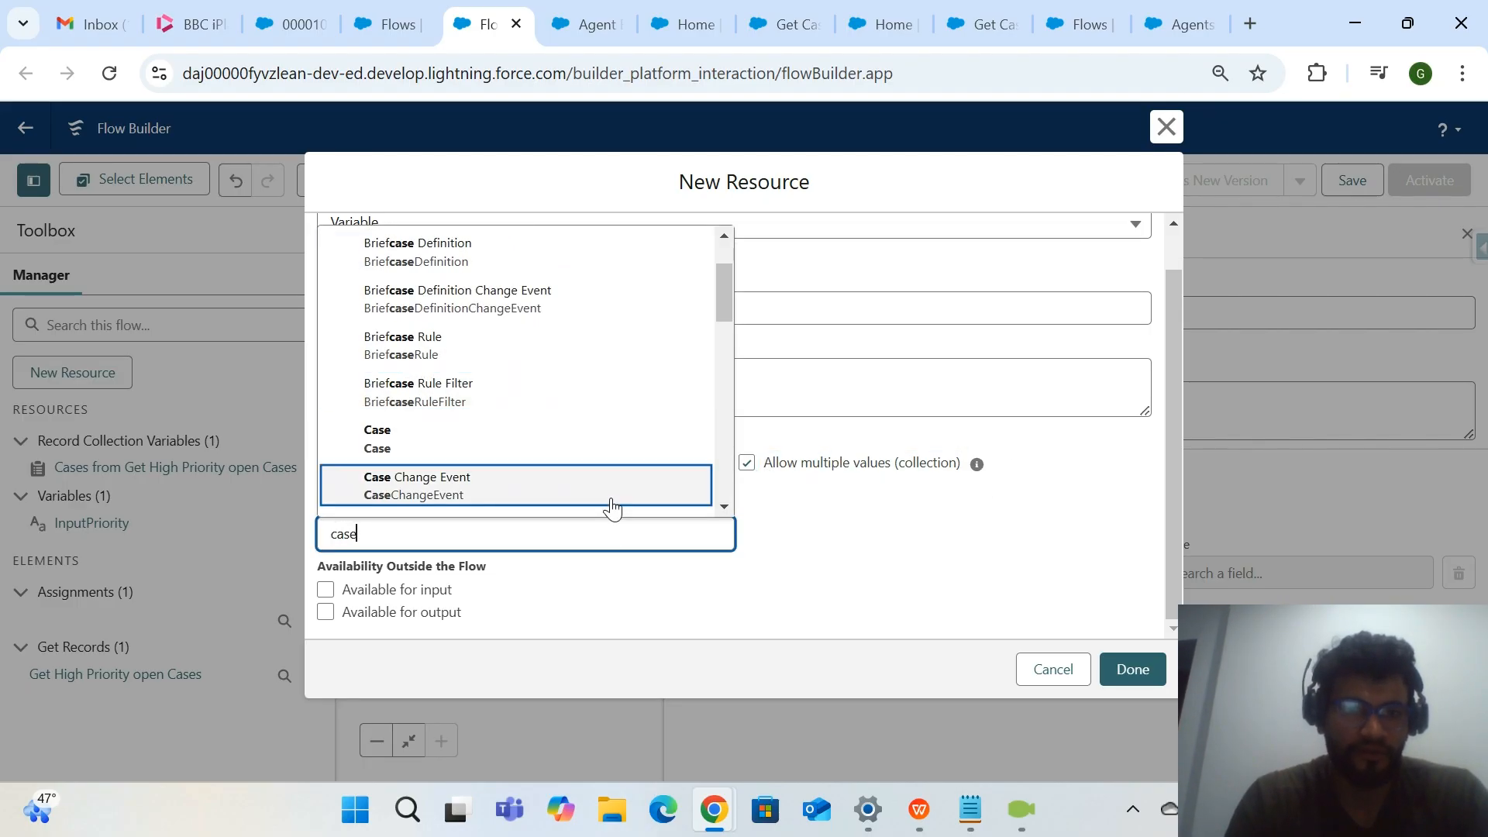
click(637, 432)
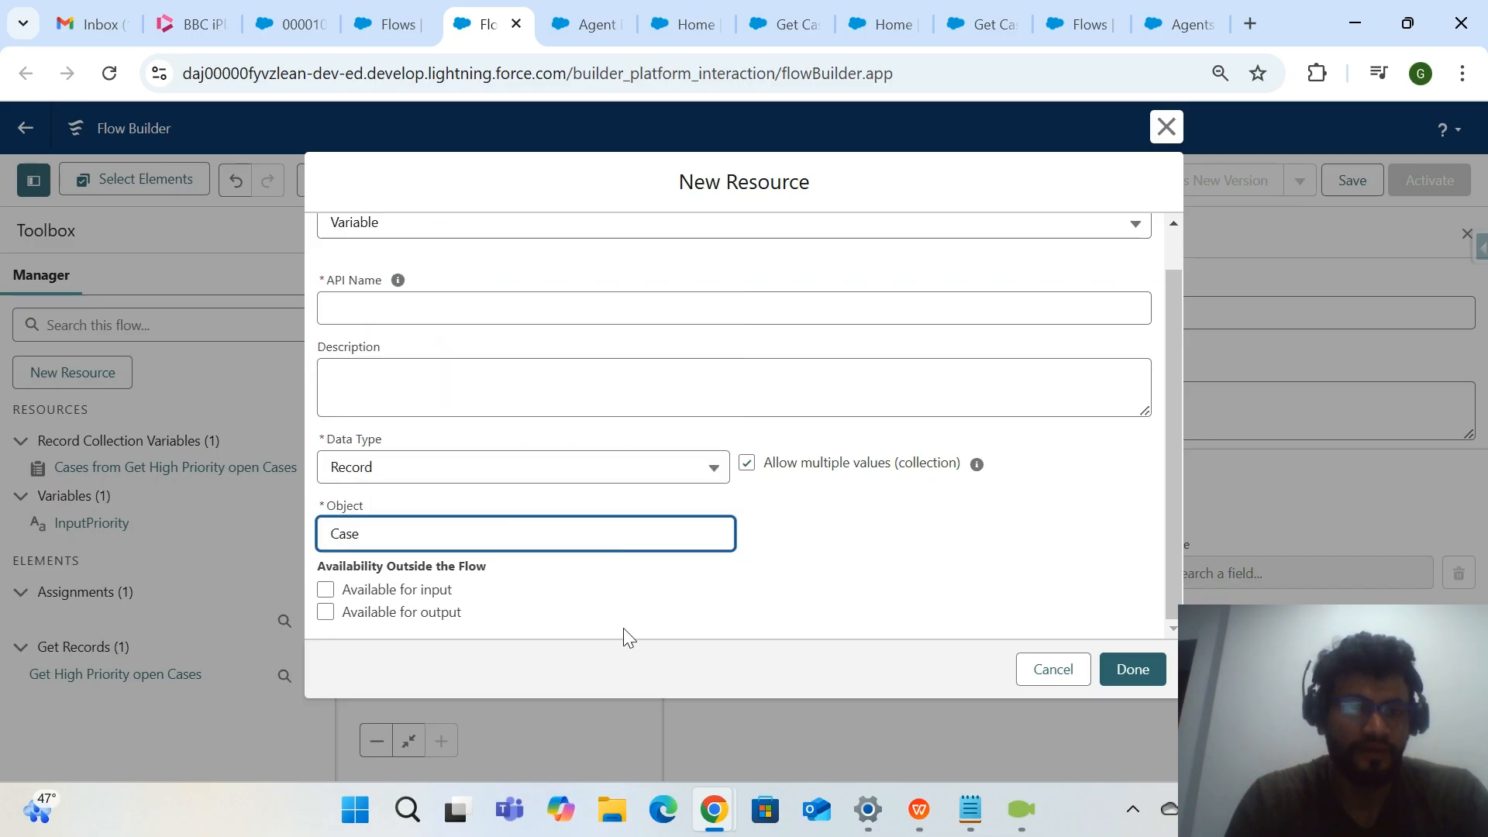
click(362, 614)
Give the new record collection variable the API name HighPriorityCaseCollection and save it.
scroll(569, 624, down, 1)
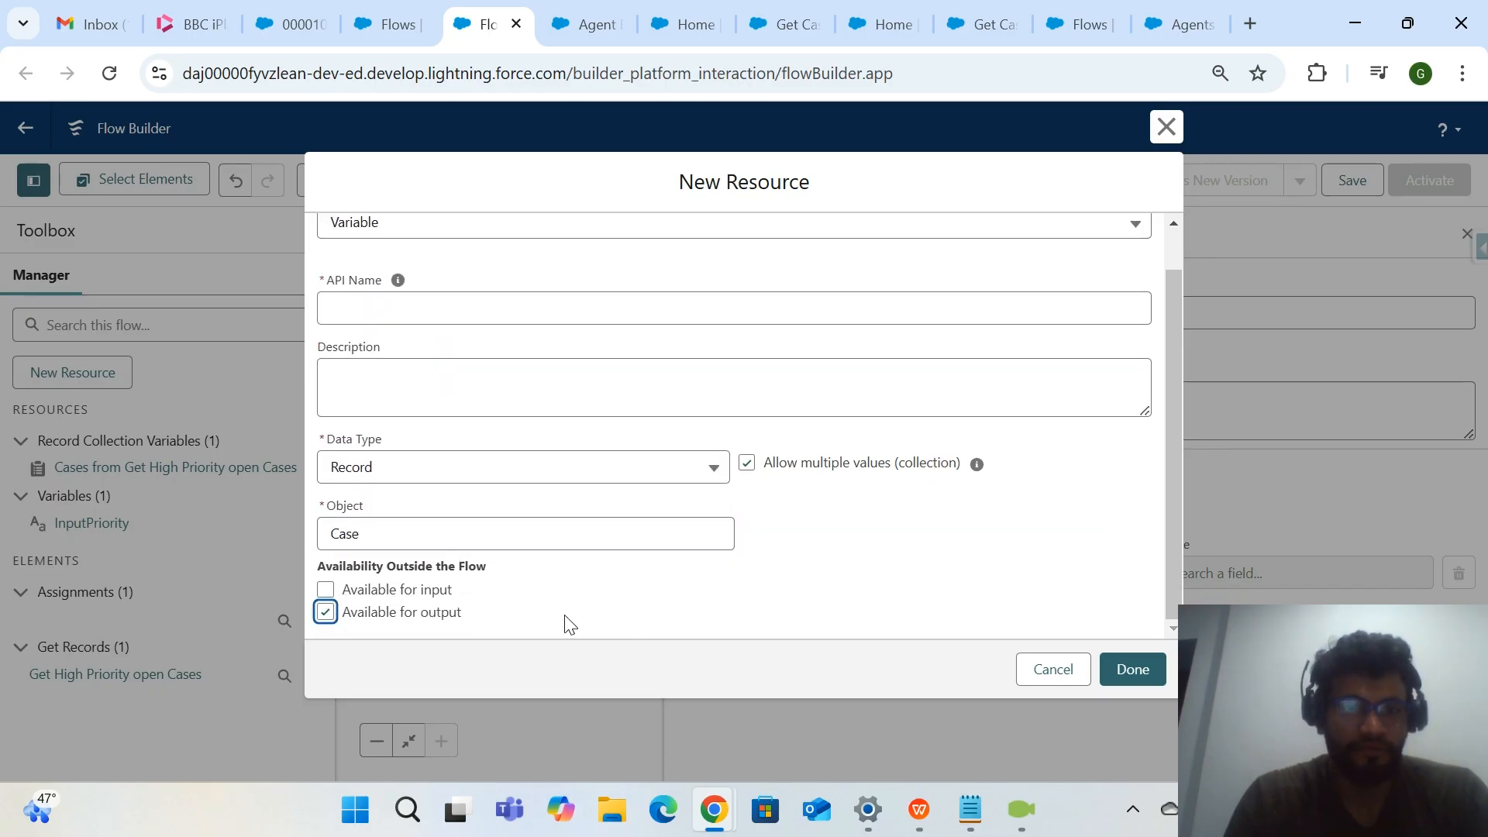
scroll(569, 624, up, 2)
click(644, 348)
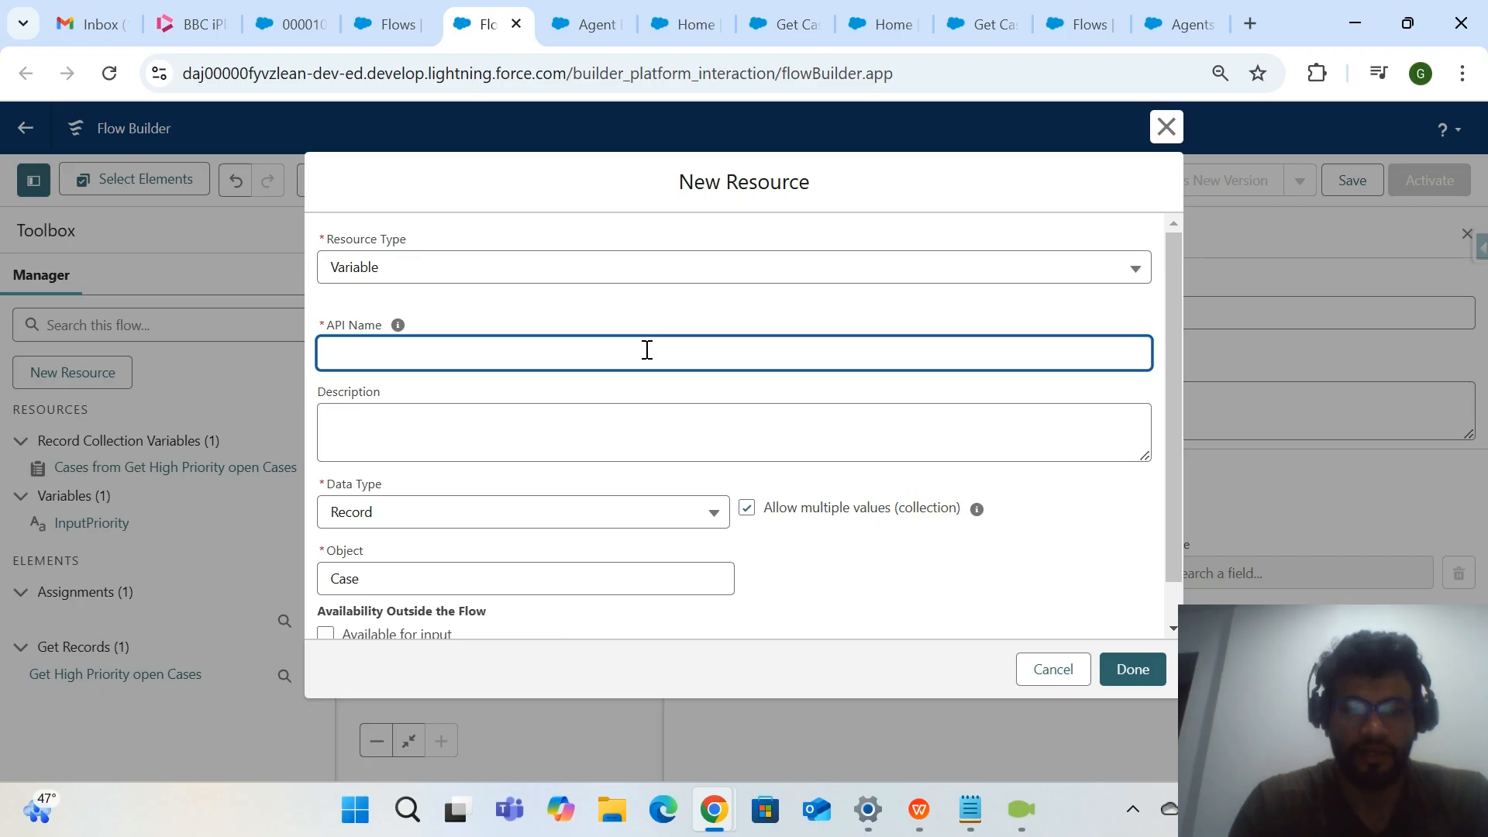
text(High Prior)
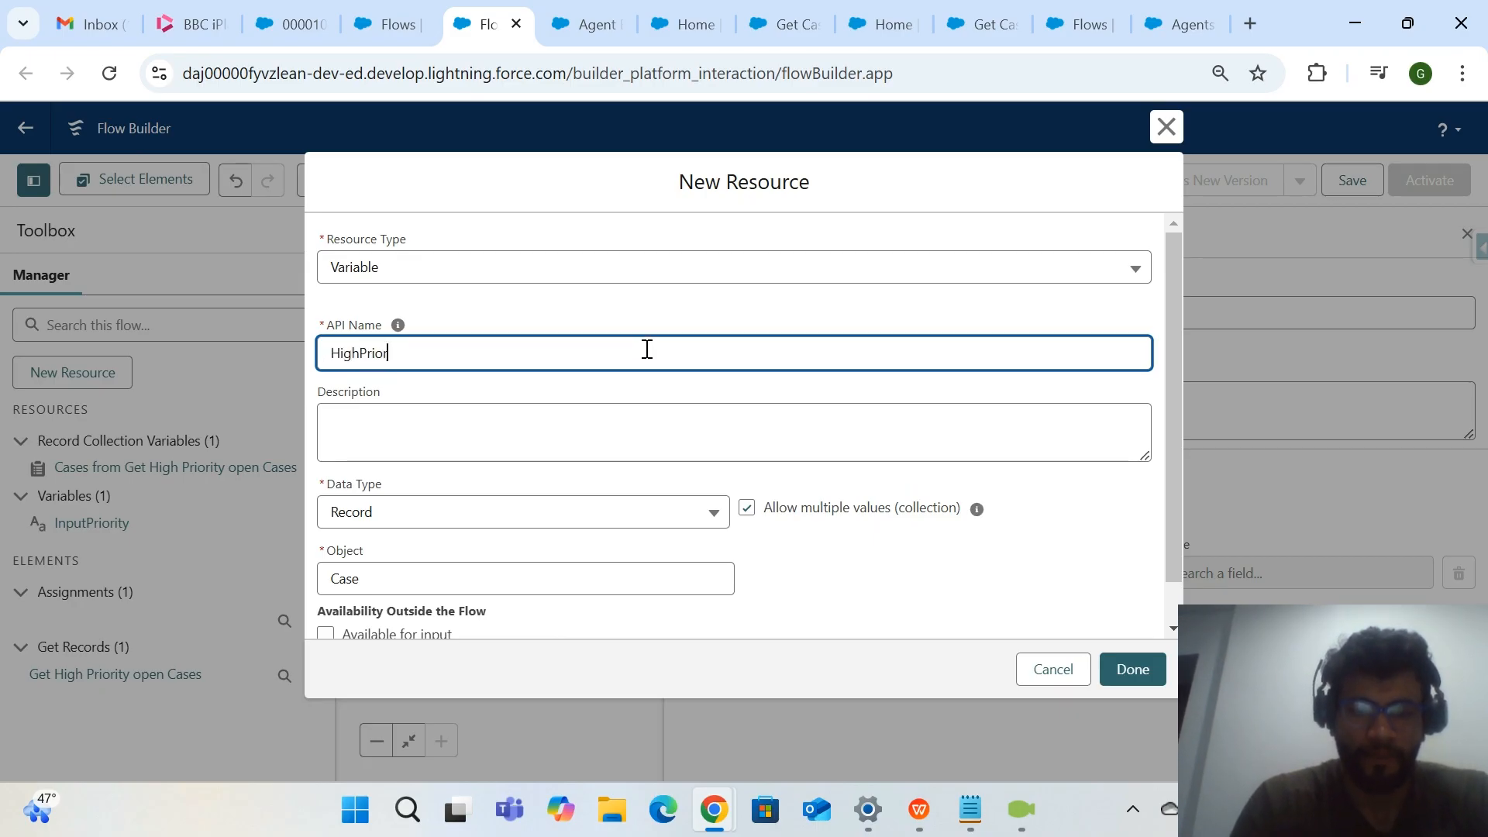
text(ityCaseCollection)
click(656, 381)
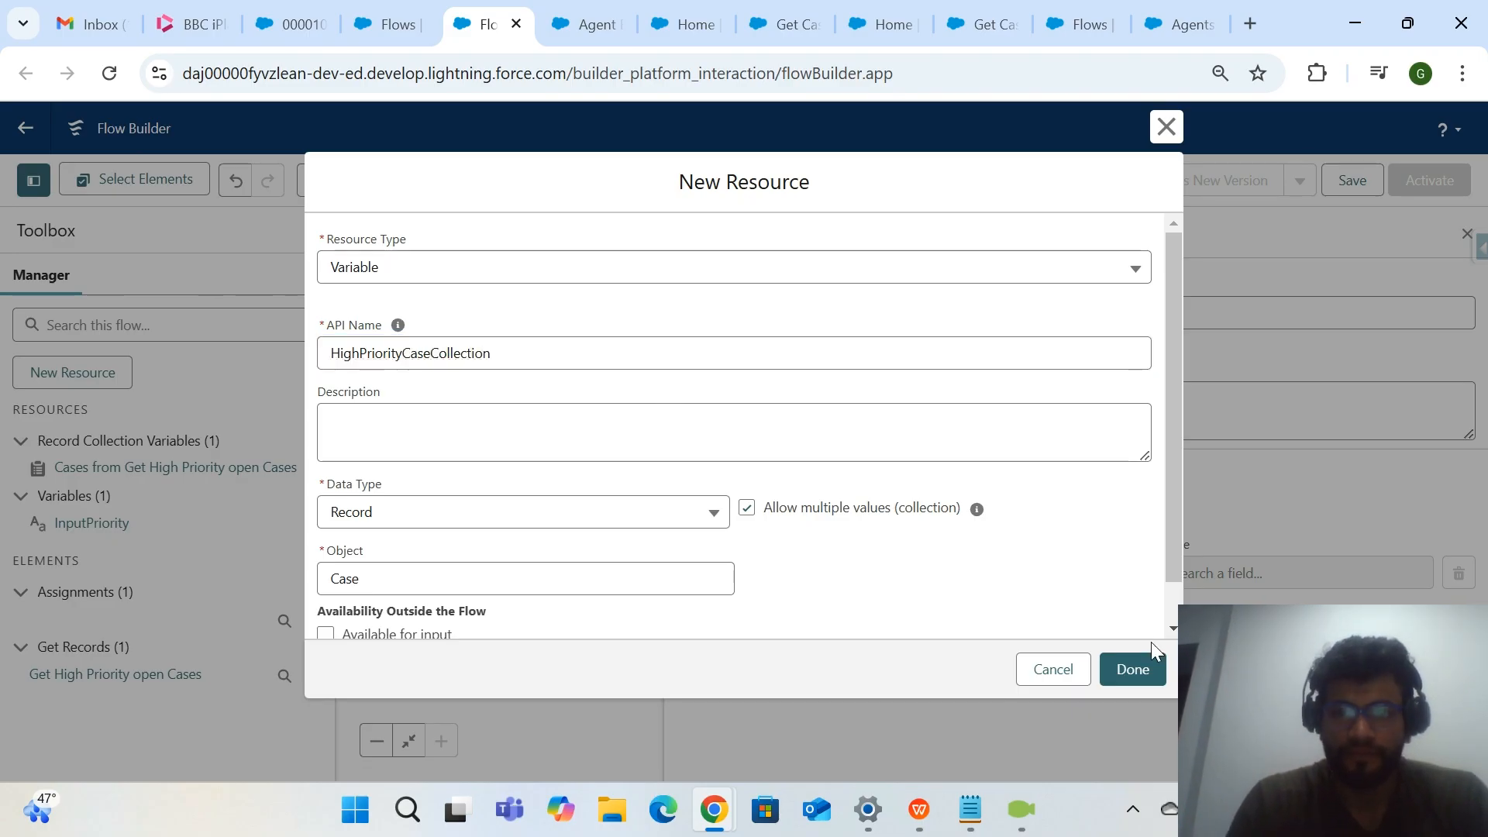
click(1133, 667)
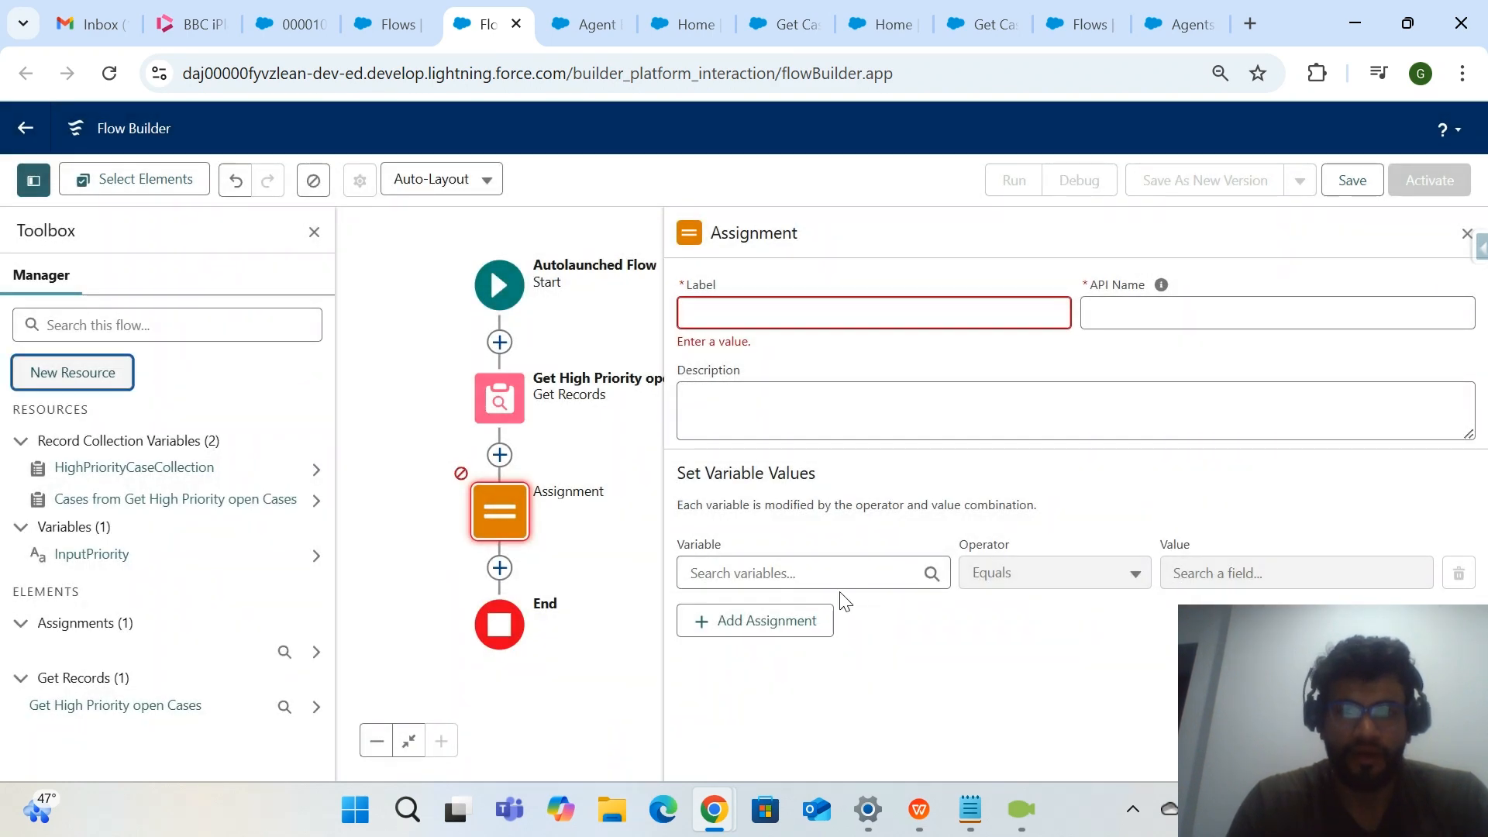
In the Assignment element, set HighPriorityCaseCollection equal to Cases from Get High Priority open Cases.
click(869, 574)
scroll(834, 682, down, 2)
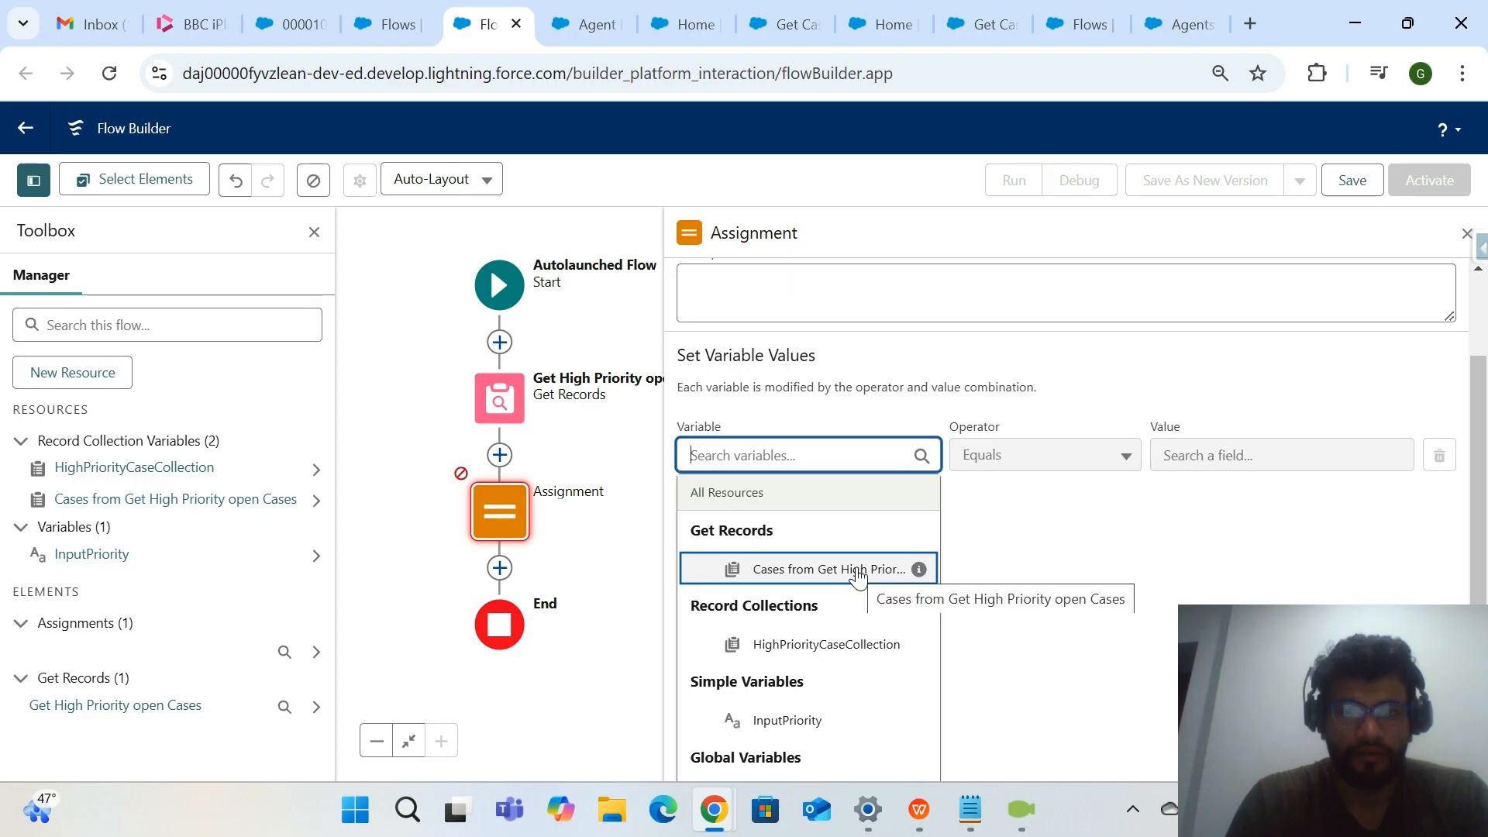
click(844, 659)
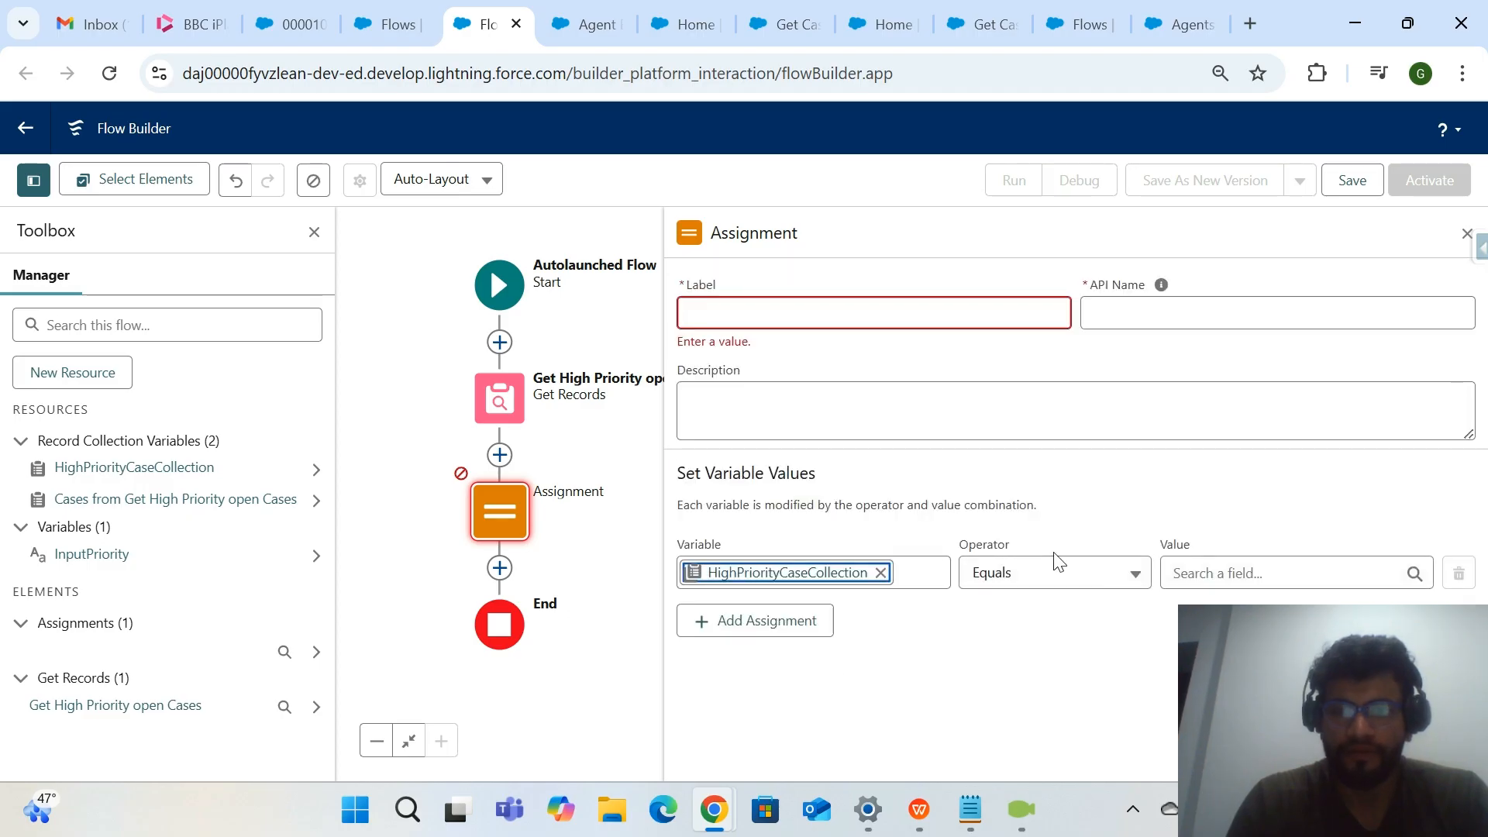
click(1235, 571)
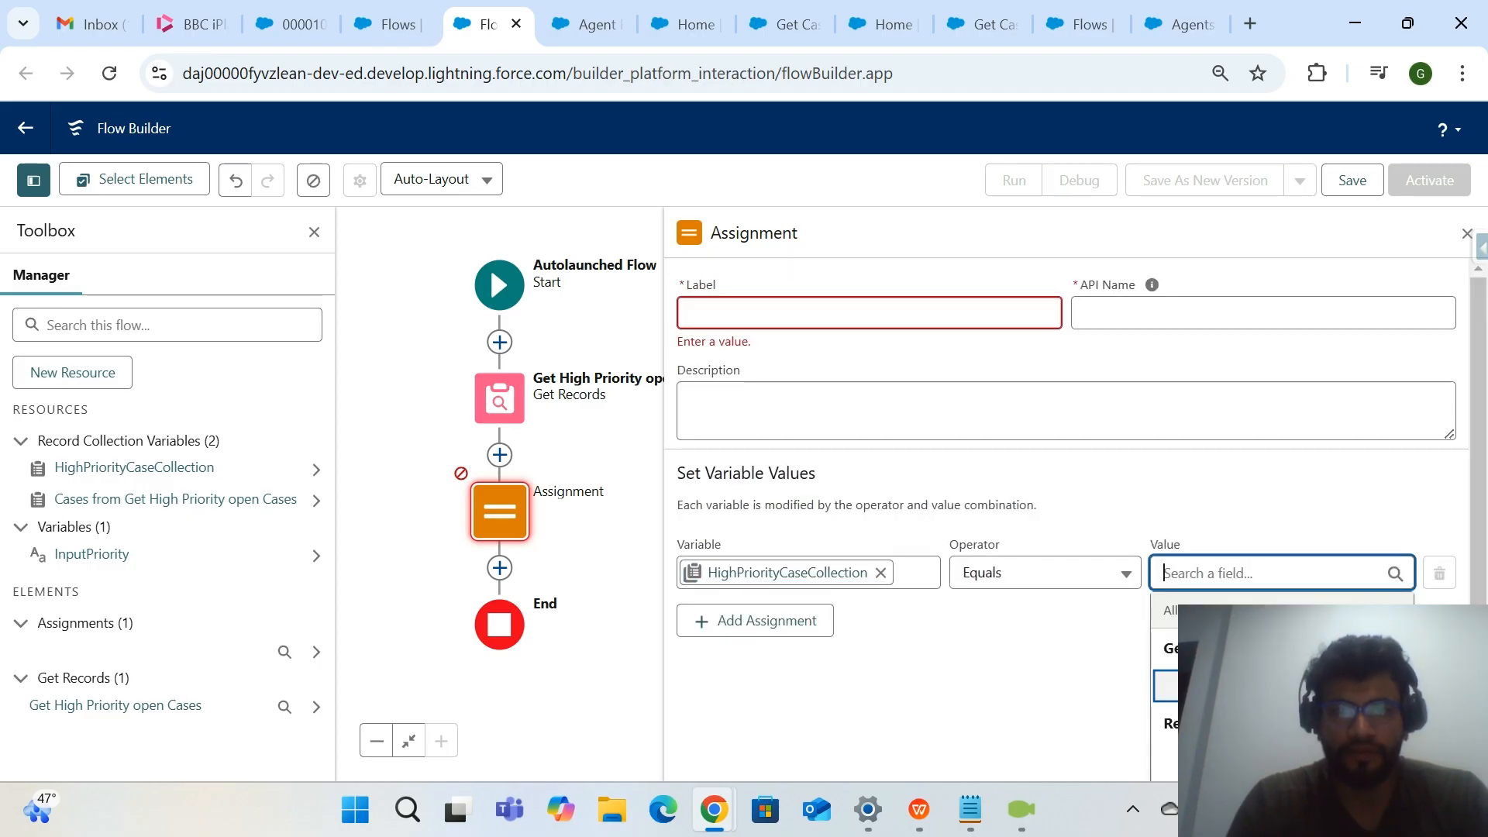
click(1240, 685)
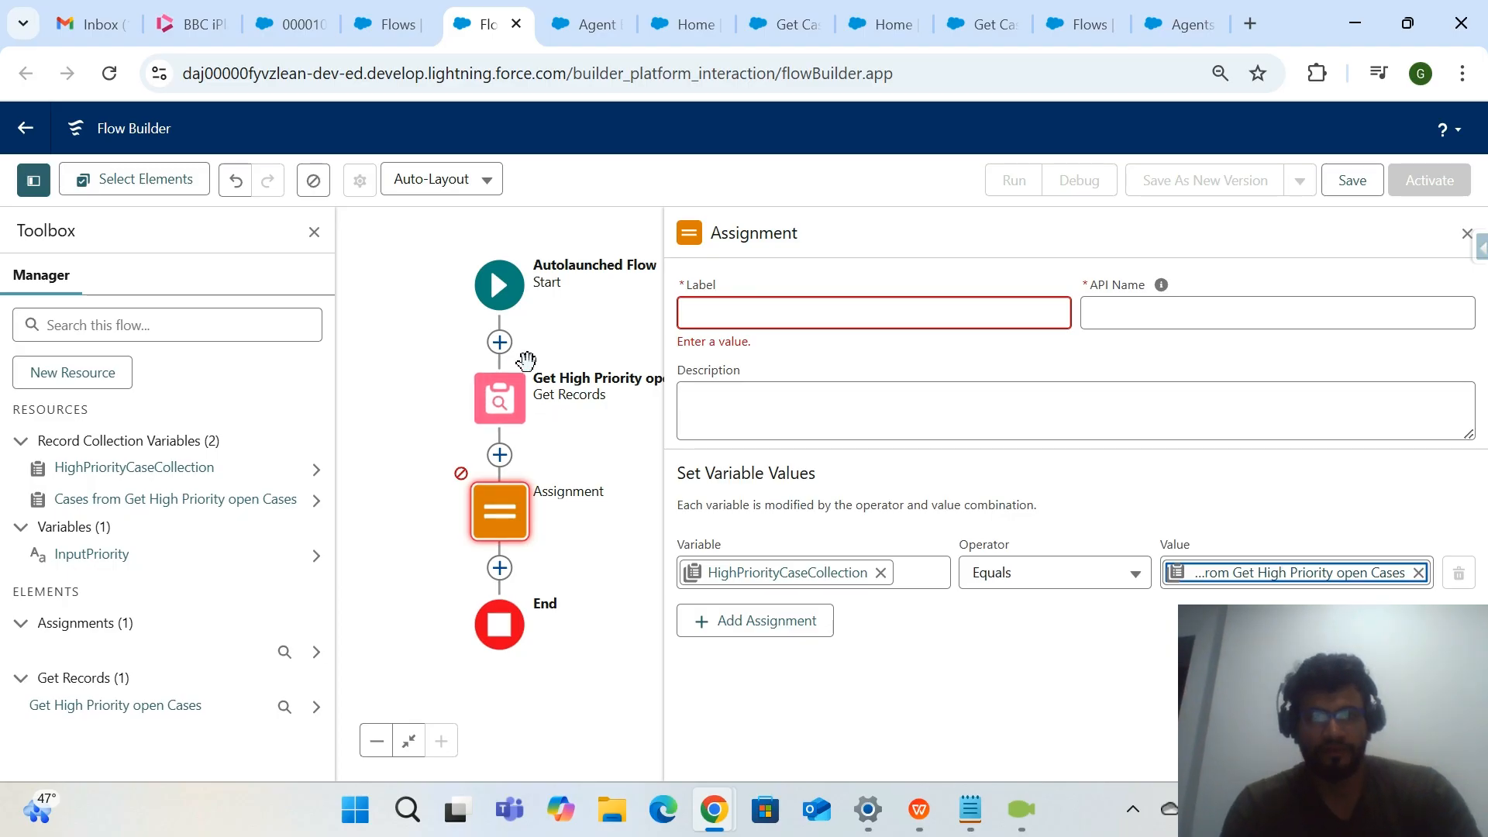
Review the settings of the Get Records element against those of the Assignment element.
double_click(515, 419)
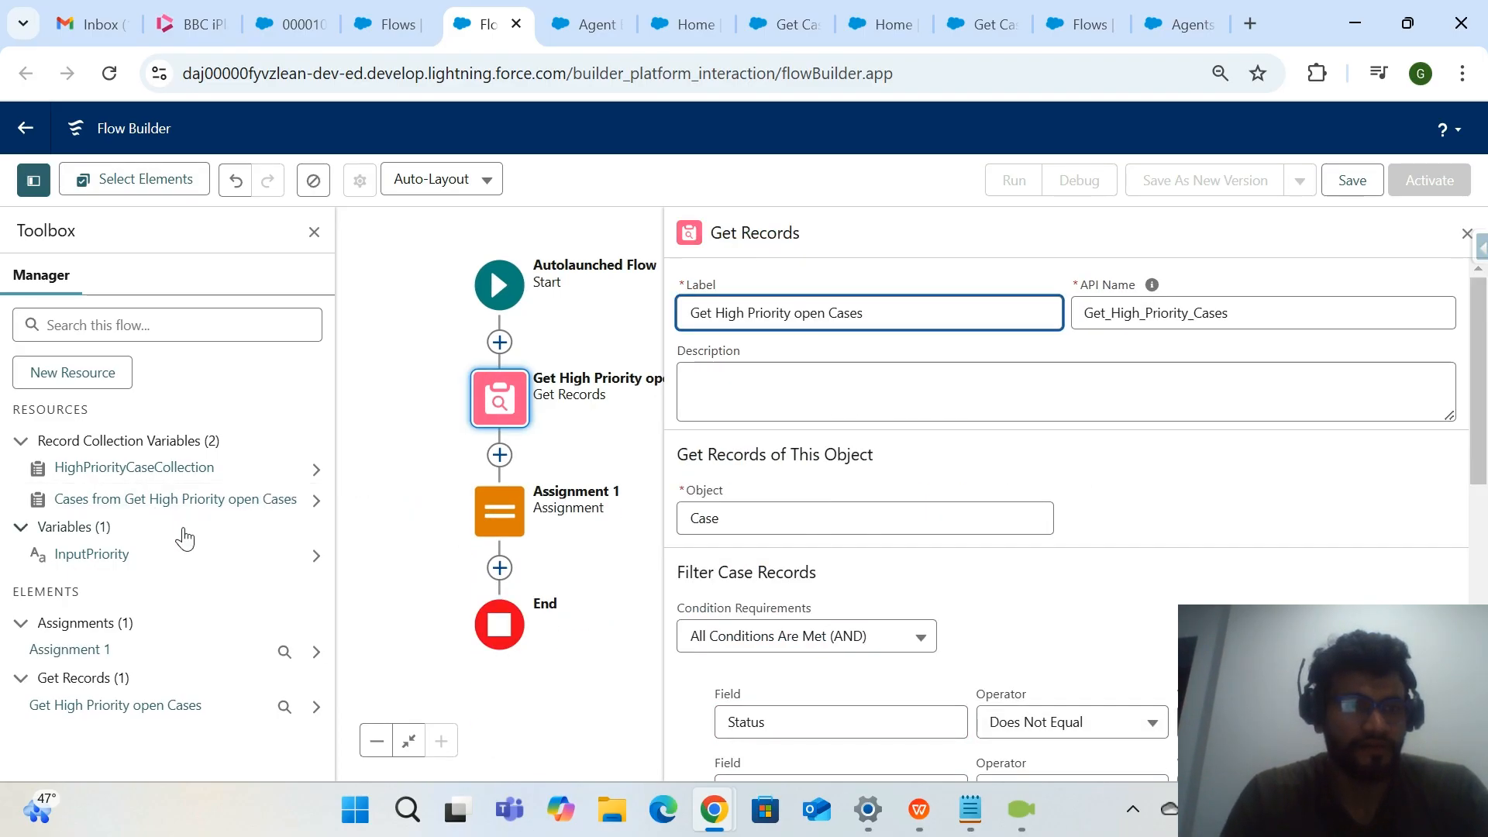
scroll(778, 450, down, 2)
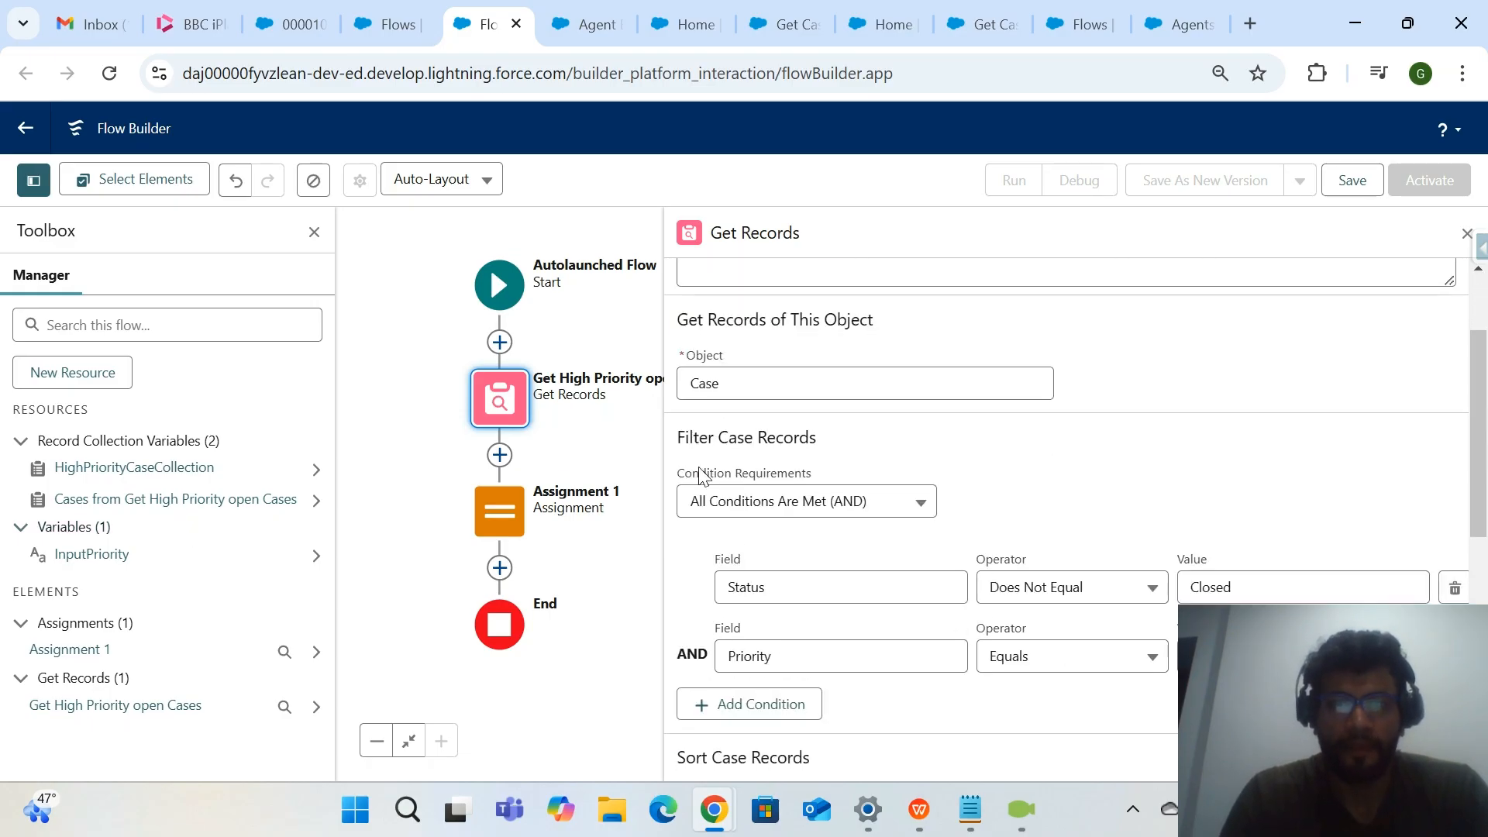
click(515, 521)
click(517, 526)
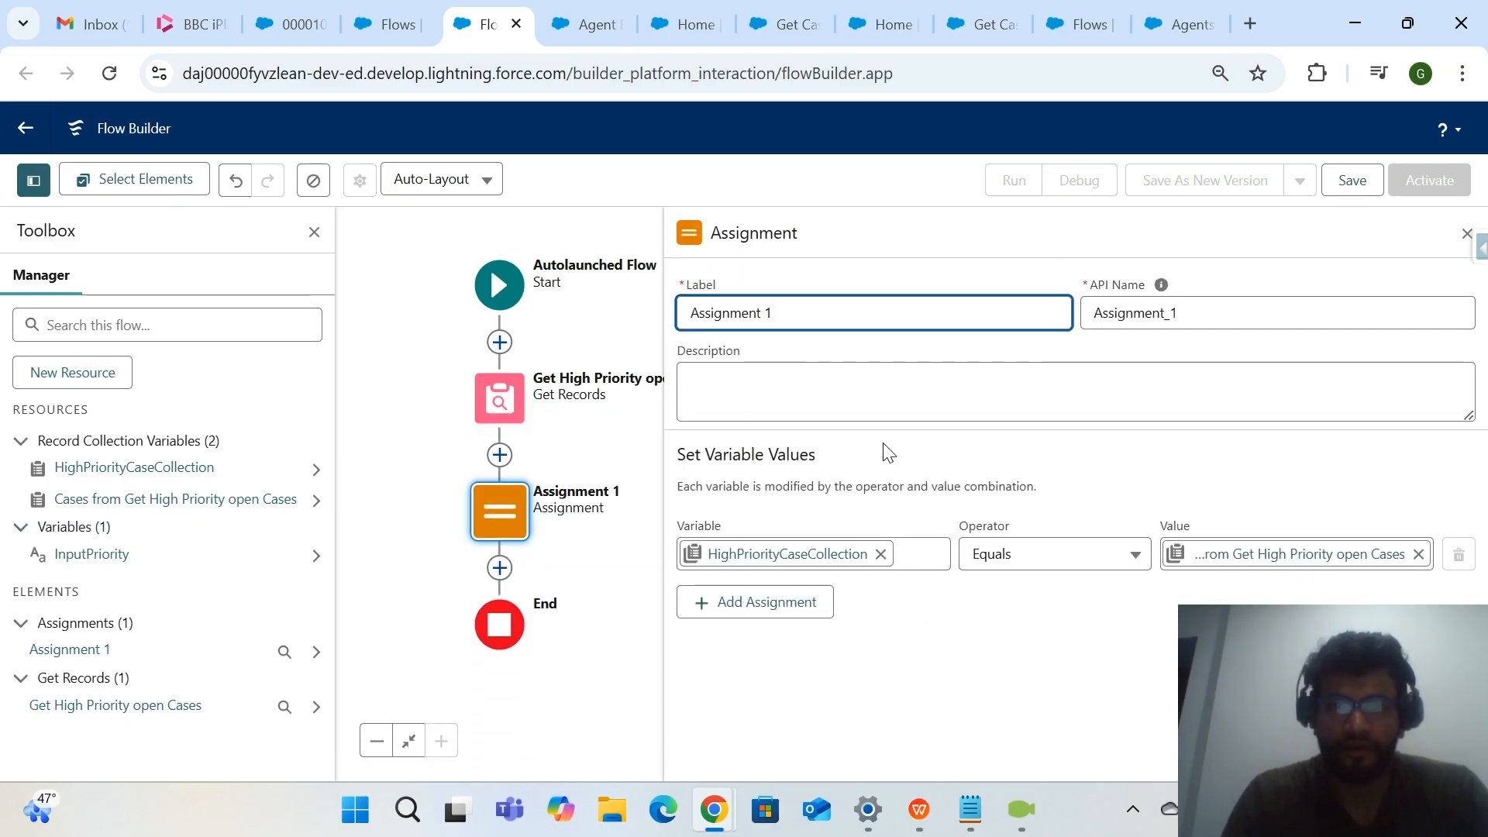
click(519, 427)
click(521, 429)
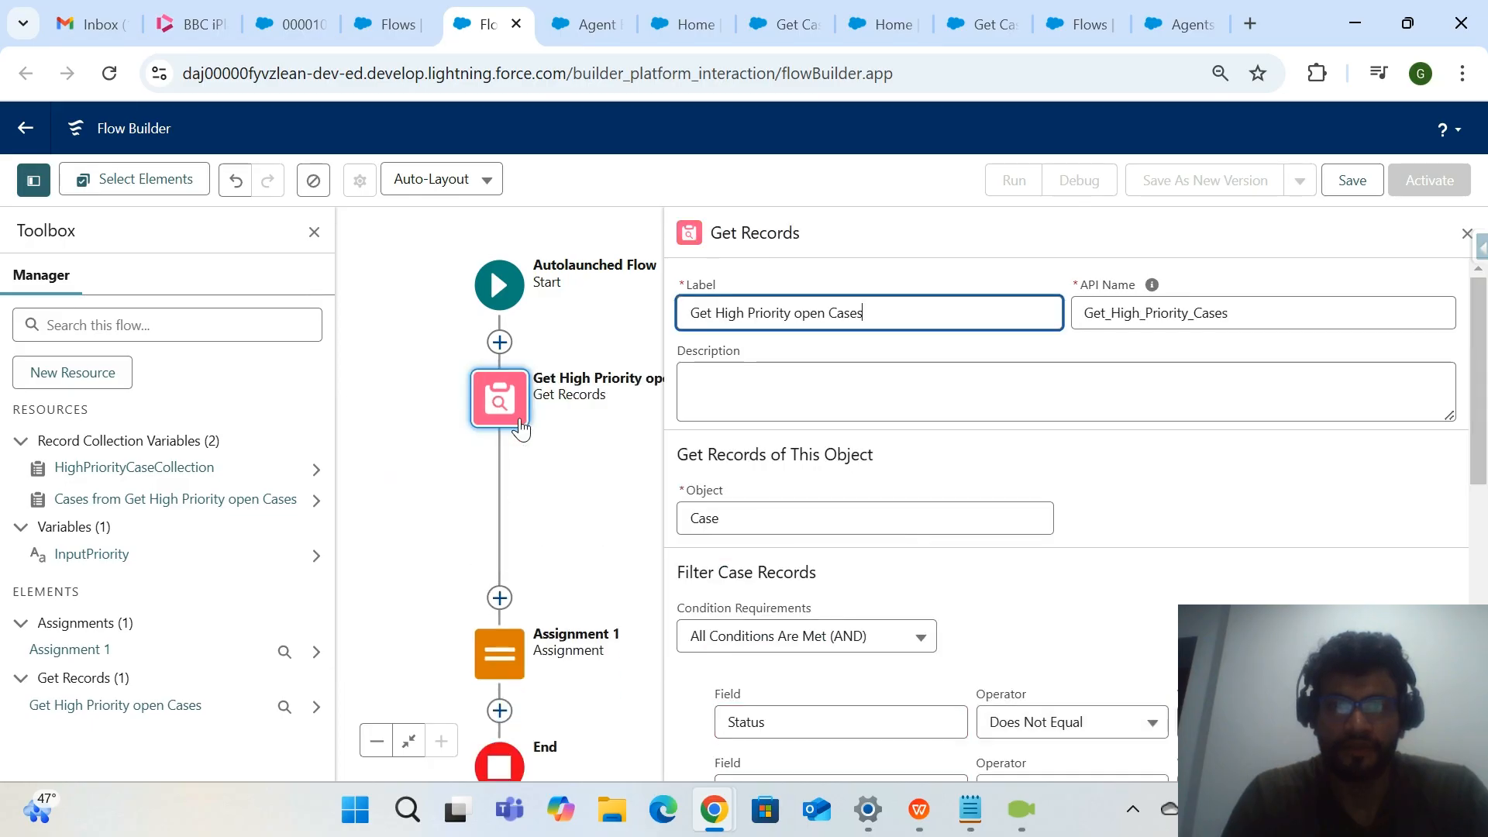
double_click(503, 513)
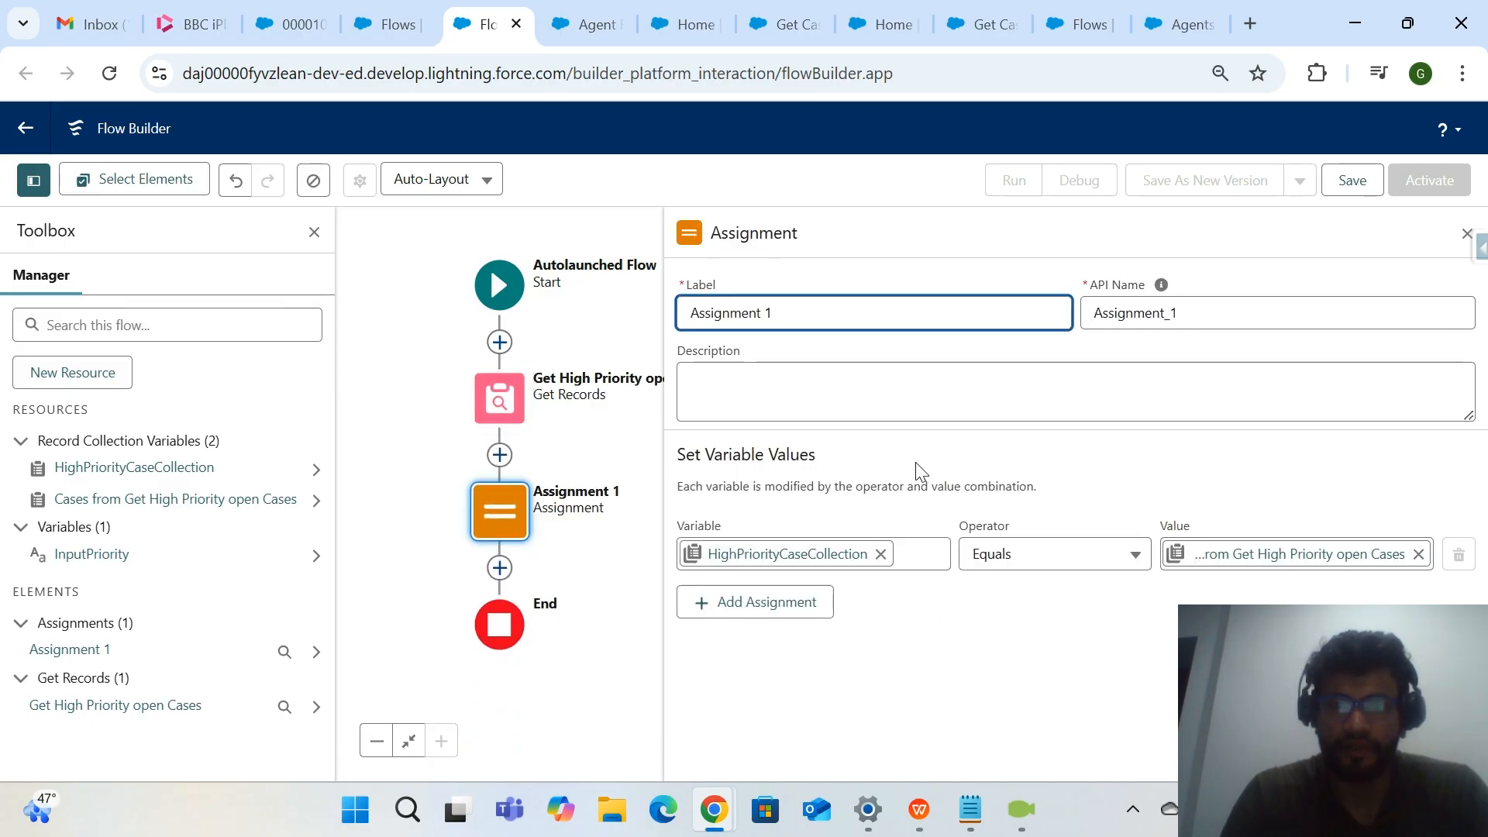
Start saving the flow with the label Get High Priority Cases and the API name Get_High_Priority_Cases.
click(1370, 183)
click(680, 372)
text(Get)
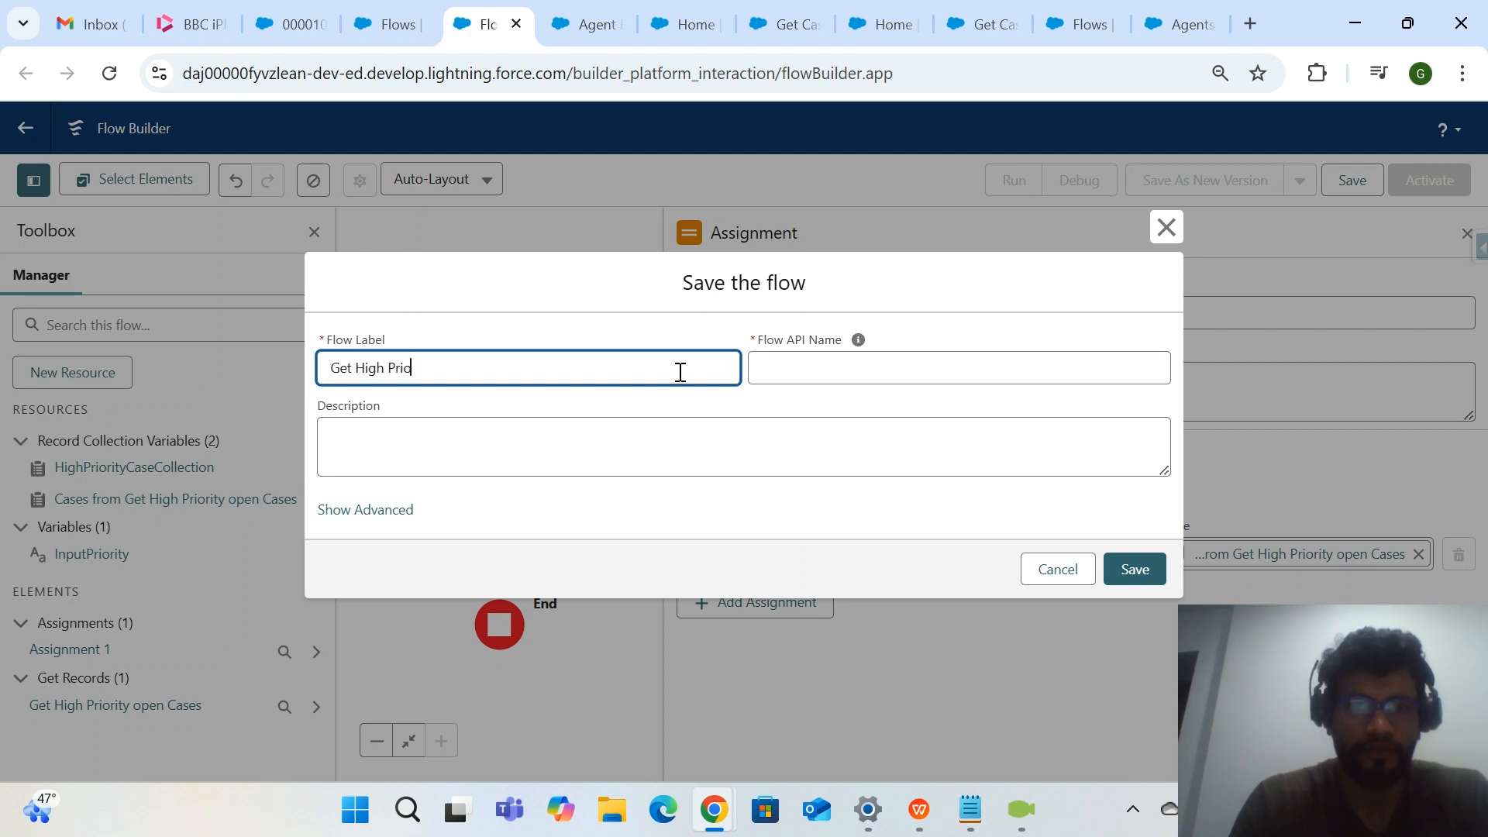
text(High Priority Cases)
click(732, 419)
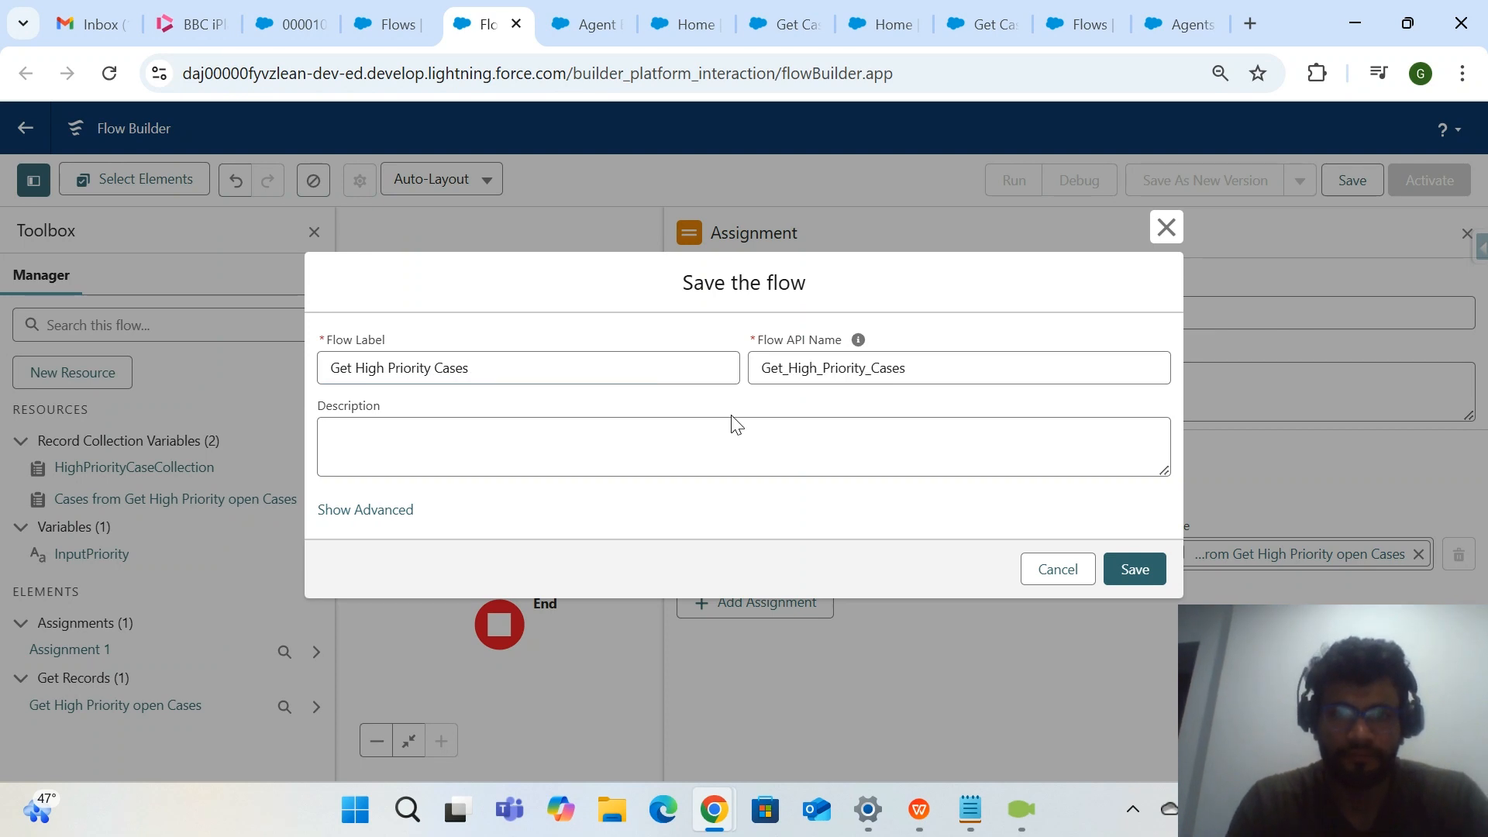
Copy the flow label Get High Priority Cases to the end of notes.txt in Notepad and return to the flow's save dialog.
triple_click(615, 377)
key(ctrl+c)
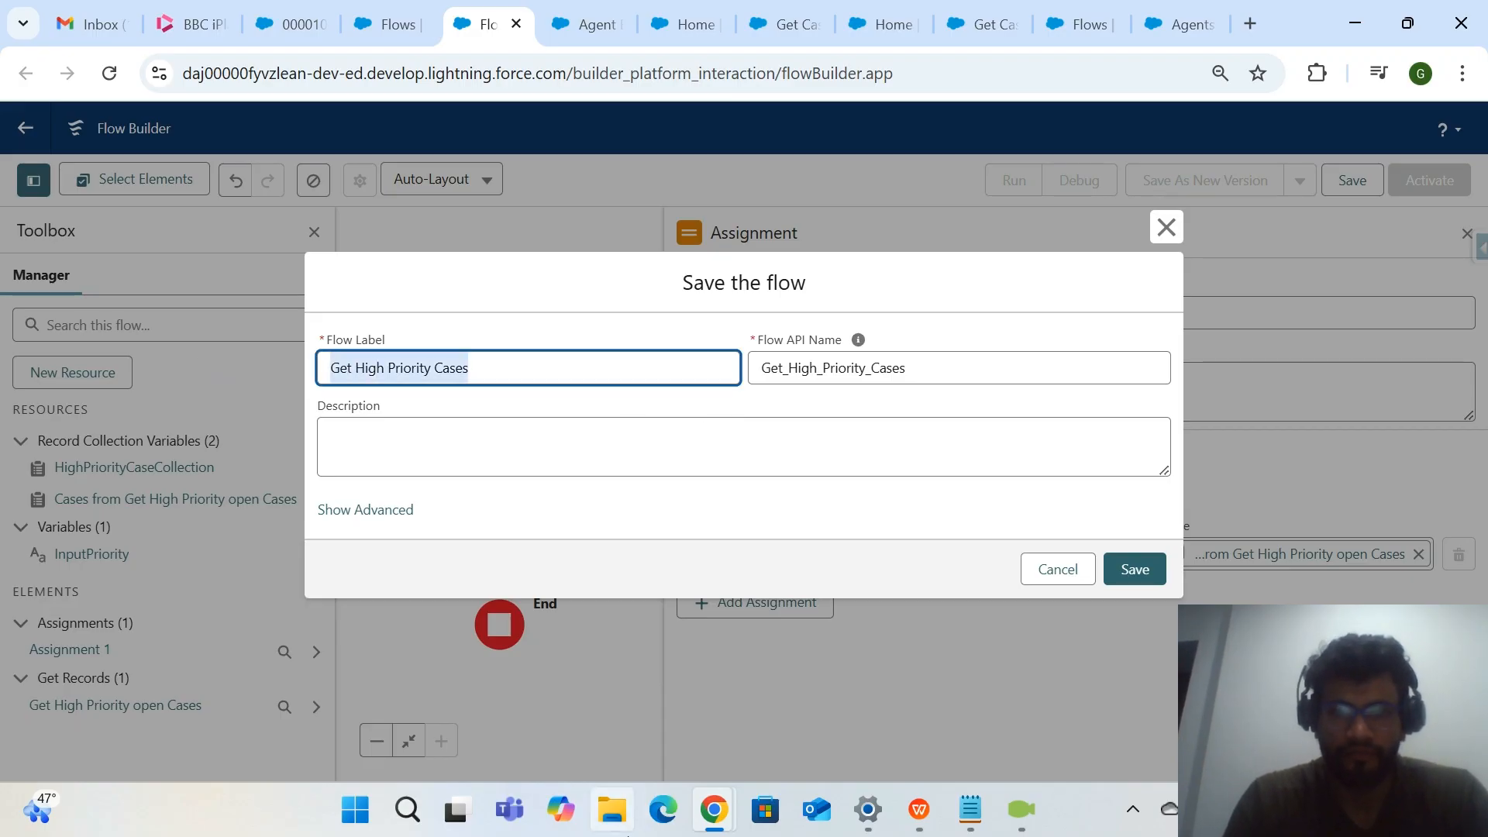
click(970, 809)
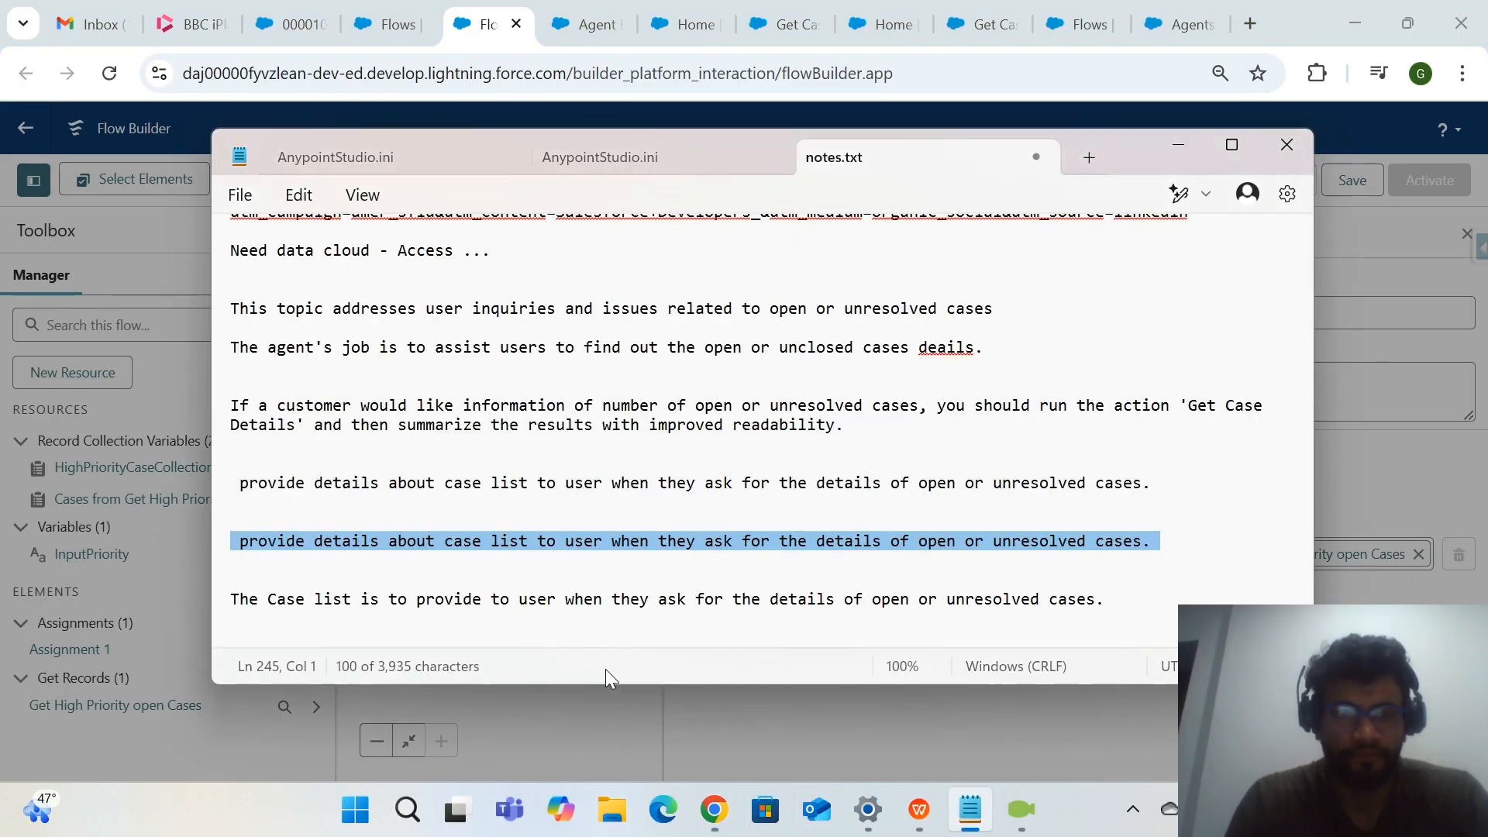
click(1155, 608)
text(\)
key(Return)
key(Return)
key(Return)
key(Return)
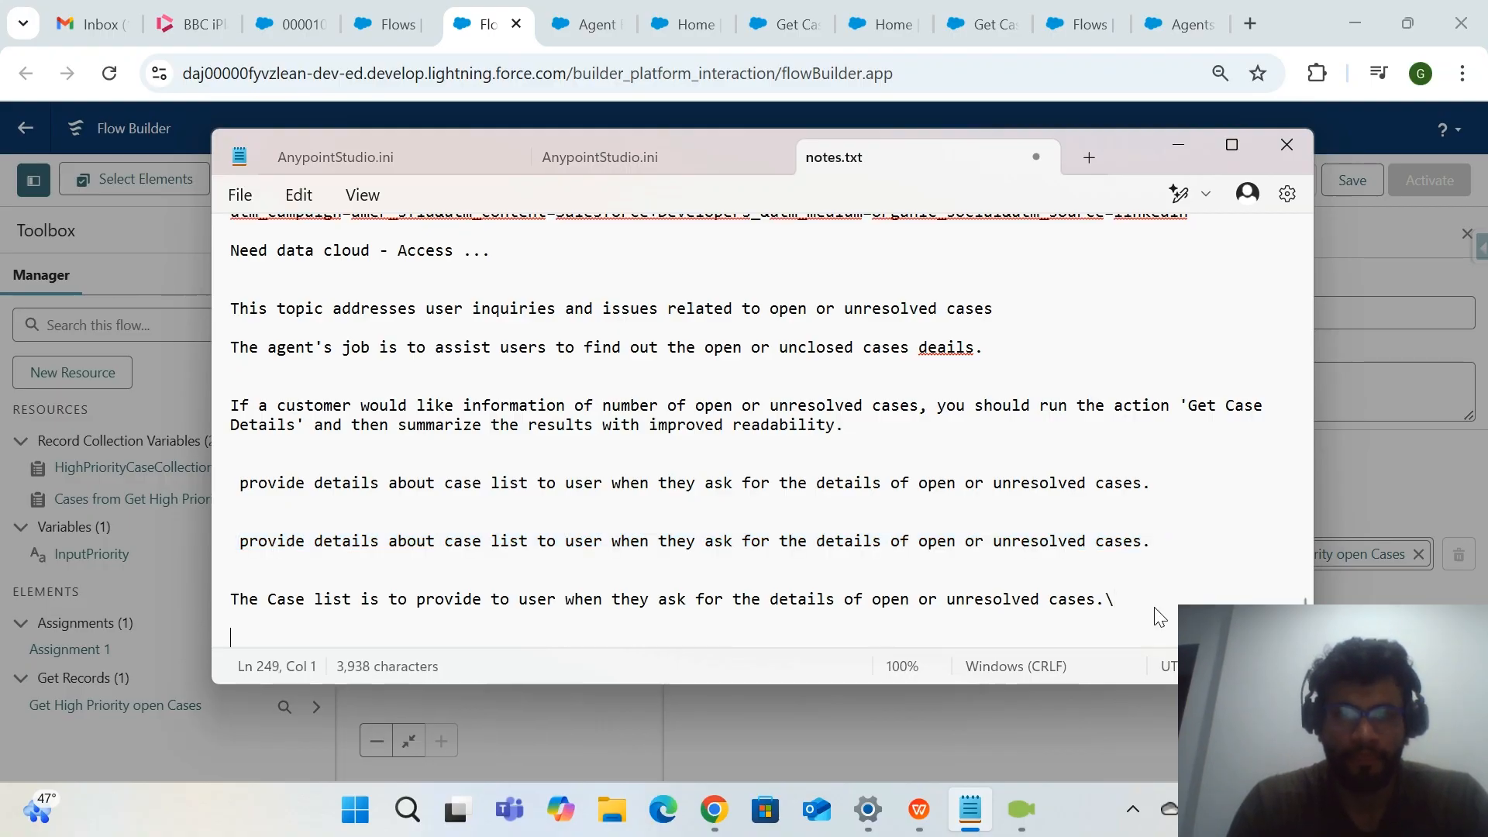
key(ctrl+v)
key(alt+Tab)
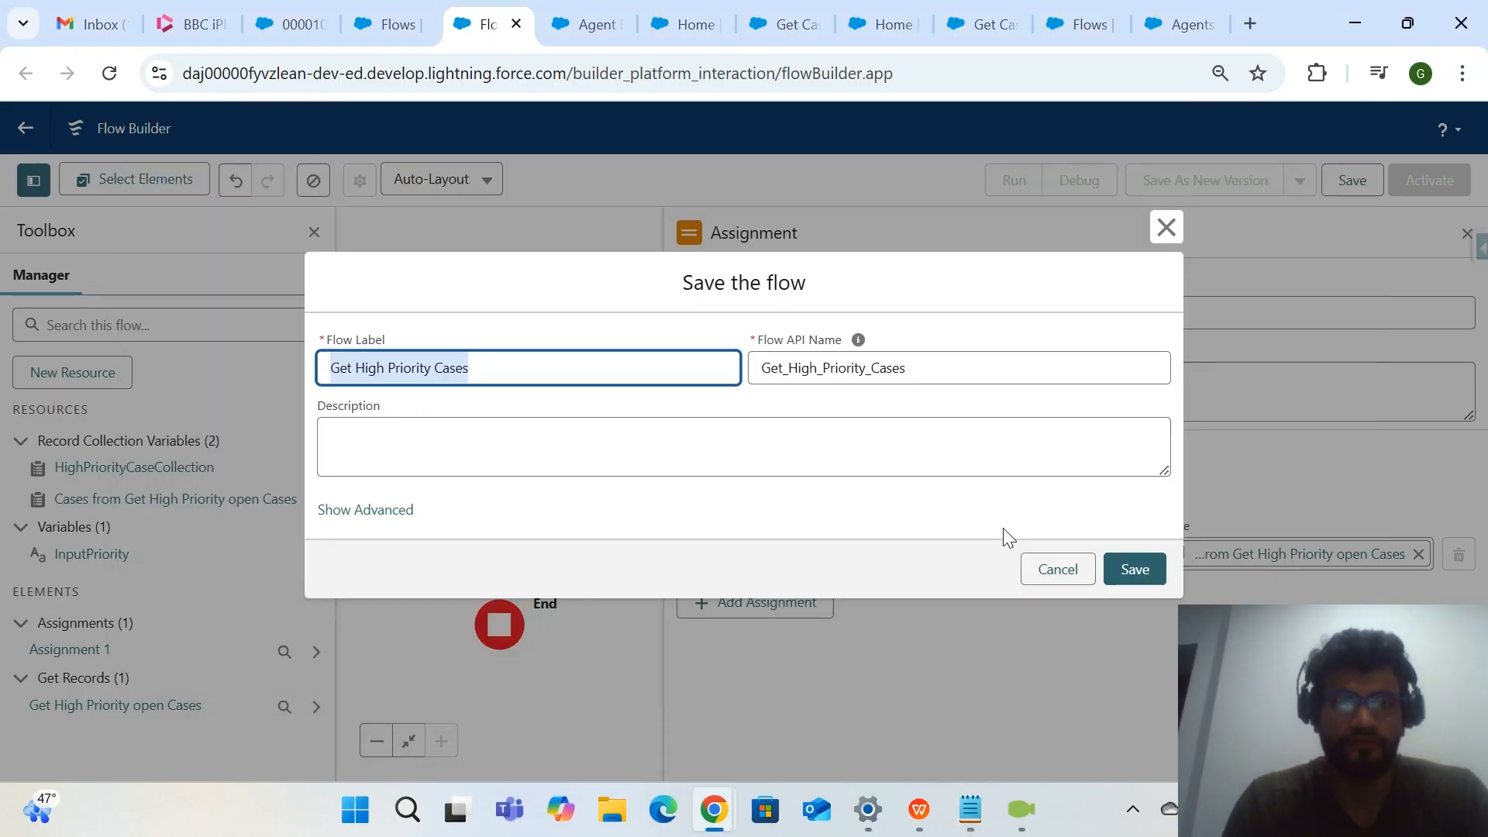
Complete saving the Get High Priority Cases flow and activate it.
click(872, 499)
click(1132, 568)
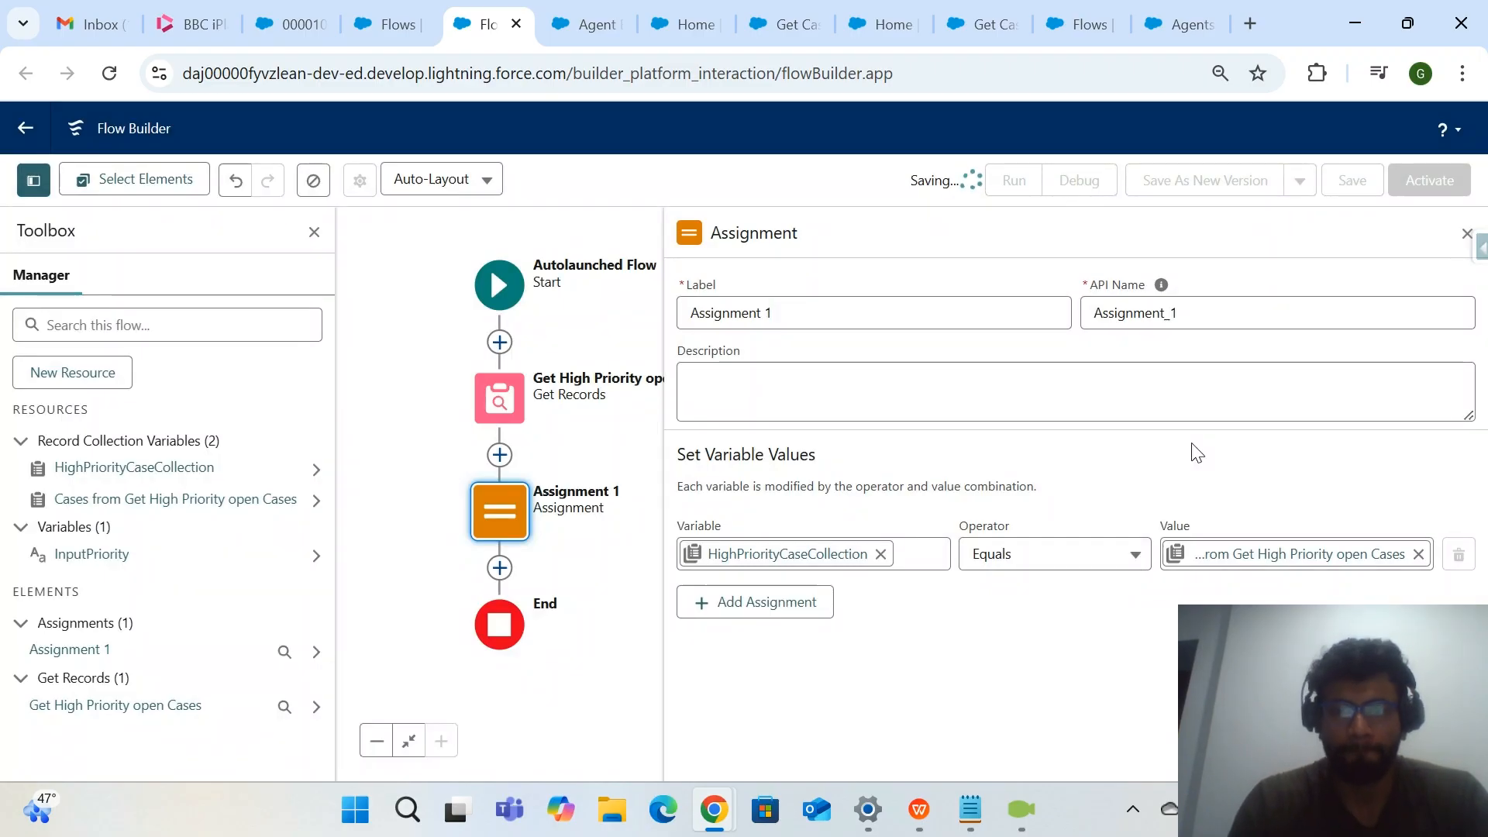
click(1430, 190)
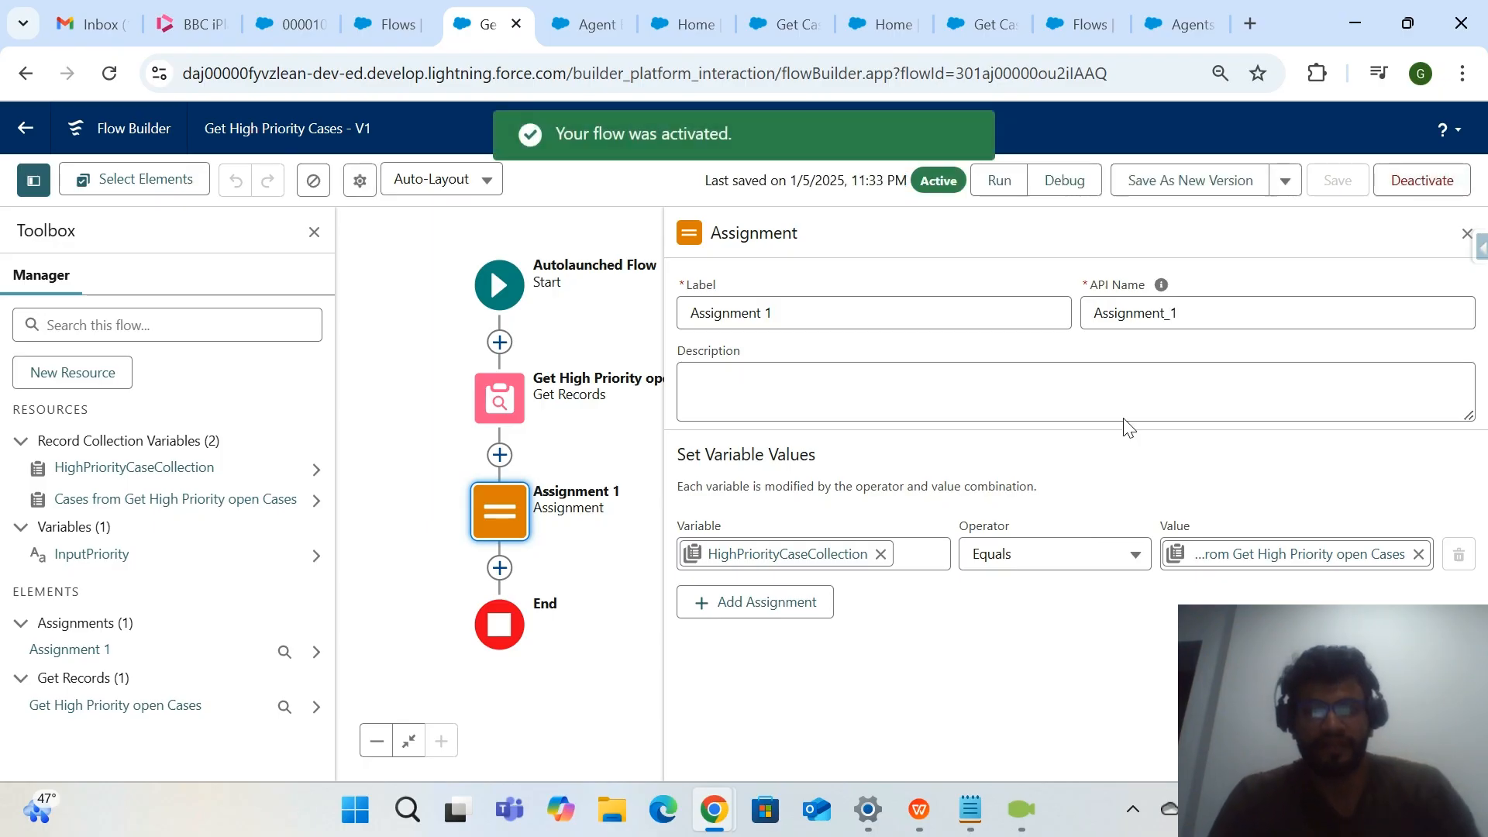
Debug the flow as another user, EinsteinServiceAgent User, with InputPriority set to High.
click(1086, 189)
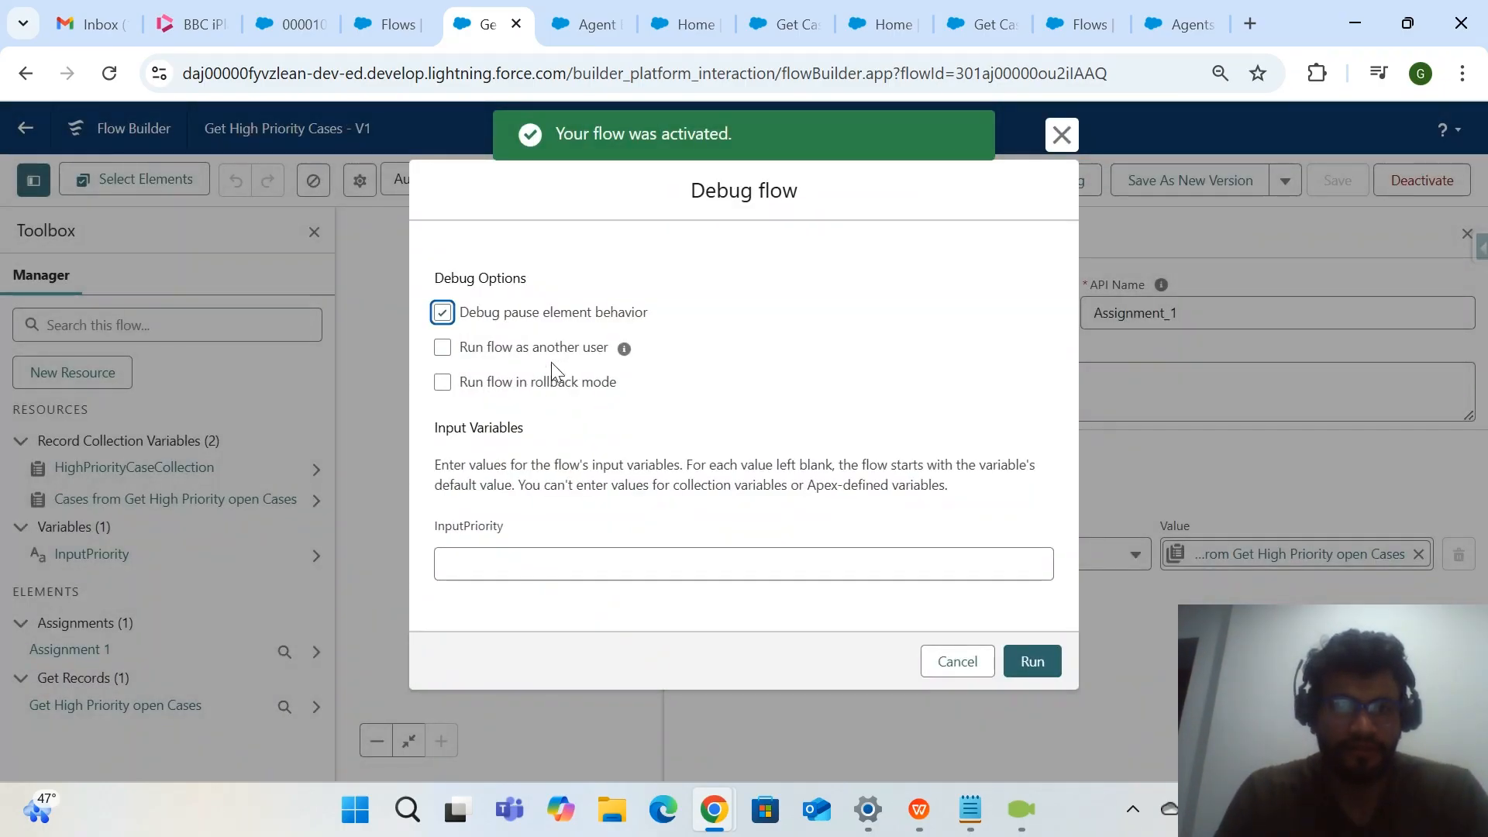
click(572, 351)
click(556, 403)
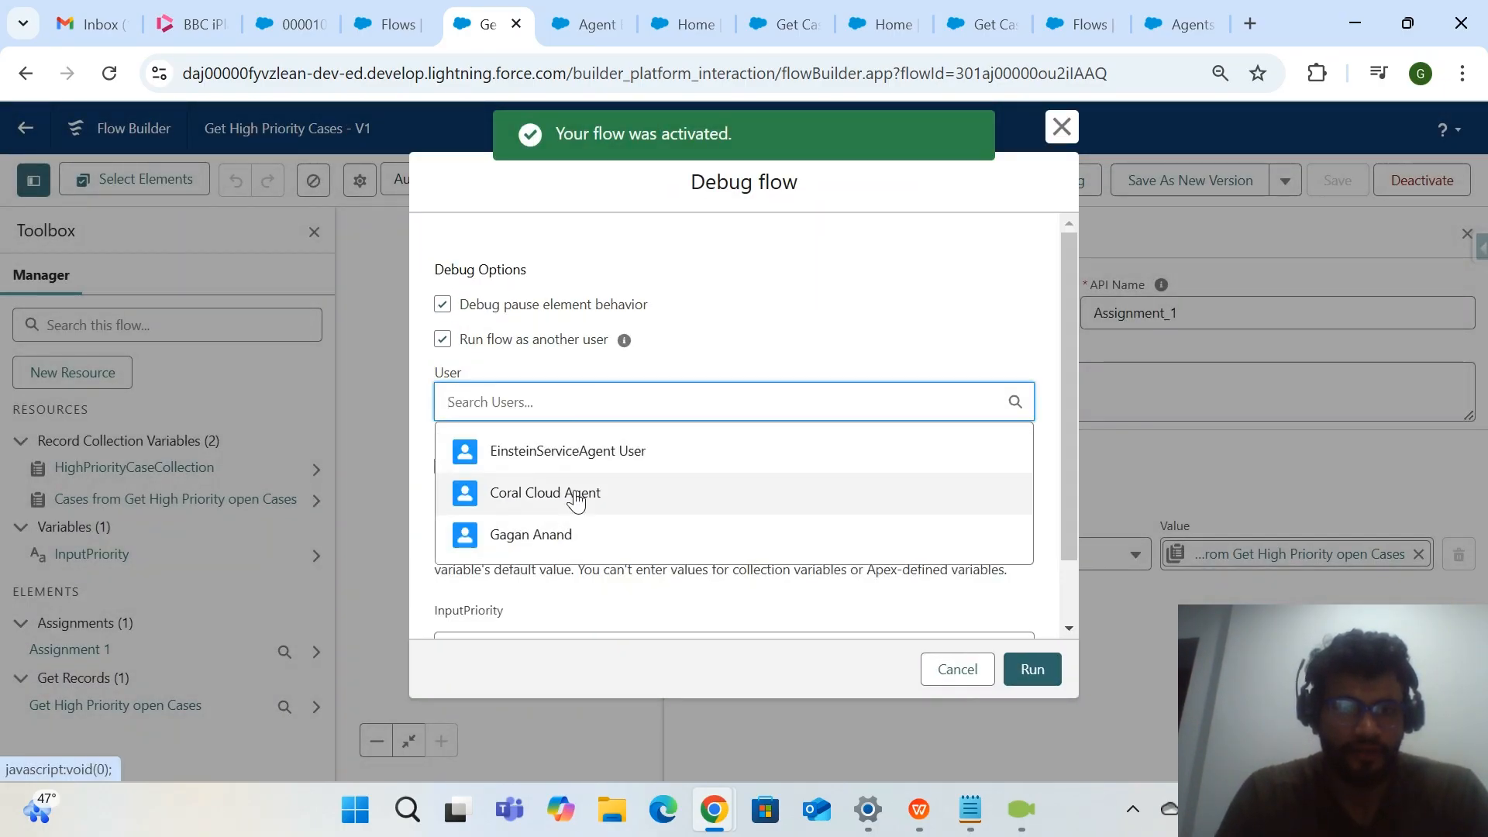
click(568, 451)
scroll(538, 602, down, 1)
click(551, 578)
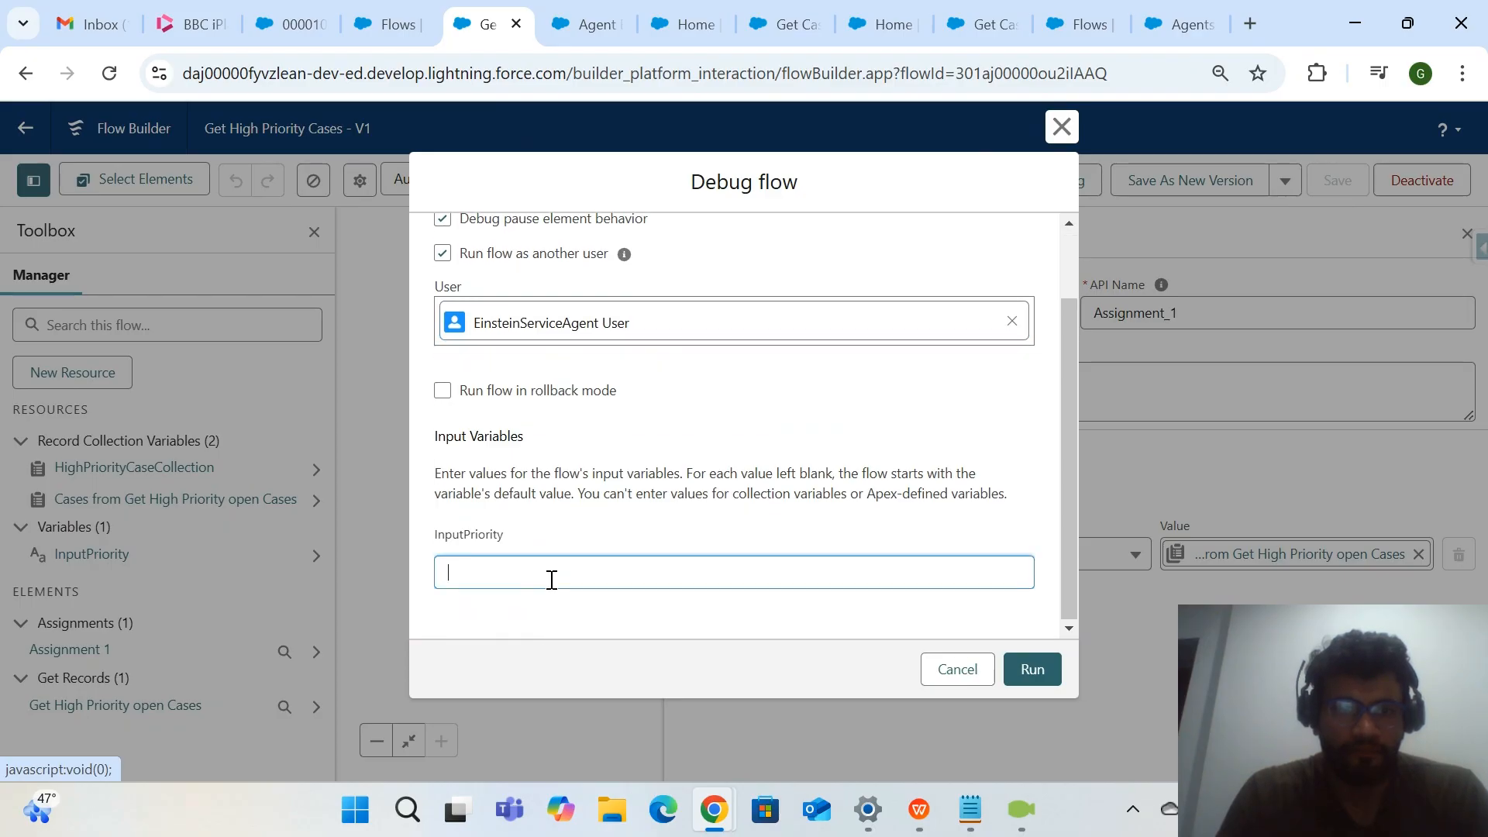
text(High)
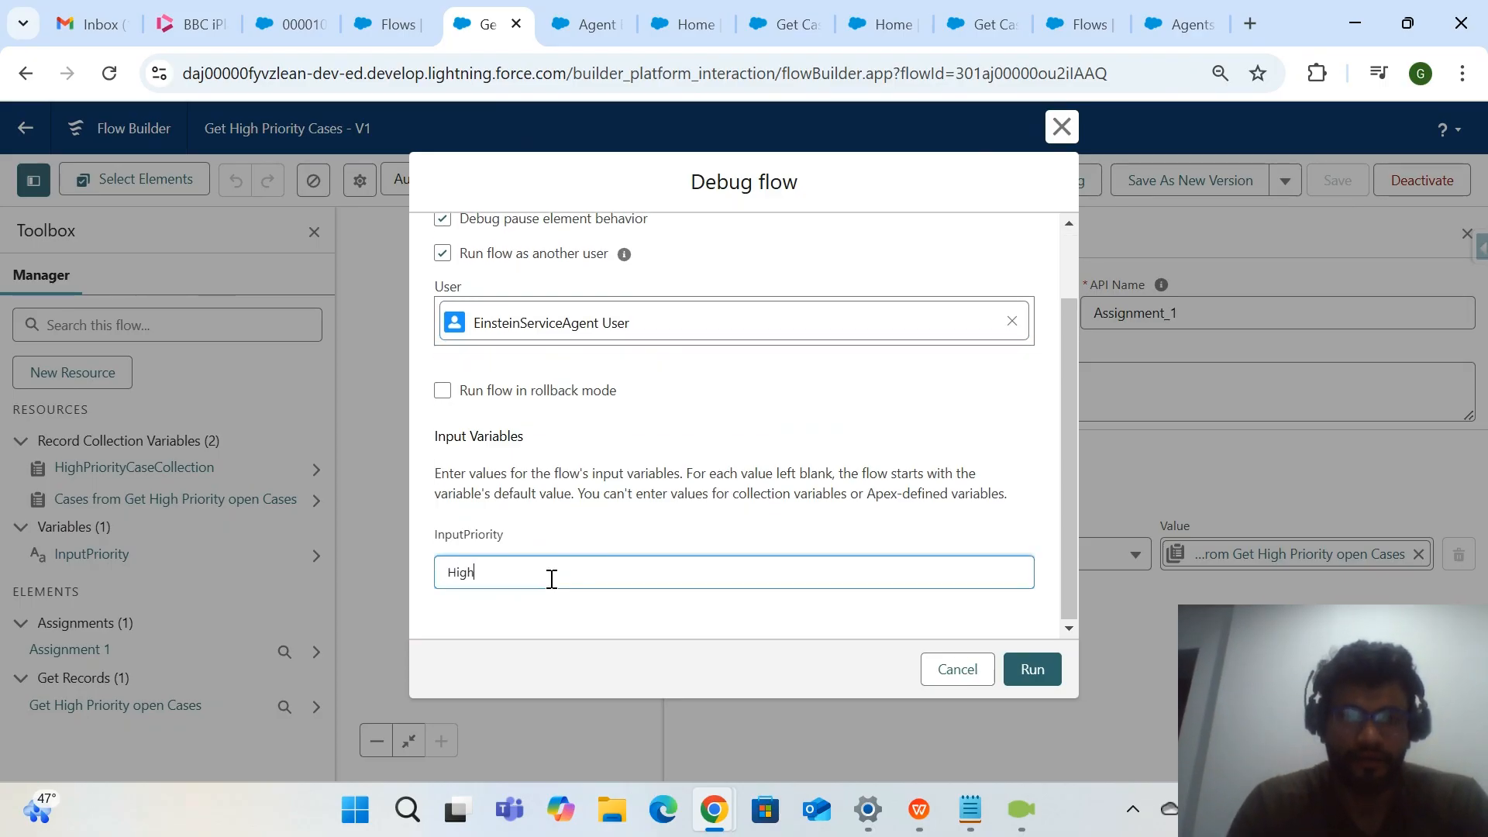
click(1025, 675)
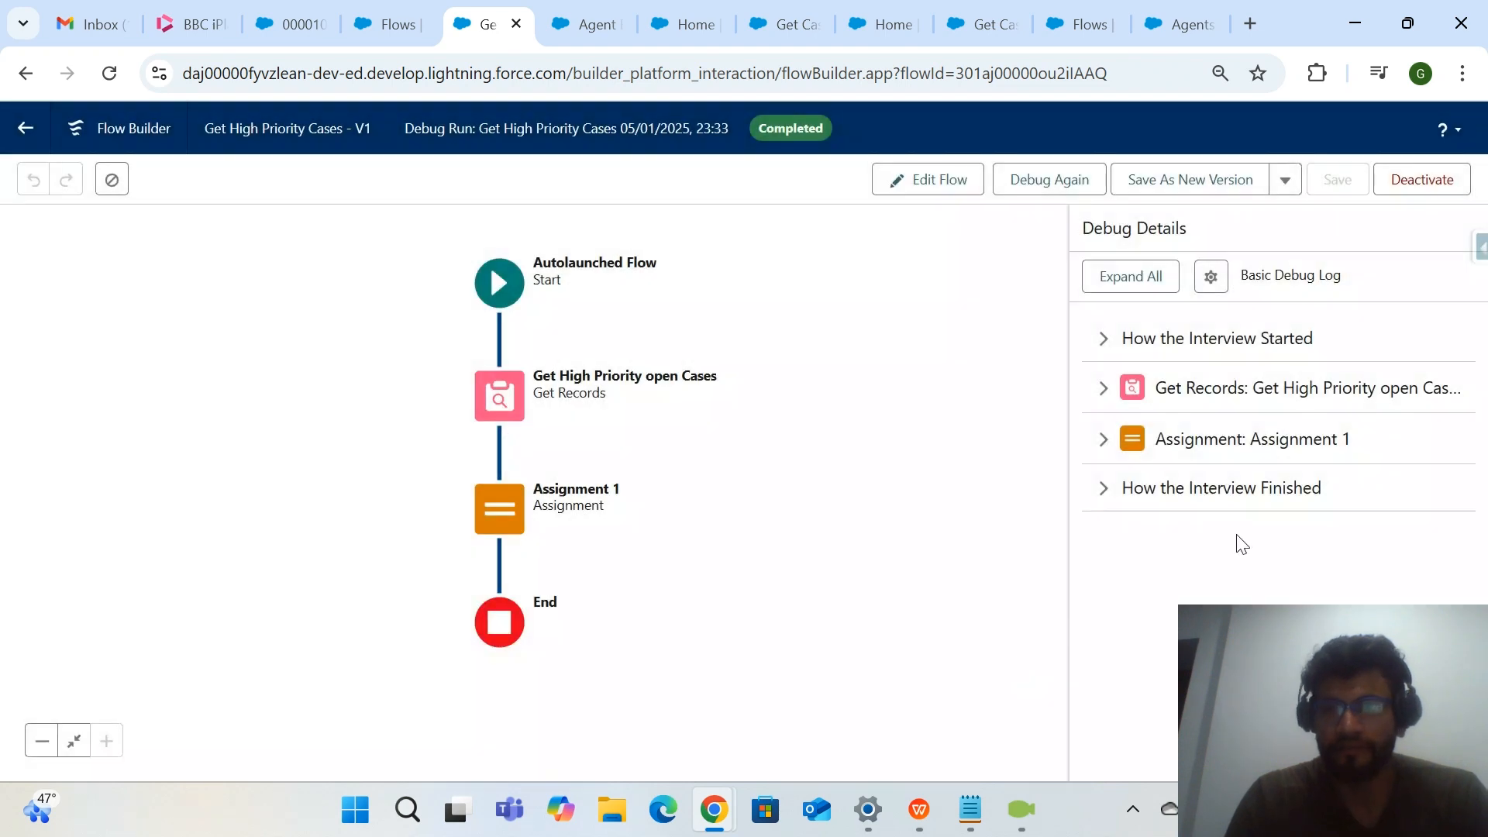
Examine the debug details of the Assignment 1 and Get High Priority open Cases elements.
click(1288, 454)
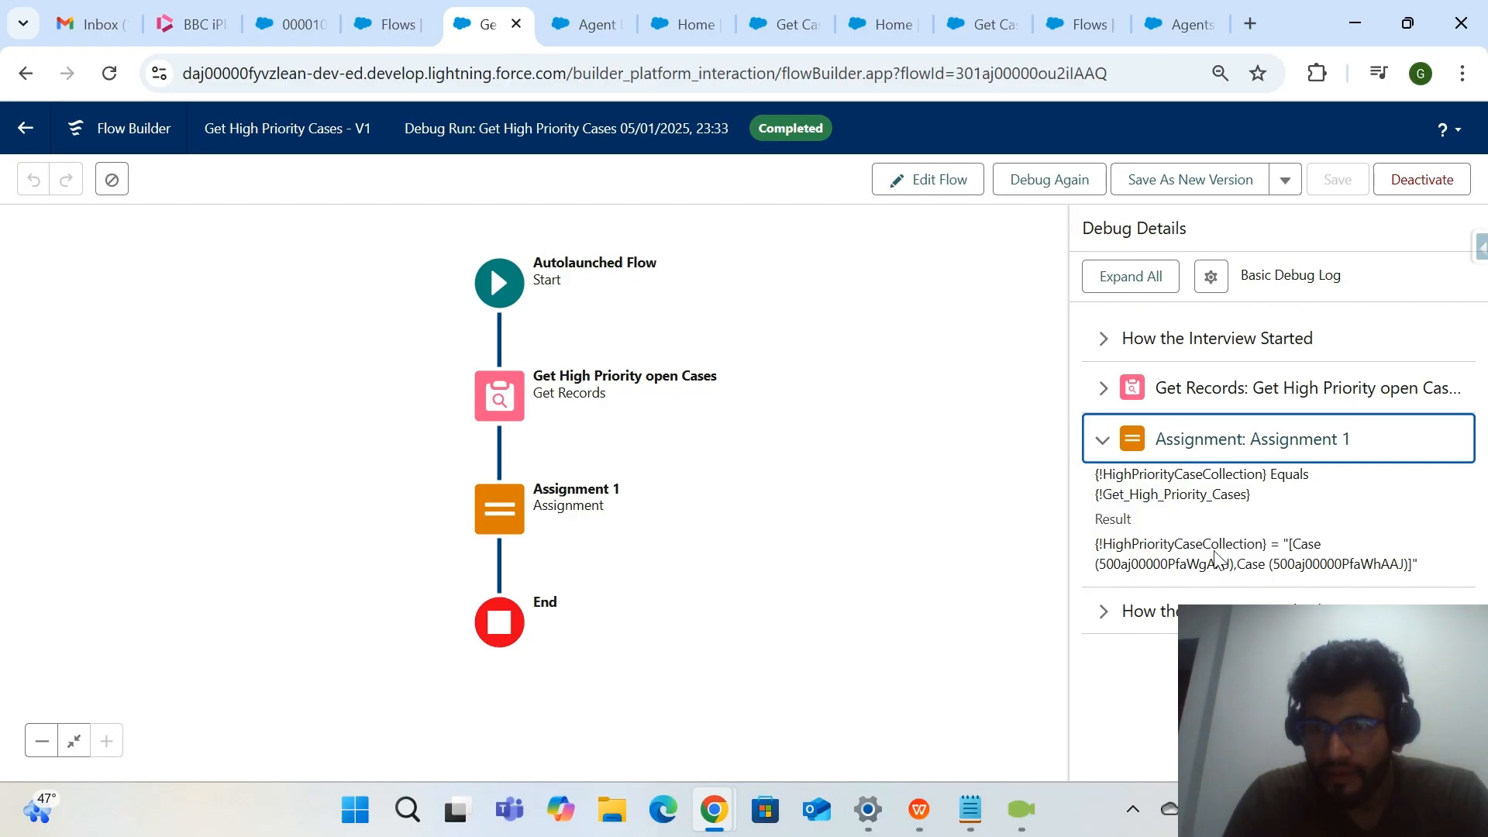
drag(1300, 545, 1424, 573)
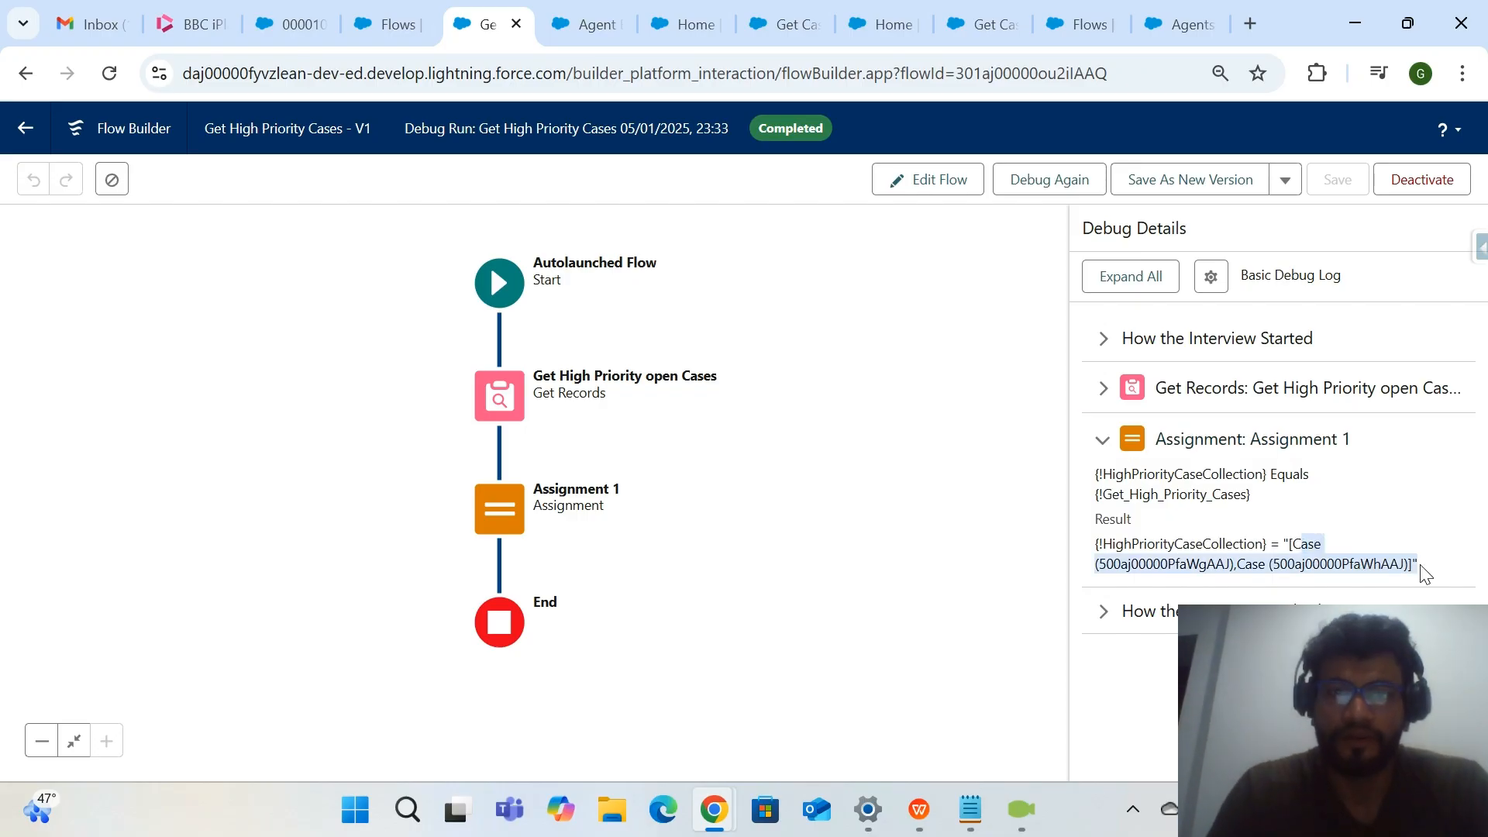
drag(1290, 546, 1432, 568)
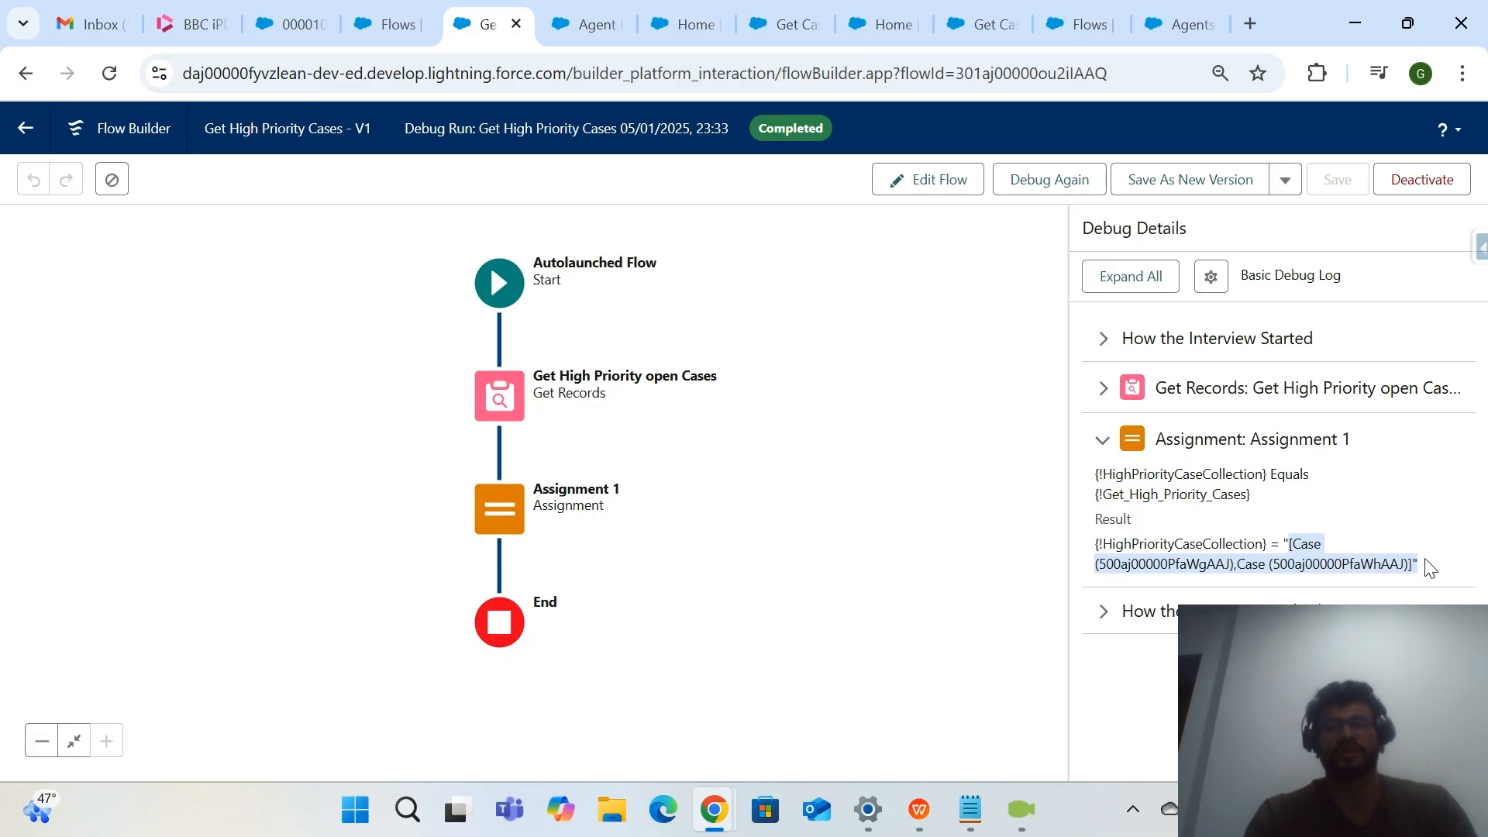
click(1296, 387)
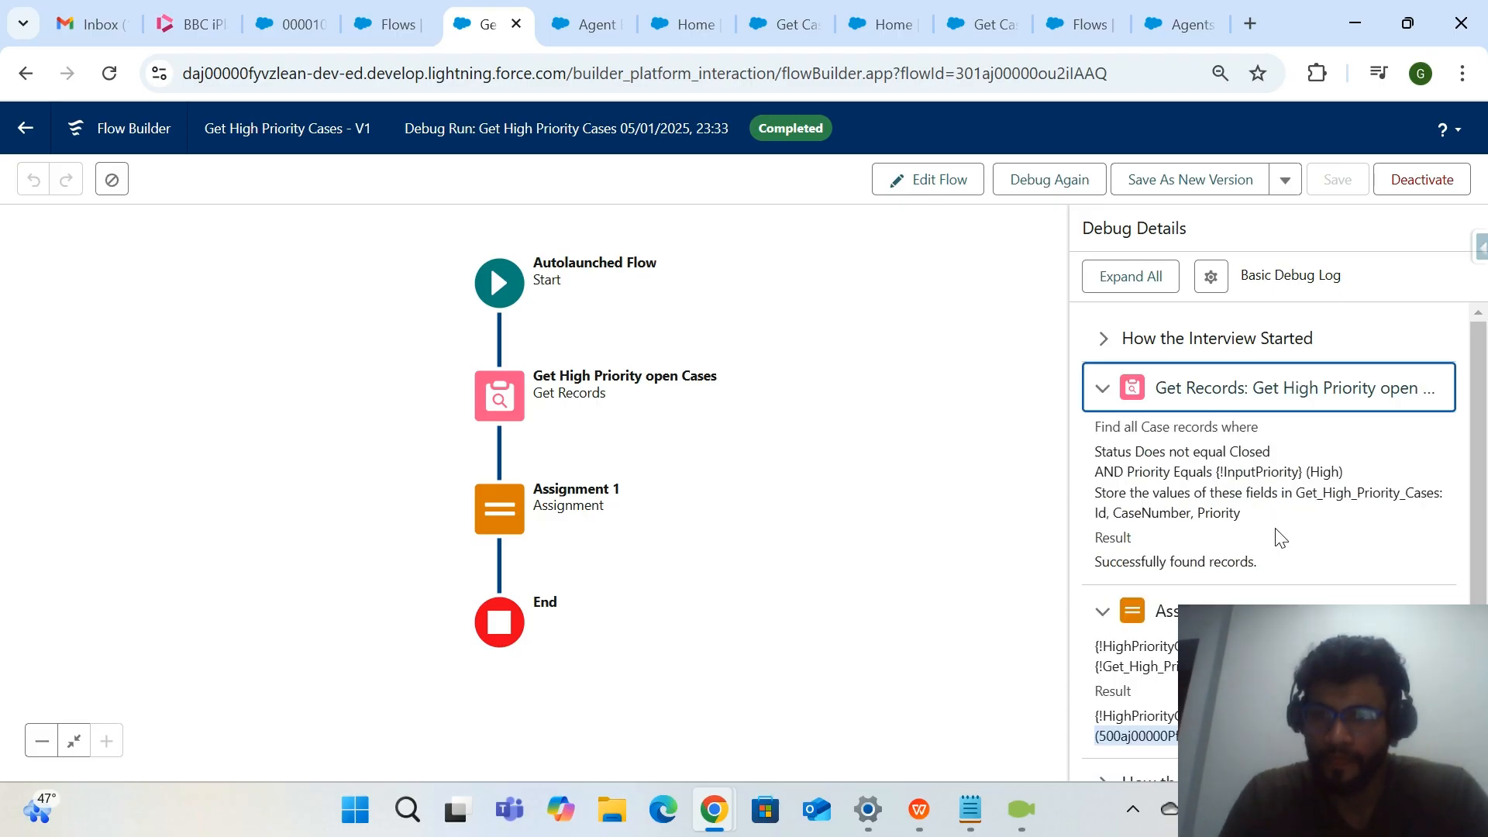
scroll(1280, 536, down, 1)
scroll(1280, 536, up, 1)
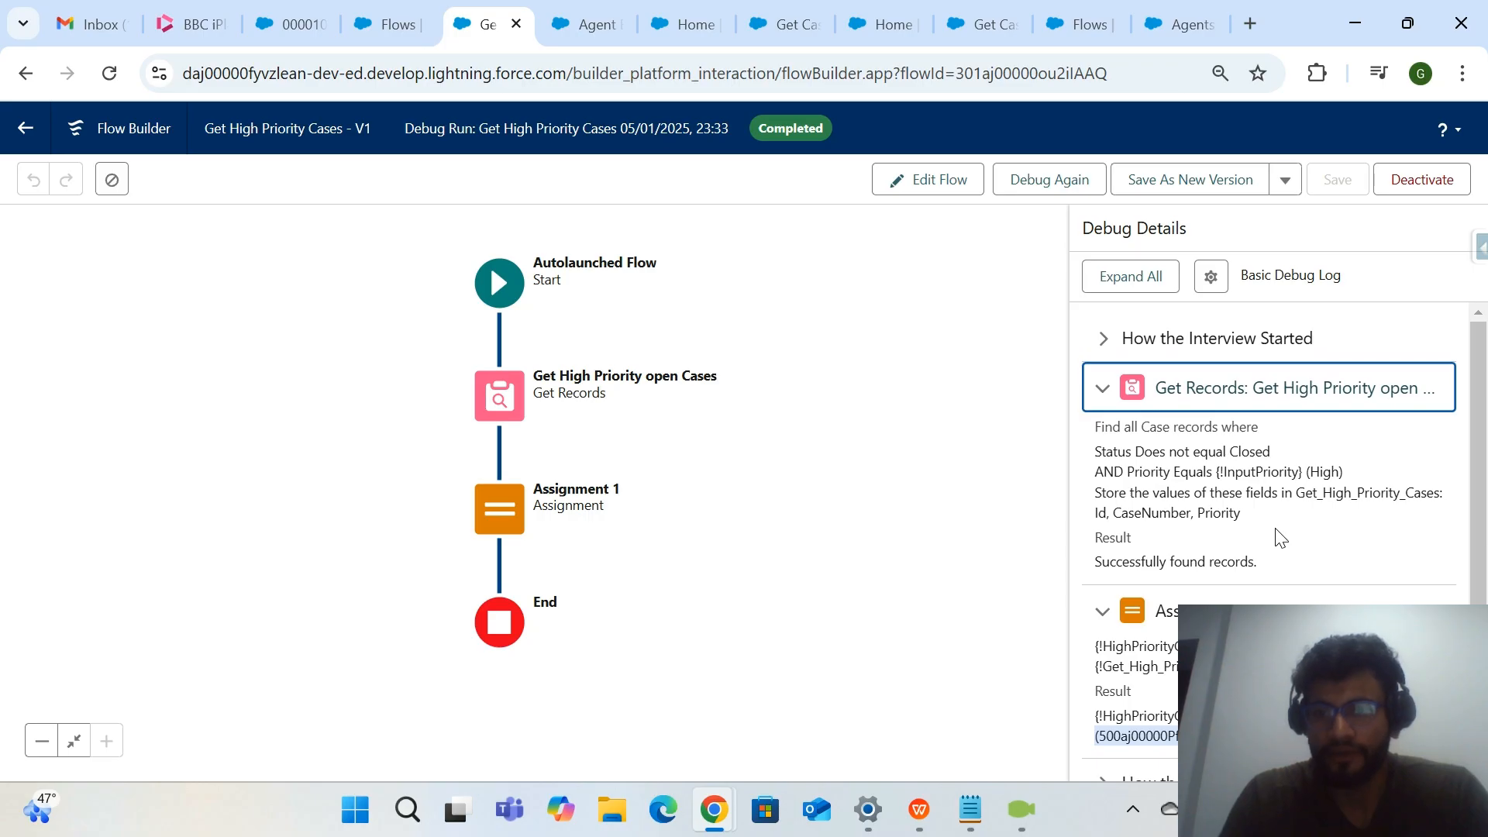
scroll(1280, 536, down, 1)
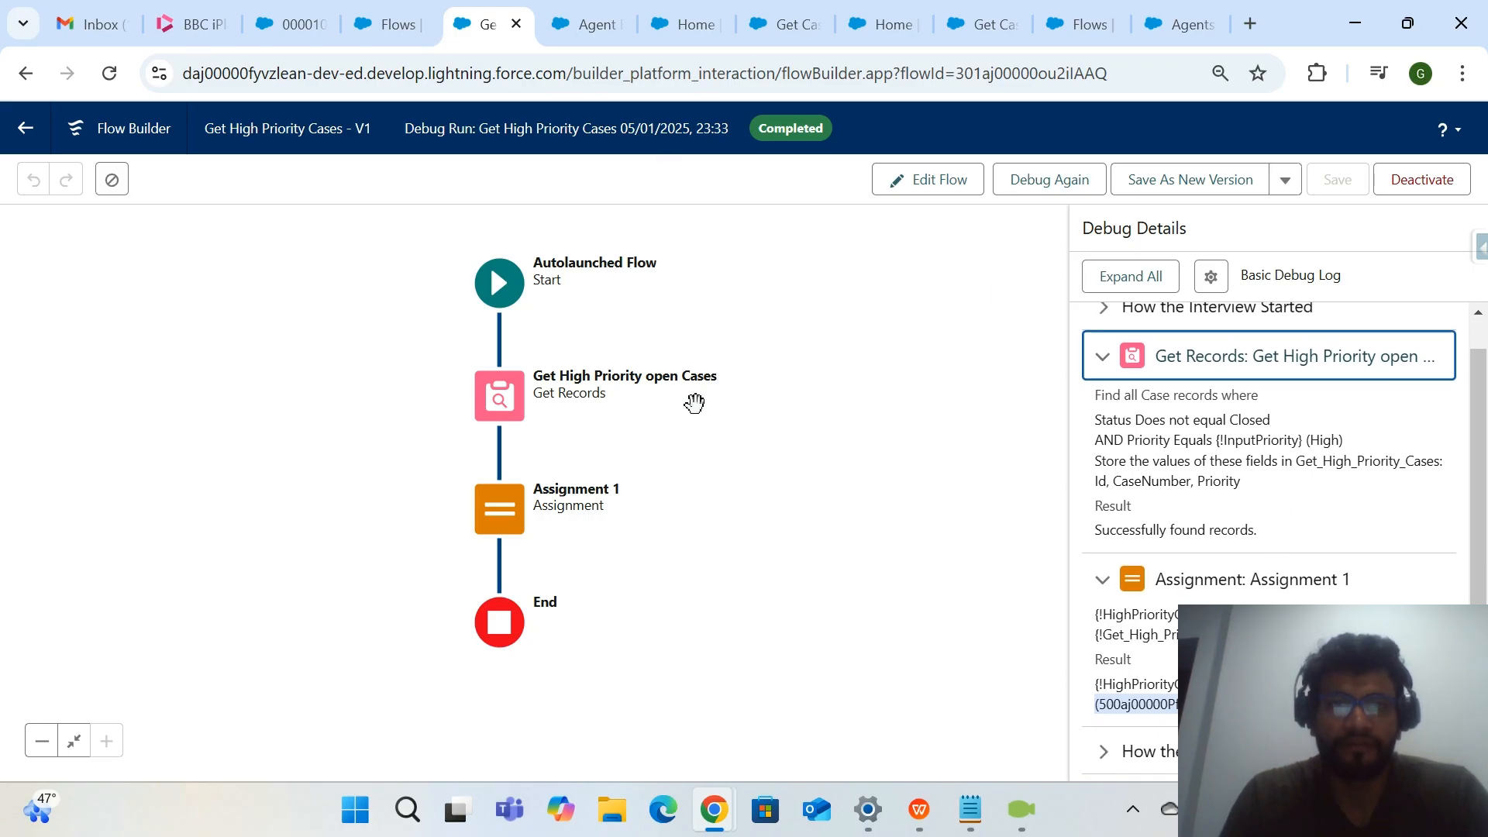
Switch to Agent Builder and open the list of actions assigned to the topic Get Counts of open Cases.
click(373, 17)
click(467, 34)
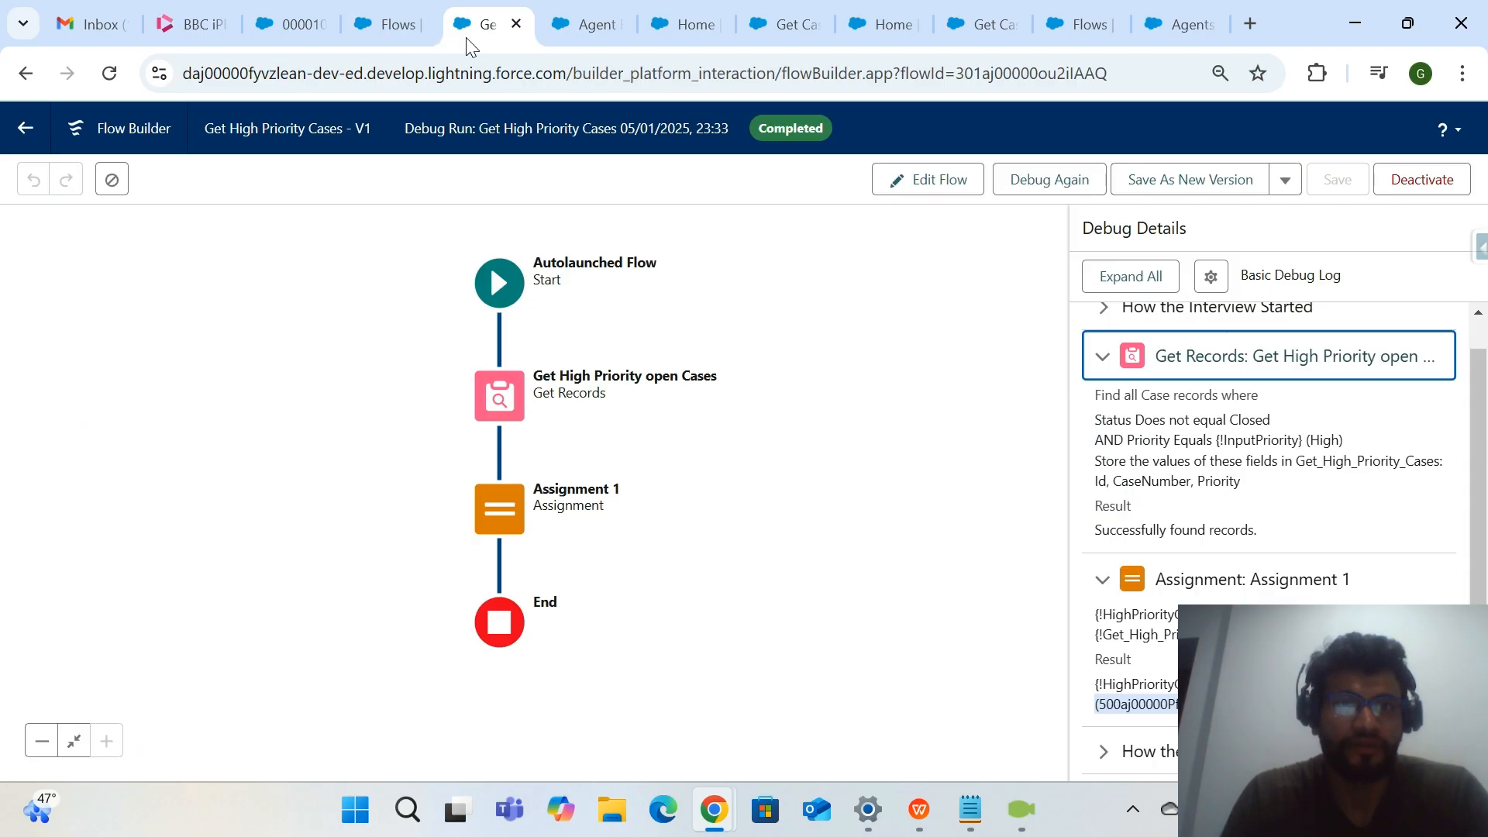
click(597, 12)
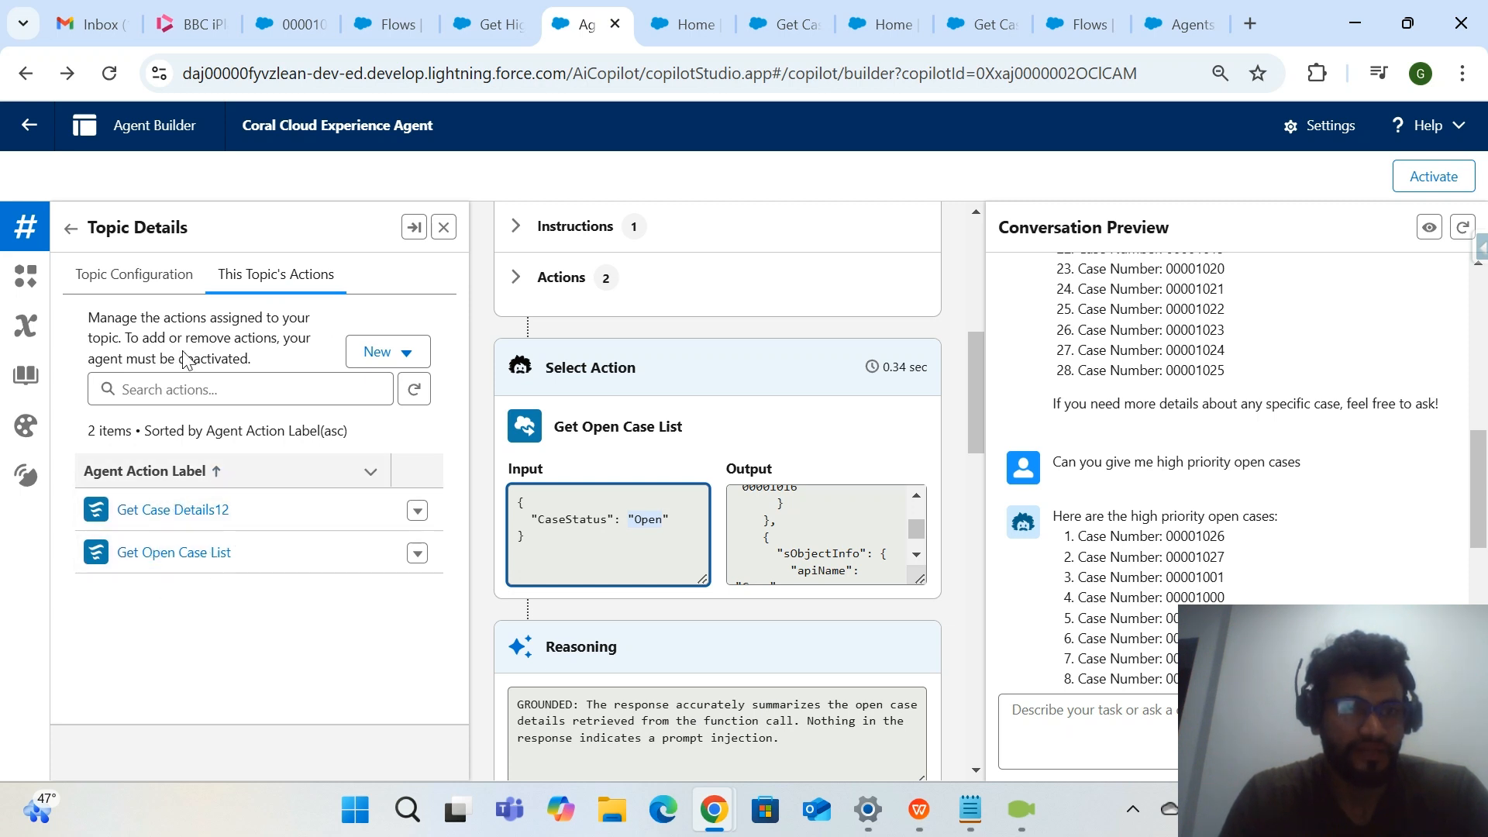
click(27, 236)
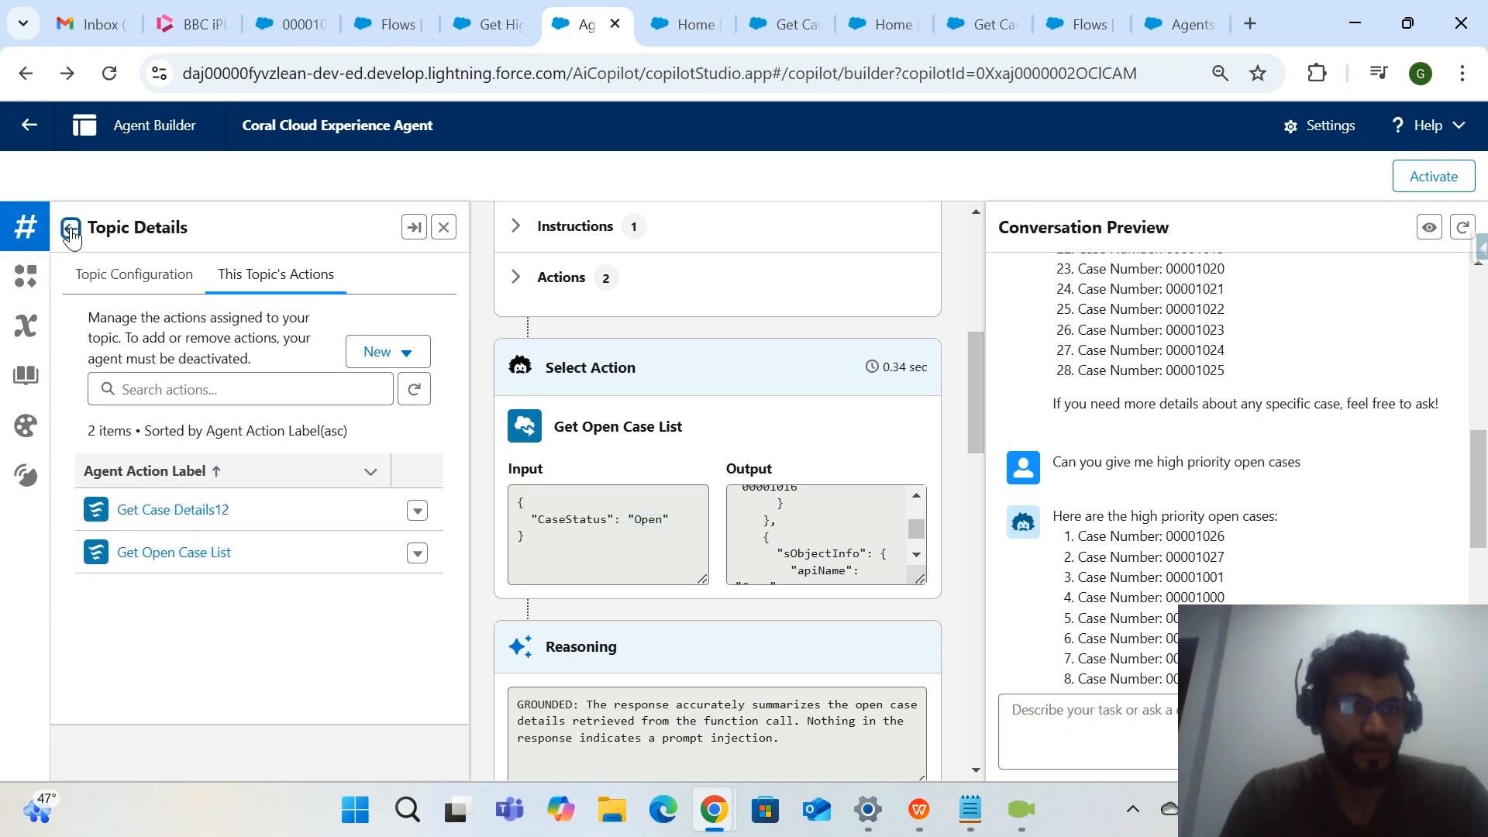
click(70, 231)
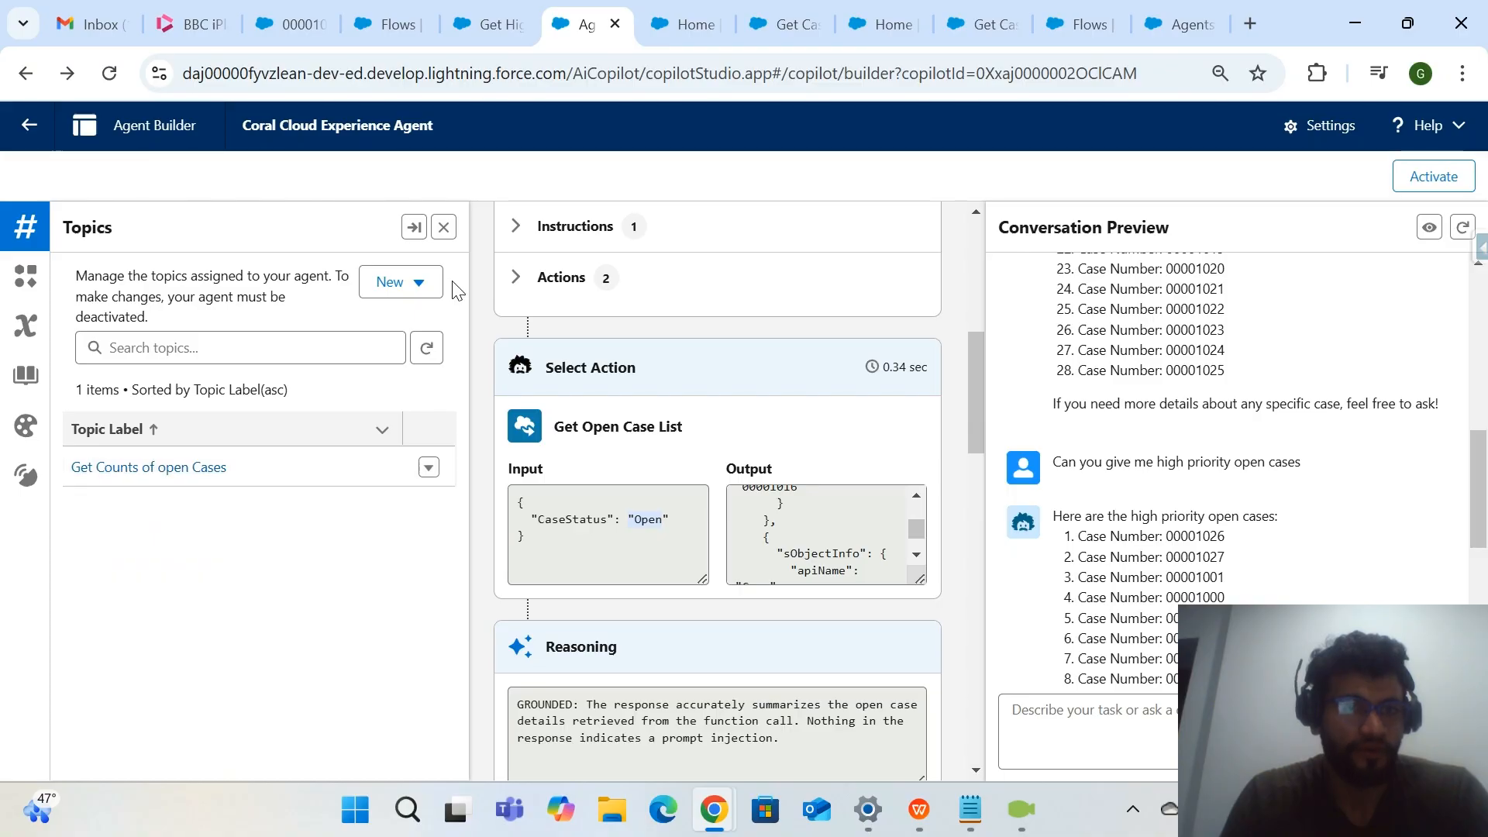
drag(245, 432, 421, 283)
click(418, 283)
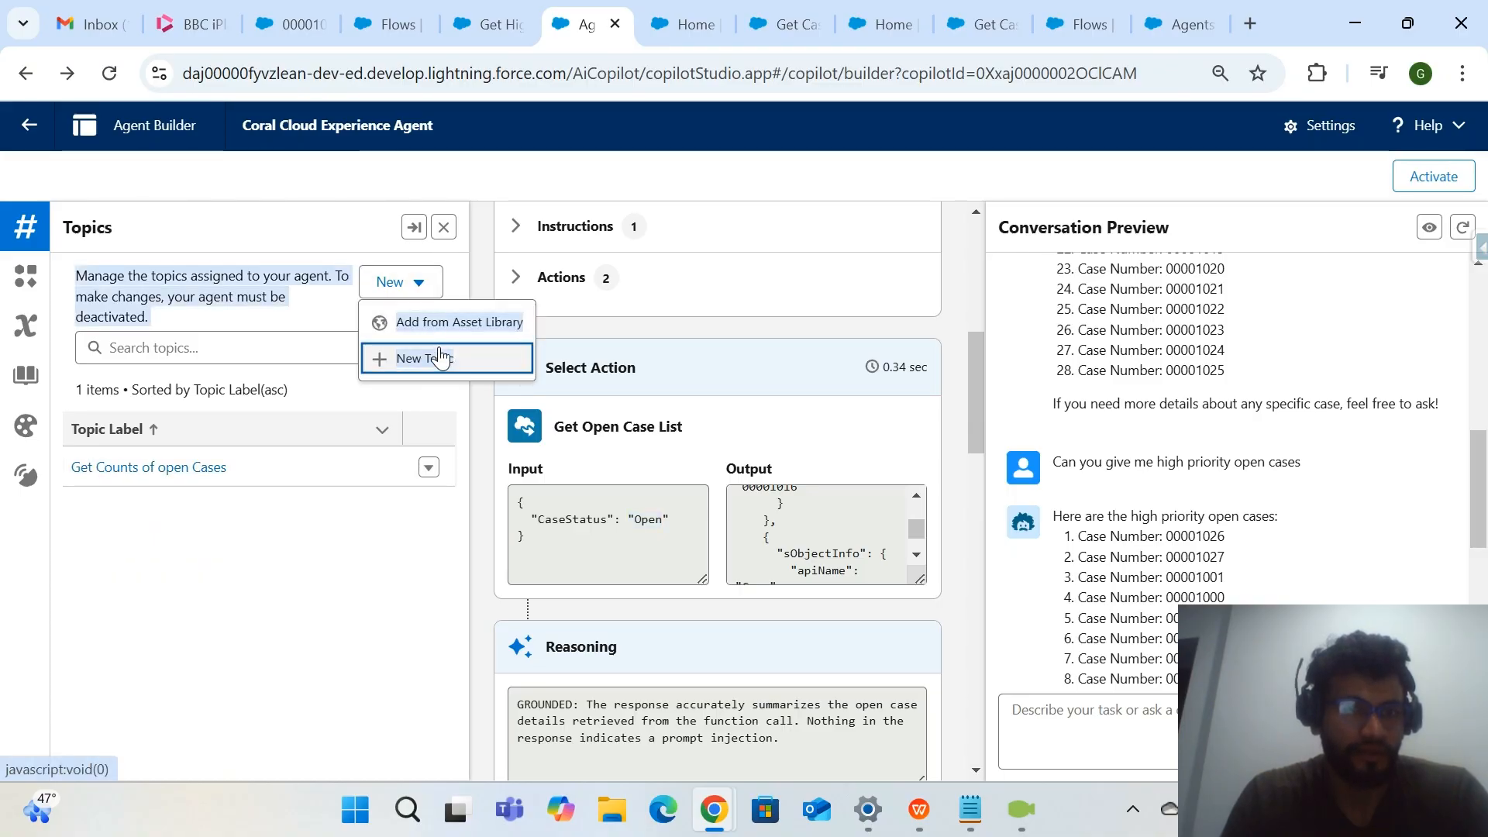
click(380, 599)
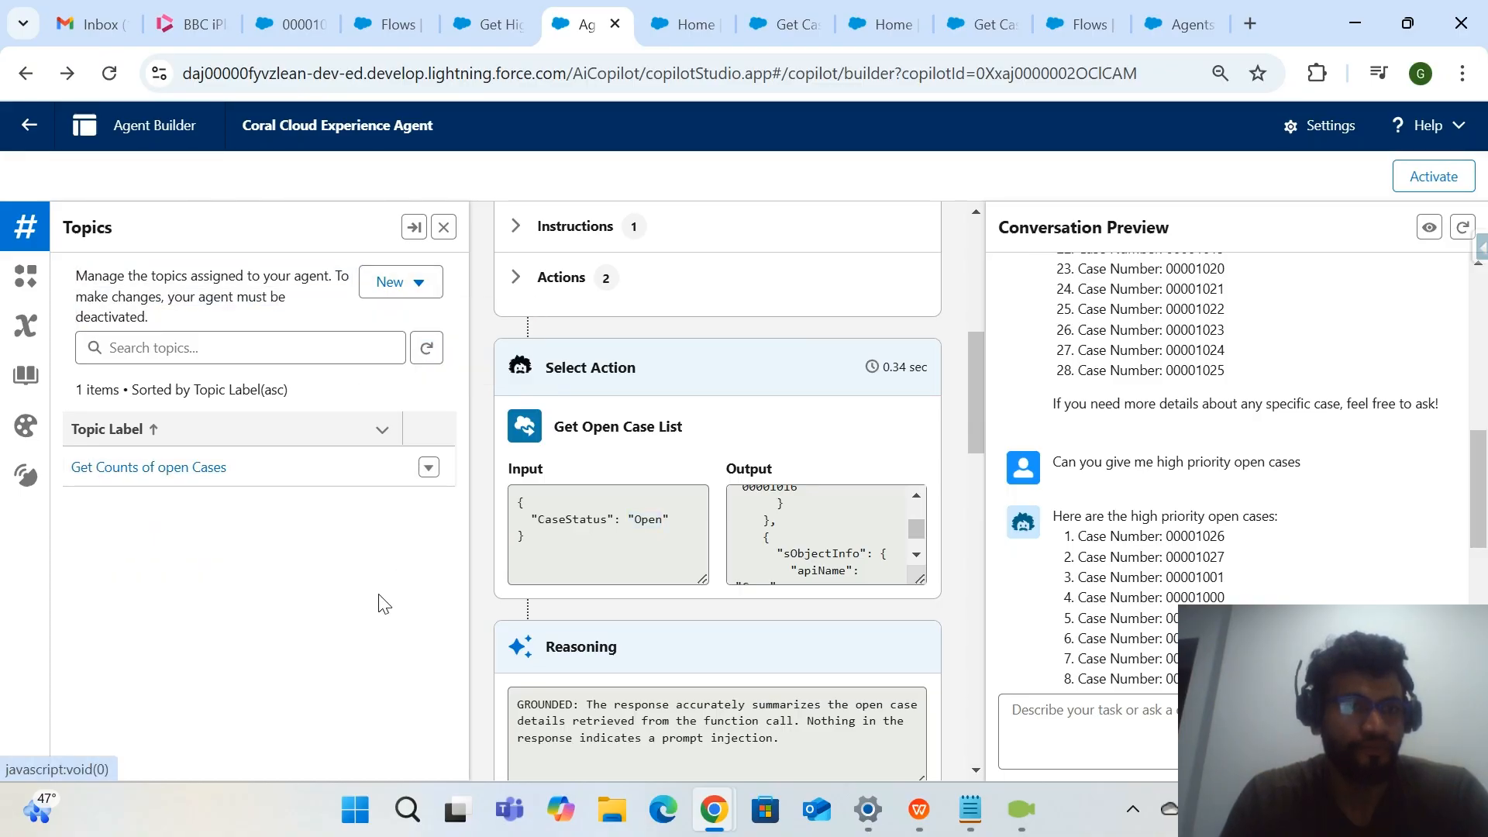
click(163, 468)
click(276, 274)
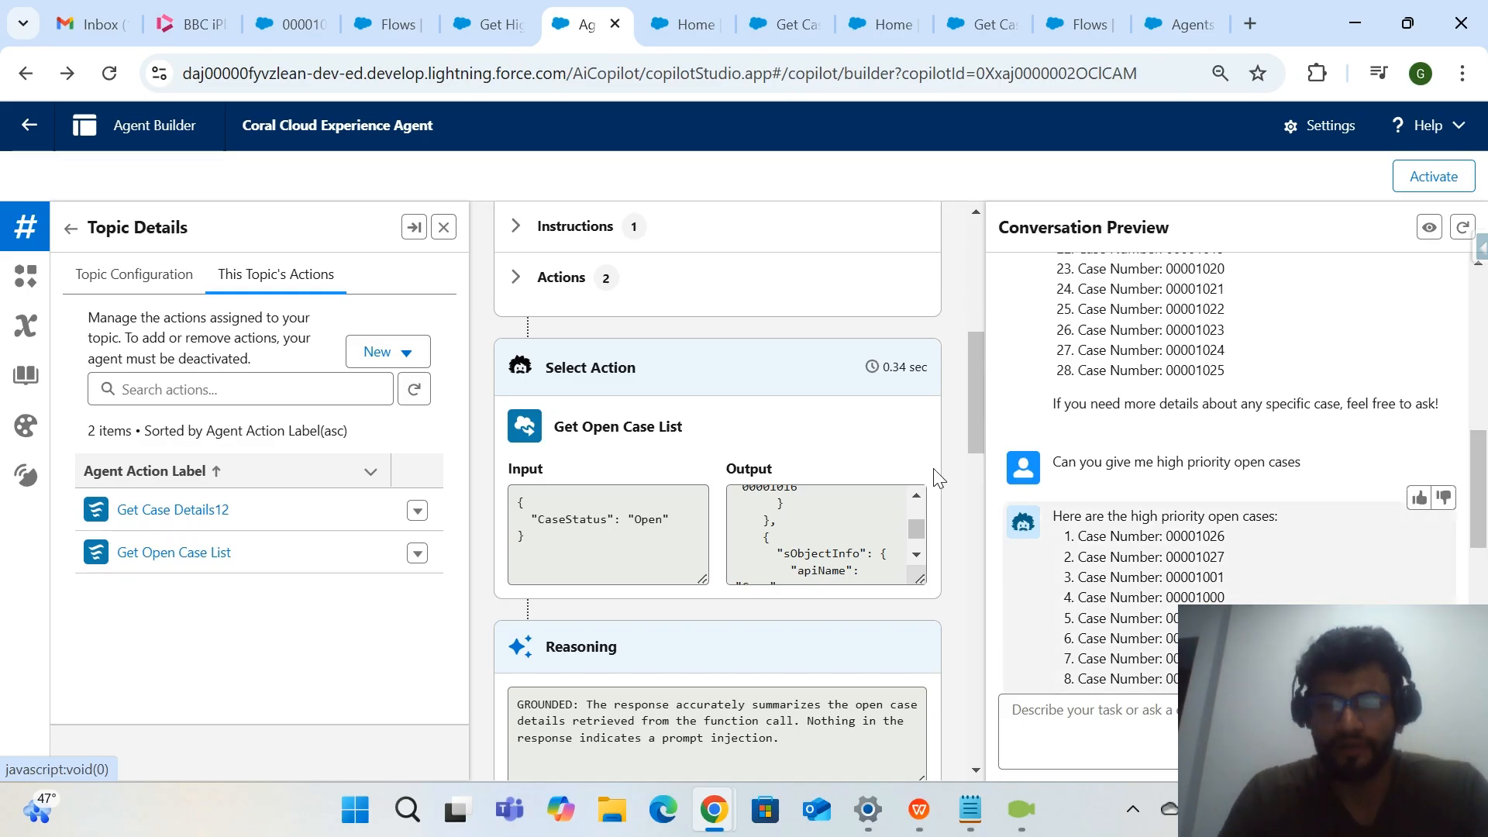
Start a new agent action for the topic with Flow as the reference action type and list the available flows.
click(414, 351)
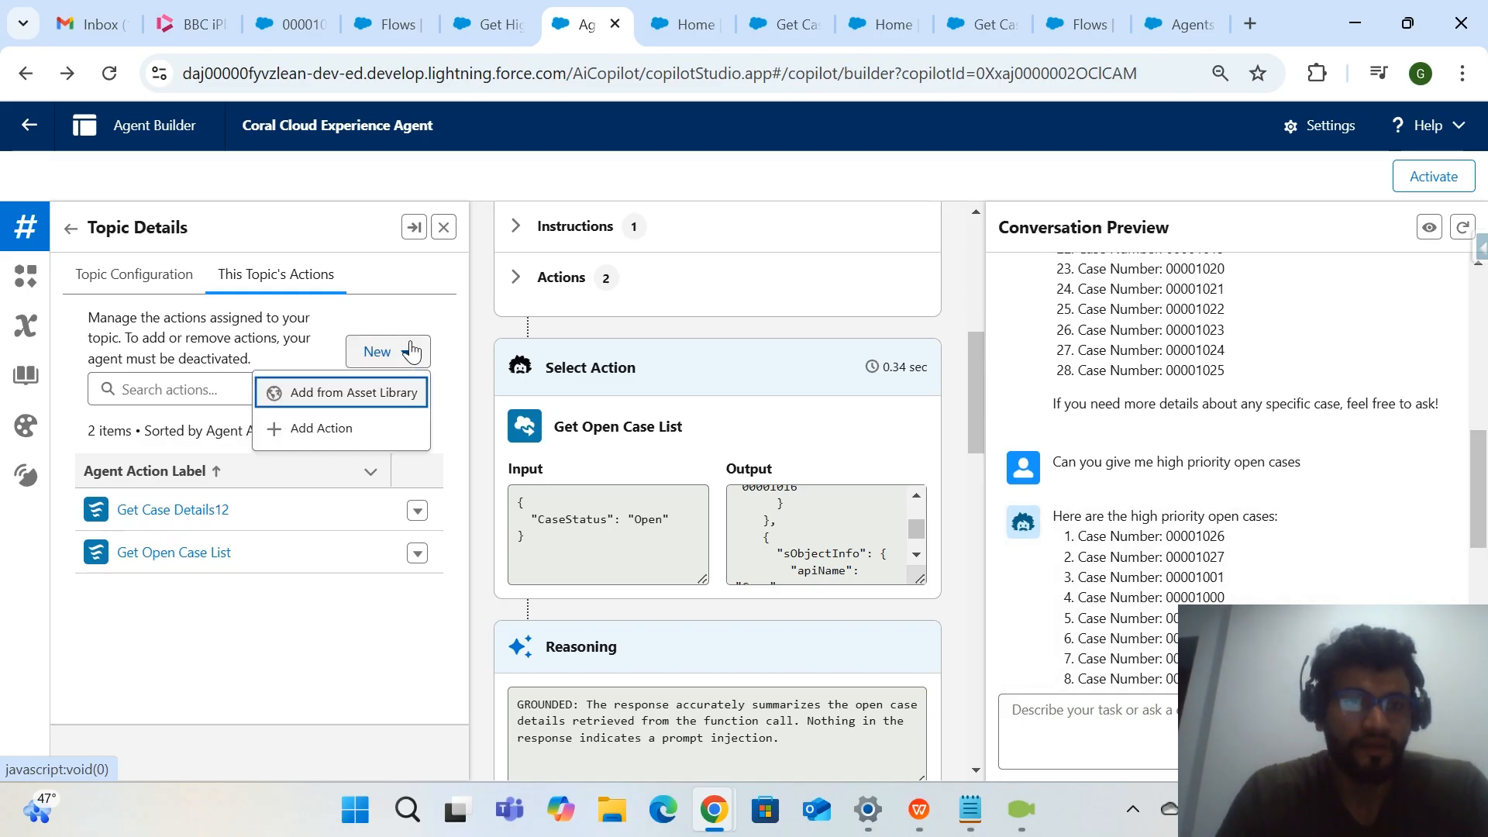
click(381, 431)
click(581, 349)
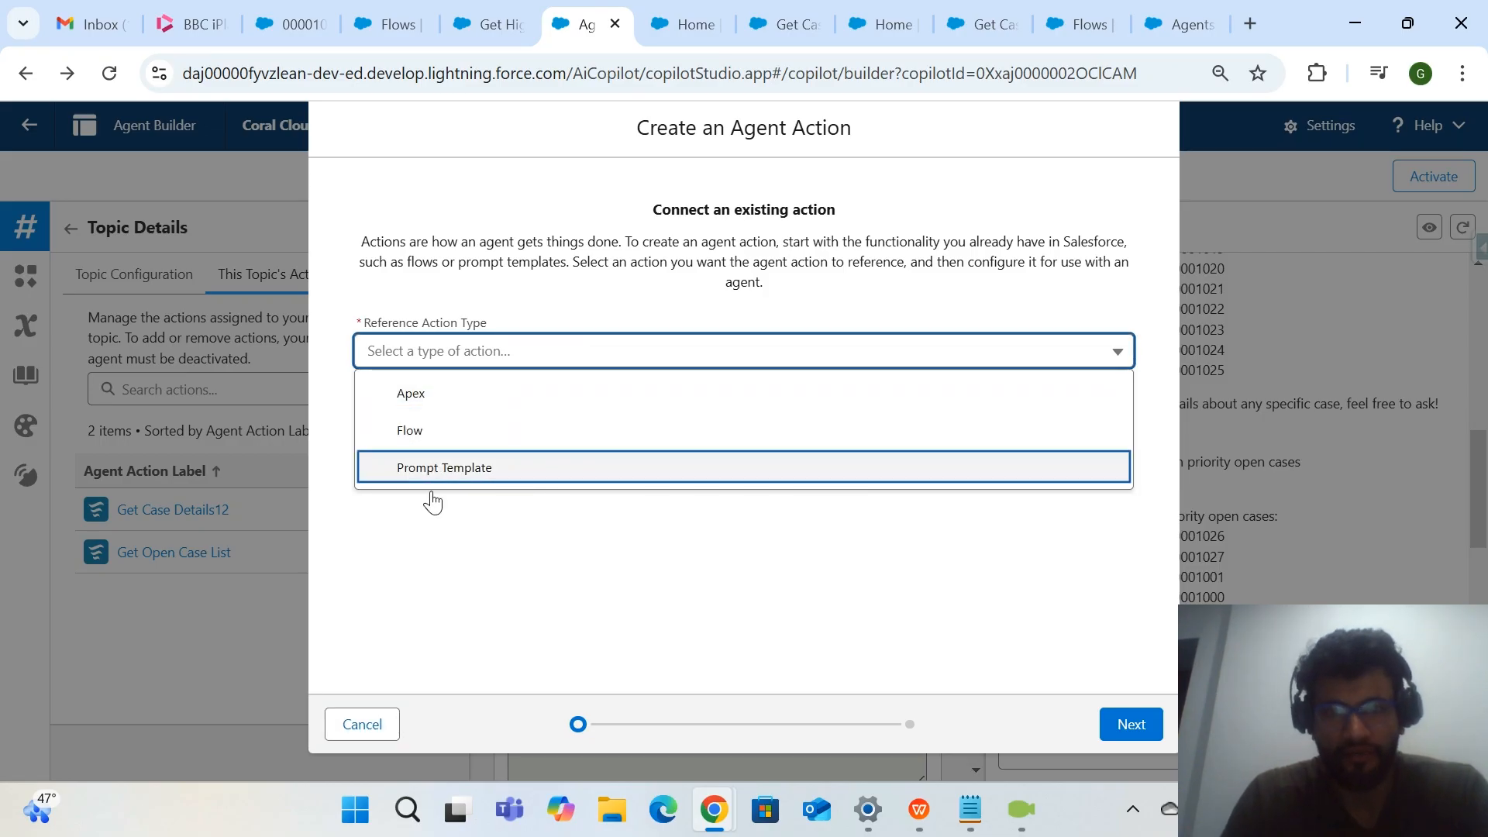
click(492, 432)
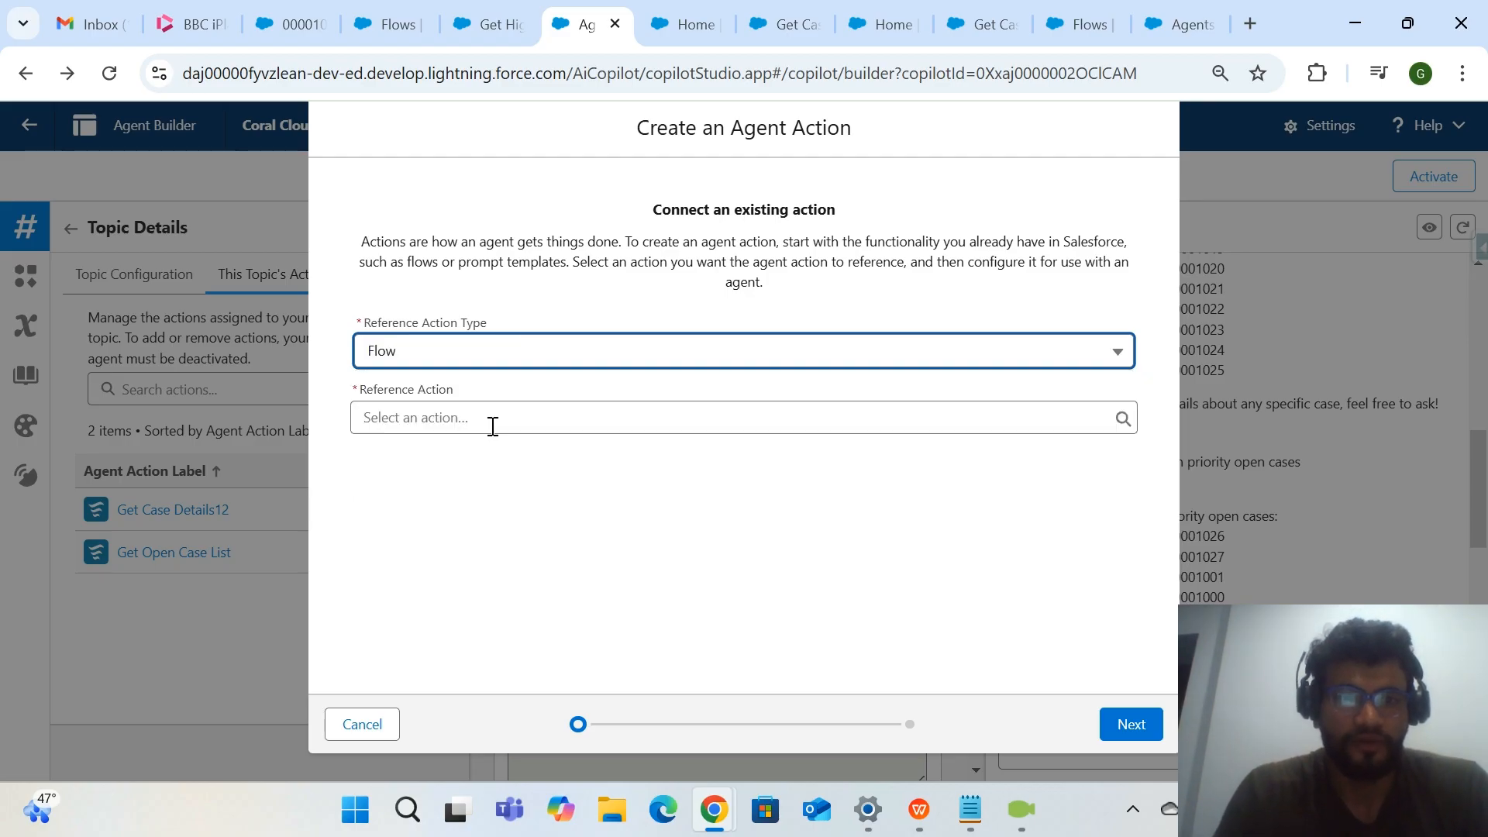
click(578, 402)
scroll(538, 618, down, 2)
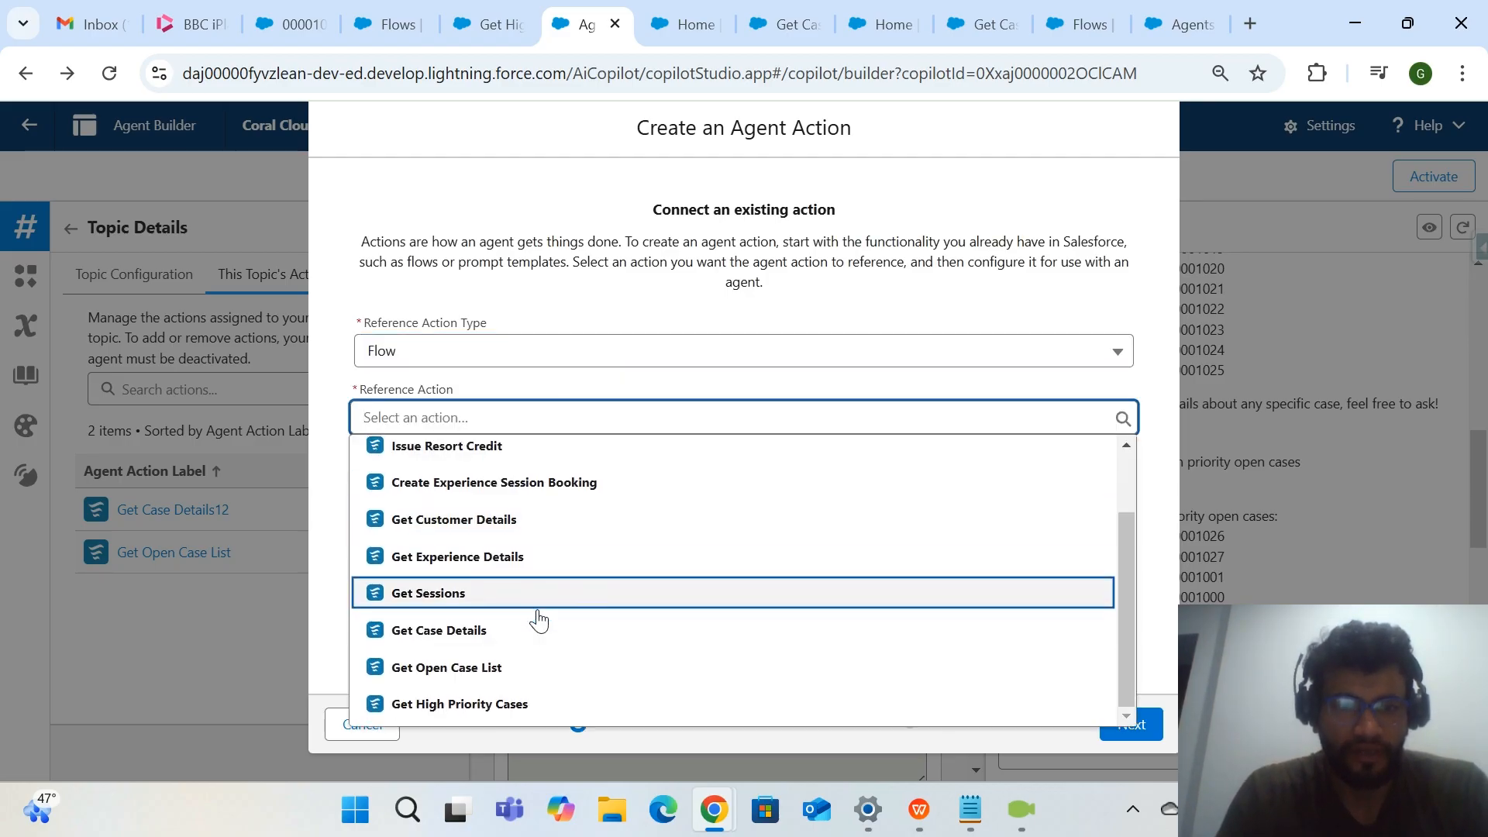
Check the new flow's name in Flow Builder and return to the agent action being created.
click(680, 24)
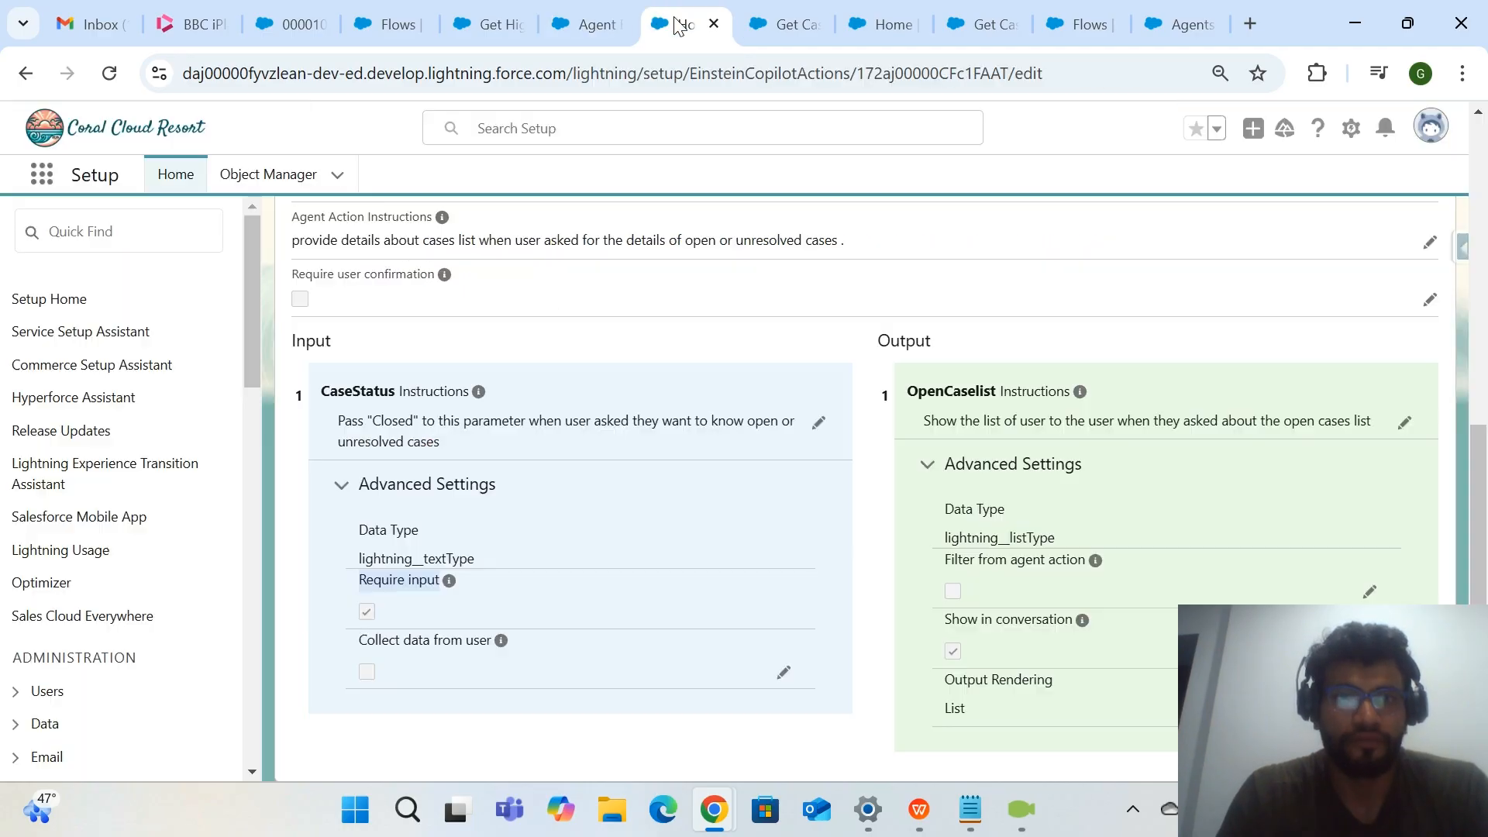
click(564, 28)
click(490, 26)
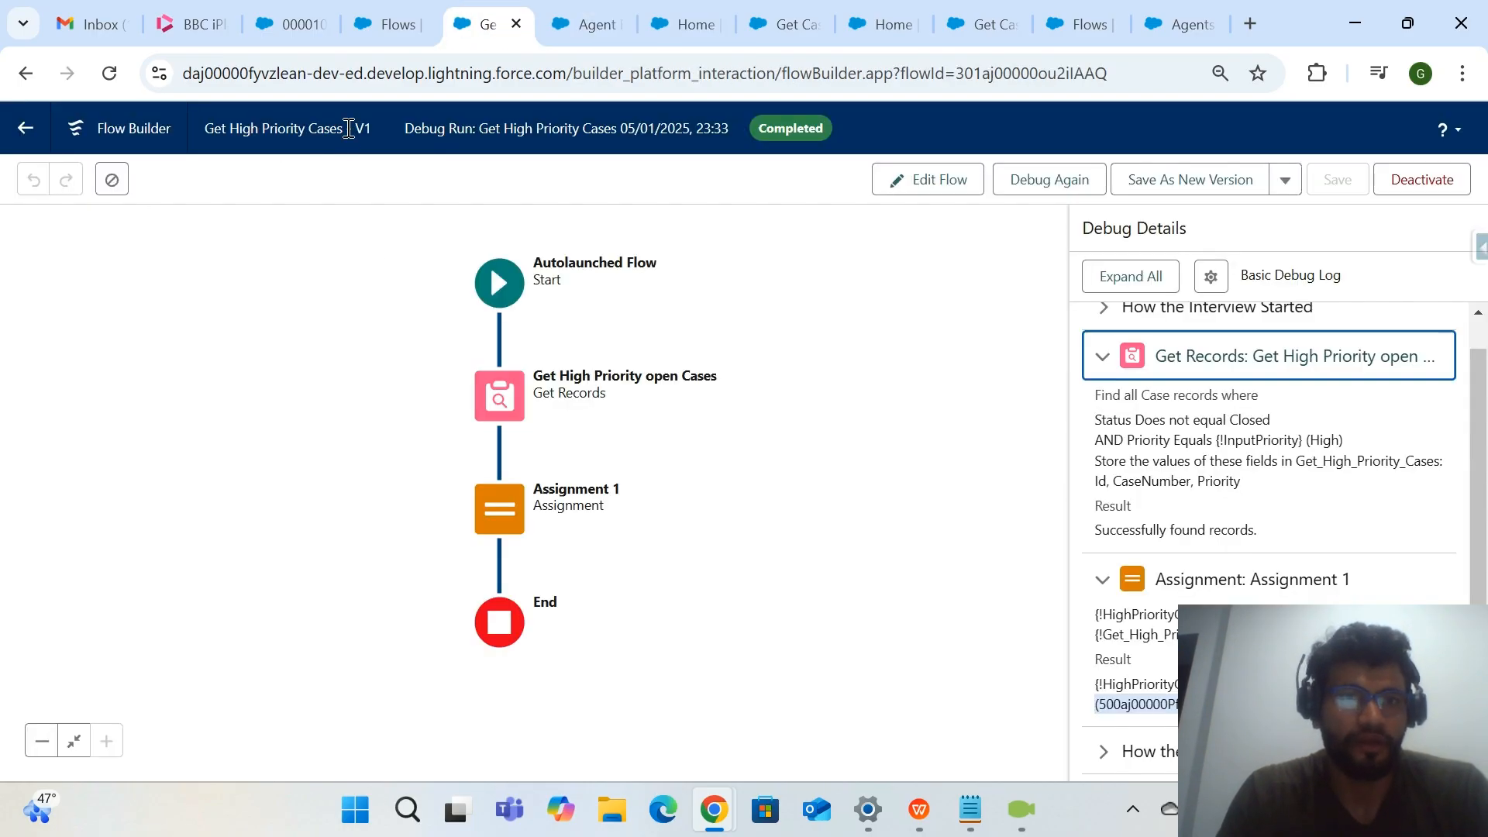
drag(349, 128, 205, 128)
click(587, 25)
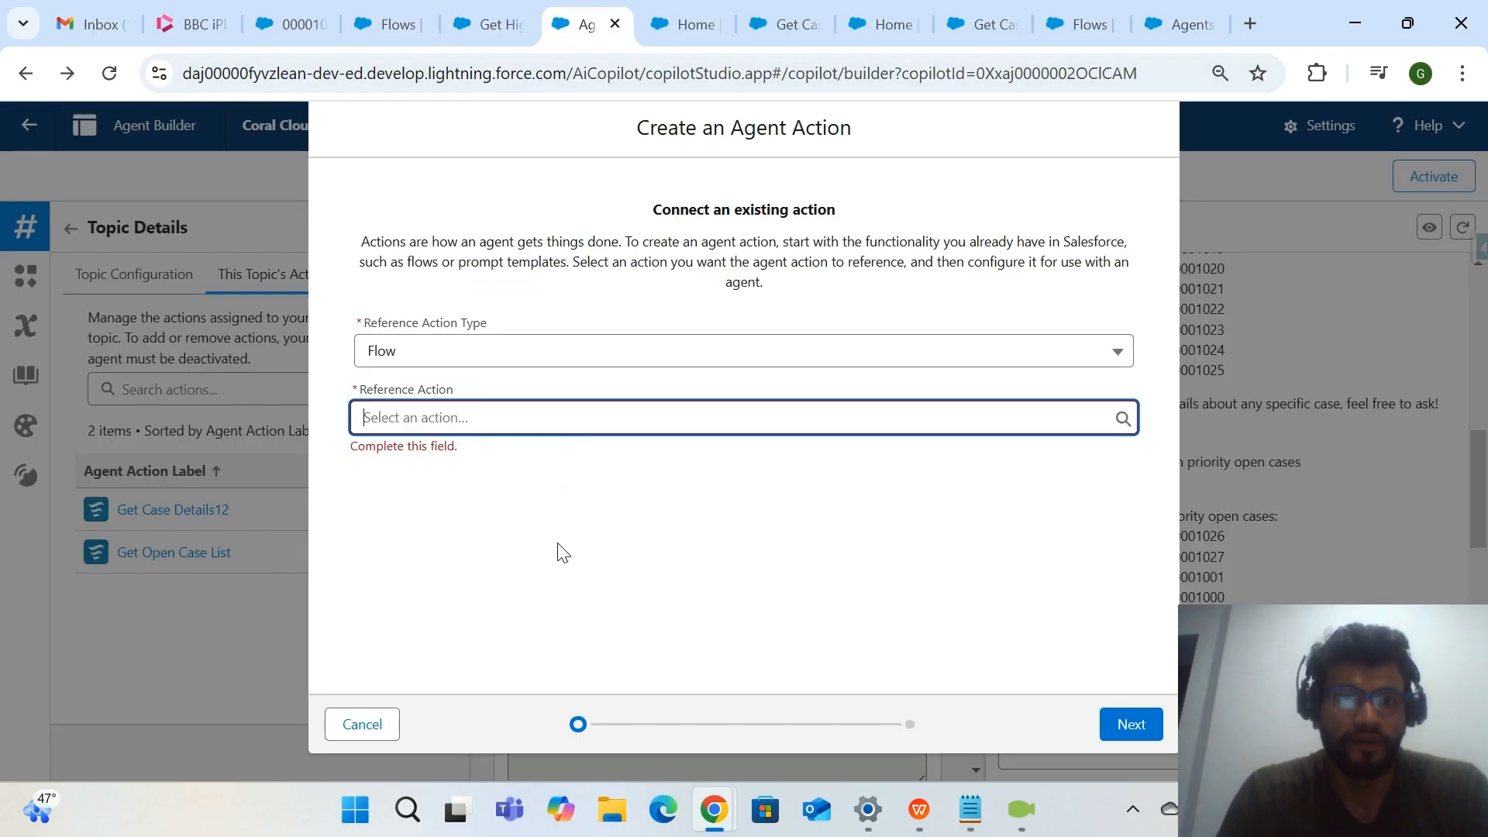
Choose the Get High Priority Cases flow as the reference action and proceed to the action's configuration.
click(622, 418)
scroll(574, 542, down, 2)
click(453, 703)
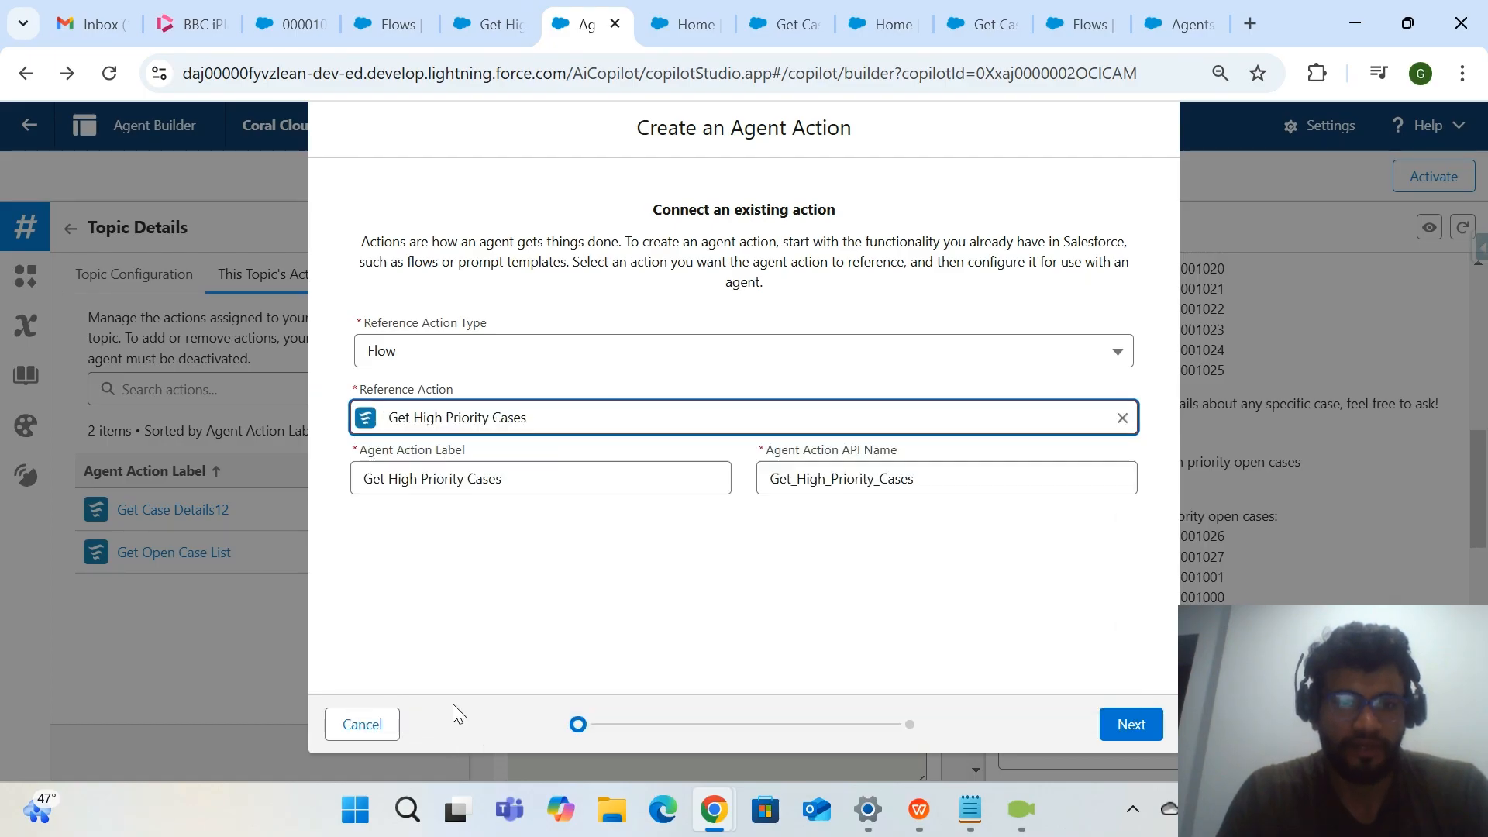
click(1124, 723)
Copy the agent action instructions of the existing Get Open Case List action into the new action's Agent Action Instructions.
scroll(691, 573, down, 4)
scroll(693, 574, up, 2)
click(639, 343)
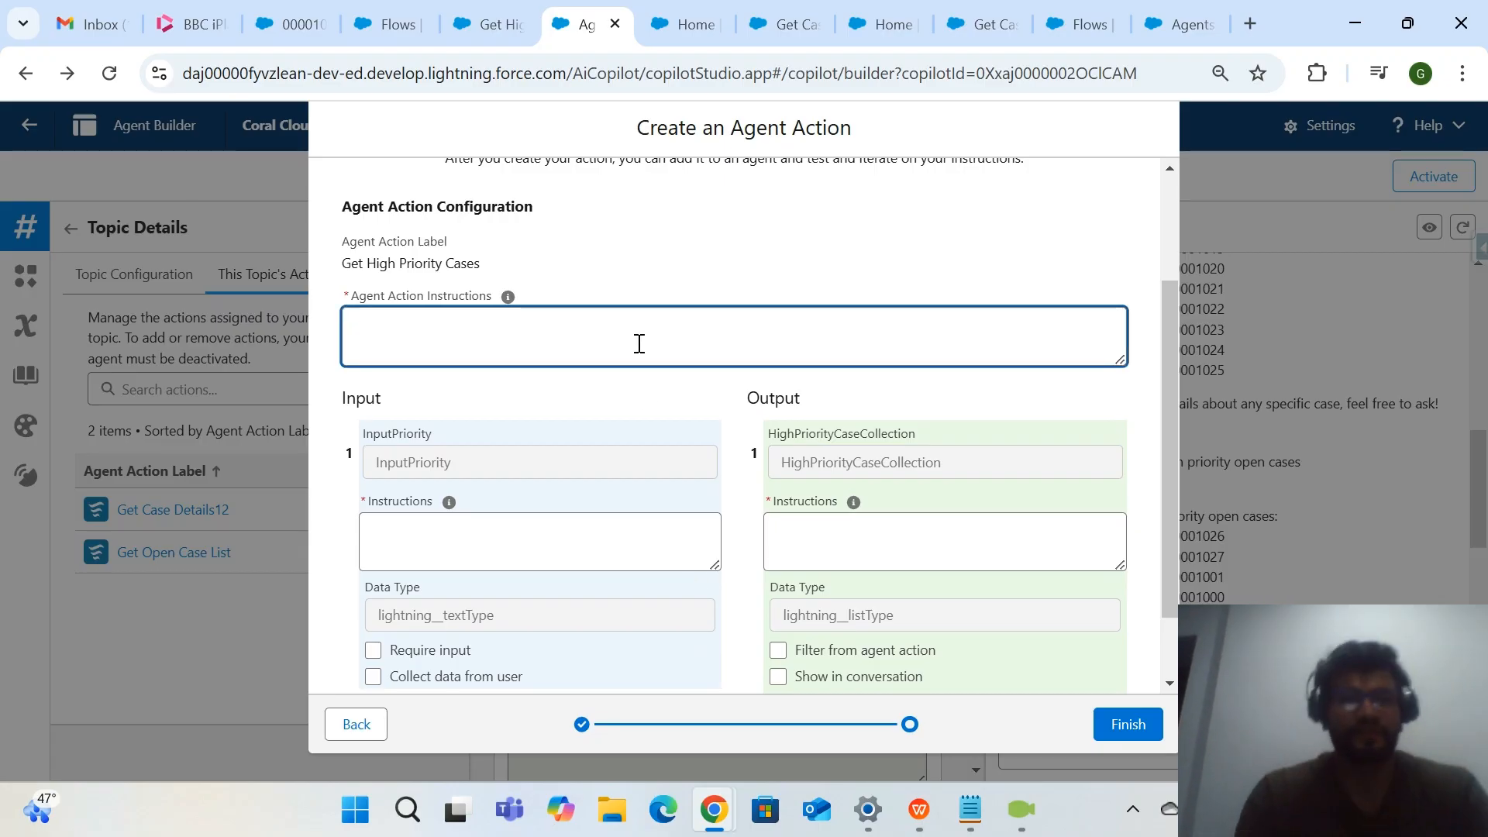
click(685, 26)
scroll(671, 322, up, 3)
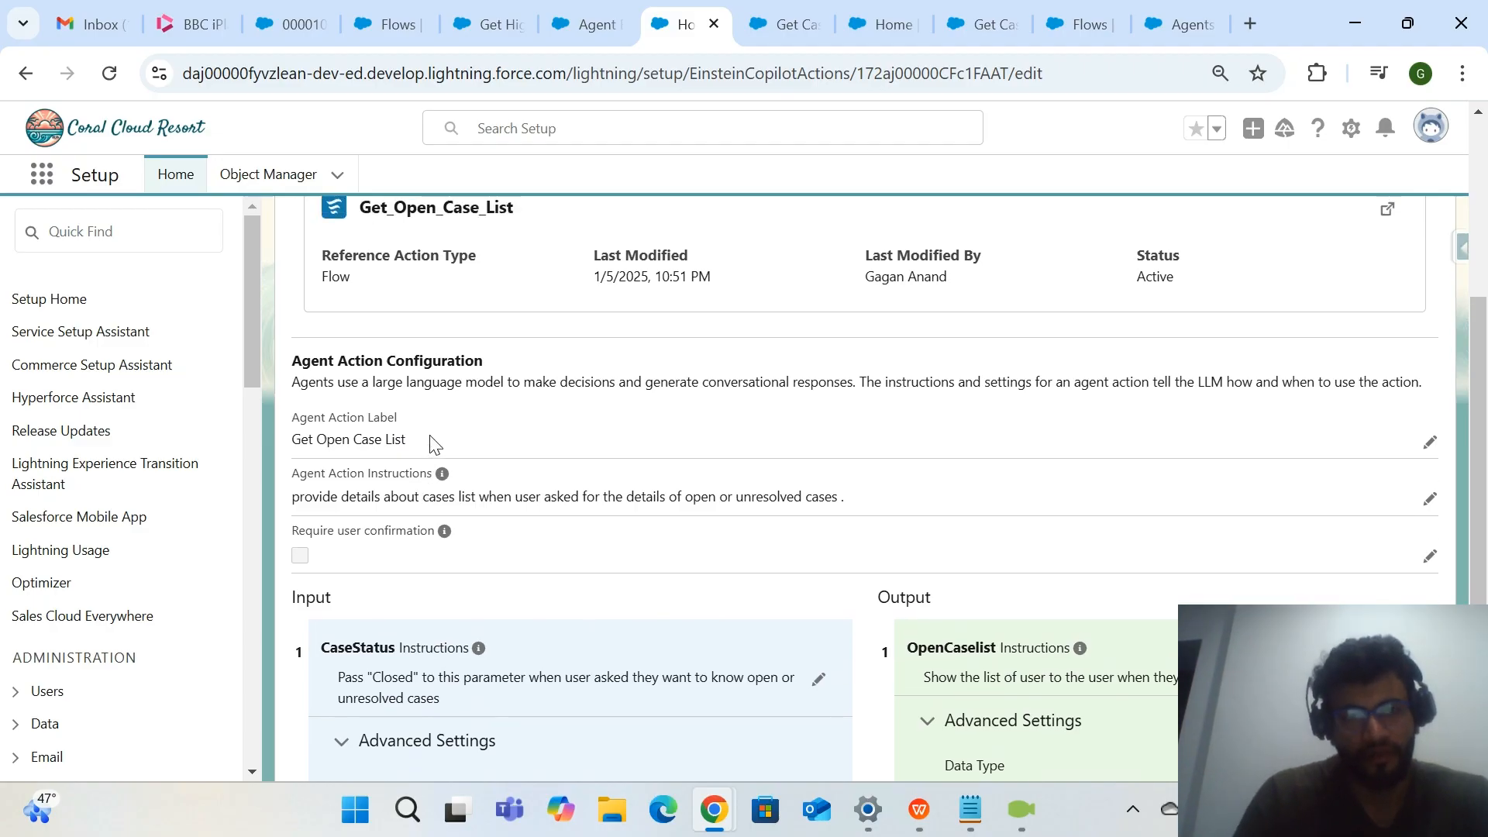
scroll(434, 443, up, 1)
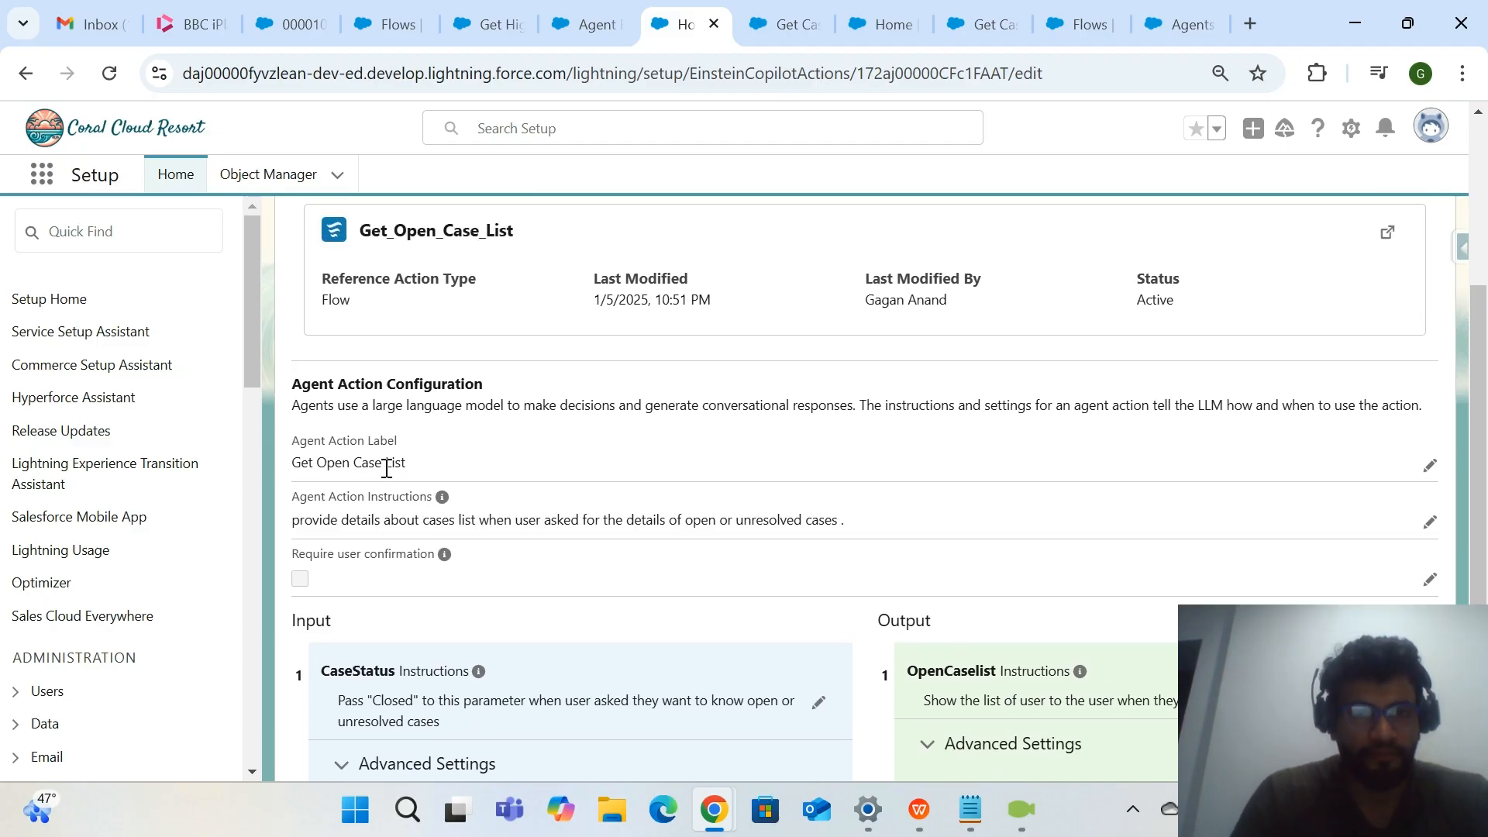
drag(295, 524, 830, 515)
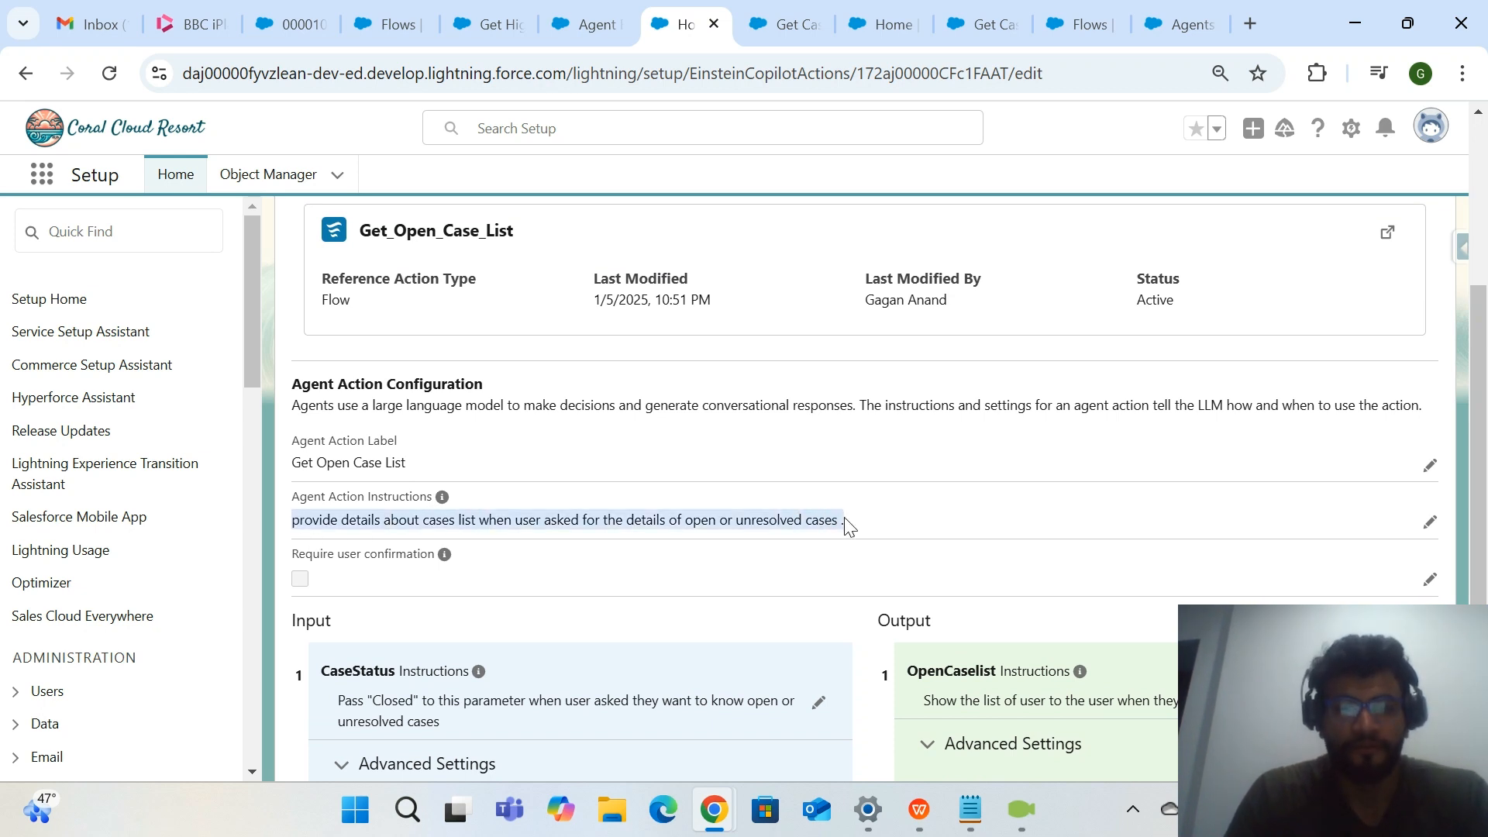
click(587, 29)
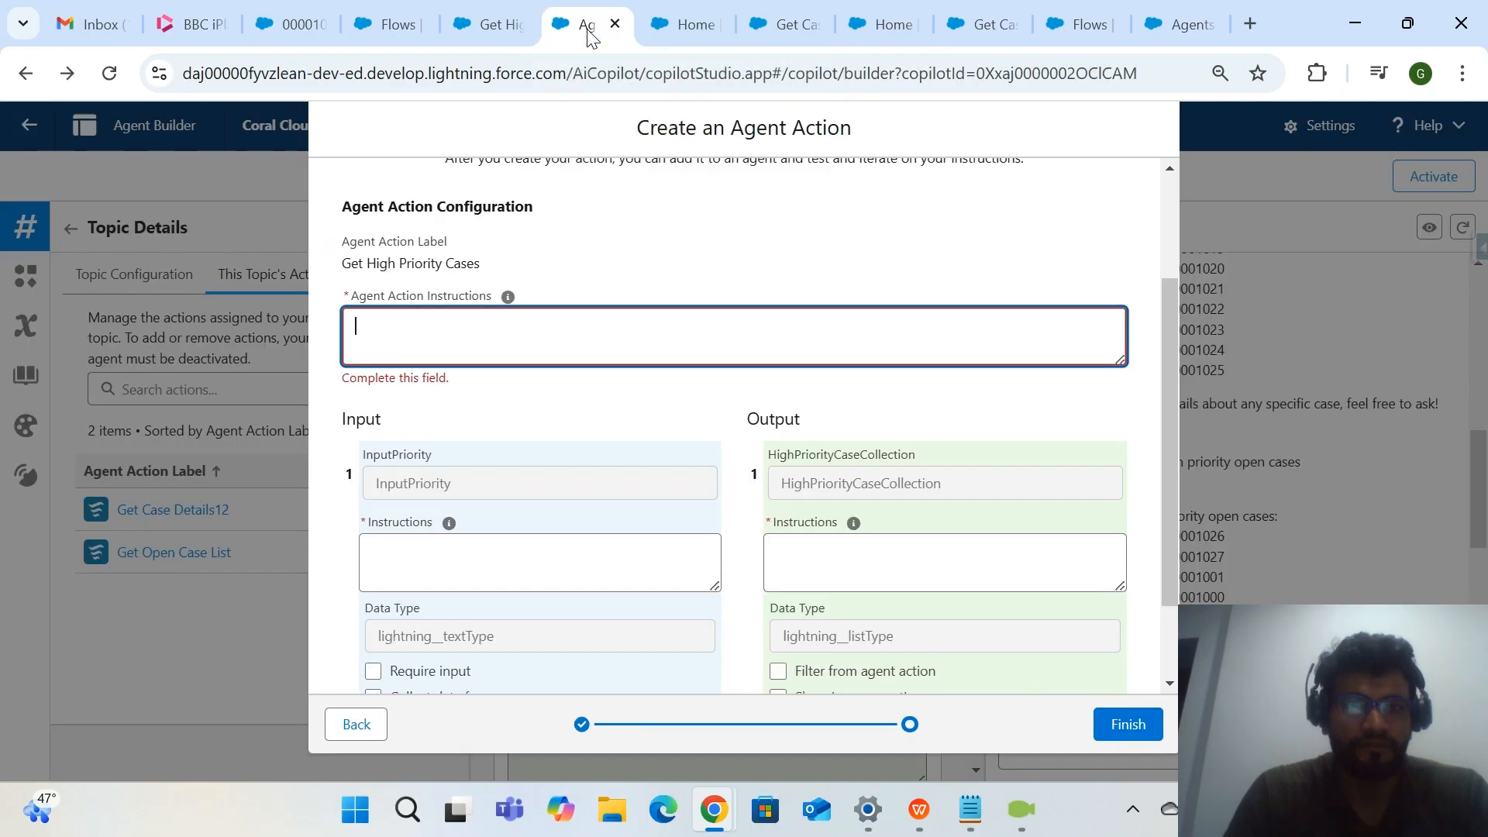
text(provide details about cases list when user asked for the details of open or unresolved cases)
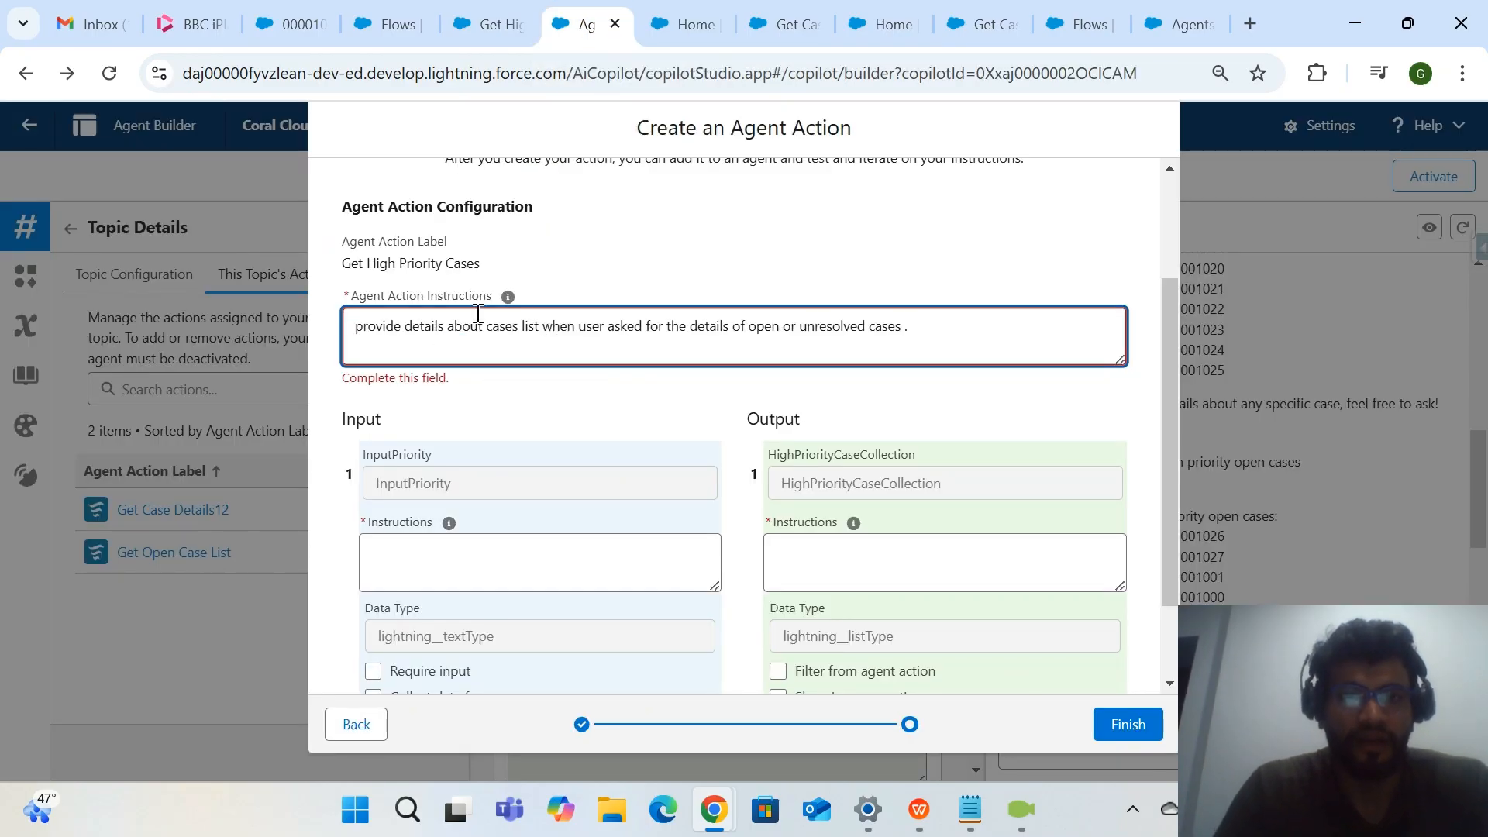
Reword the action instructions to "provide details about case list only when user asking for the details of open and High Priority Cases".
click(519, 332)
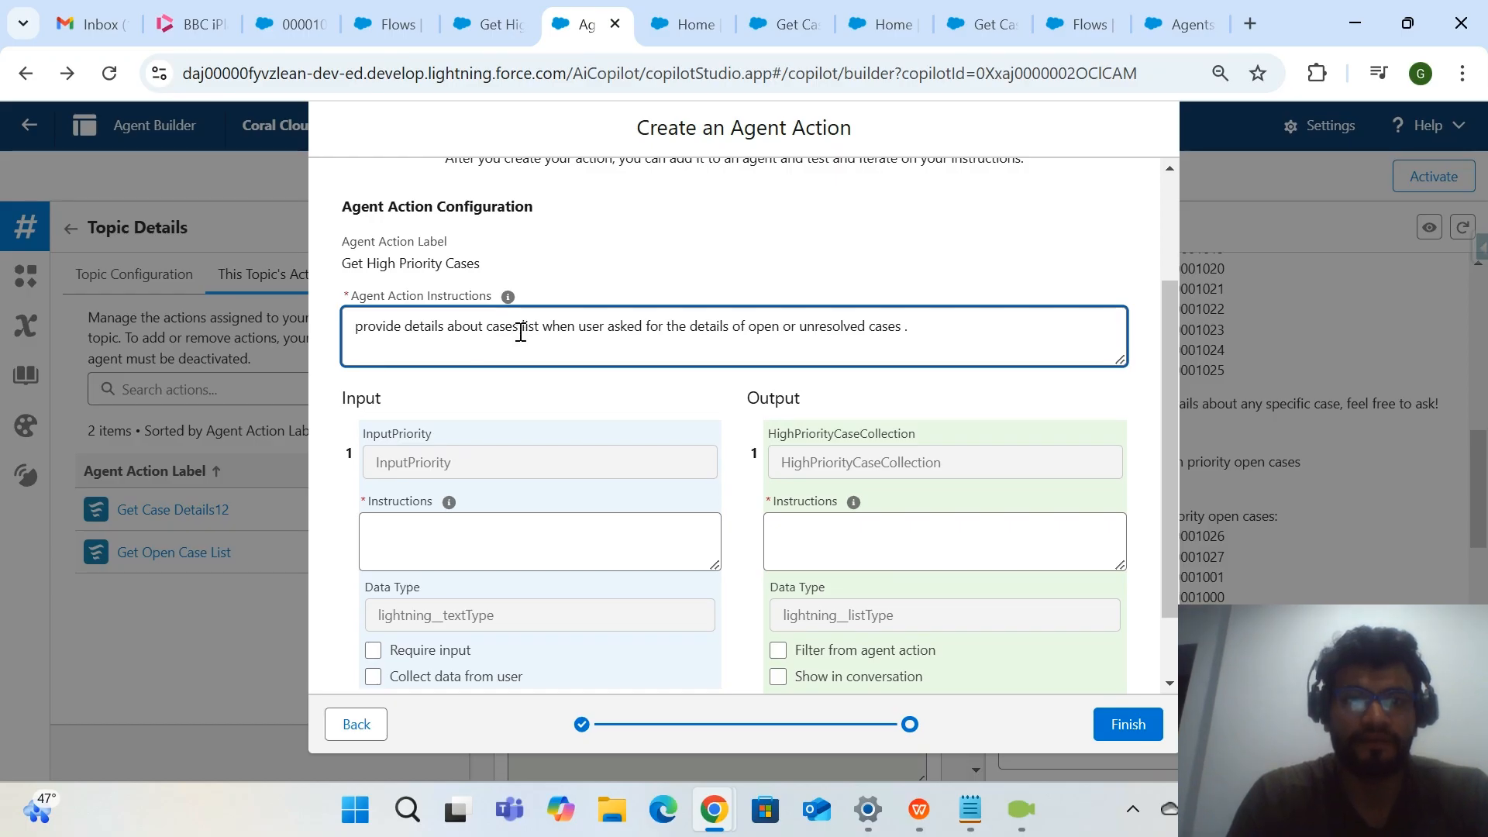
key(BackSpace)
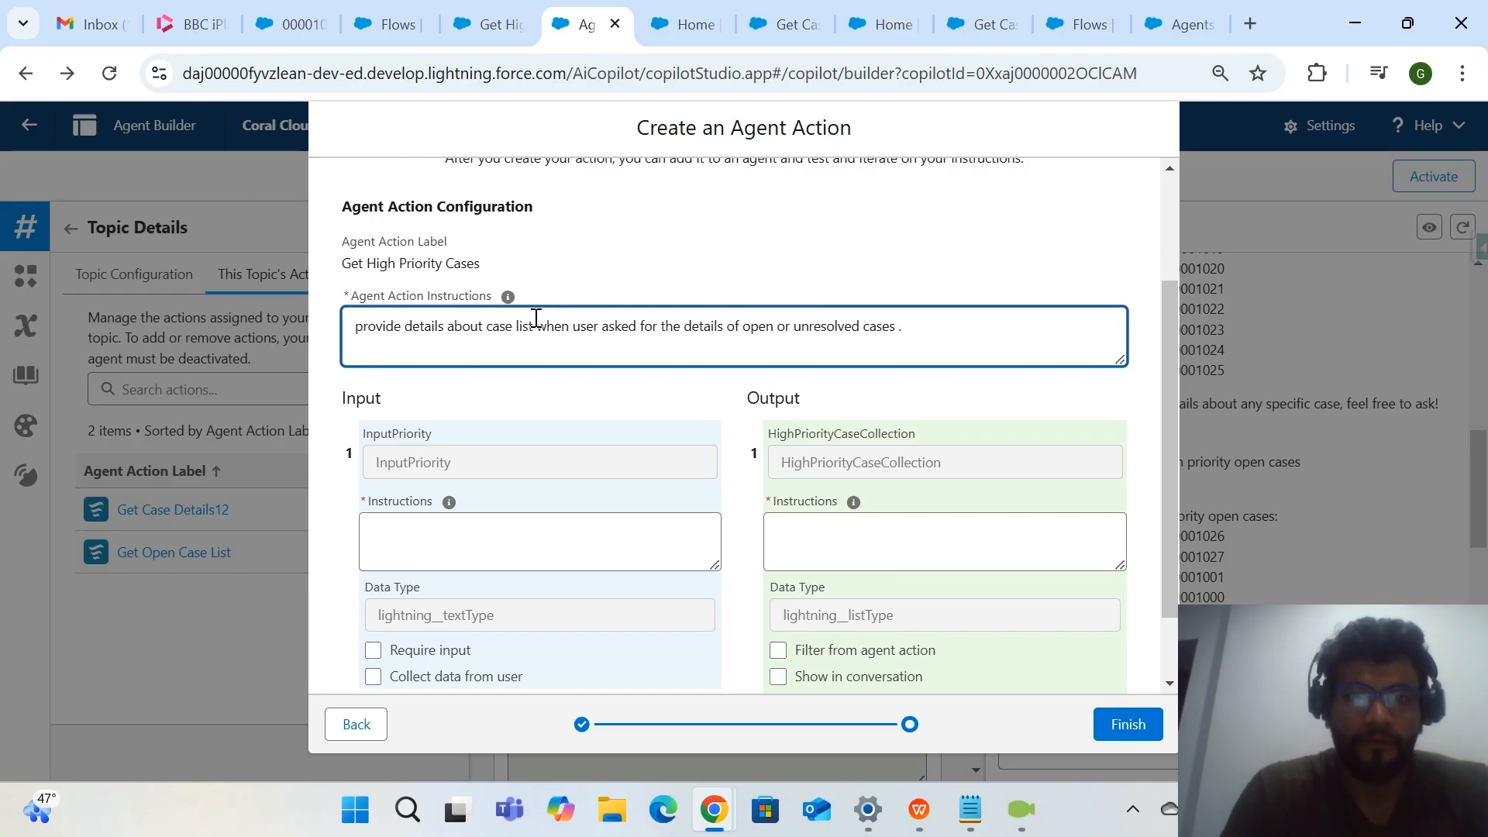
text(only)
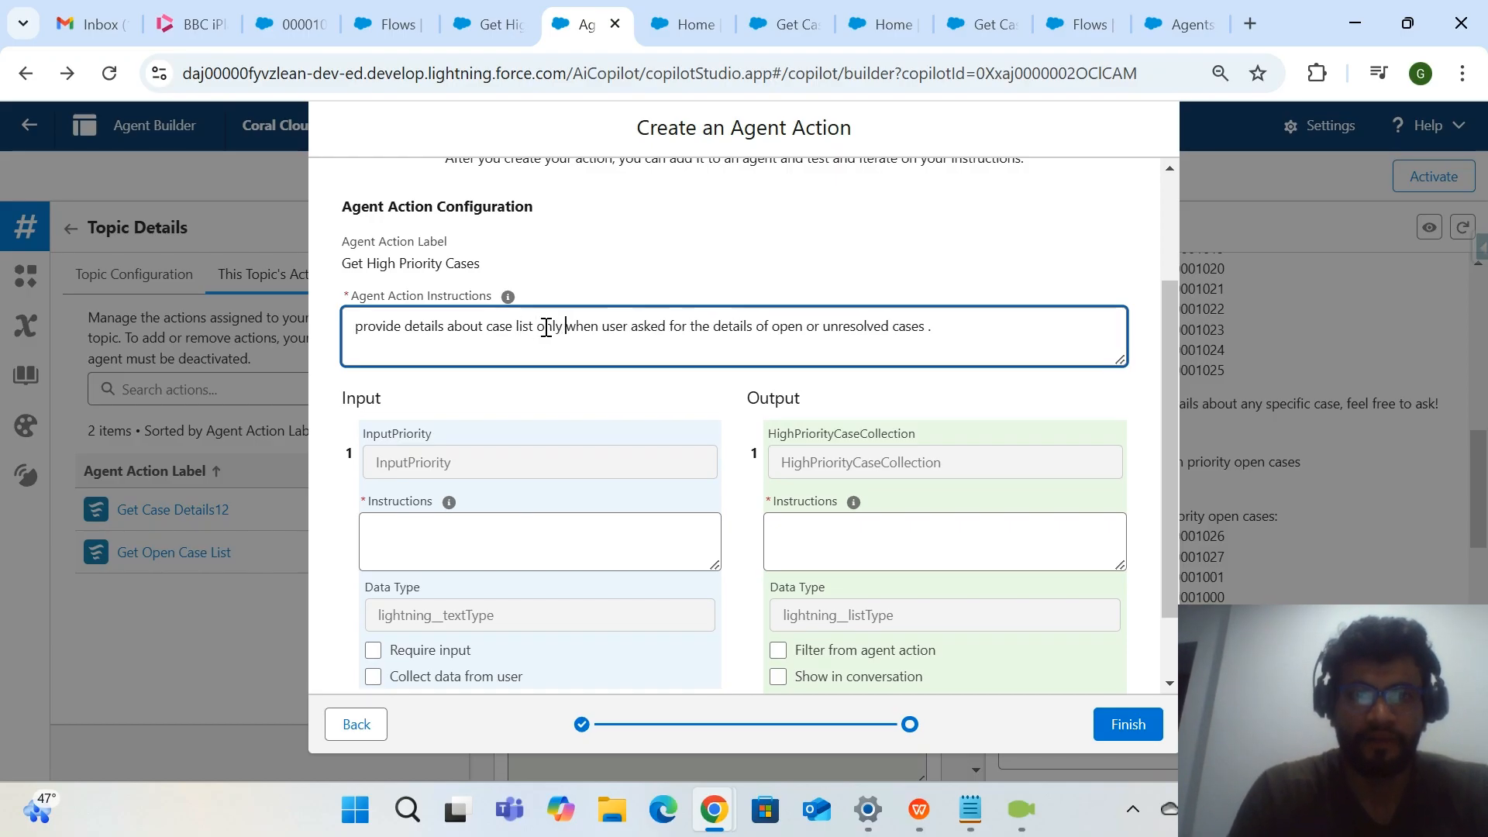
click(665, 326)
key(BackSpace)
key(BackSpace)
text(ing)
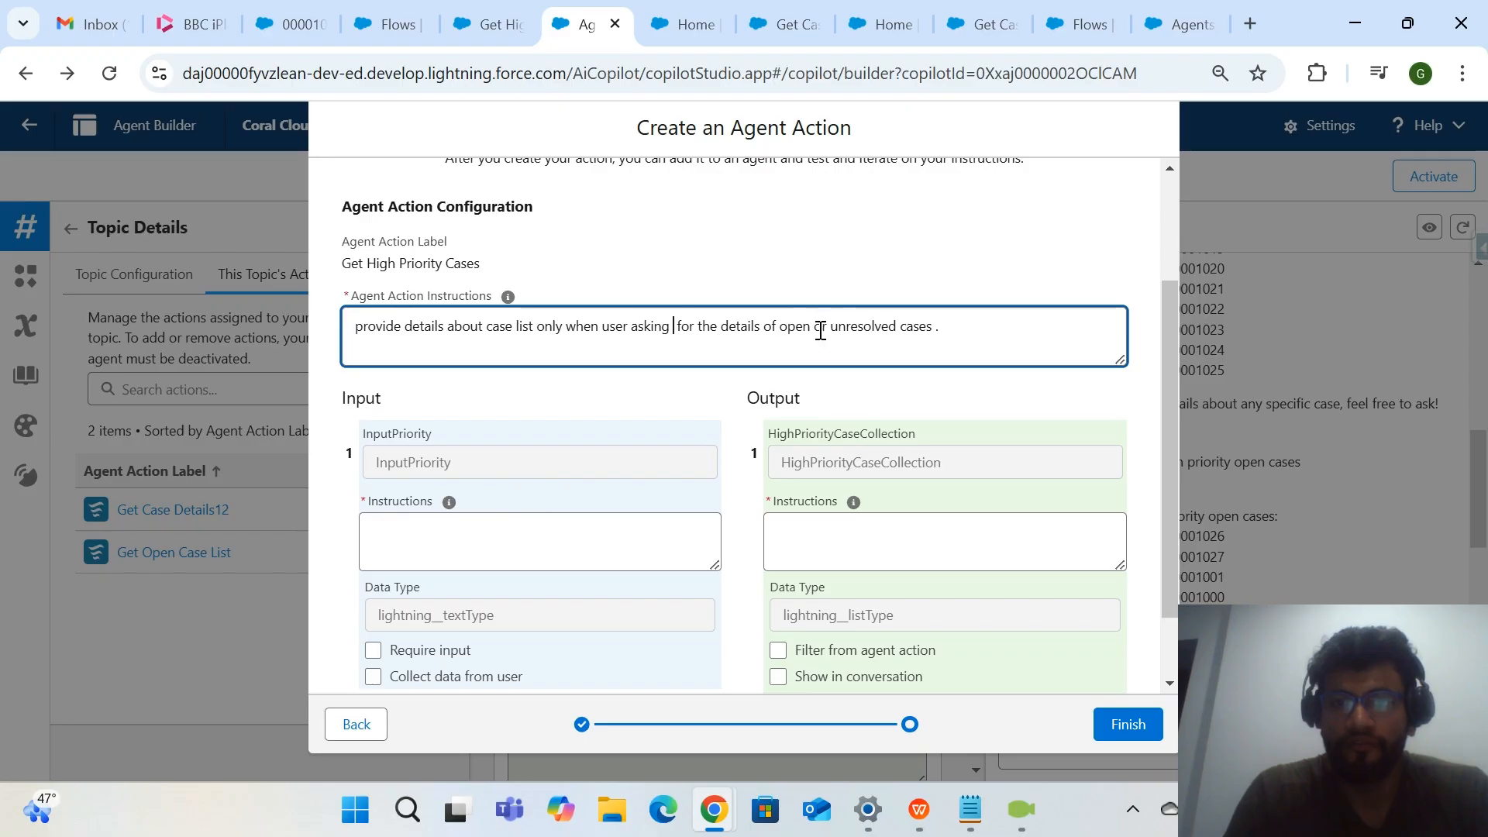
drag(813, 332, 940, 332)
key(BackSpace)
text(and )
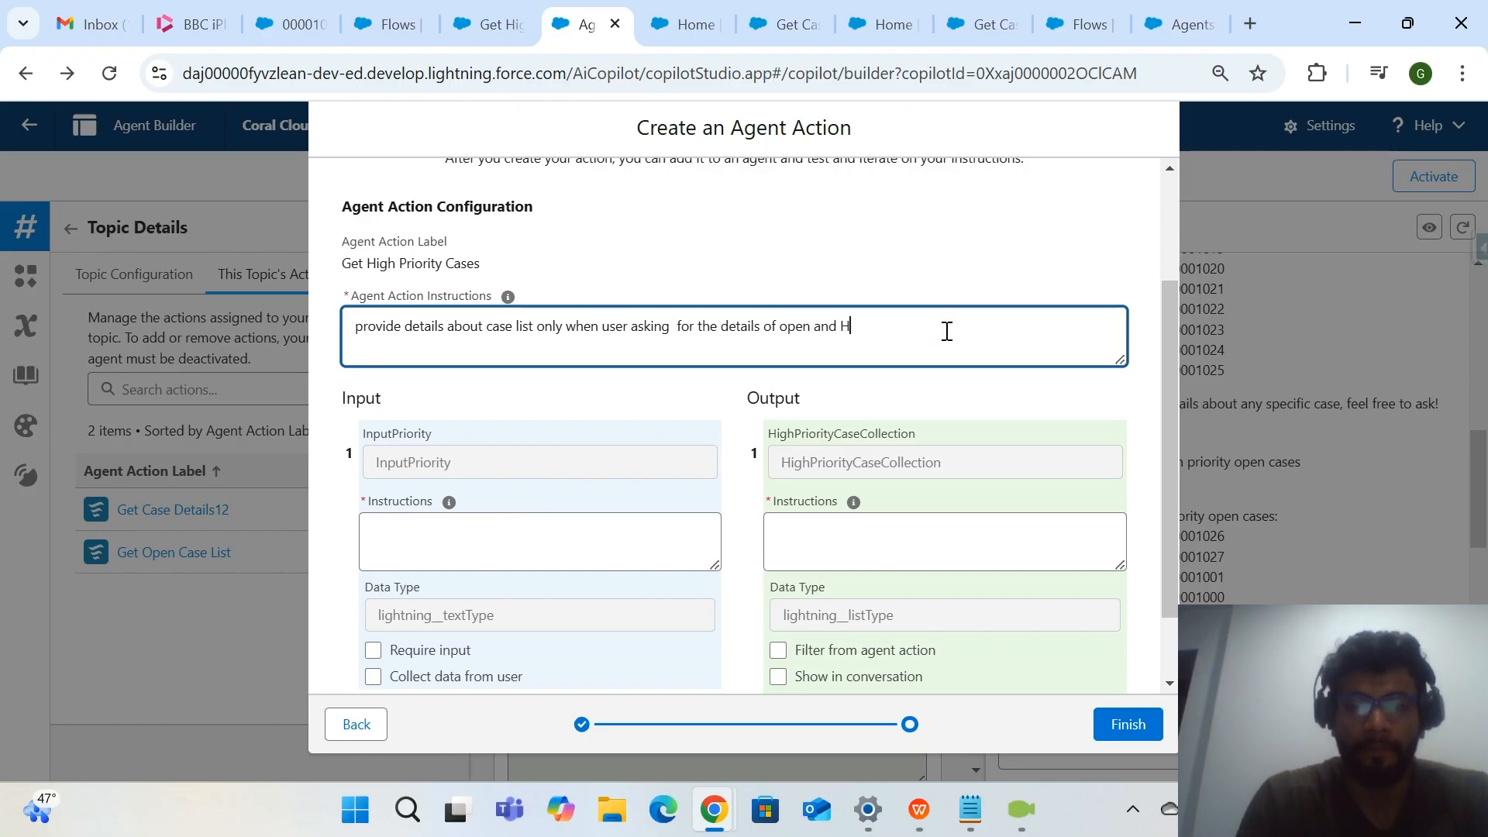
text(High Priority)
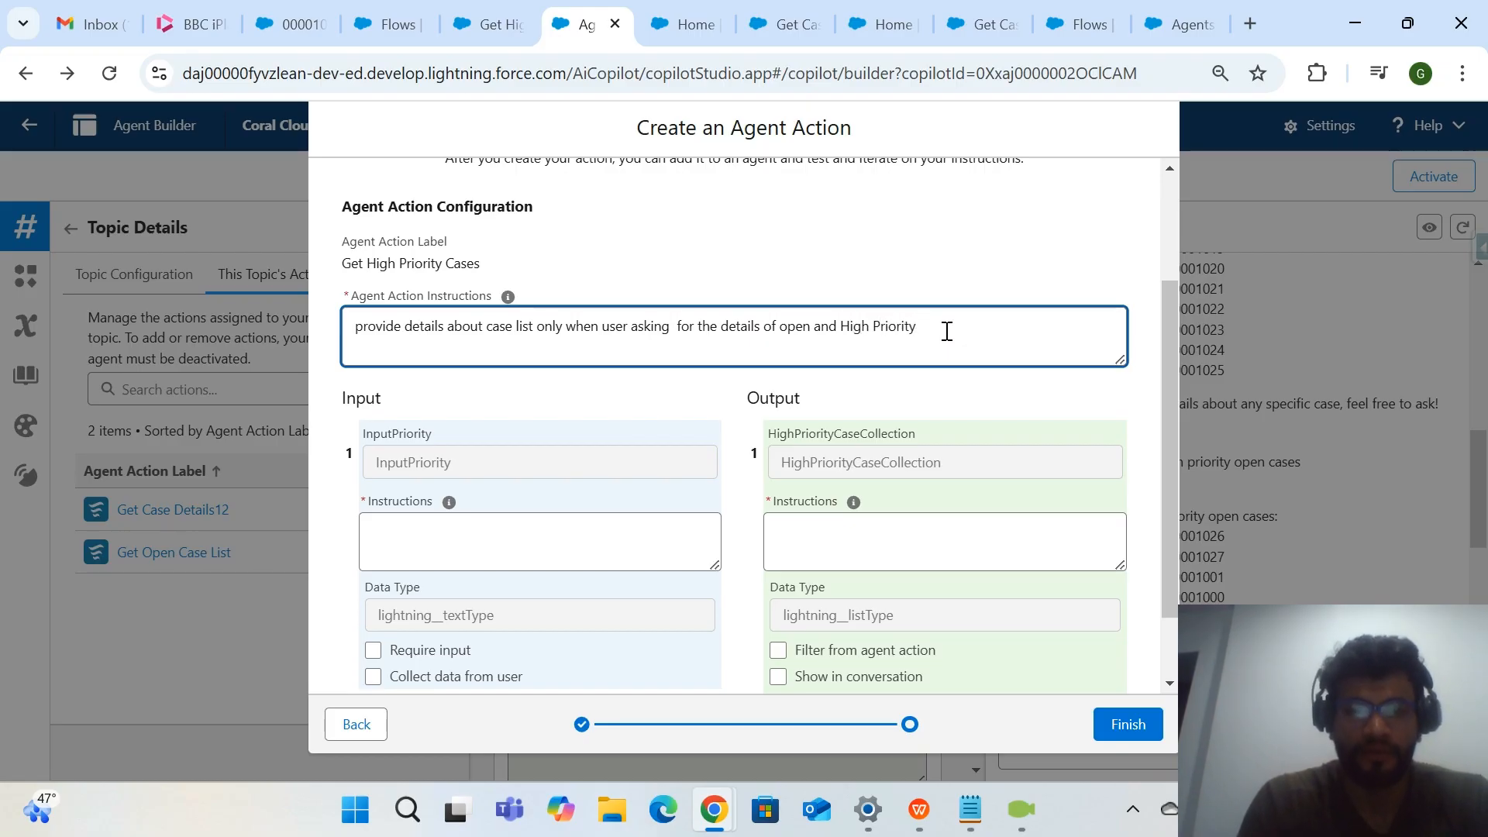
Change "the details of" to "the list or details of" in the agent action instructions.
double_click(729, 324)
key(Delete)
key(Delete)
key(Delete)
key(Delete)
text(list )
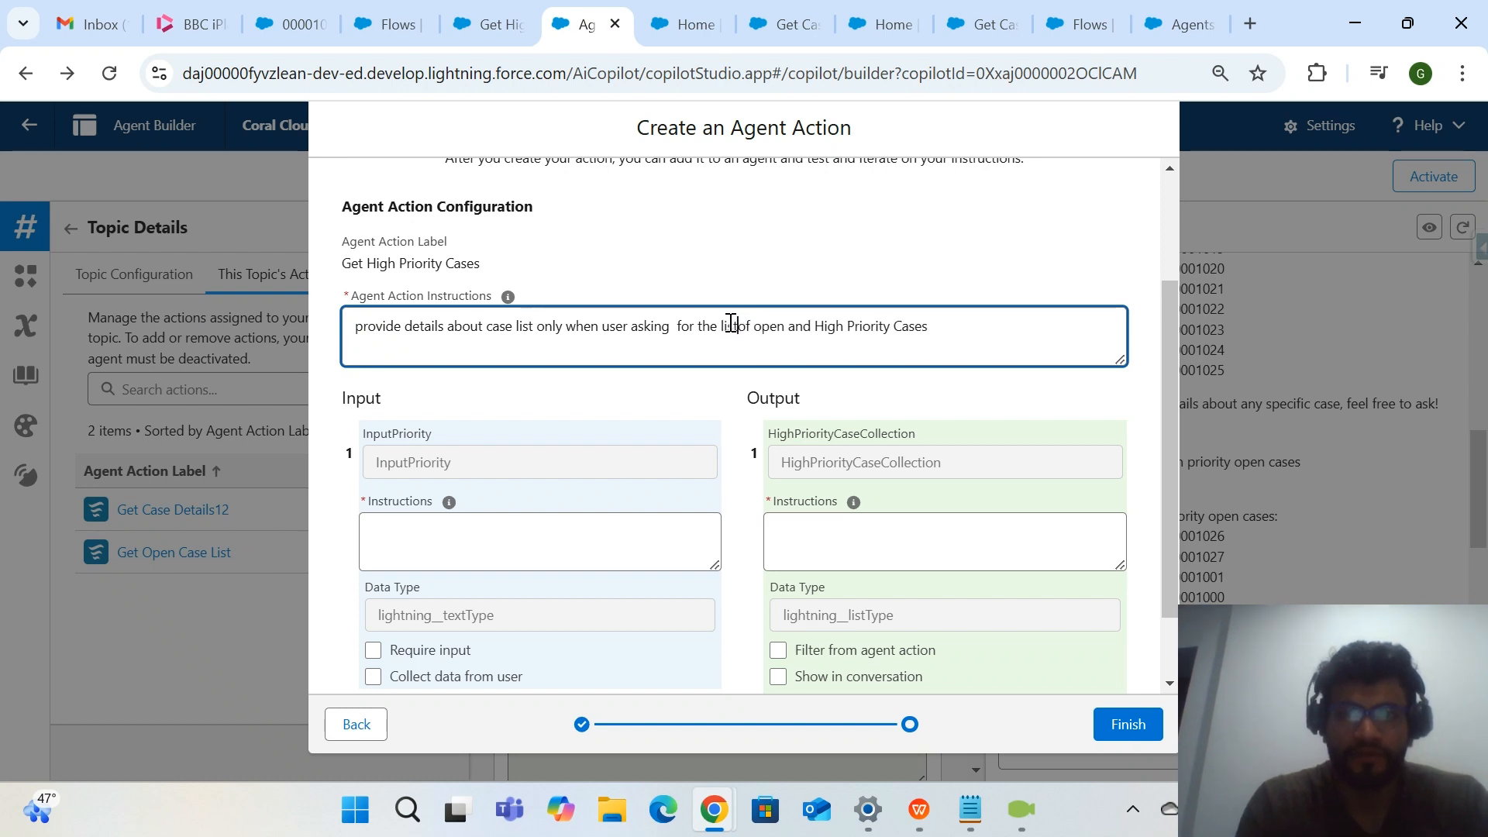
text( /)
key(BackSpace)
text(or )
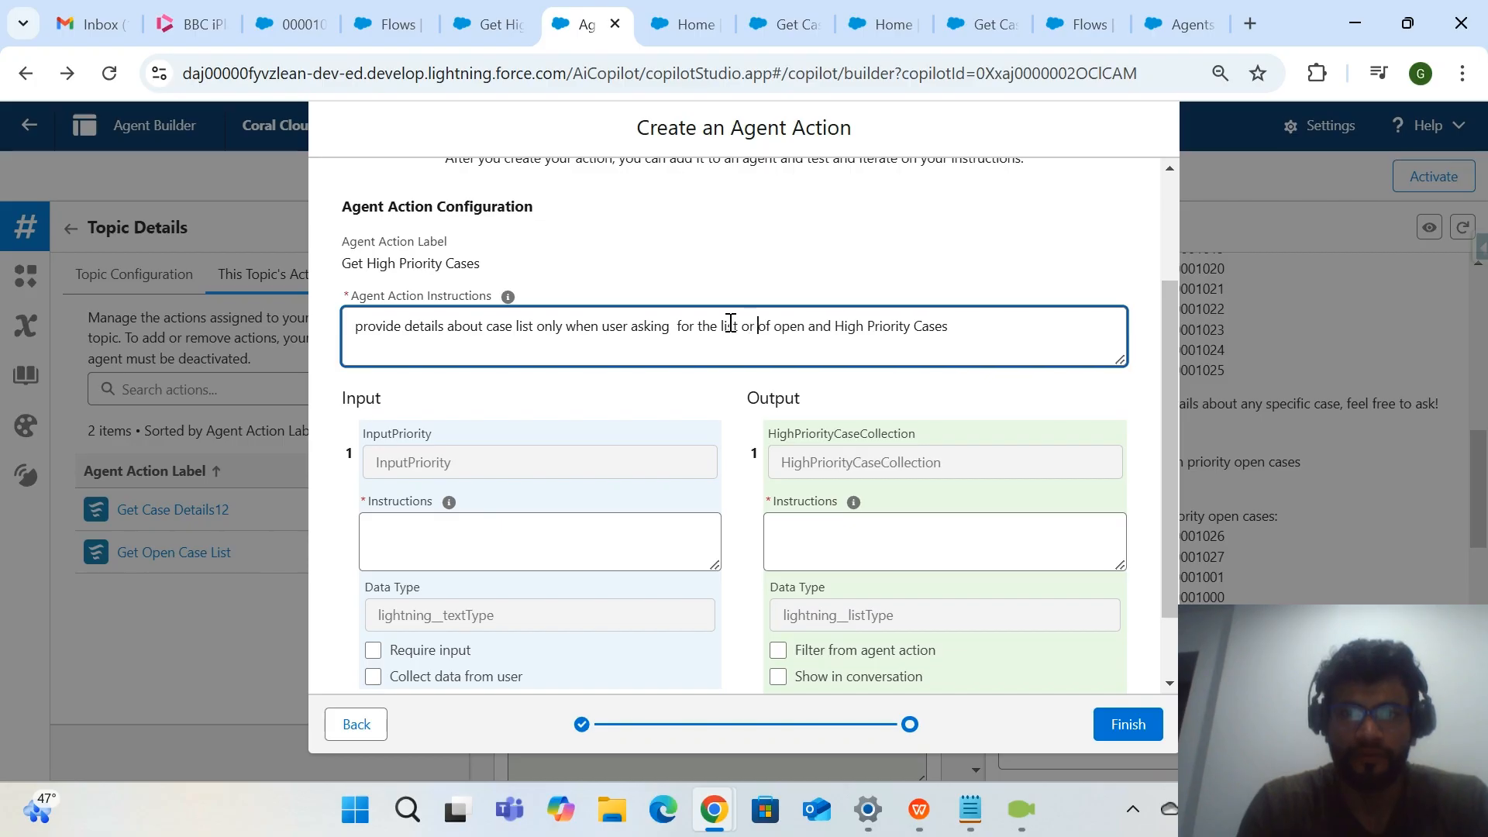
text(details)
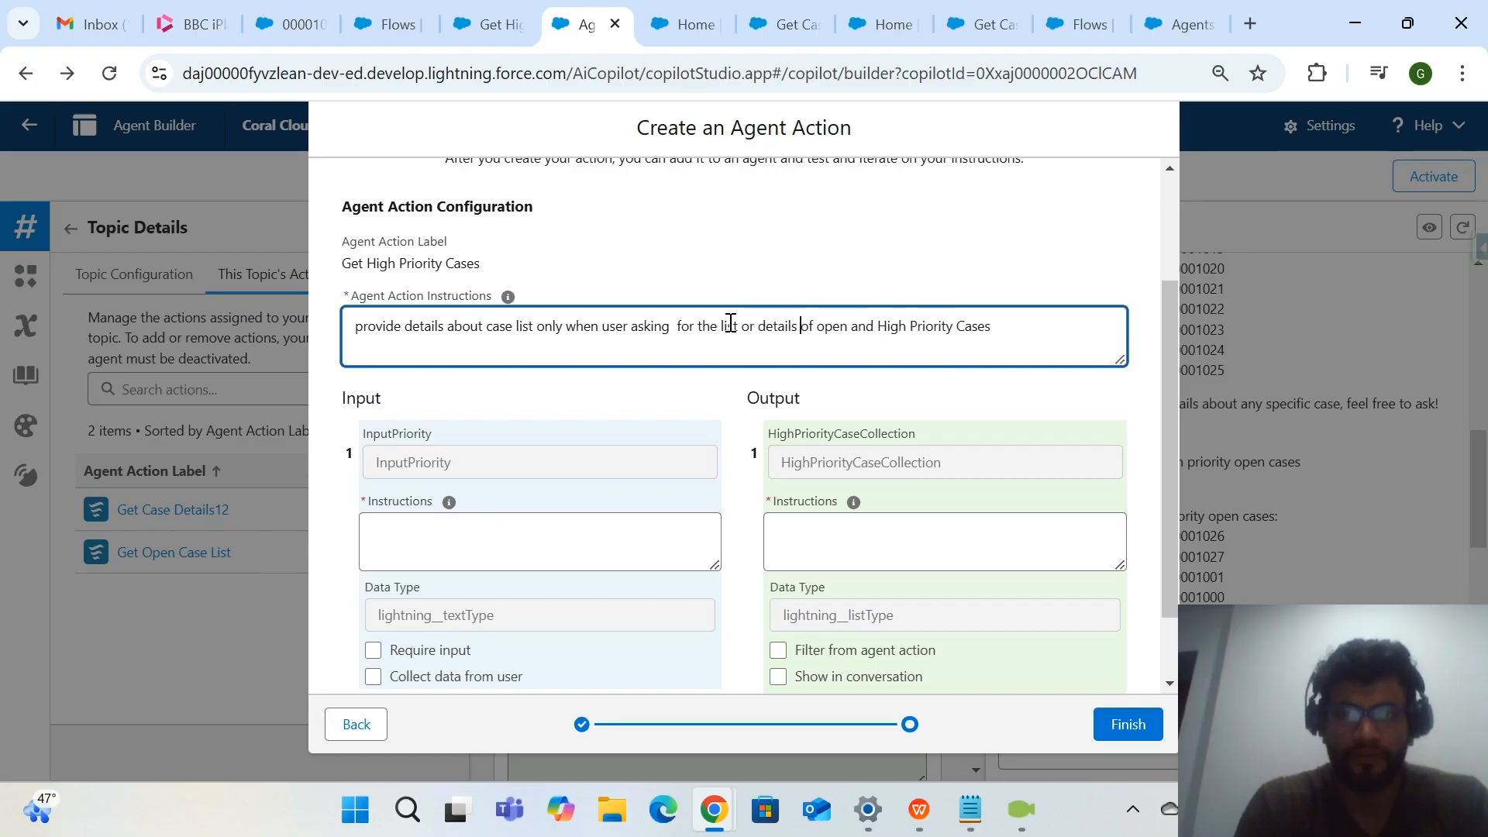
Copy the CaseStatus input instructions from the Get Open Case List action into the InputPriority instructions of the new action.
click(686, 24)
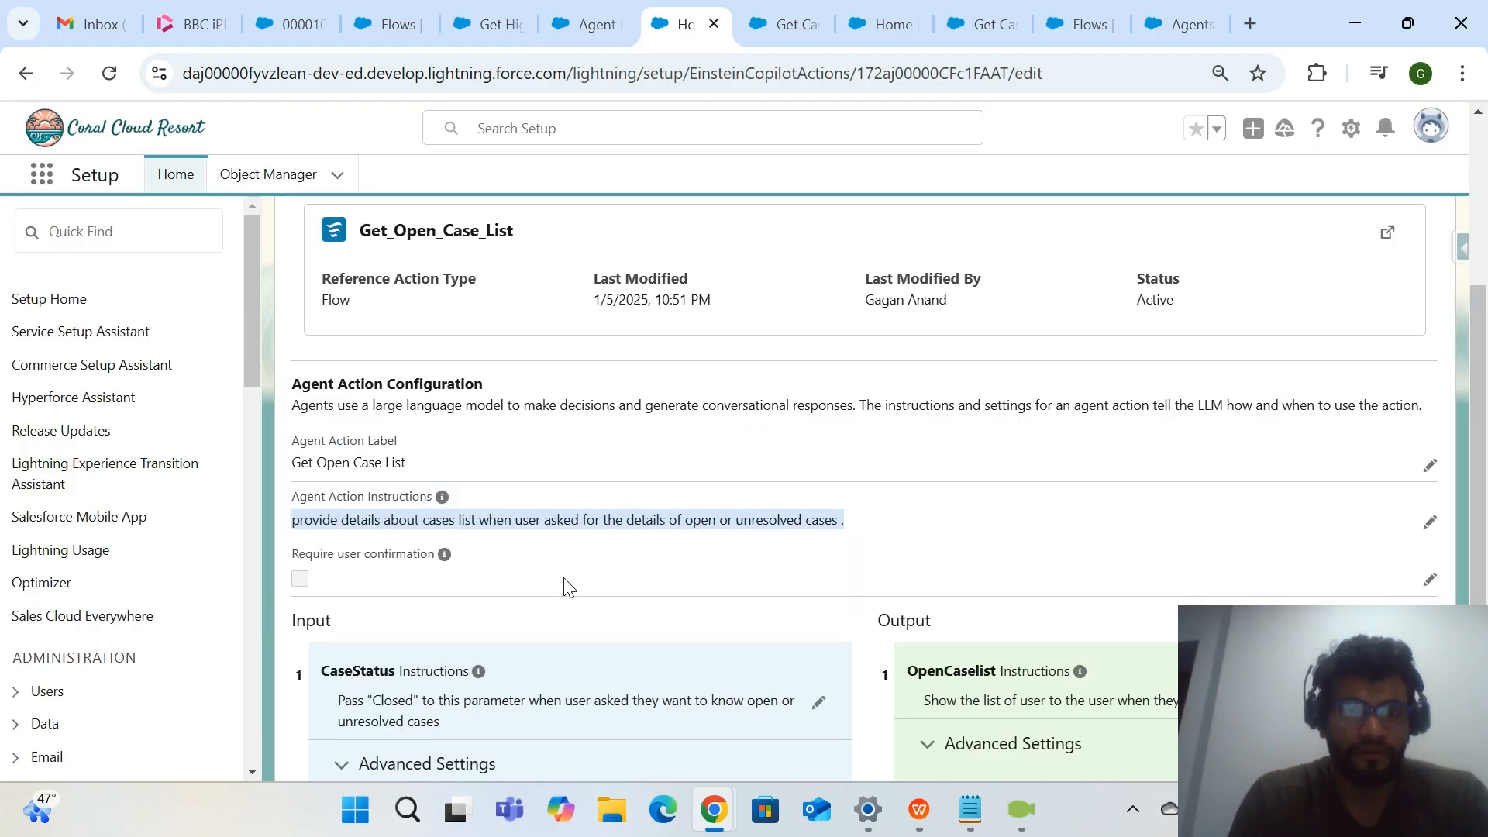
scroll(565, 588, down, 3)
triple_click(516, 479)
key(ctrl+c)
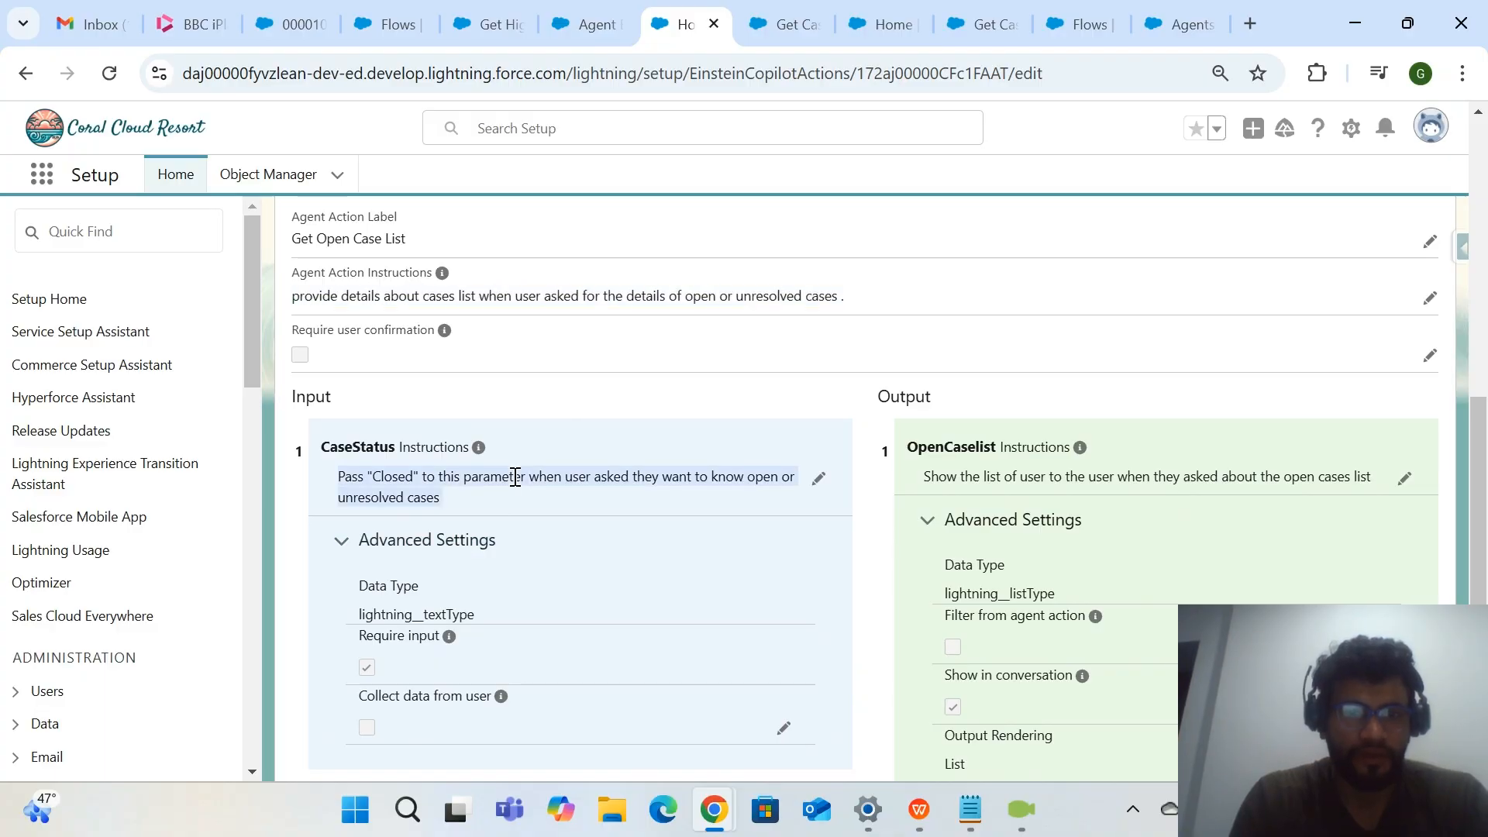
click(585, 25)
click(455, 556)
key(ctrl+v)
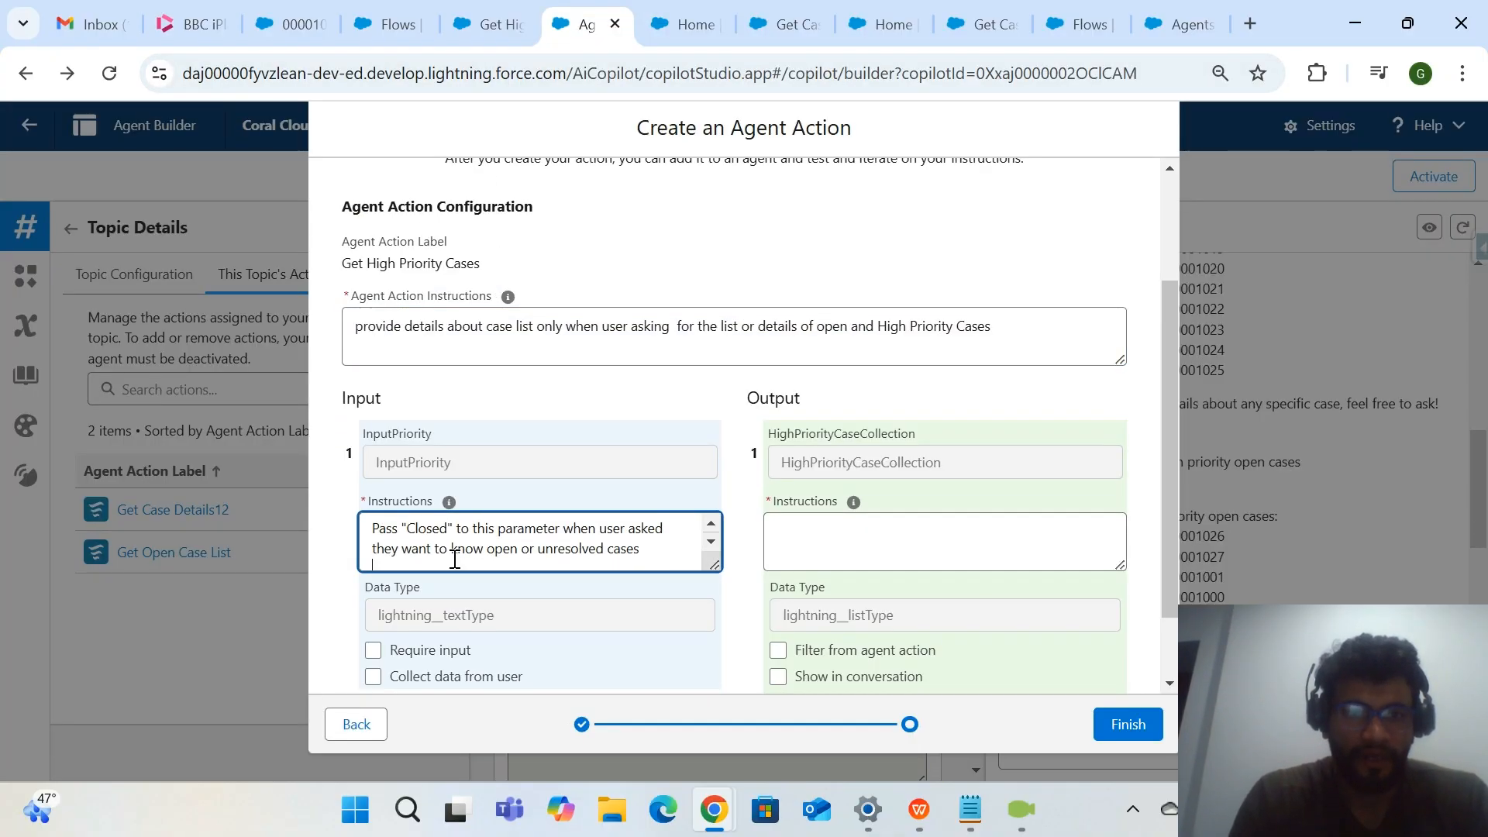
Edit the InputPriority instructions to pass "High" when the user asked to know "open and high priority cases".
double_click(431, 528)
text(High)
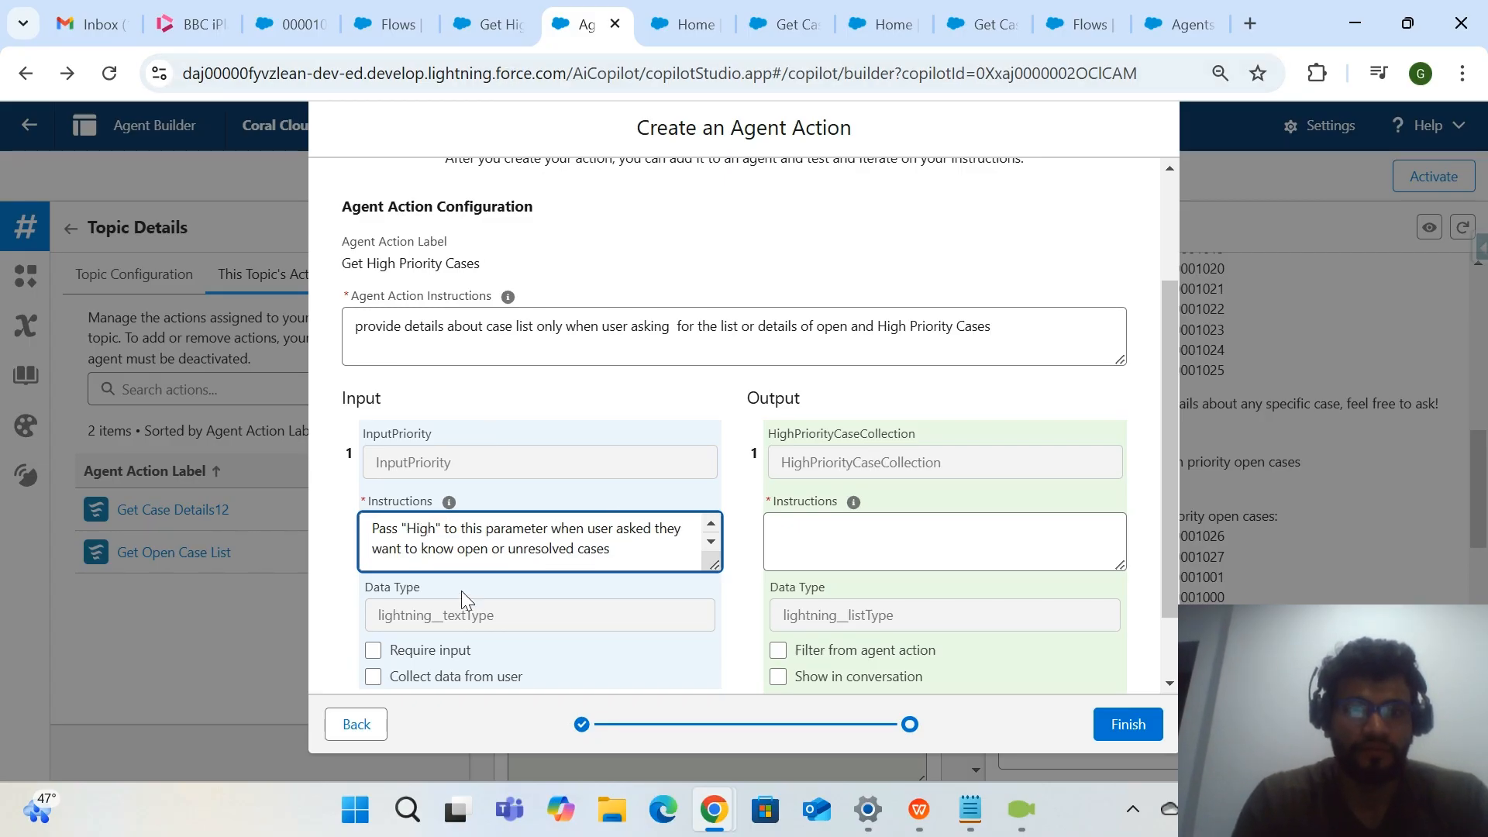
scroll(462, 605, down, 2)
scroll(465, 601, up, 1)
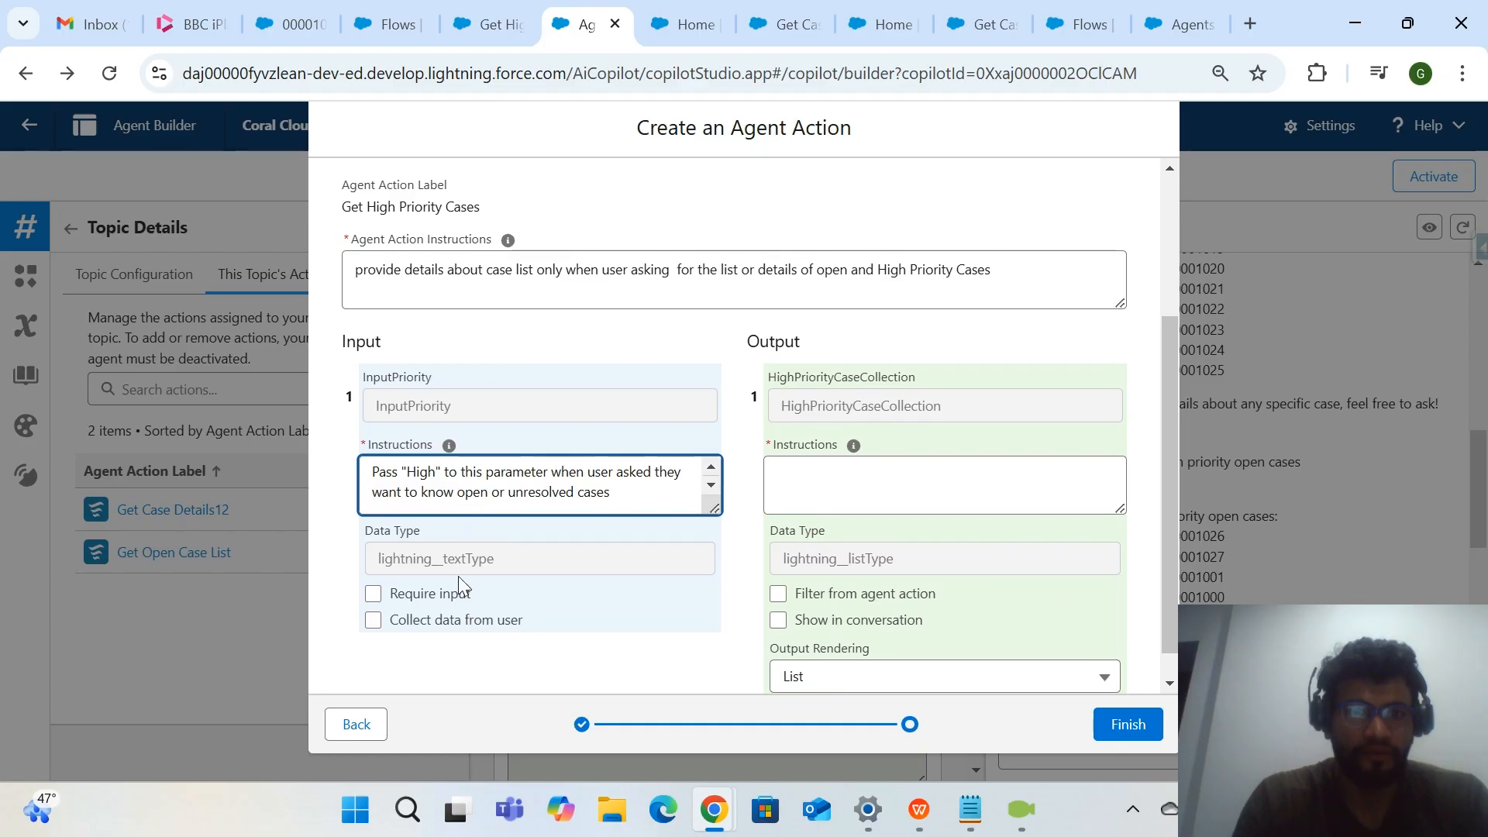
drag(462, 416, 365, 415)
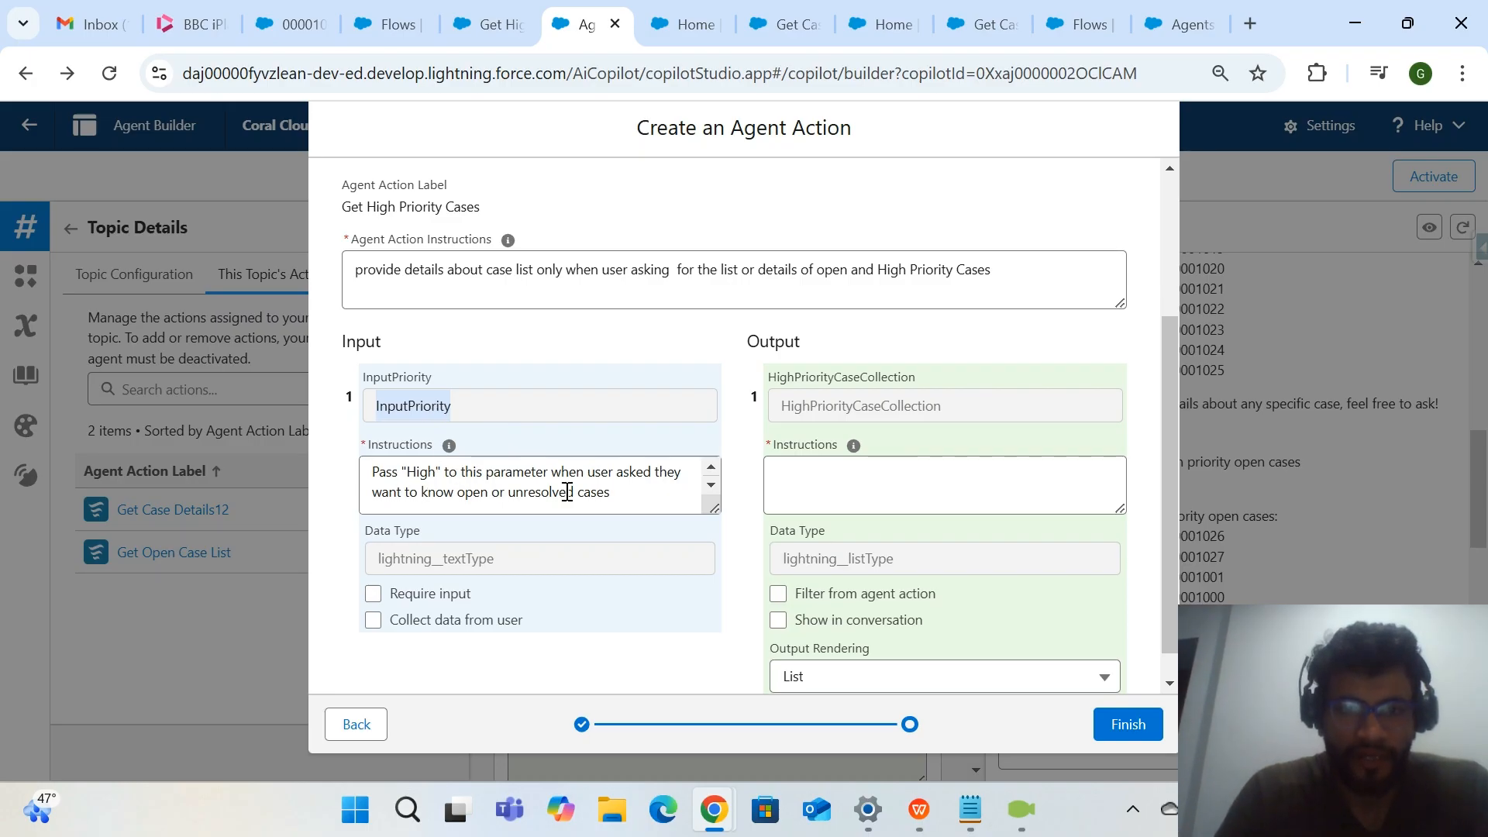
scroll(498, 504, up, 1)
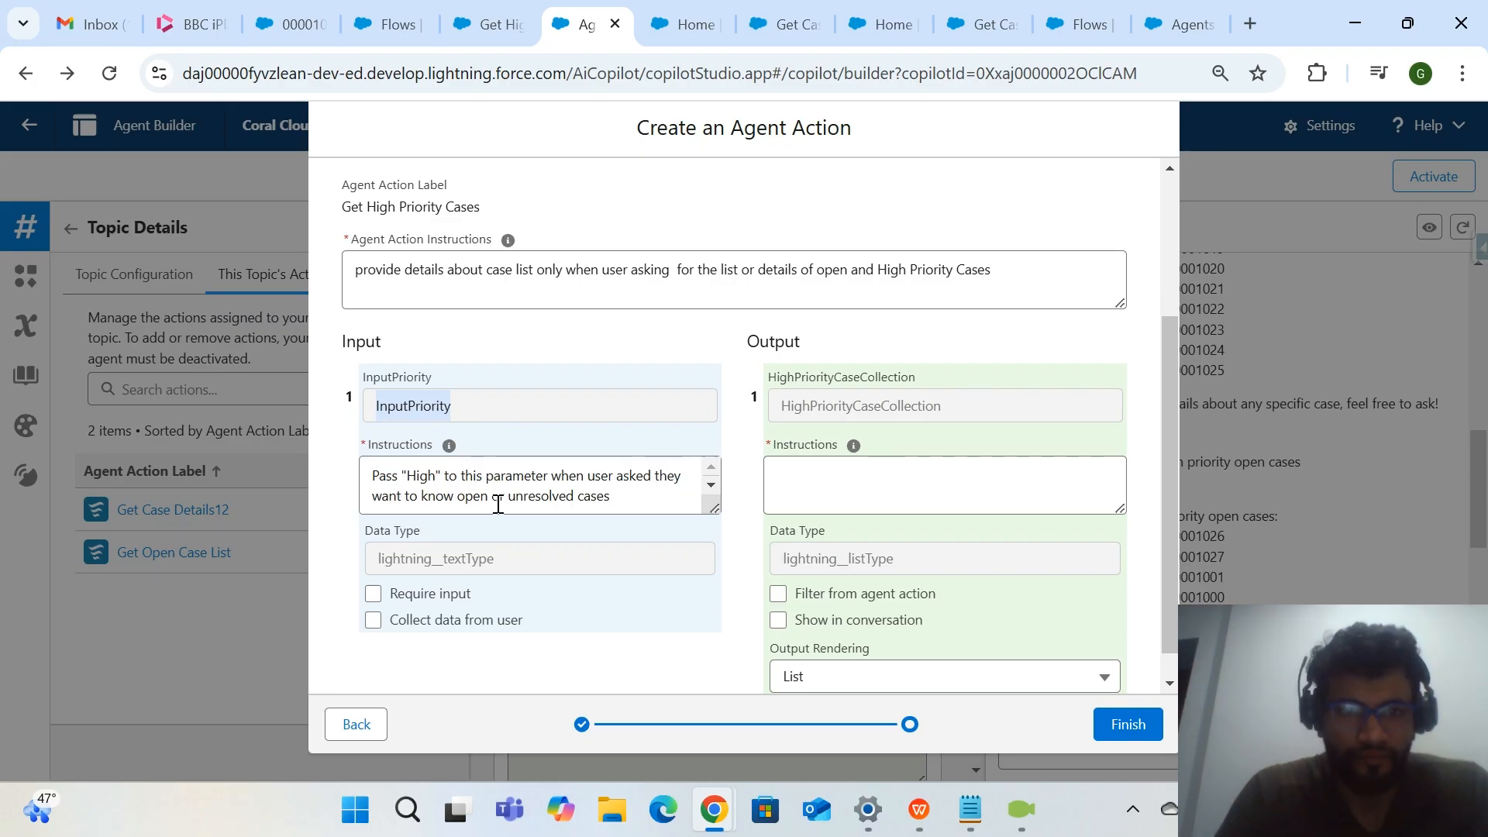
scroll(468, 492, down, 1)
drag(493, 488, 596, 489)
key(BackSpace)
text(andH)
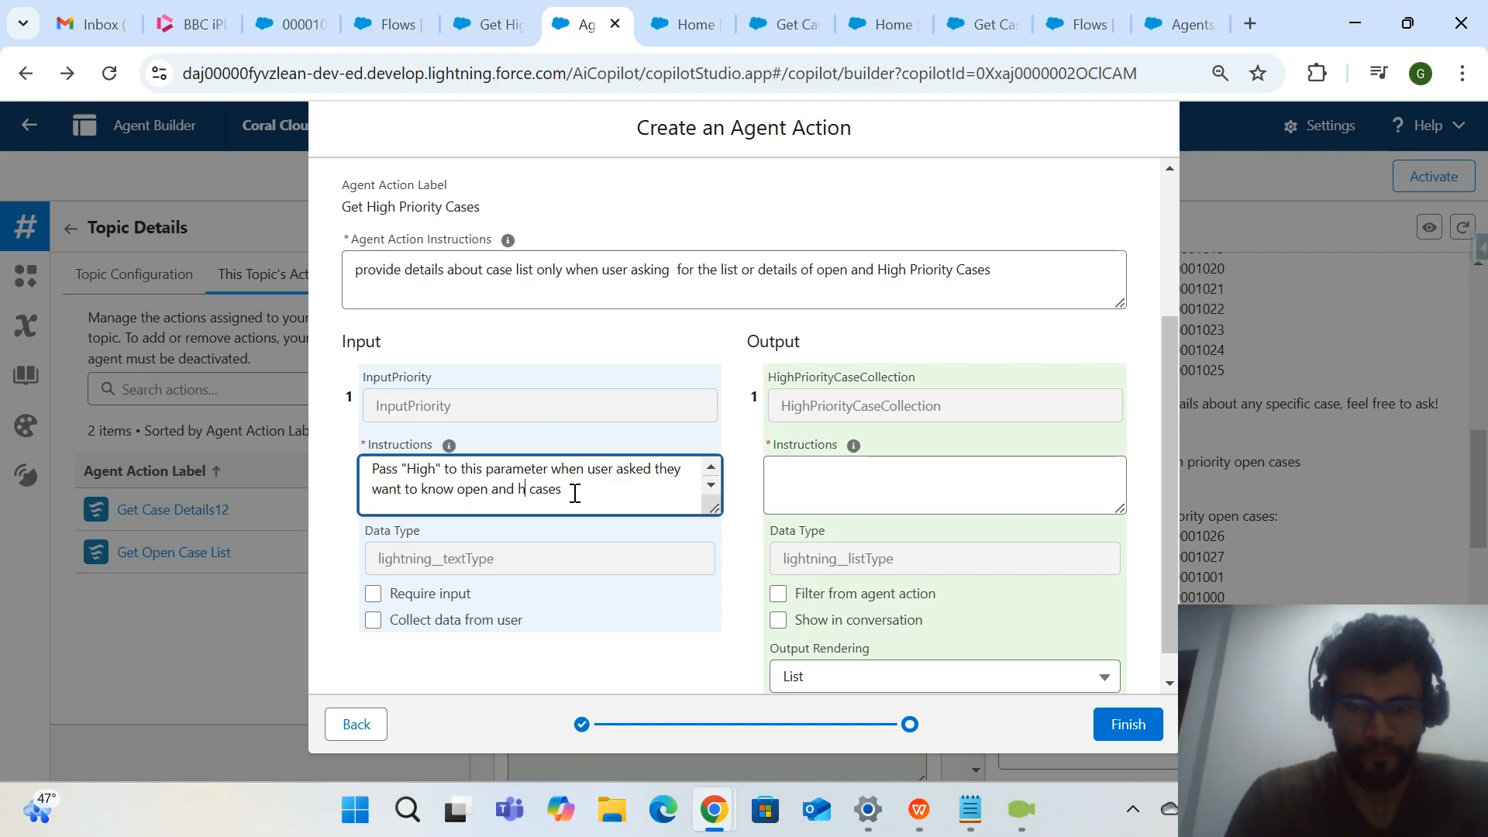
text(igh priority)
Make InputPriority a required input of the agent action.
click(651, 639)
scroll(651, 640, down, 1)
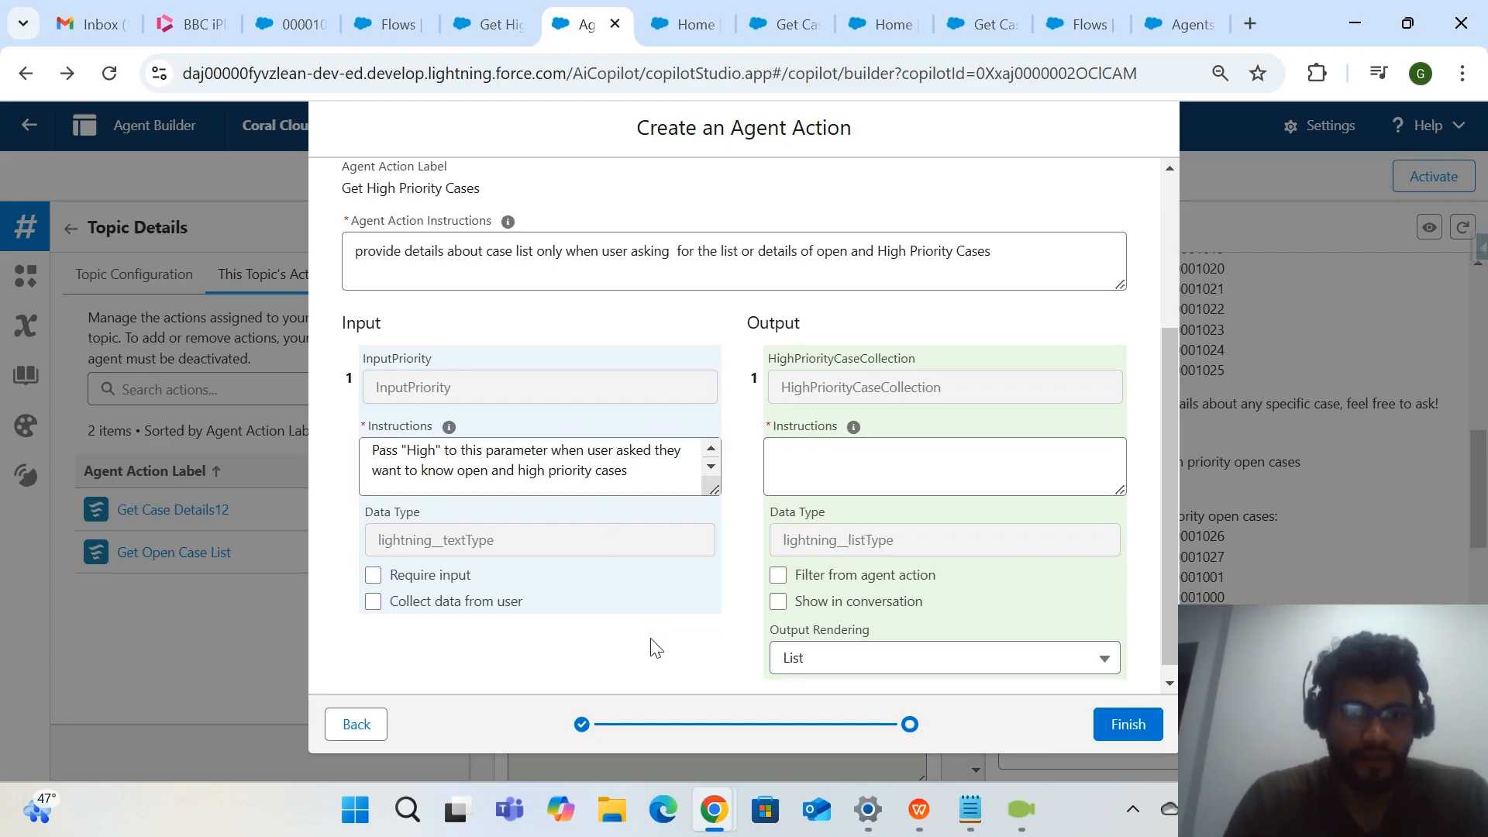
scroll(651, 647, down, 1)
scroll(533, 574, up, 1)
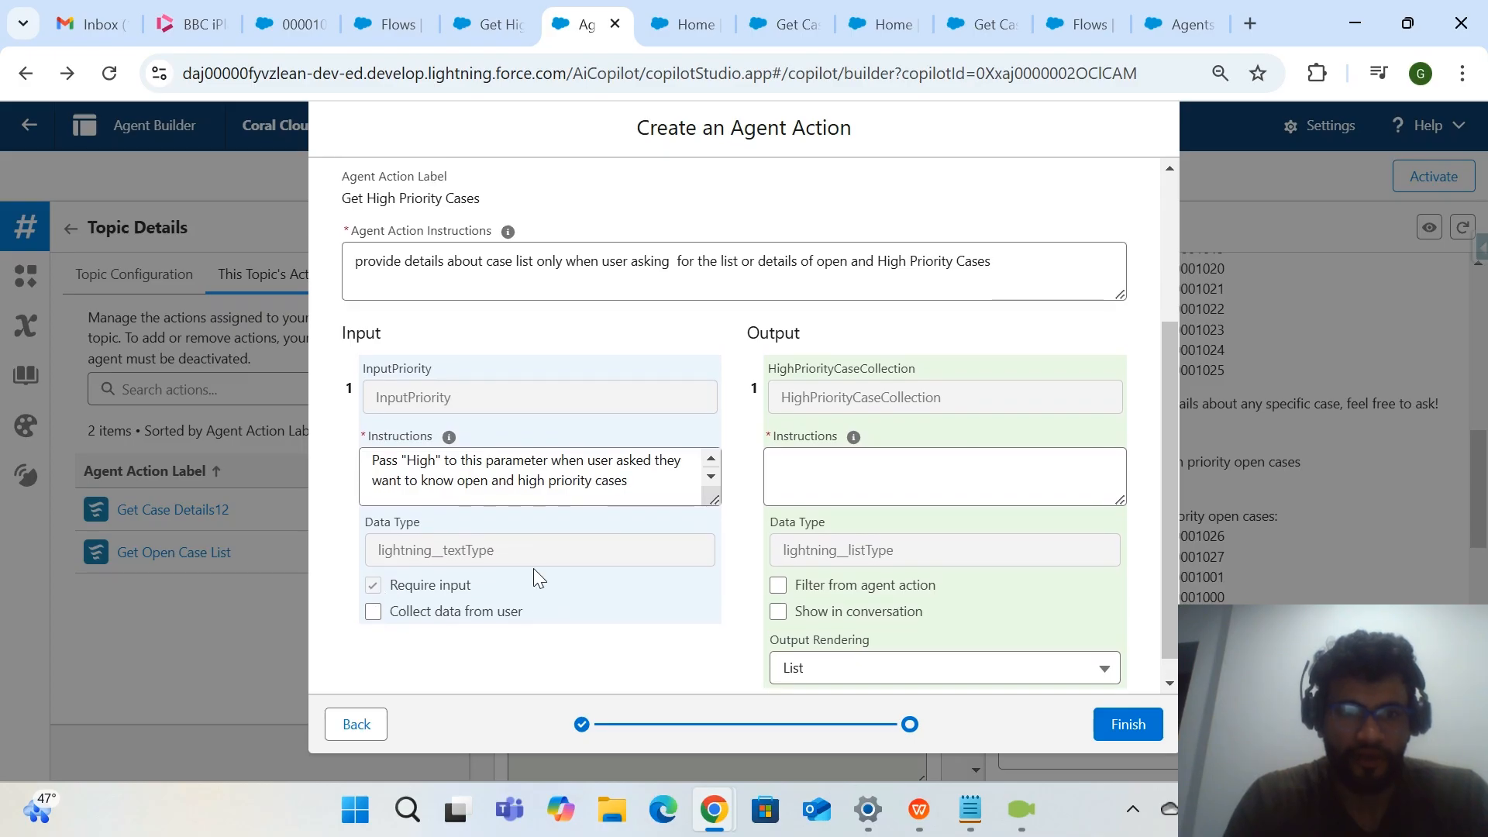
scroll(551, 549, up, 1)
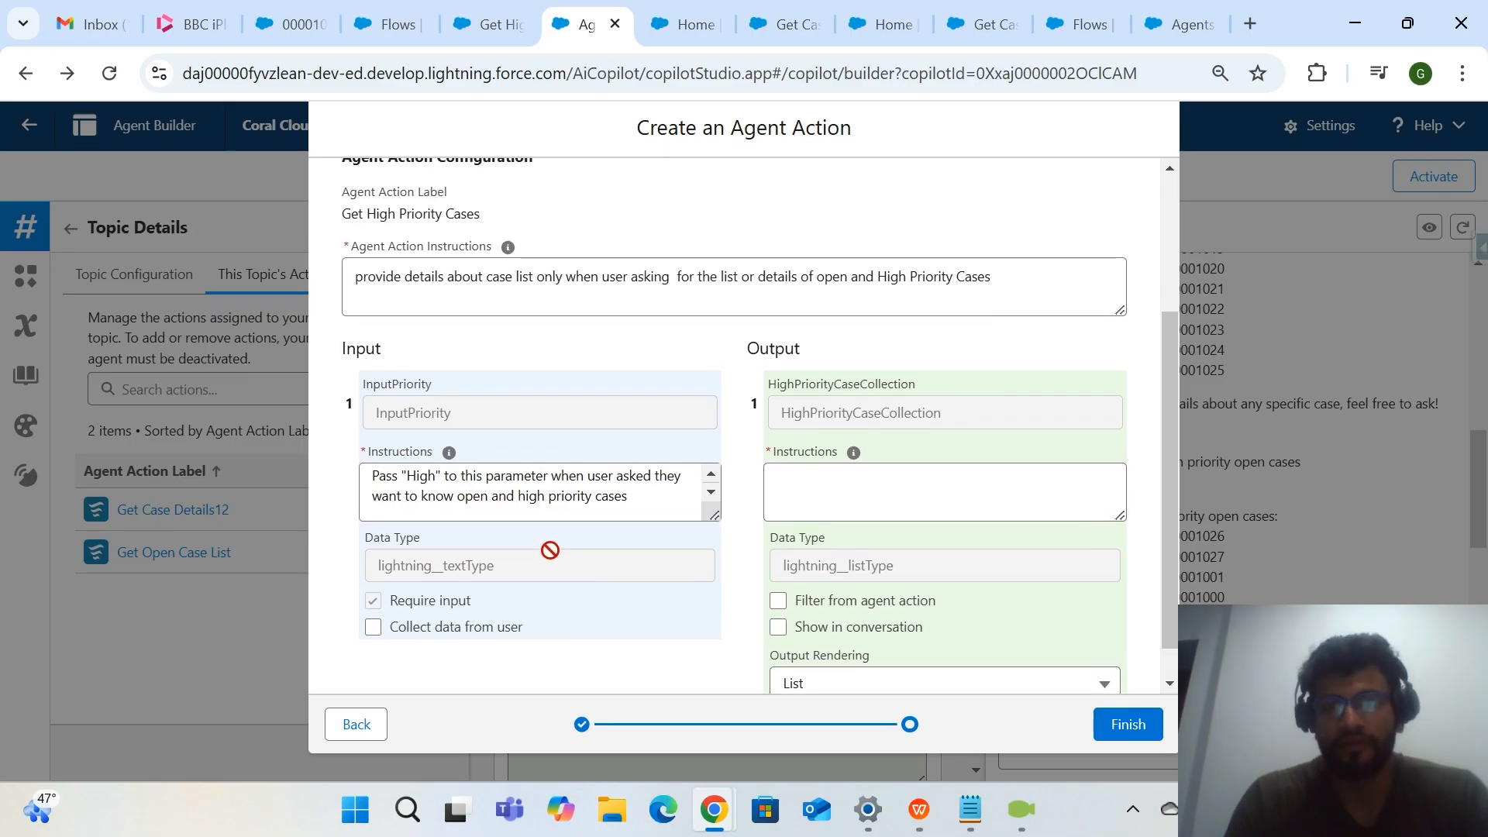
scroll(554, 557, down, 2)
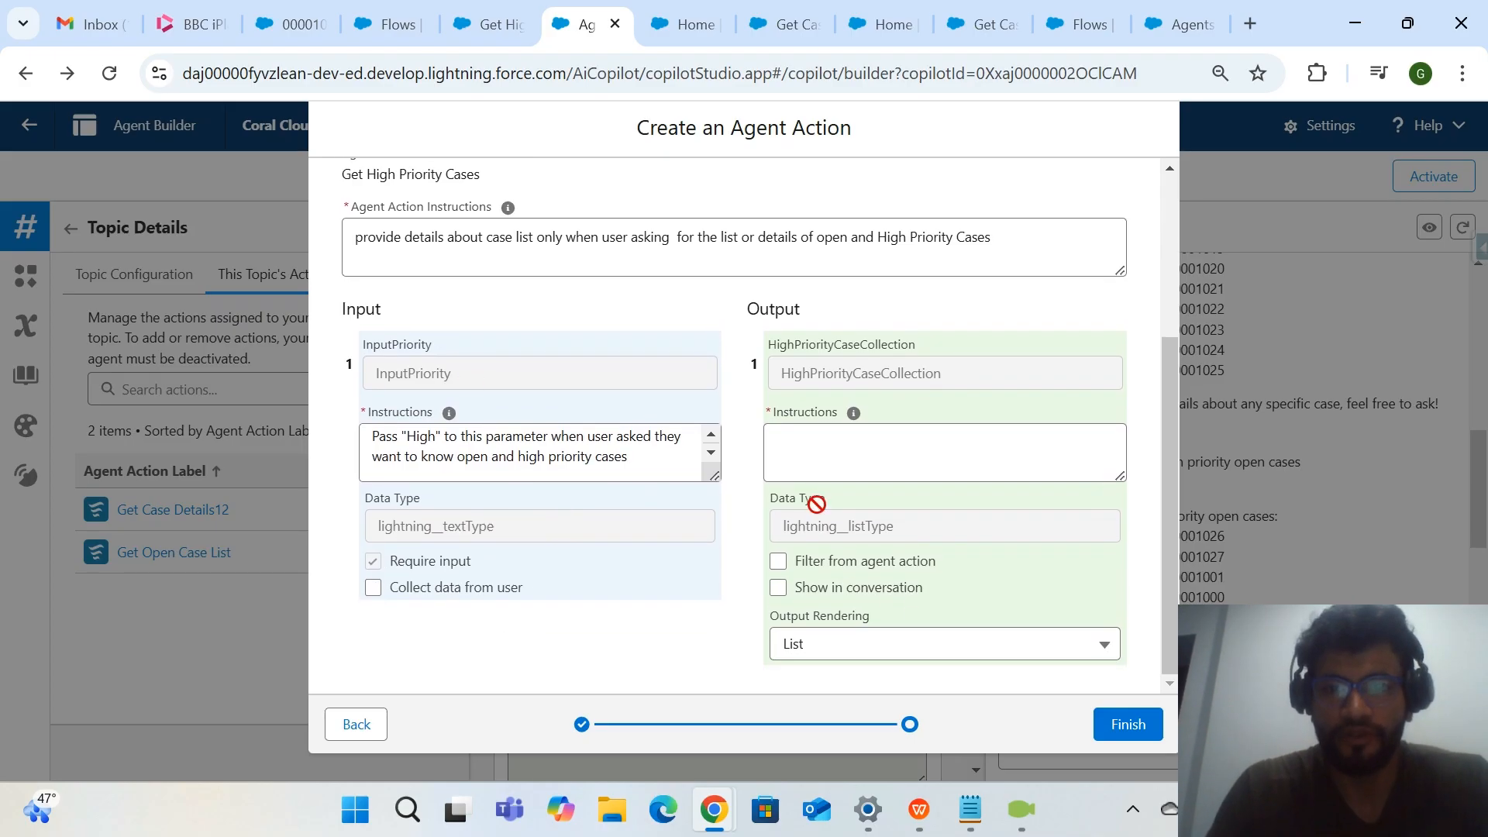
Copy the OpenCaselist output instructions from the Get Open Case List action into the HighPriorityCaseCollection instructions.
click(827, 452)
click(682, 24)
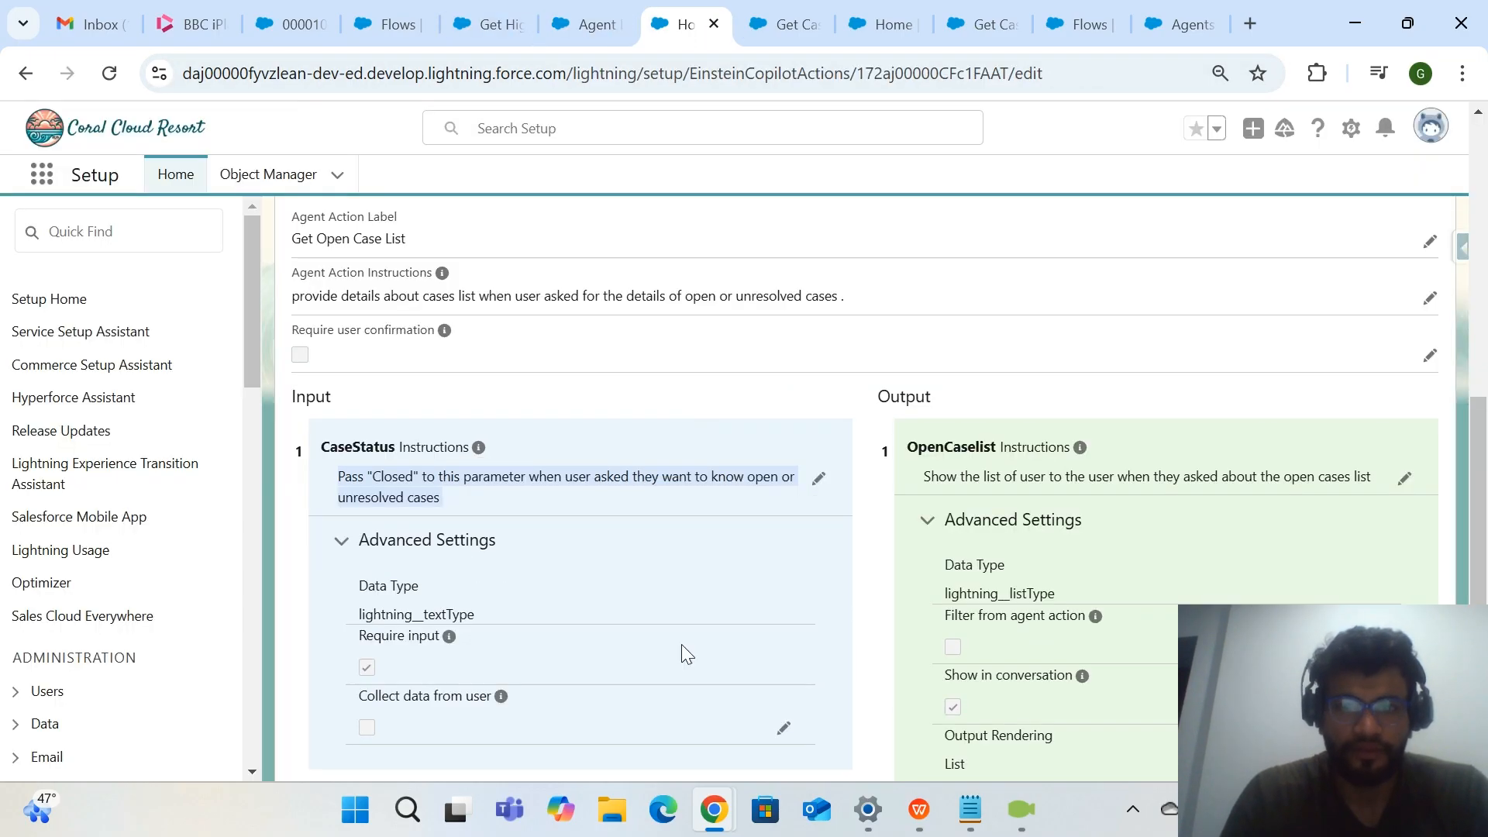
scroll(682, 642, down, 1)
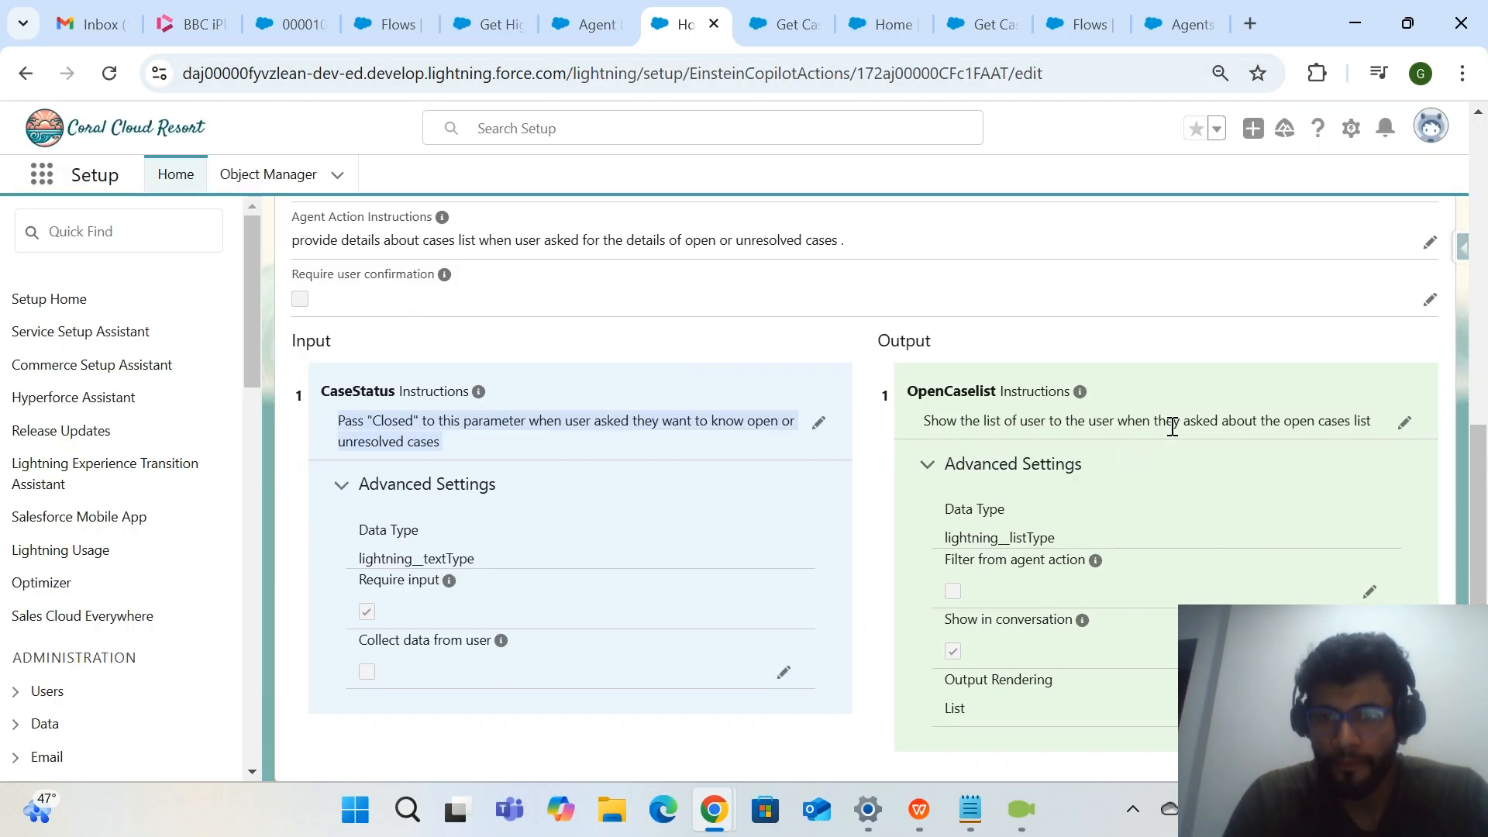
click(589, 24)
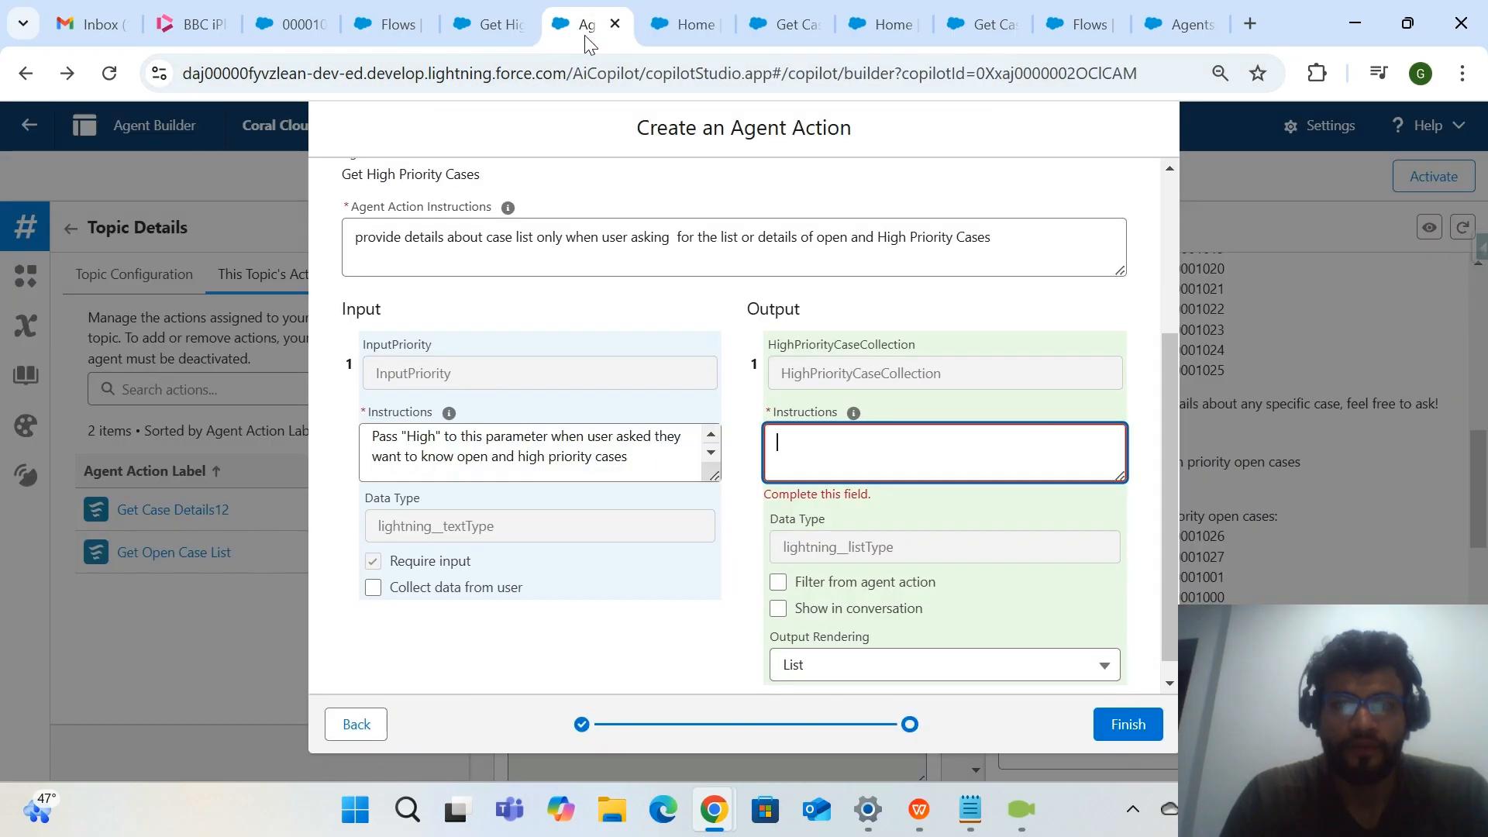
text(Show the list of user to the user when they asked about the open cases list)
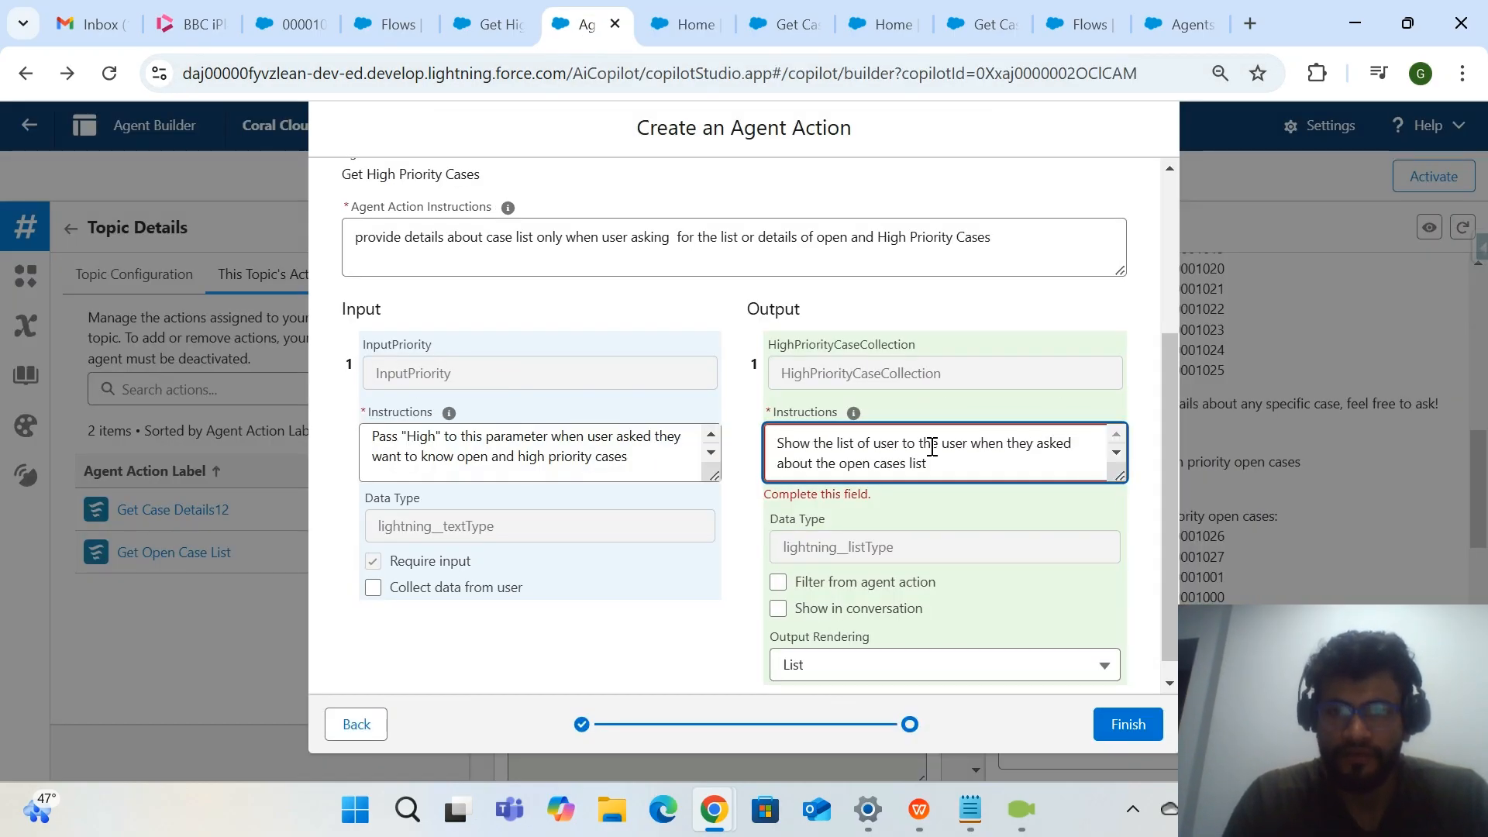
key(Return)
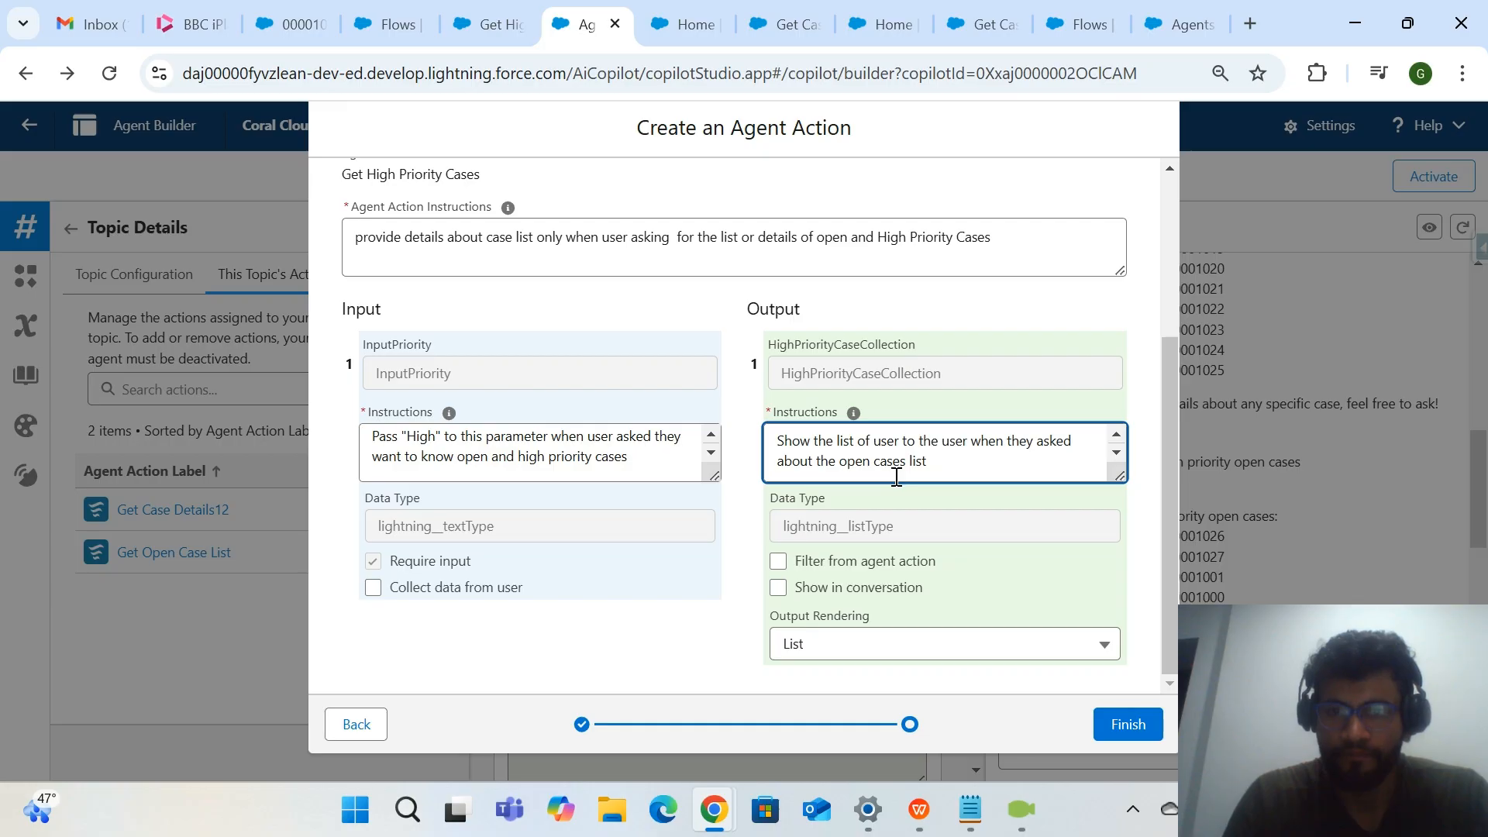
Replace "list of user" with "list of high priority open cases" in the HighPriorityCaseCollection instructions.
double_click(892, 442)
text(cases)
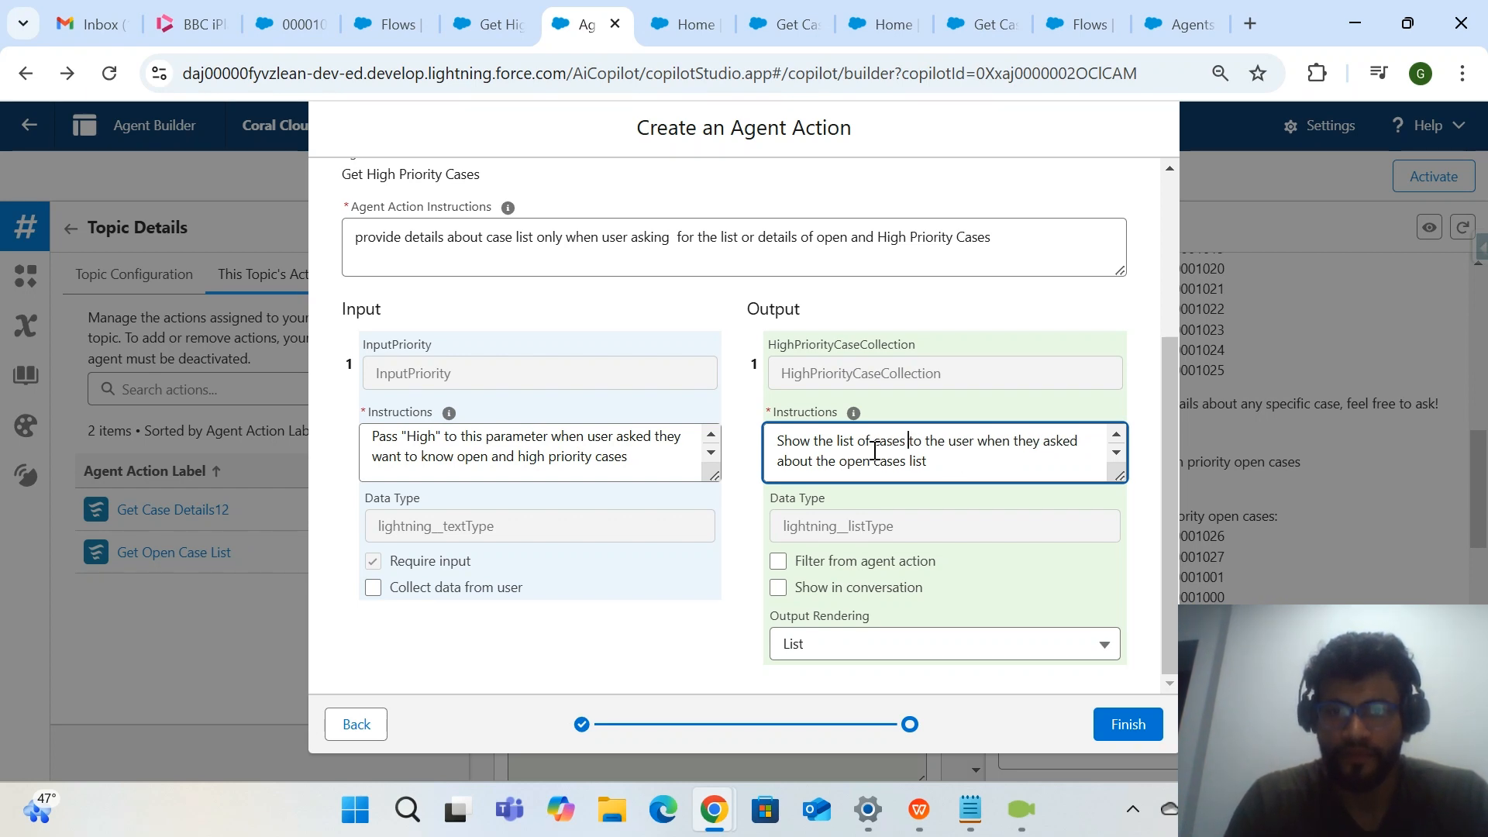
text(high prio)
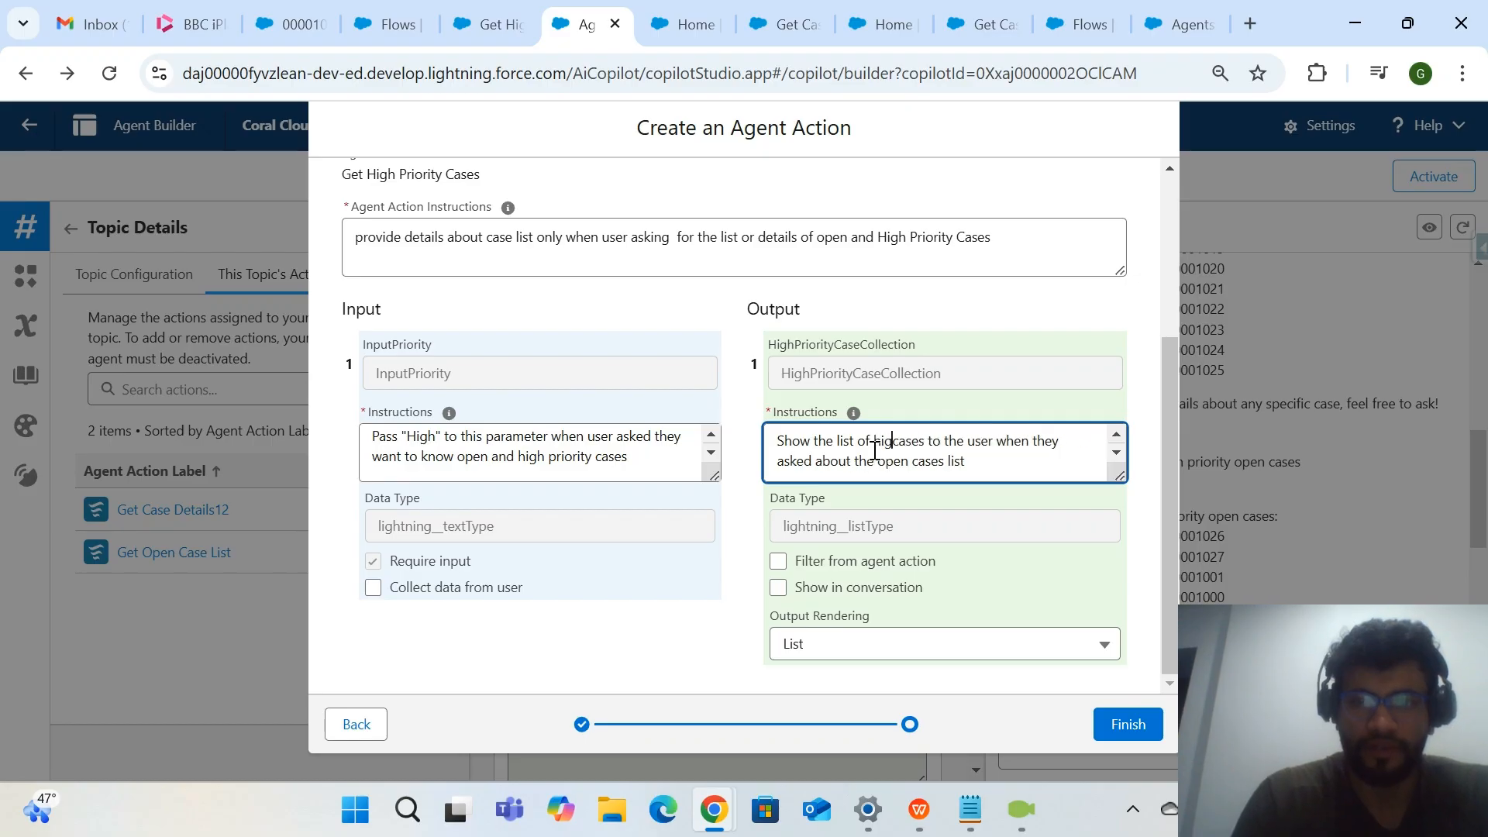
text(rity open)
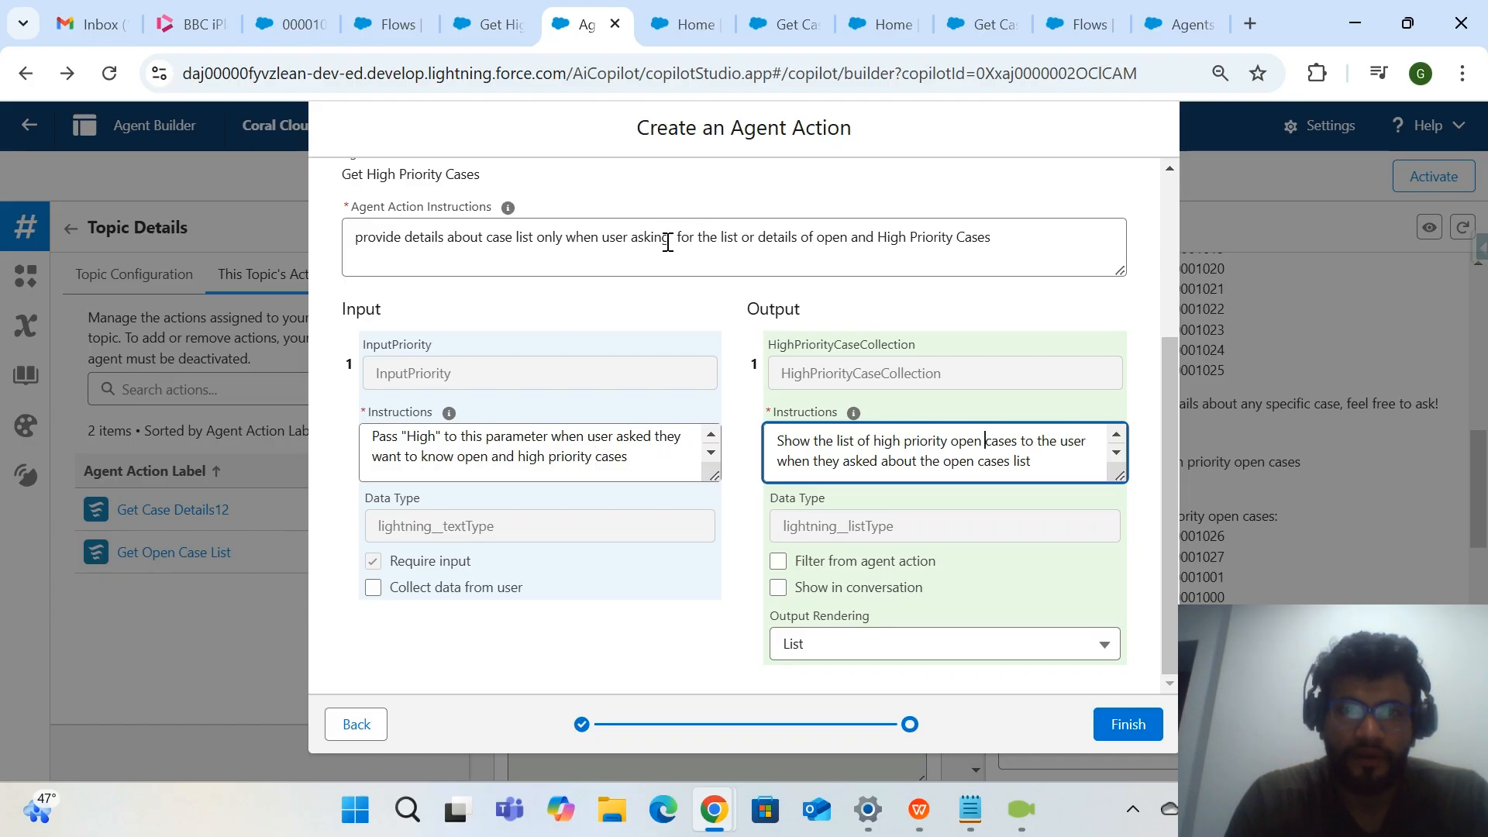
Reword the end of the HighPriorityCaseCollection instructions to "asking for the list or details of open and High Priority Cases", copied from the Agent Action Instructions.
drag(632, 241, 1032, 239)
key(ctrl+c)
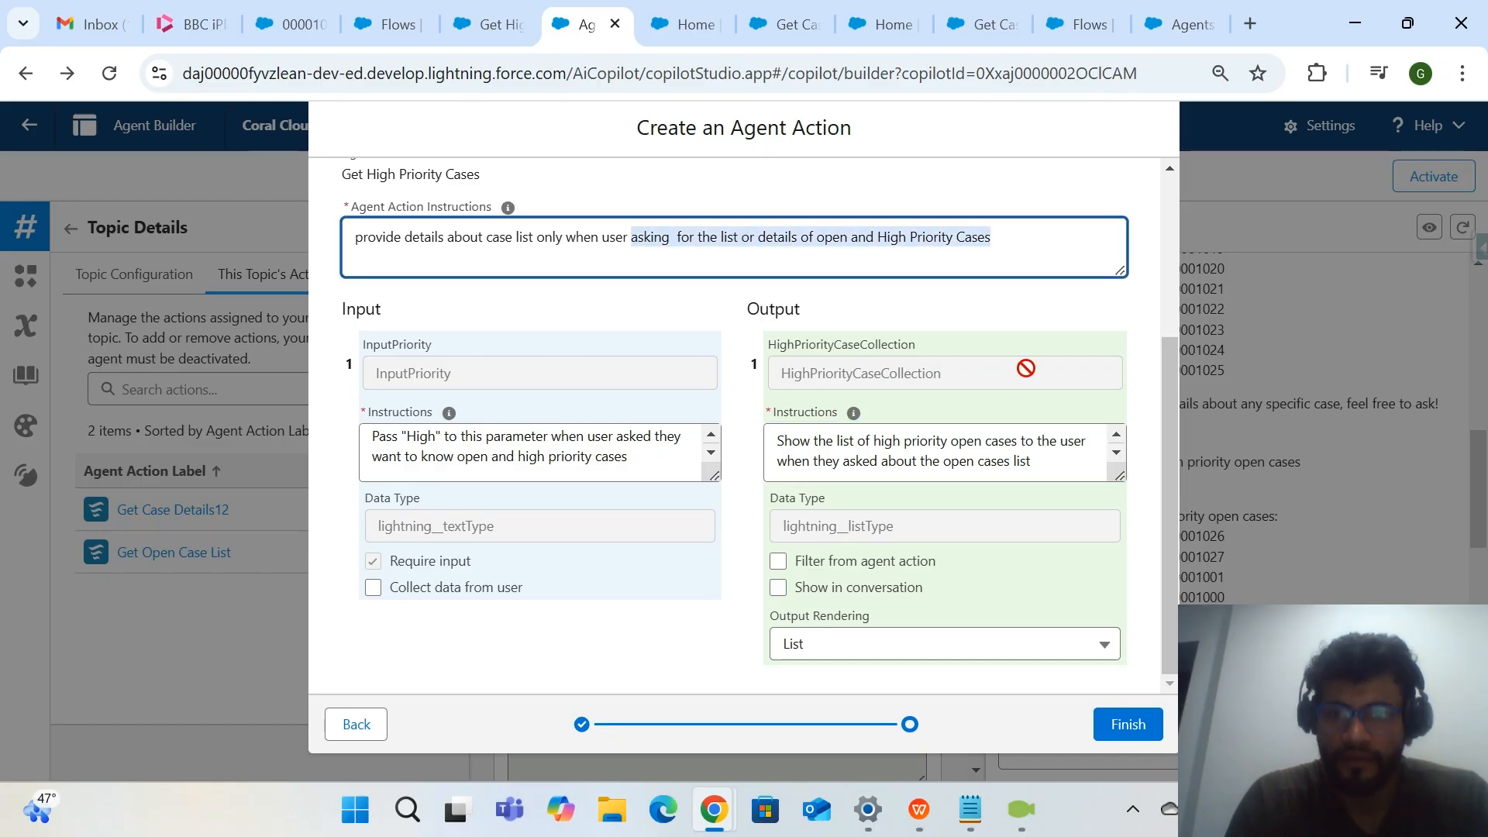
drag(881, 470, 1059, 462)
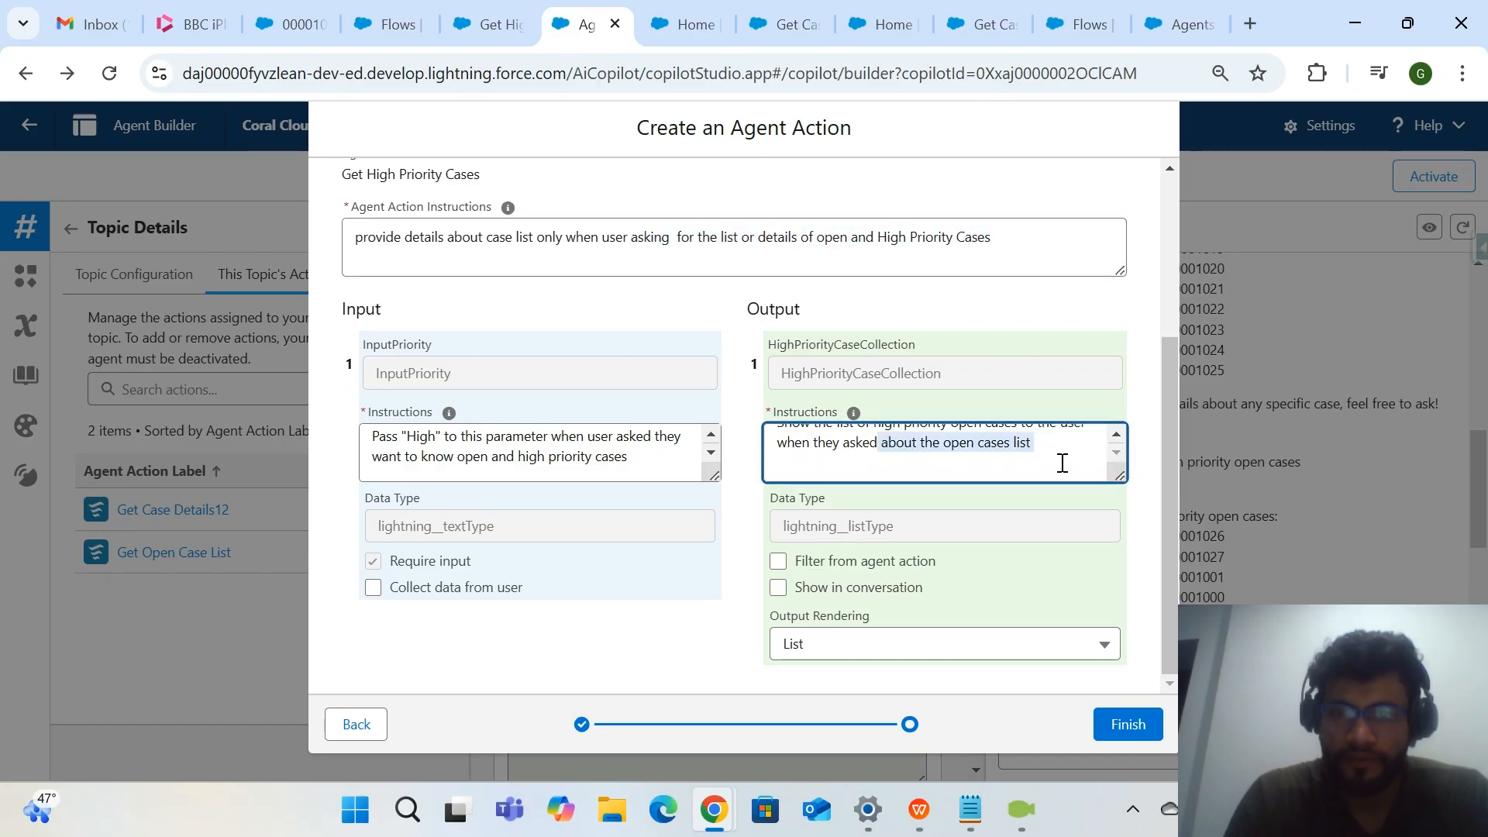
key(BackSpace)
text(i)
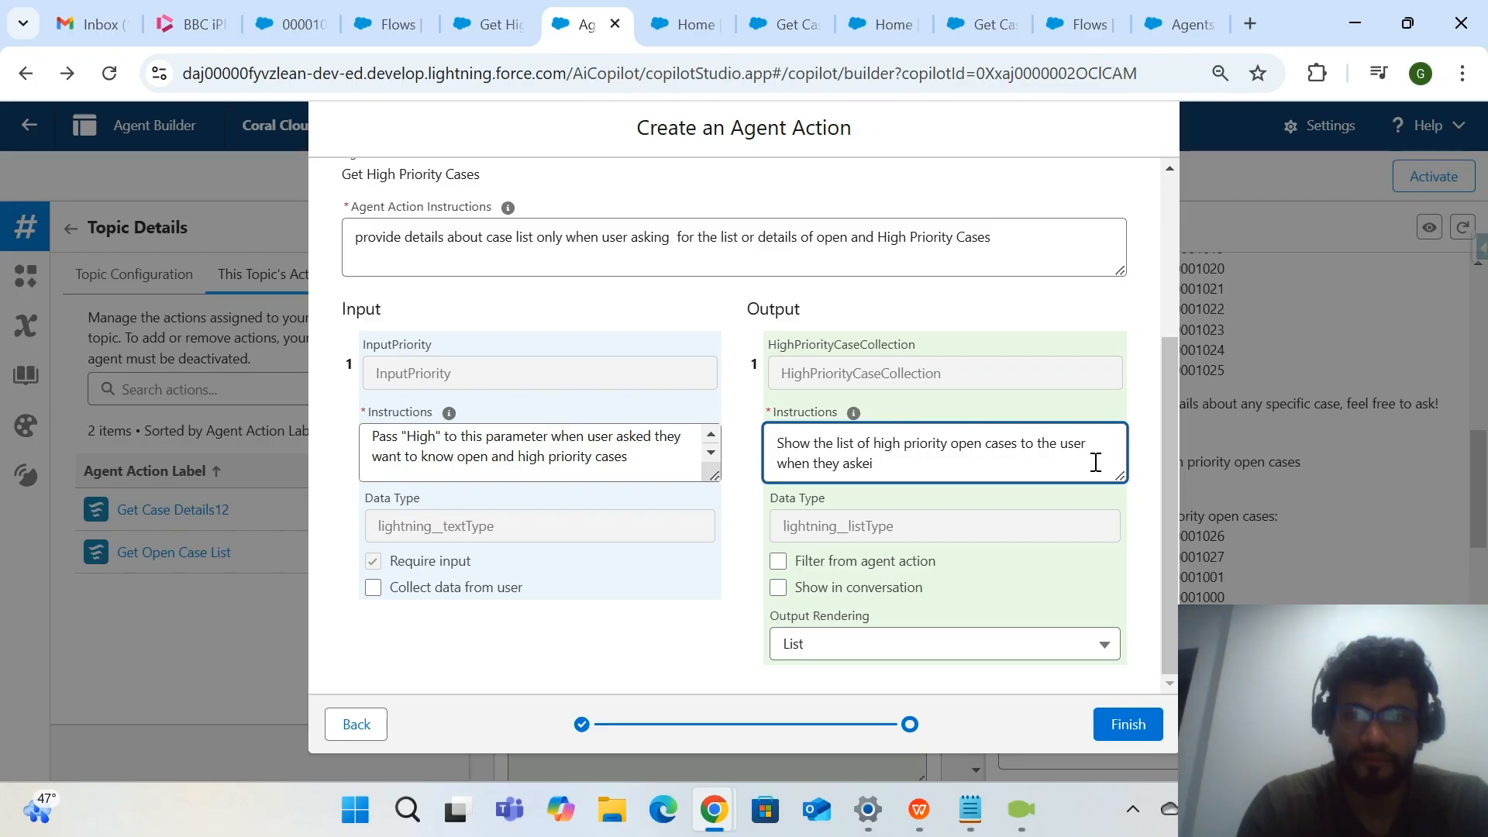
text(ing)
key(ctrl+v)
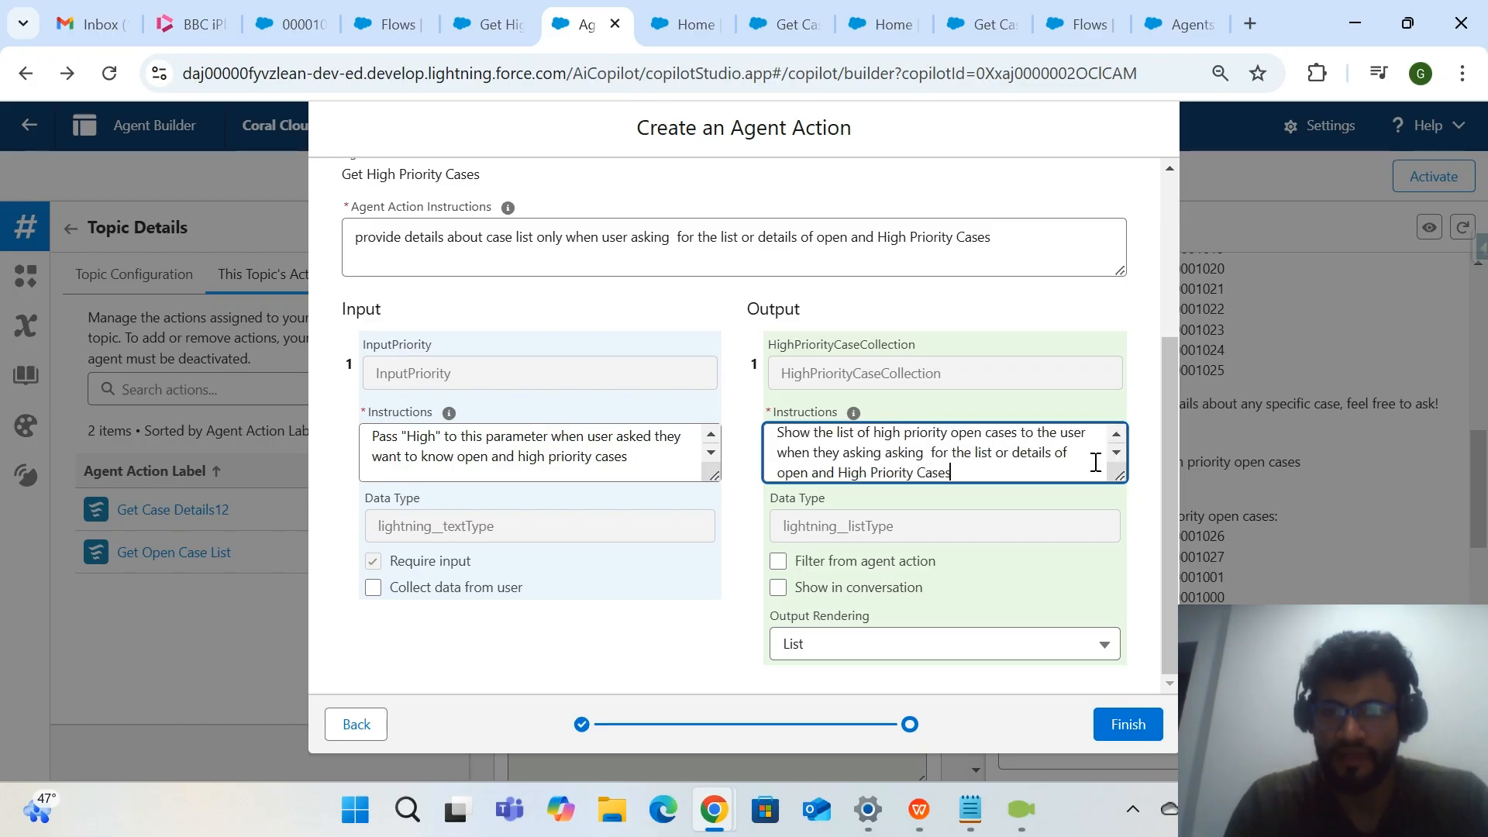
click(918, 453)
key(BackSpace)
key(BackSpace)
key(BackSpace)
key(BackSpace)
key(BackSpace)
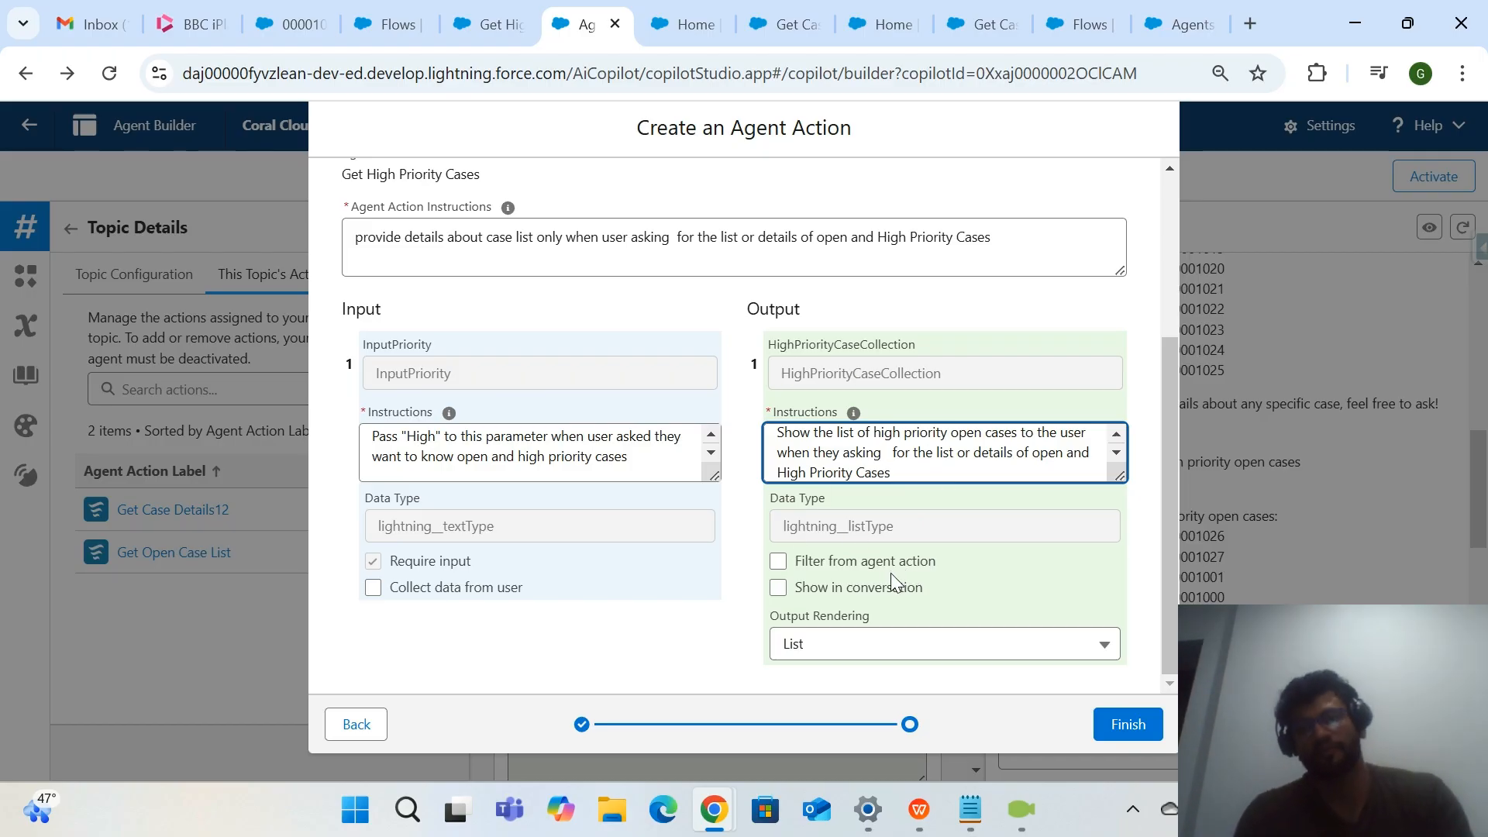
Show the HighPriorityCaseCollection output in conversation and finish creating the Get High Priority Cases action.
click(778, 588)
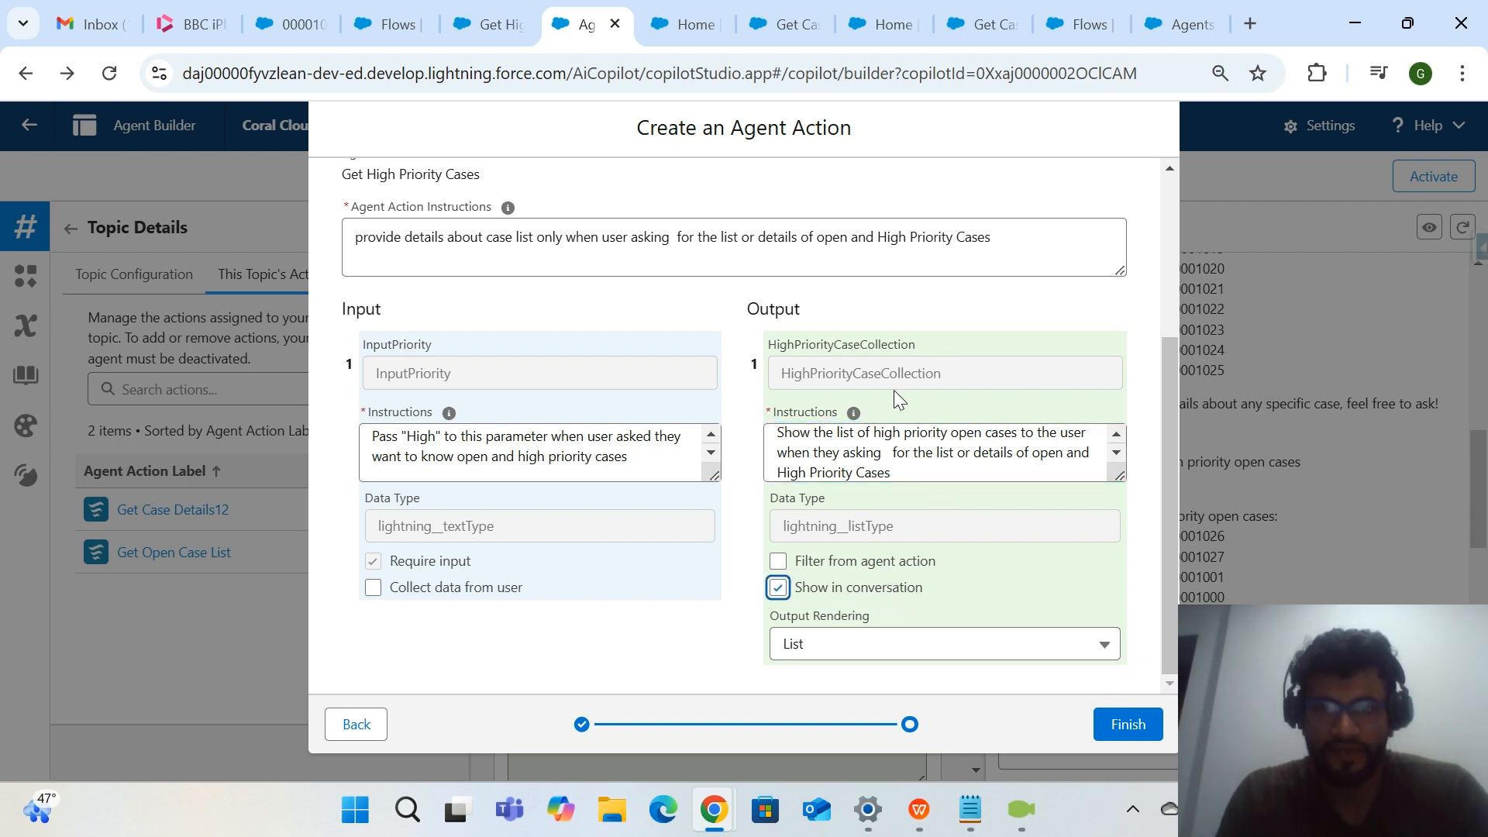
drag(961, 345, 781, 347)
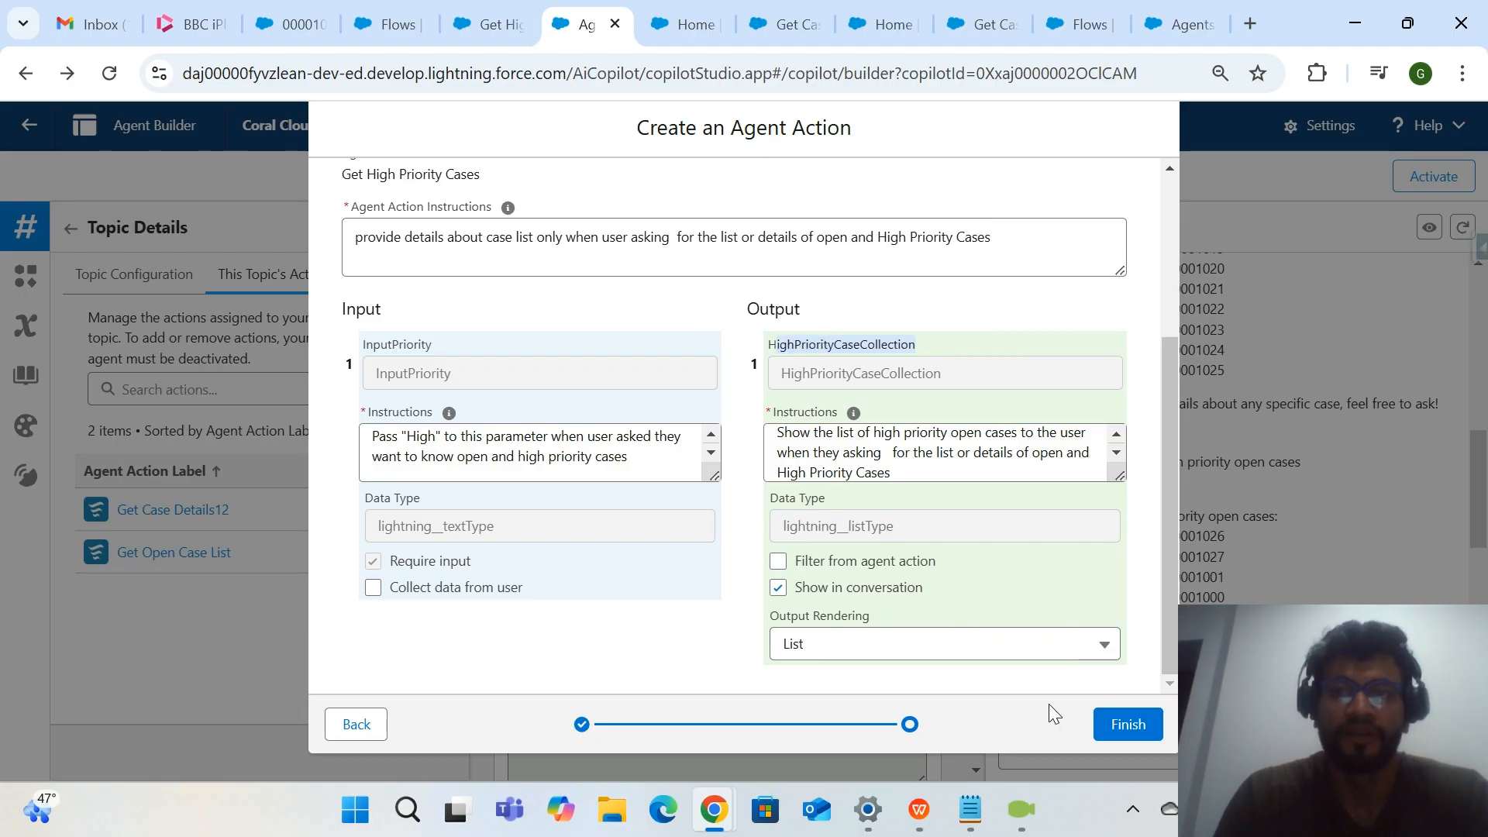
click(1127, 723)
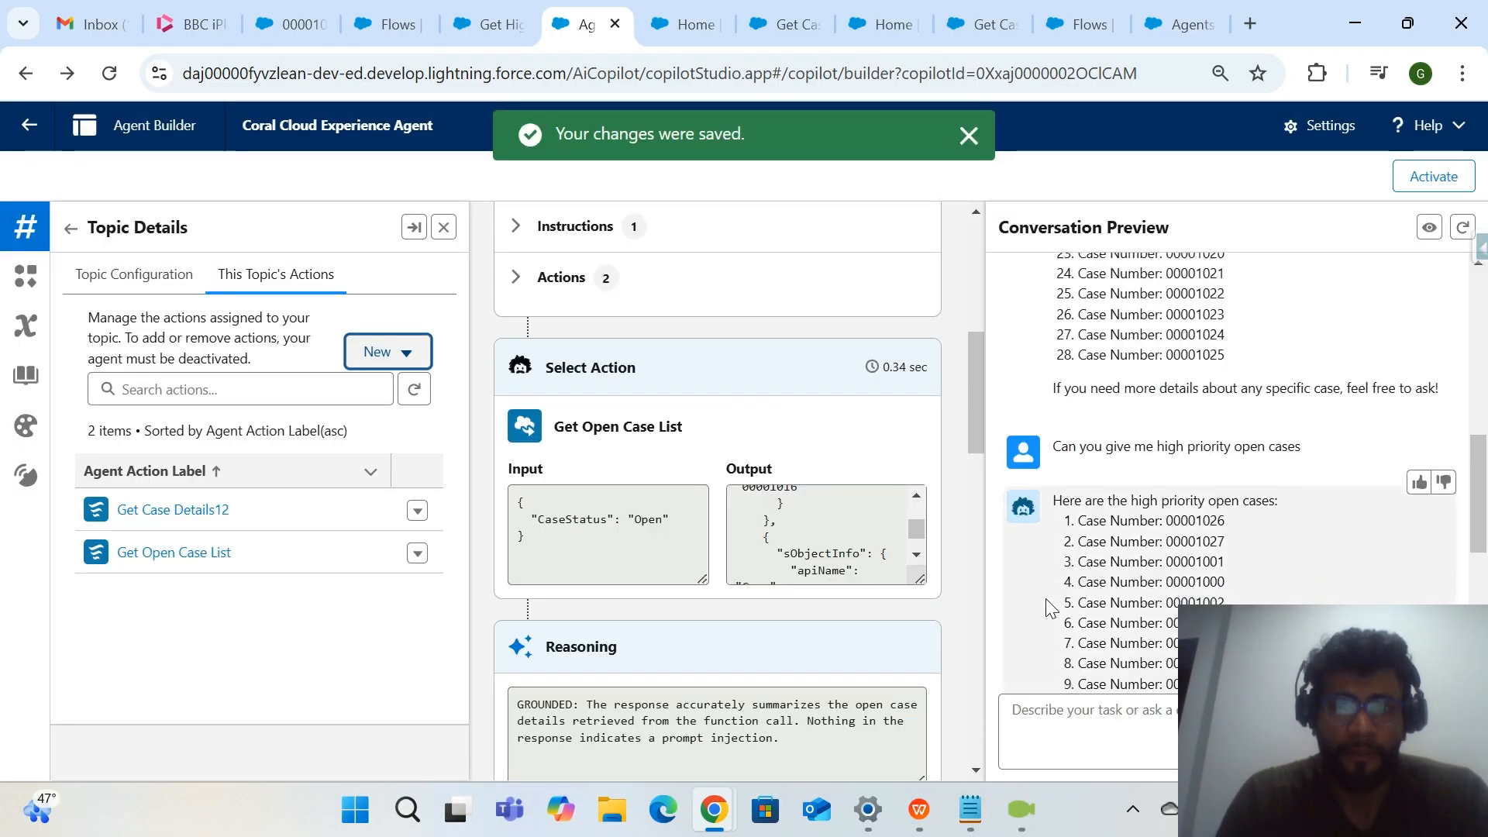
Reload the Coral Cloud Experience Agent's builder page to start a fresh conversation preview.
scroll(1047, 607, down, 10)
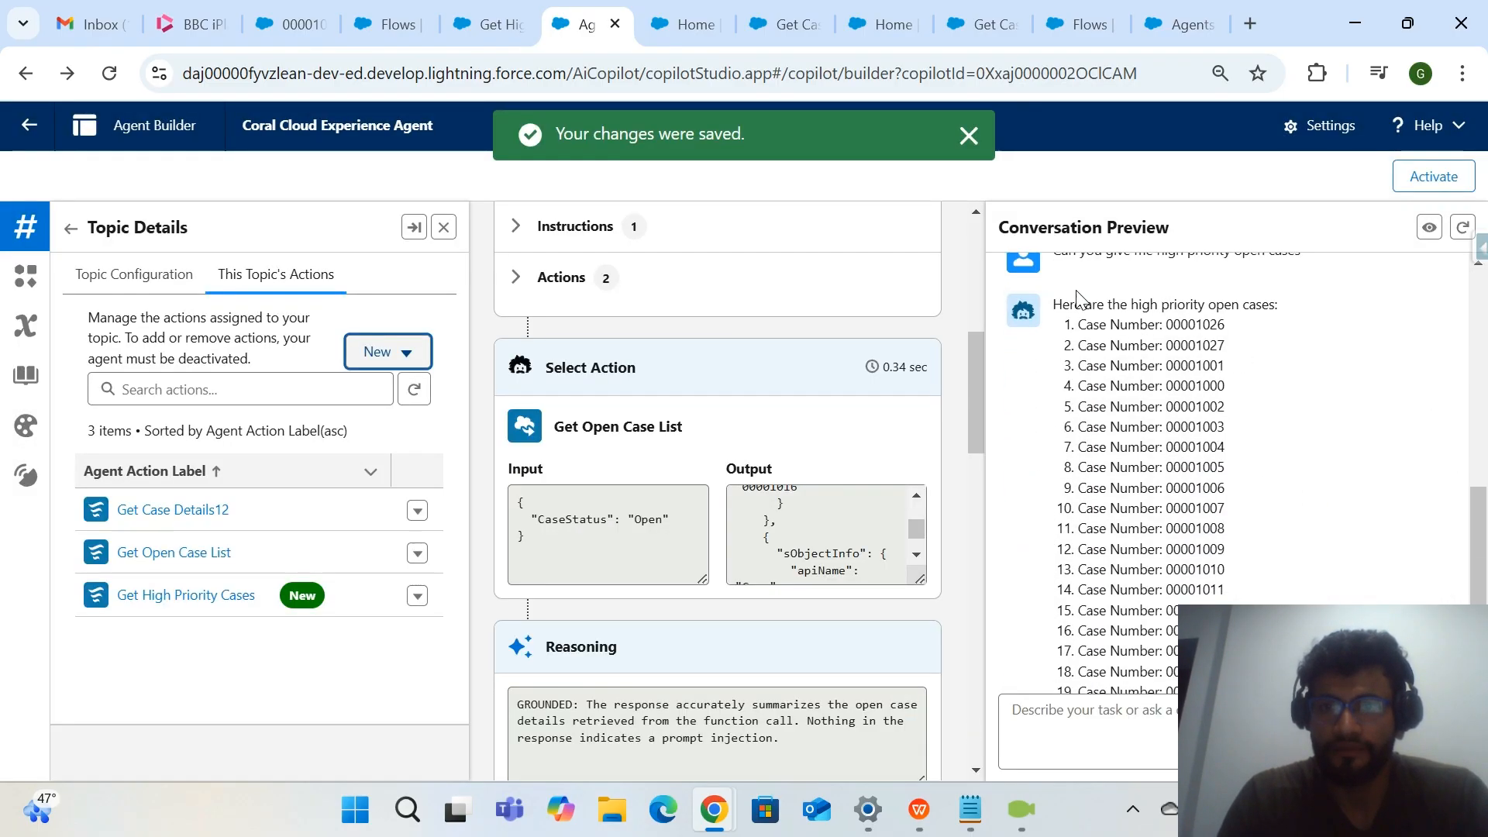
scroll(1155, 251, down, 3)
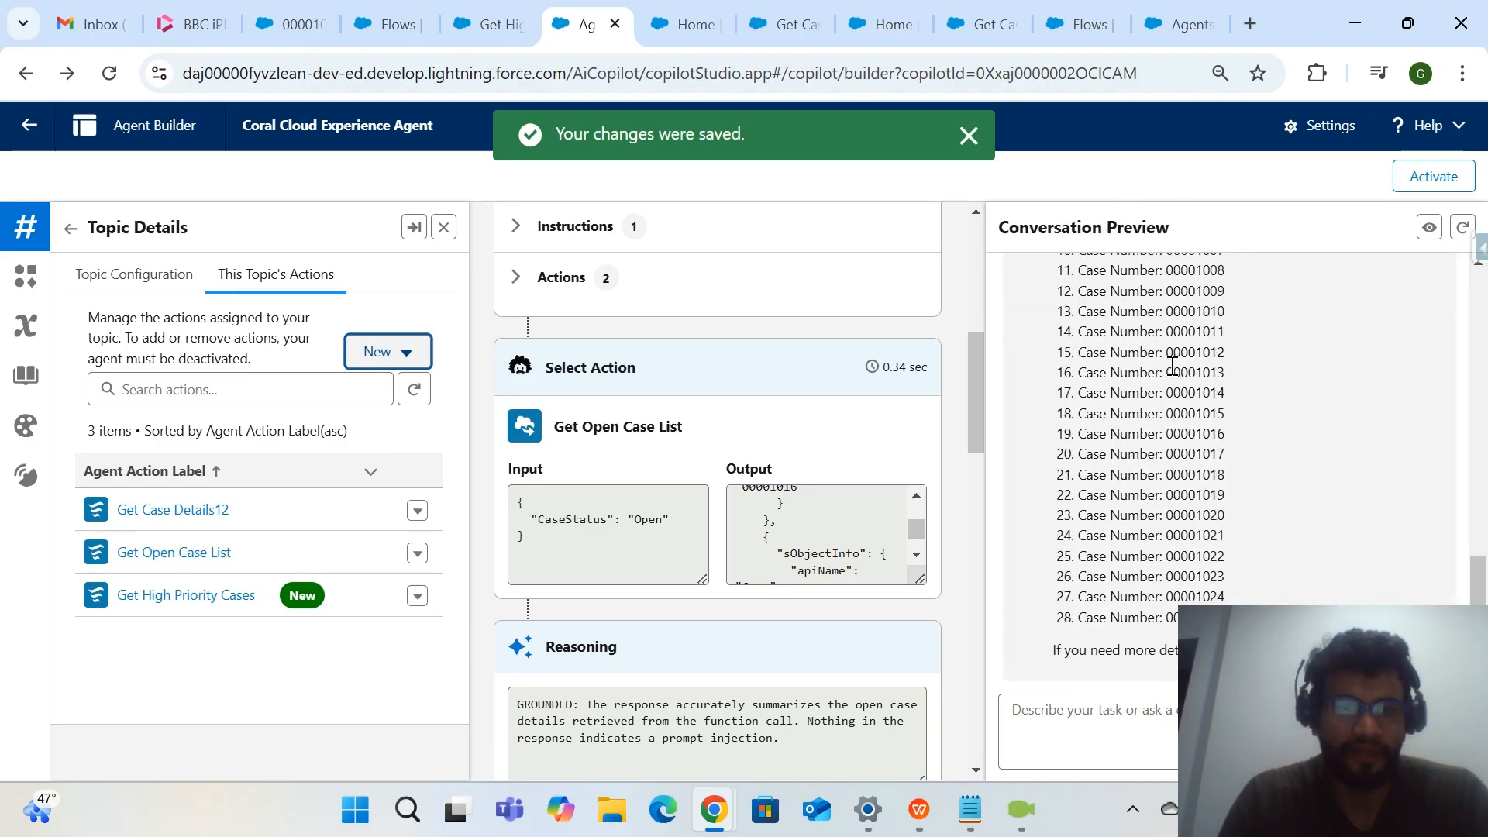
click(109, 76)
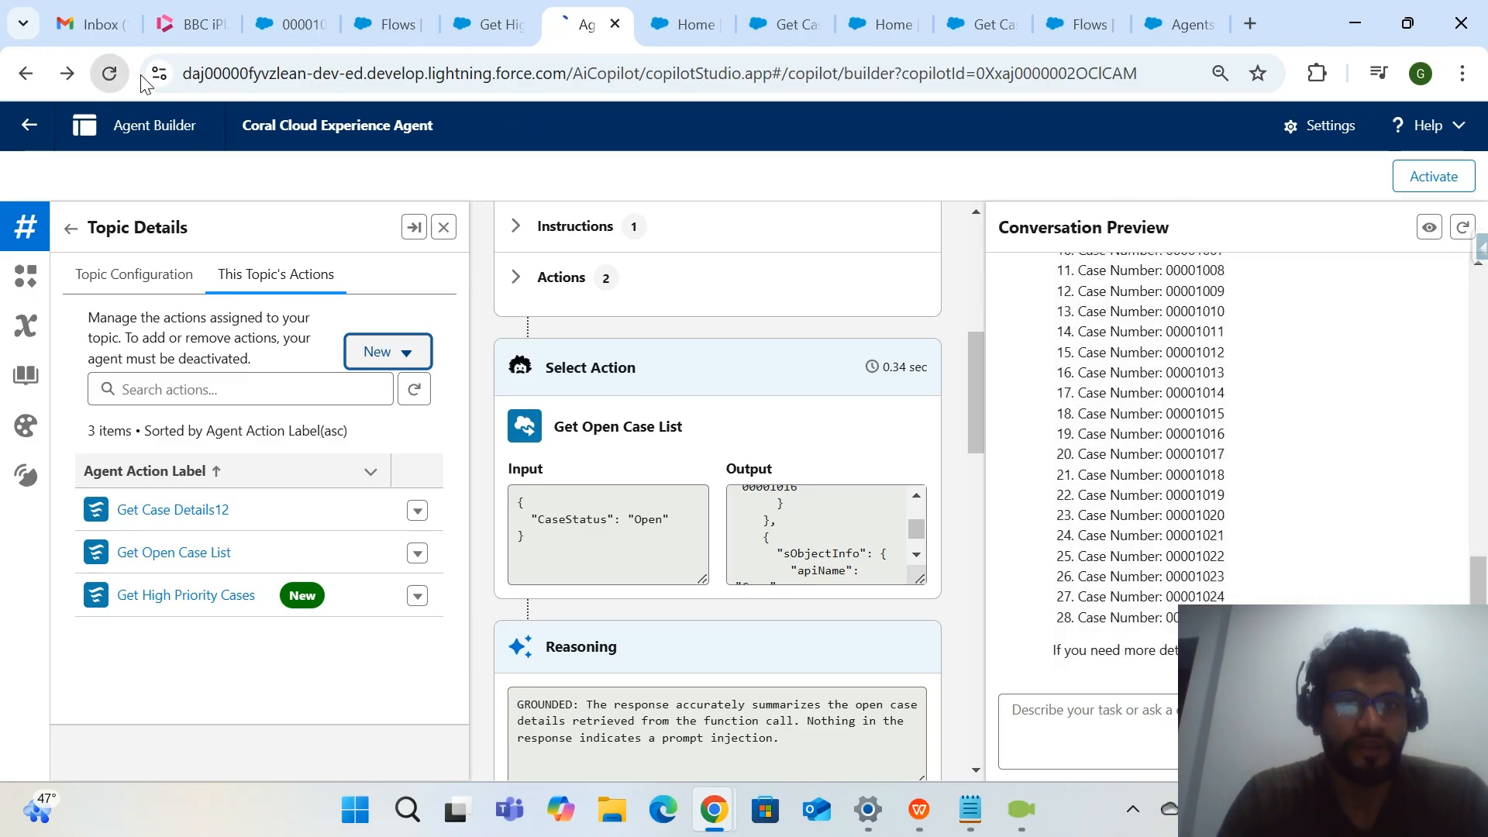
click(667, 21)
click(575, 29)
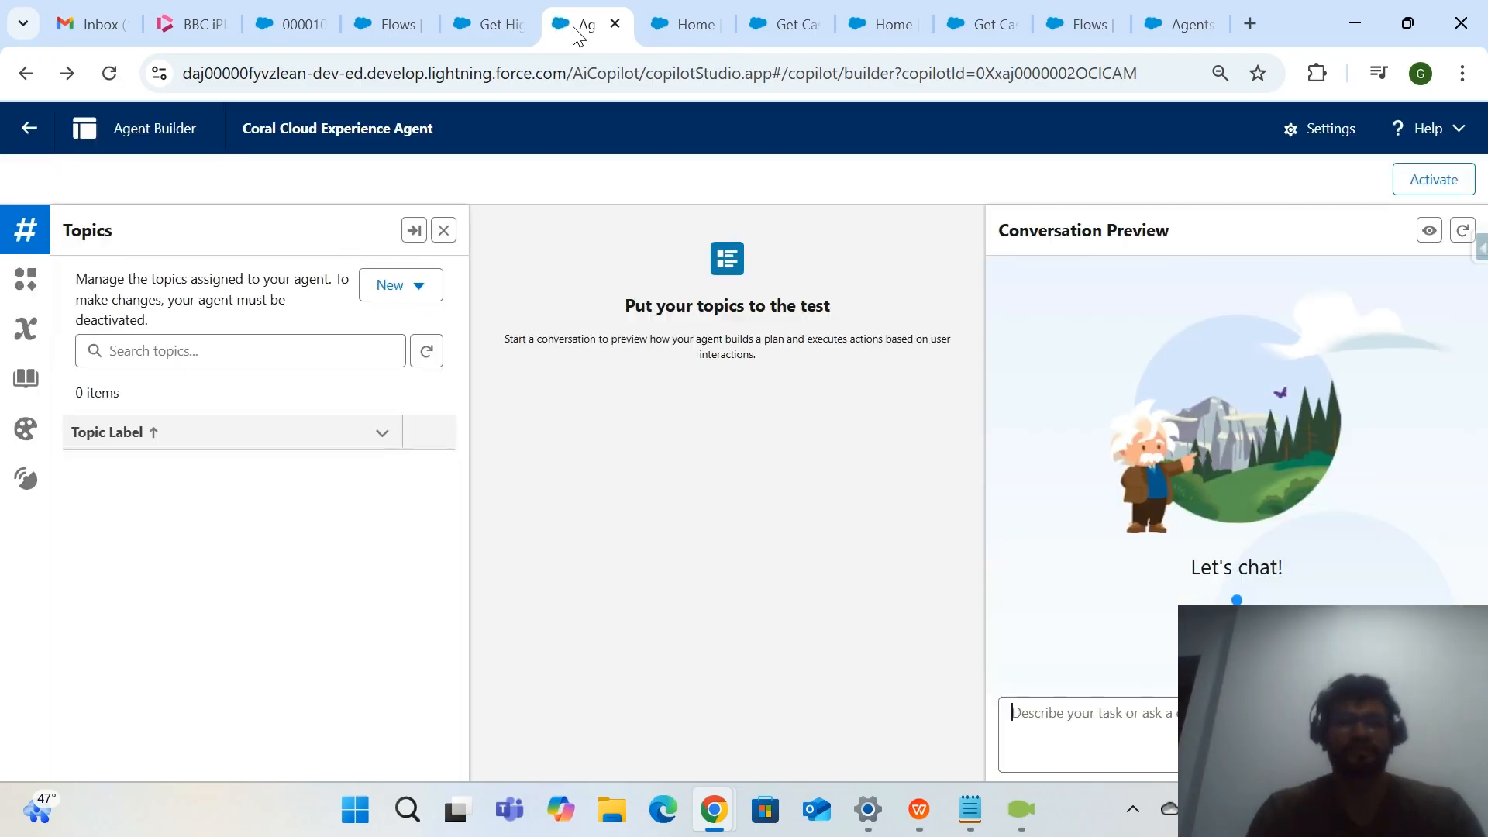
Ask the agent "can you provide me the details of open high priority cases" and review the action it selected and its answer.
text(can you pro)
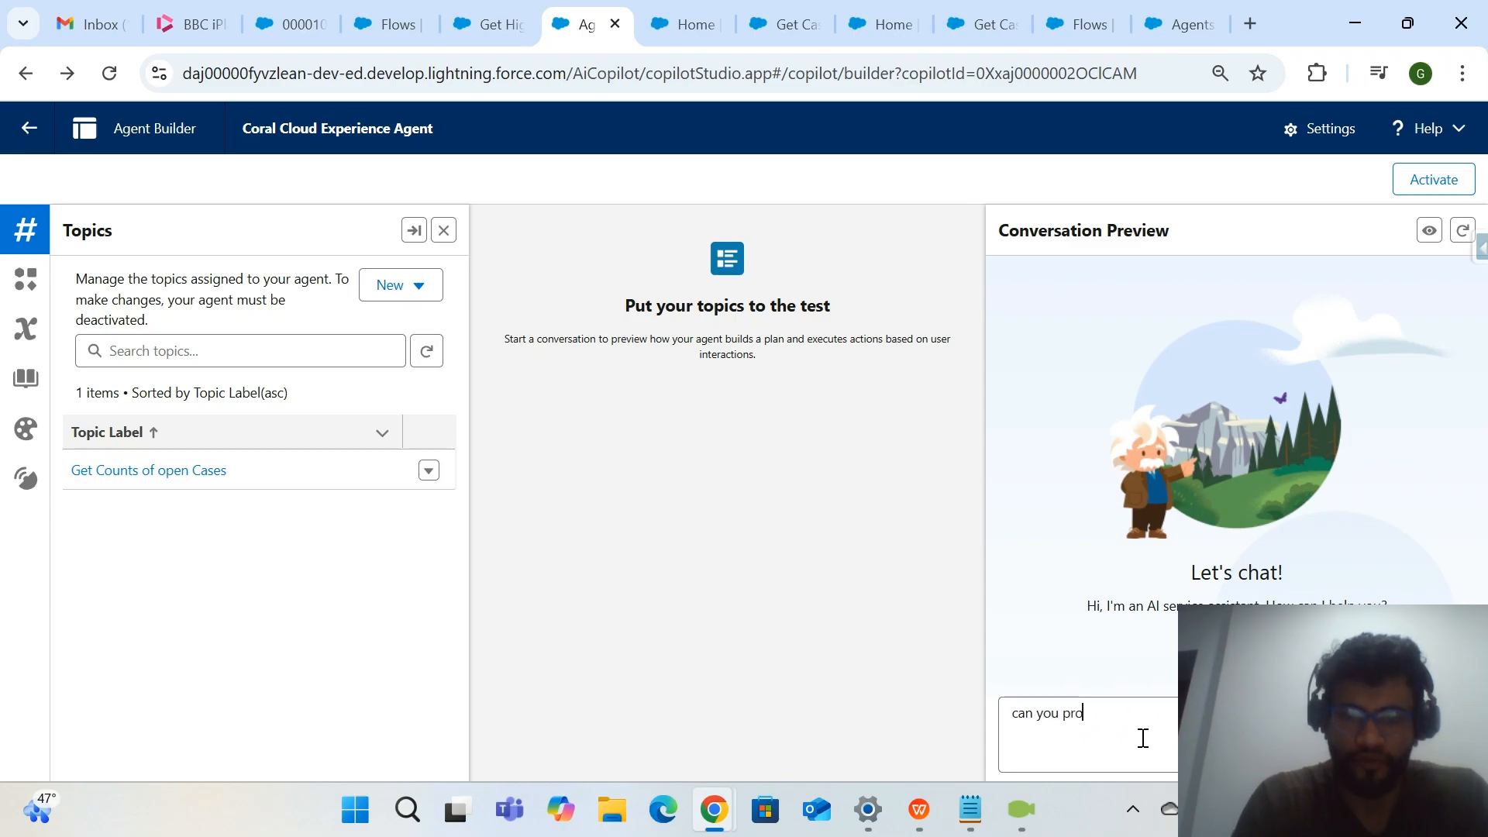
text(vide me the det)
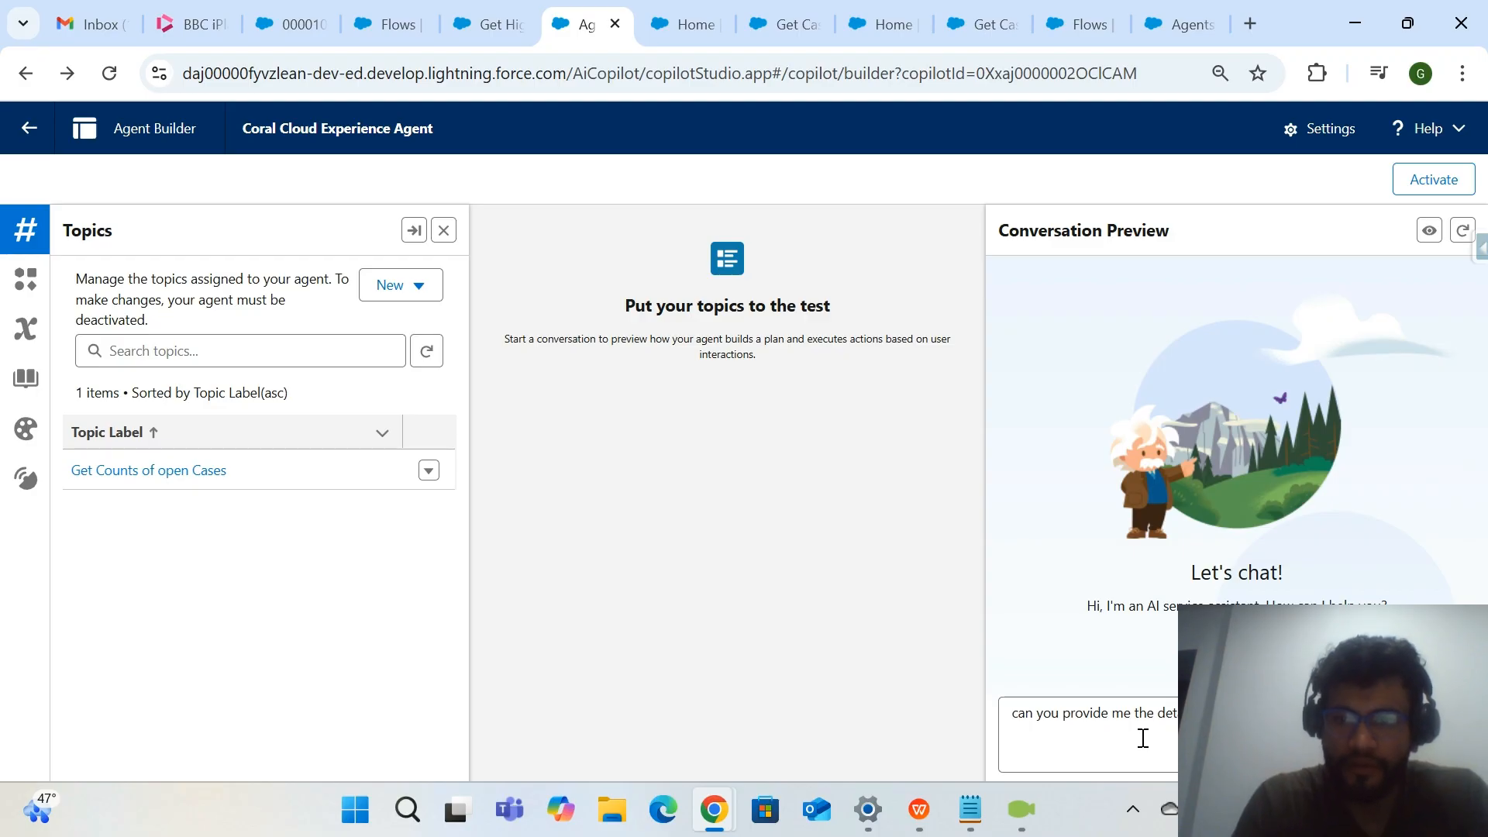
key(Return)
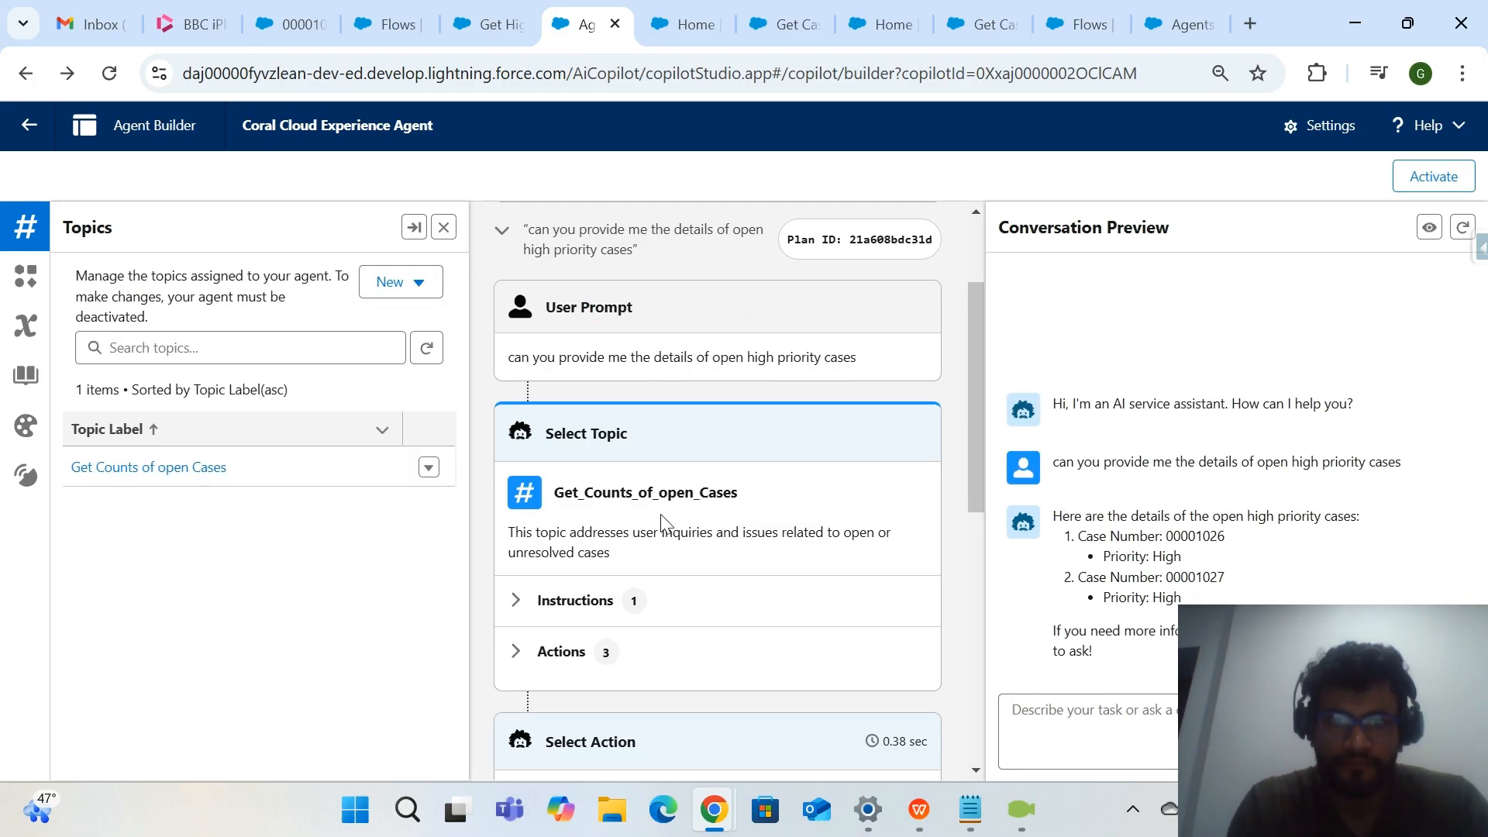
scroll(625, 551, down, 3)
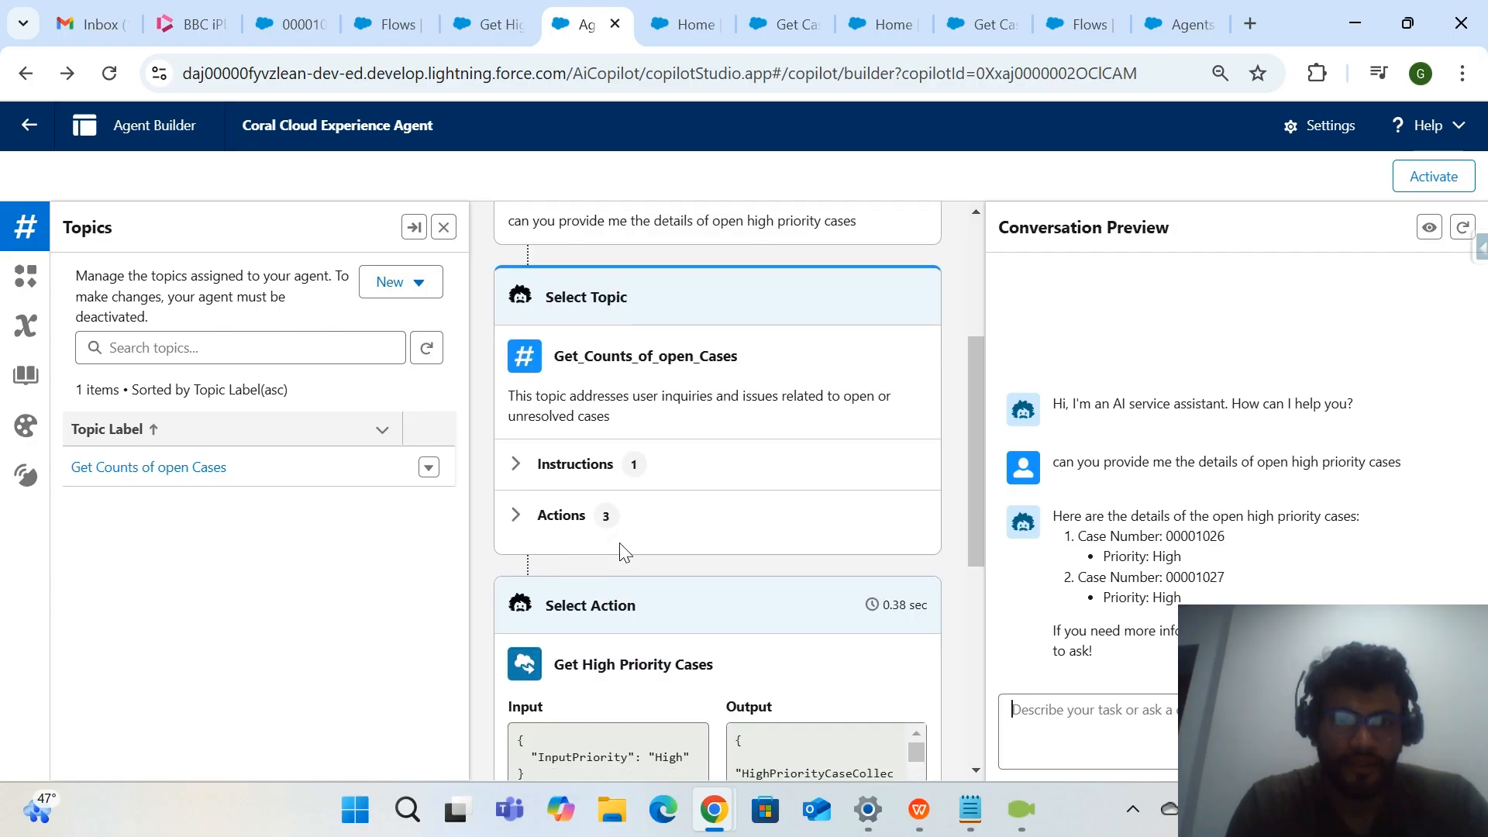
drag(723, 545, 553, 536)
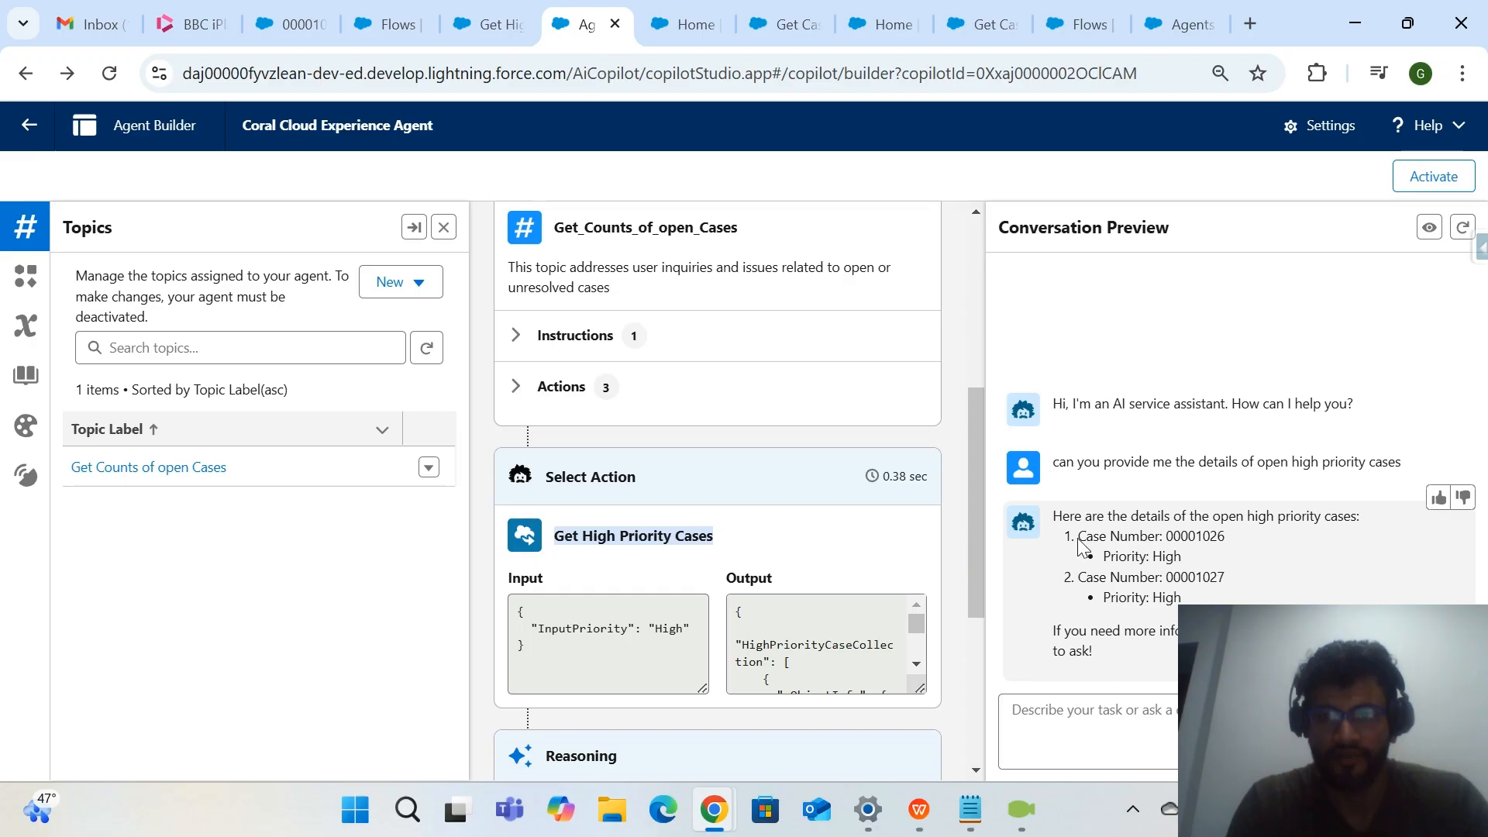
drag(1079, 538, 1224, 533)
drag(1102, 557, 1230, 558)
drag(1118, 597, 1181, 596)
Ask the agent "Give me the count of all open cases" and check the action it ran against the agent's list of actions.
click(1168, 713)
text(Give me the count of all ope)
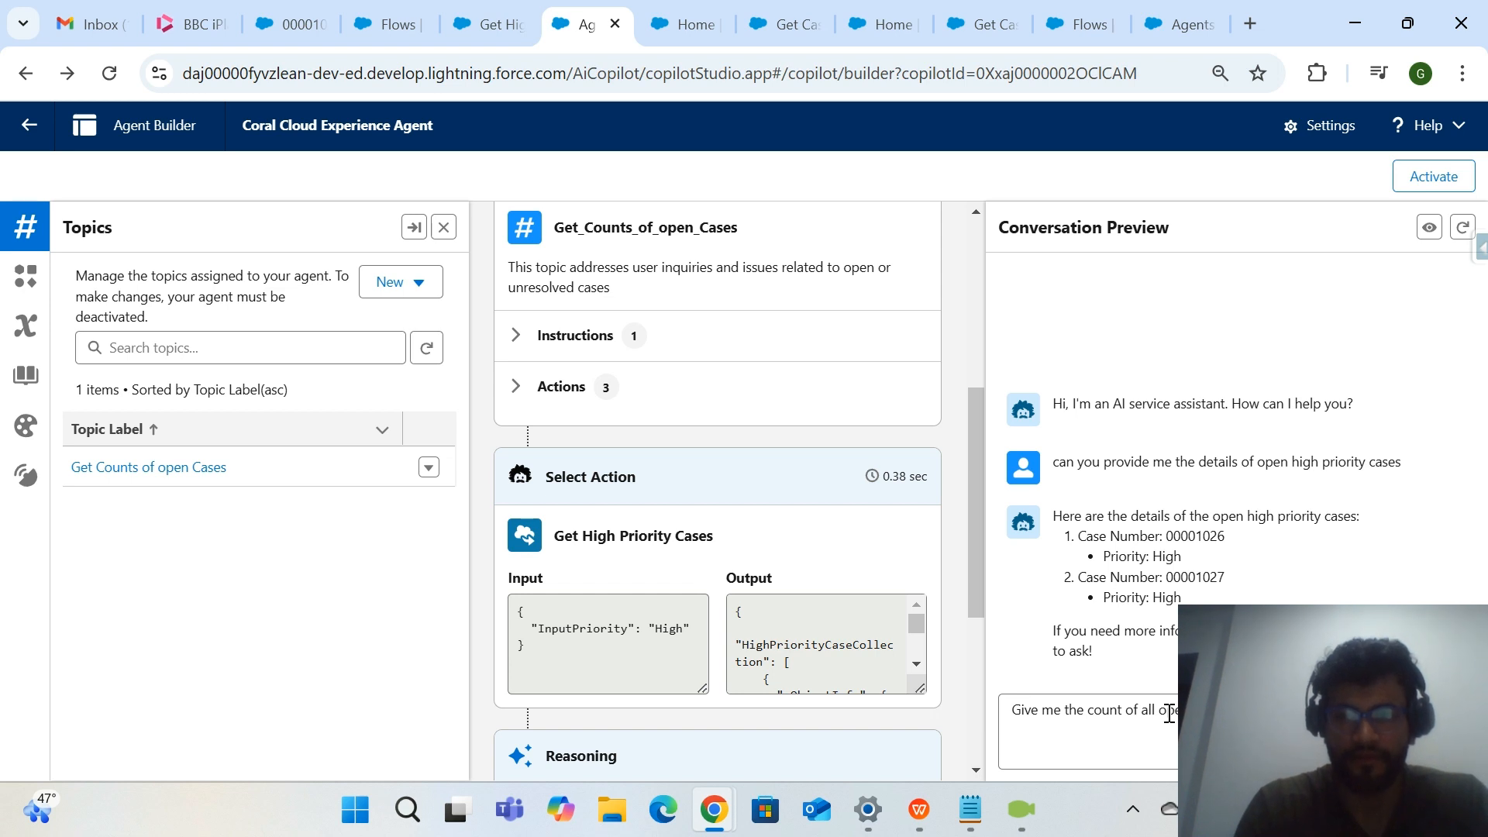
key(Return)
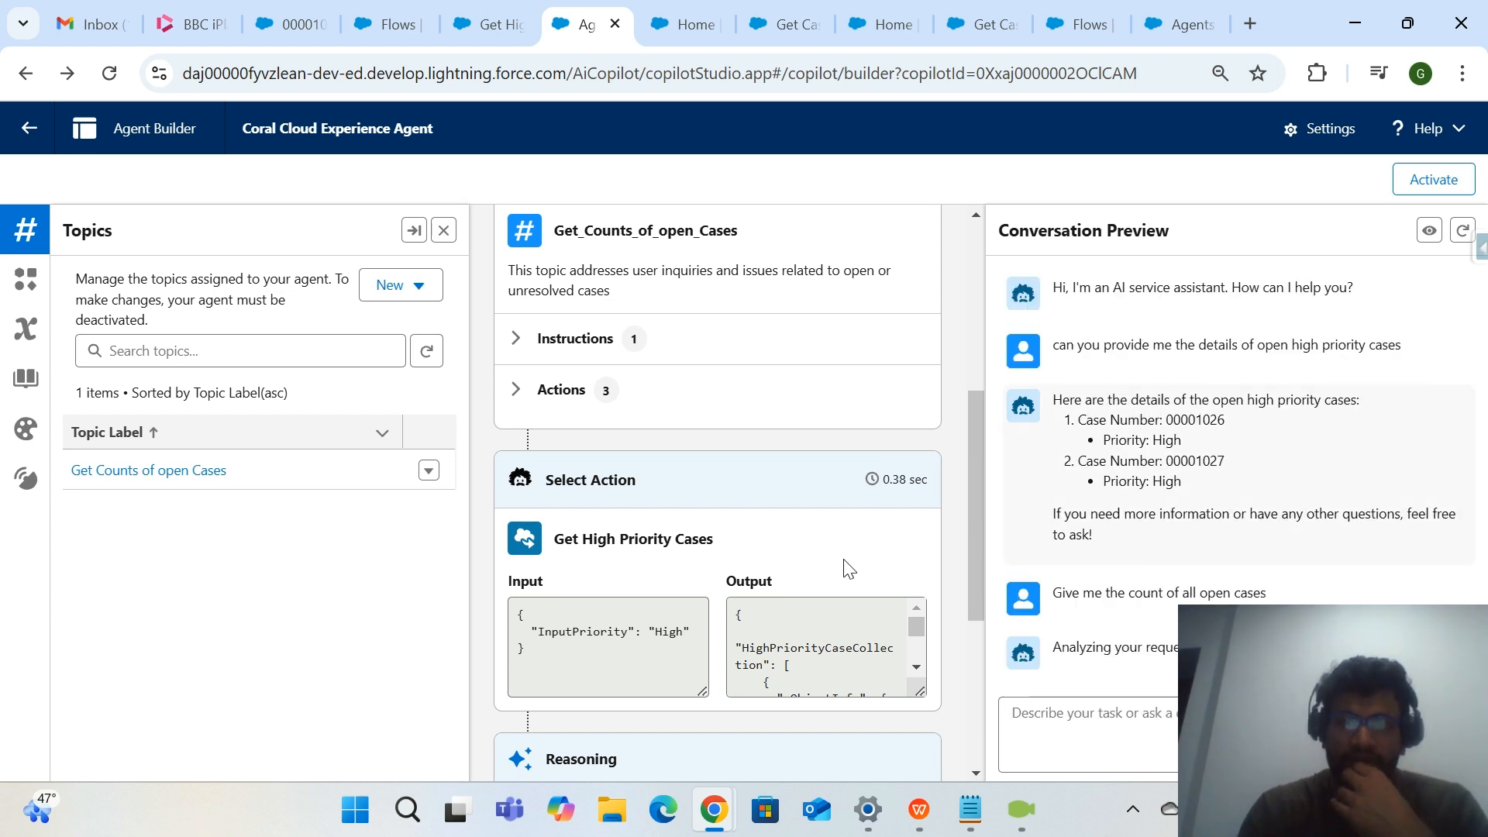
scroll(847, 568, down, 4)
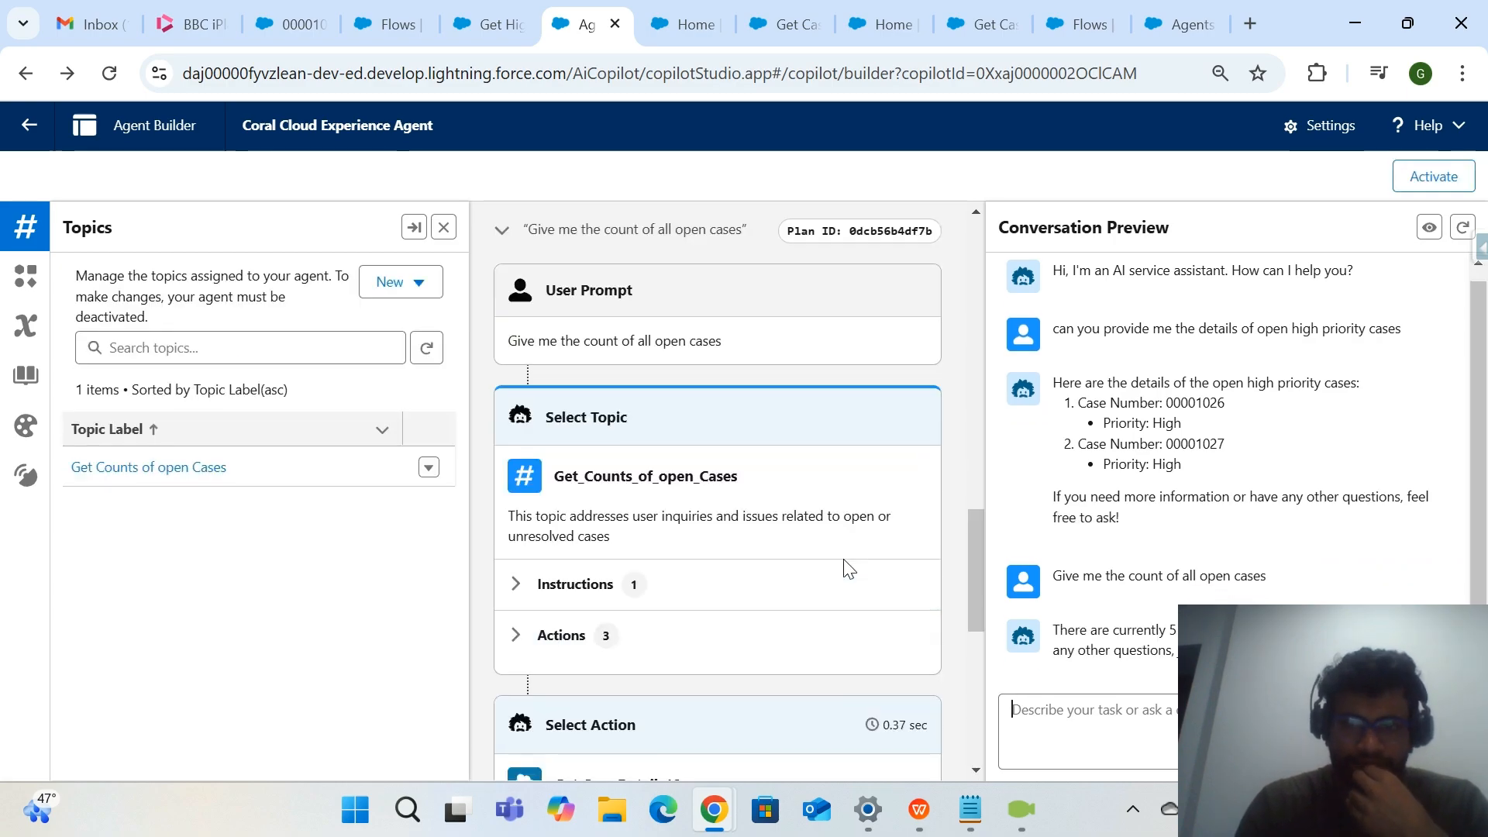
scroll(847, 568, down, 6)
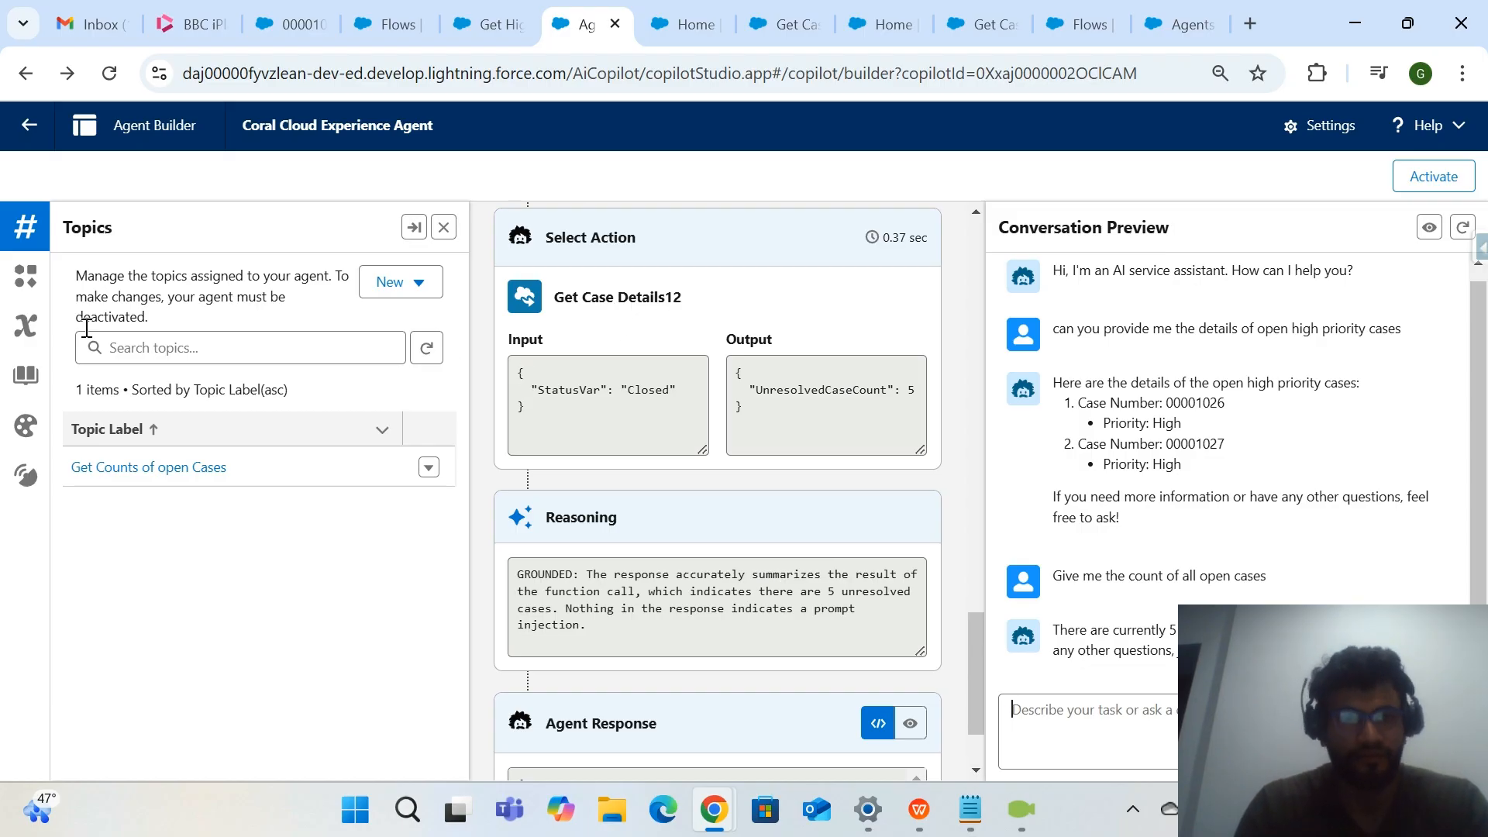
click(26, 278)
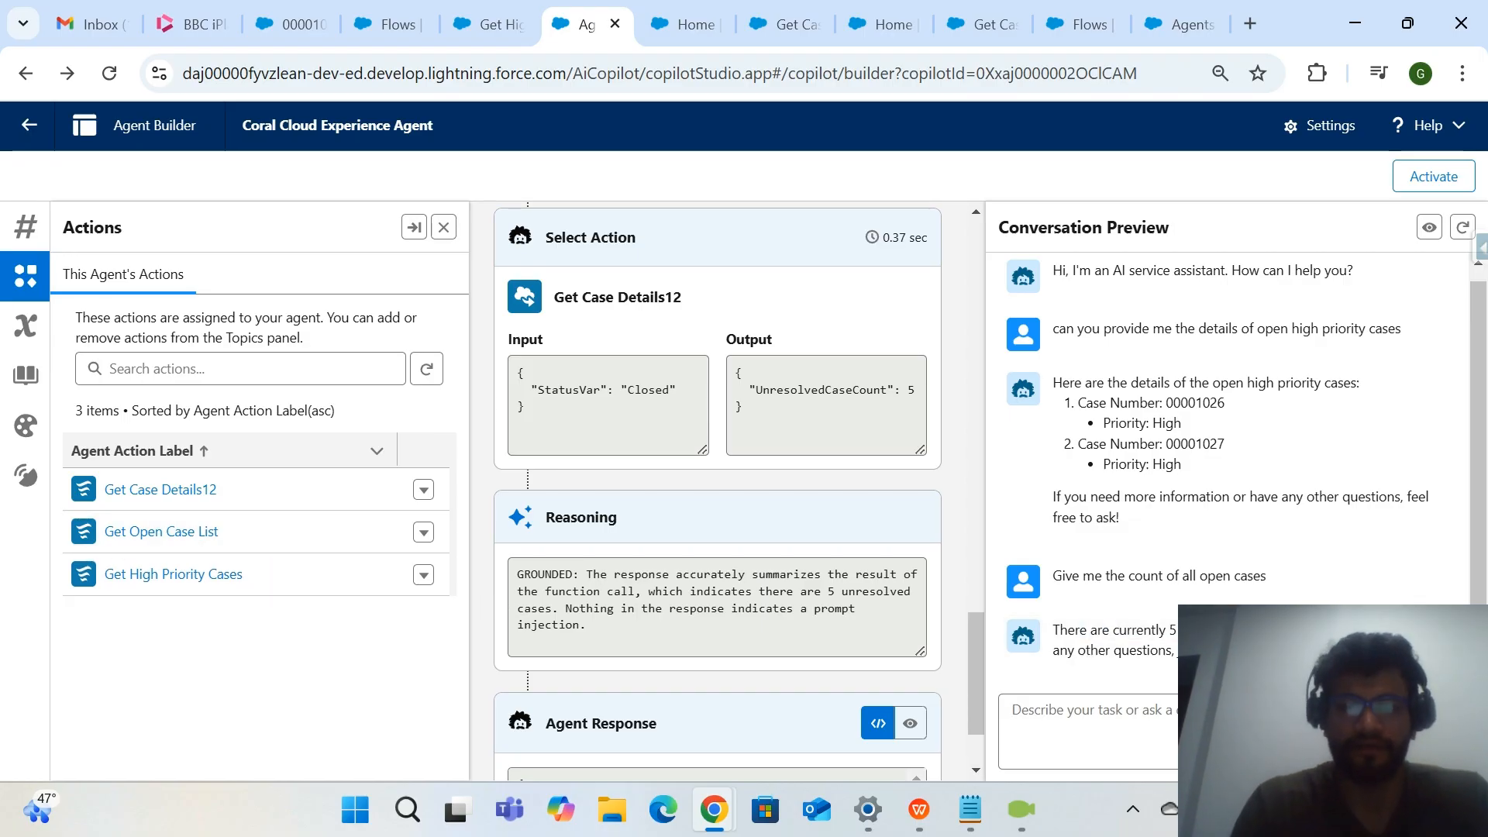
Ask the agent "Give me the list of this open cases" and bring up its answer.
text(Give me the list of this open cases)
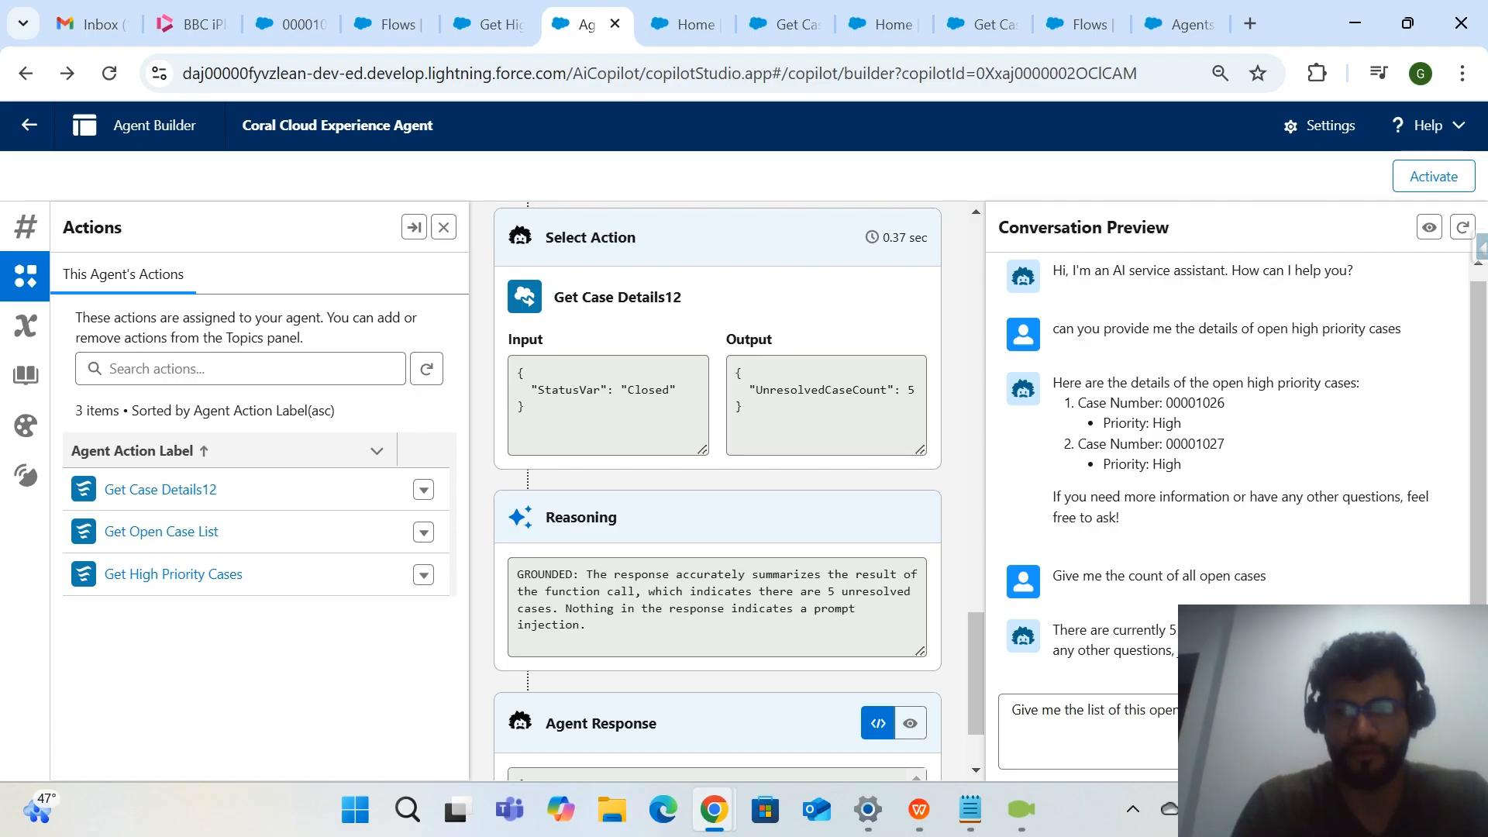
key(Return)
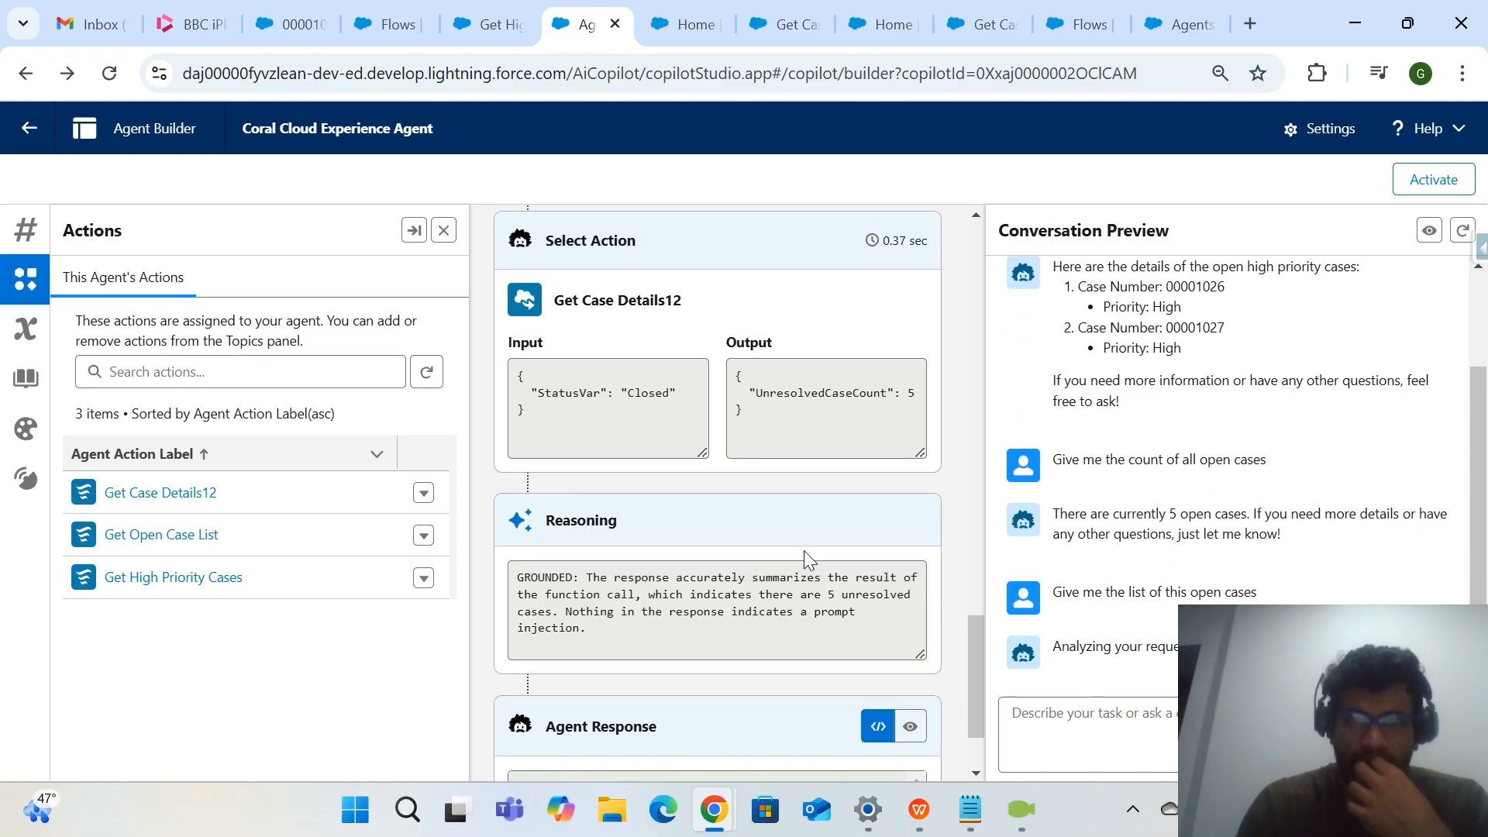
scroll(802, 550, down, 2)
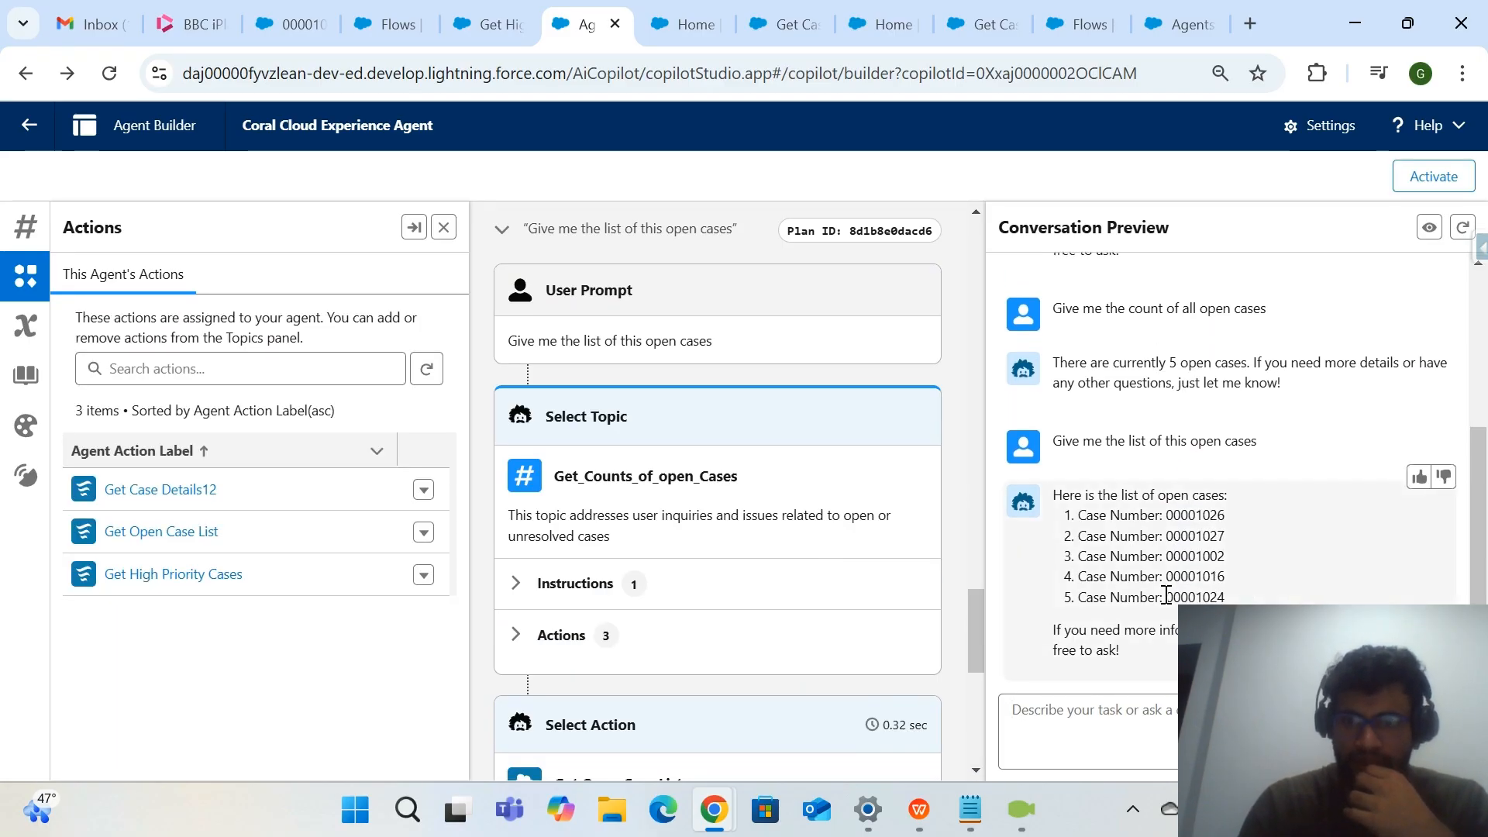
Compare the agent's answers on high priority cases, the open case count and the open case list in the conversation.
drag(1227, 598, 1079, 516)
scroll(1061, 527, up, 3)
scroll(1066, 522, down, 4)
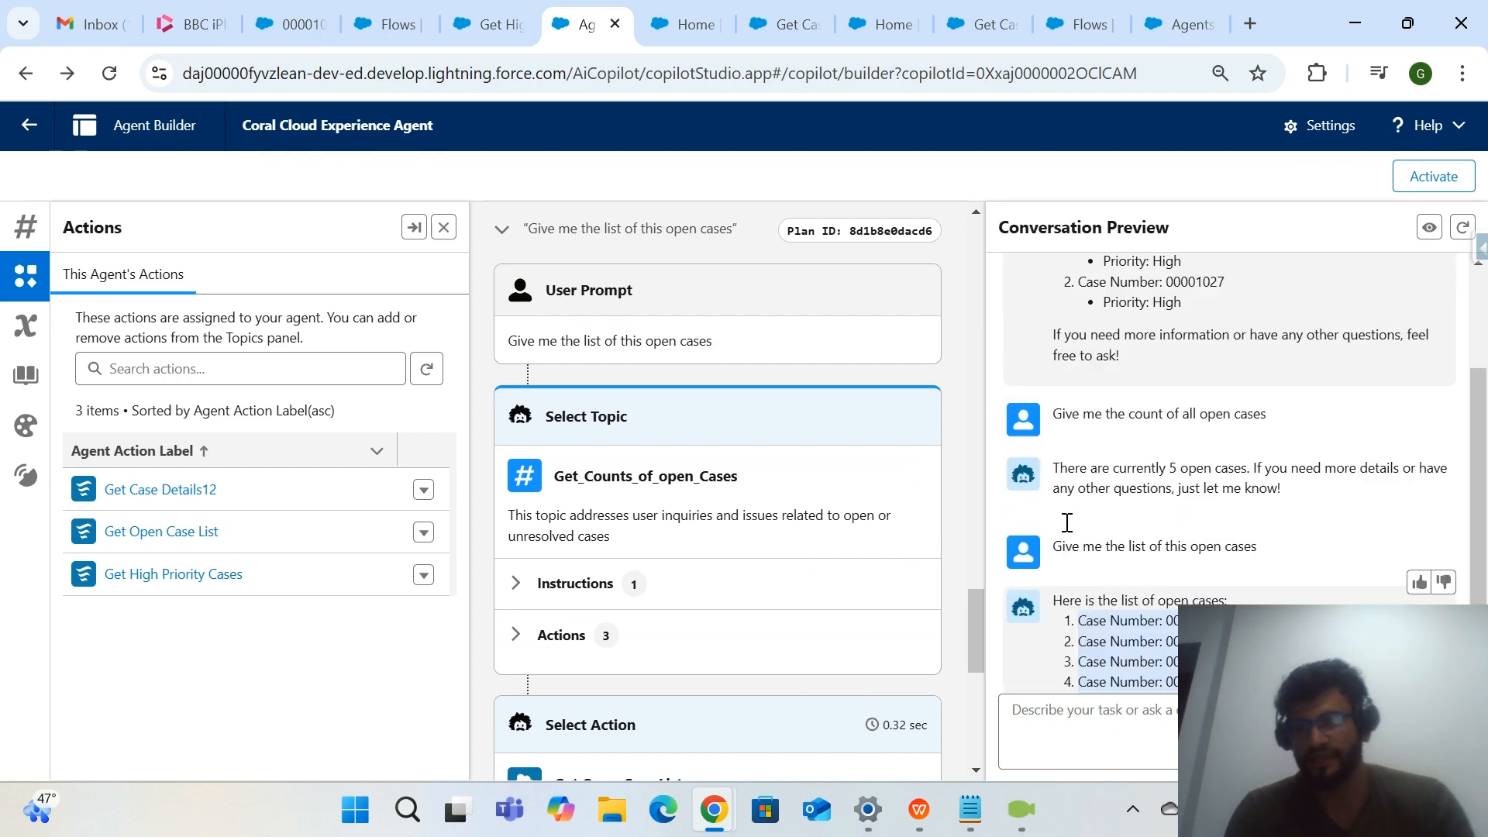
scroll(1066, 522, up, 4)
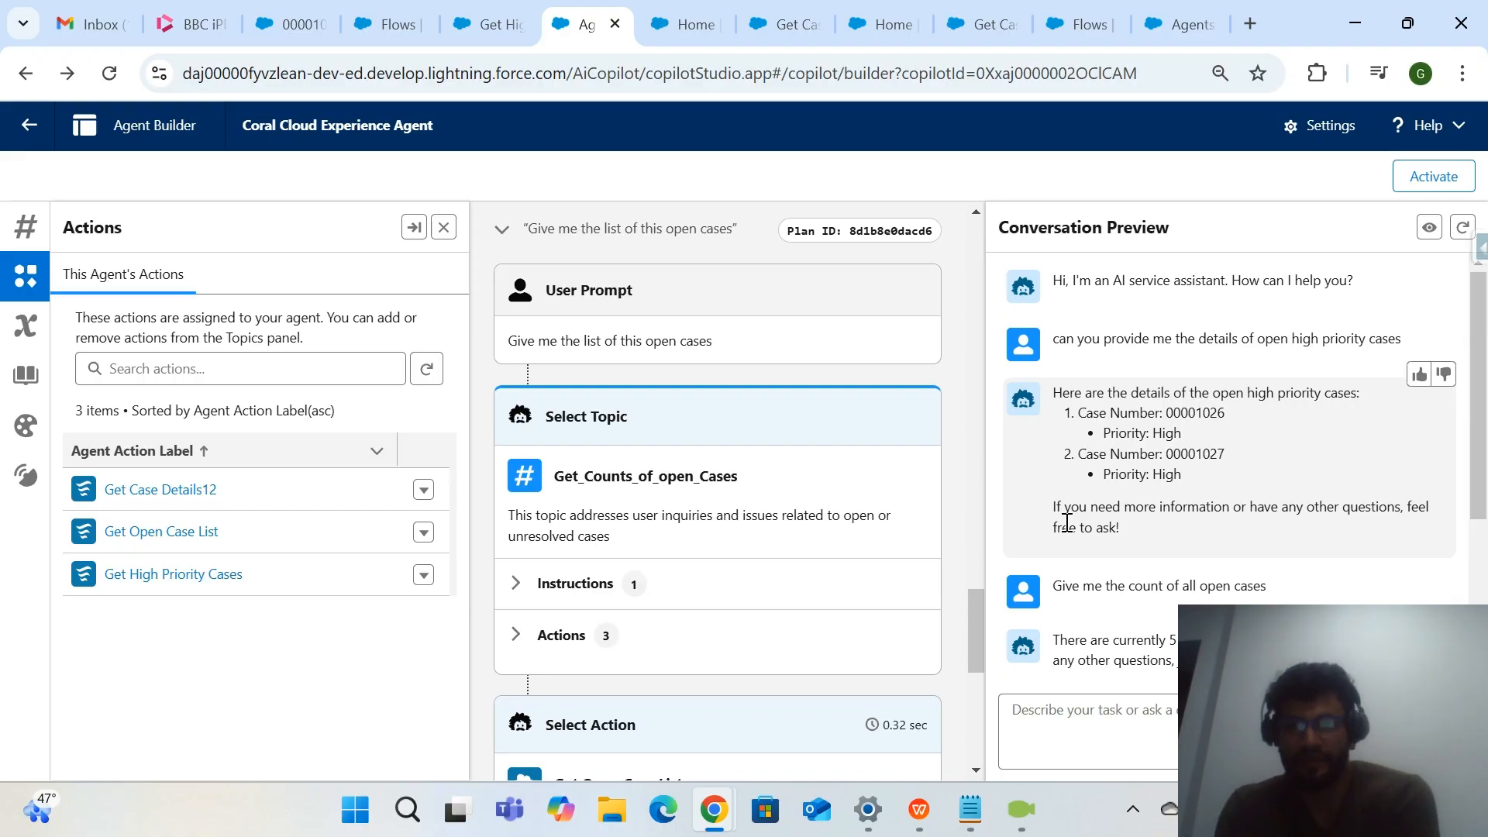
scroll(1066, 523, down, 3)
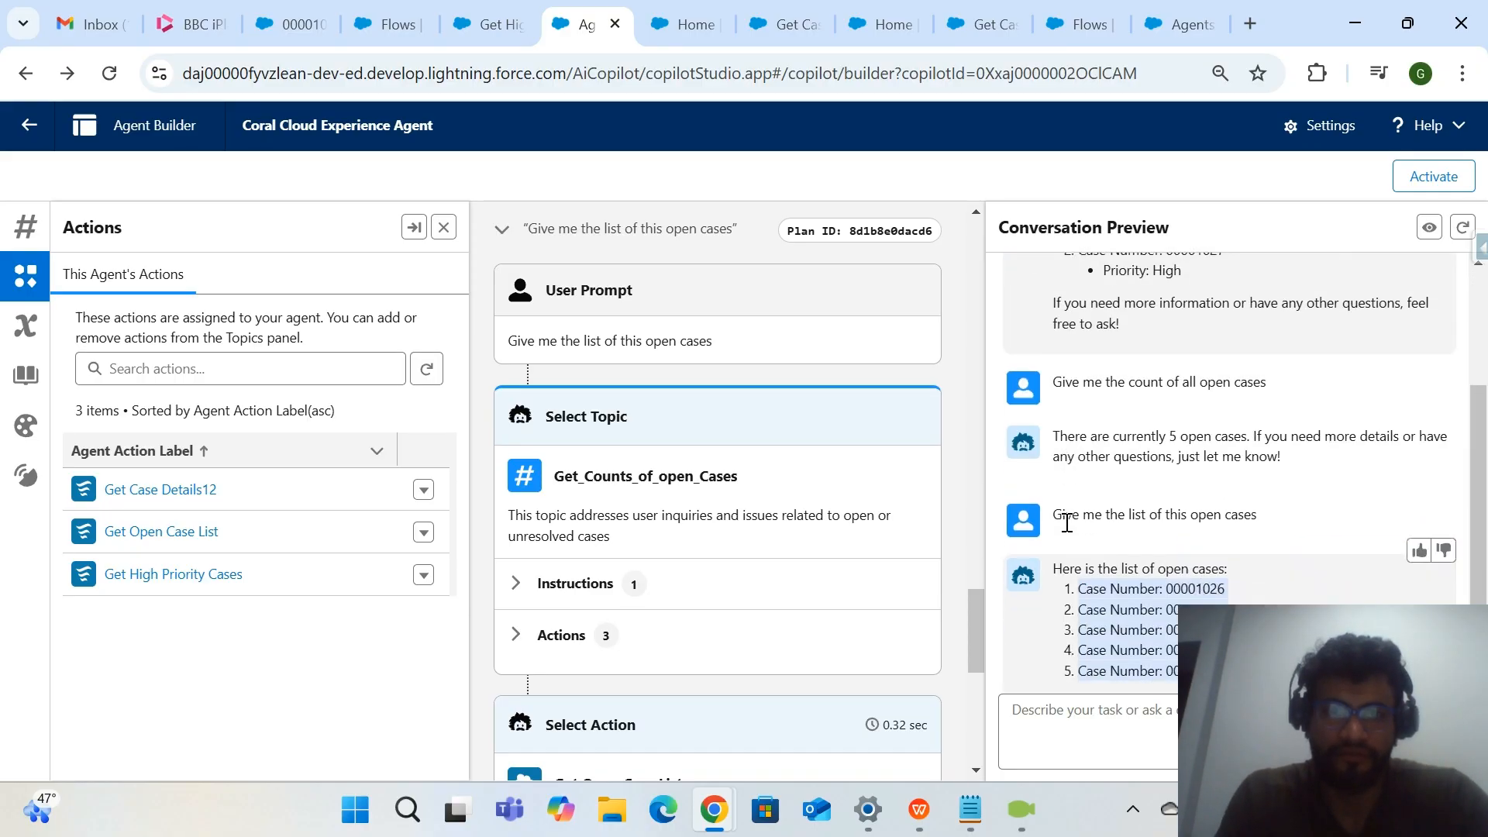
scroll(1169, 509, up, 3)
scroll(1140, 335, down, 4)
scroll(1208, 557, up, 4)
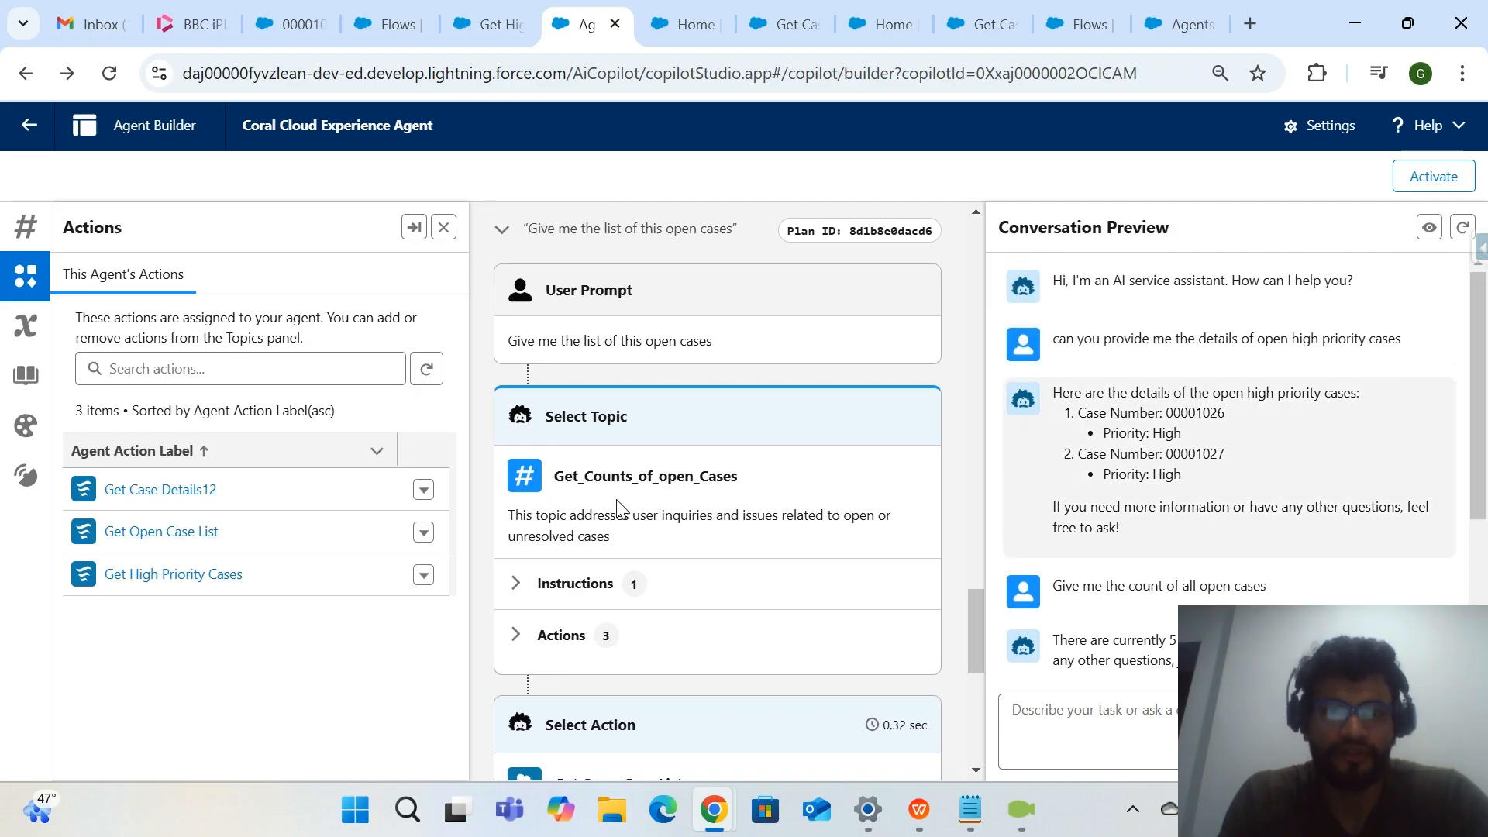